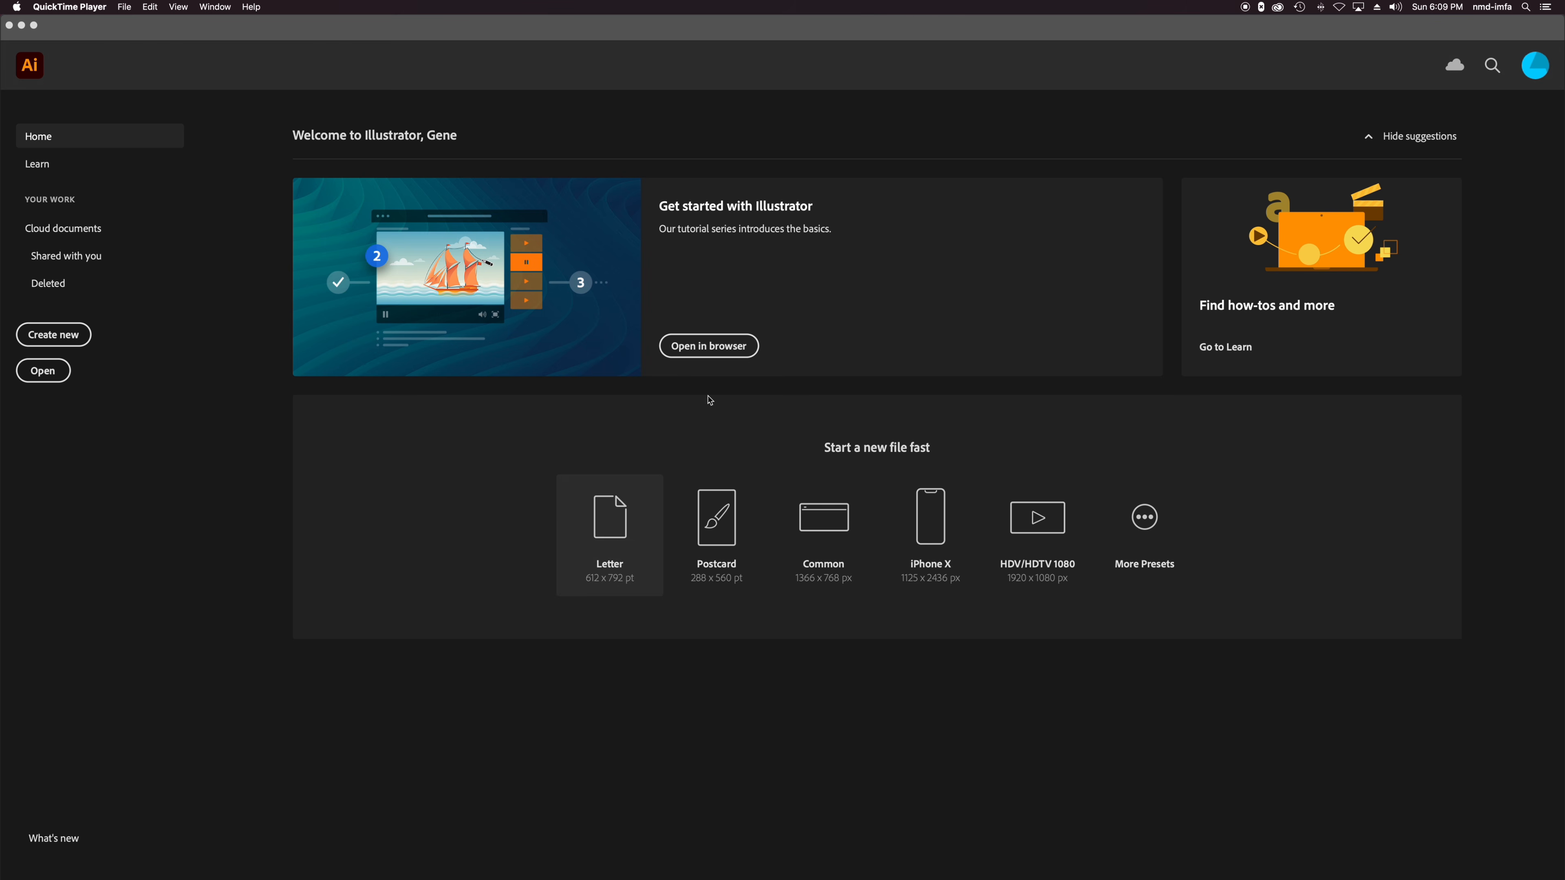
# Create a new document 17 in wide and 11 in high, with inches as the unit.
pyautogui.click(455, 43)
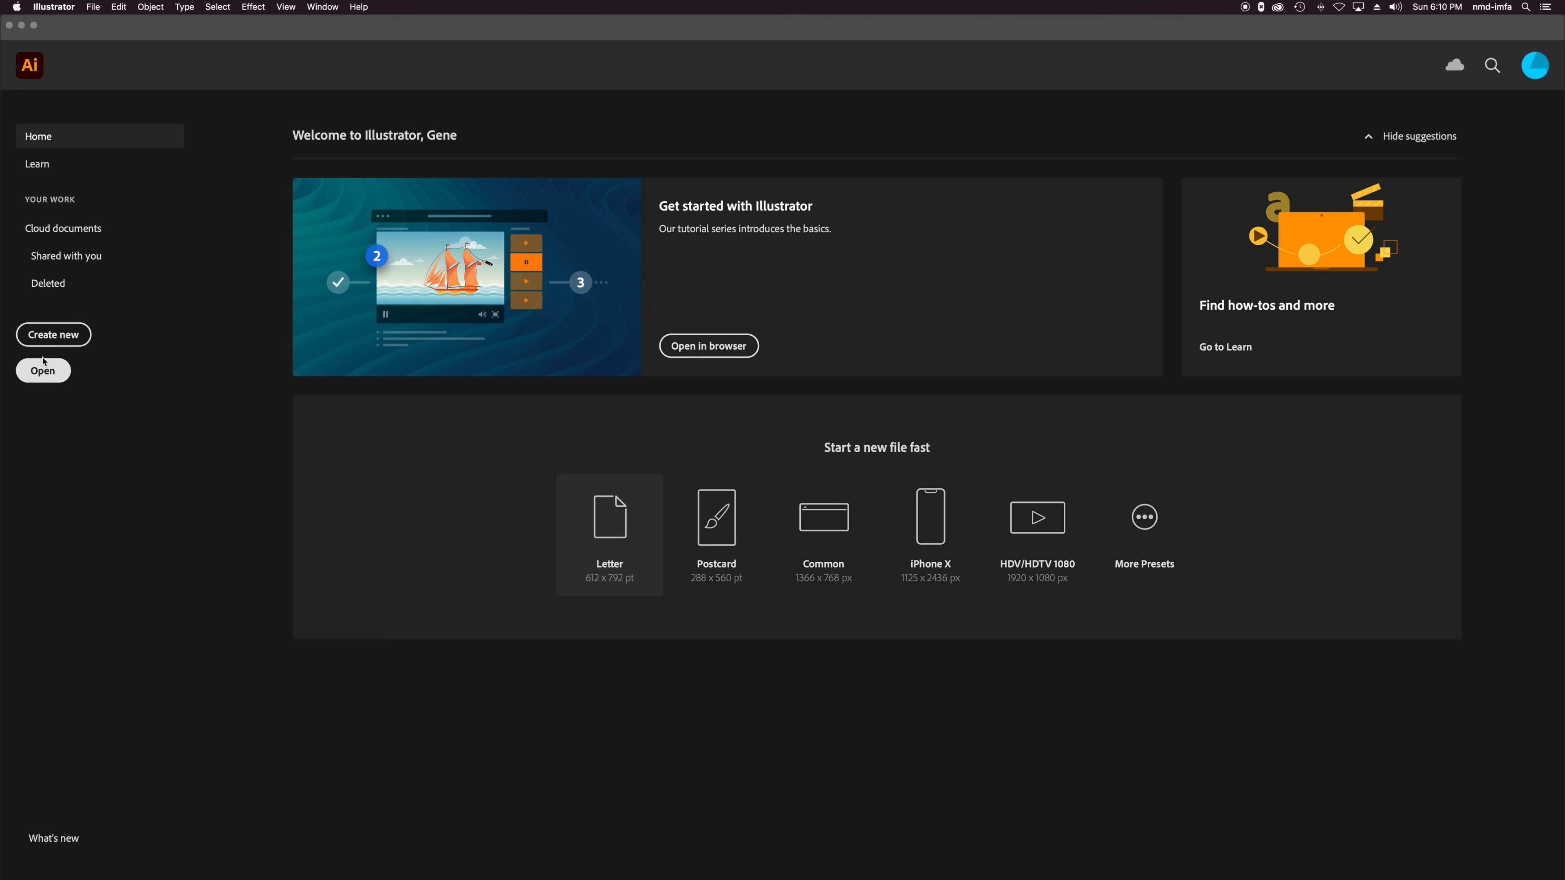
pyautogui.click(62, 343)
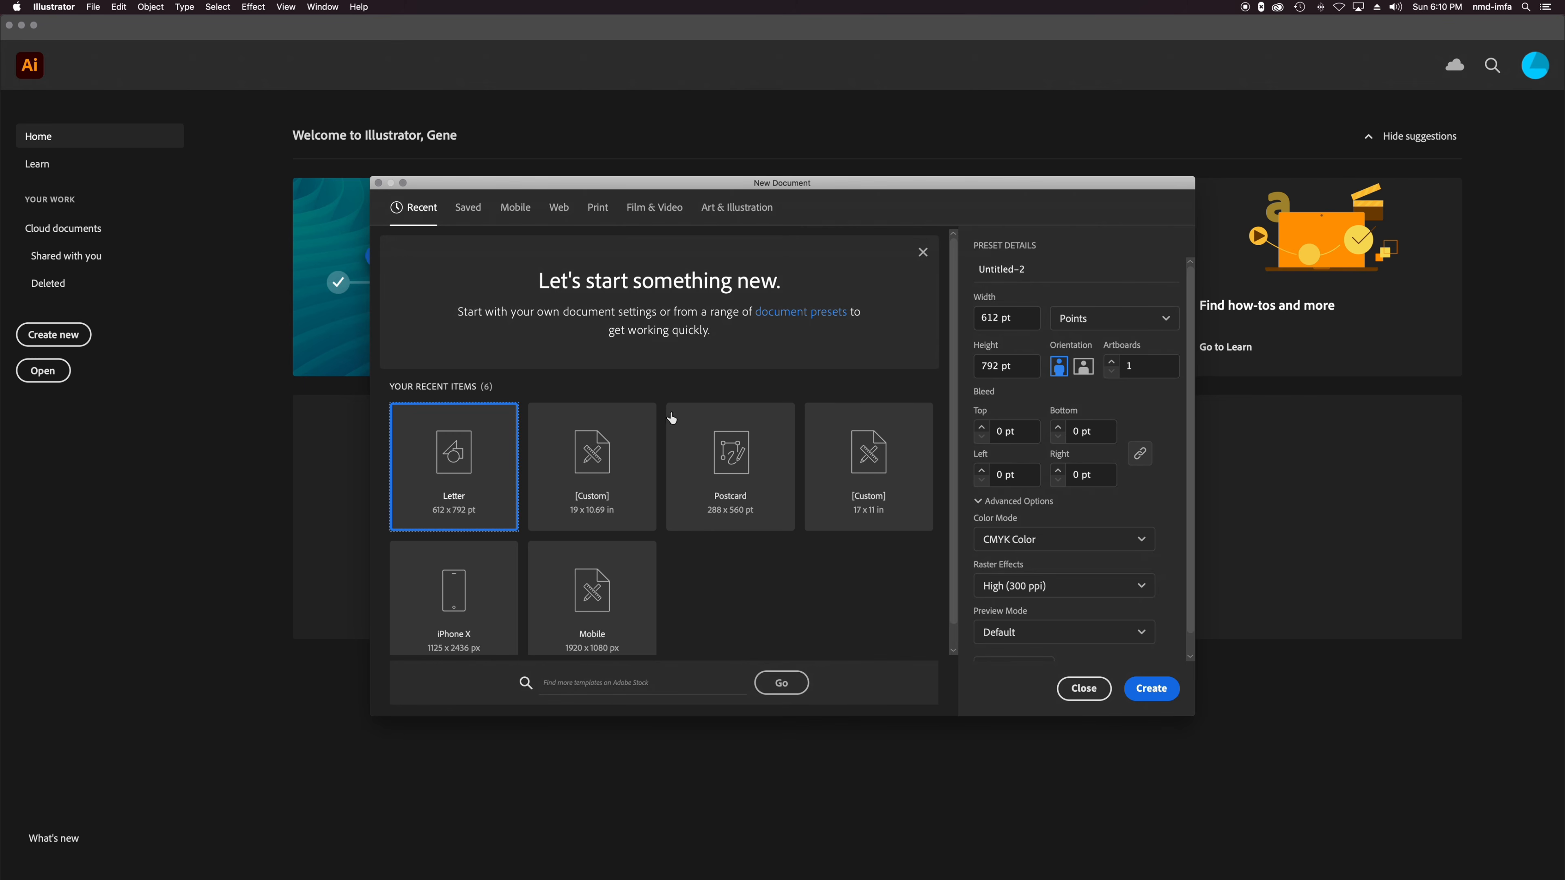
pyautogui.click(1026, 318)
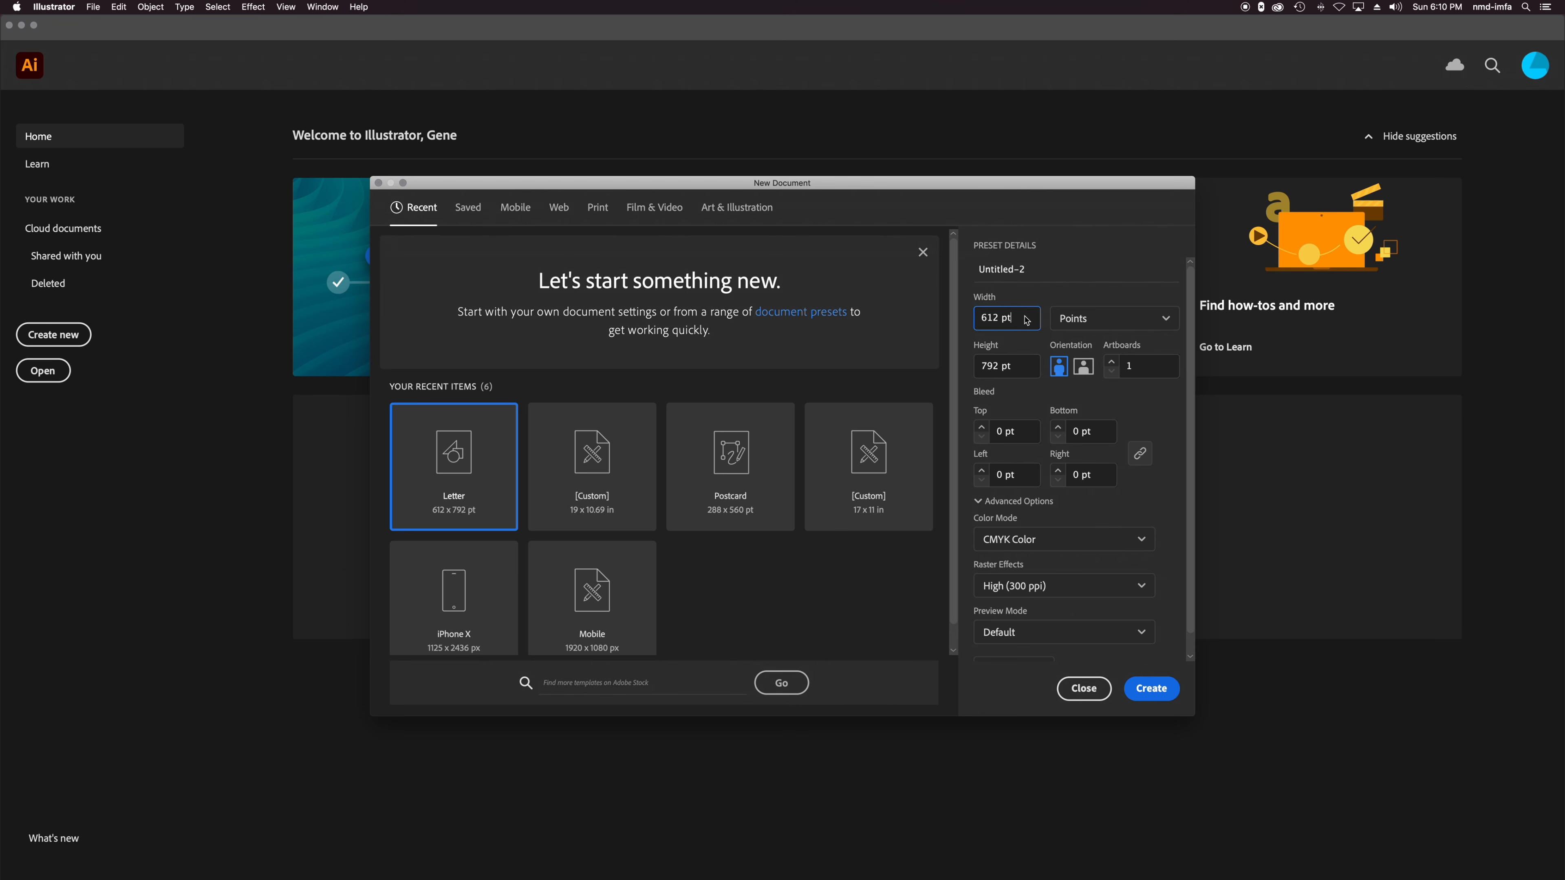
pyautogui.write('17')
pyautogui.click(1030, 370)
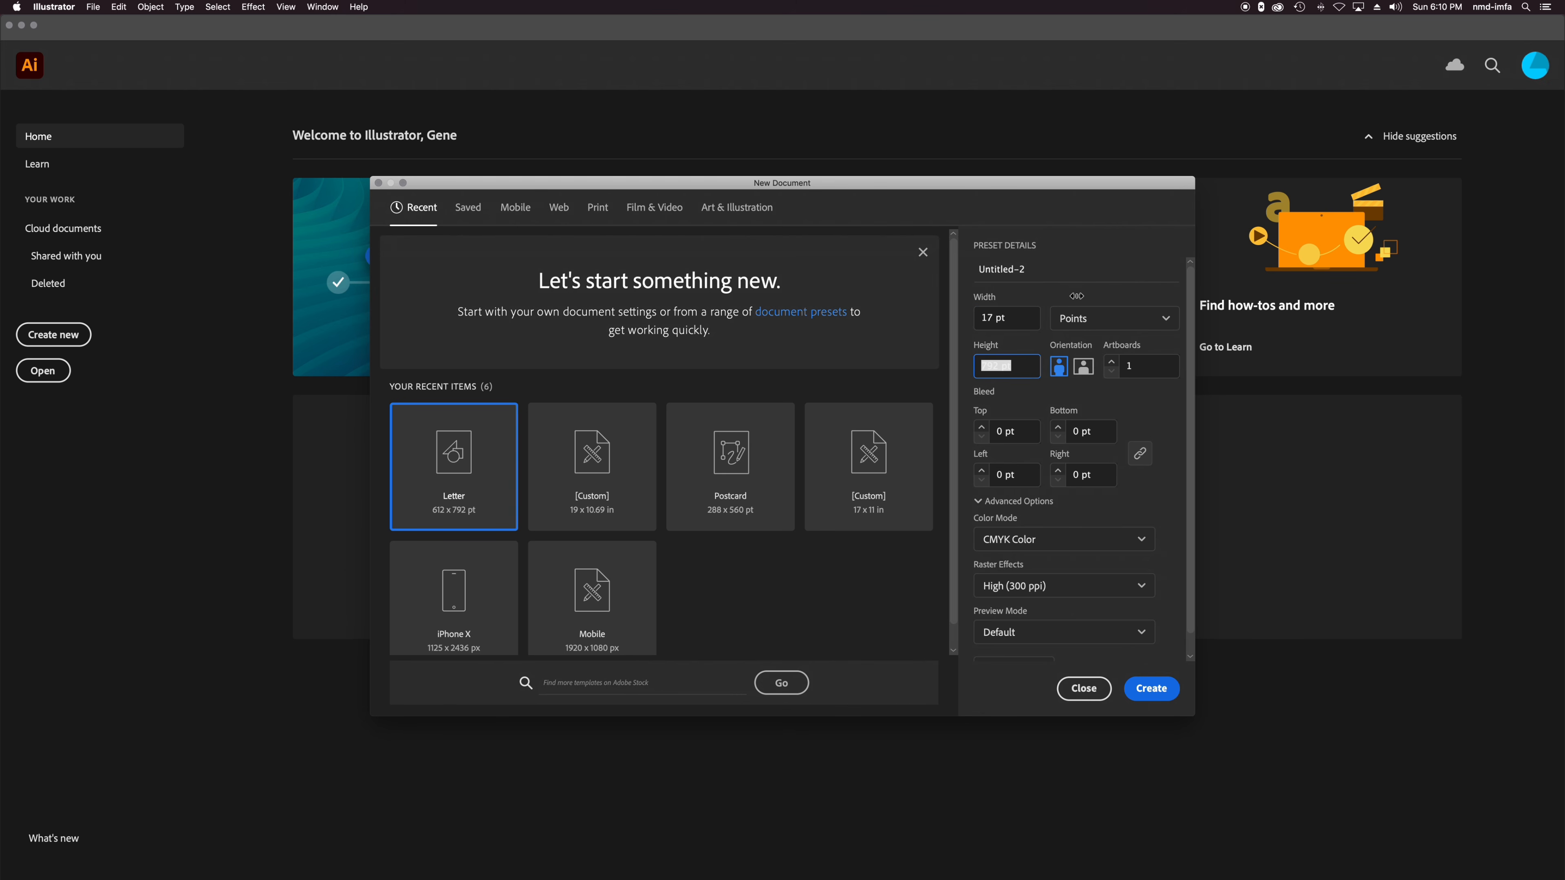
pyautogui.click(1093, 324)
pyautogui.click(1084, 422)
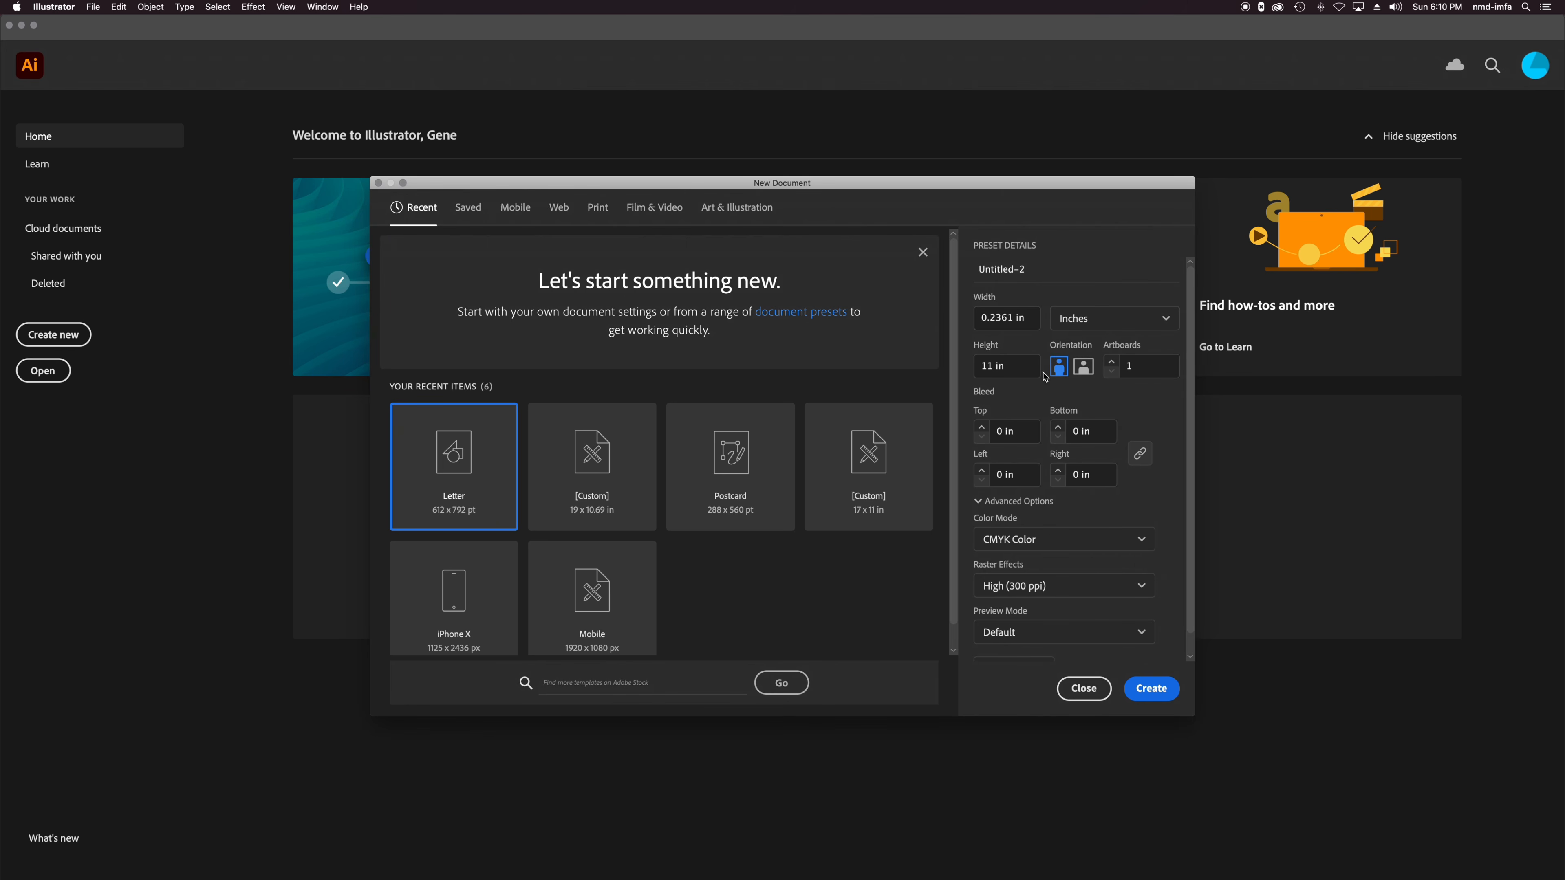
pyautogui.click(1007, 318)
pyautogui.write('17')
pyautogui.scroll(-2, 1171, 565)
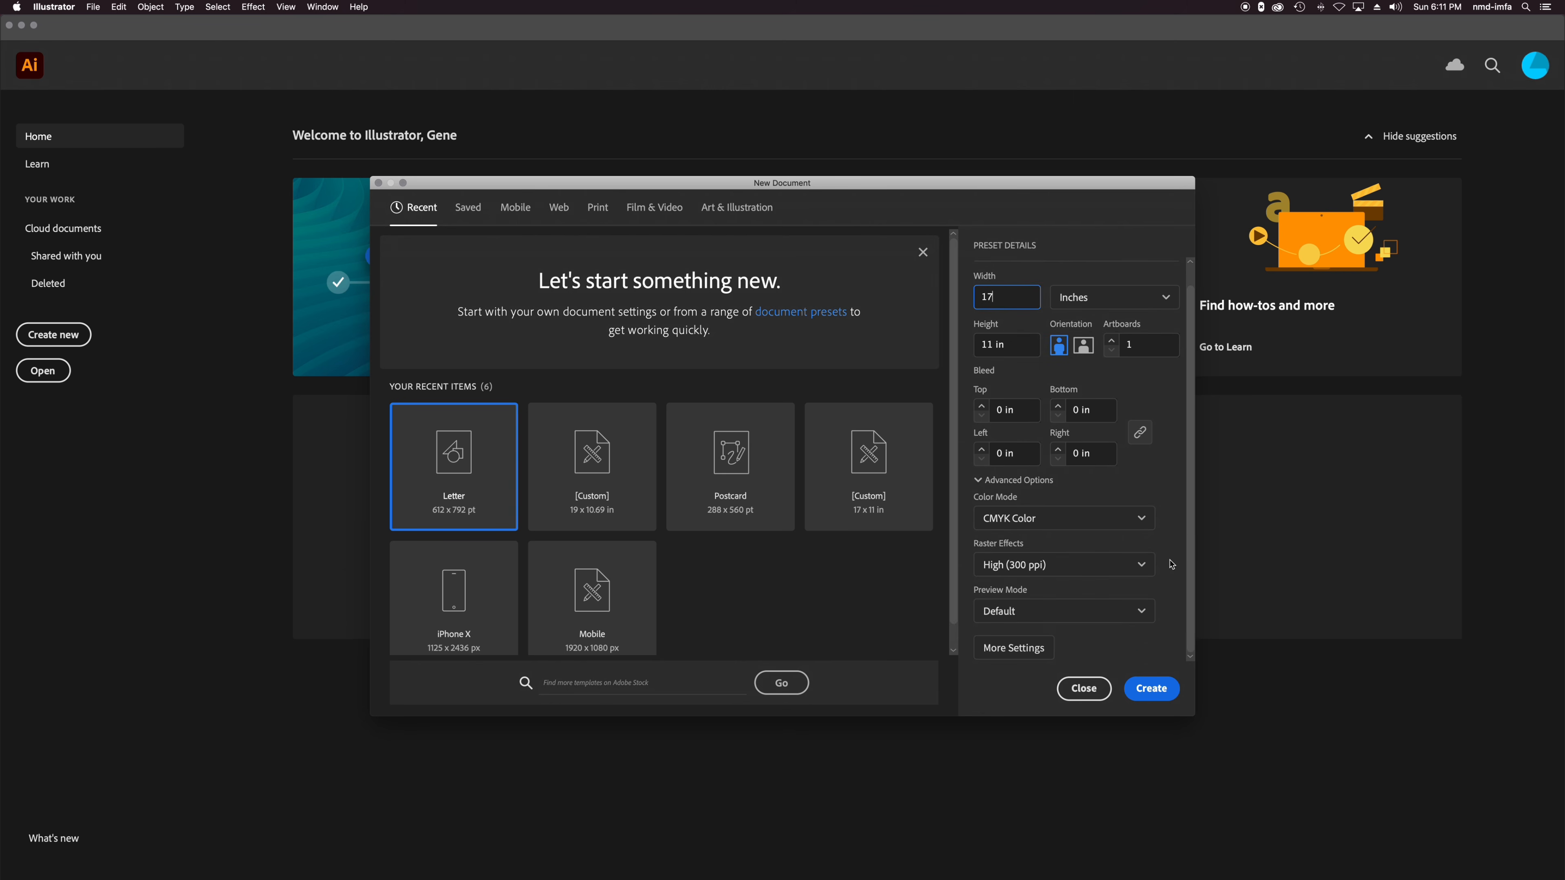
pyautogui.scroll(2, 1172, 565)
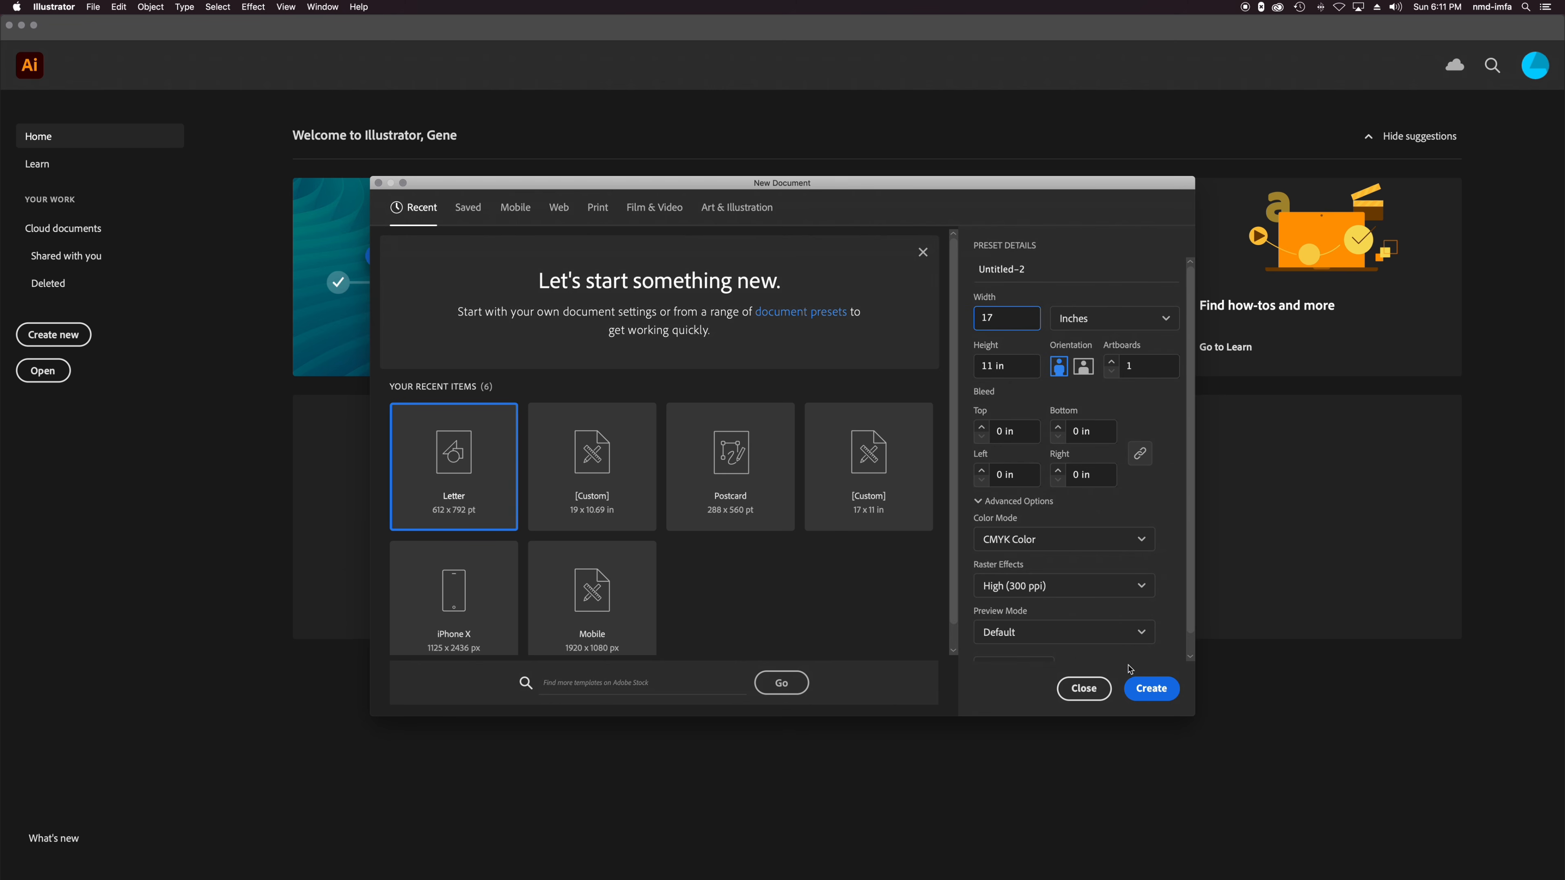
pyautogui.click(1151, 689)
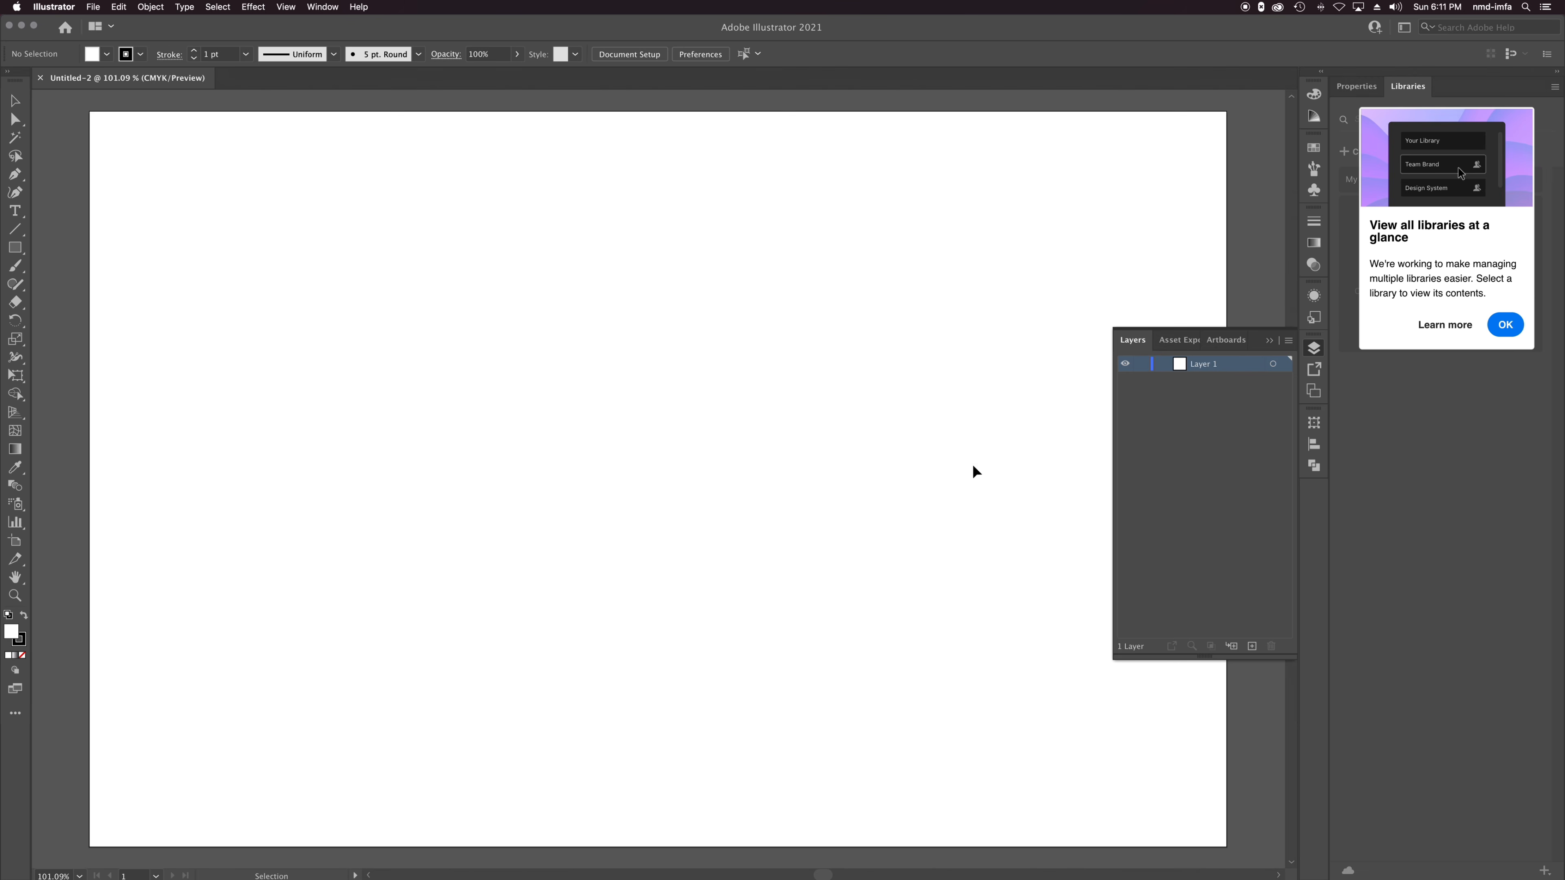
# Add a second layer above Layer 1 and make Layer 1 the active layer.
pyautogui.click(1315, 349)
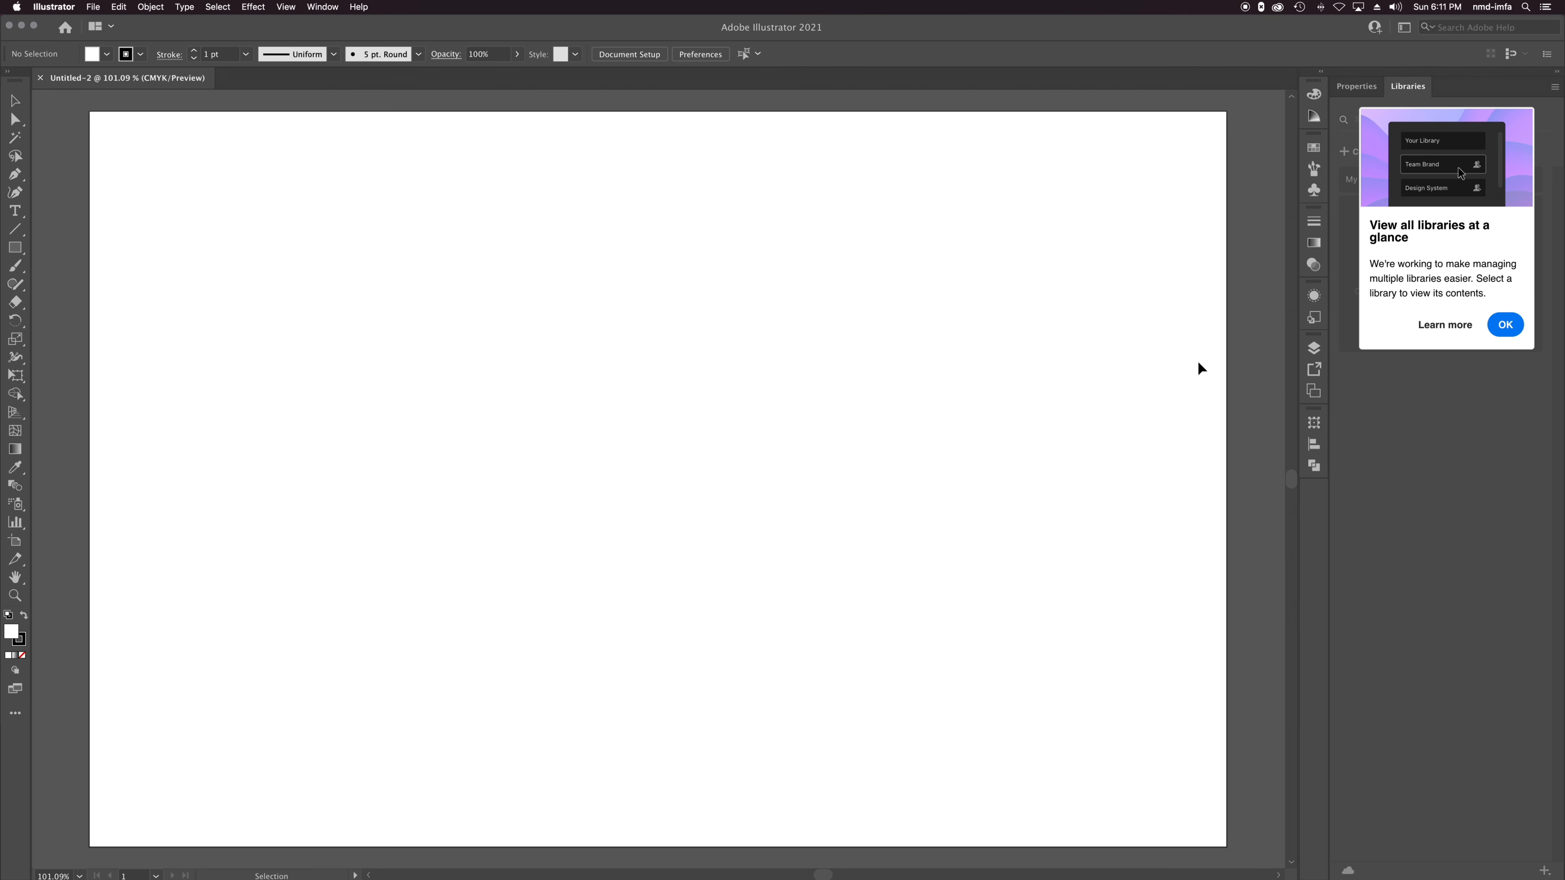
pyautogui.click(1315, 349)
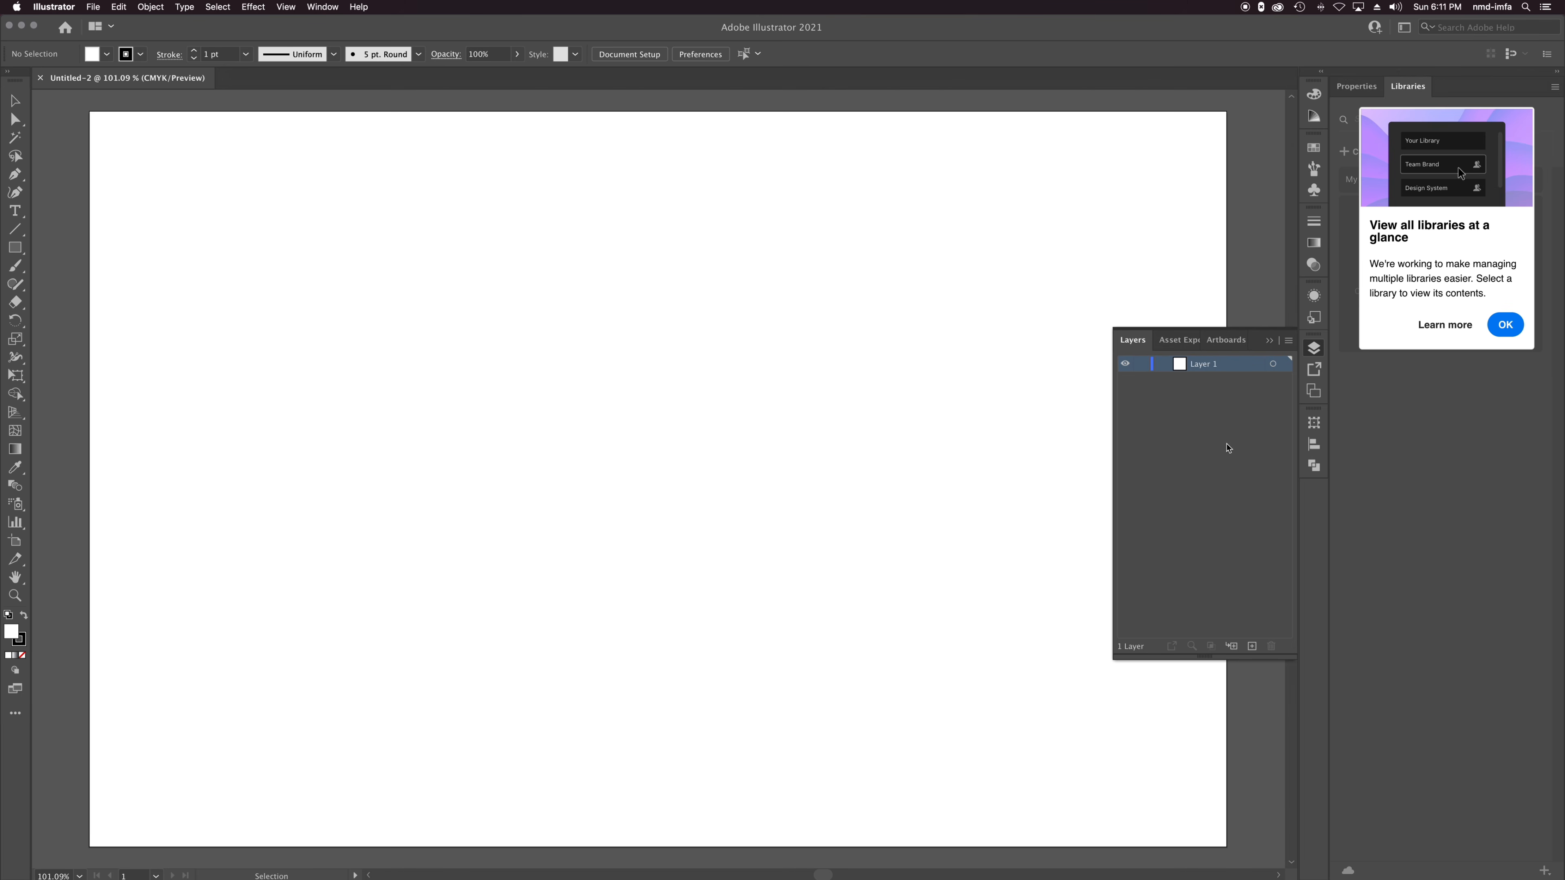
pyautogui.click(1252, 646)
pyautogui.click(1216, 382)
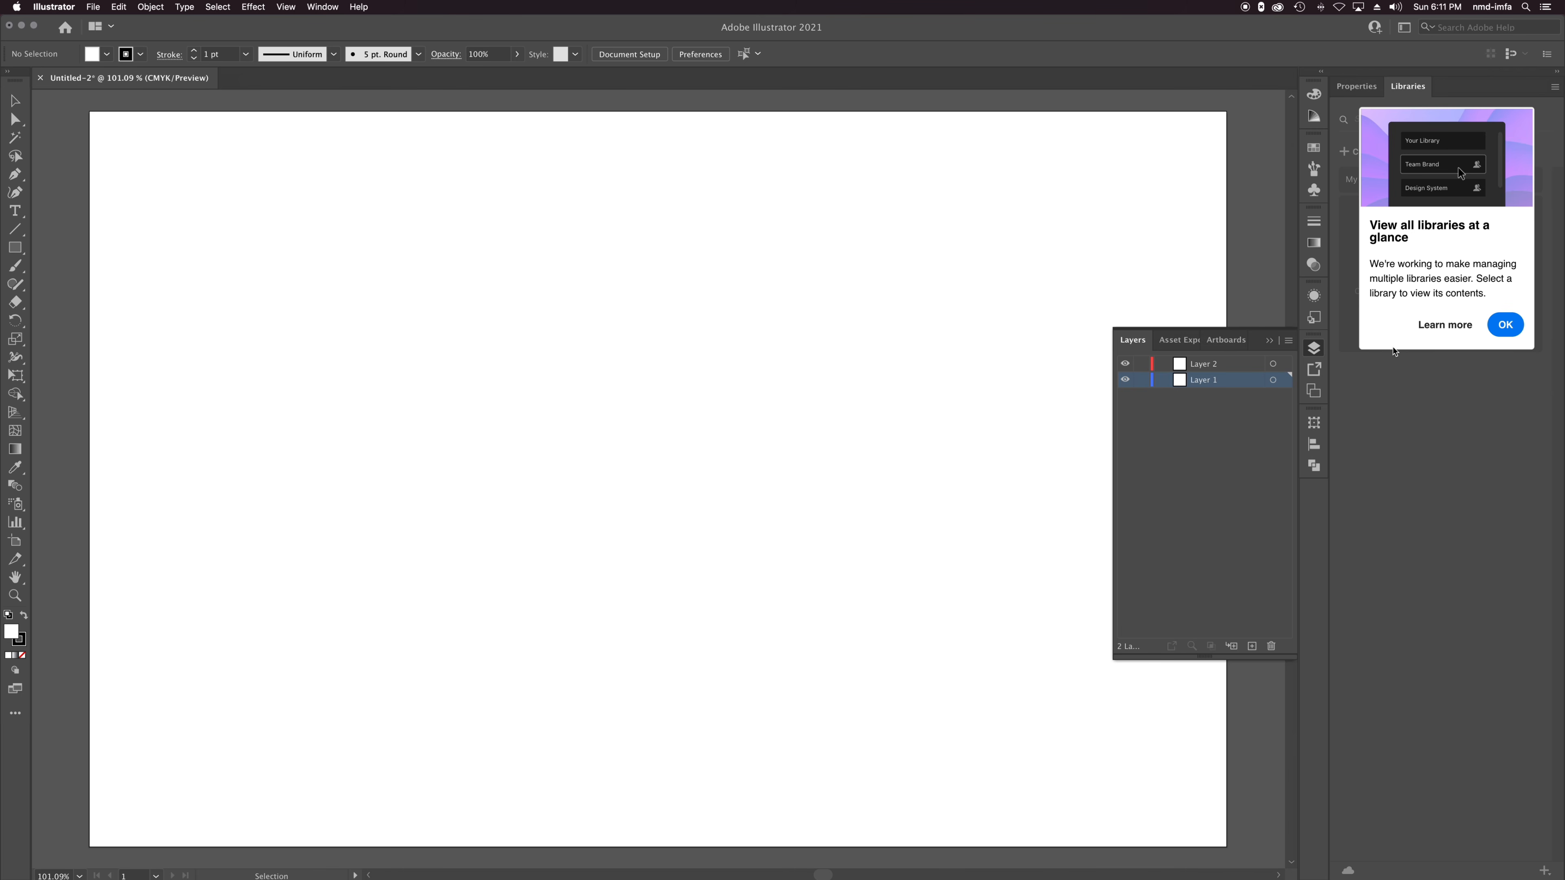
pyautogui.click(1318, 350)
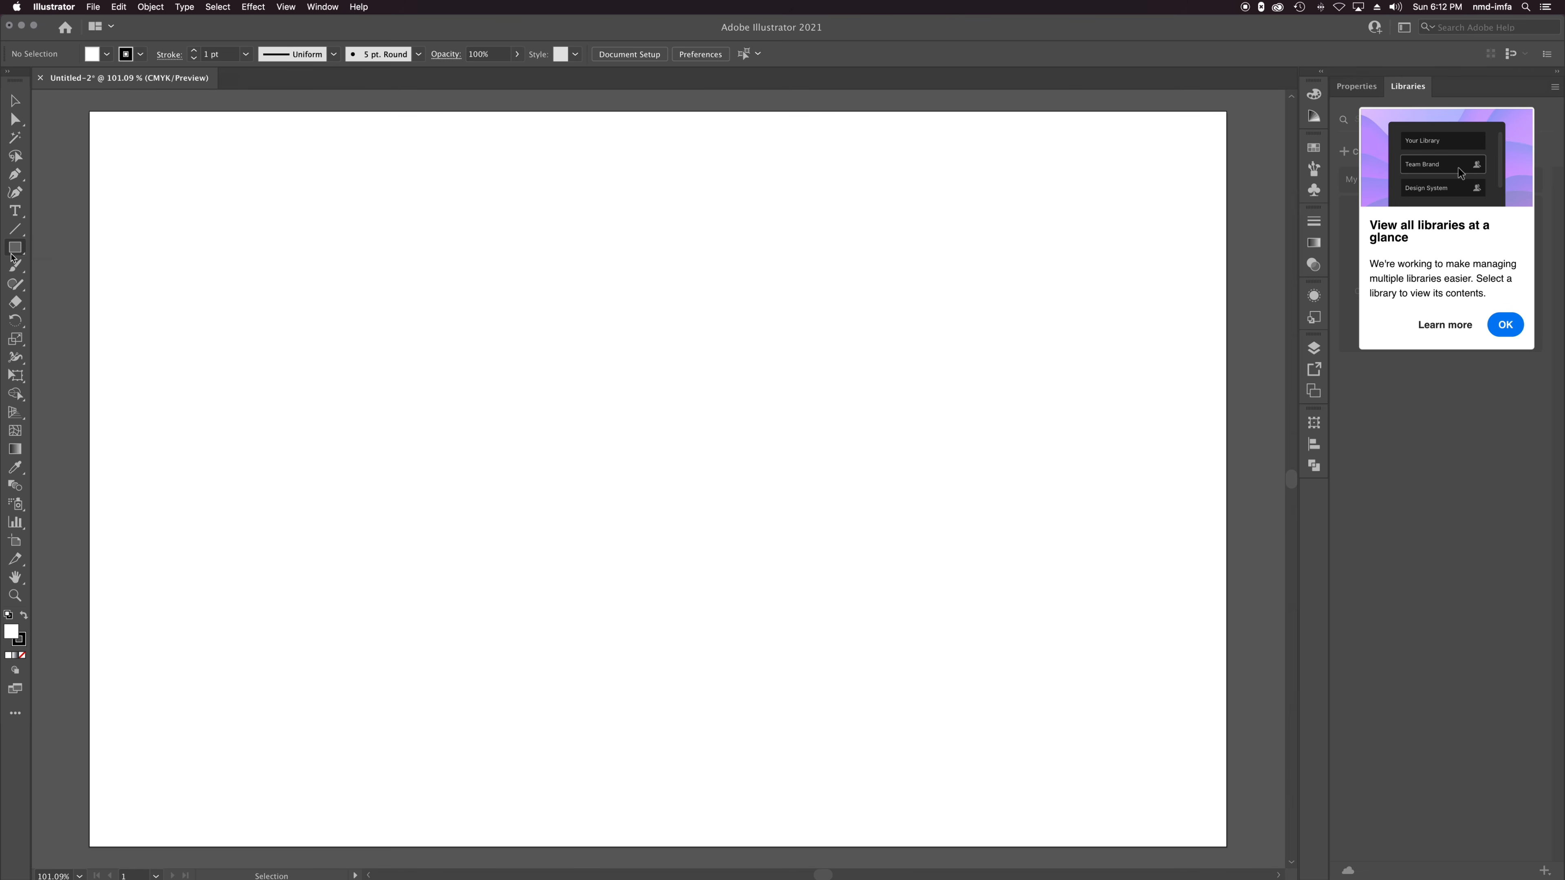
# Draw a circle about 3.69 in across near the centre of the artboard with the Ellipse tool.
pyautogui.click(13, 253)
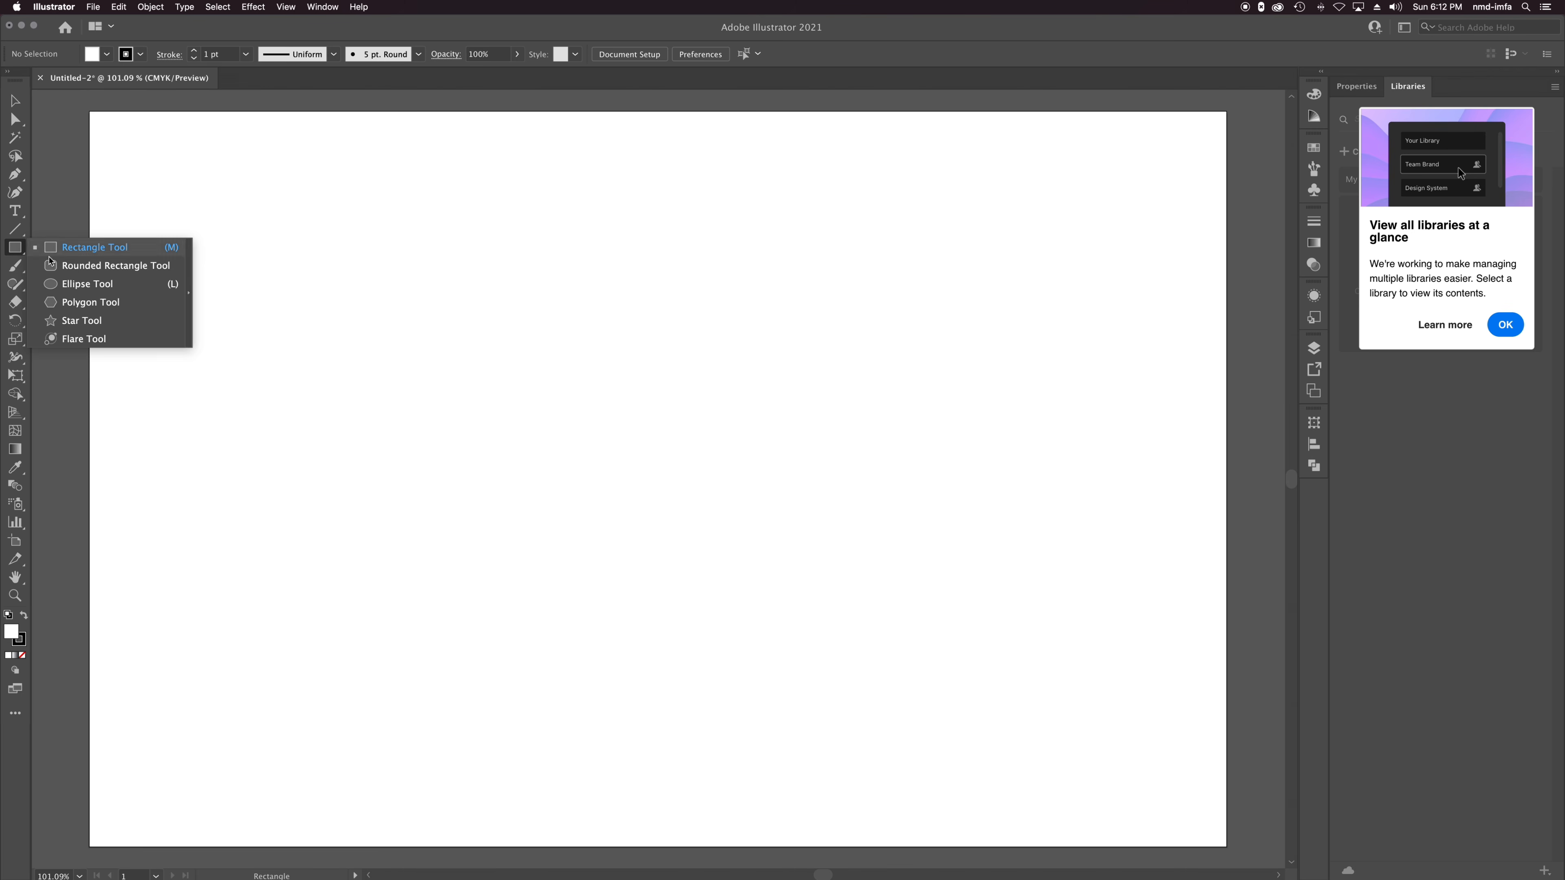
pyautogui.click(68, 285)
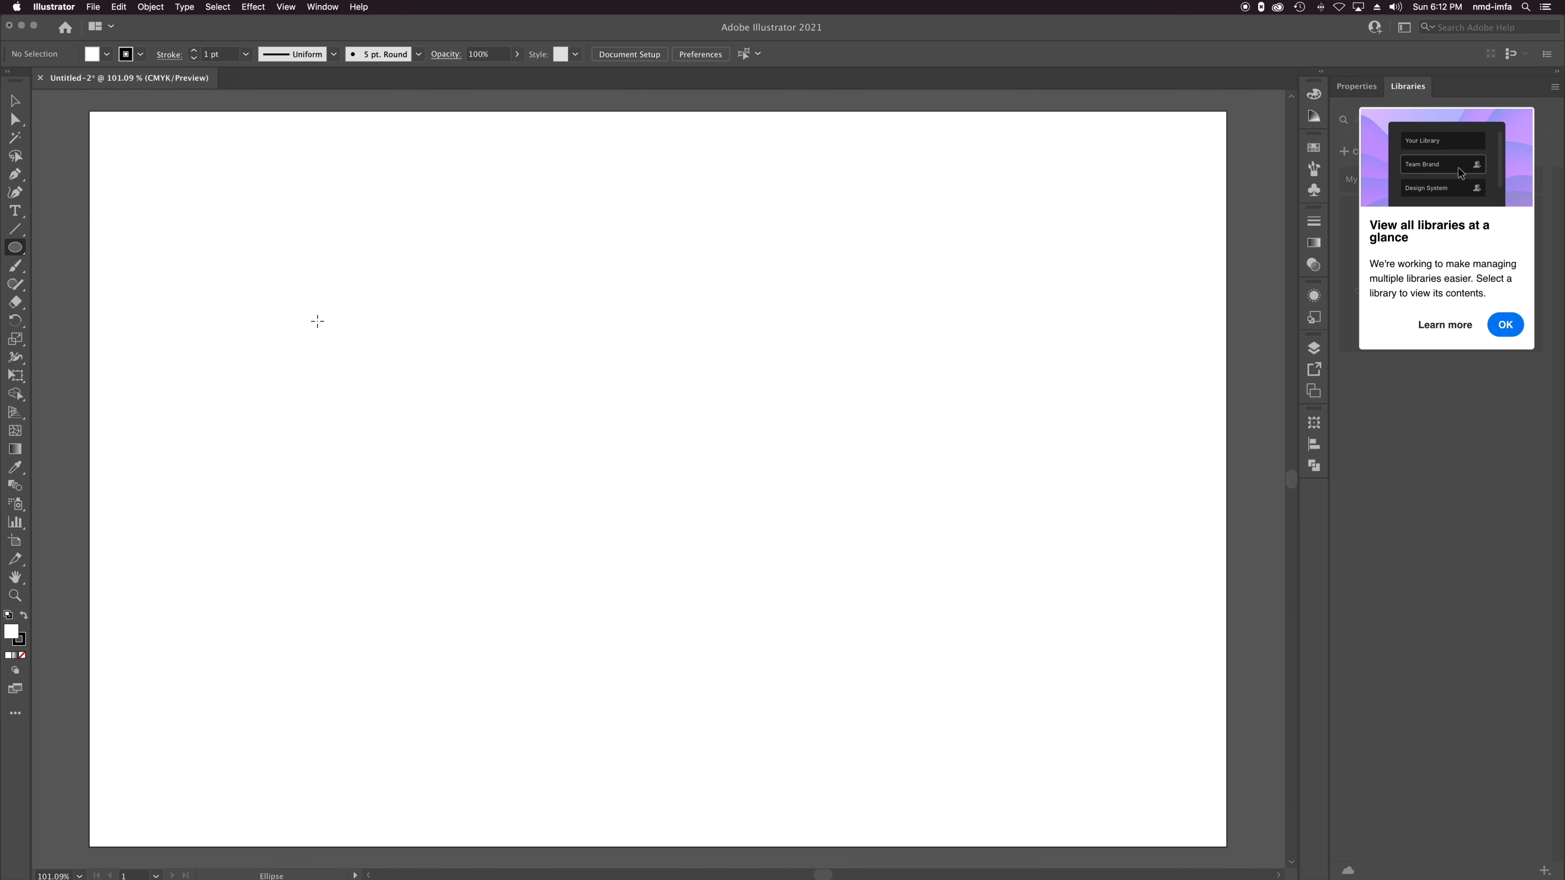
pyautogui.moveTo(517, 383); pyautogui.dragTo(765, 630)
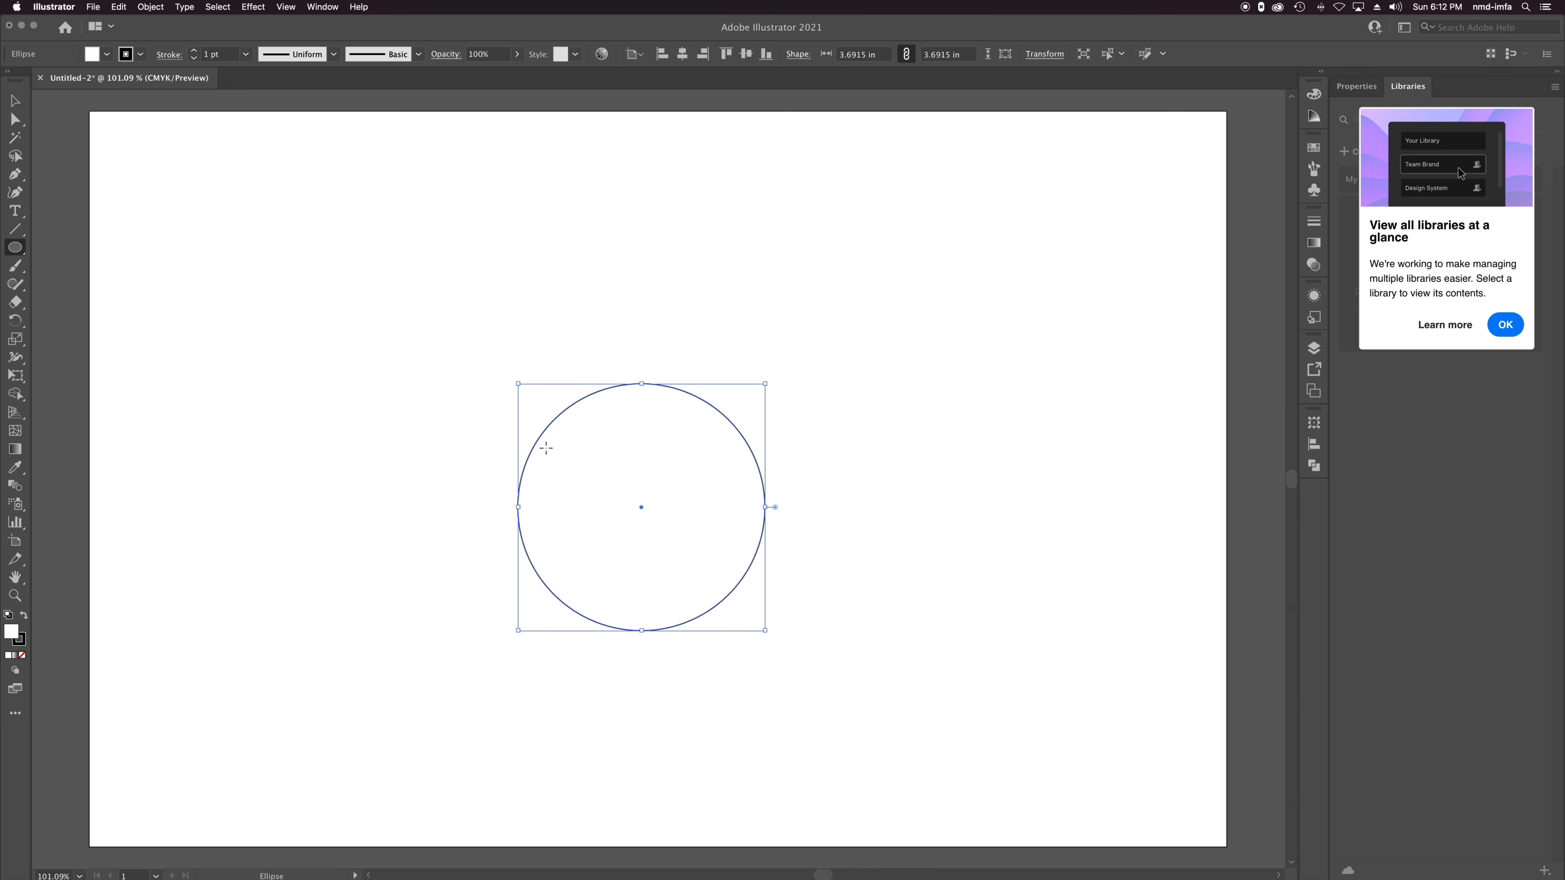
# Try drawing two more ellipses beside the circle and undo each of them.
pyautogui.moveTo(256, 318); pyautogui.dragTo(557, 350)
pyautogui.press('cmd+z')
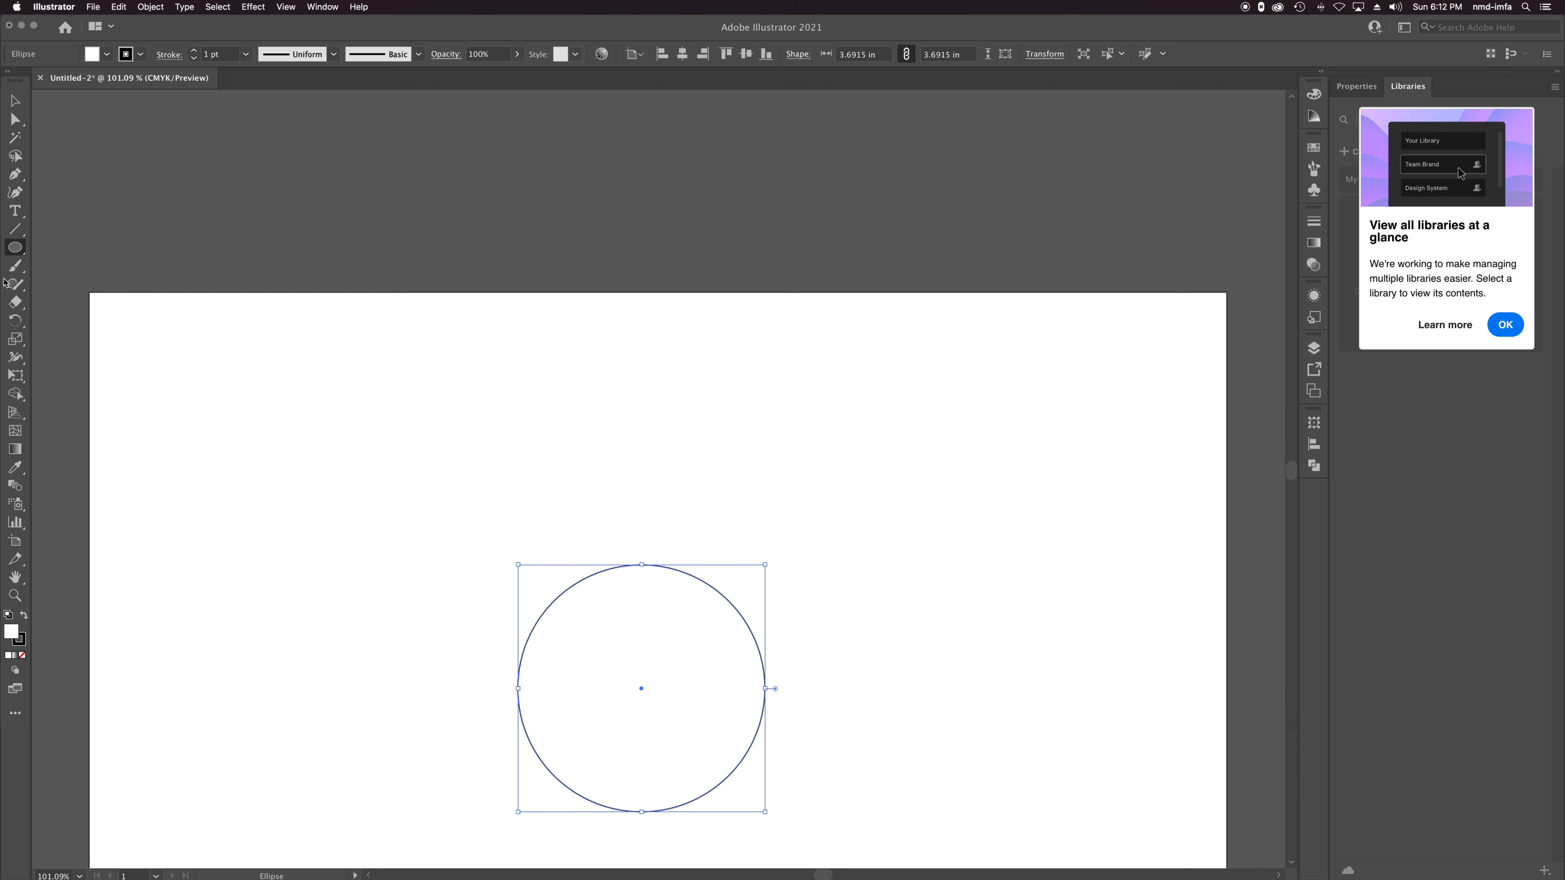
pyautogui.moveTo(171, 392); pyautogui.dragTo(405, 621)
pyautogui.press('super+z')
# Show the grid on the artboard.
pyautogui.scroll(-2, 712, 636)
pyautogui.scroll(-10, 709, 635)
pyautogui.scroll(6, 699, 633)
pyautogui.scroll(-1, 699, 633)
pyautogui.scroll(1, 698, 629)
pyautogui.click(313, 6)
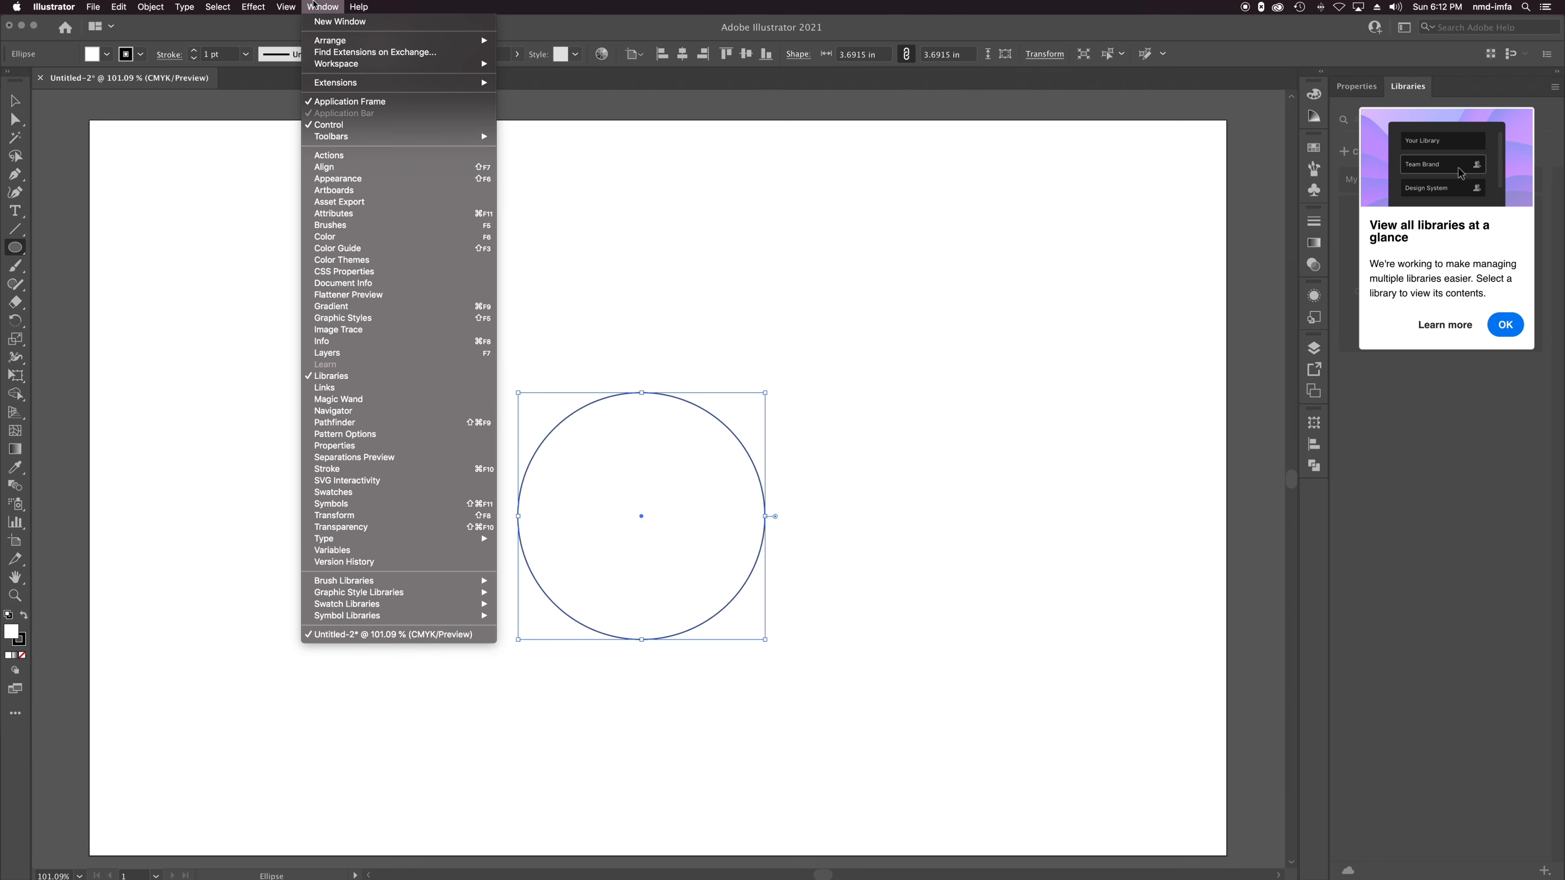
pyautogui.moveTo(286, 6)
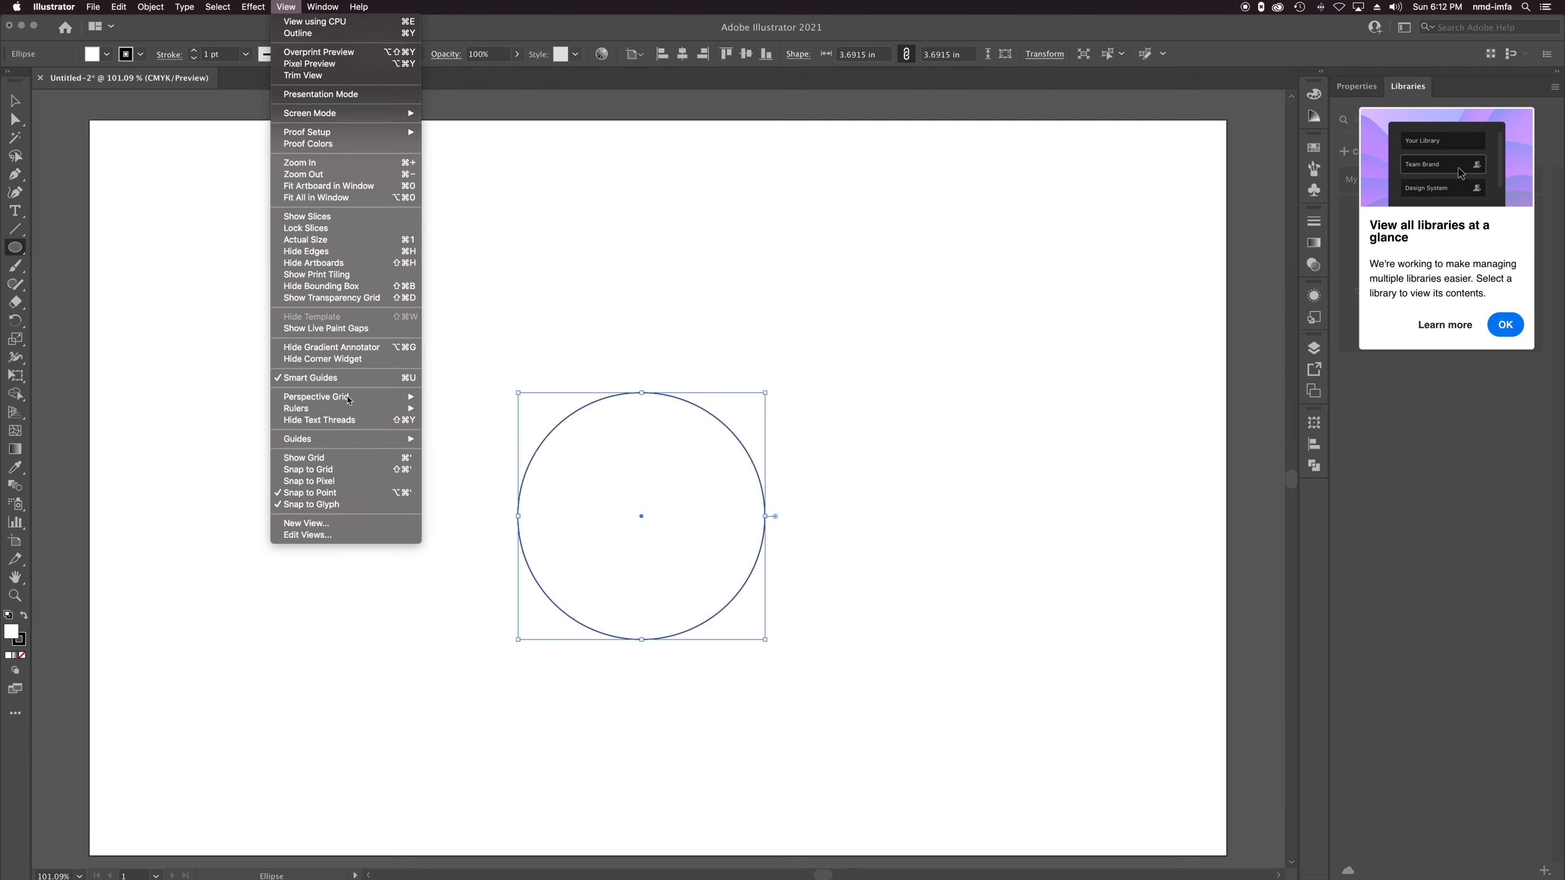
pyautogui.moveTo(366, 439)
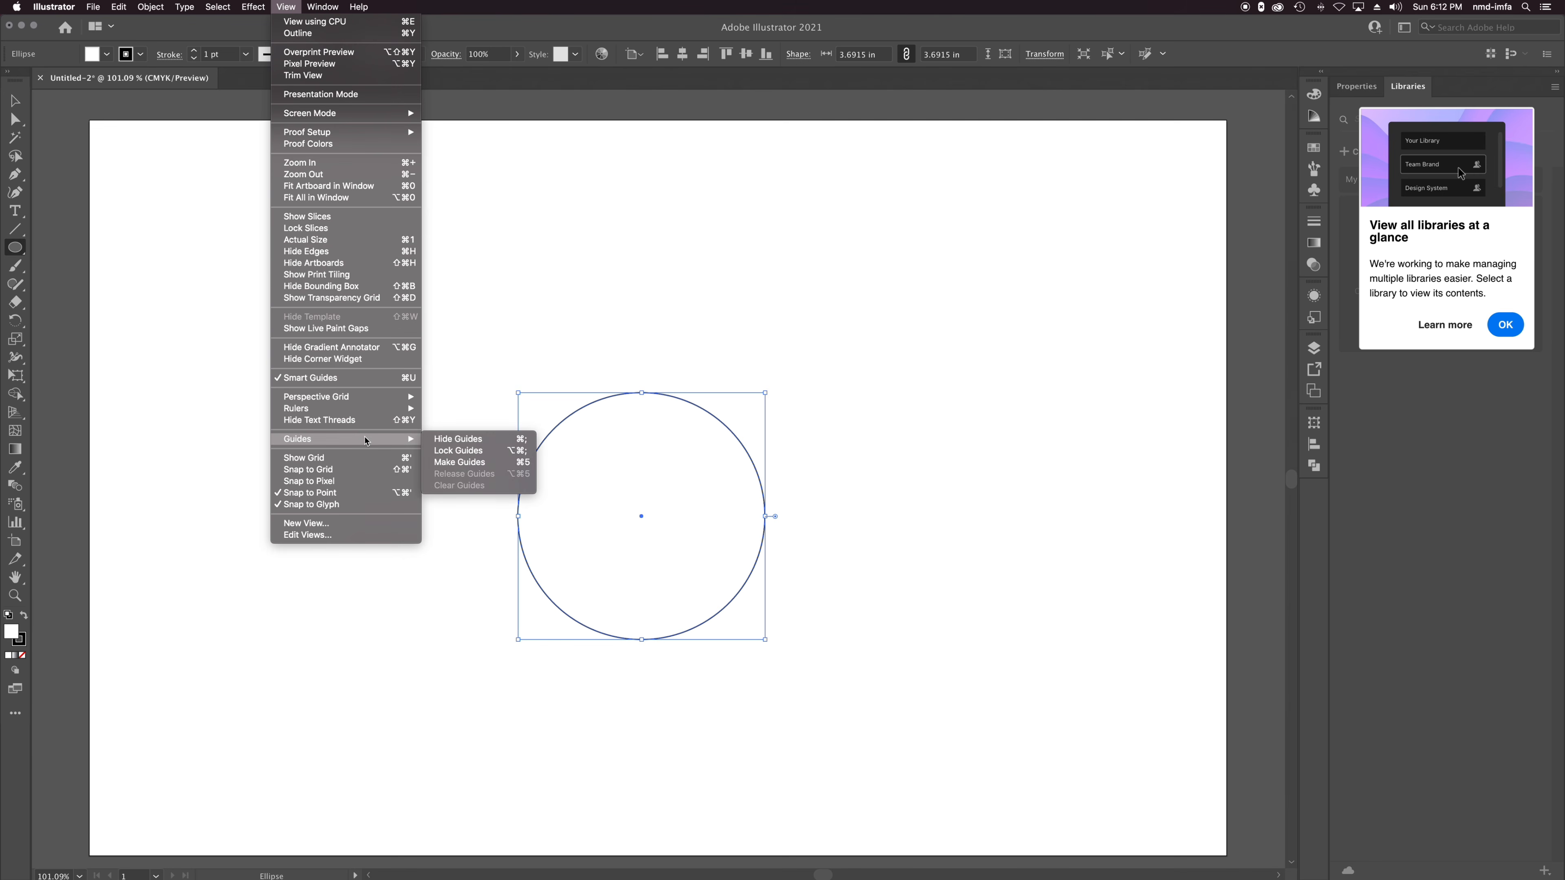
pyautogui.click(366, 460)
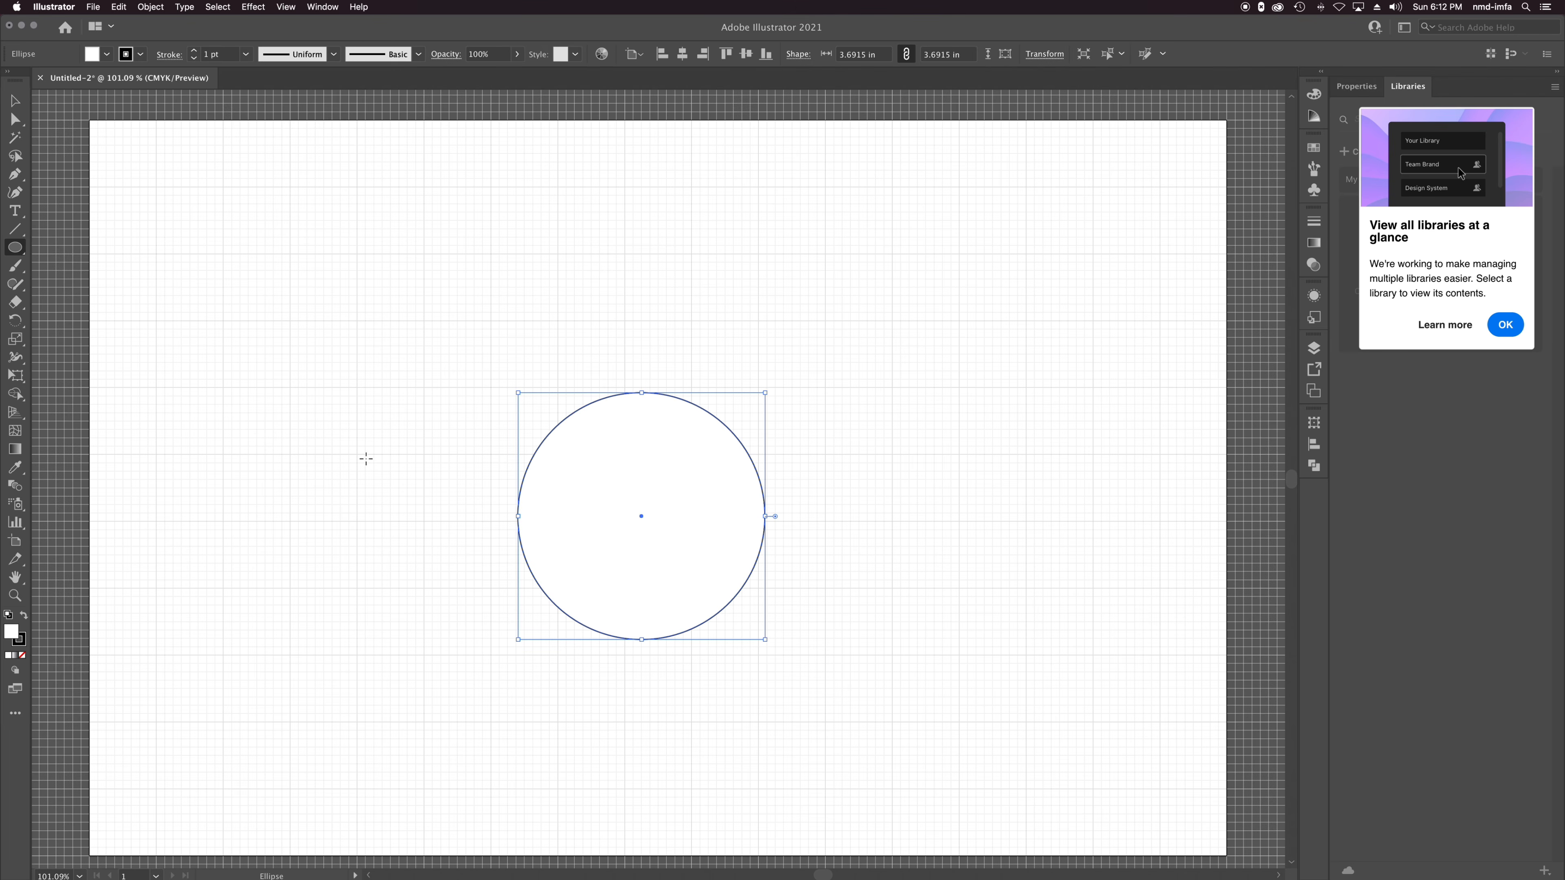
# Select the circle near the centre of the artboard and delete it.
pyautogui.press('v')
pyautogui.moveTo(680, 495)
pyautogui.mouseDown()
pyautogui.moveTo(652, 630)
pyautogui.moveTo(661, 500)
pyautogui.mouseUp()
pyautogui.press('Delete')
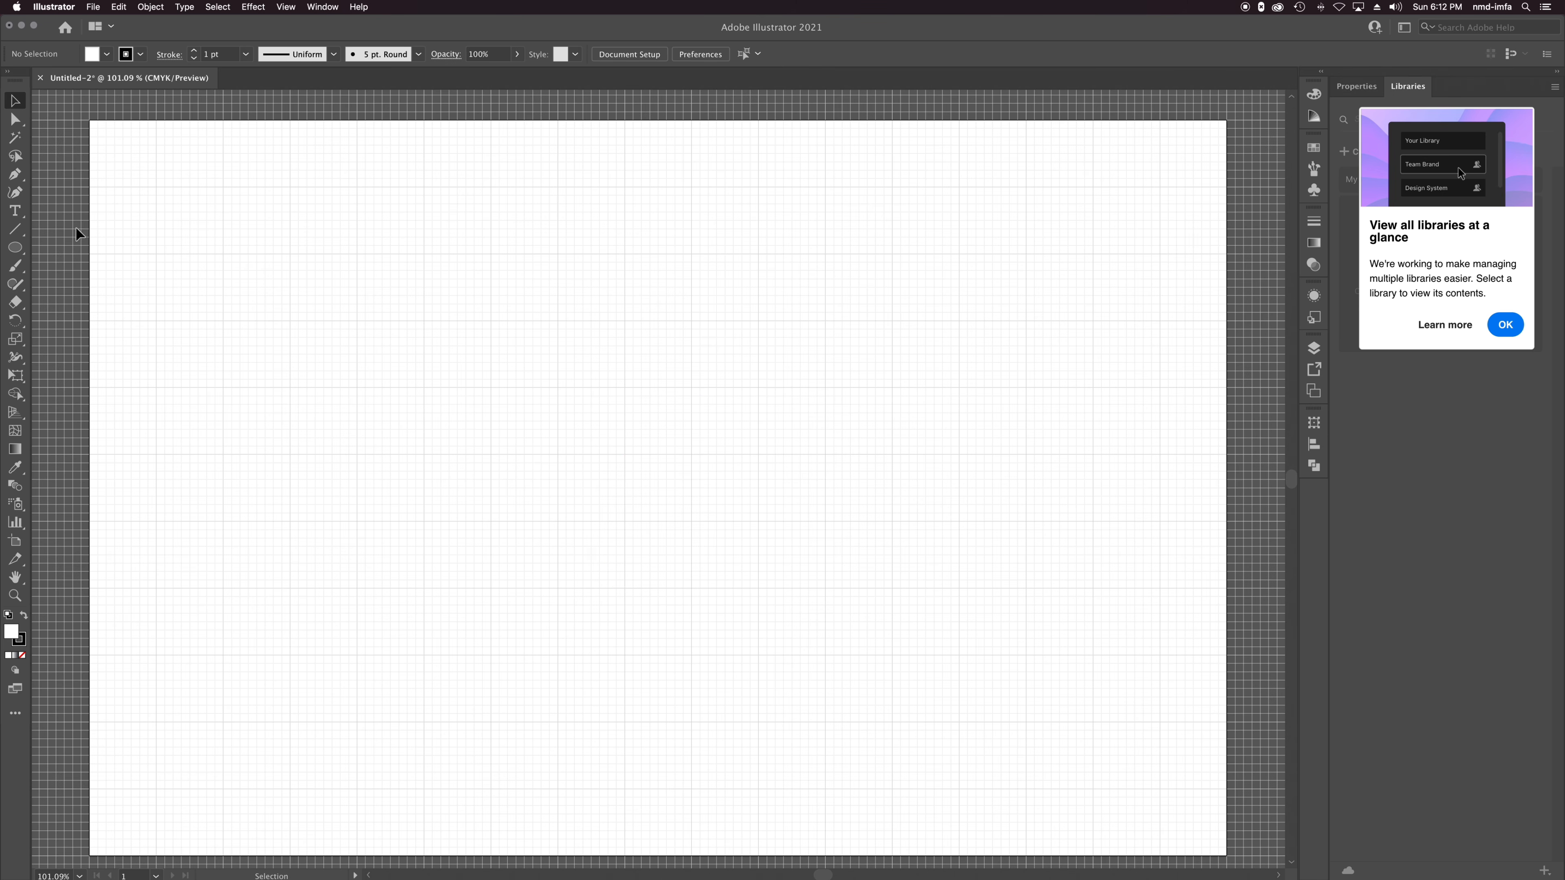
# Draw a circle about 3.97 in across with the Ellipse tool, outward from a grid intersection near the artboard's centre, undoing any trial ellipses.
pyautogui.click(15, 247)
pyautogui.moveTo(624, 521); pyautogui.dragTo(778, 613)
pyautogui.press('super+z')
pyautogui.moveTo(624, 522)
pyautogui.mouseDown()
pyautogui.moveTo(734, 619)
pyautogui.moveTo(762, 678)
pyautogui.moveTo(777, 672)
pyautogui.moveTo(716, 545)
pyautogui.moveTo(720, 472)
pyautogui.moveTo(763, 670)
pyautogui.moveTo(742, 562)
pyautogui.mouseUp()
pyautogui.press('super+z')
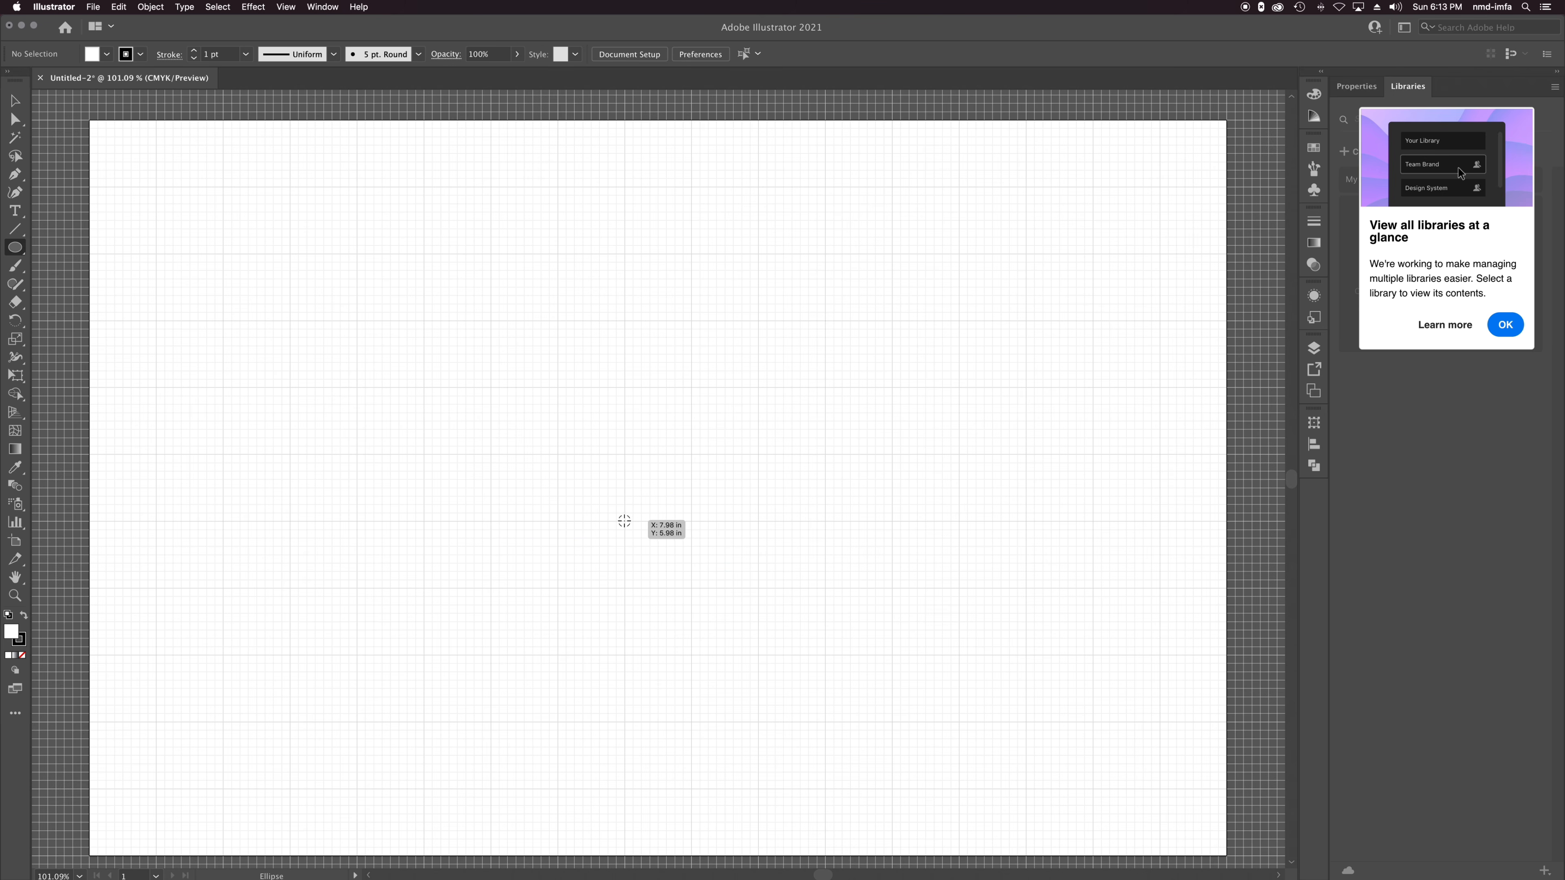
pyautogui.moveTo(624, 521); pyautogui.dragTo(703, 632)
pyautogui.press('super+z')
pyautogui.moveTo(624, 522); pyautogui.dragTo(729, 654)
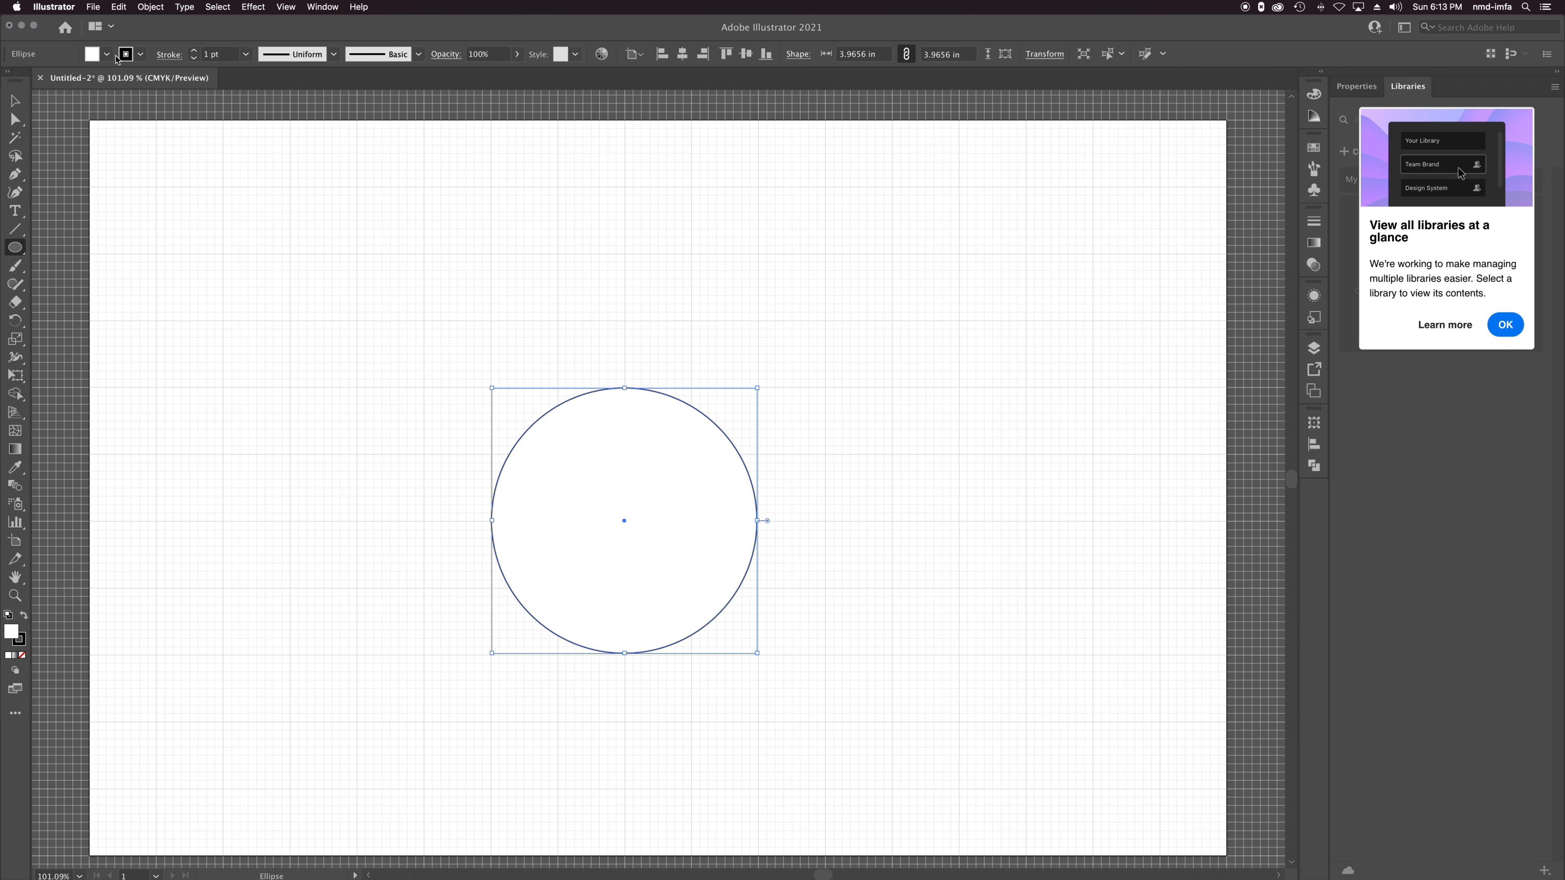
pyautogui.click(15, 99)
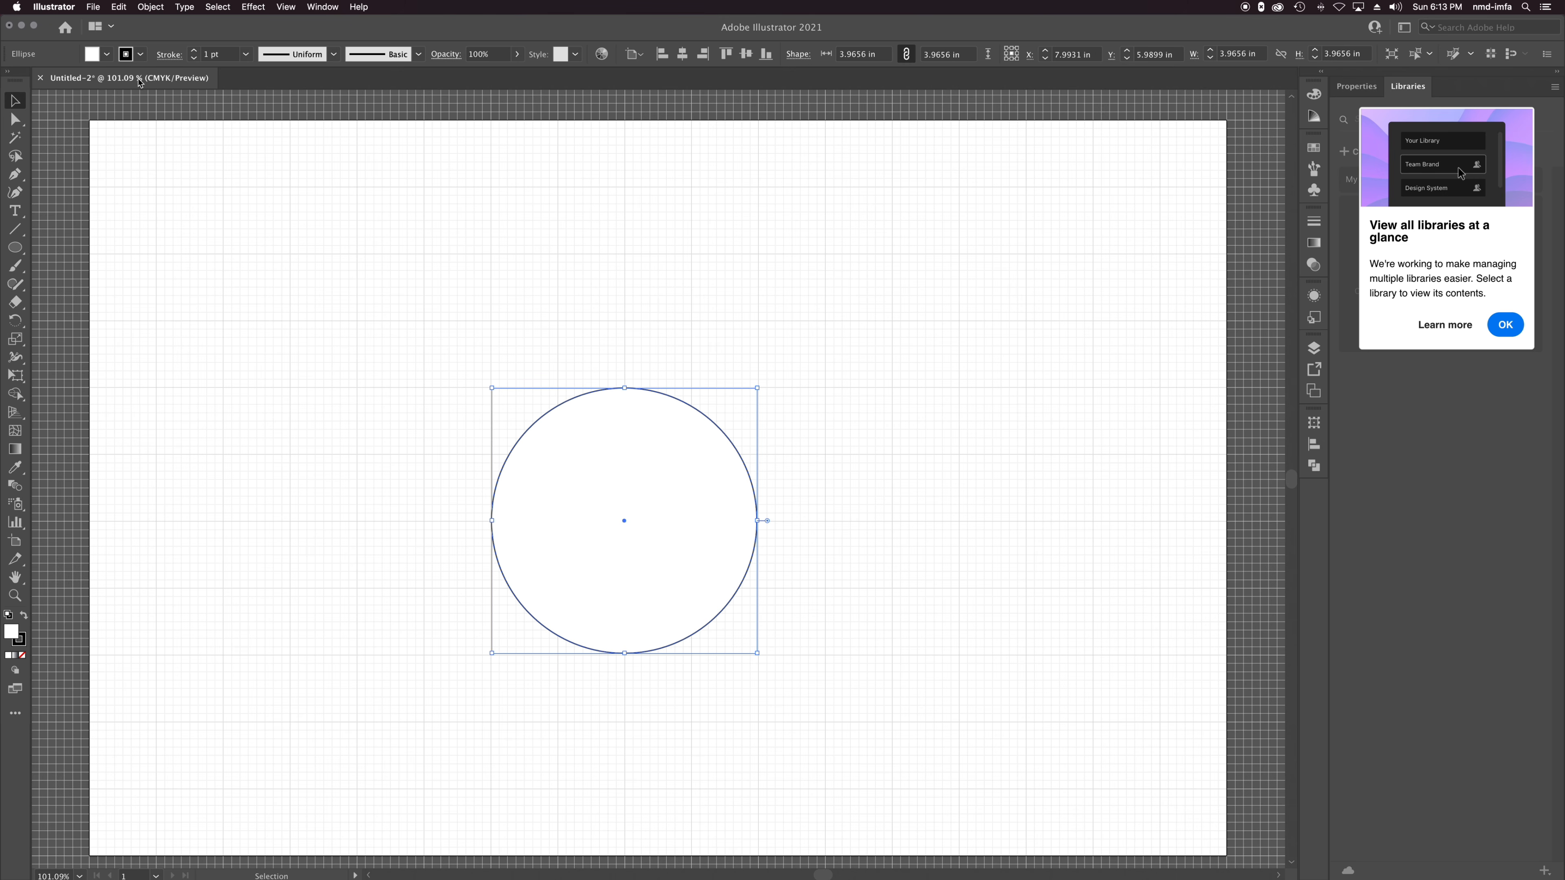
# Swap the circle's fill and stroke colors and back again, and set its fill to None.
pyautogui.click(24, 619)
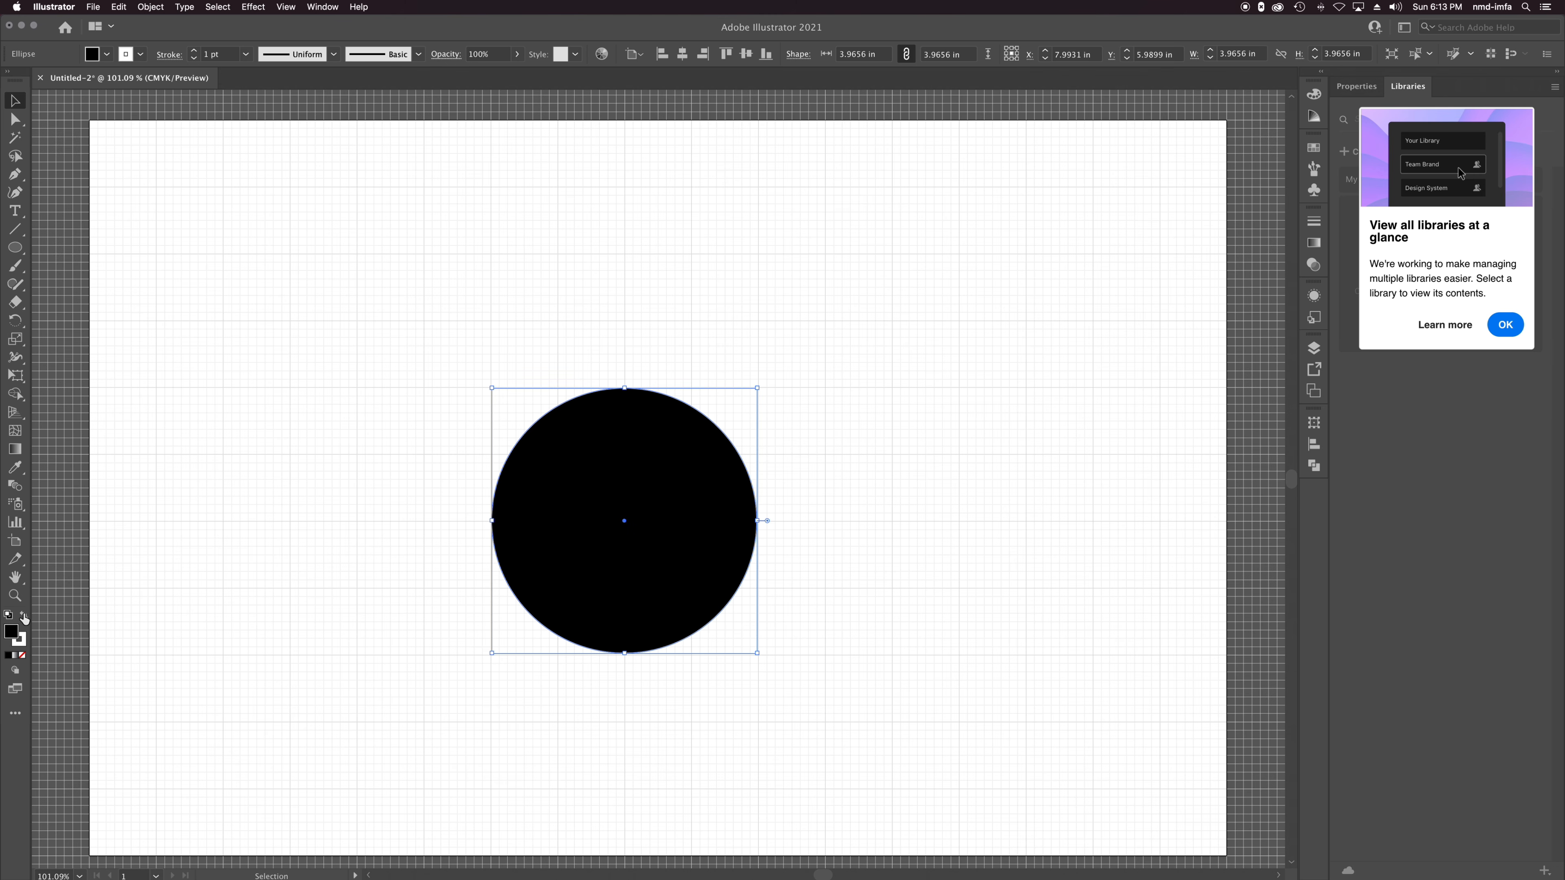
pyautogui.click(24, 618)
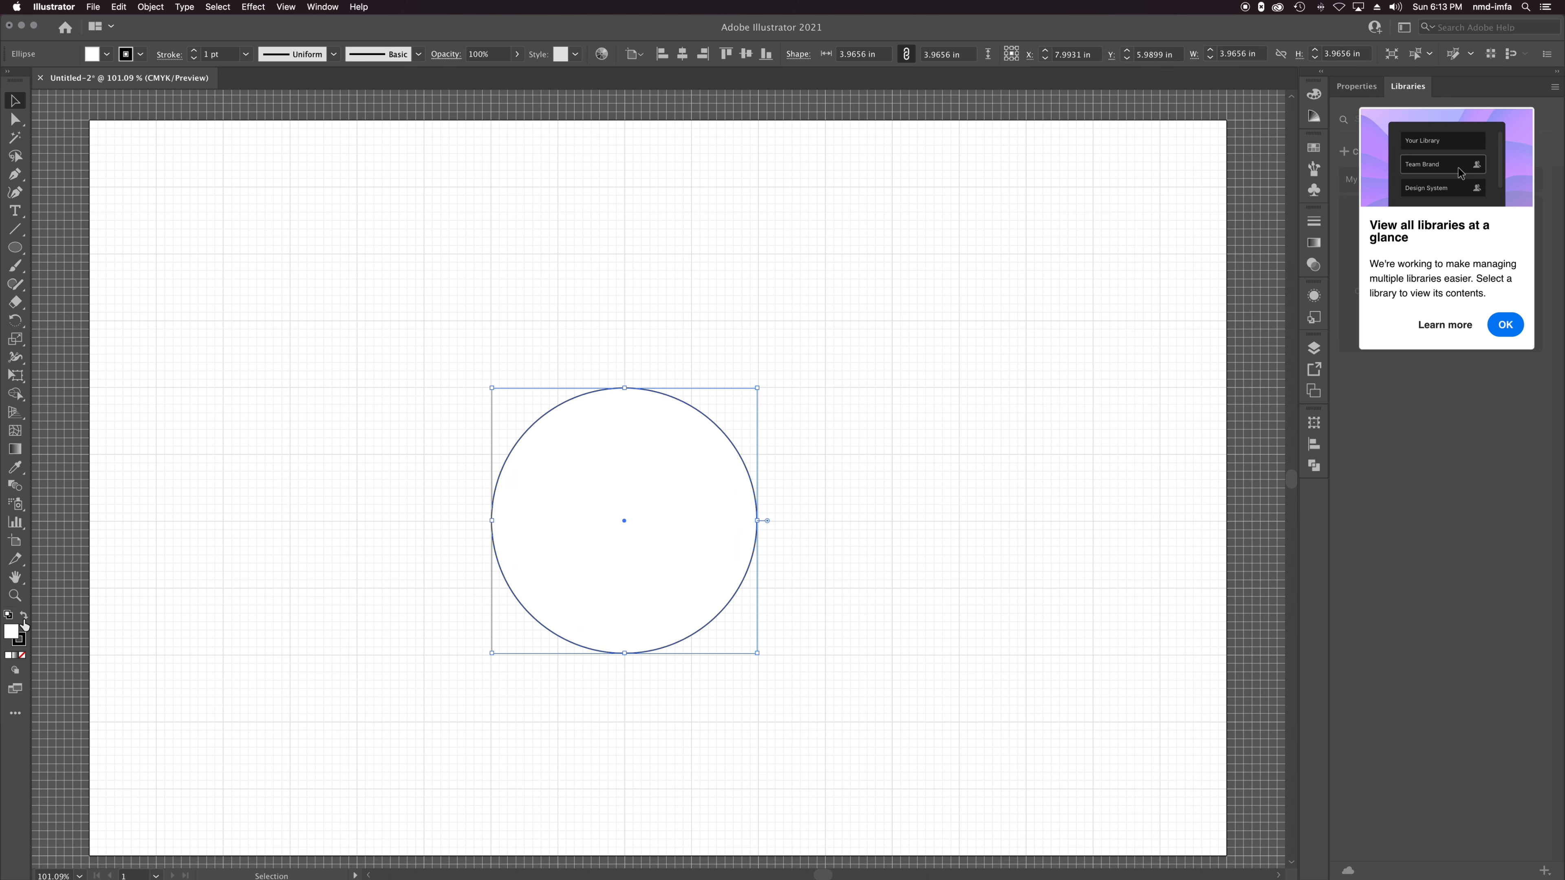
pyautogui.click(22, 656)
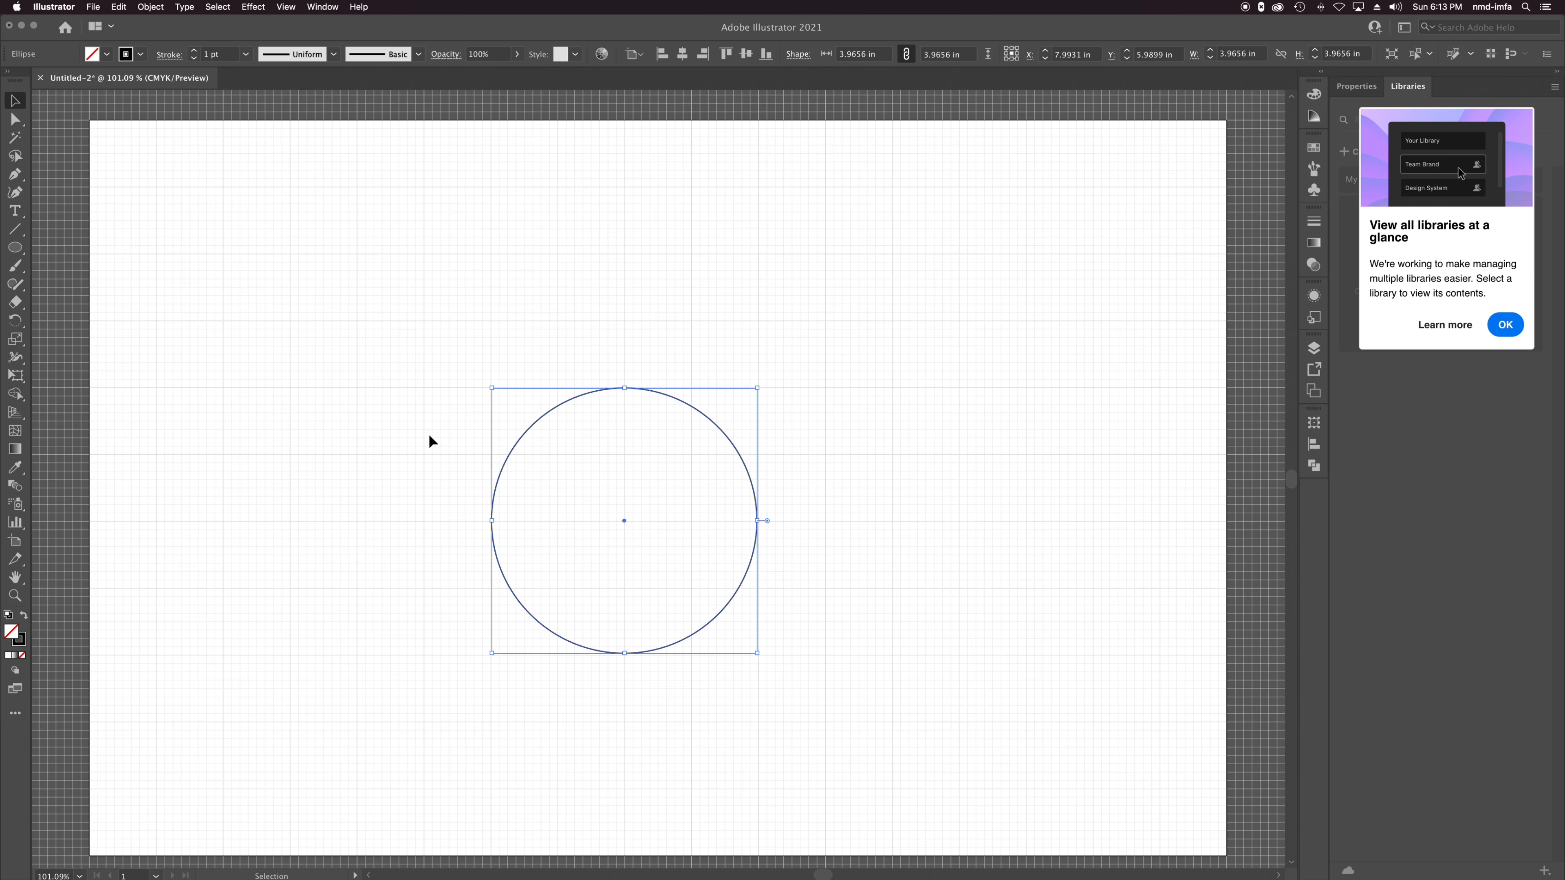
# Set the circle's stroke color to the pinkish red F9064B in the Color Picker.
pyautogui.click(23, 641)
pyautogui.doubleClick(19, 639)
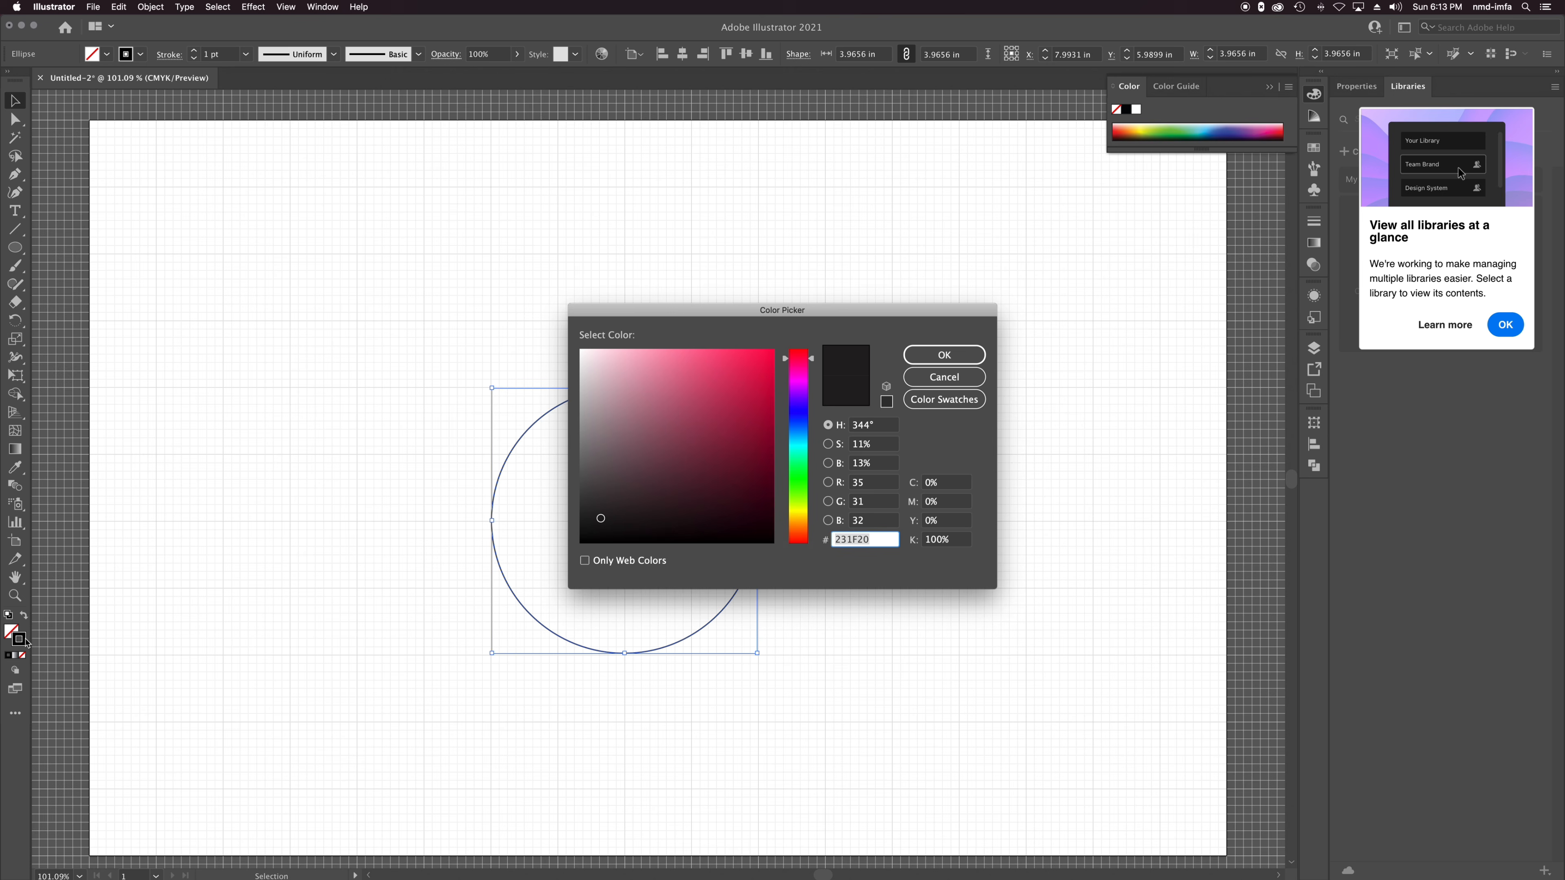
pyautogui.click(772, 352)
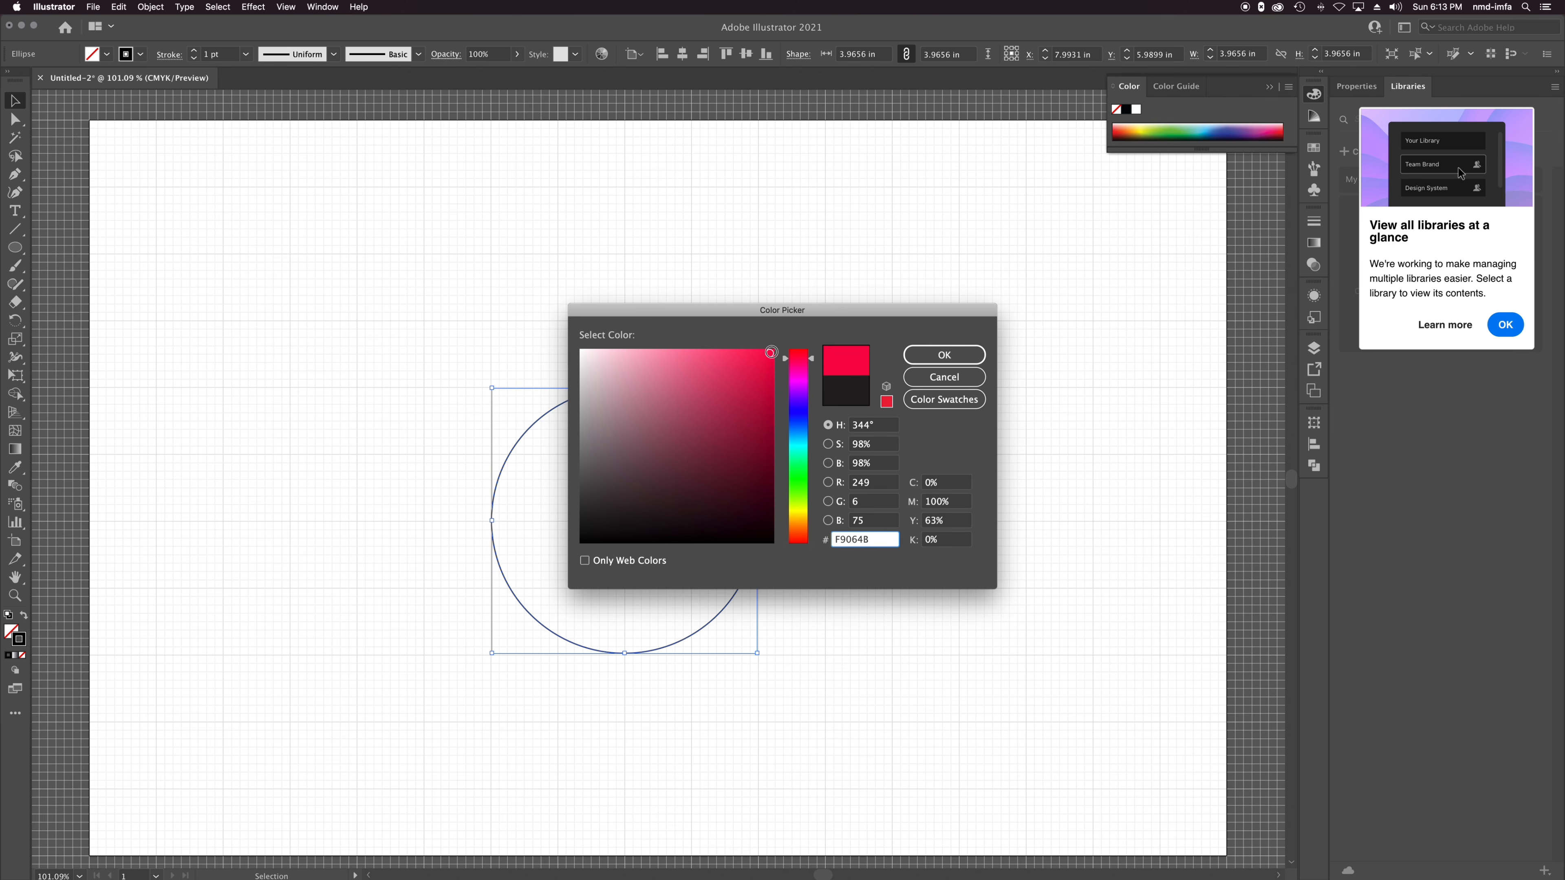
pyautogui.click(944, 355)
# Set the circle's stroke color to the orange swatch C=0 M=50 Y=100 K=0.
pyautogui.click(107, 54)
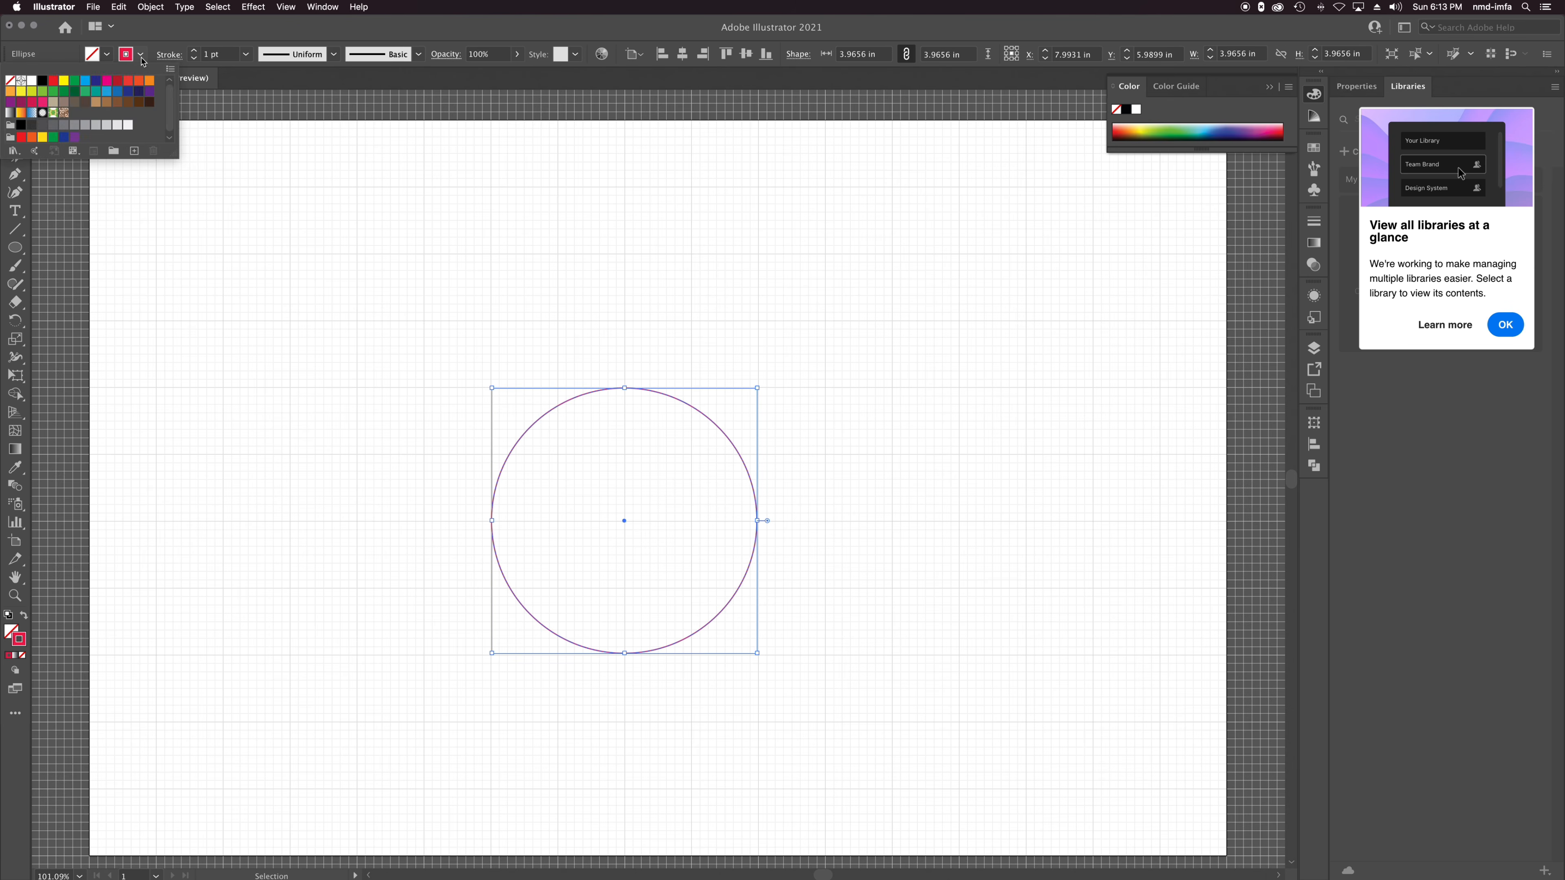
pyautogui.click(149, 80)
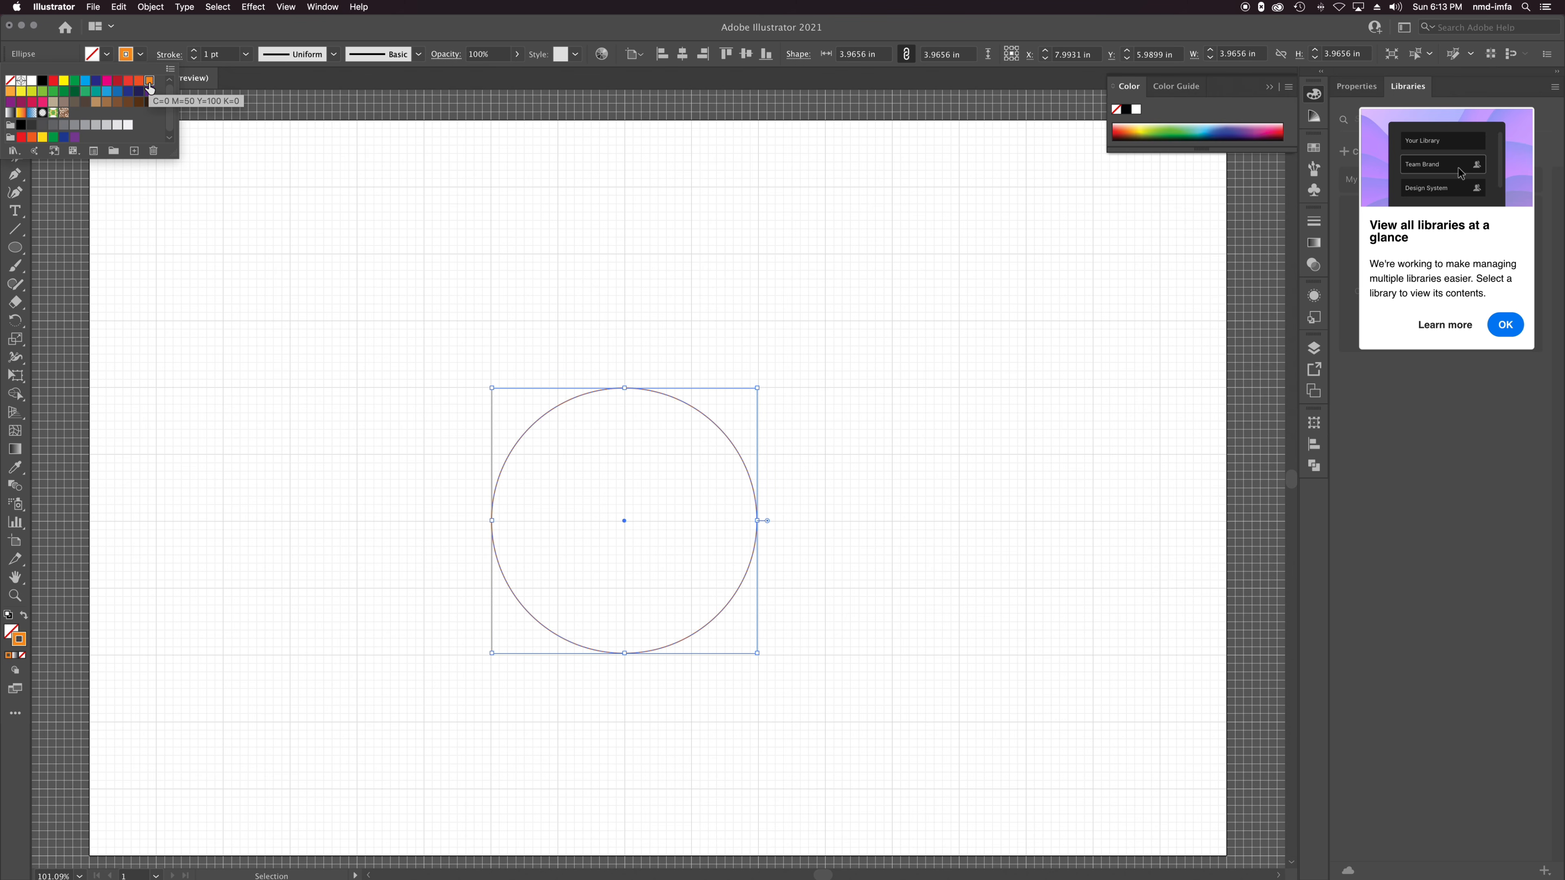
pyautogui.click(420, 265)
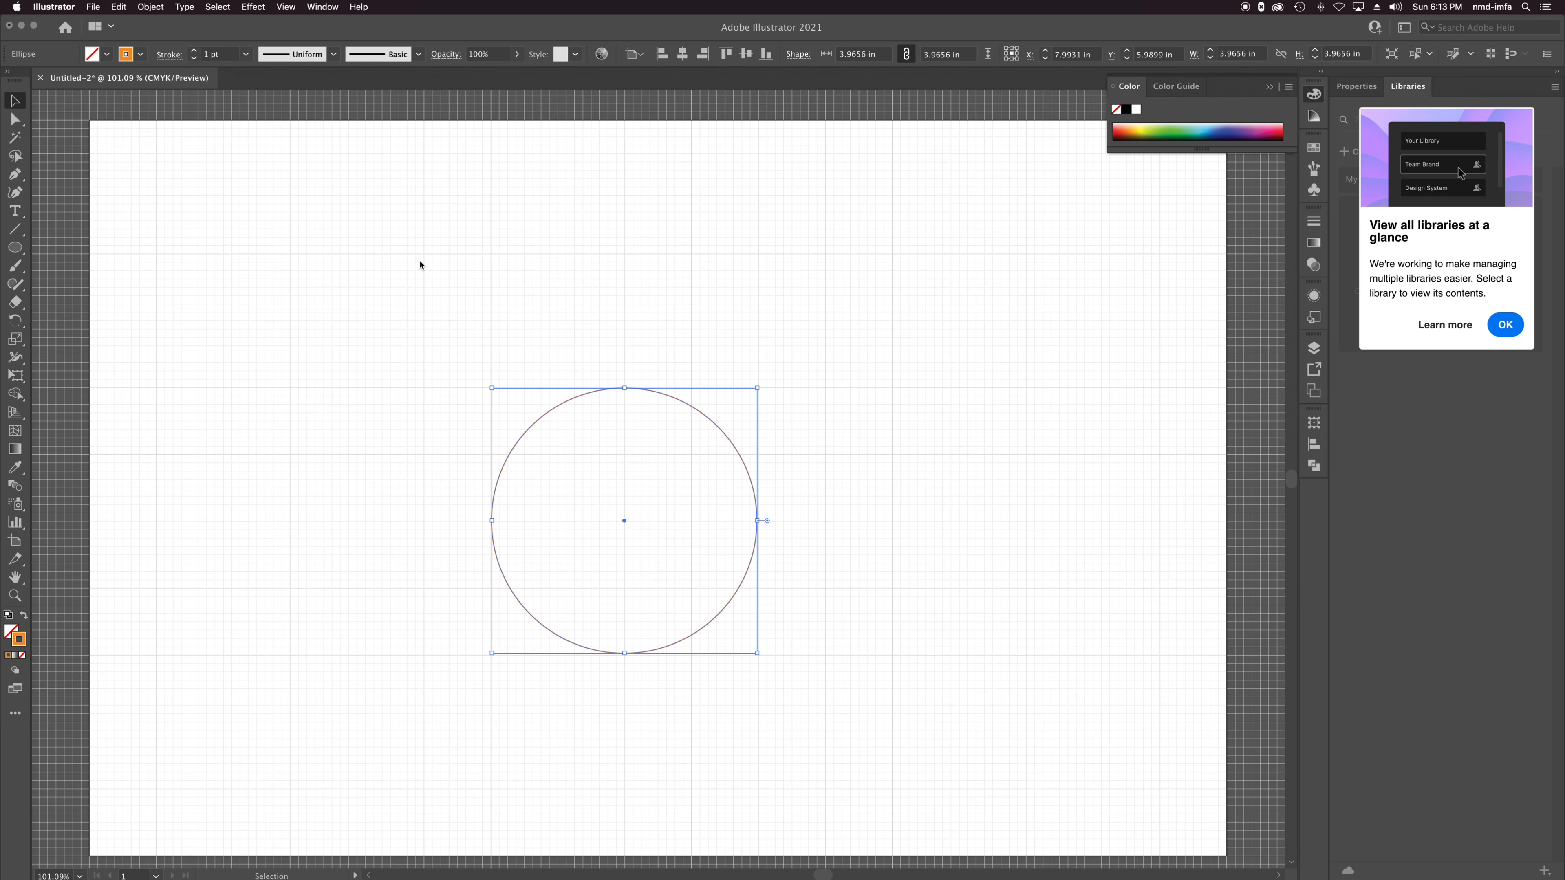
# Set the circle's stroke weight to 10 pt, then deselect and reselect the circle.
pyautogui.click(247, 55)
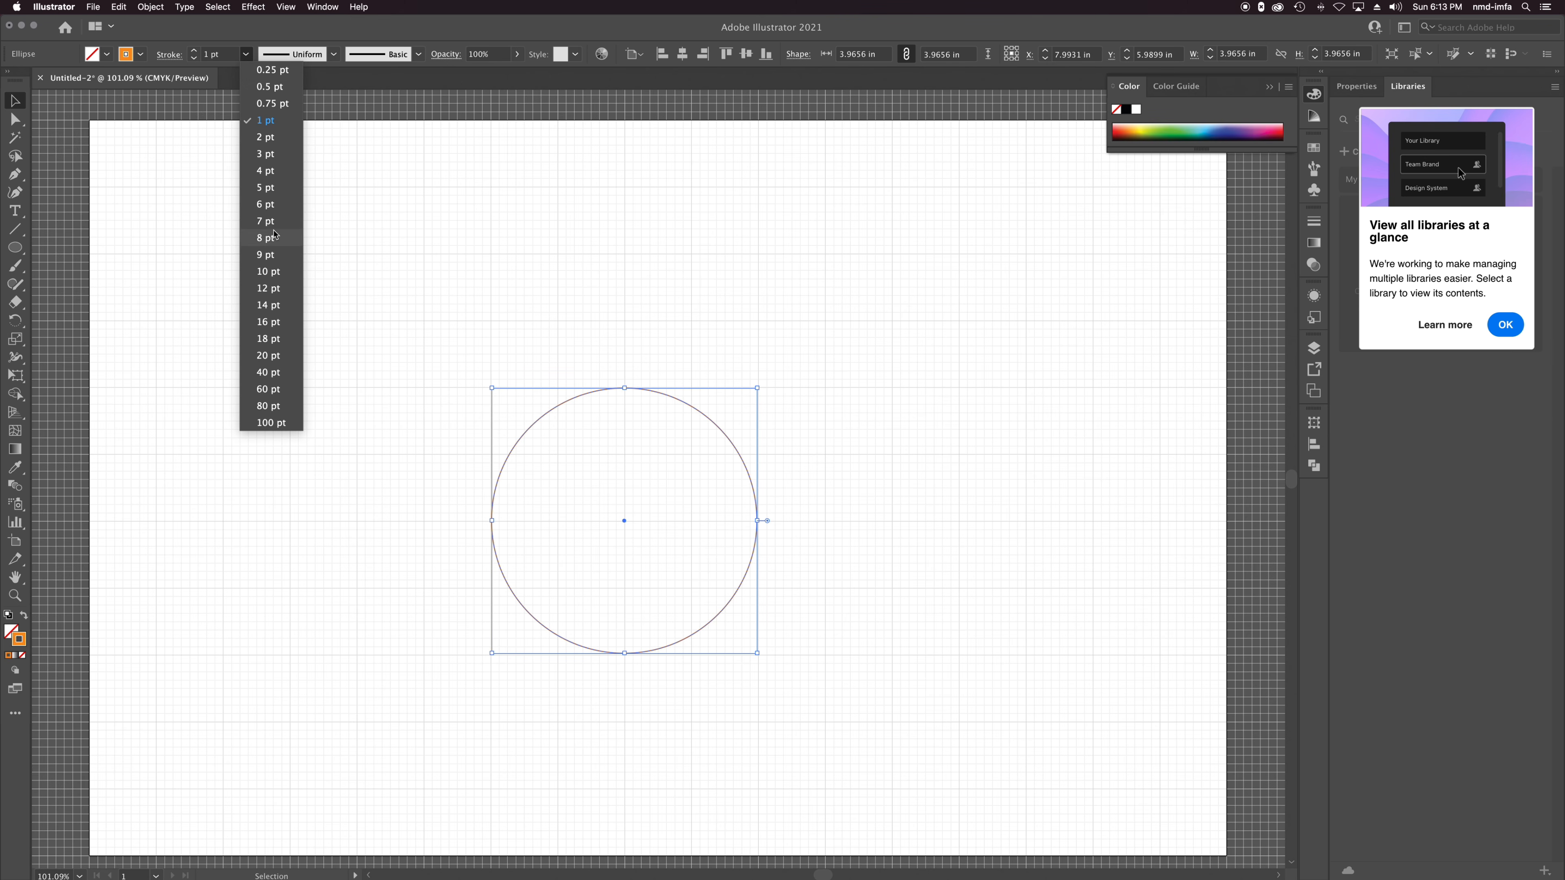
pyautogui.click(277, 273)
pyautogui.click(593, 365)
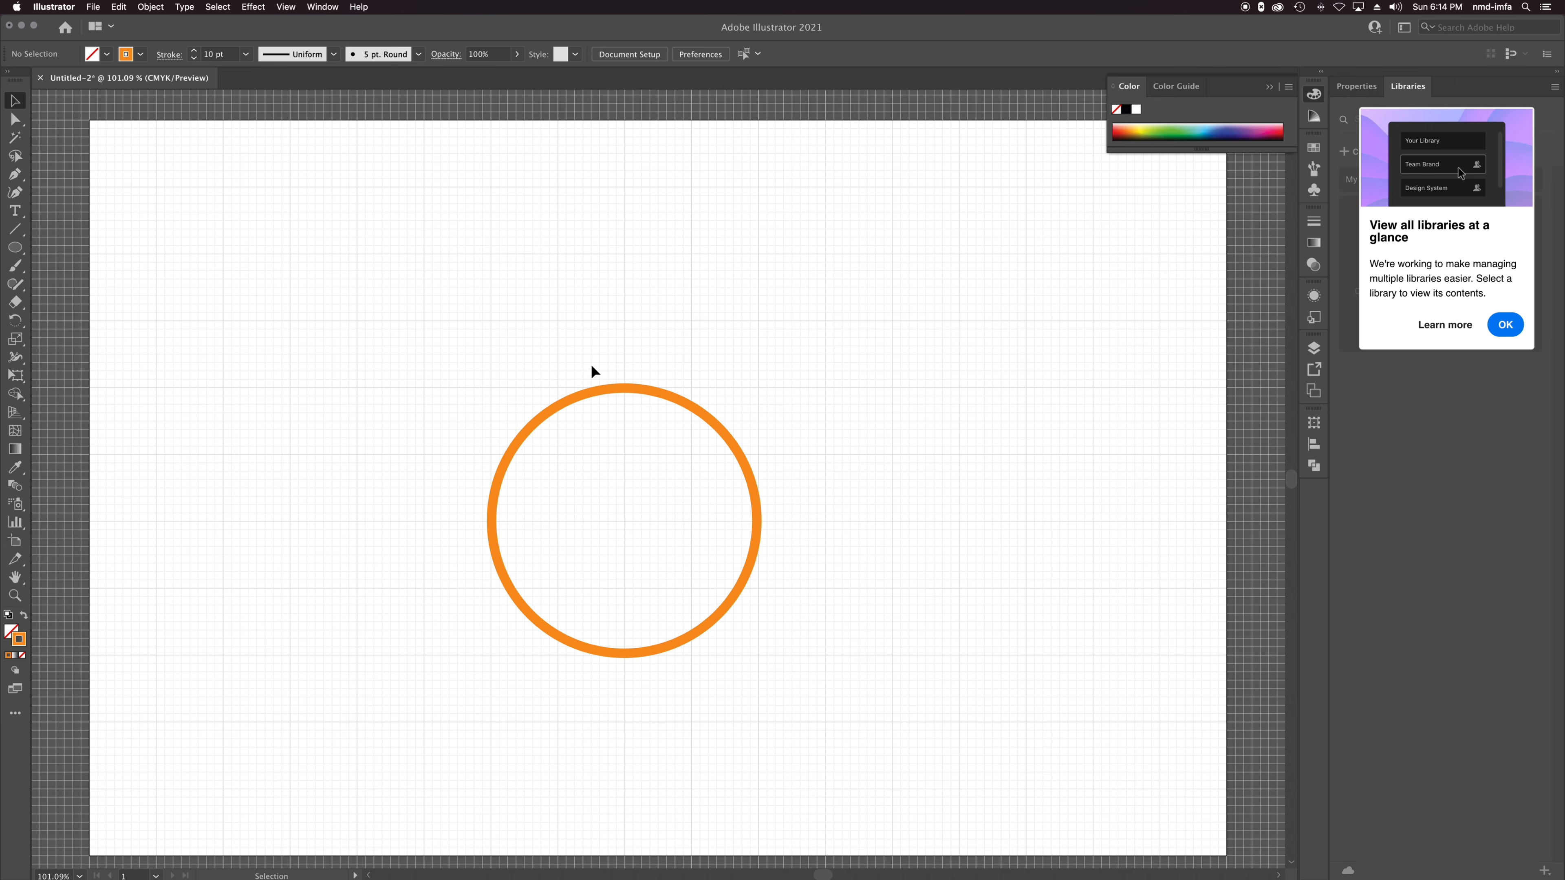
pyautogui.click(607, 391)
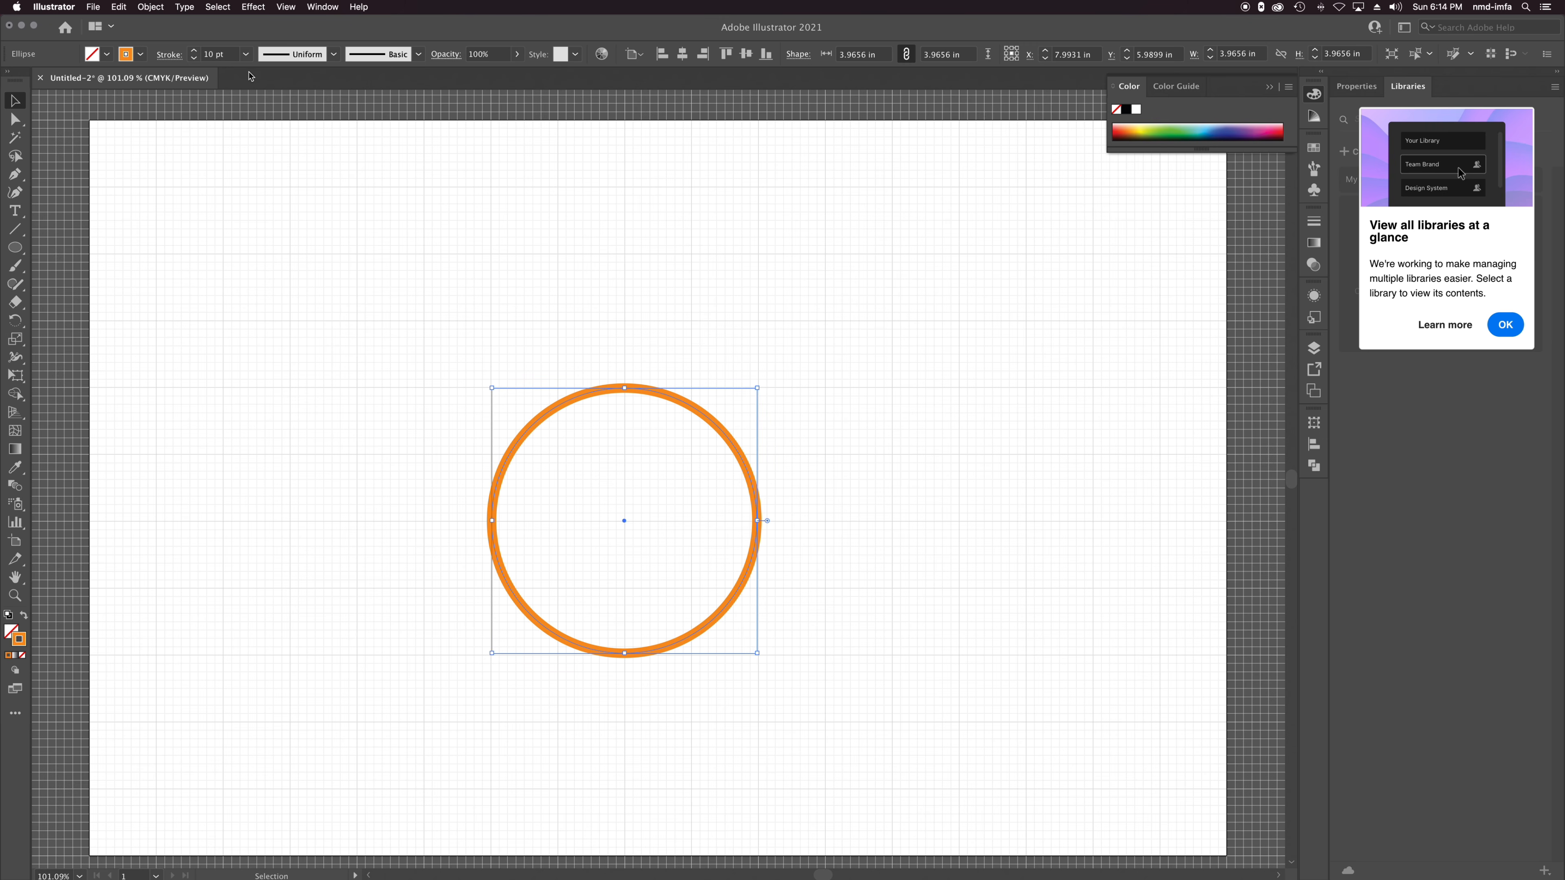
# Set the circle's stroke weight to 16 pt, reselect the circle, and raise the weight to 18 pt.
pyautogui.click(246, 54)
pyautogui.click(262, 322)
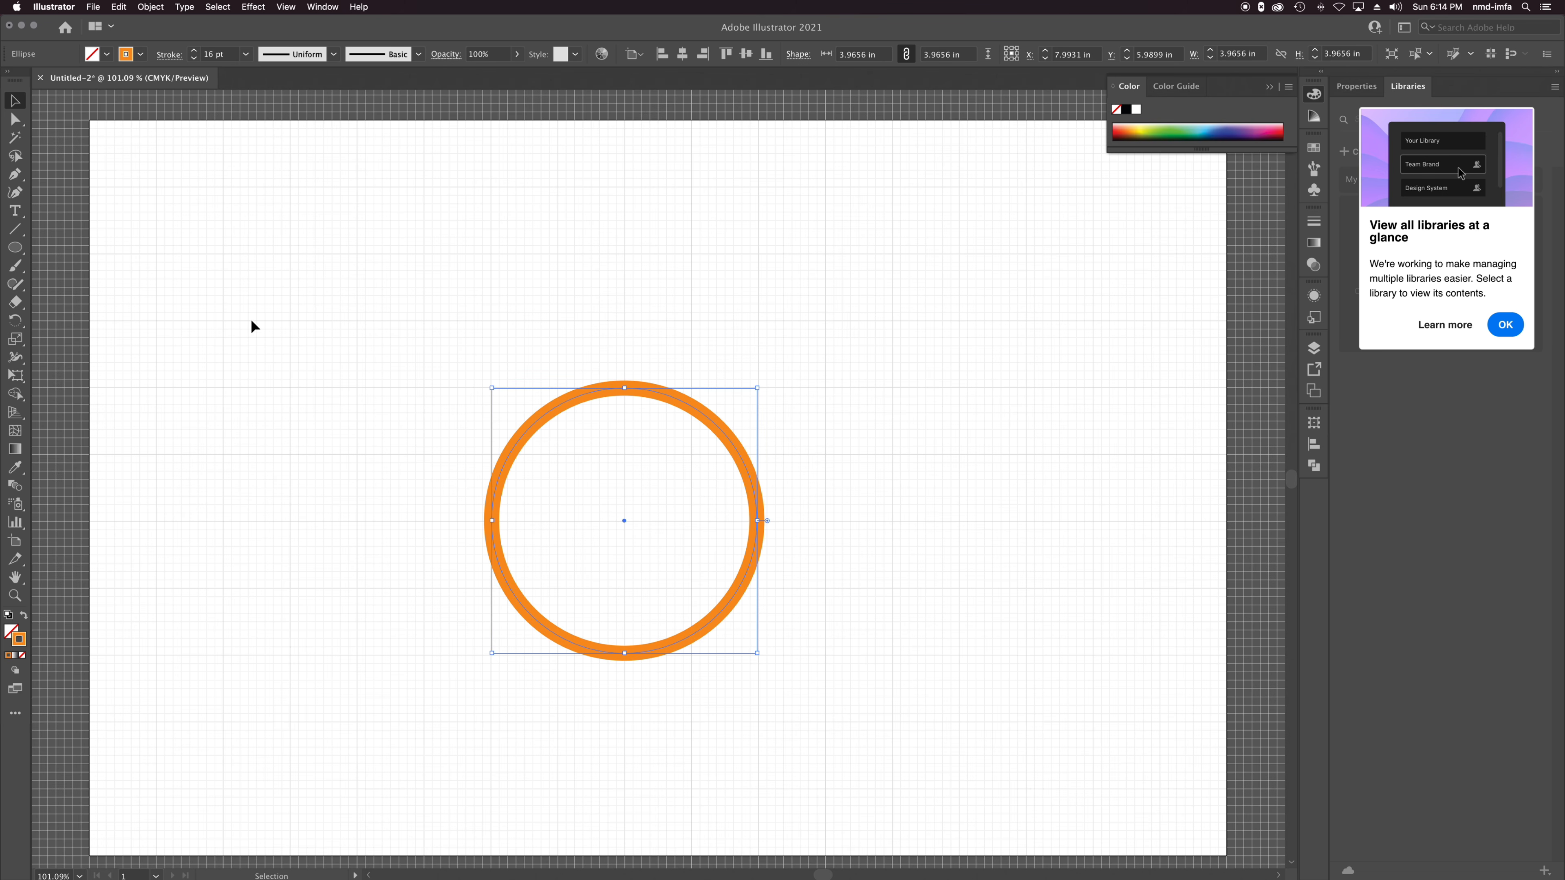
pyautogui.click(562, 342)
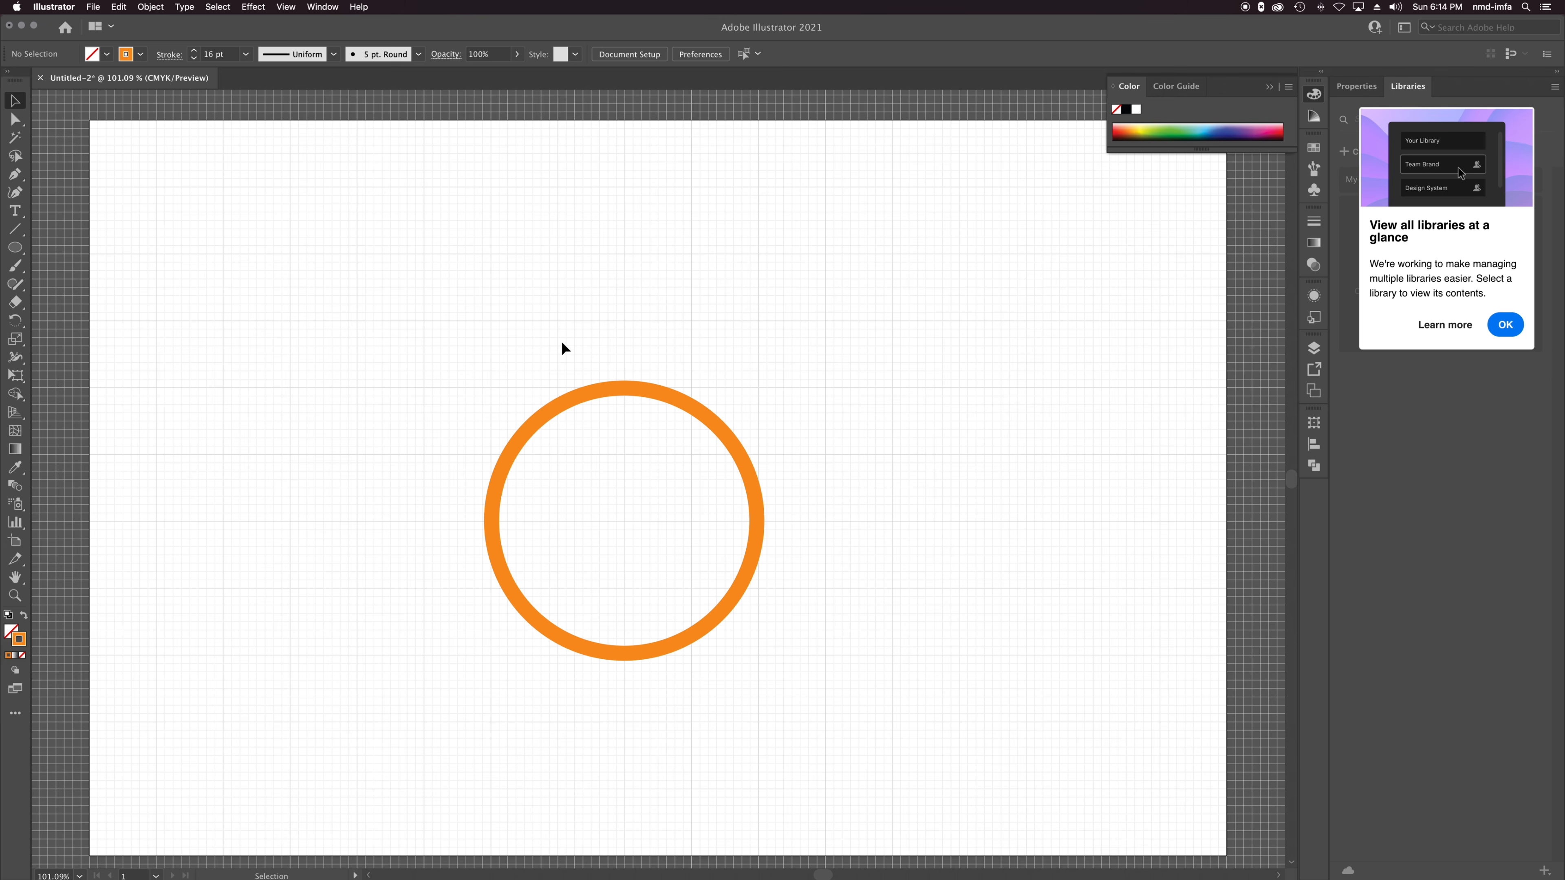
pyautogui.click(749, 475)
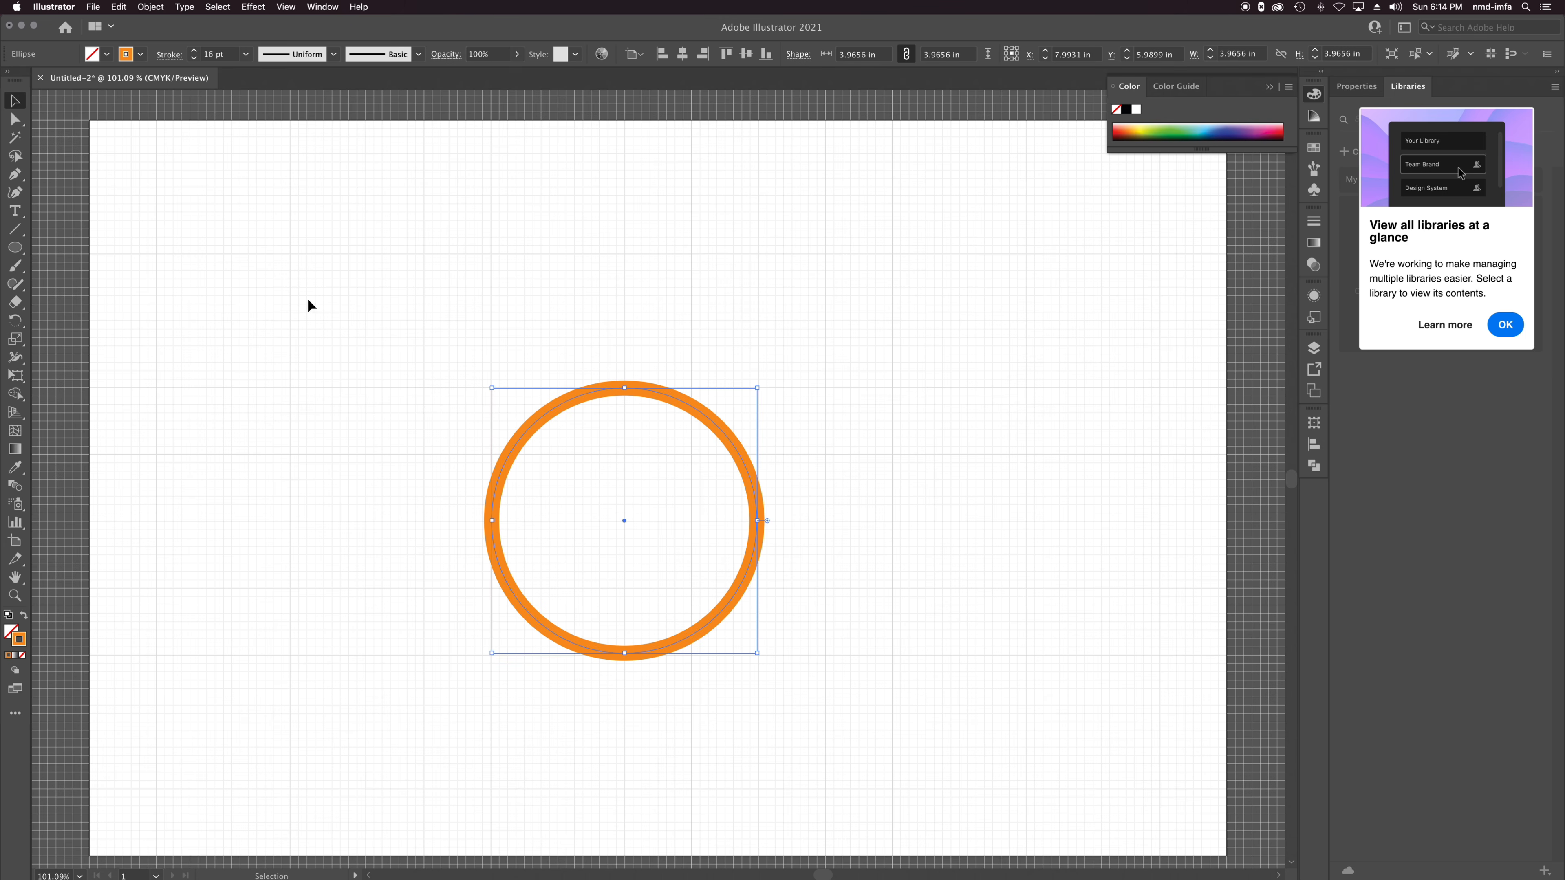
pyautogui.click(244, 56)
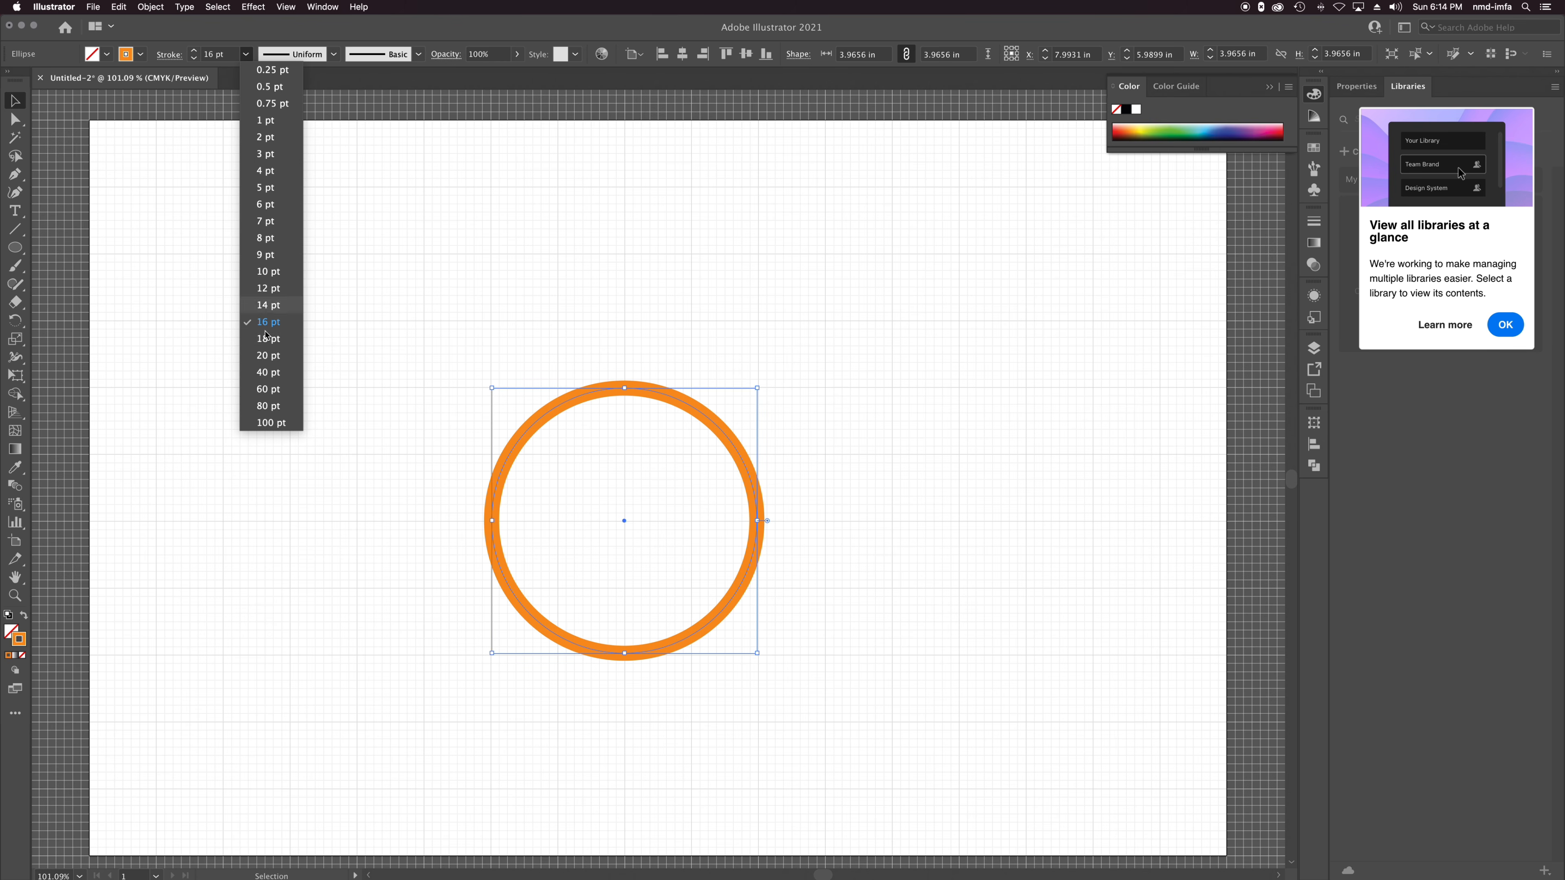
pyautogui.click(268, 344)
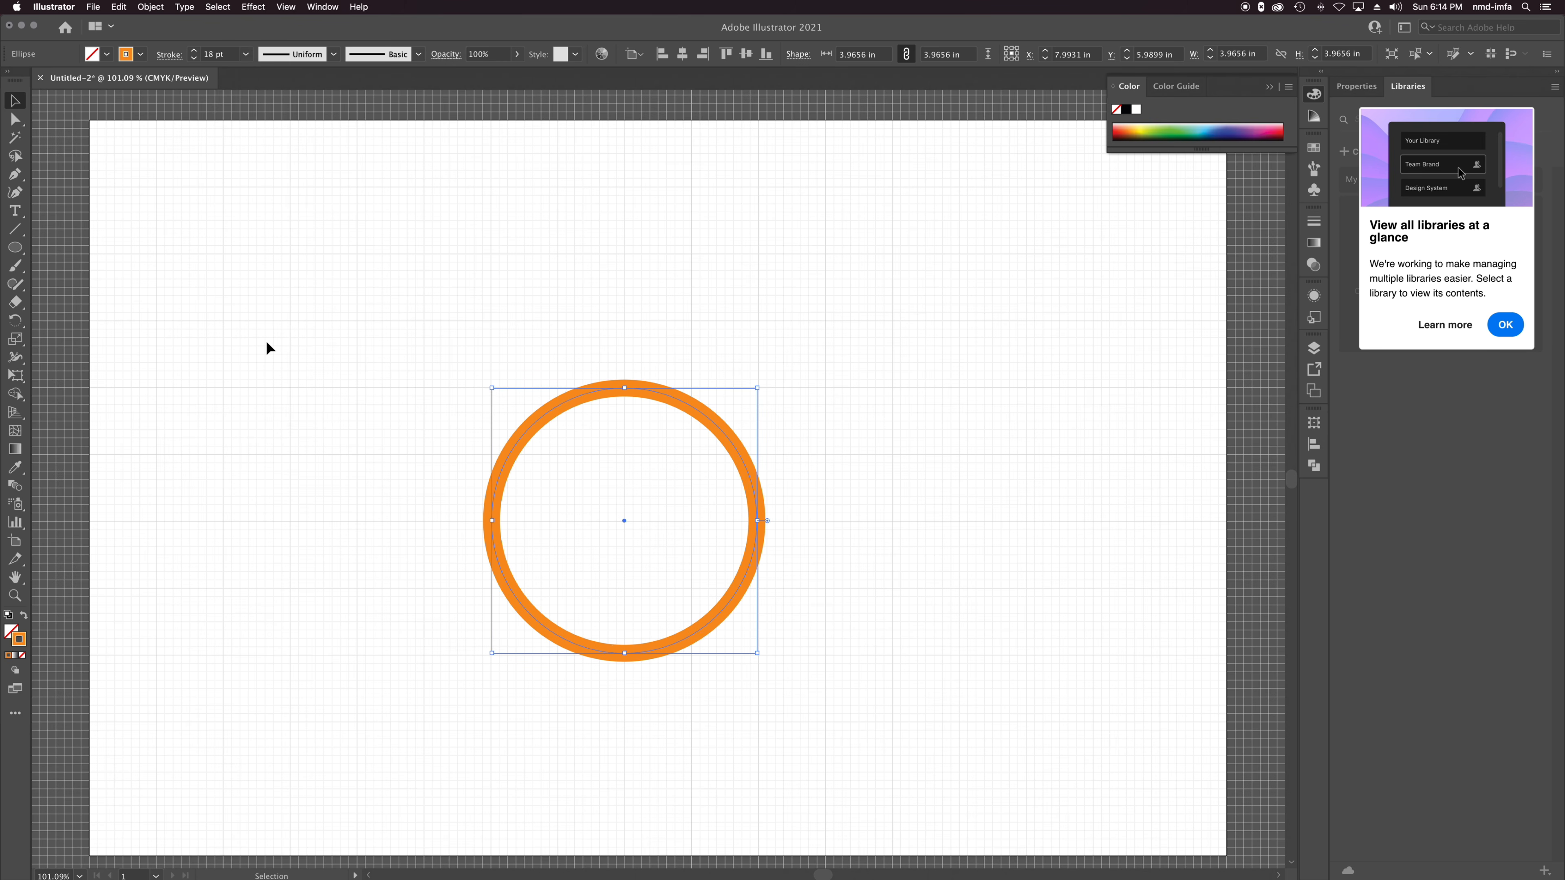
# Set the circle's stroke weight to 40 pt, then deselect and reselect the circle.
pyautogui.click(246, 54)
pyautogui.click(270, 373)
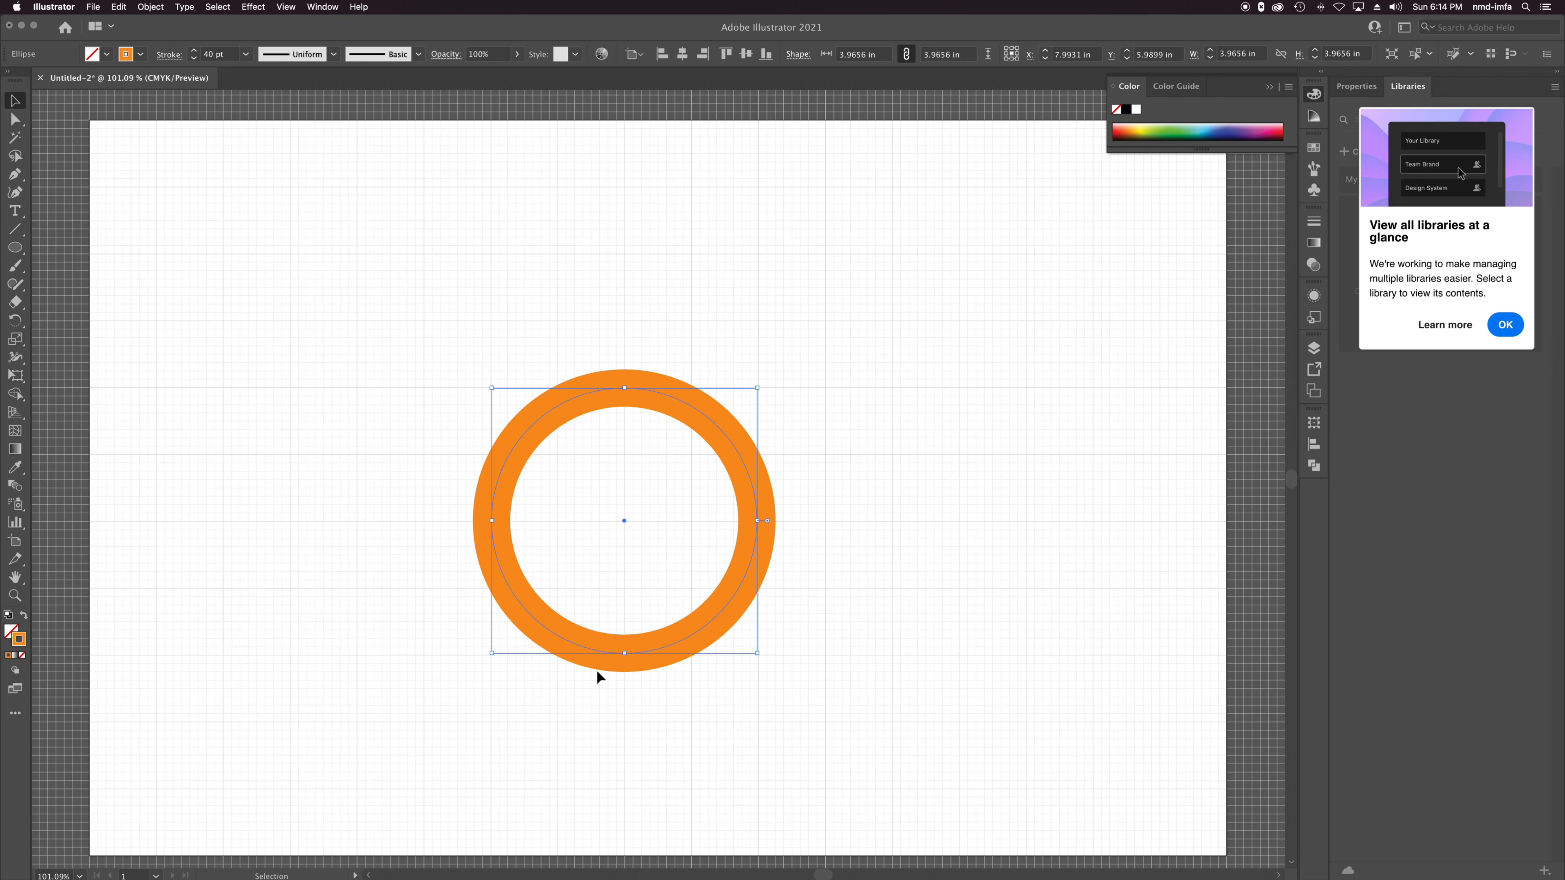
pyautogui.click(976, 520)
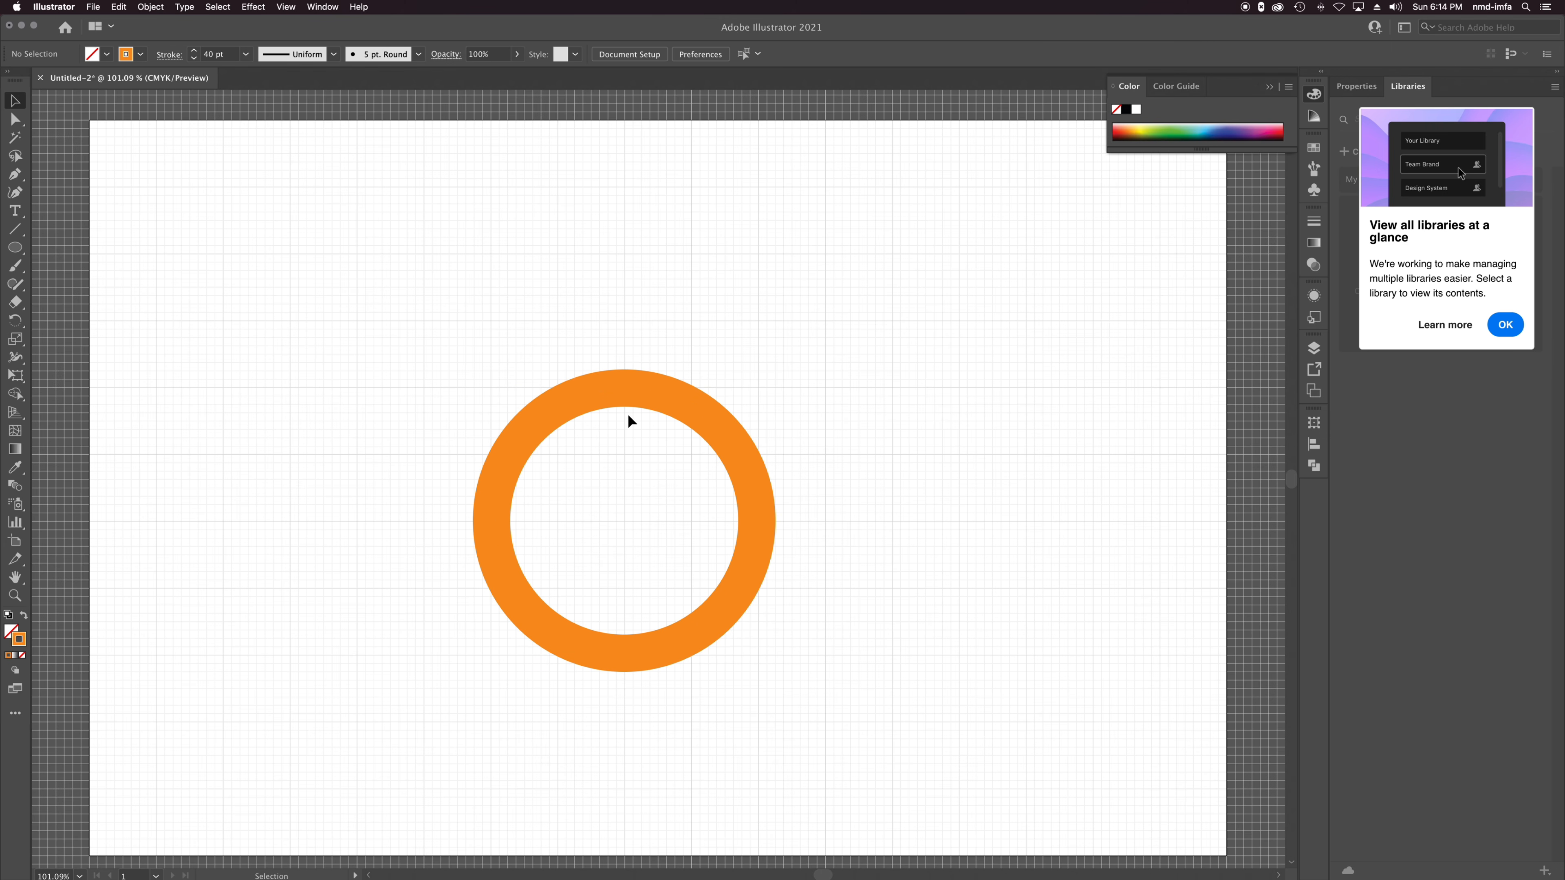
pyautogui.click(618, 388)
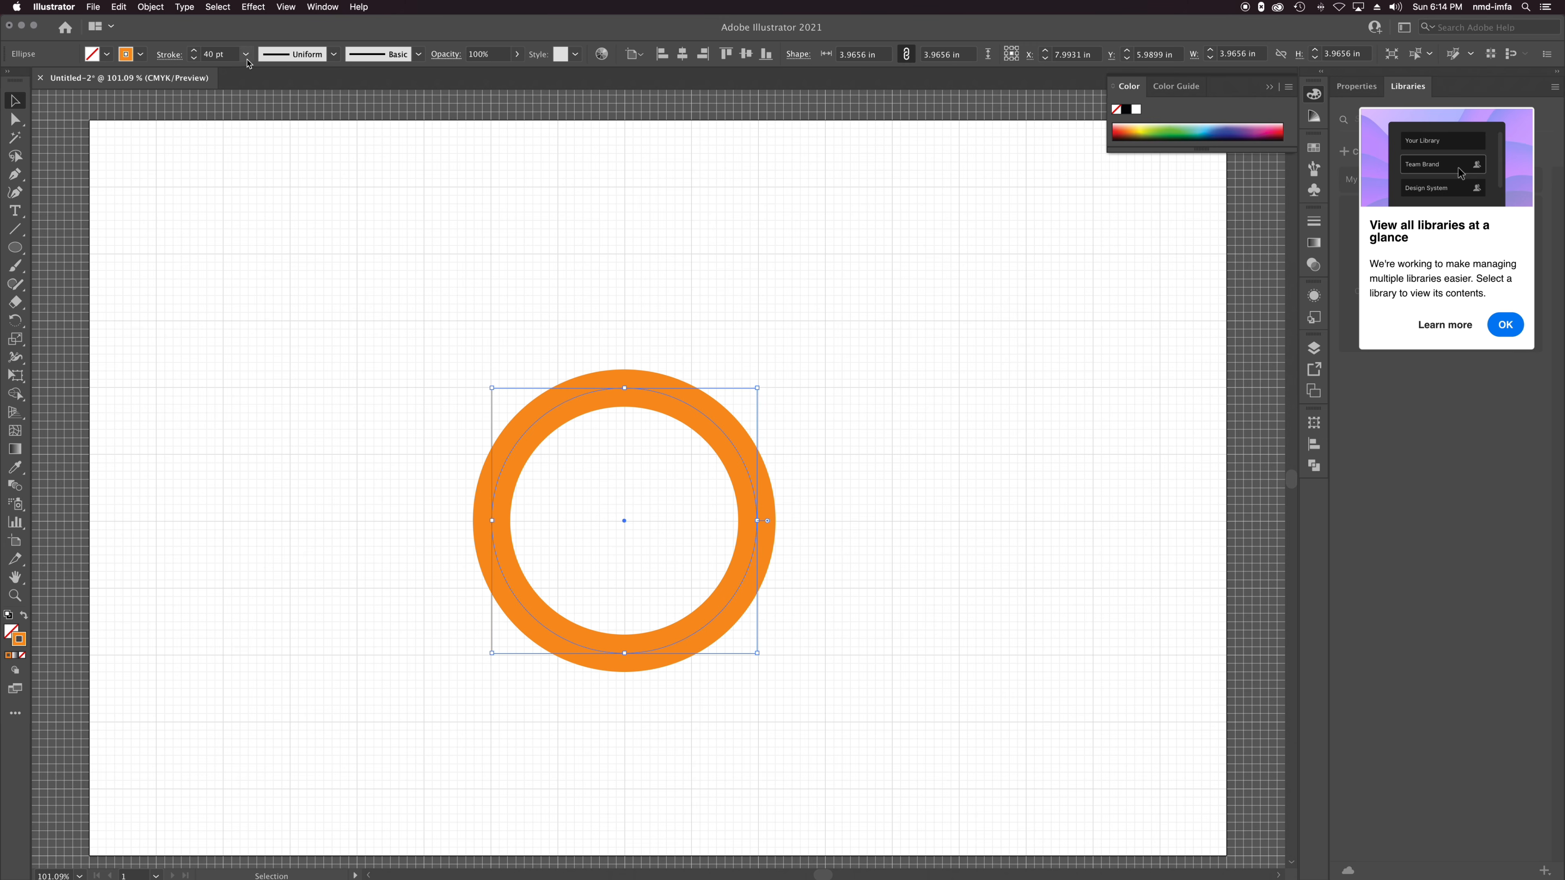
# Swap the circle's fill and stroke so it has an orange fill and no stroke.
pyautogui.press('a')
pyautogui.press('v')
pyautogui.click(23, 615)
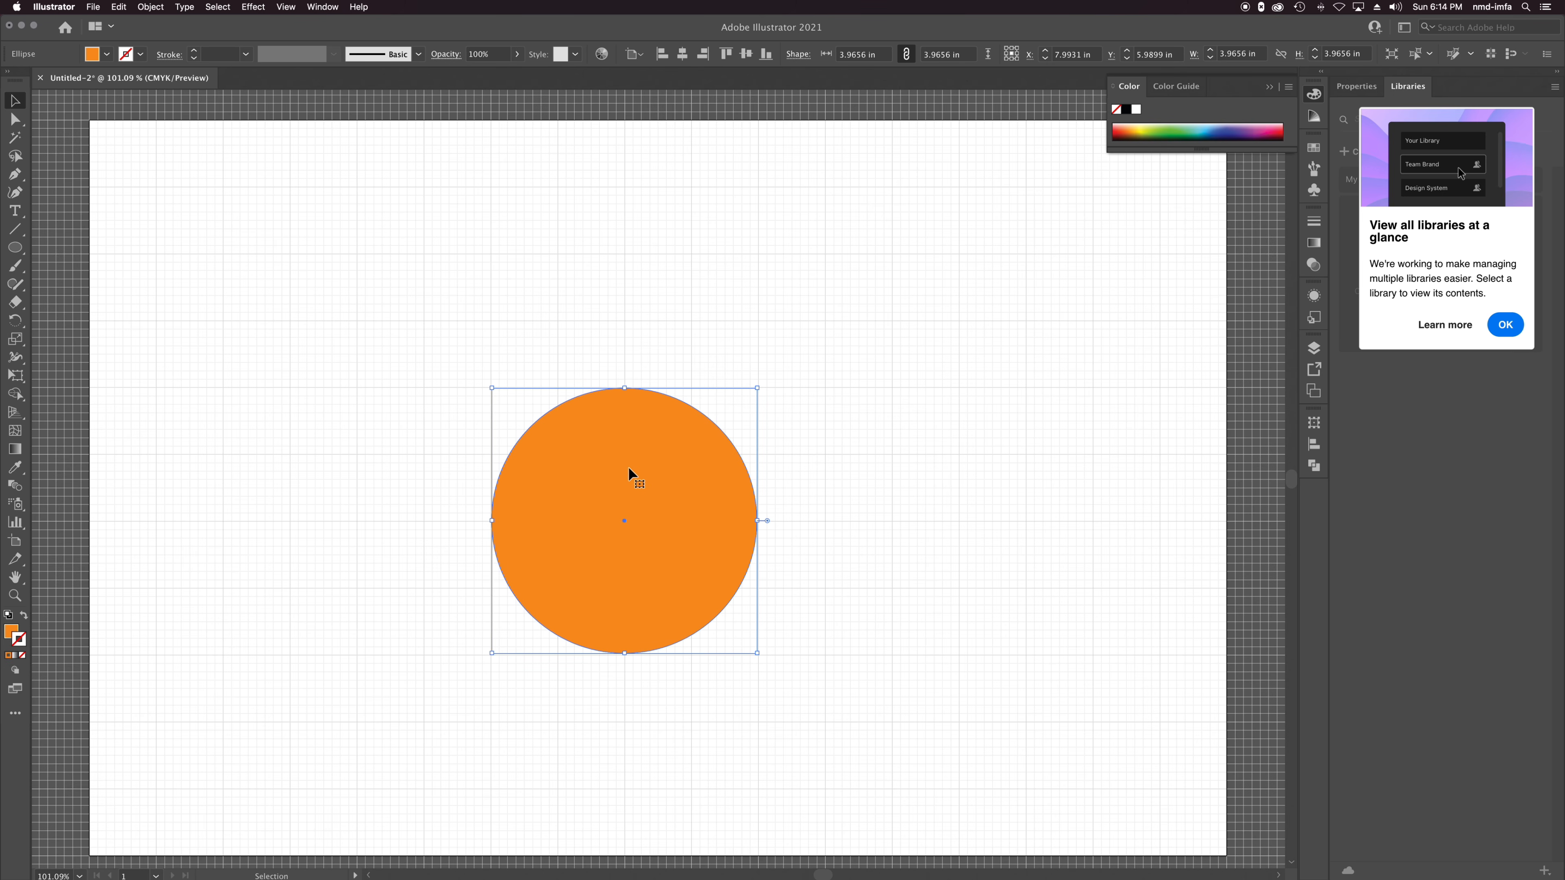
pyautogui.press('a')
pyautogui.press('v')
# Copy the orange circle and paste it in place over the original.
pyautogui.click(121, 7)
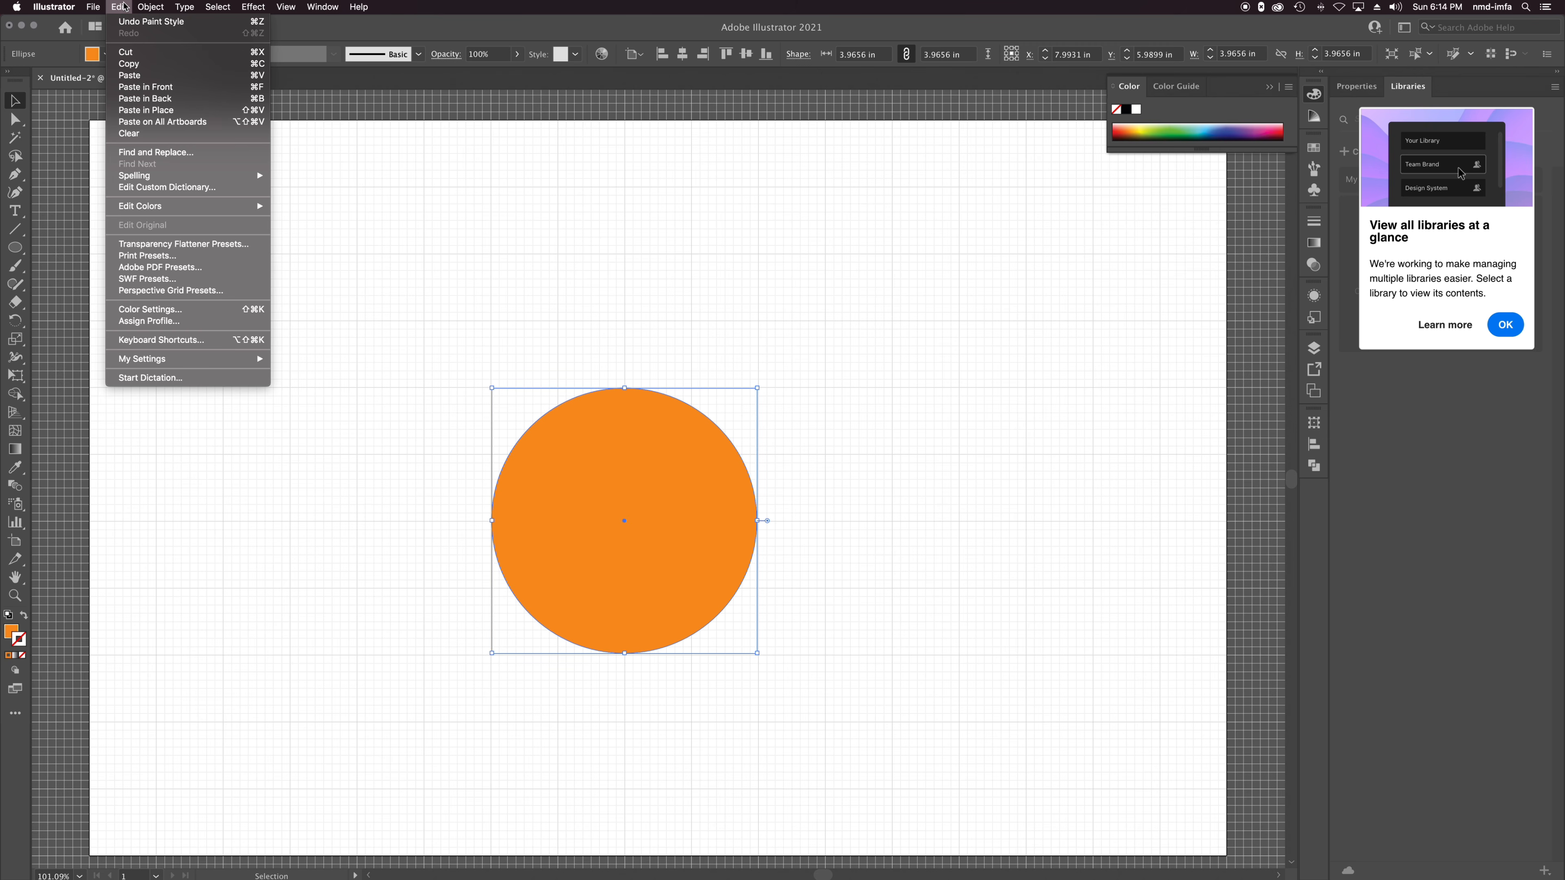
pyautogui.click(131, 64)
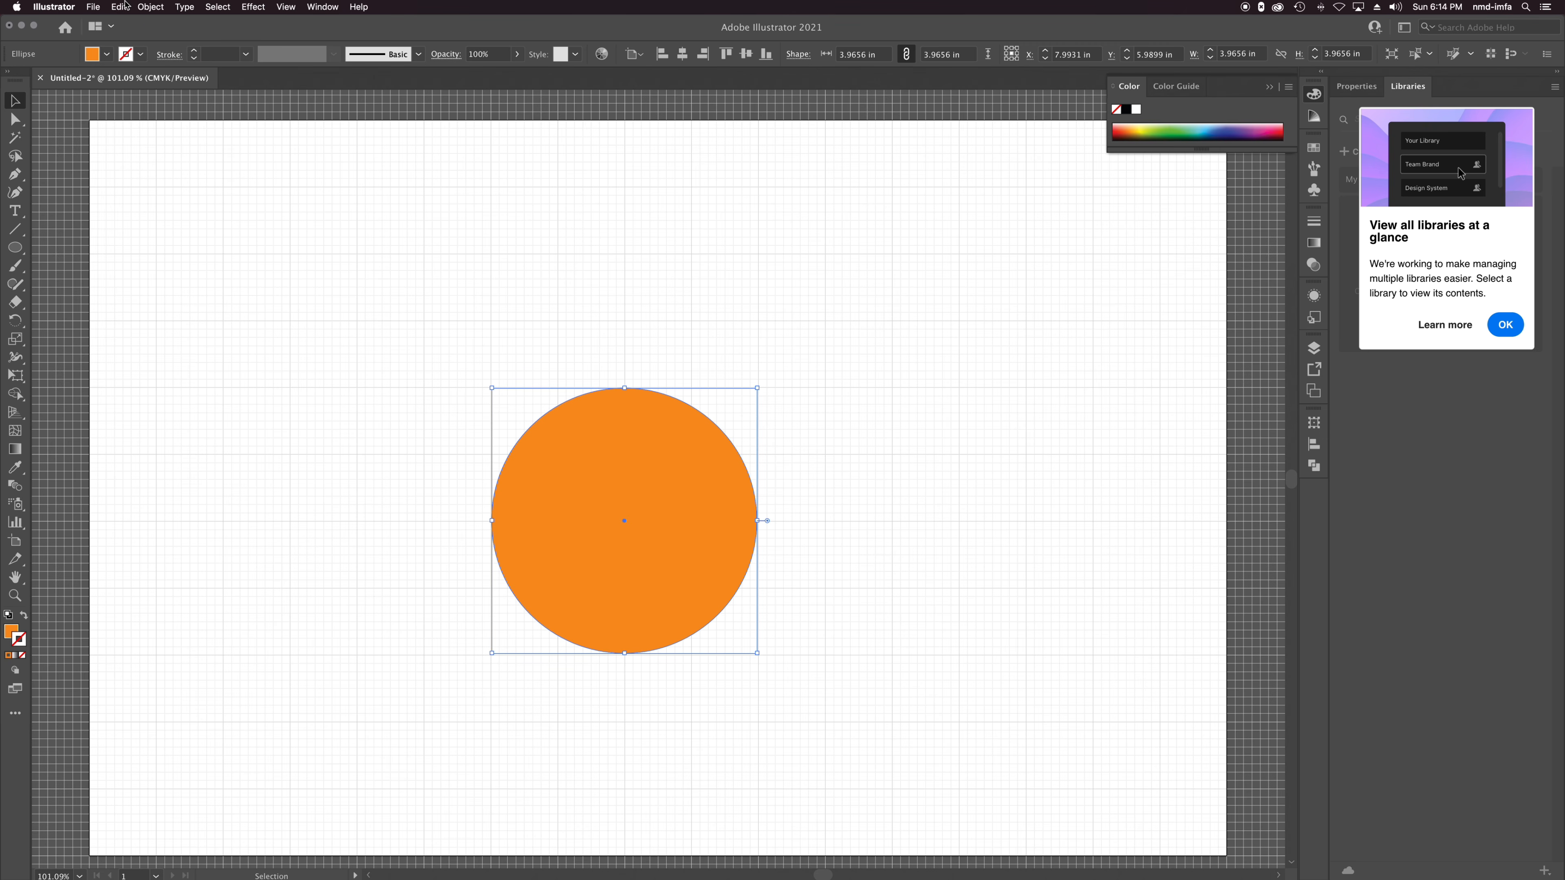
pyautogui.click(123, 7)
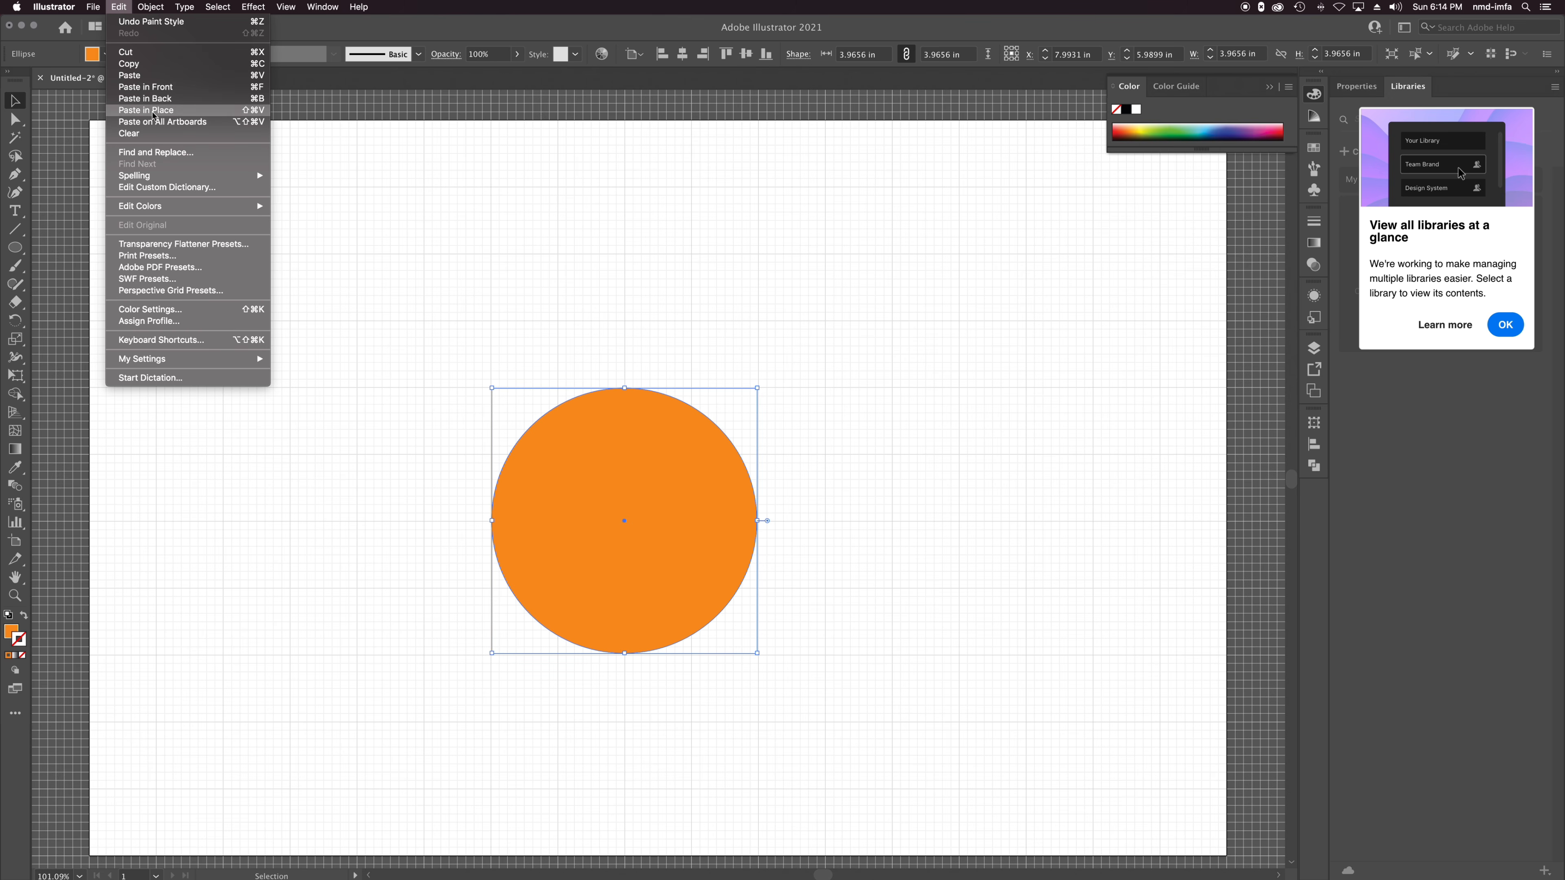
pyautogui.click(127, 7)
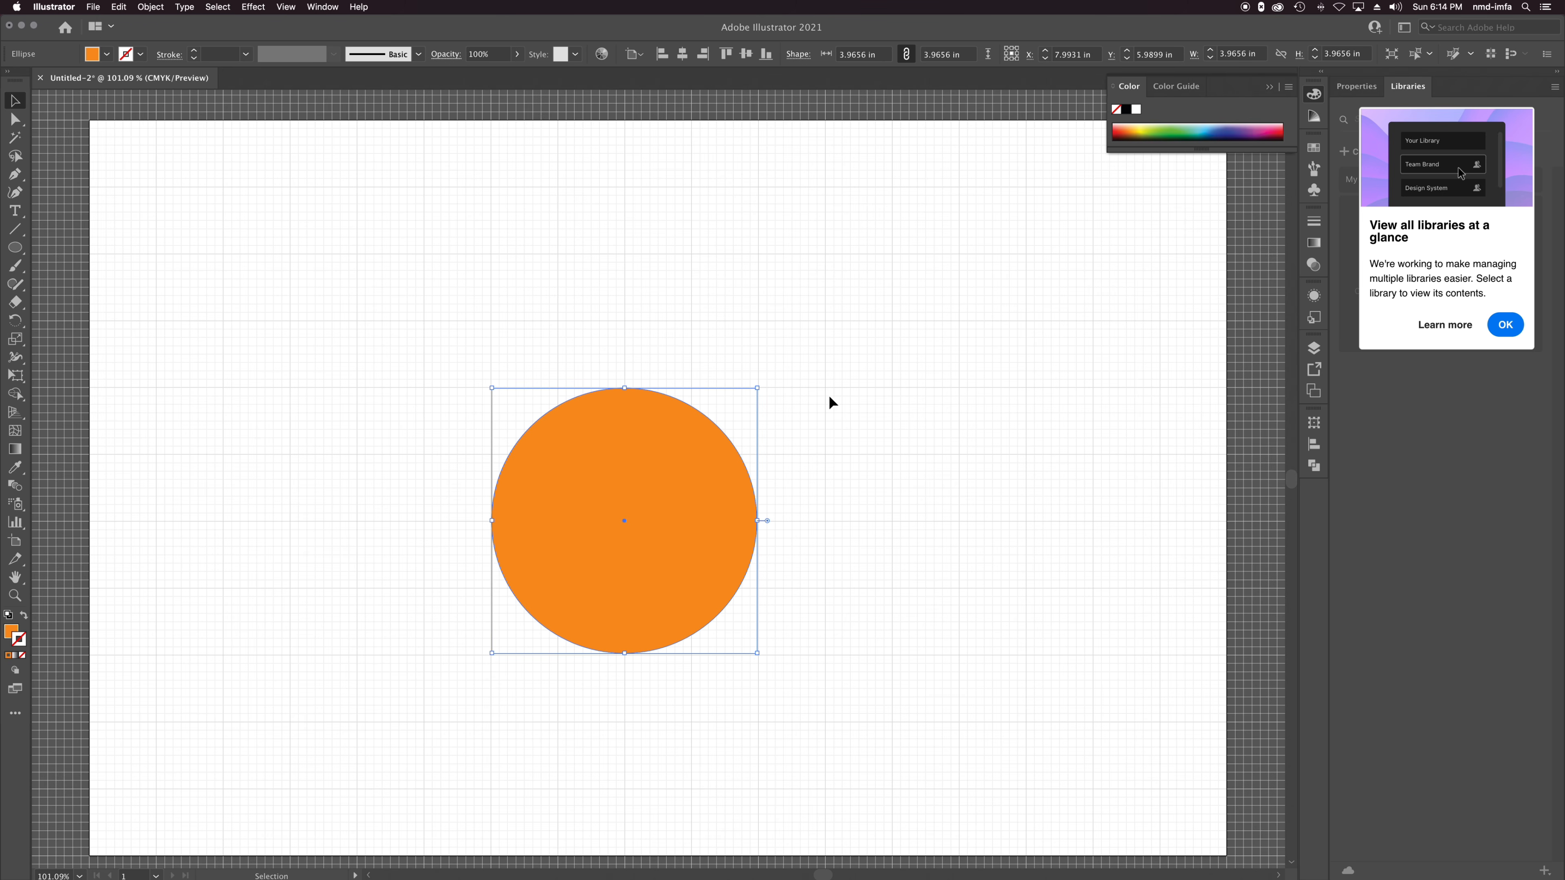
# Move the topmost pasted circle about 0.5 in right and 0.6 in up, then delete it.
pyautogui.moveTo(710, 443); pyautogui.dragTo(744, 401)
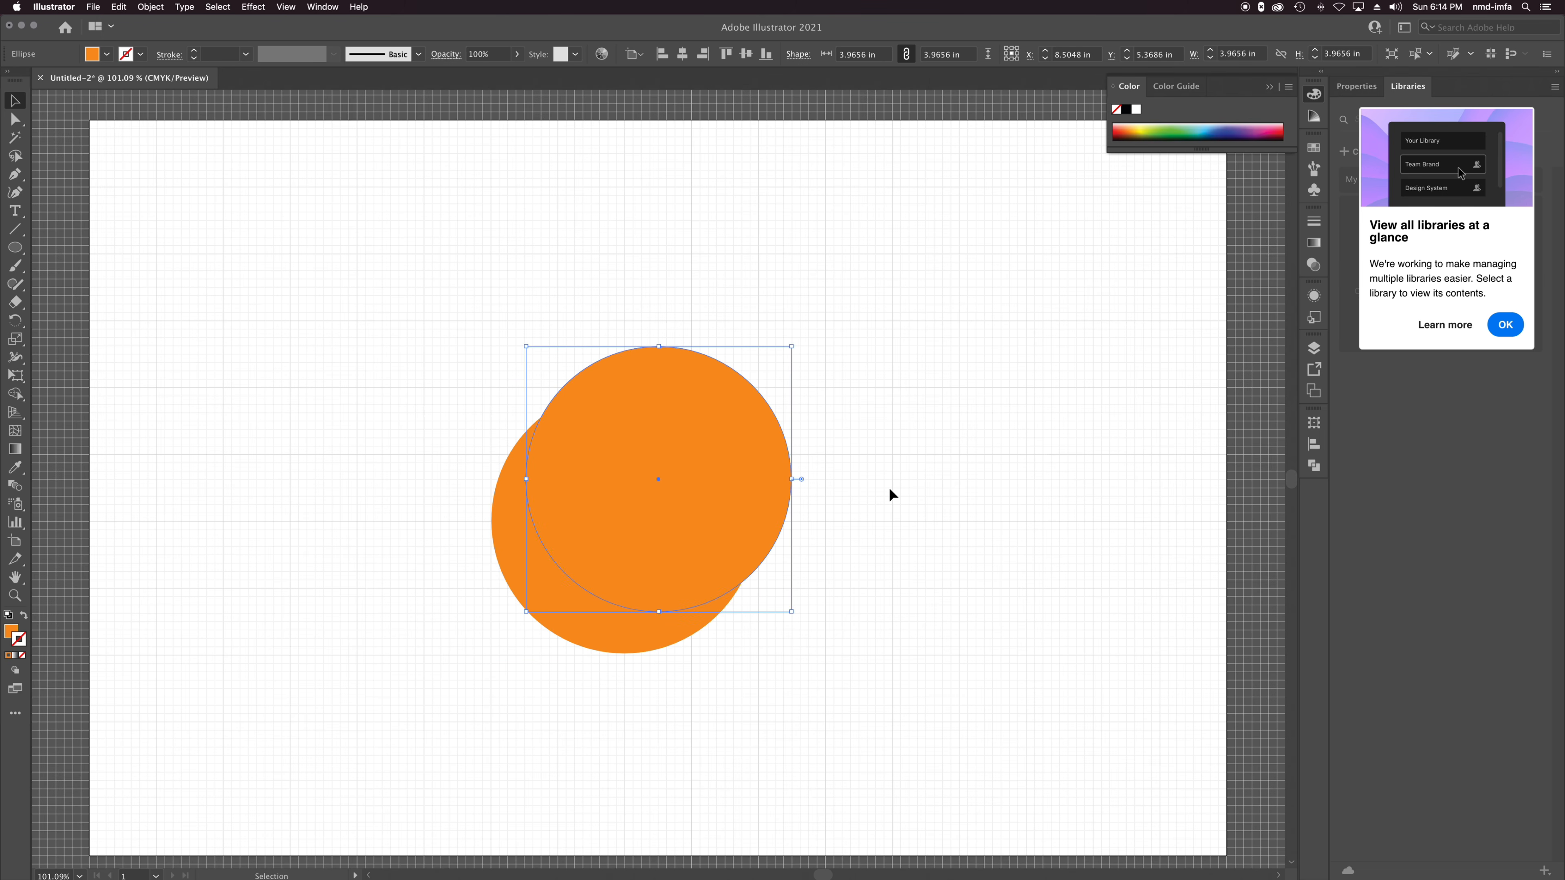
pyautogui.press('Delete')
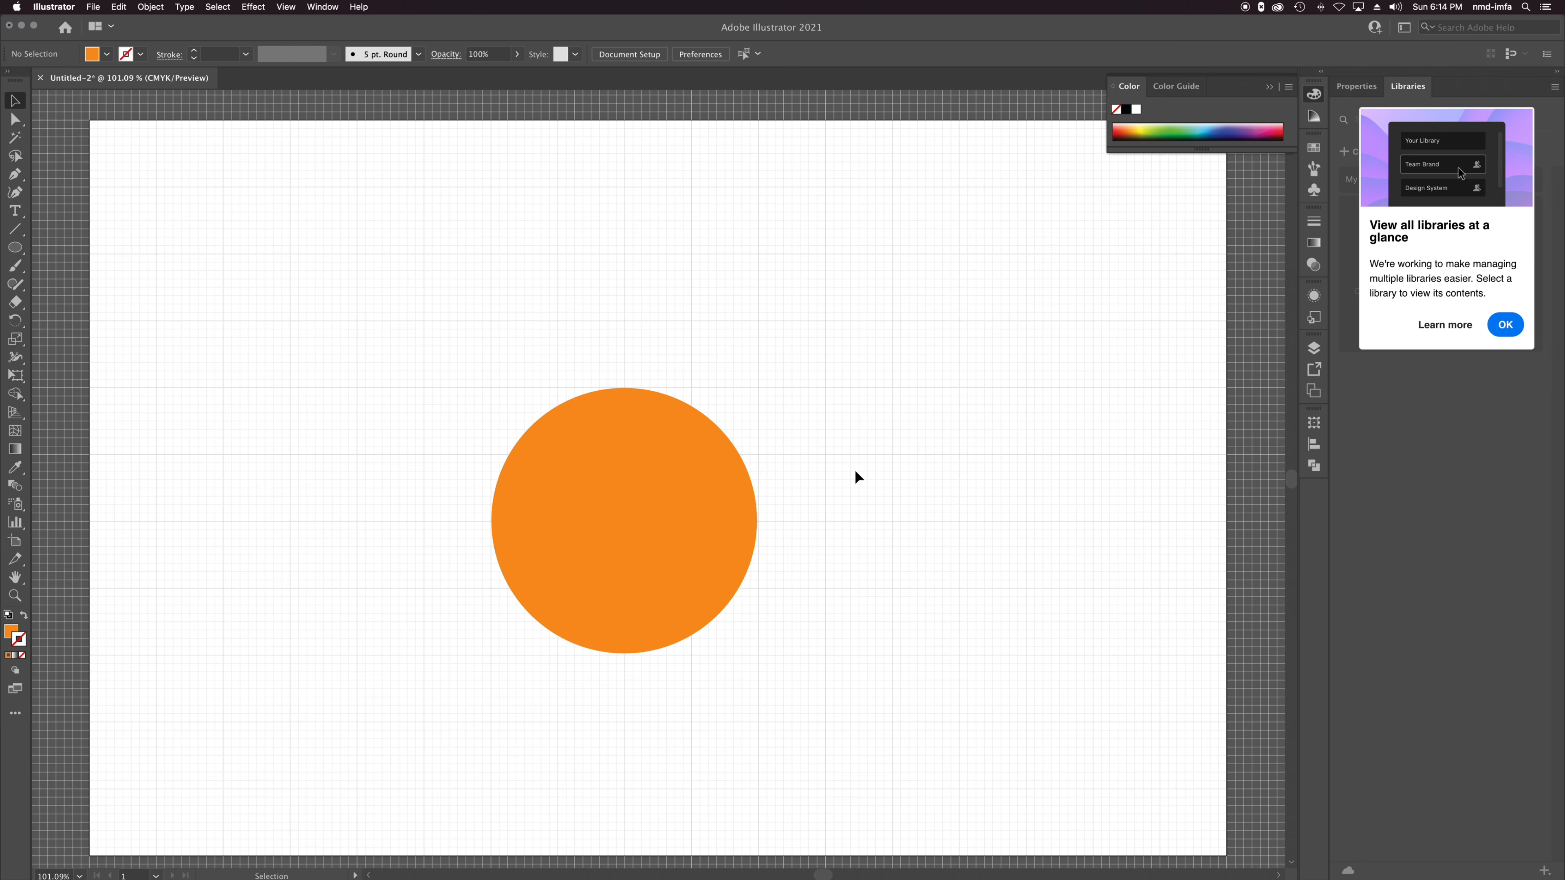
# Scale the front circle from its center to about 3.3 in in diameter and fill it with white.
pyautogui.click(632, 531)
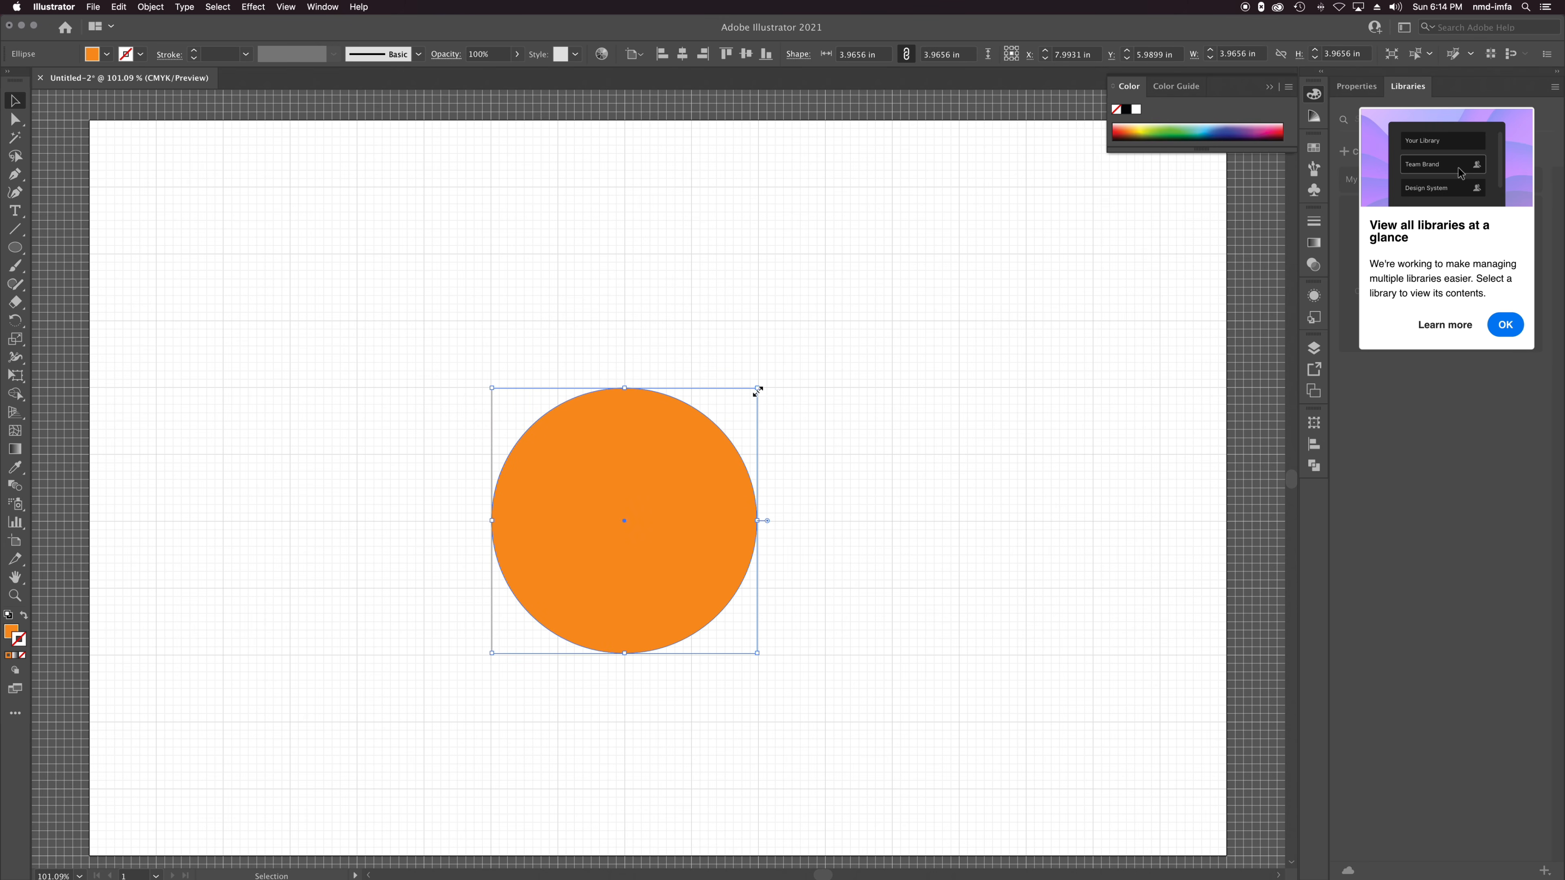
pyautogui.moveTo(760, 387); pyautogui.dragTo(736, 411)
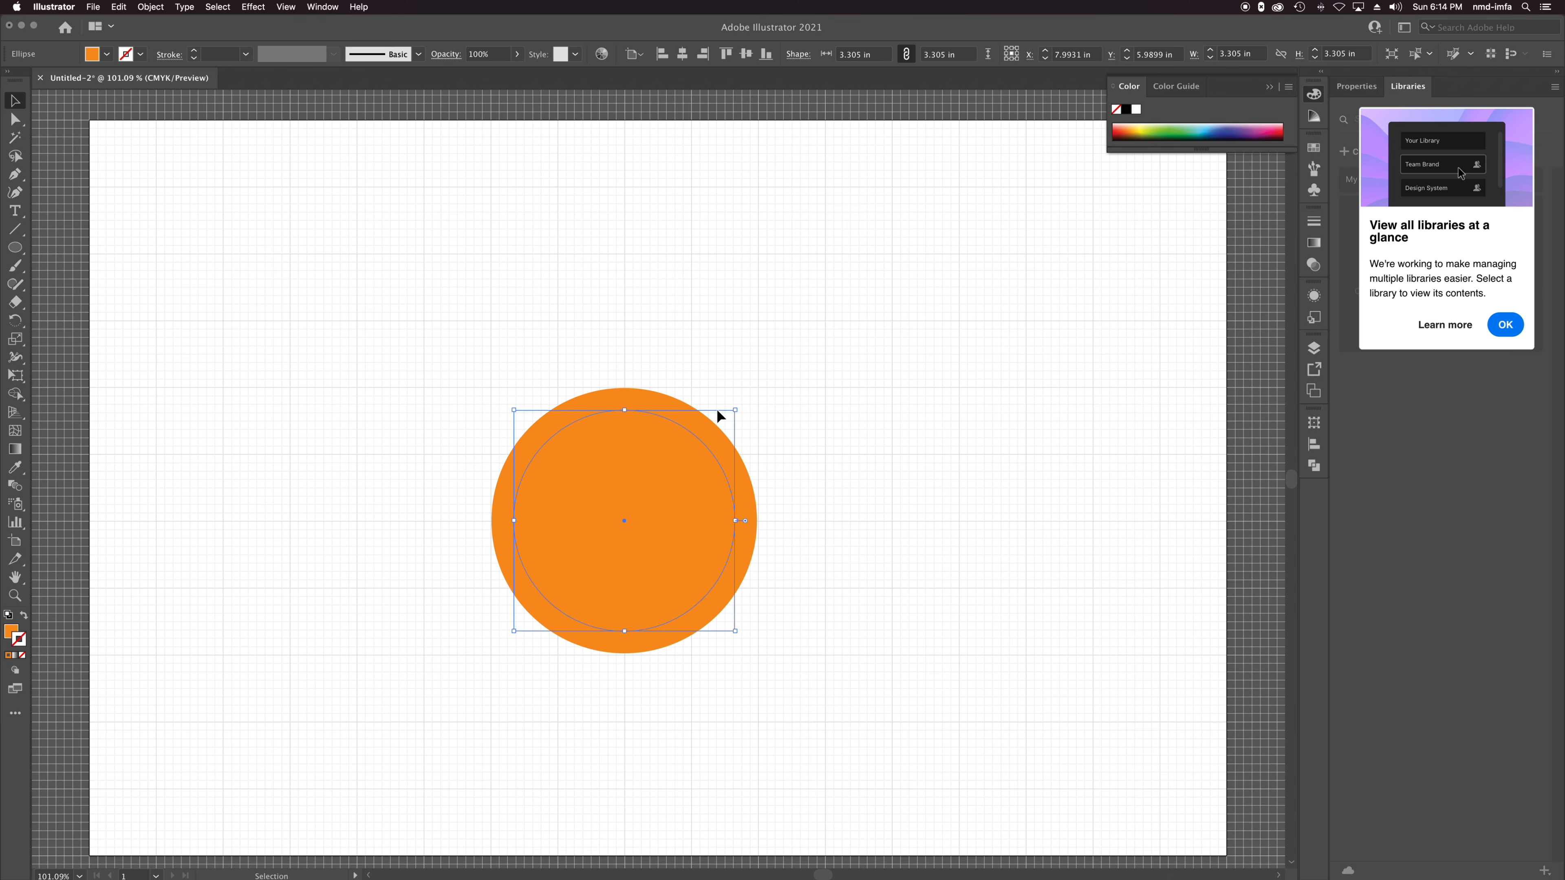
pyautogui.click(106, 54)
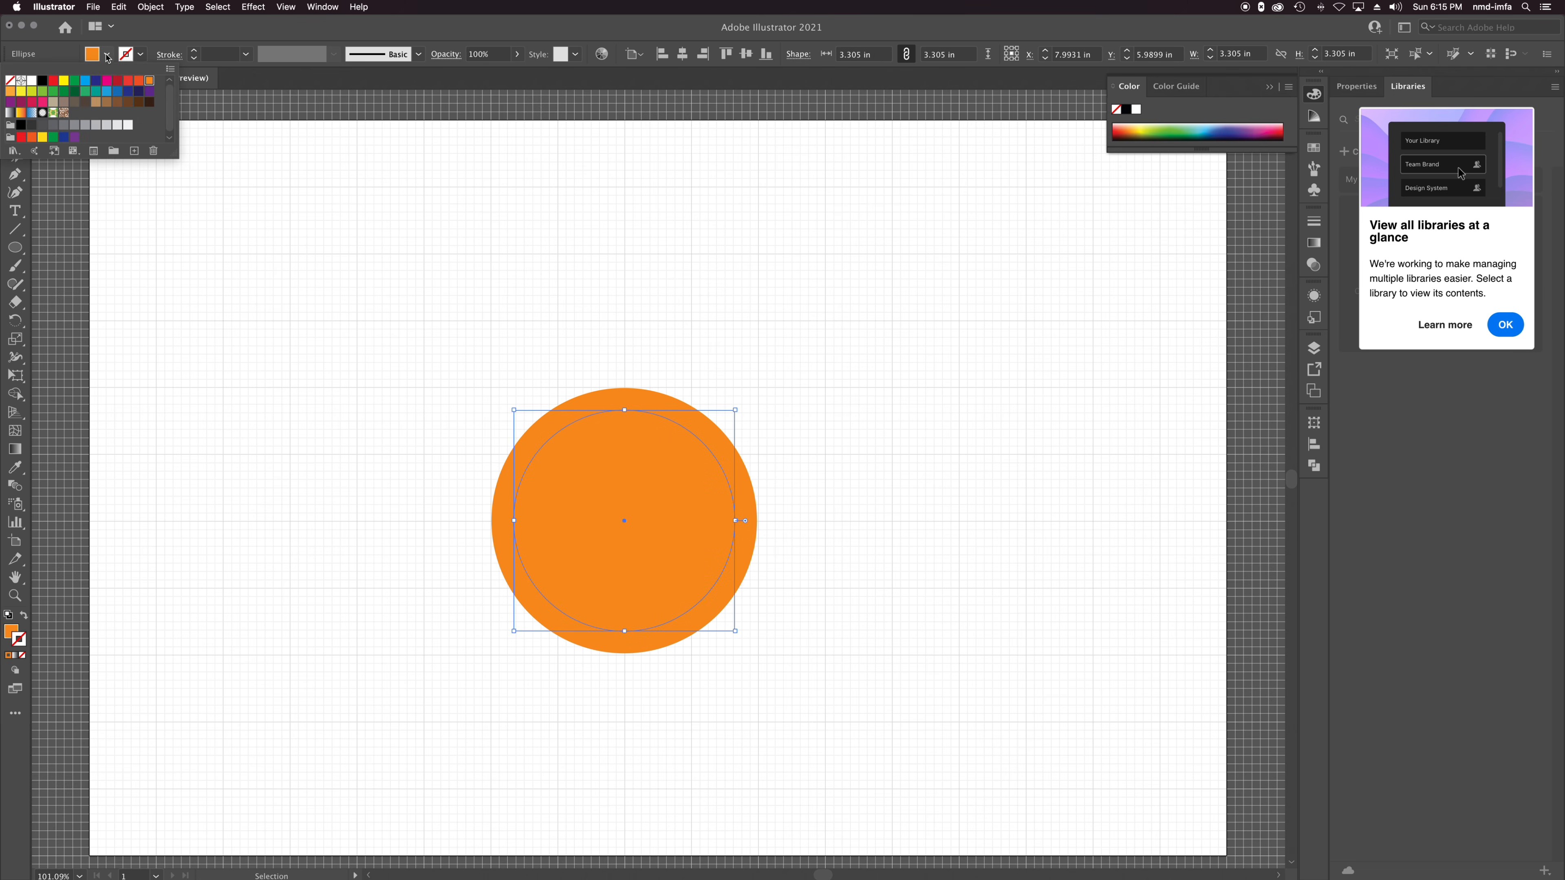
pyautogui.click(31, 80)
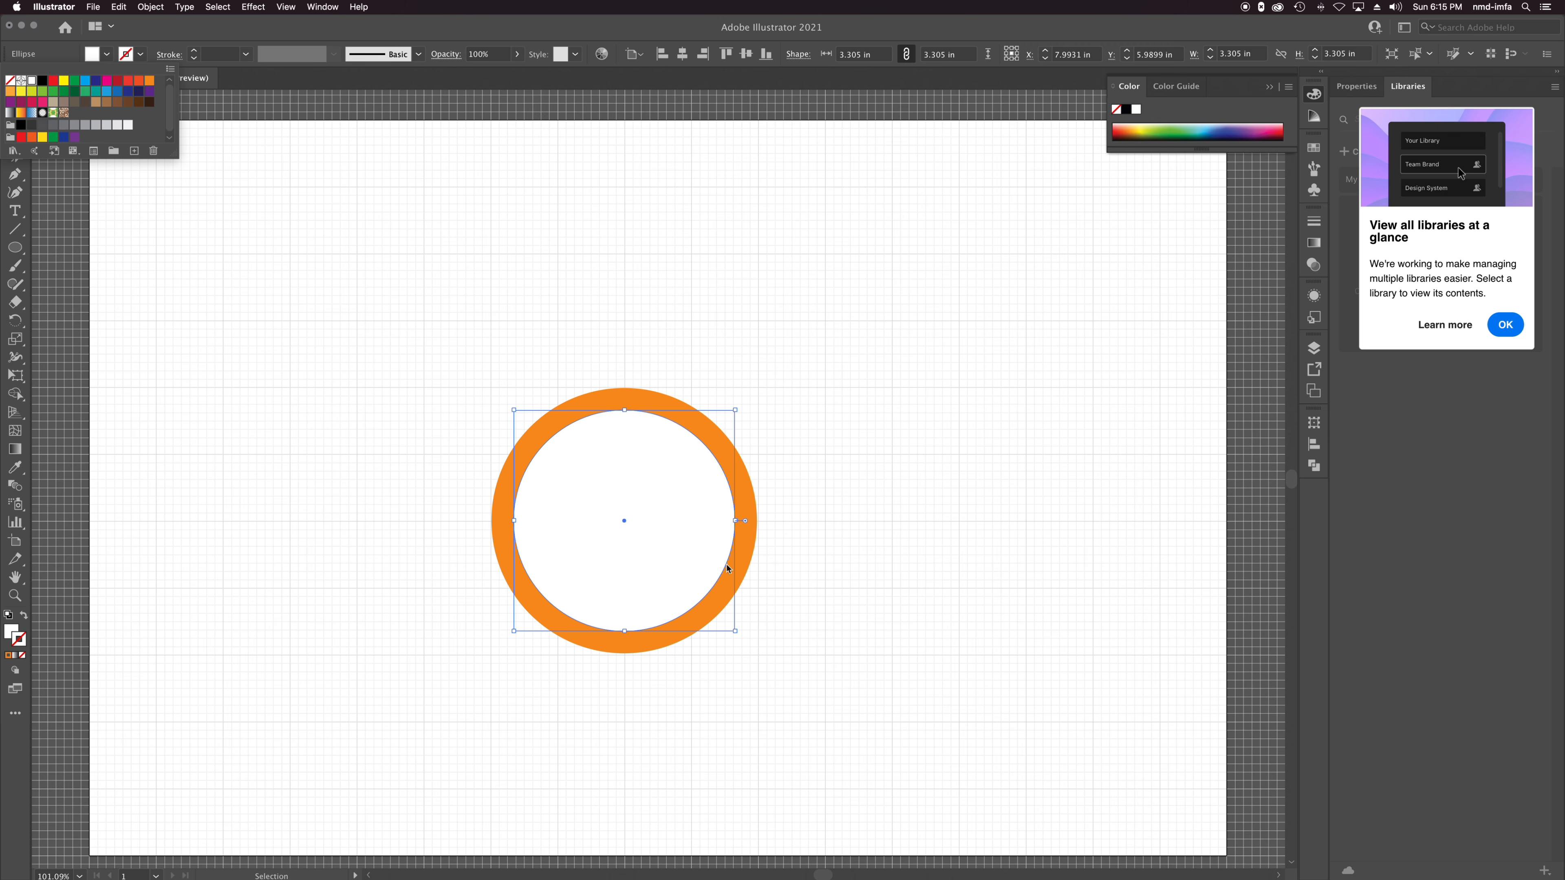
pyautogui.click(745, 493)
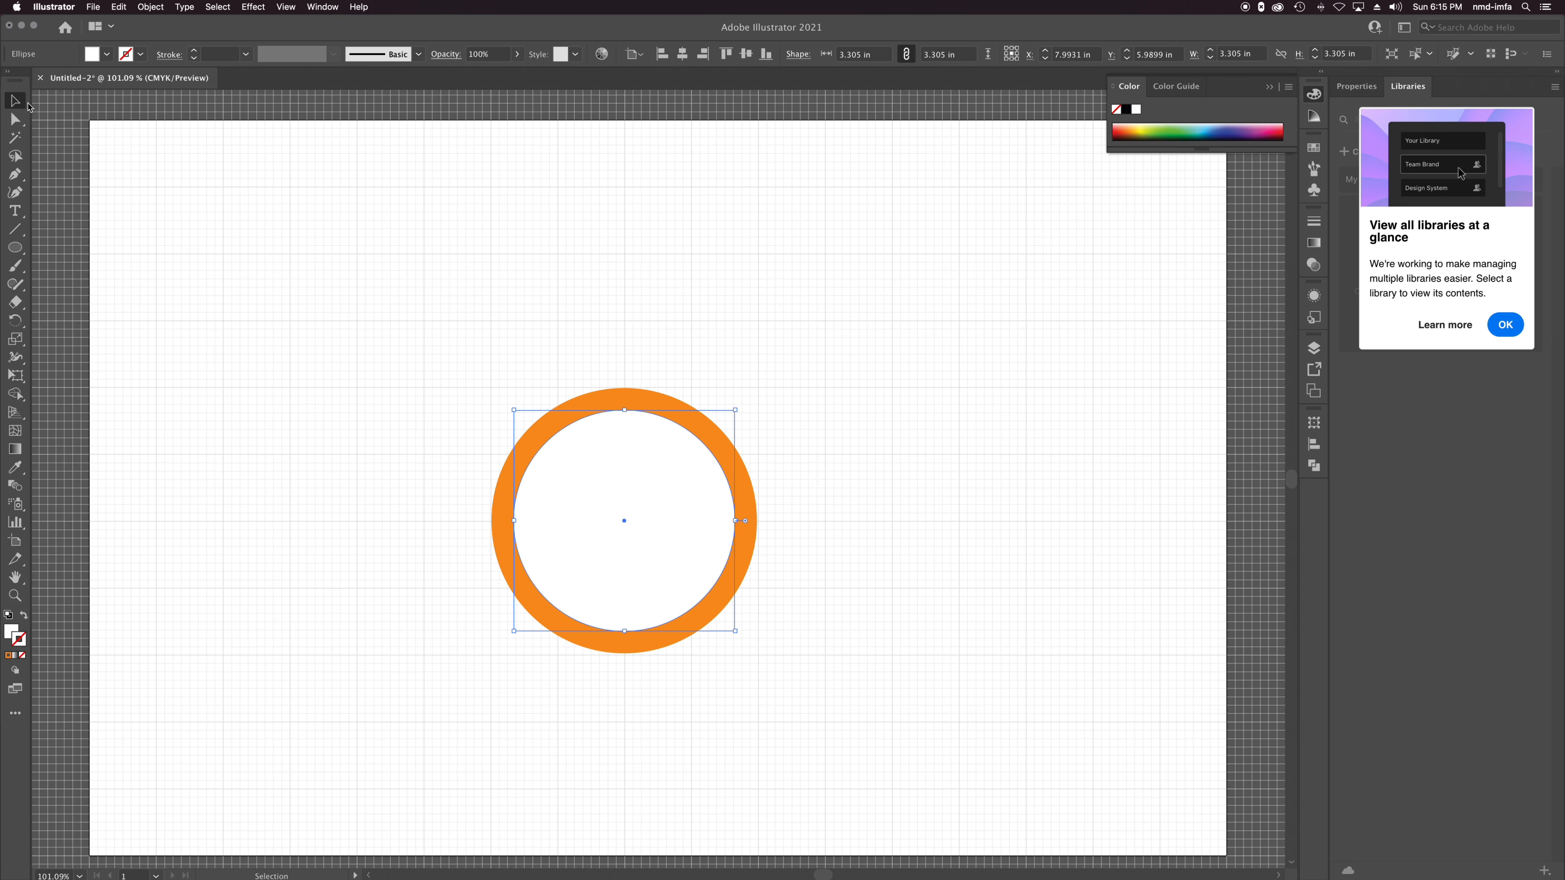
# Select both circles and cut the white one out of the orange one with Pathfinder's Minus Front.
pyautogui.click(497, 522)
pyautogui.click(621, 537)
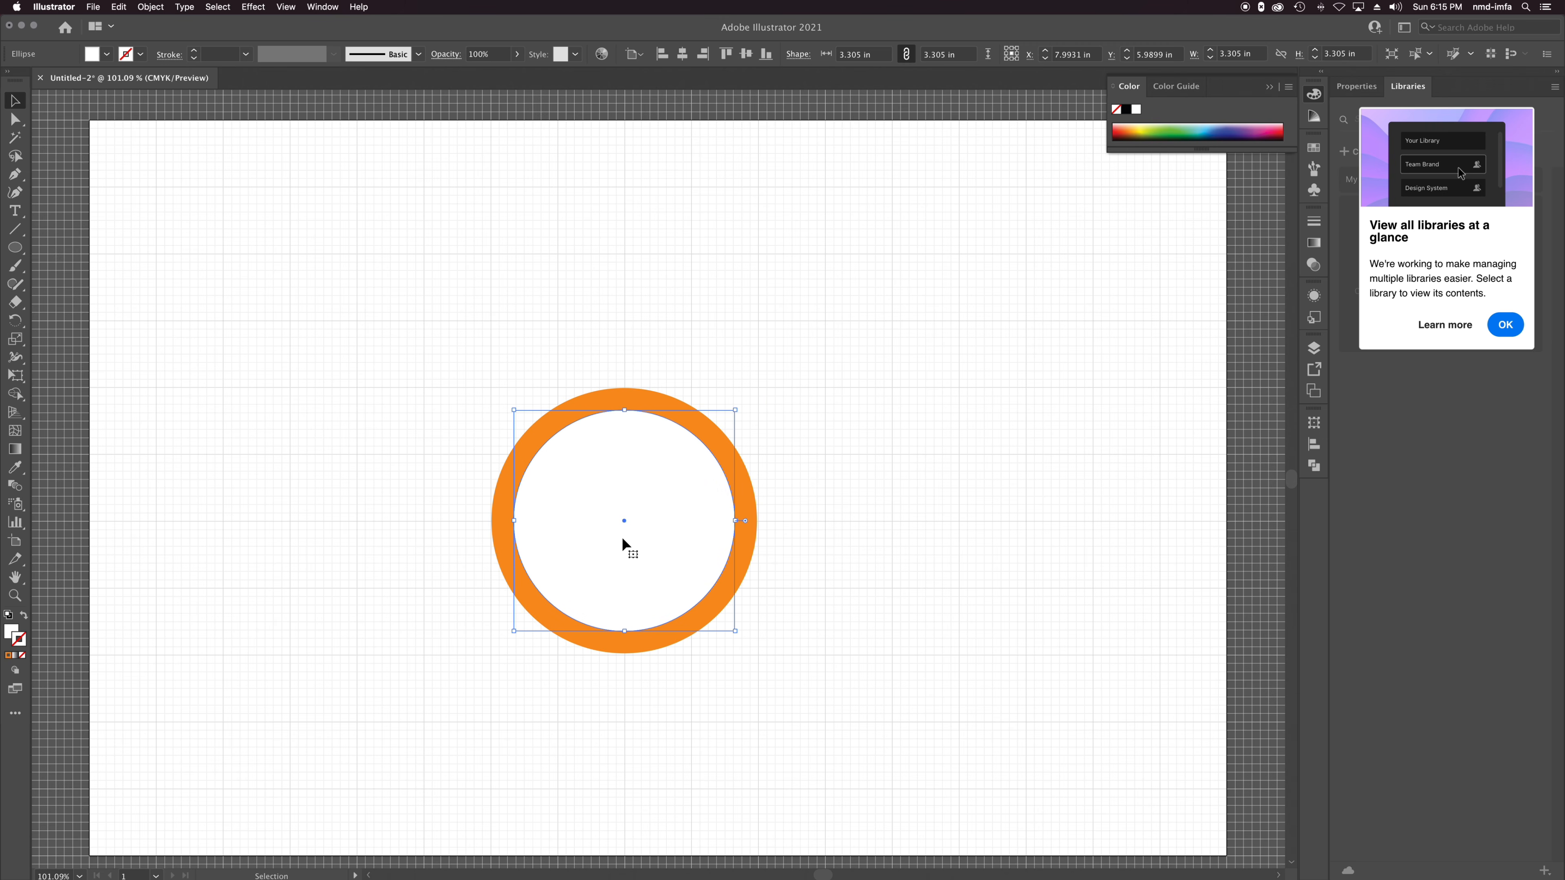
pyautogui.keyDown('shift'); pyautogui.click(743, 499); pyautogui.keyUp('shift')
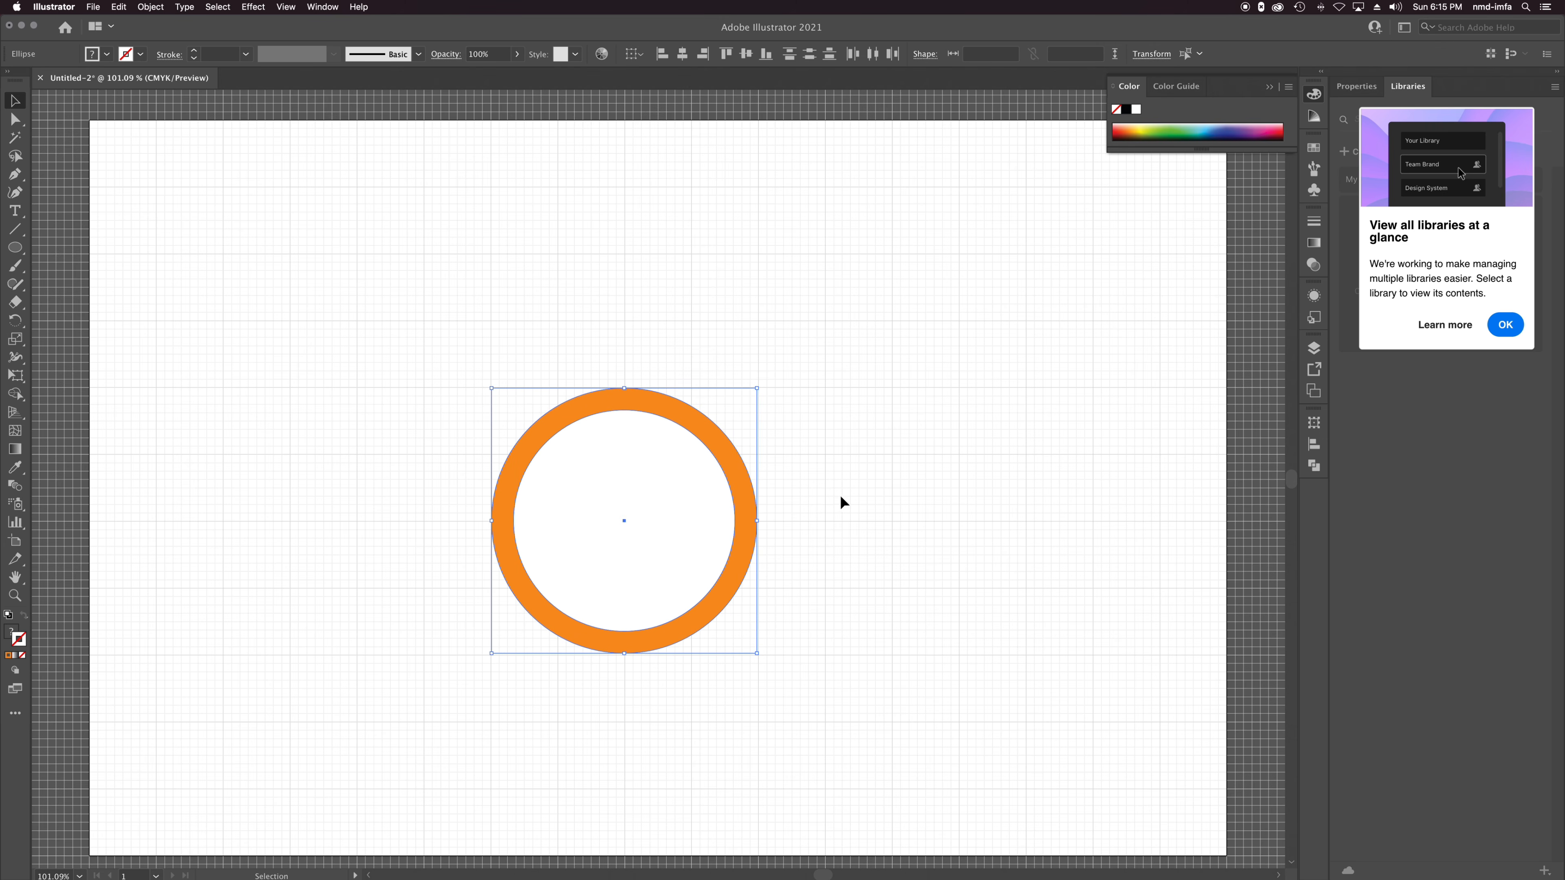
pyautogui.click(309, 6)
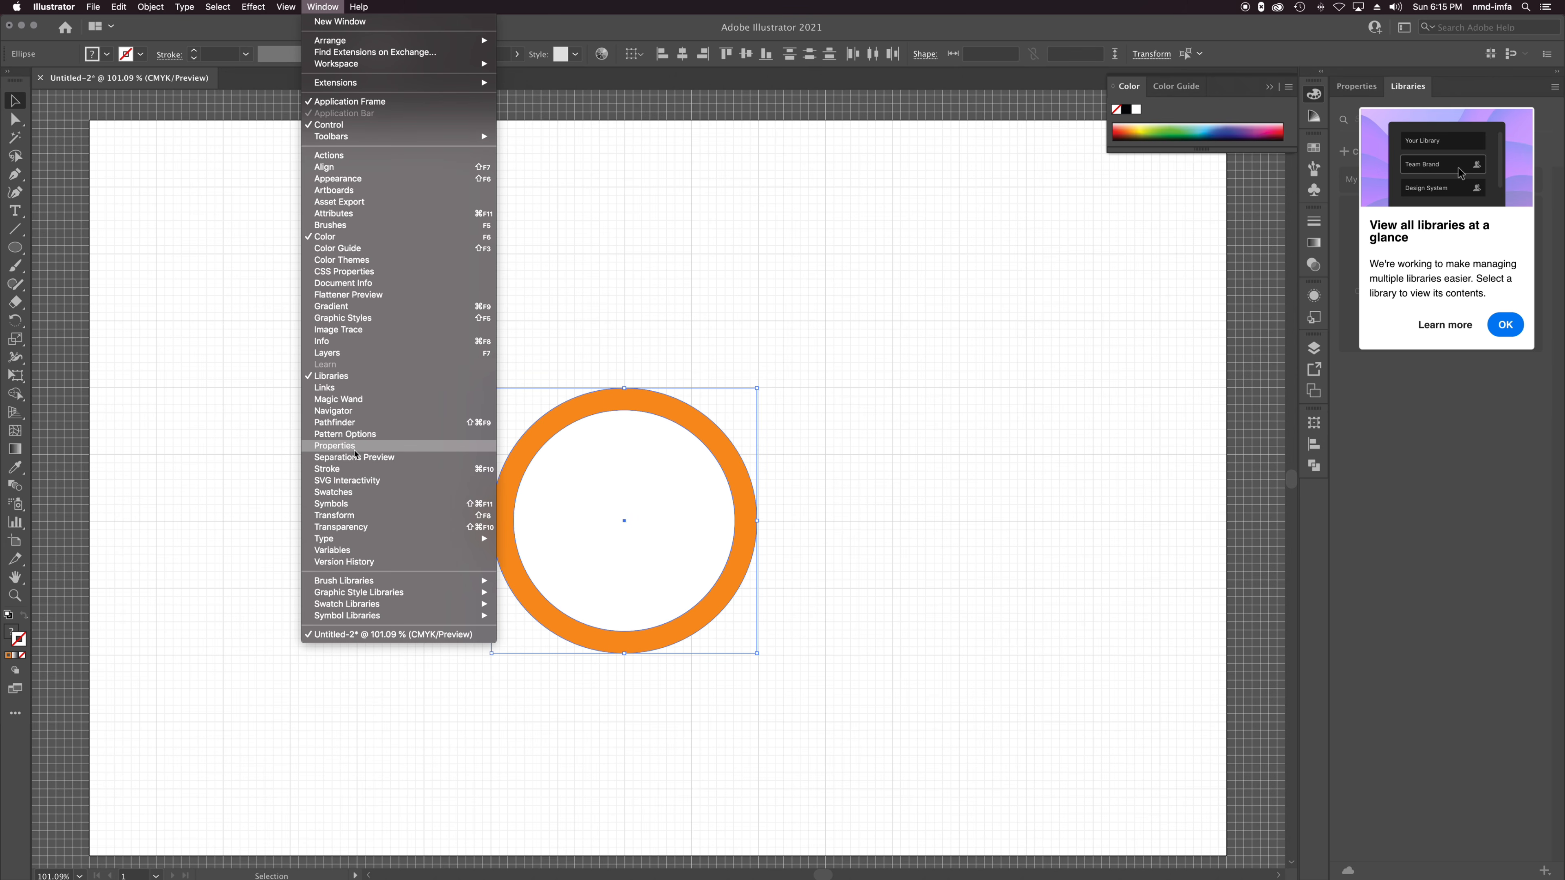
pyautogui.click(364, 423)
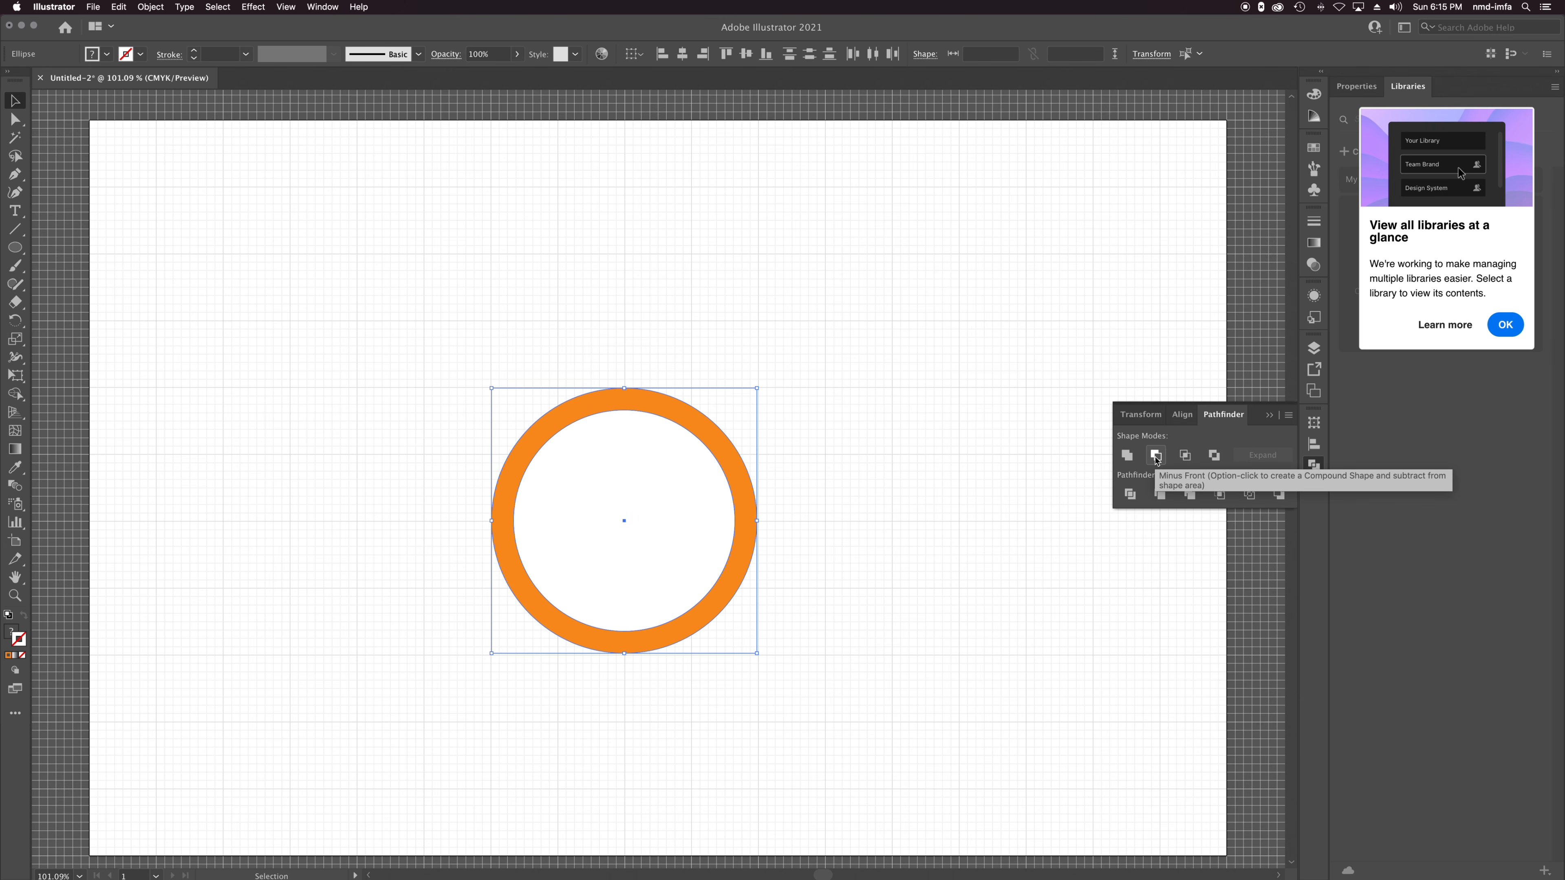
pyautogui.click(1155, 456)
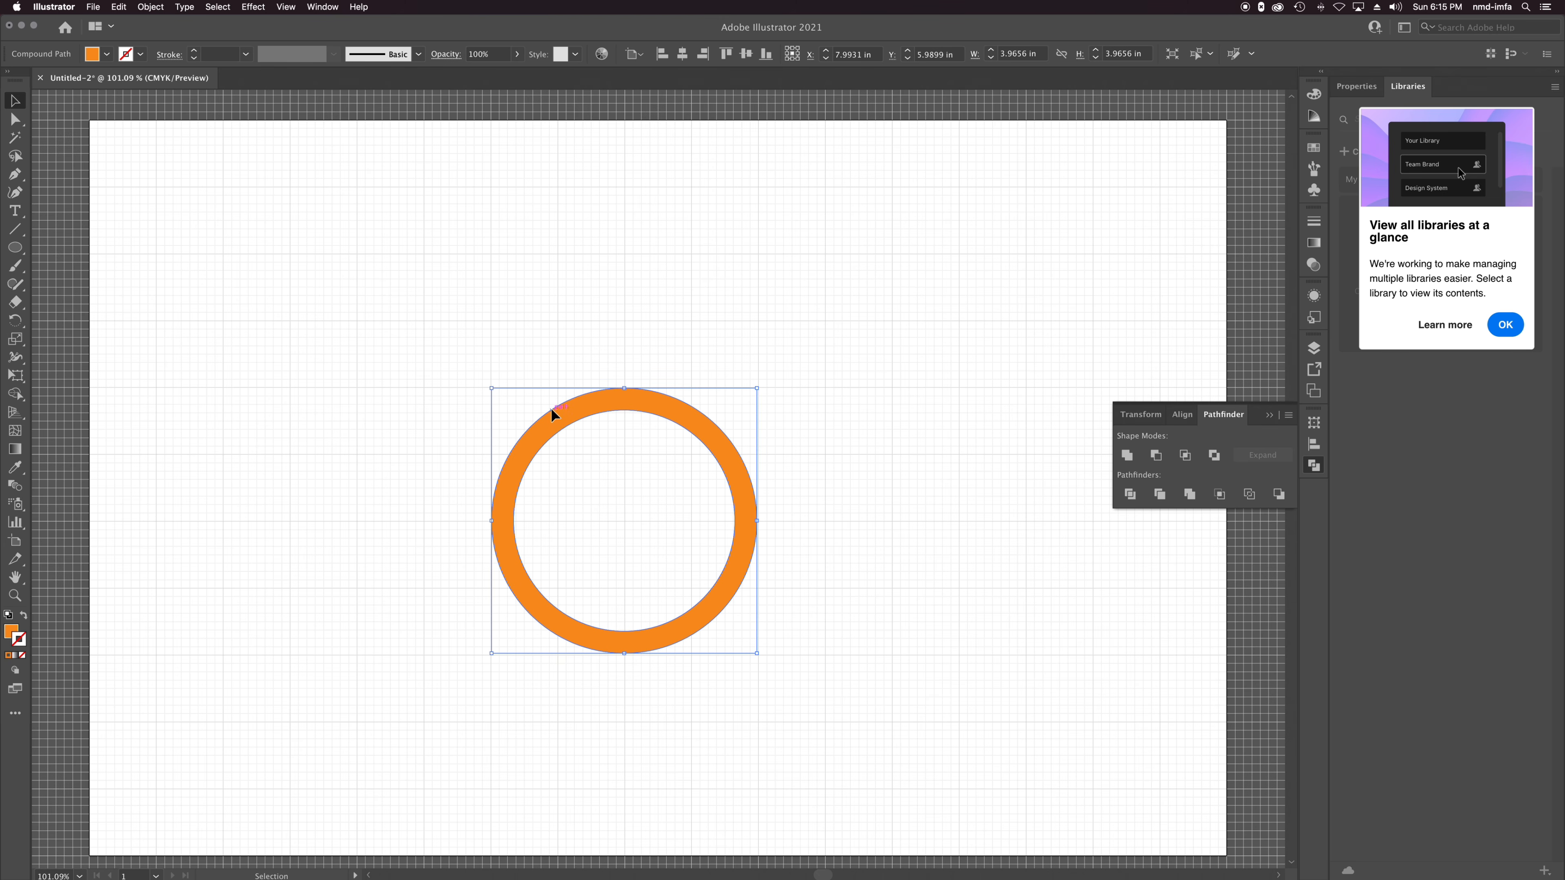
# Examine the ring's compound path by selecting an anchor point on its inner edge and then the whole ring.
pyautogui.click(885, 479)
pyautogui.click(728, 499)
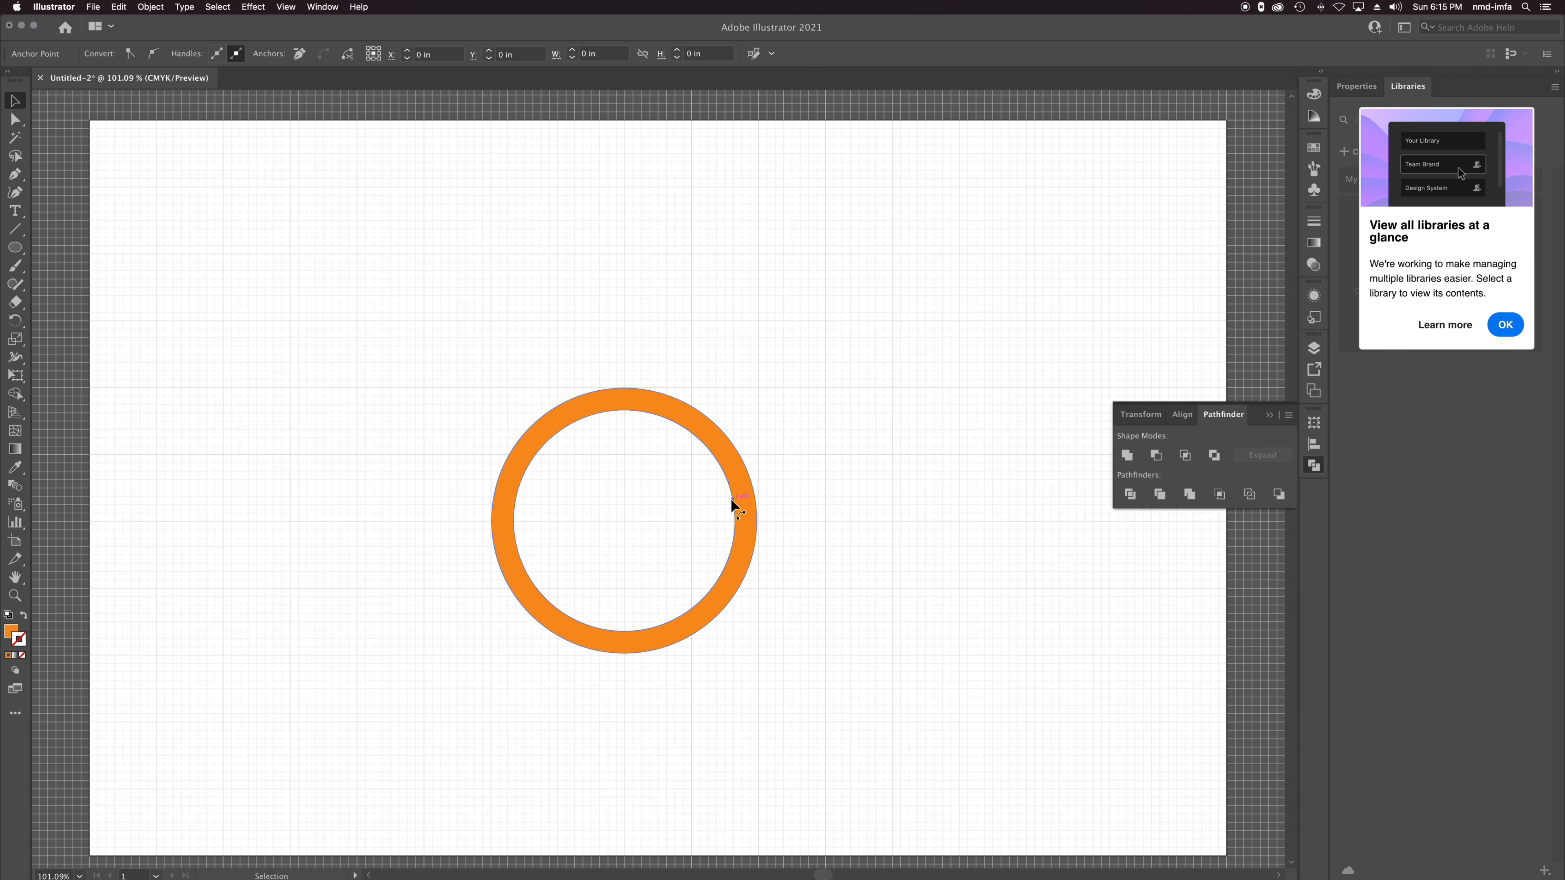
pyautogui.click(735, 521)
pyautogui.moveTo(735, 523)
pyautogui.mouseDown()
pyautogui.moveTo(553, 514)
pyautogui.moveTo(739, 538)
pyautogui.moveTo(735, 521)
pyautogui.mouseUp()
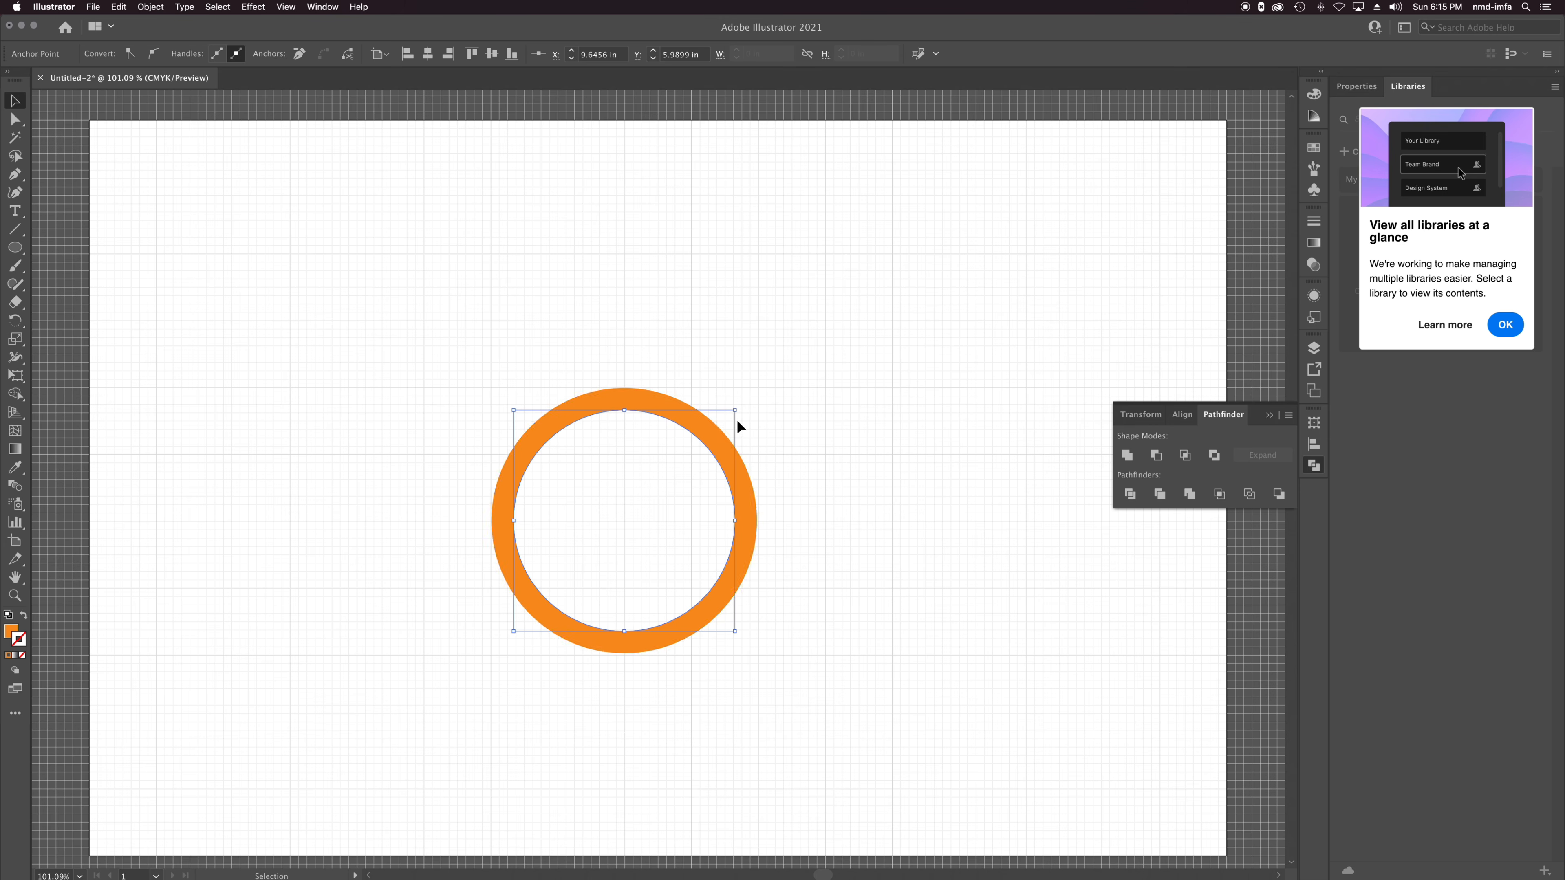
pyautogui.click(743, 487)
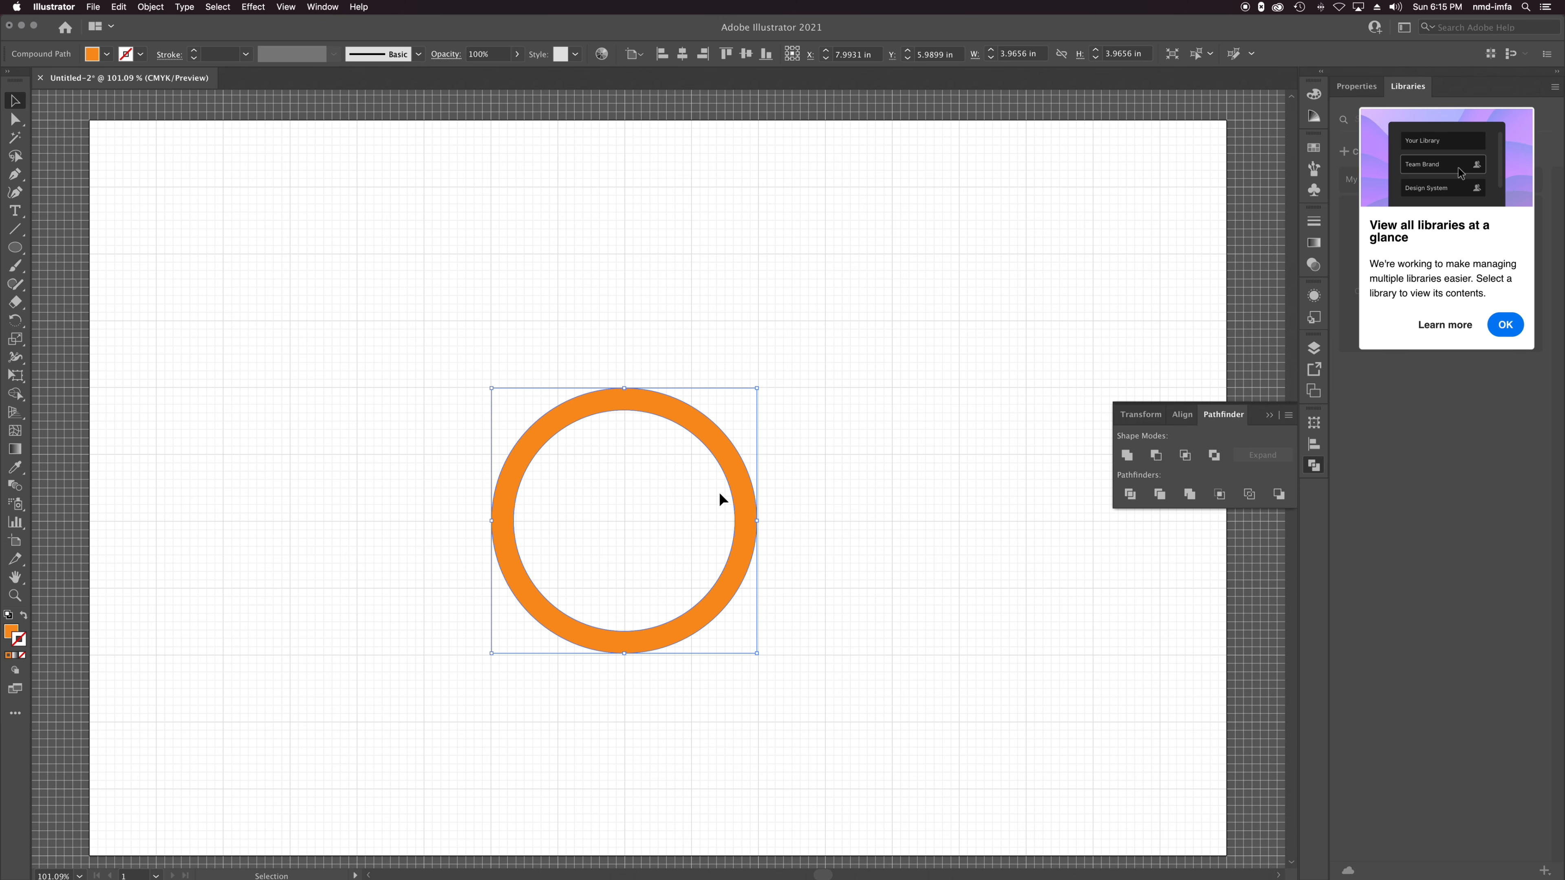
pyautogui.click(662, 460)
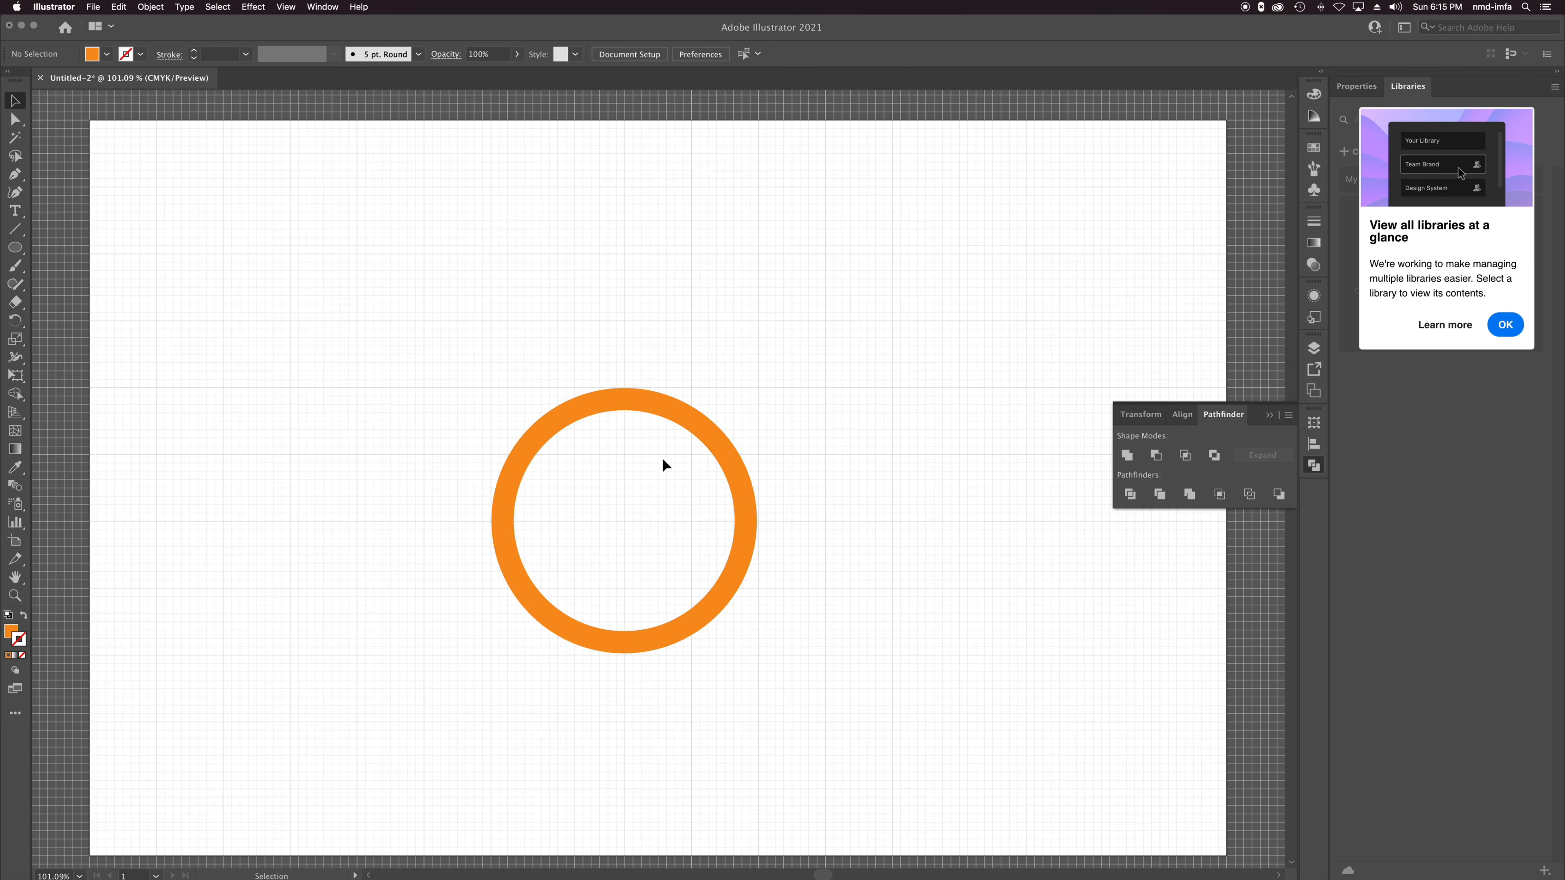
# Isolate the ring's compound path and select it, then exit isolation mode.
pyautogui.doubleClick(689, 418)
pyautogui.click(688, 417)
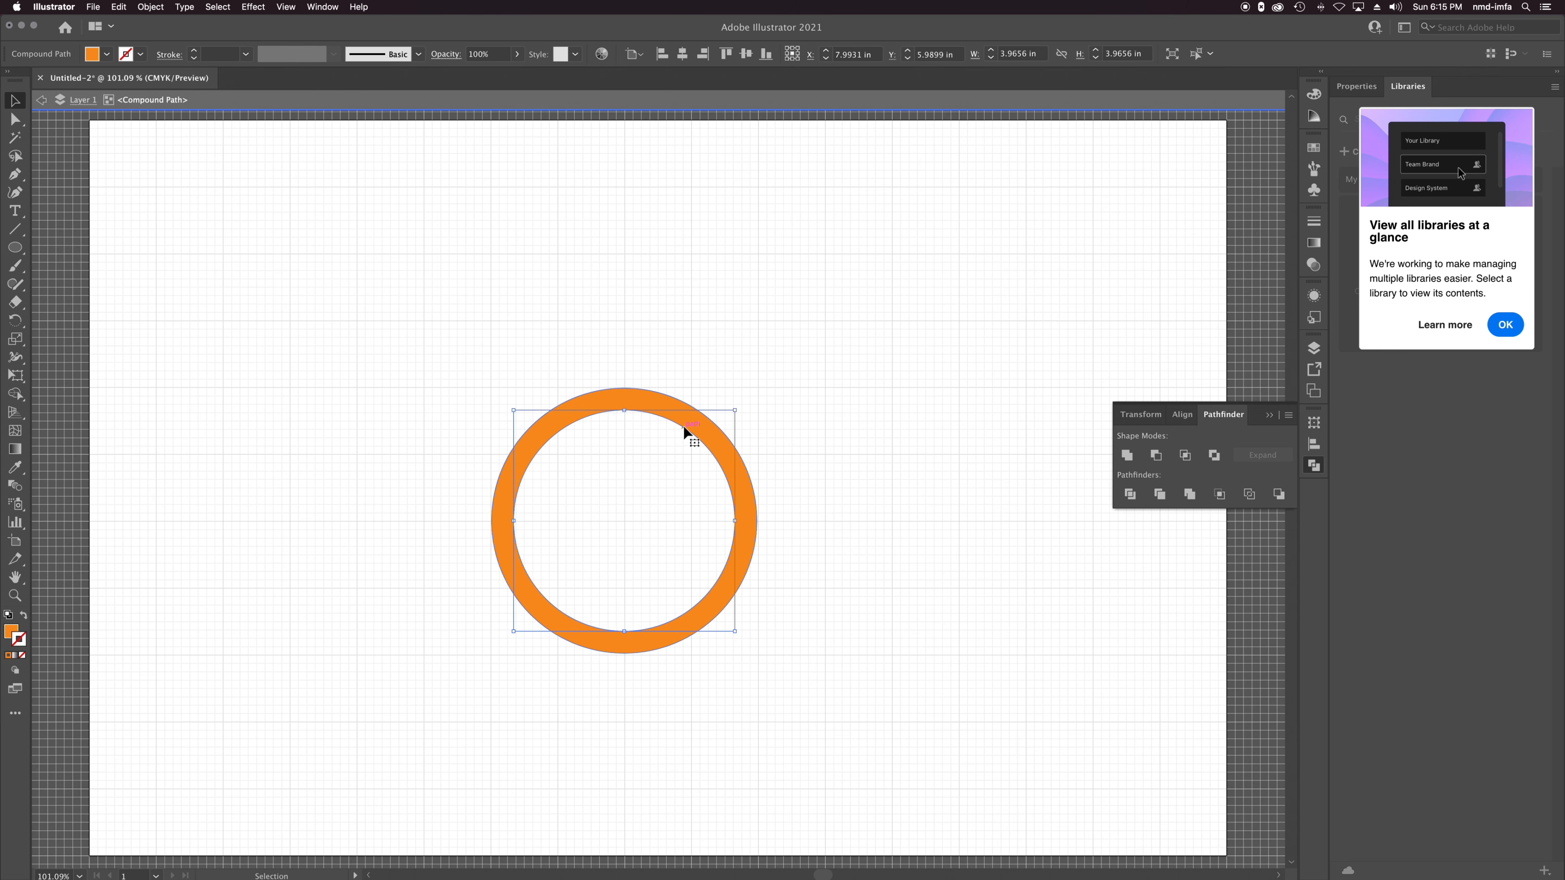
pyautogui.click(41, 100)
# Select the ring, enter isolation mode on its compound path, and select and deselect the path there.
pyautogui.click(596, 402)
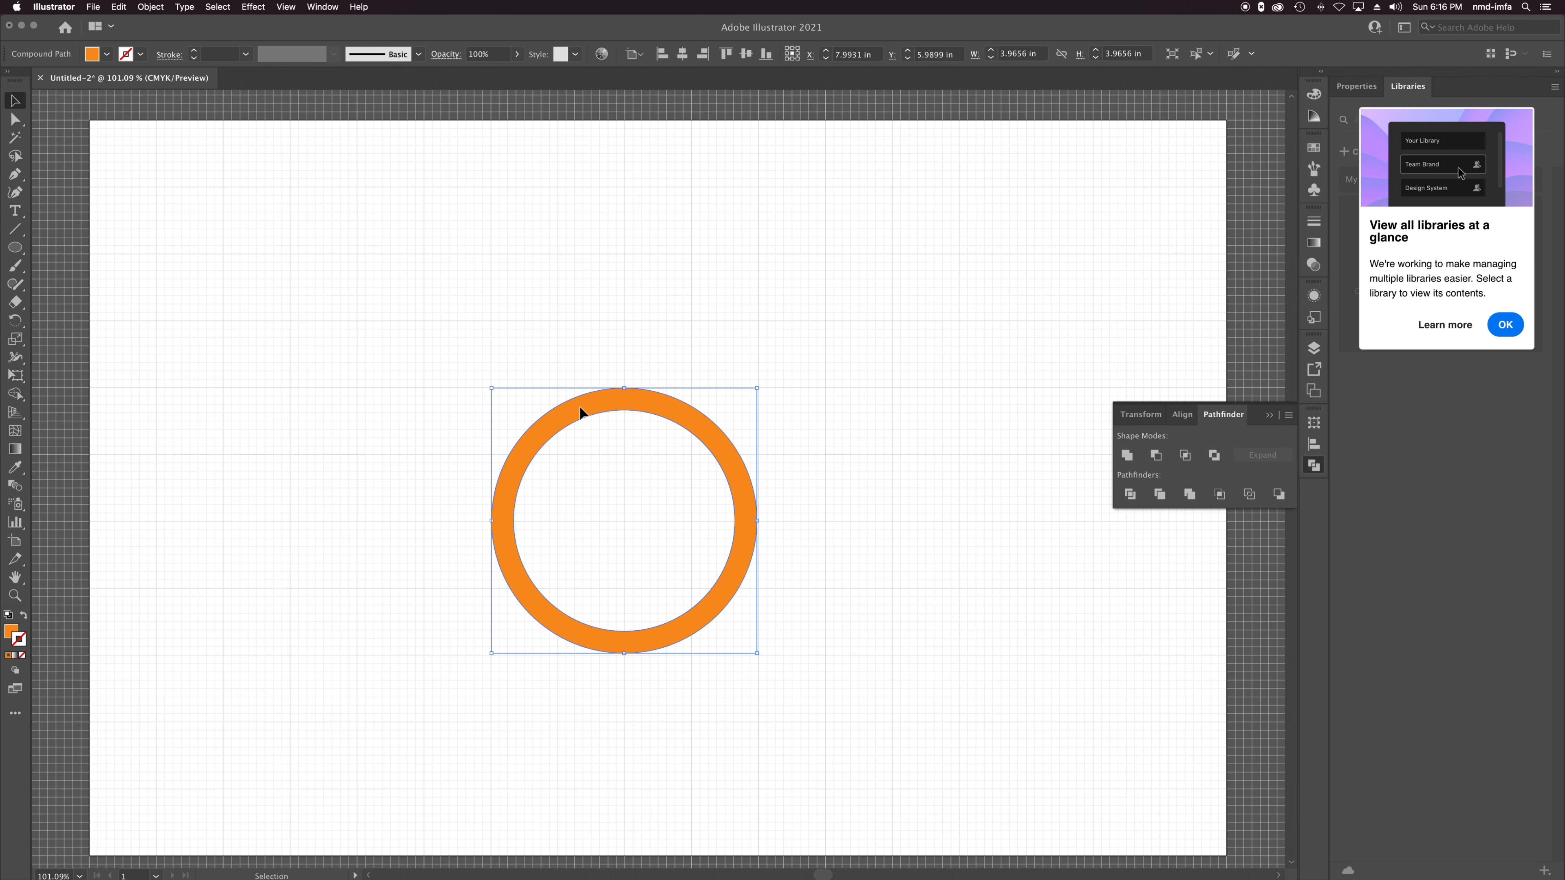
pyautogui.doubleClick(580, 407)
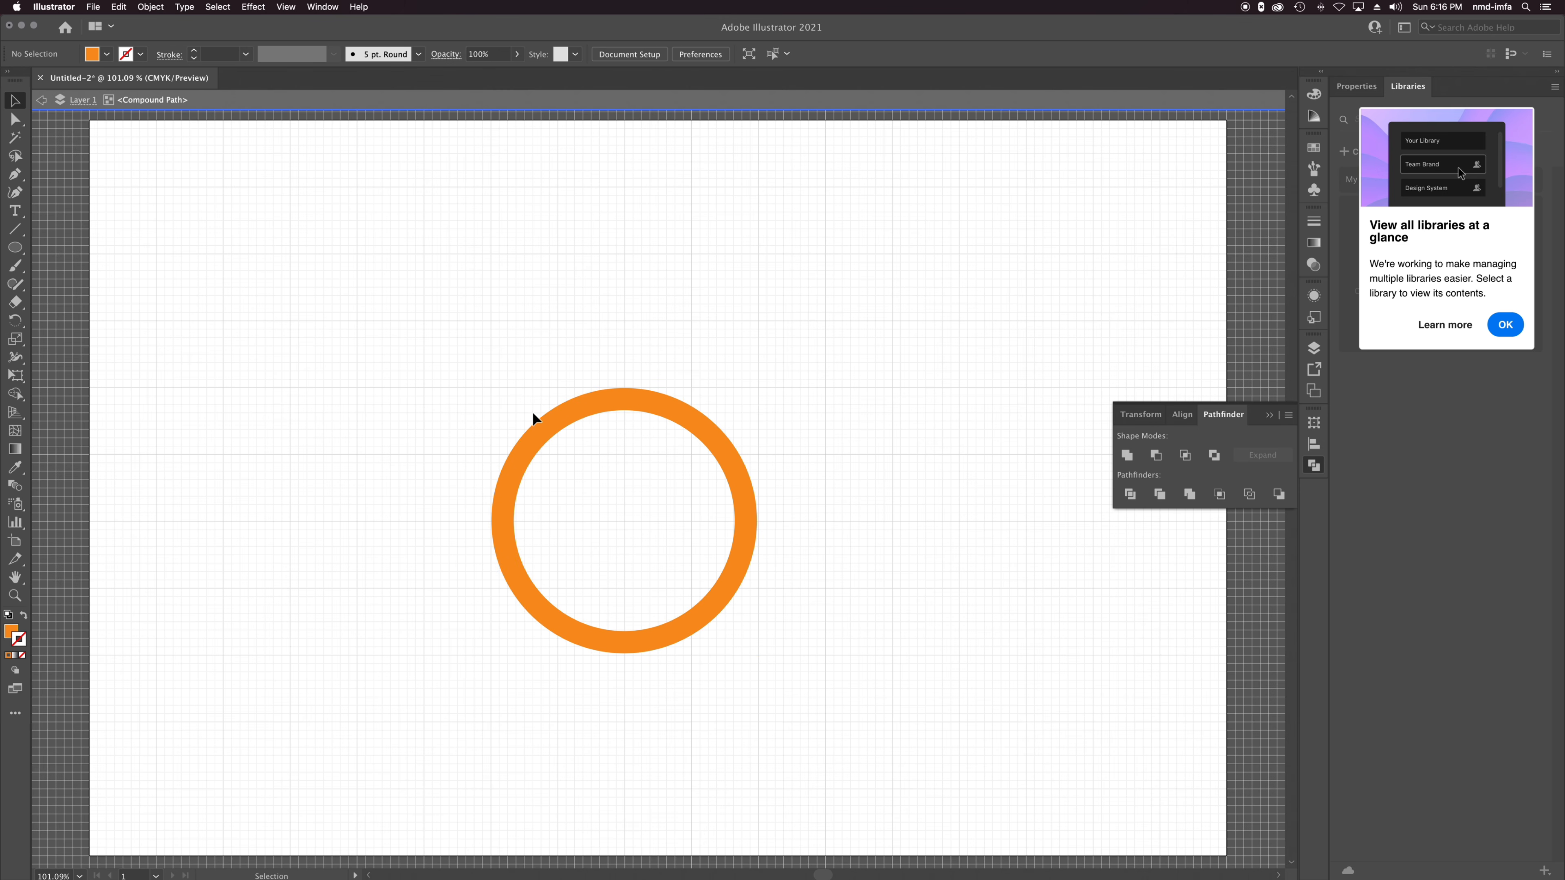
pyautogui.click(547, 415)
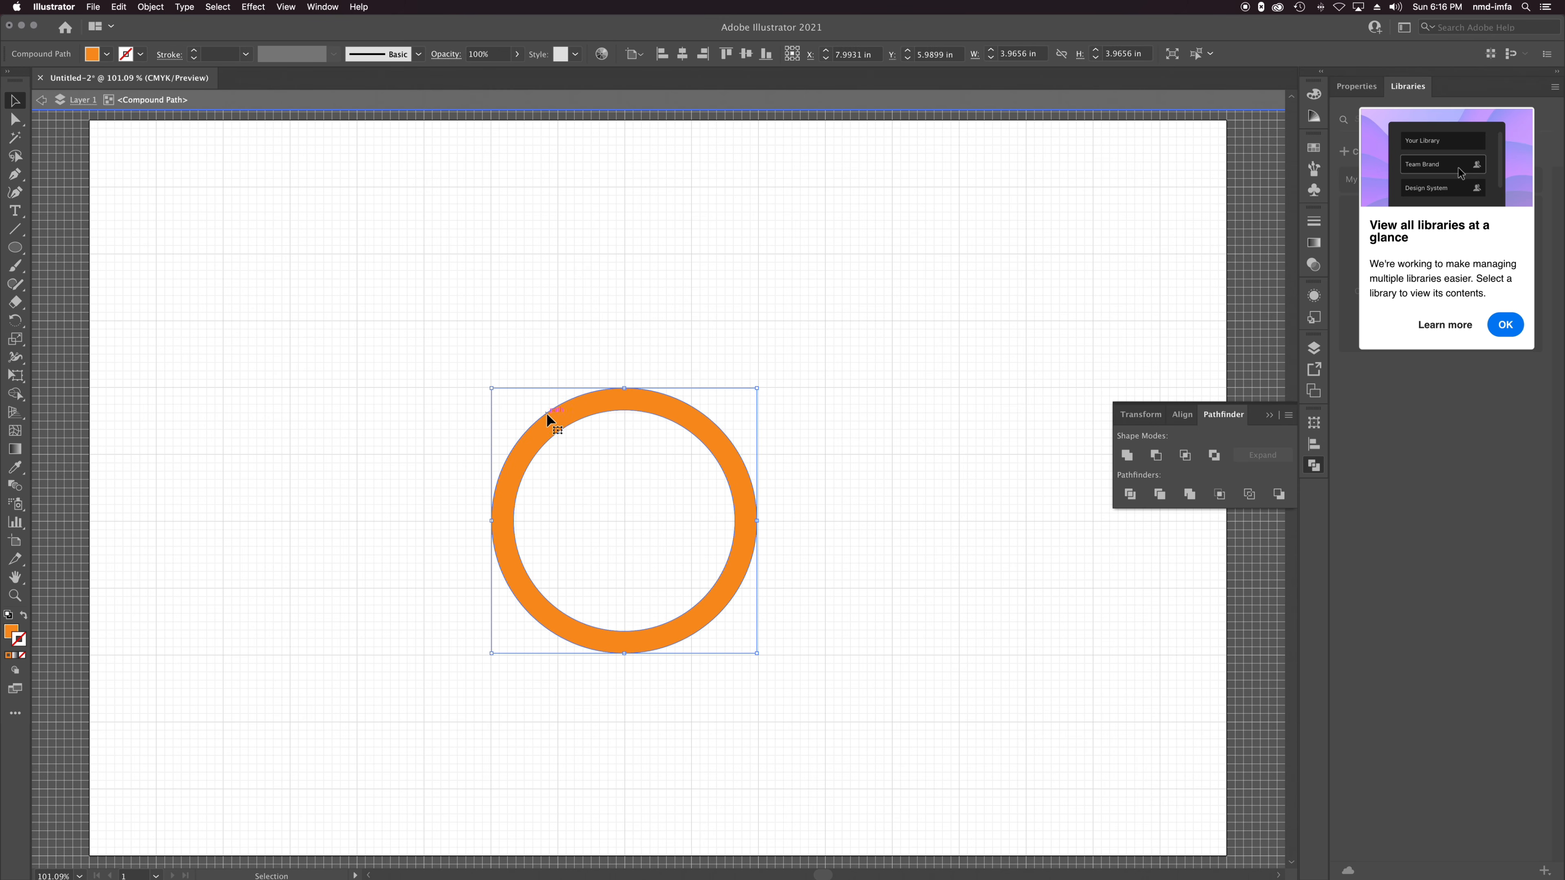
pyautogui.click(560, 432)
pyautogui.moveTo(736, 411); pyautogui.dragTo(791, 403)
pyautogui.moveTo(759, 433); pyautogui.dragTo(843, 417)
pyautogui.click(822, 415)
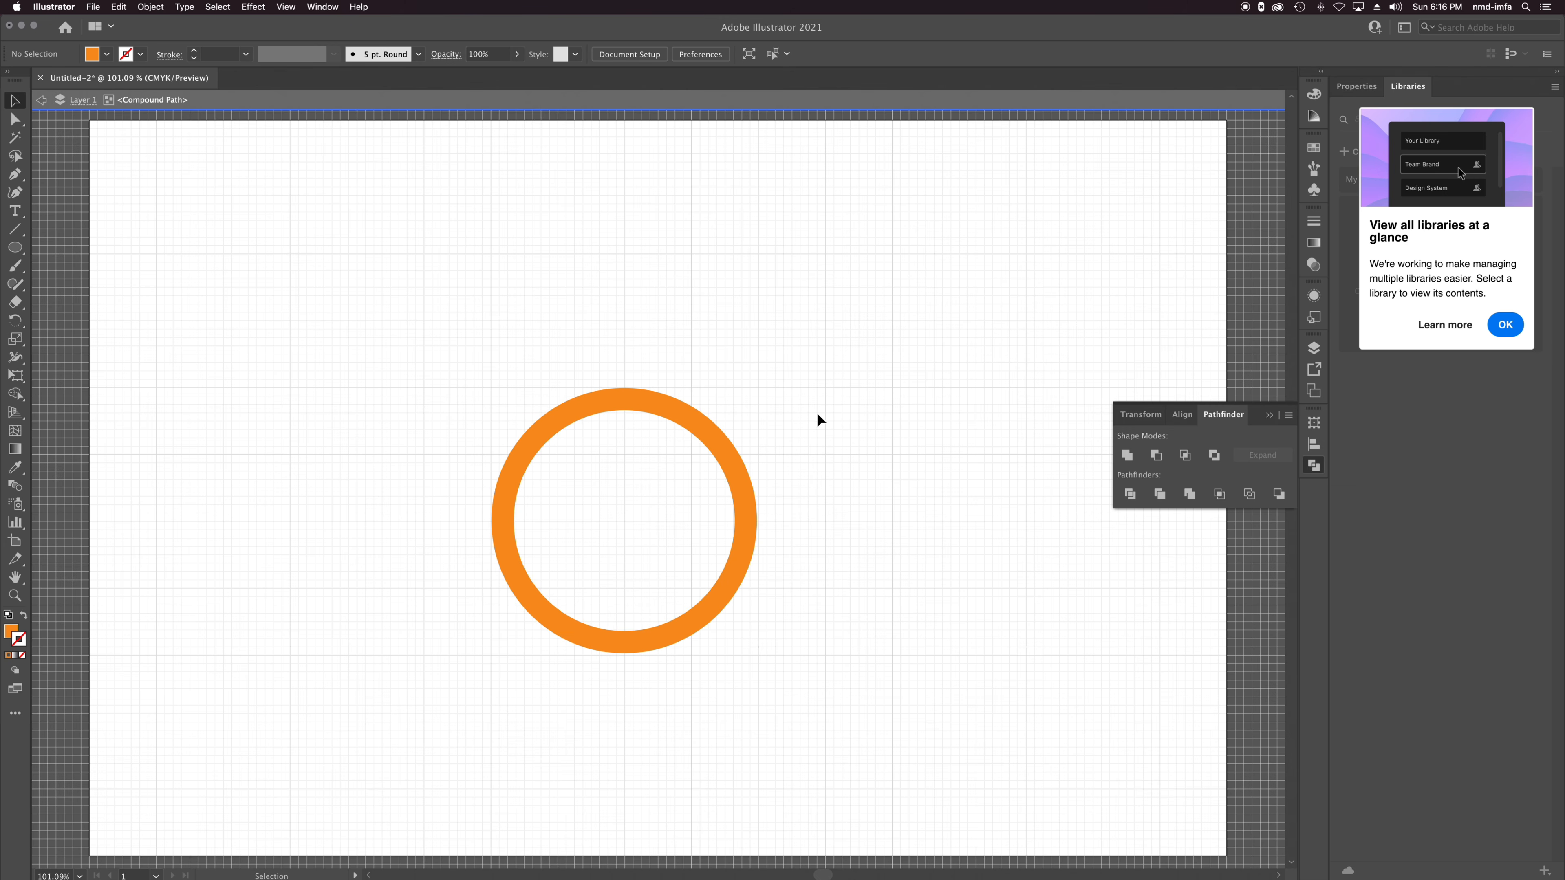
# Exit isolation mode on the ring's compound path.
pyautogui.click(16, 211)
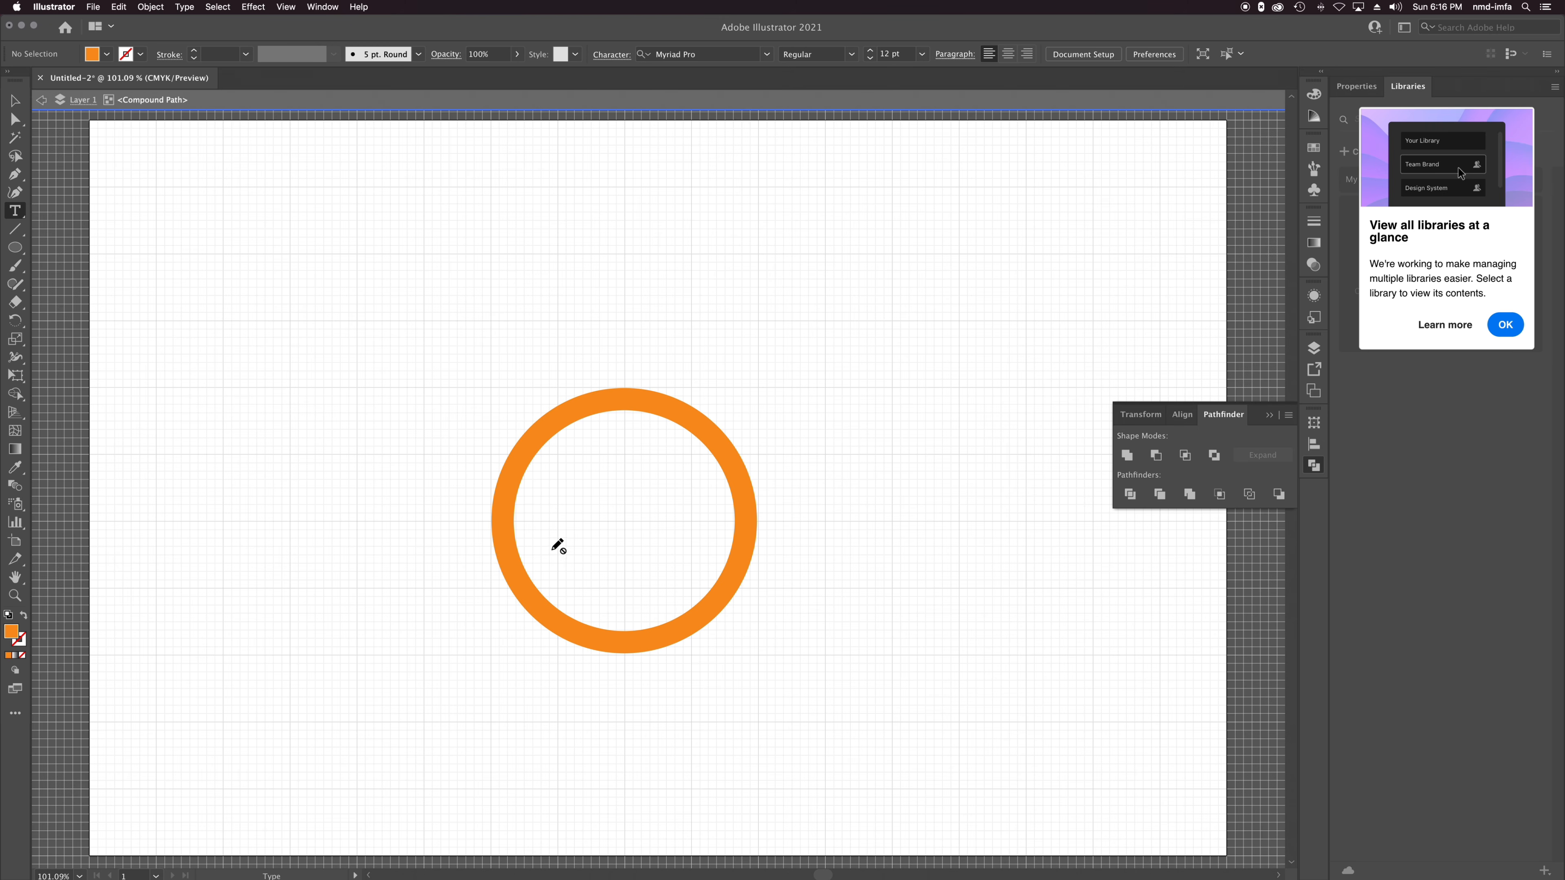
pyautogui.click(14, 100)
pyautogui.press('Escape')
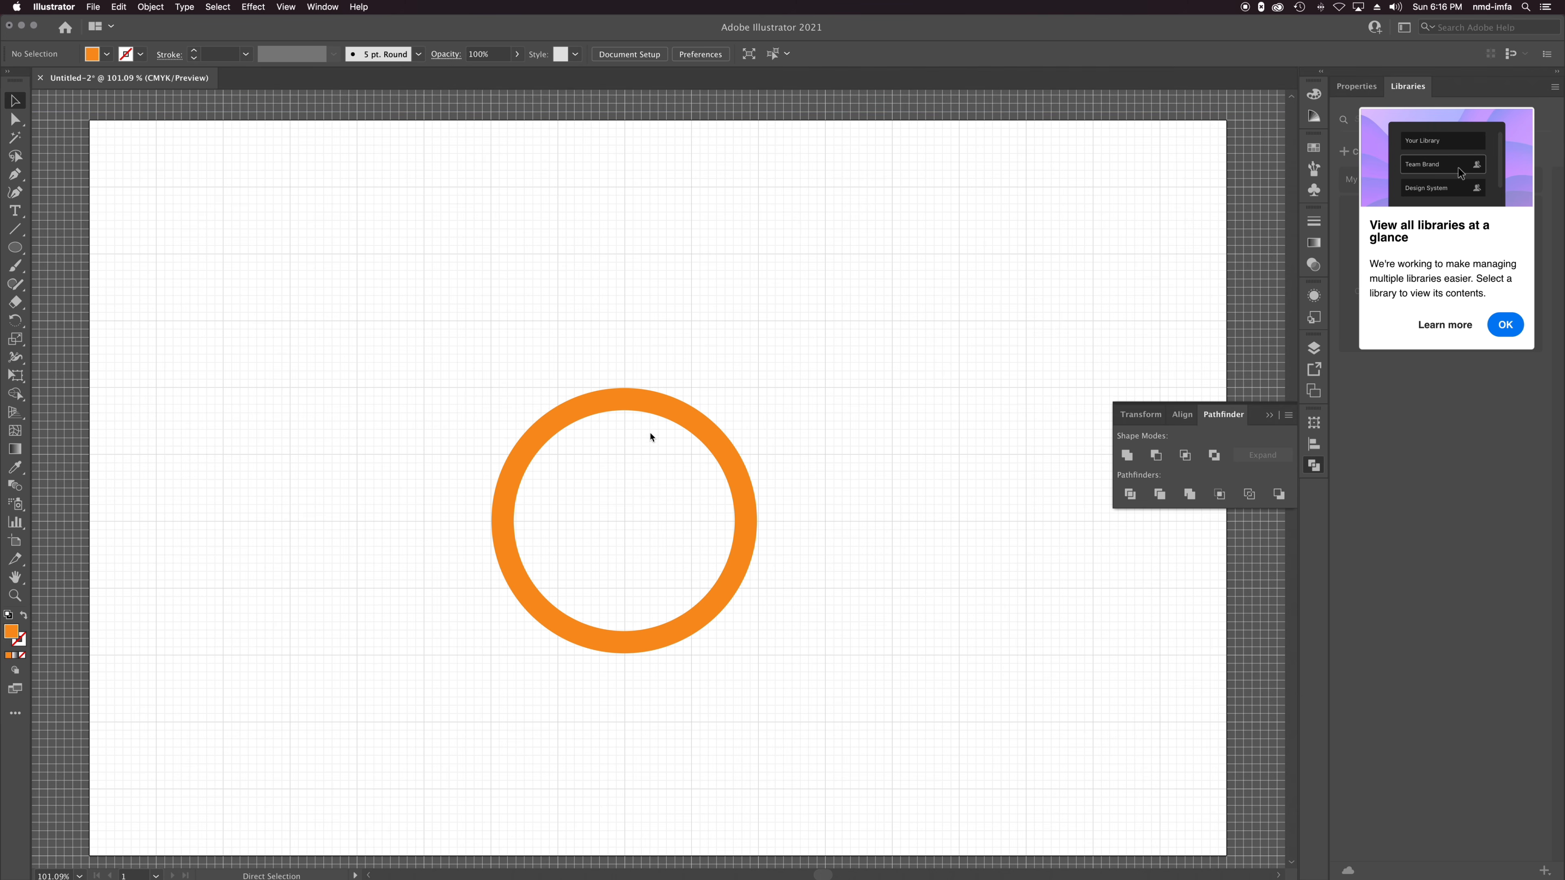
# Save the document to the Desktop as radial-infographic.ai in Adobe Illustrator format, accepting the Illustrator 2020 options.
pyautogui.press('super+s')
pyautogui.write('radial-infographic.ai')
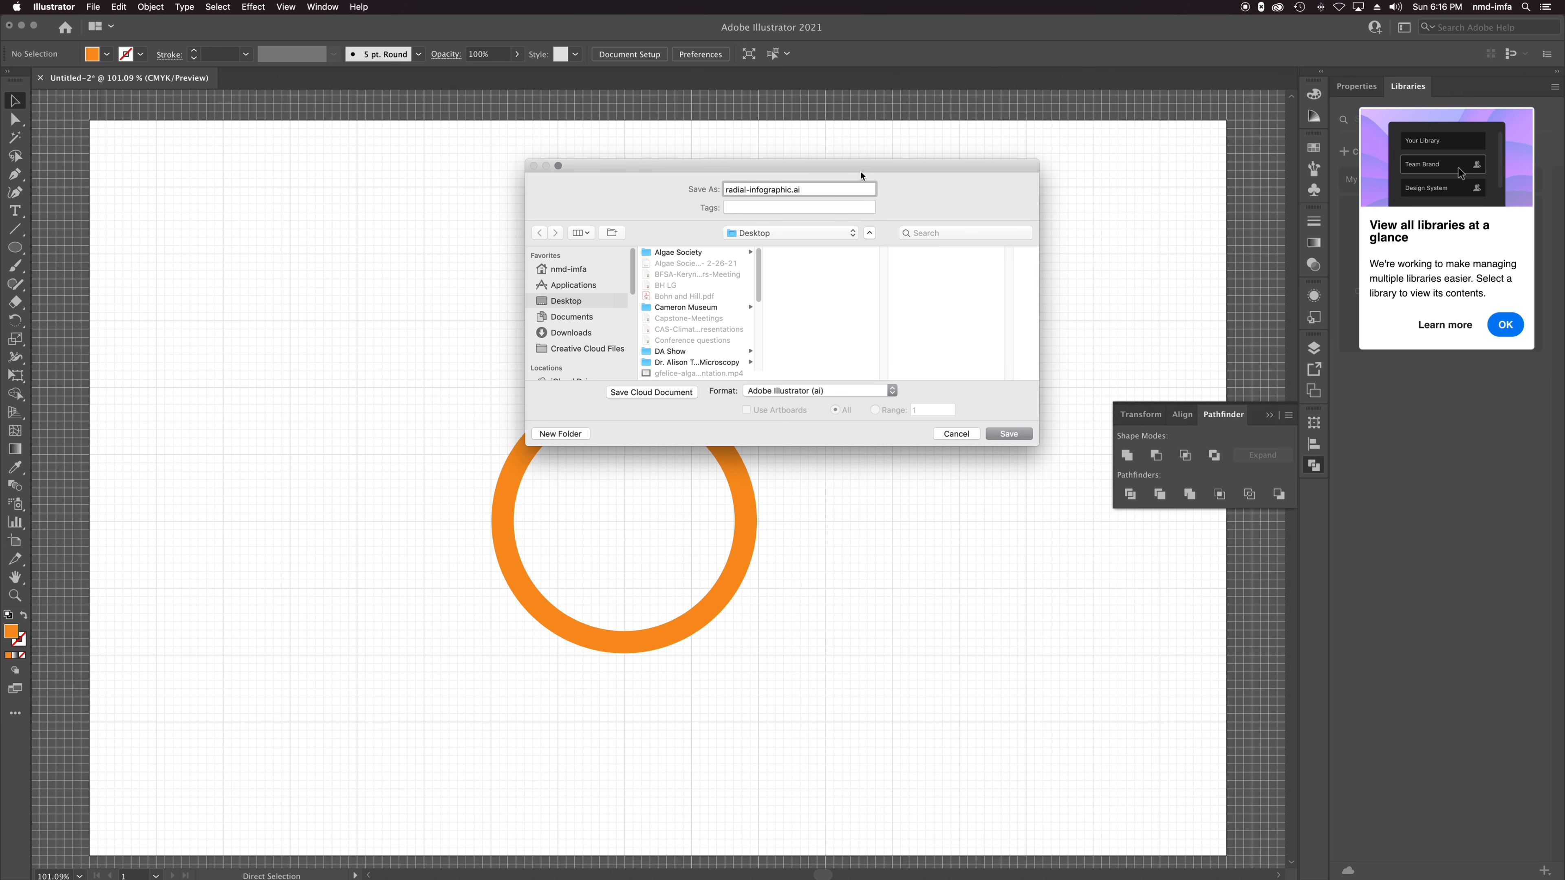
pyautogui.click(1009, 433)
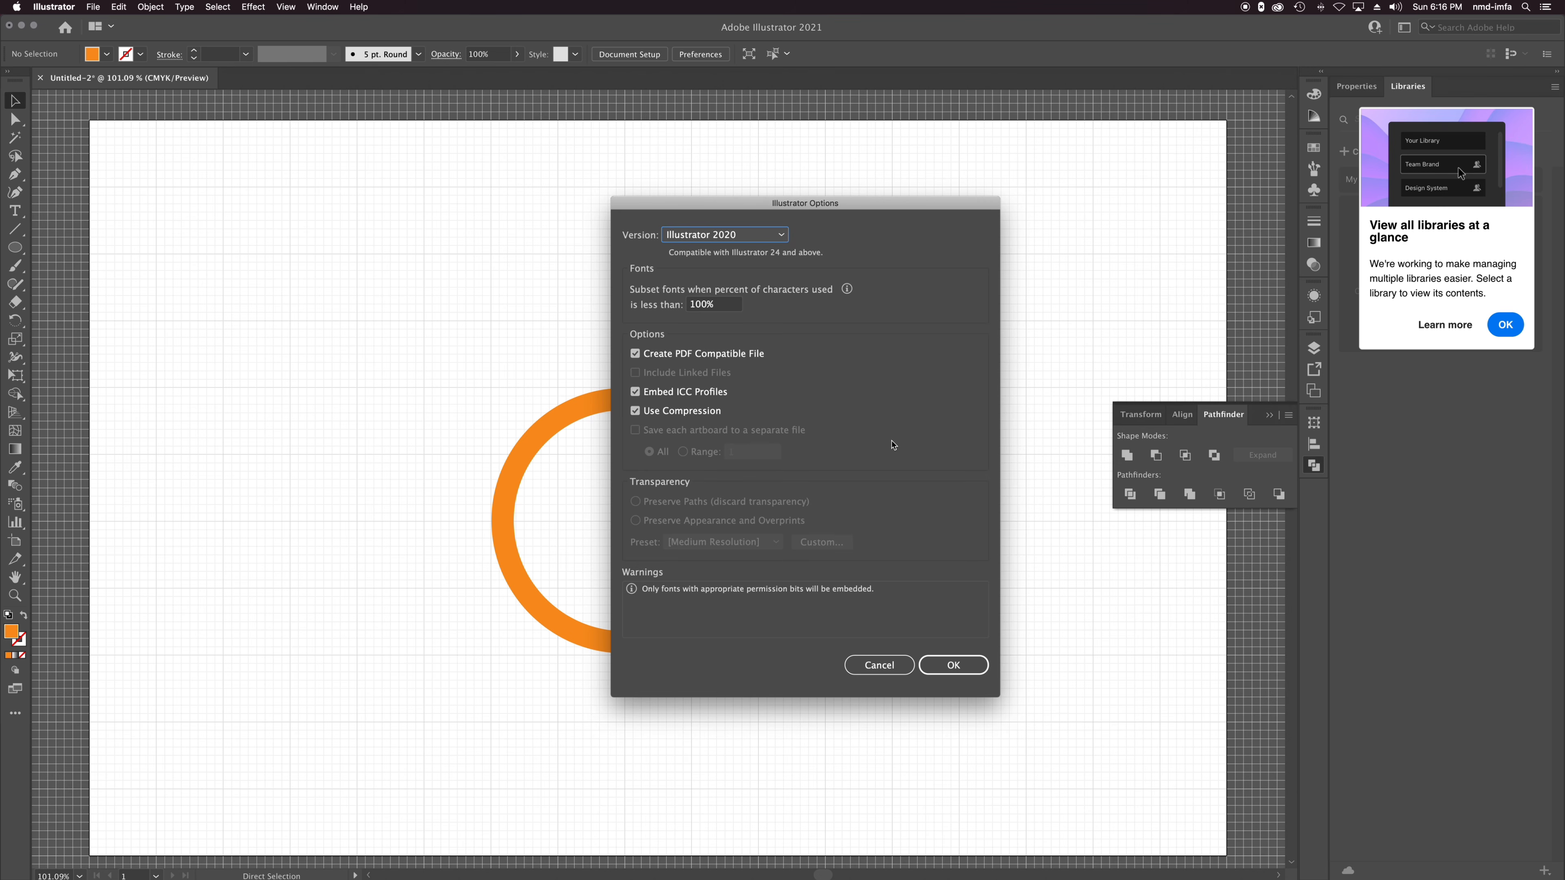
pyautogui.press('Return')
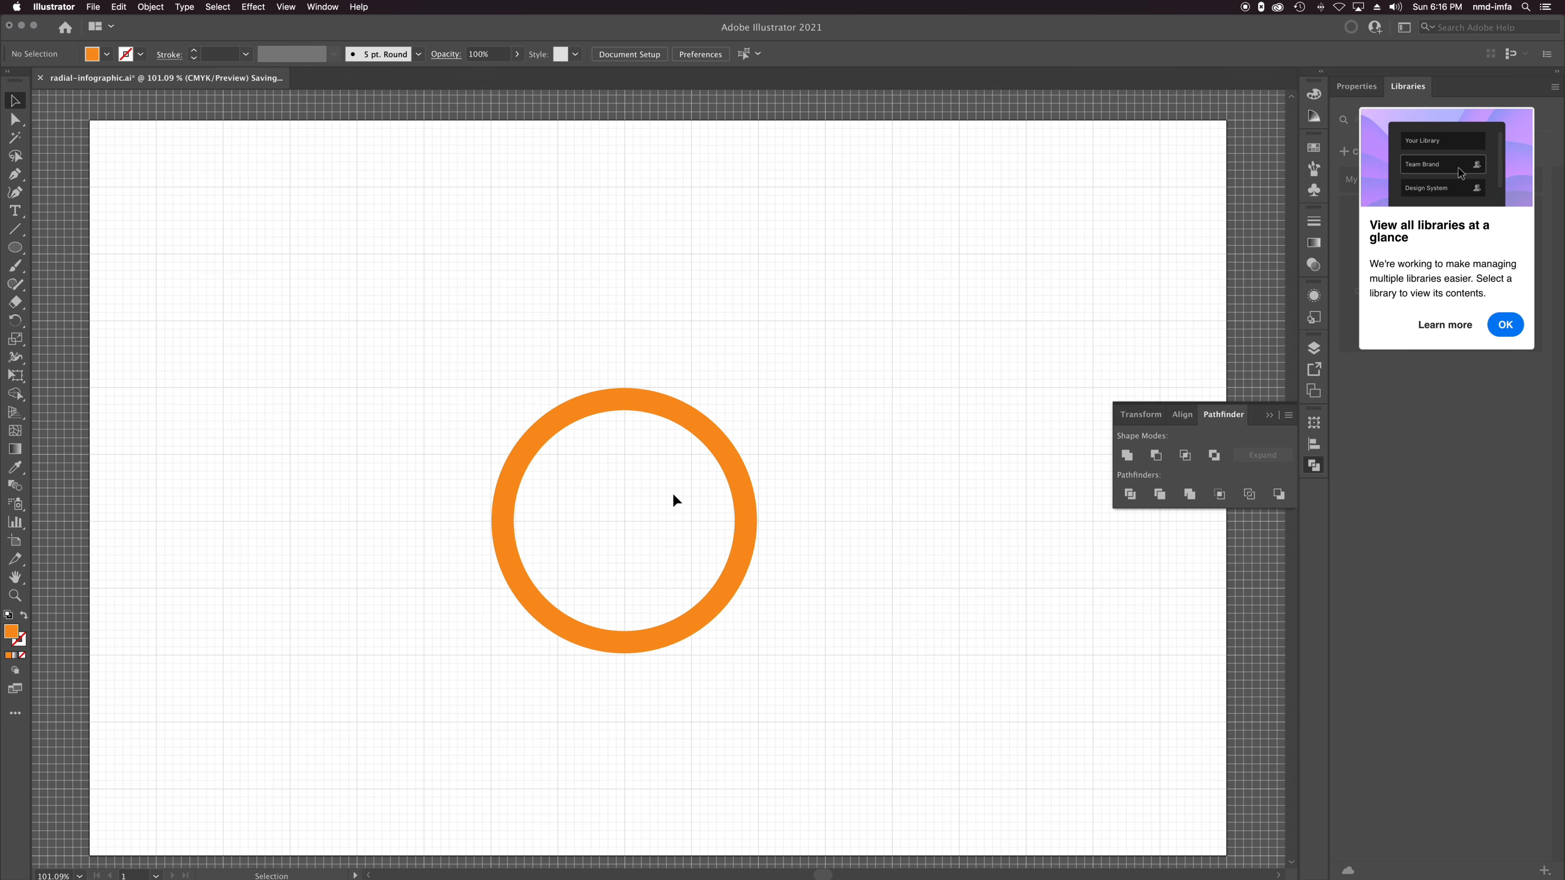
# Place point text reading "Hello How Are you" inside the ring and try stretching it from its corner.
pyautogui.click(15, 210)
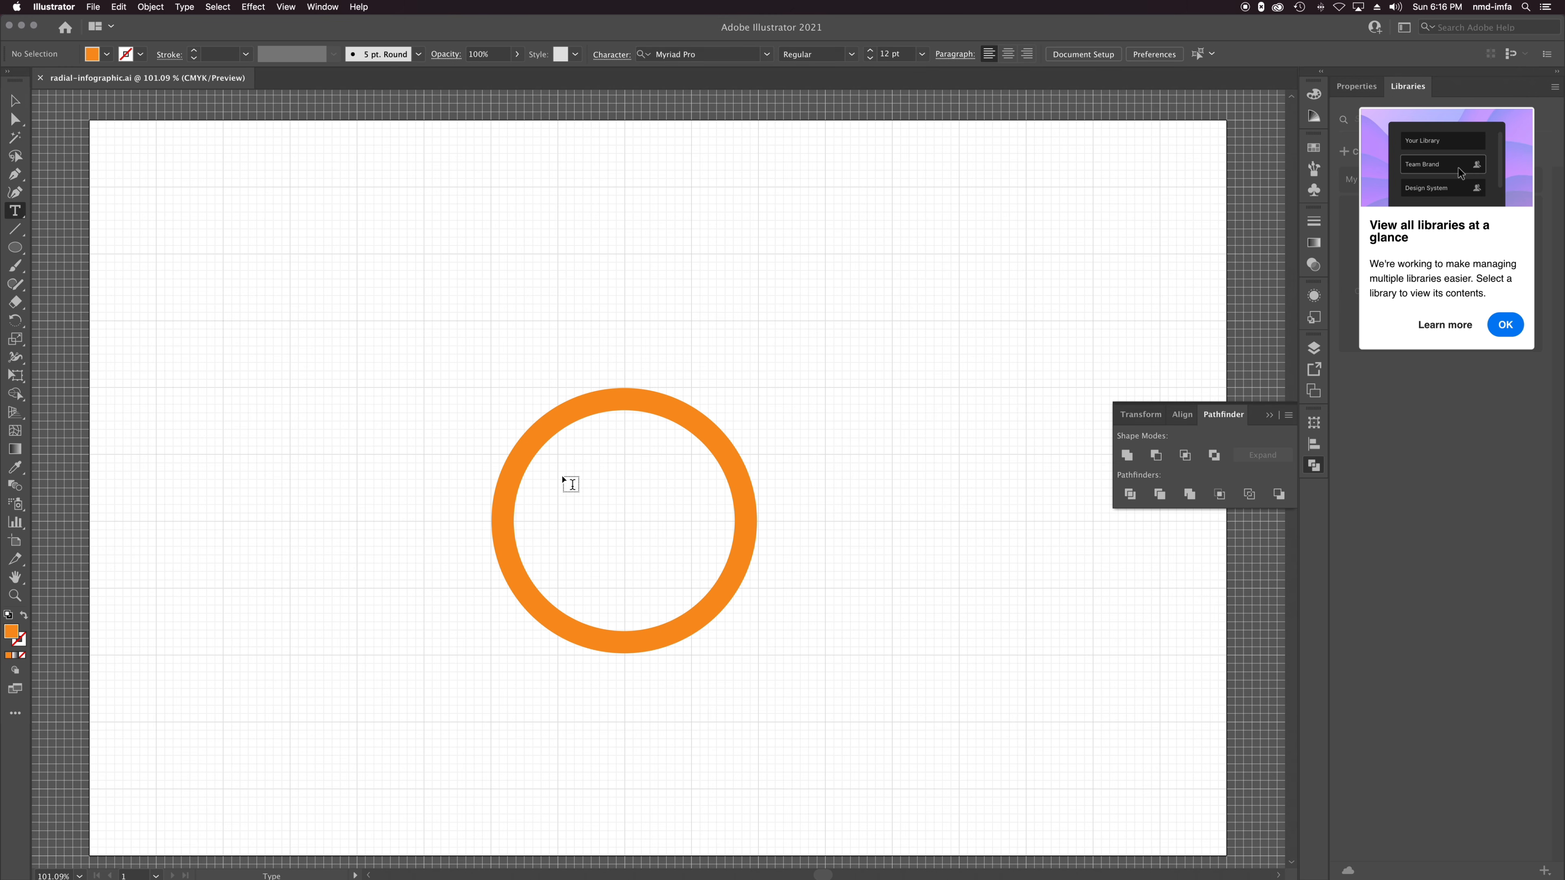
pyautogui.click(553, 492)
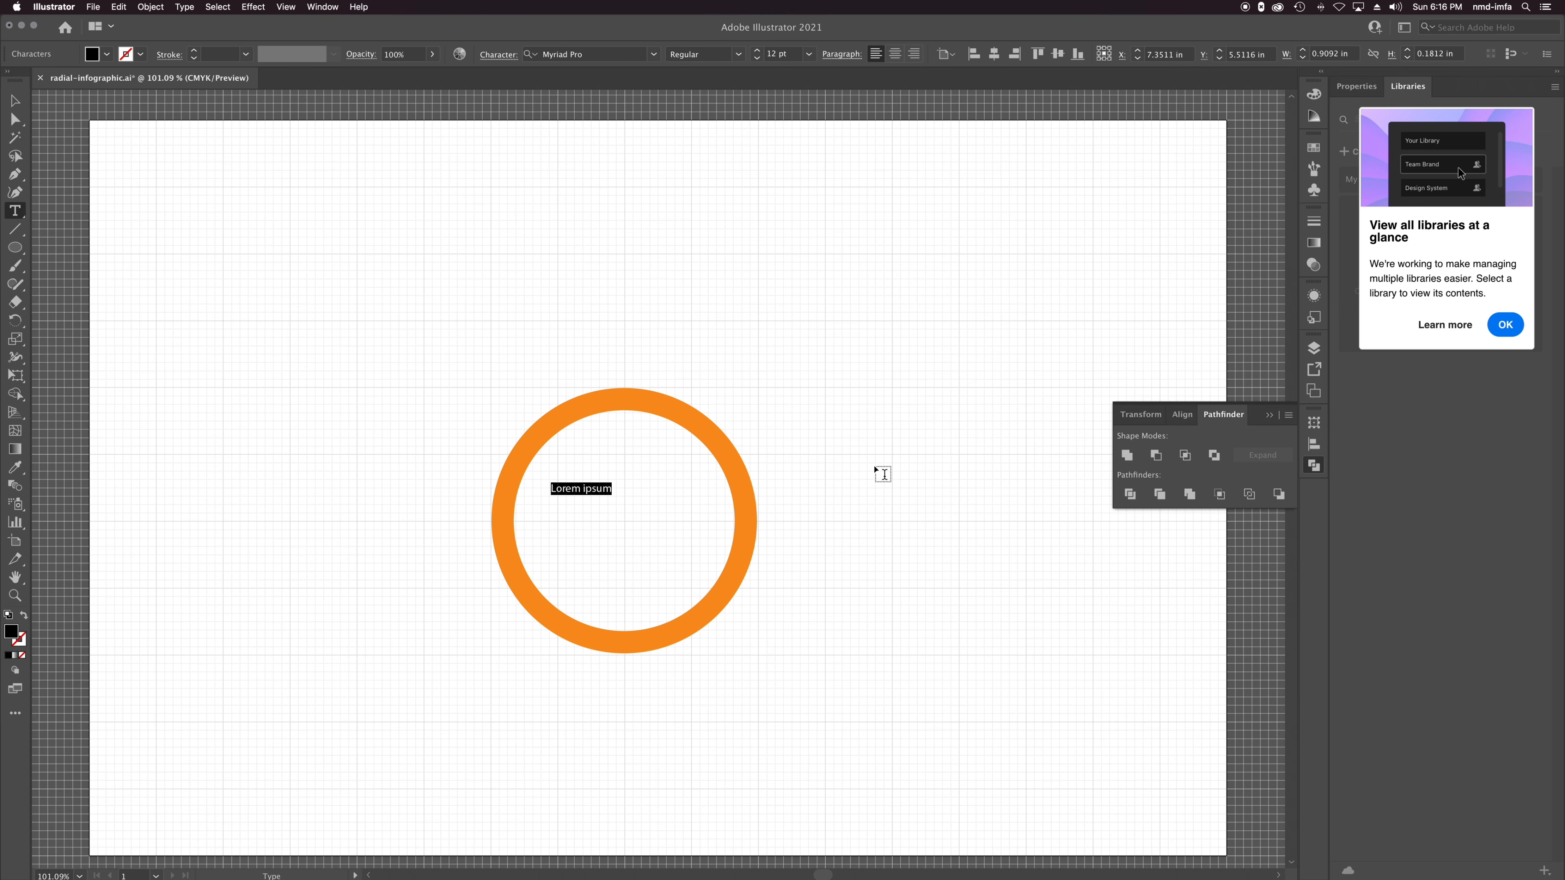
pyautogui.write('Hello How Are you')
pyautogui.click(15, 100)
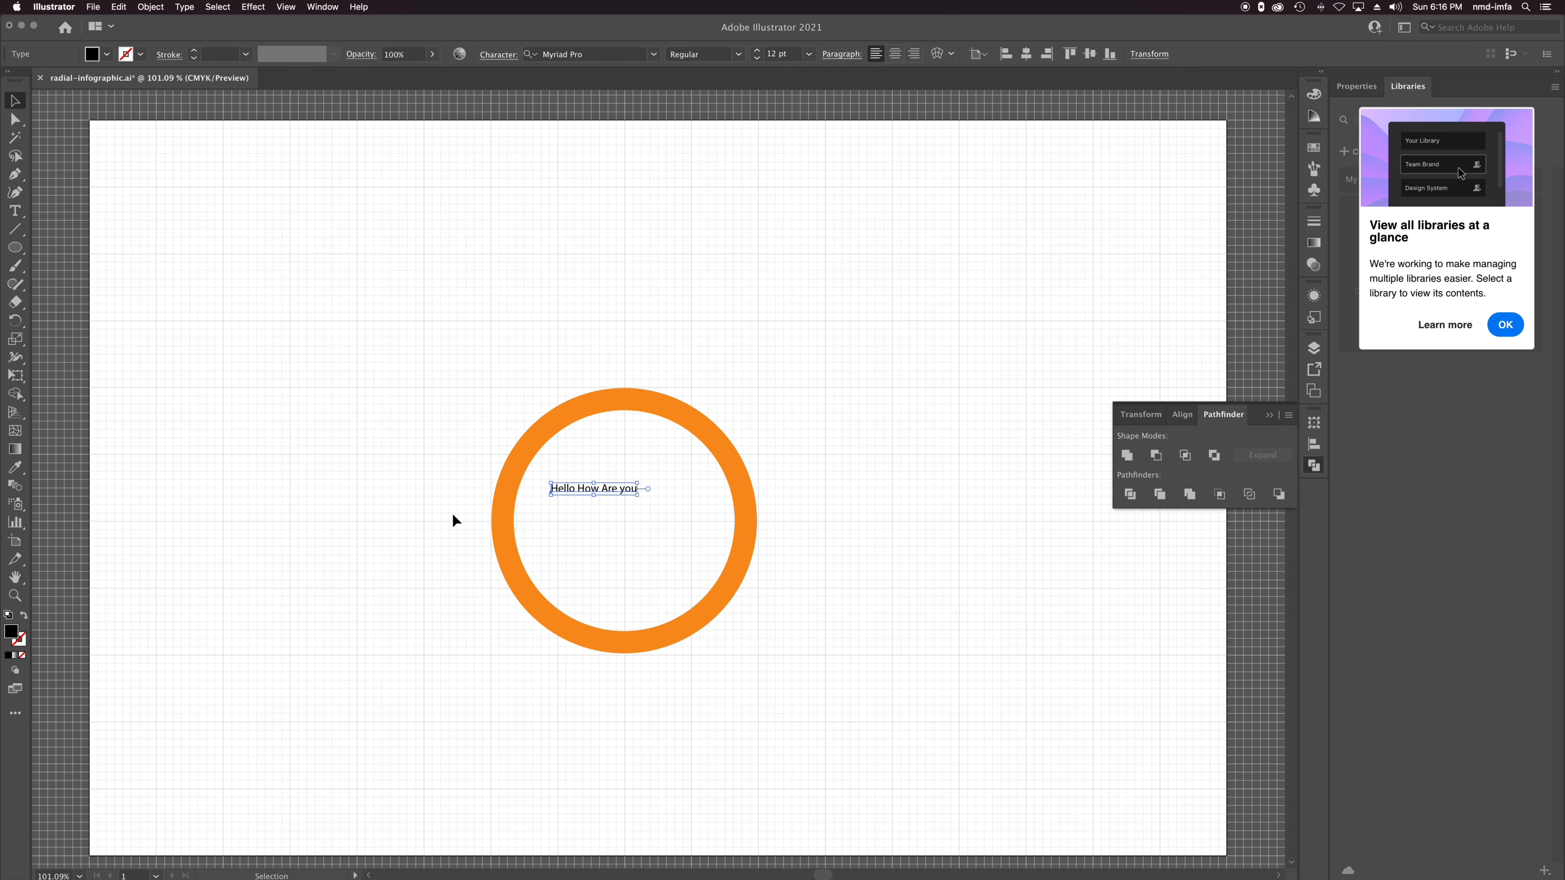
pyautogui.moveTo(637, 496); pyautogui.dragTo(681, 524)
# Undo the stretch and remove the point text from inside the ring.
pyautogui.press('super+z')
pyautogui.press('super+z')
pyautogui.press('super+z')
# Draw an area text frame inside the ring and enter "Hello HOw Are you? I'm Fine & YOU?".
pyautogui.click(15, 211)
pyautogui.moveTo(543, 489); pyautogui.dragTo(715, 575)
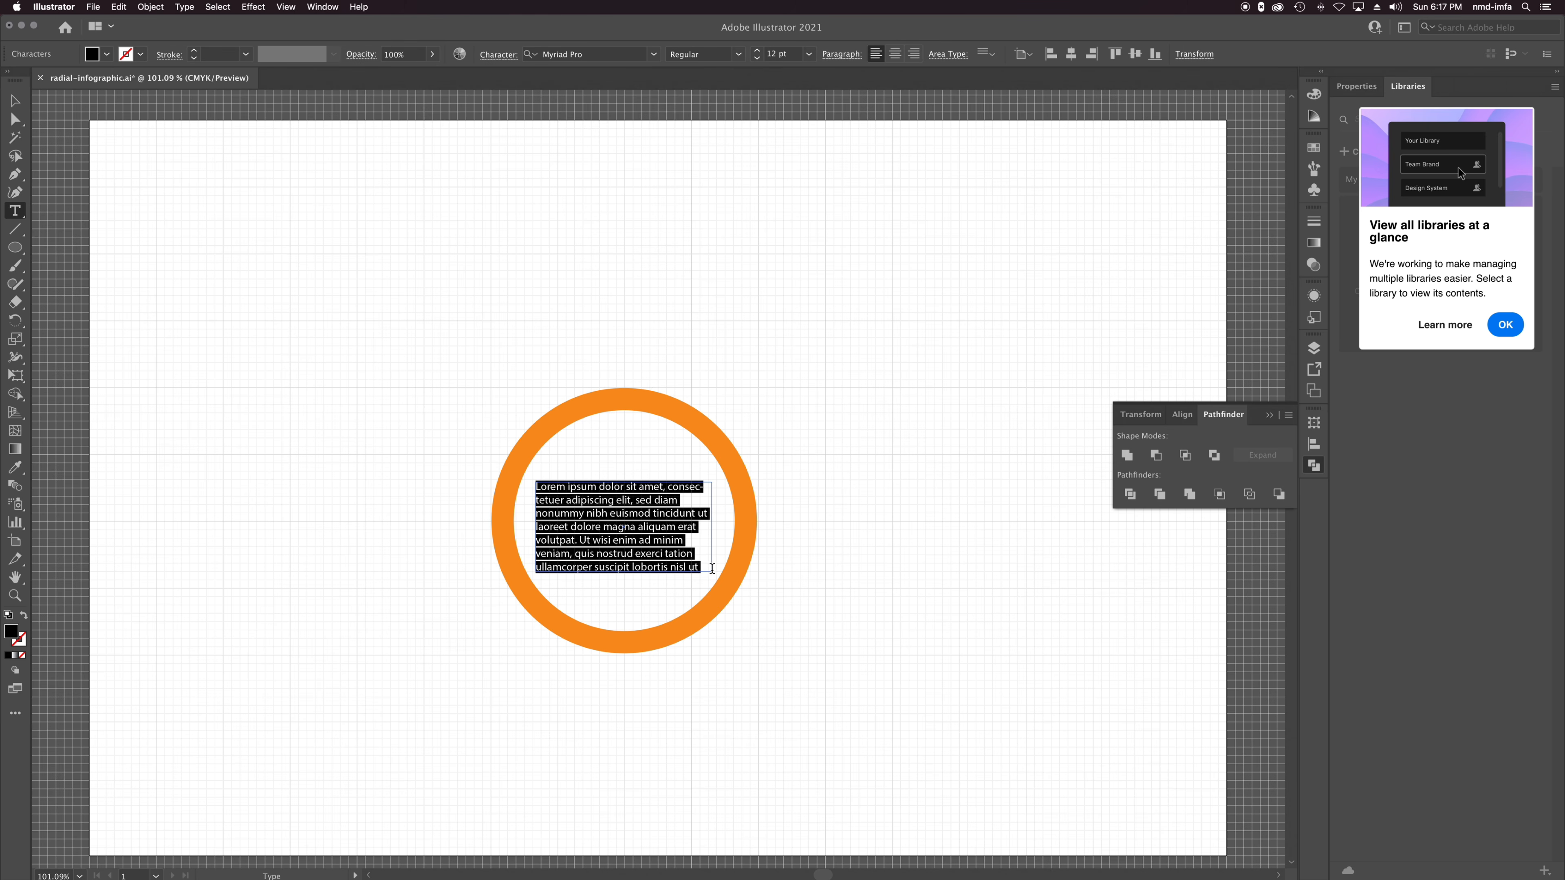
pyautogui.write("Hello HOw Are you?  I'm Fine & YOU?")
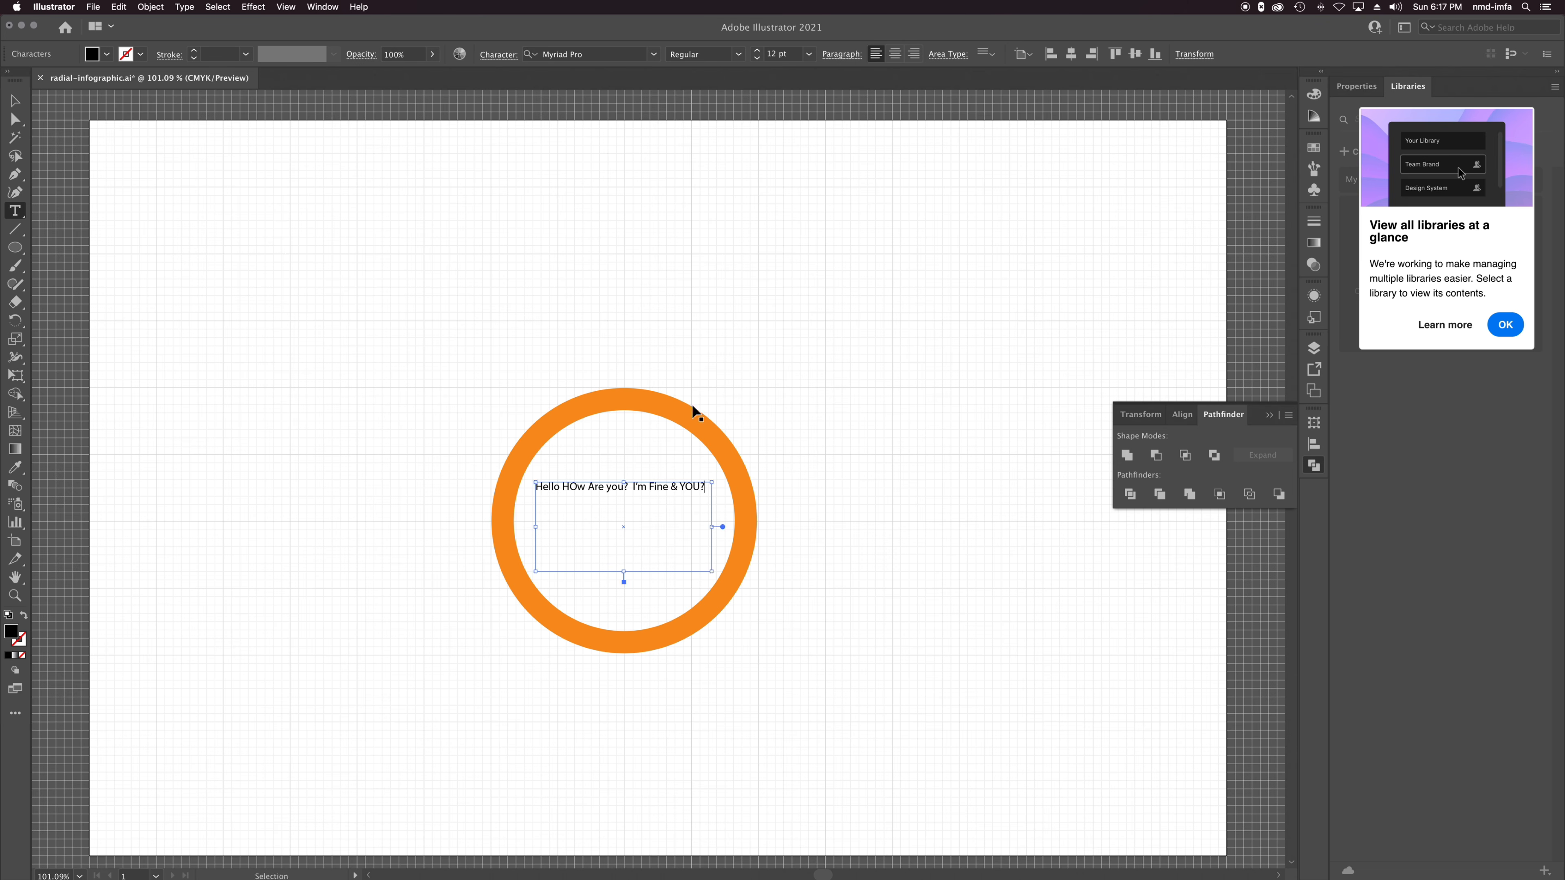
# Set all the text in the frame to 24 pt, reduce the frame's height slightly and deselect it.
pyautogui.press('super+a')
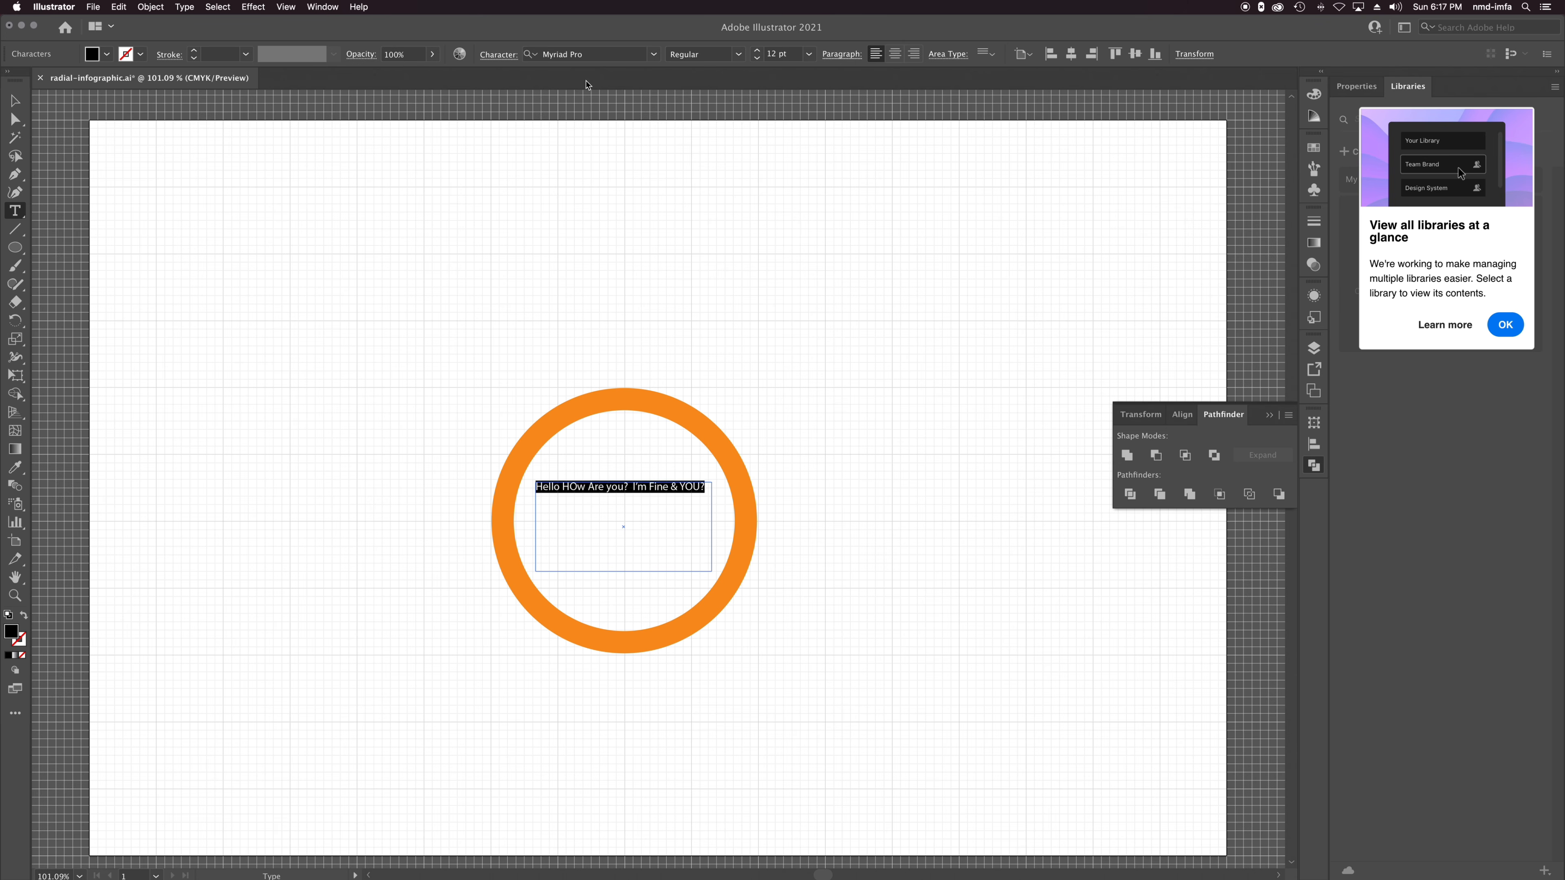
pyautogui.click(808, 55)
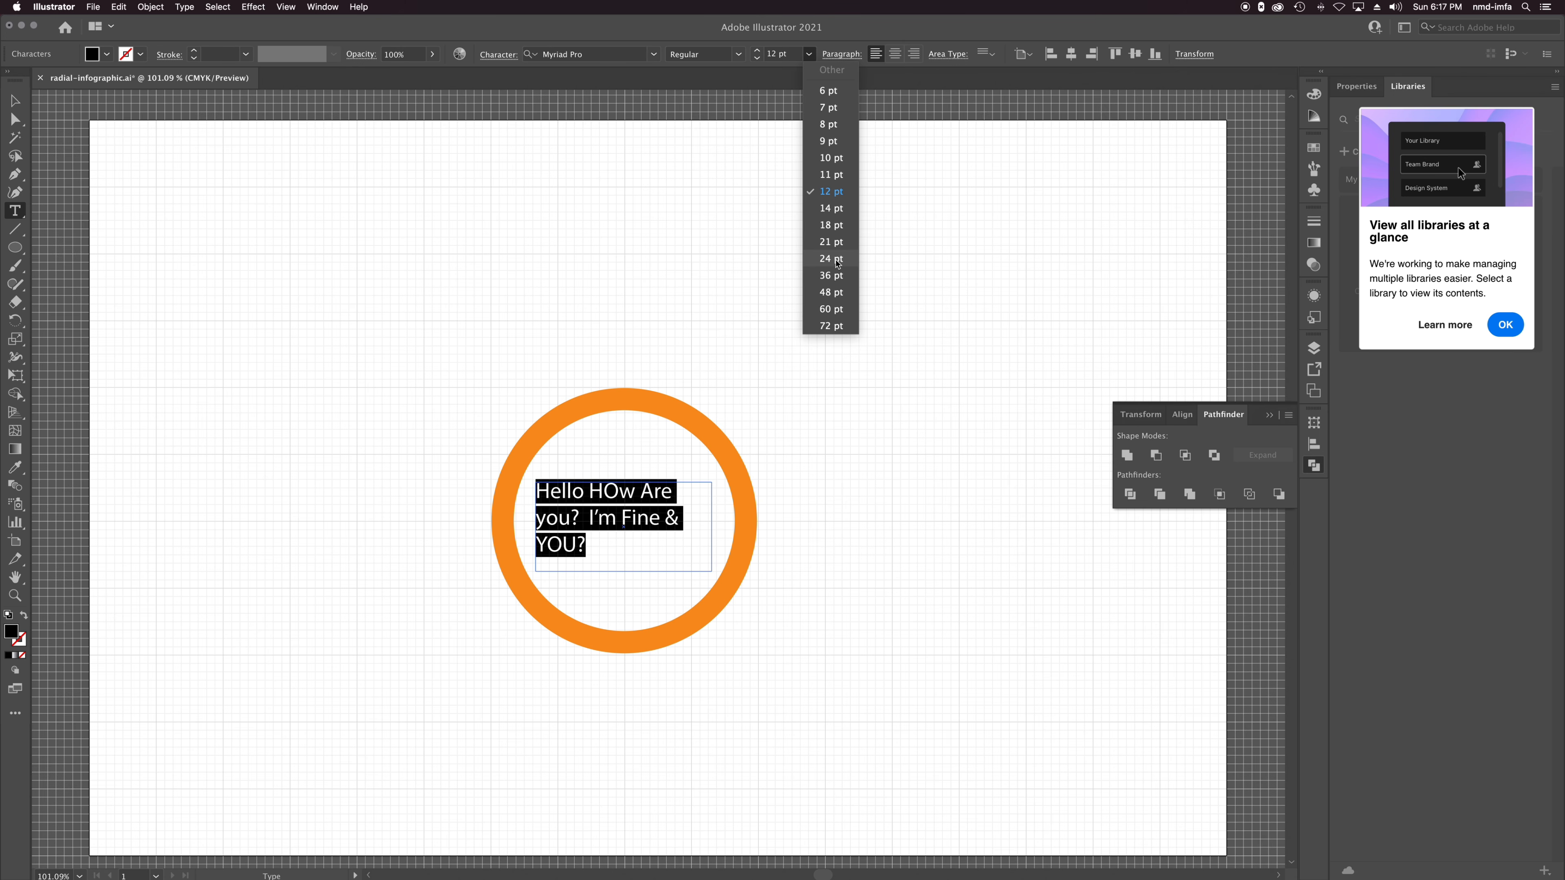
pyautogui.click(838, 259)
pyautogui.moveTo(710, 571)
pyautogui.mouseDown()
pyautogui.moveTo(673, 570)
pyautogui.moveTo(705, 585)
pyautogui.moveTo(650, 572)
pyautogui.moveTo(725, 590)
pyautogui.moveTo(700, 568)
pyautogui.moveTo(716, 563)
pyautogui.mouseUp()
pyautogui.press('super+shift+a')
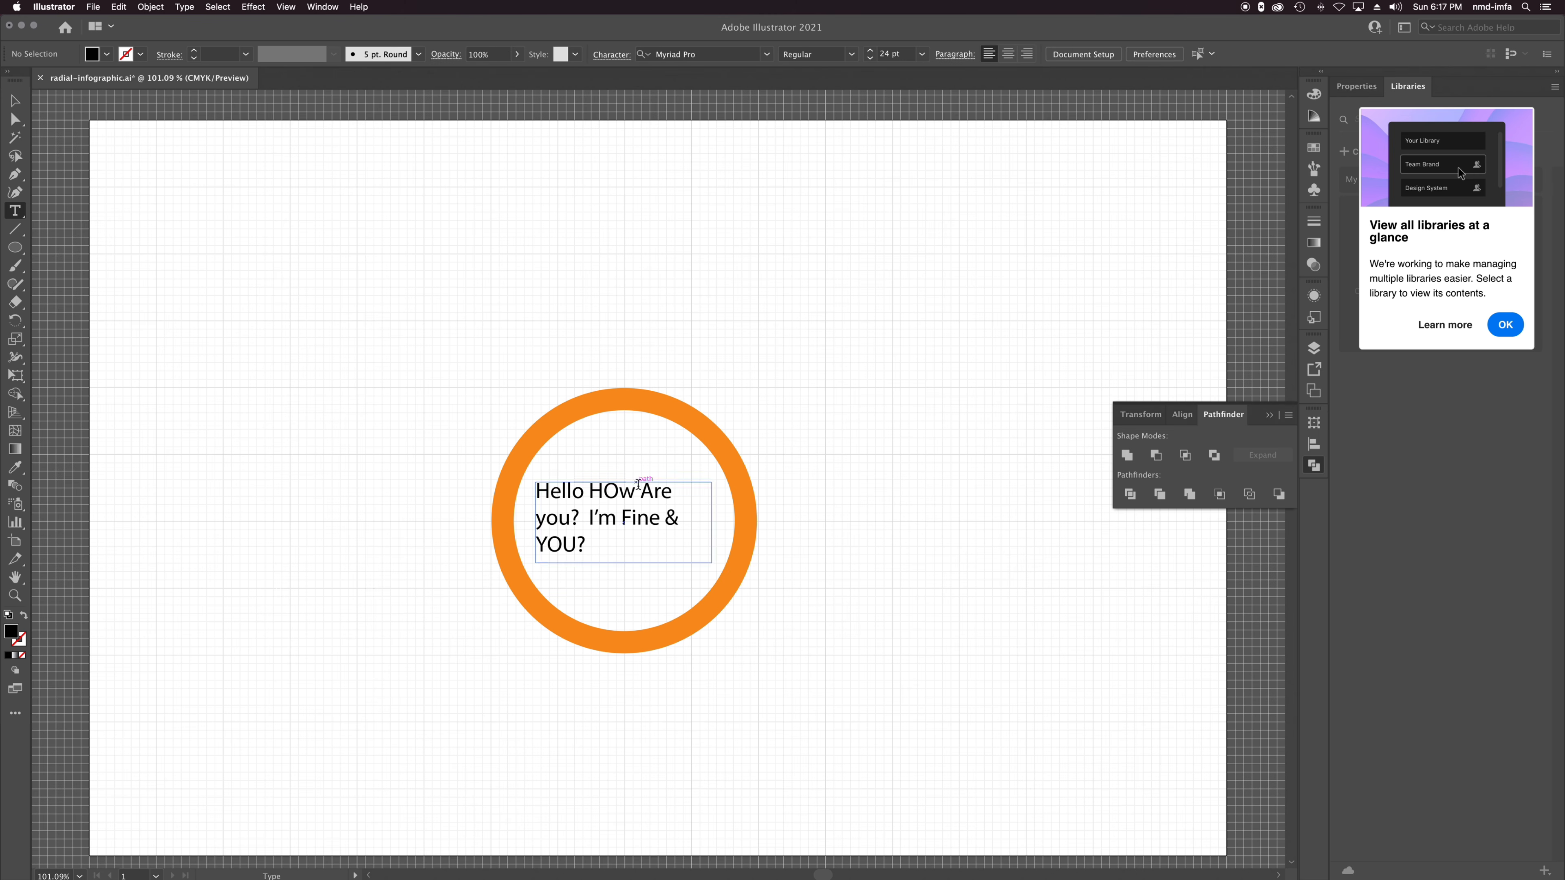
# Replace all the text in the frame inside the ring with "Climate Change".
pyautogui.click(625, 515)
pyautogui.press('super+a')
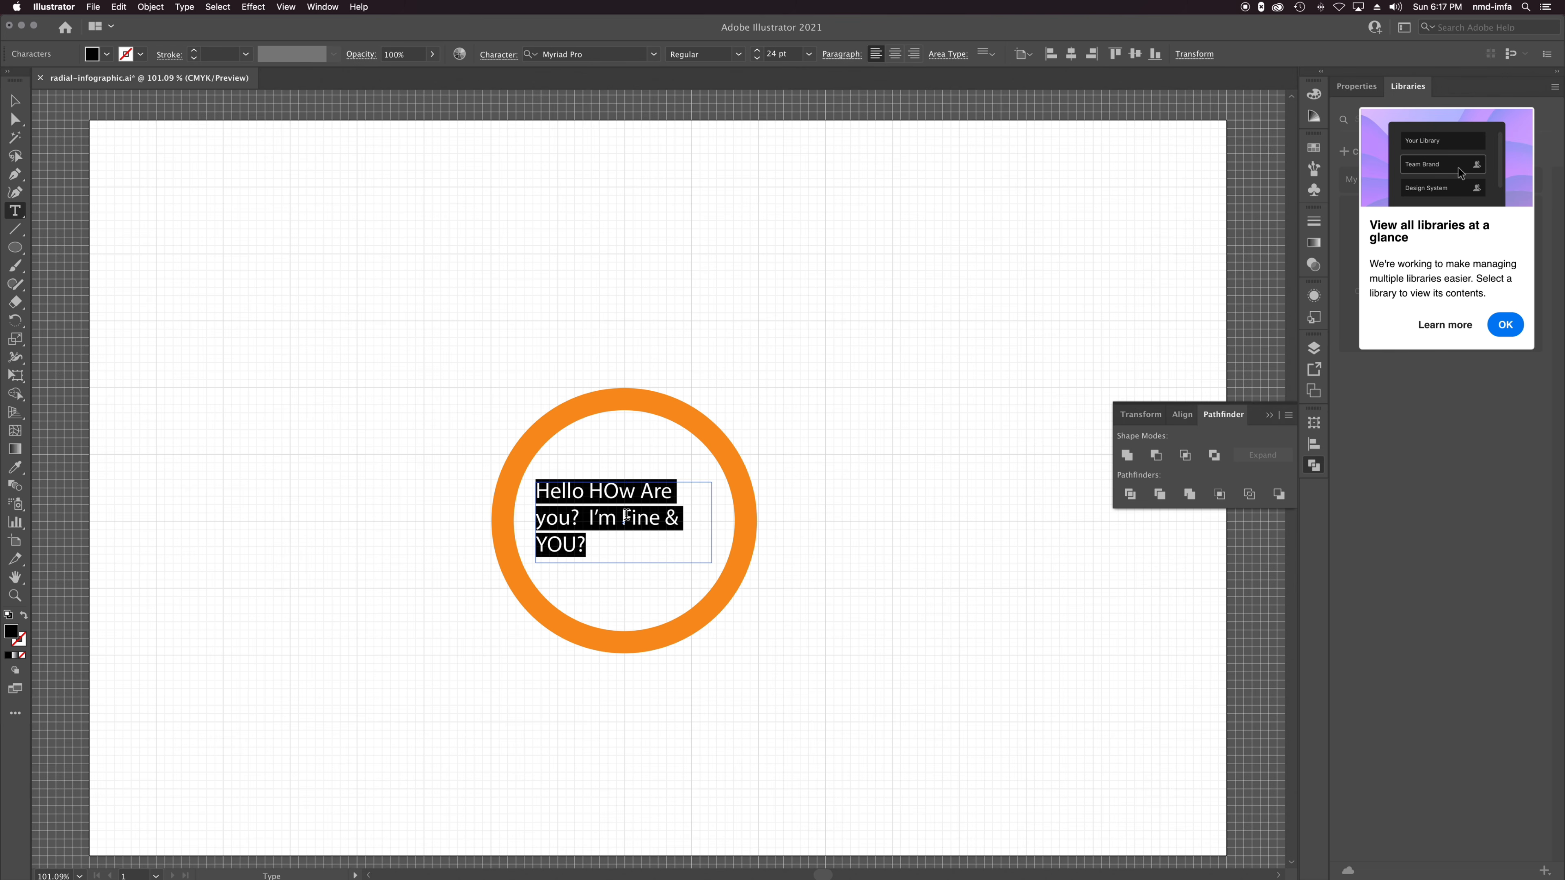
pyautogui.write('Climate ')
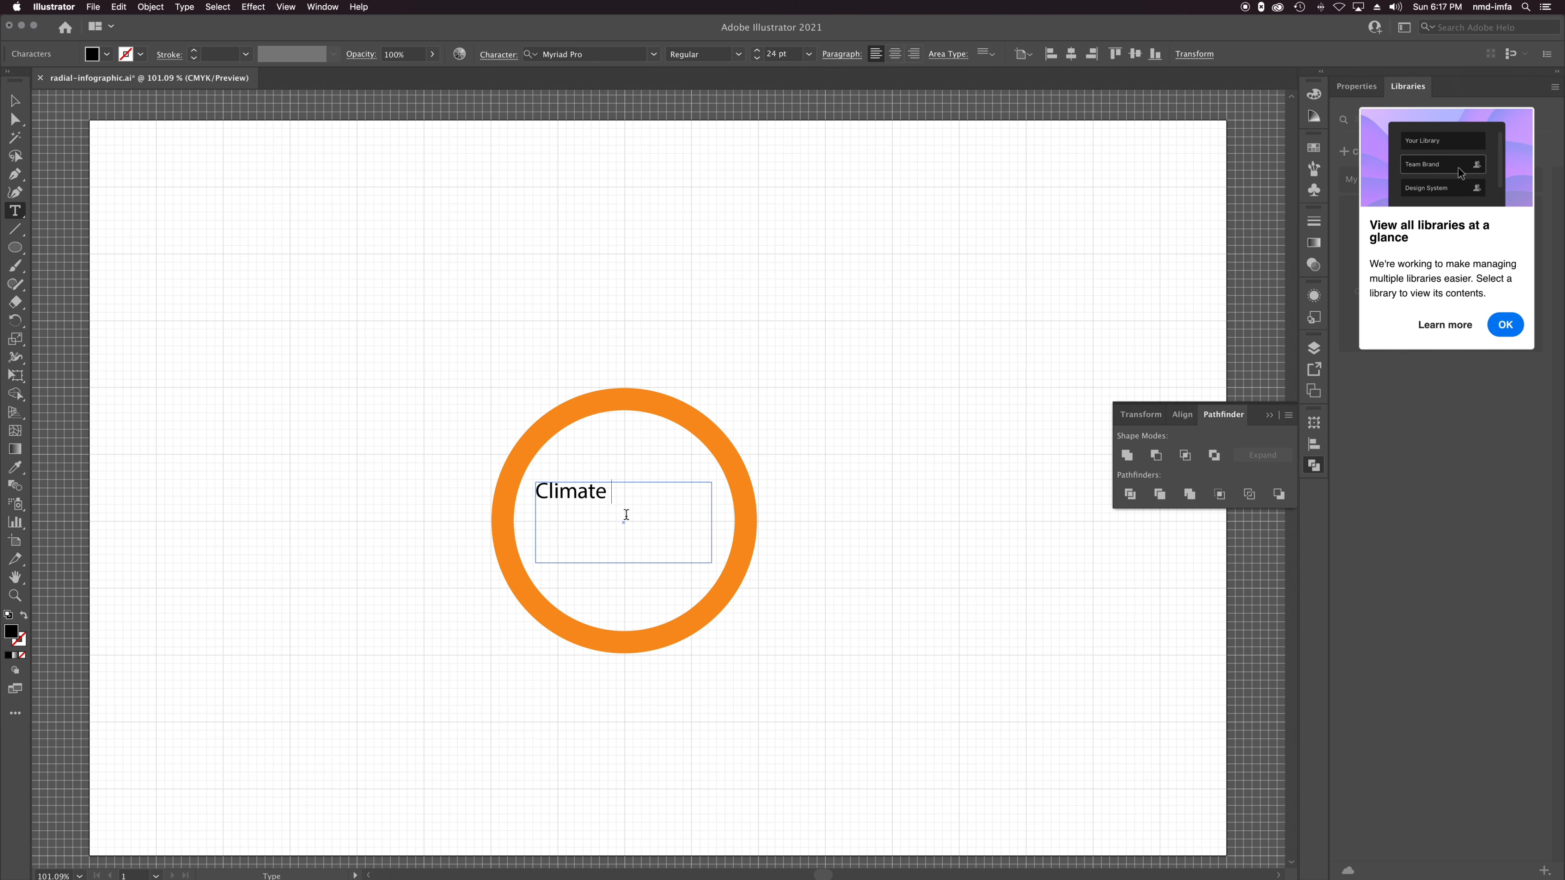
pyautogui.write('Change')
# Change the font of the whole "Climate Change" text to Impact.
pyautogui.press('super+a')
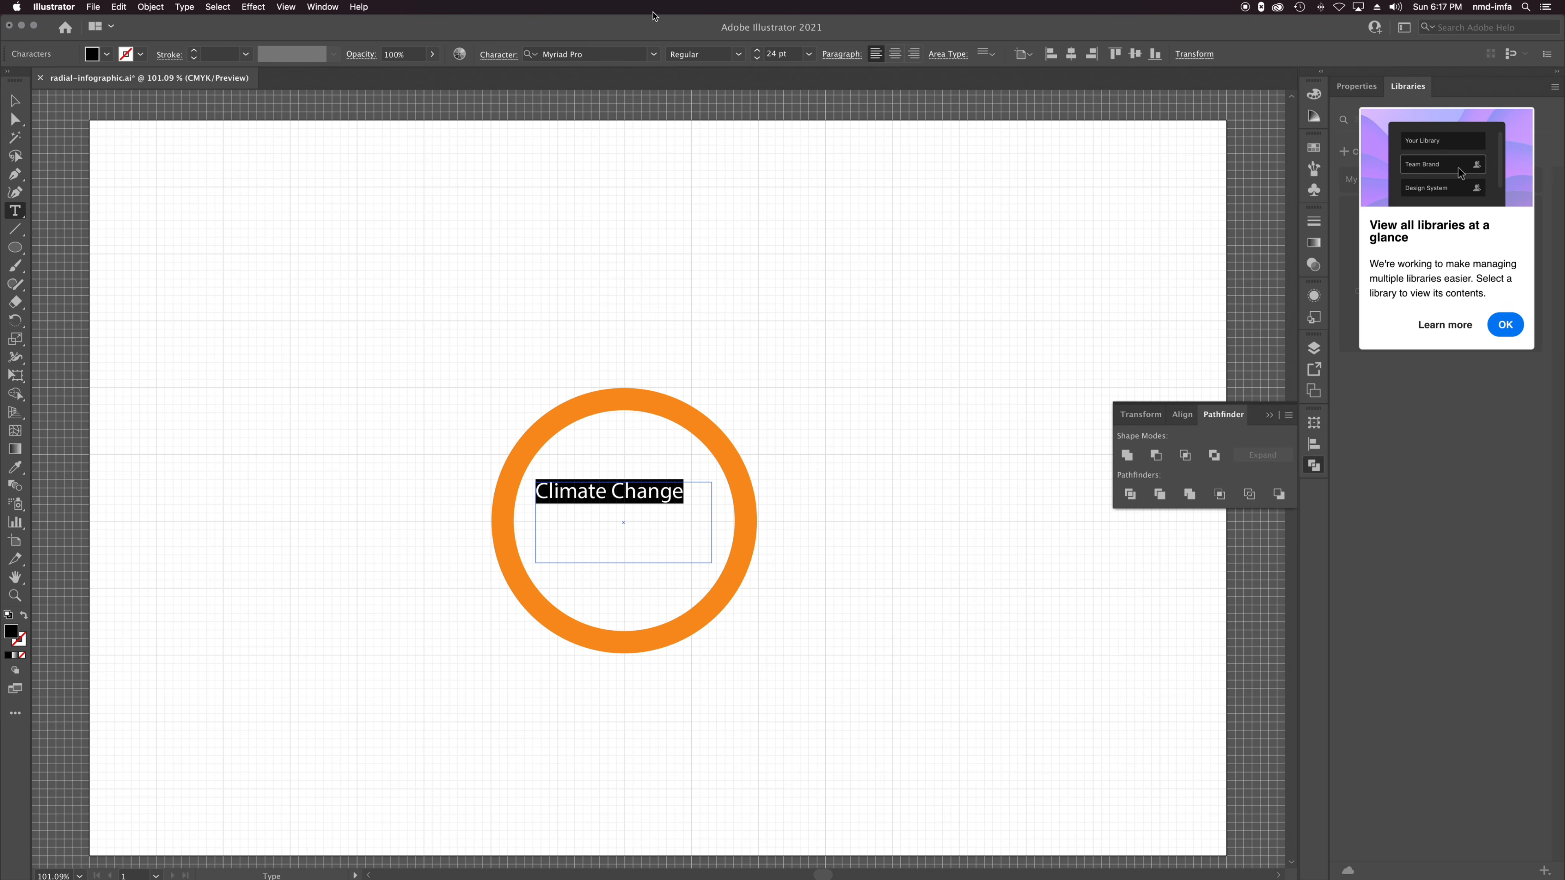
pyautogui.click(659, 54)
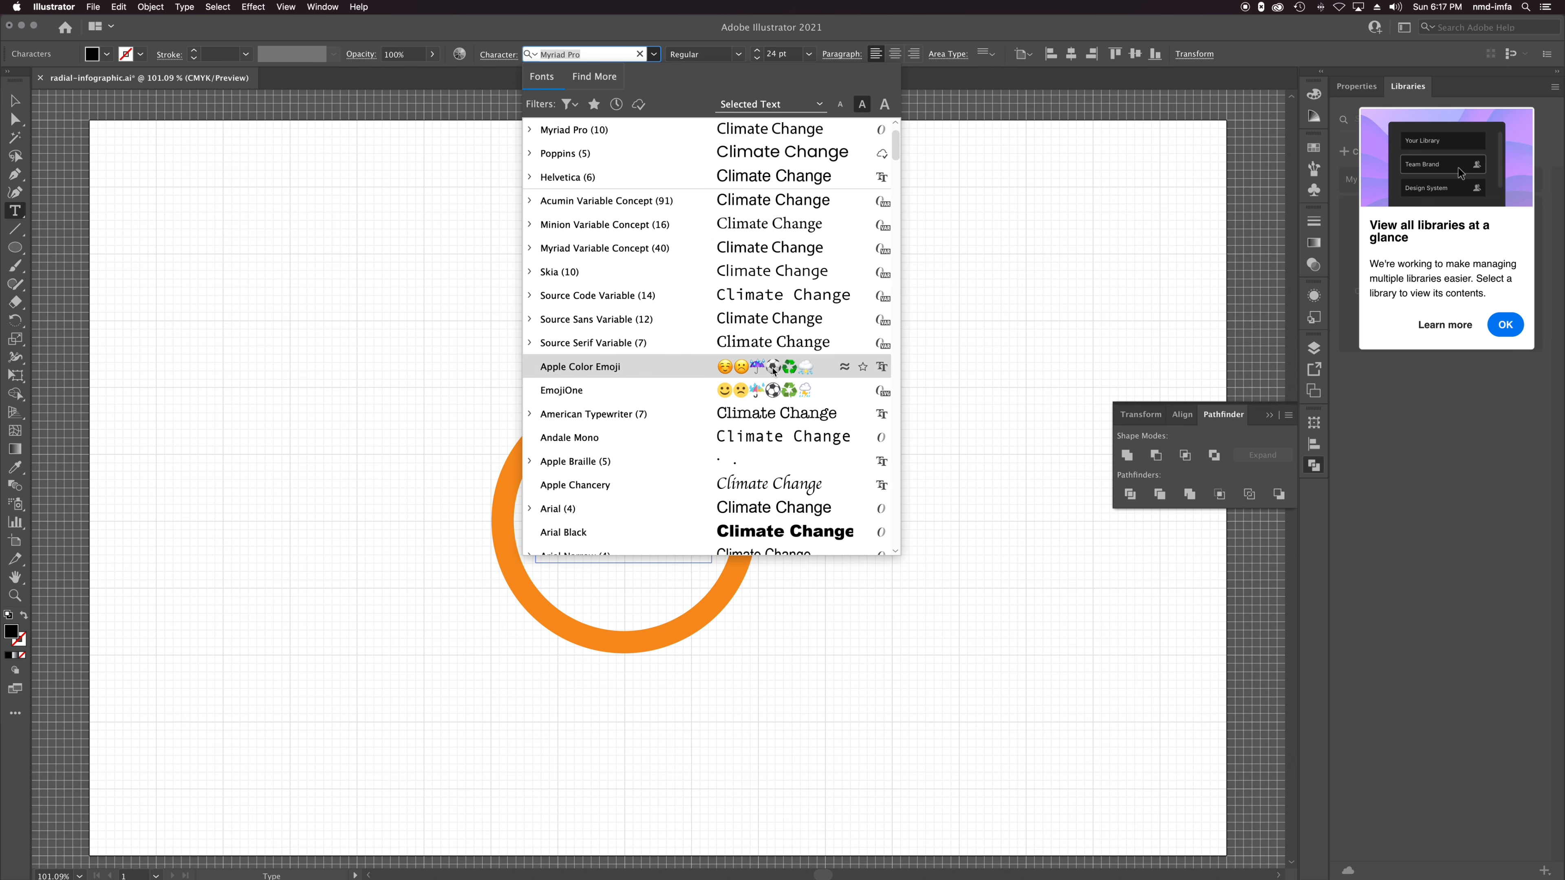
pyautogui.scroll(1, 773, 370)
pyautogui.scroll(-15, 774, 370)
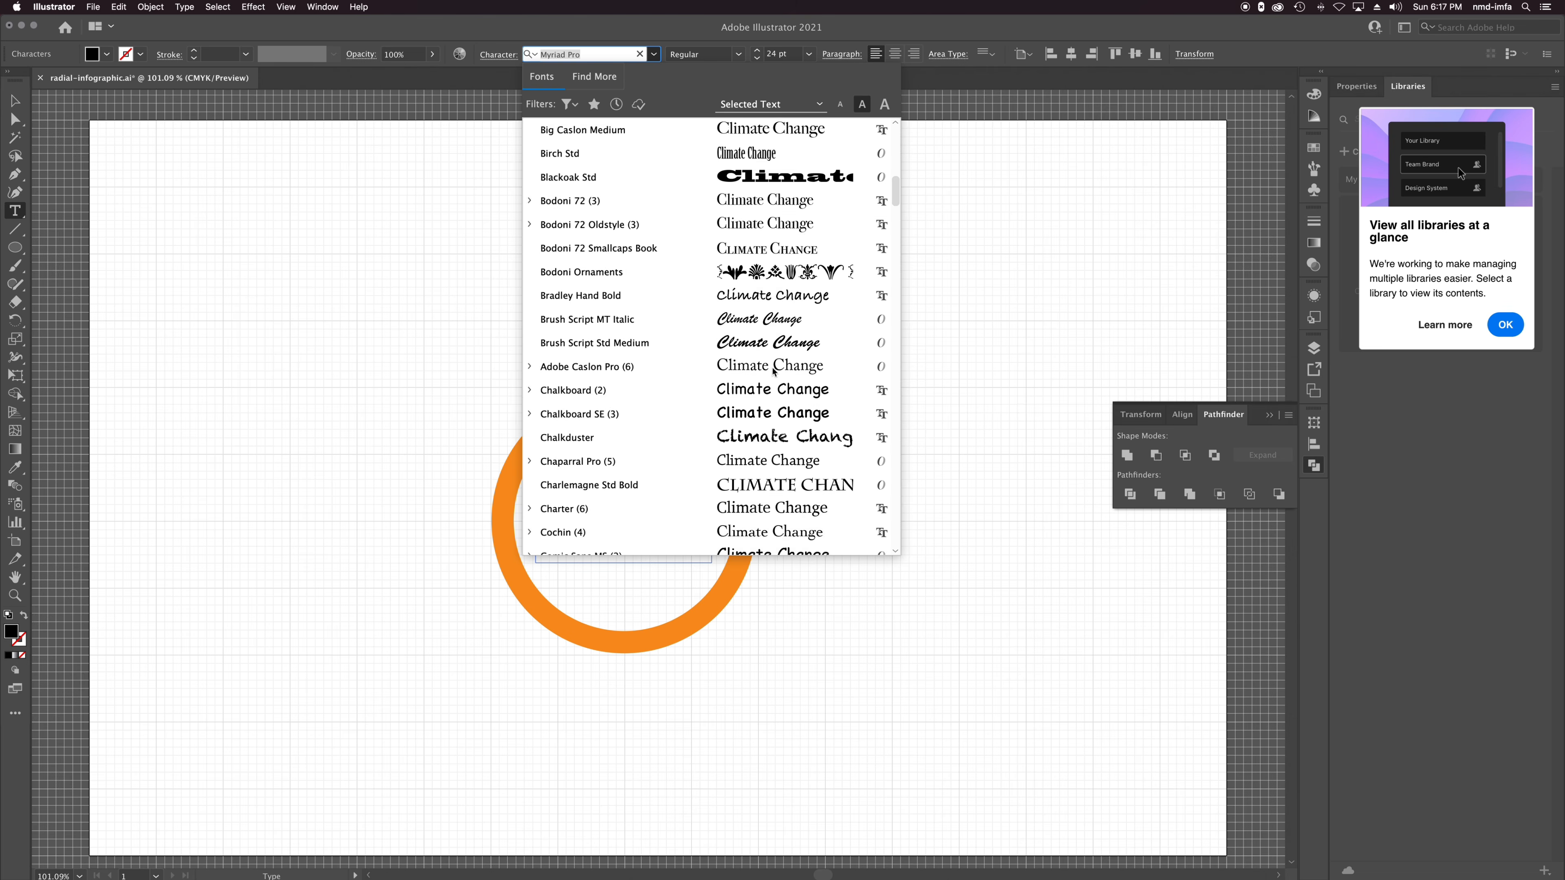
pyautogui.scroll(-2, 774, 370)
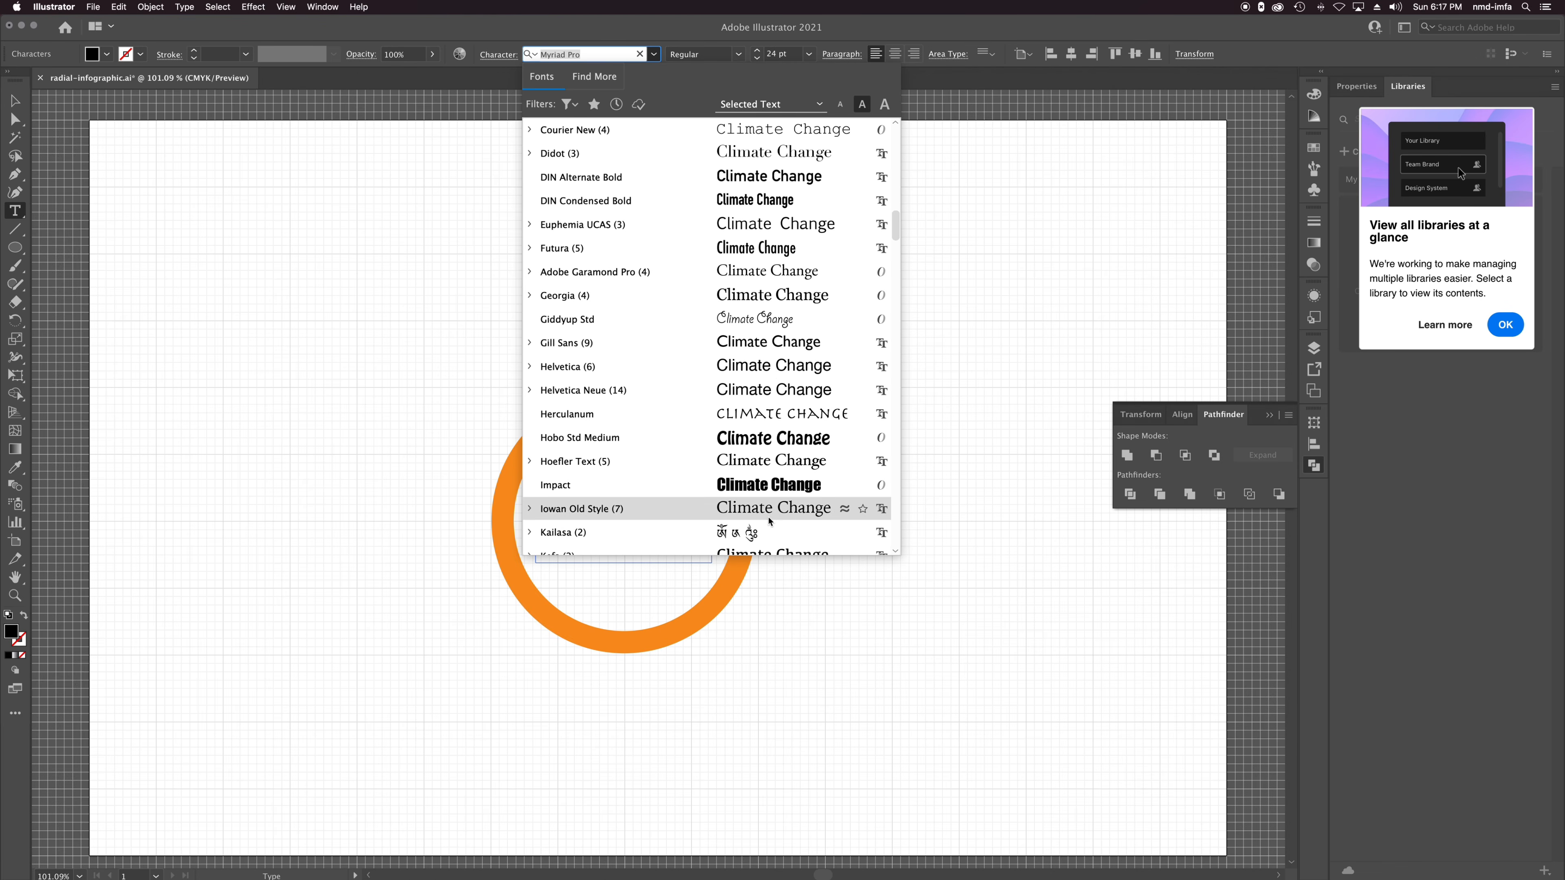
pyautogui.click(792, 487)
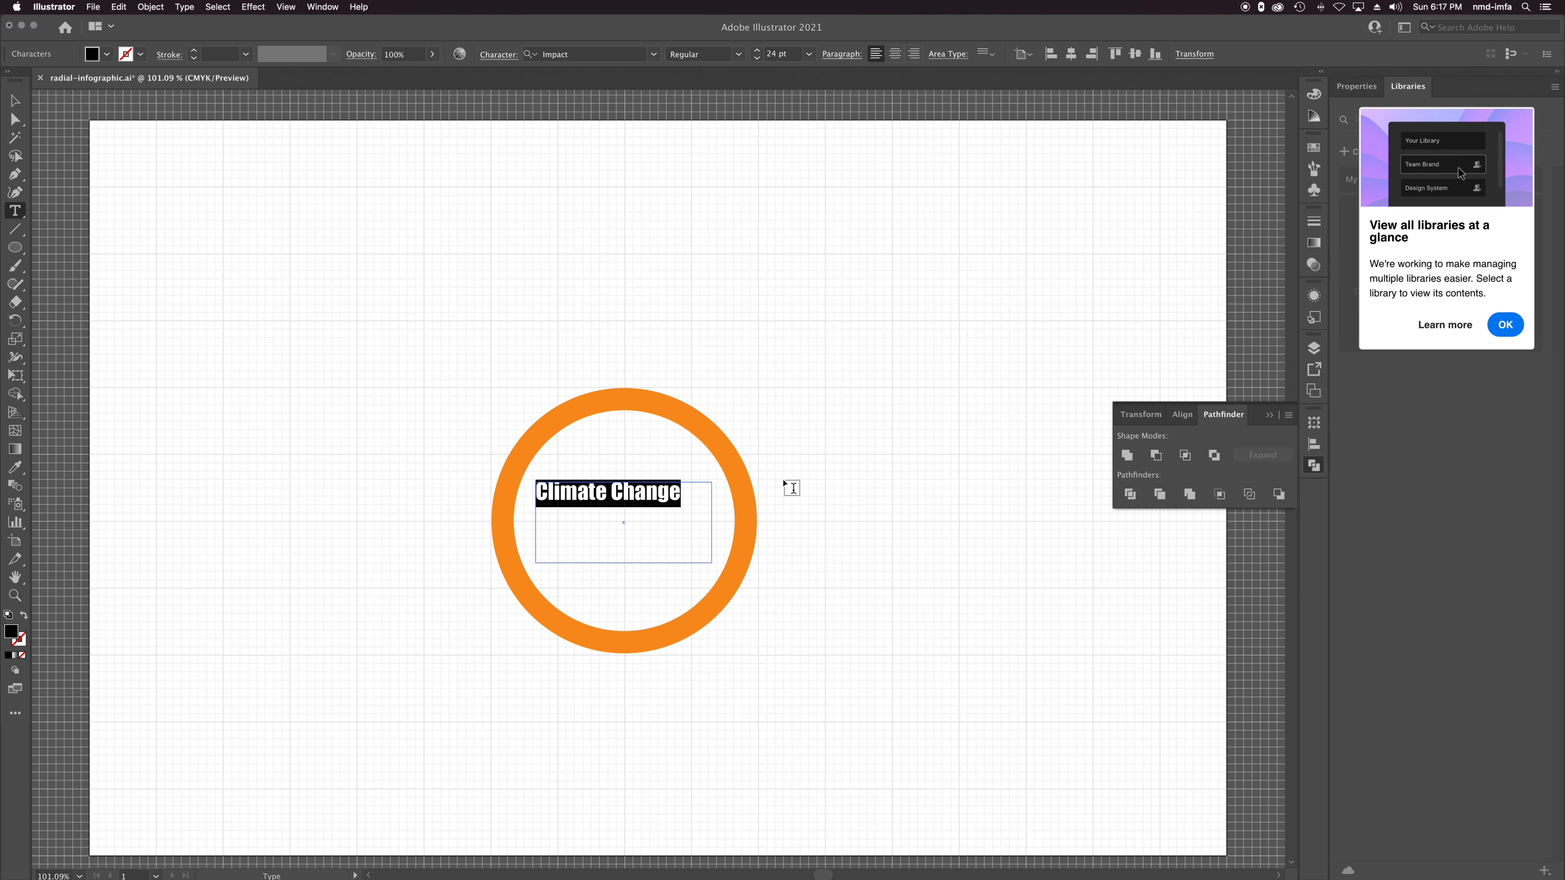
# Break "Climate Change" into two lines after "Climate" and centre-align both lines.
pyautogui.click(613, 498)
pyautogui.press('Return')
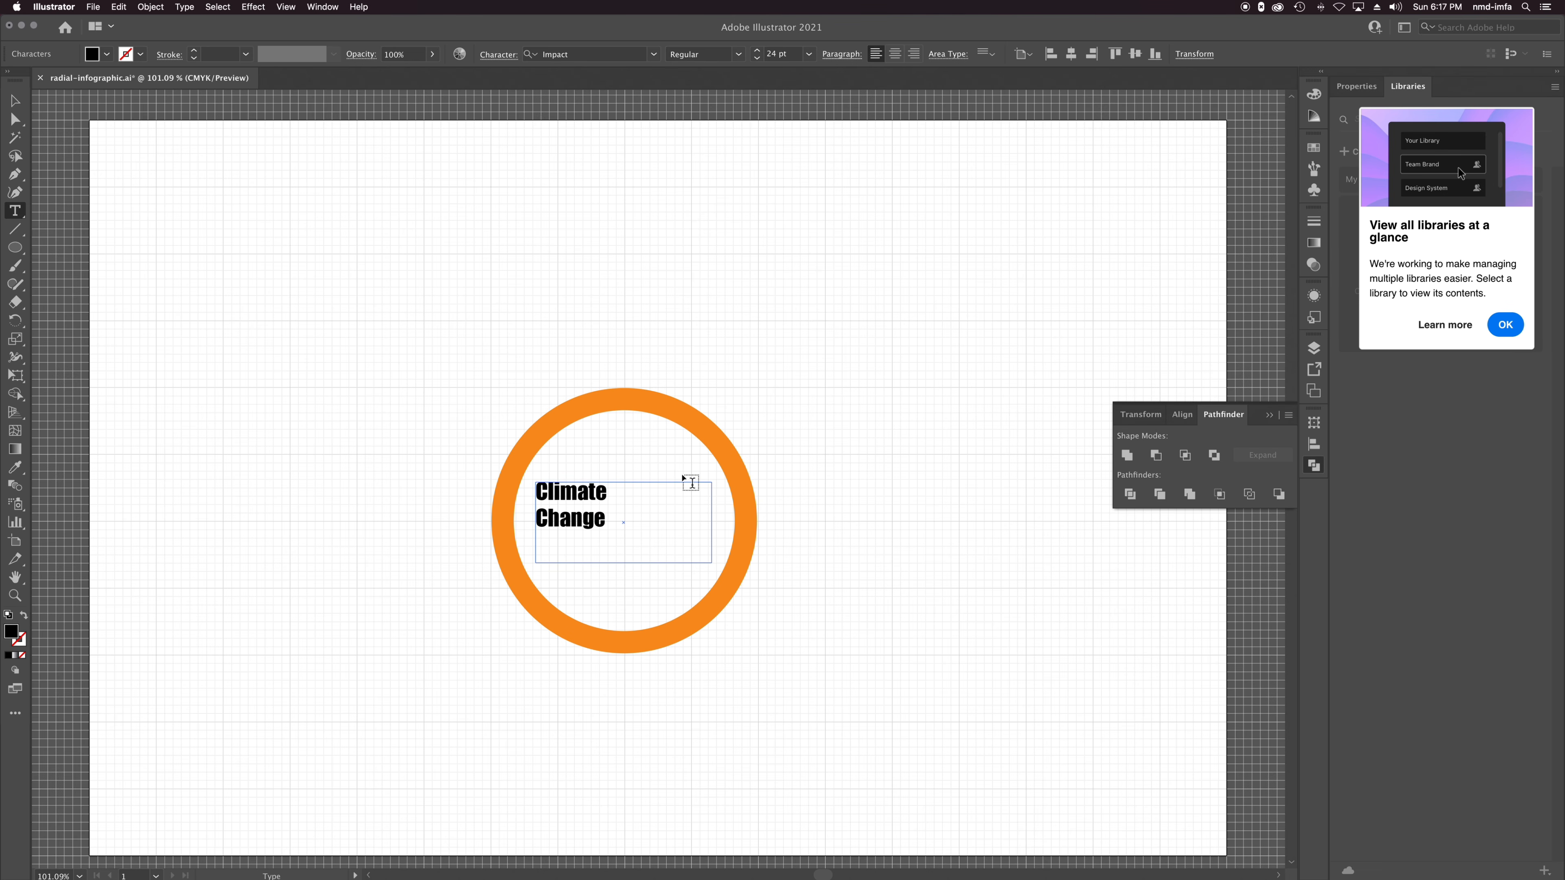
pyautogui.press('super+a')
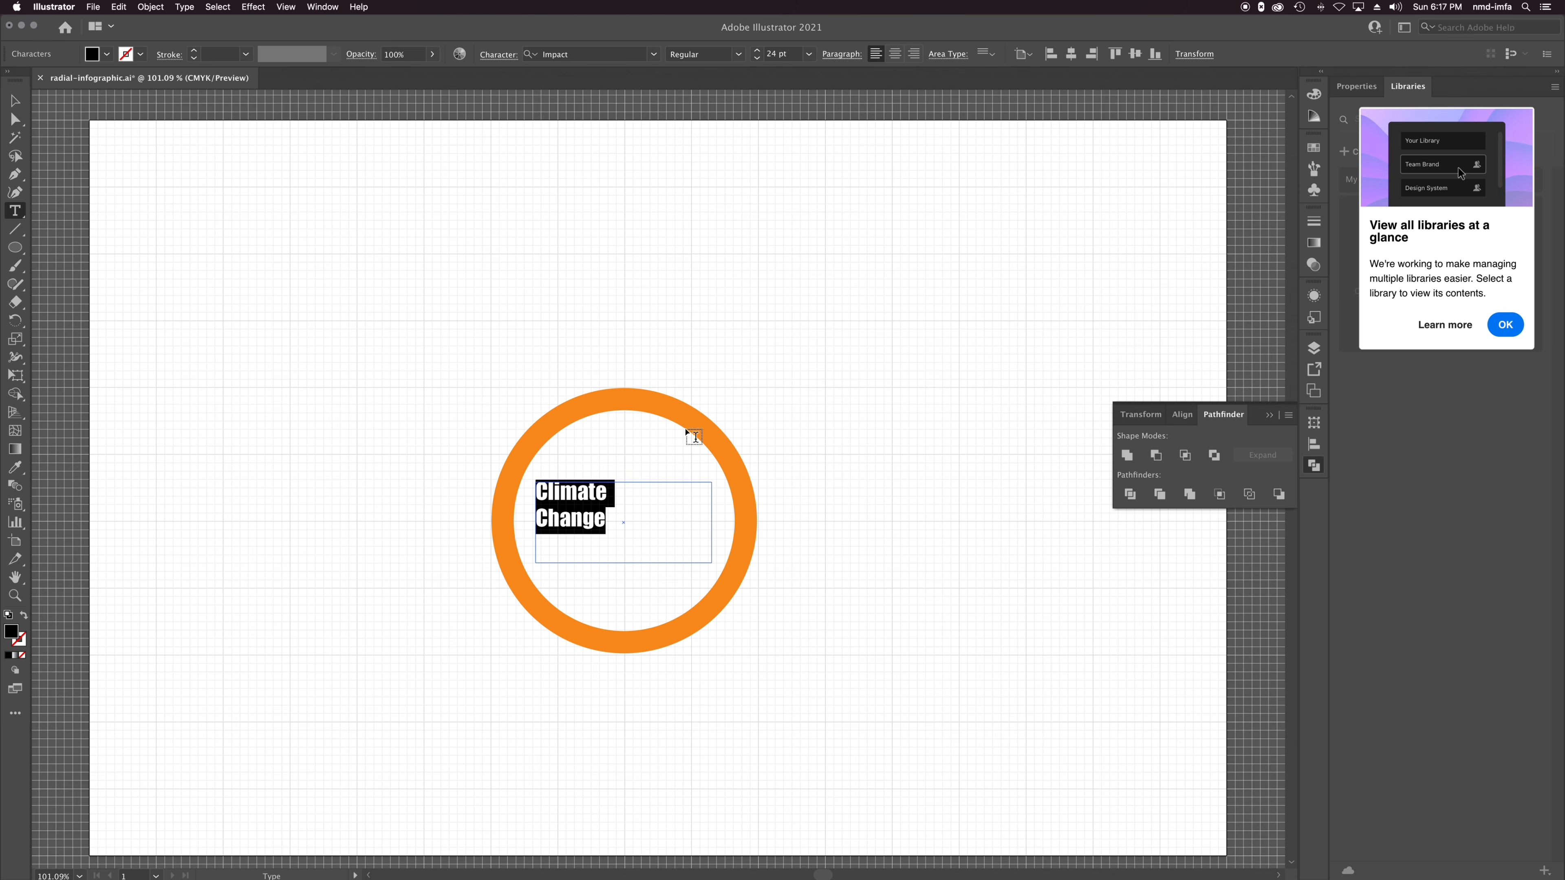
pyautogui.click(895, 54)
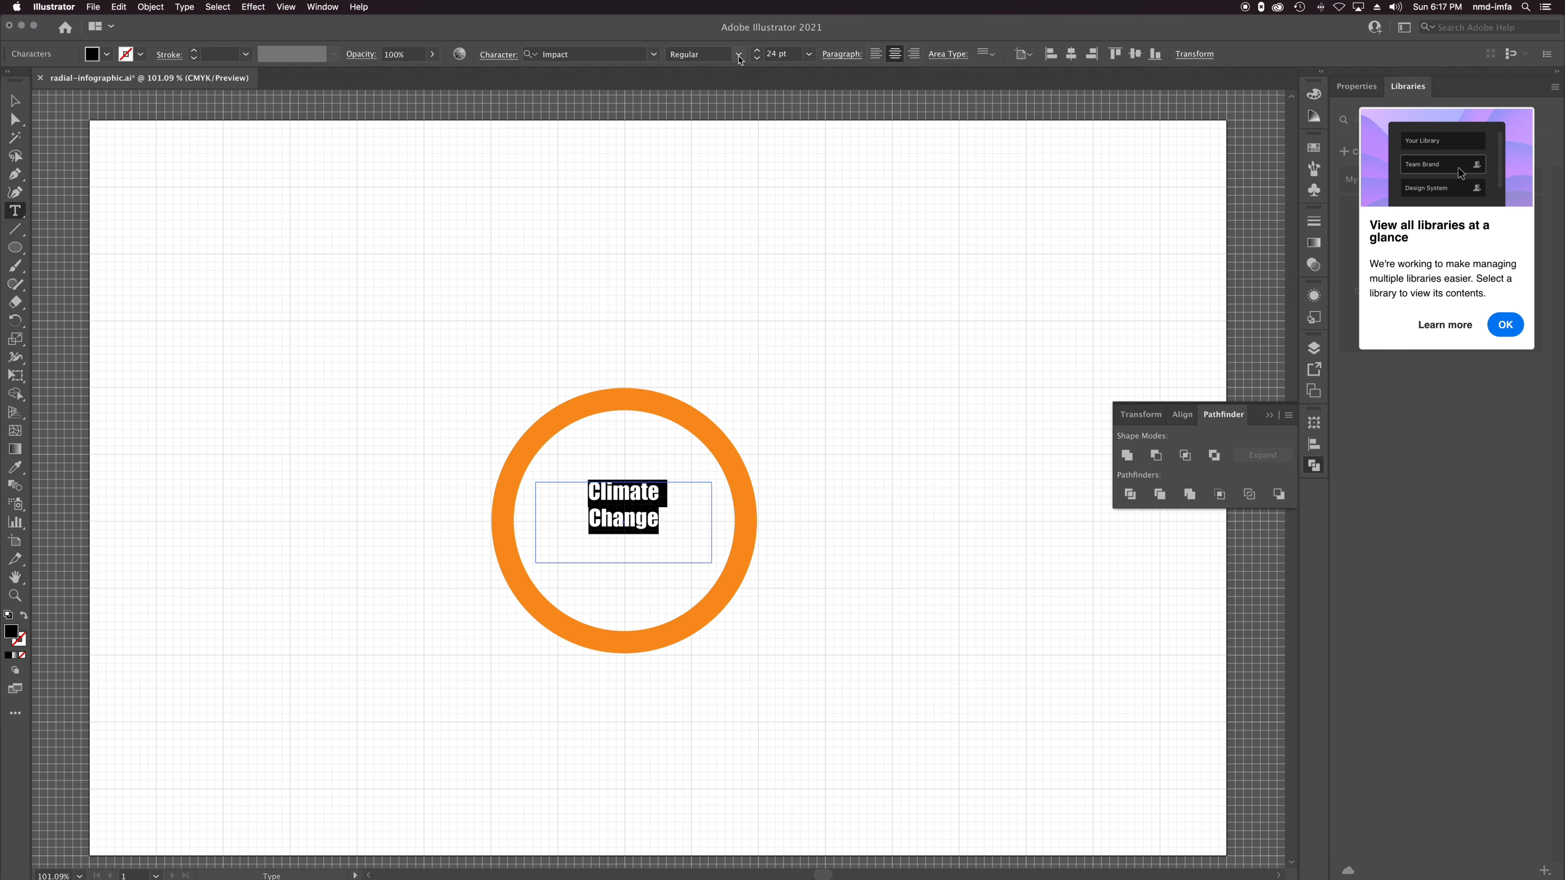
# Set the "Climate Change" text to 36 pt and fit its frame closely around the words in the ring's centre.
pyautogui.click(809, 54)
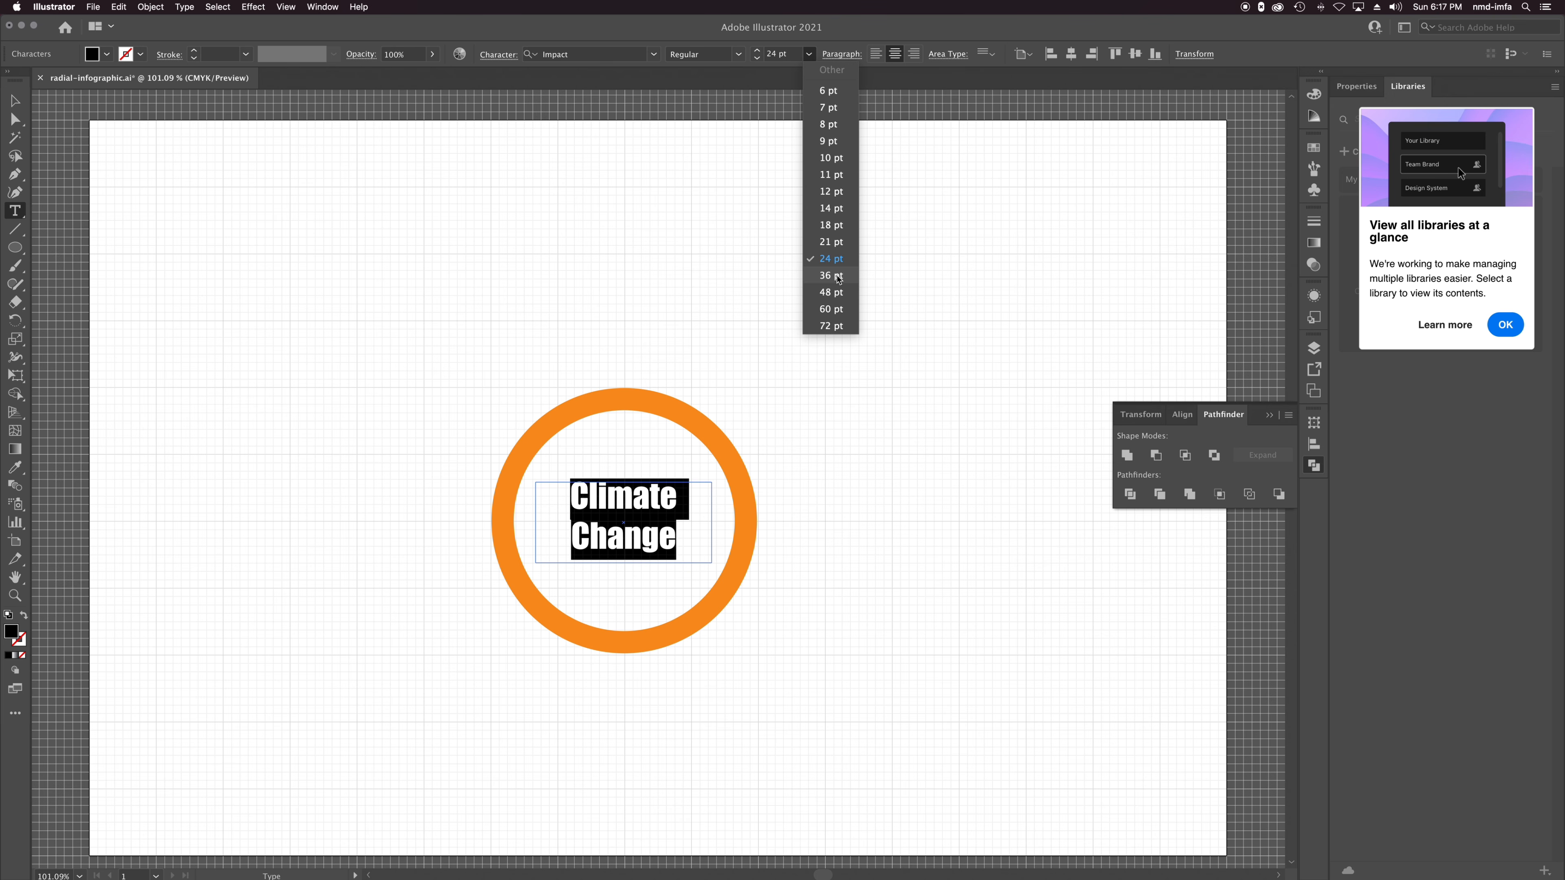
pyautogui.click(838, 278)
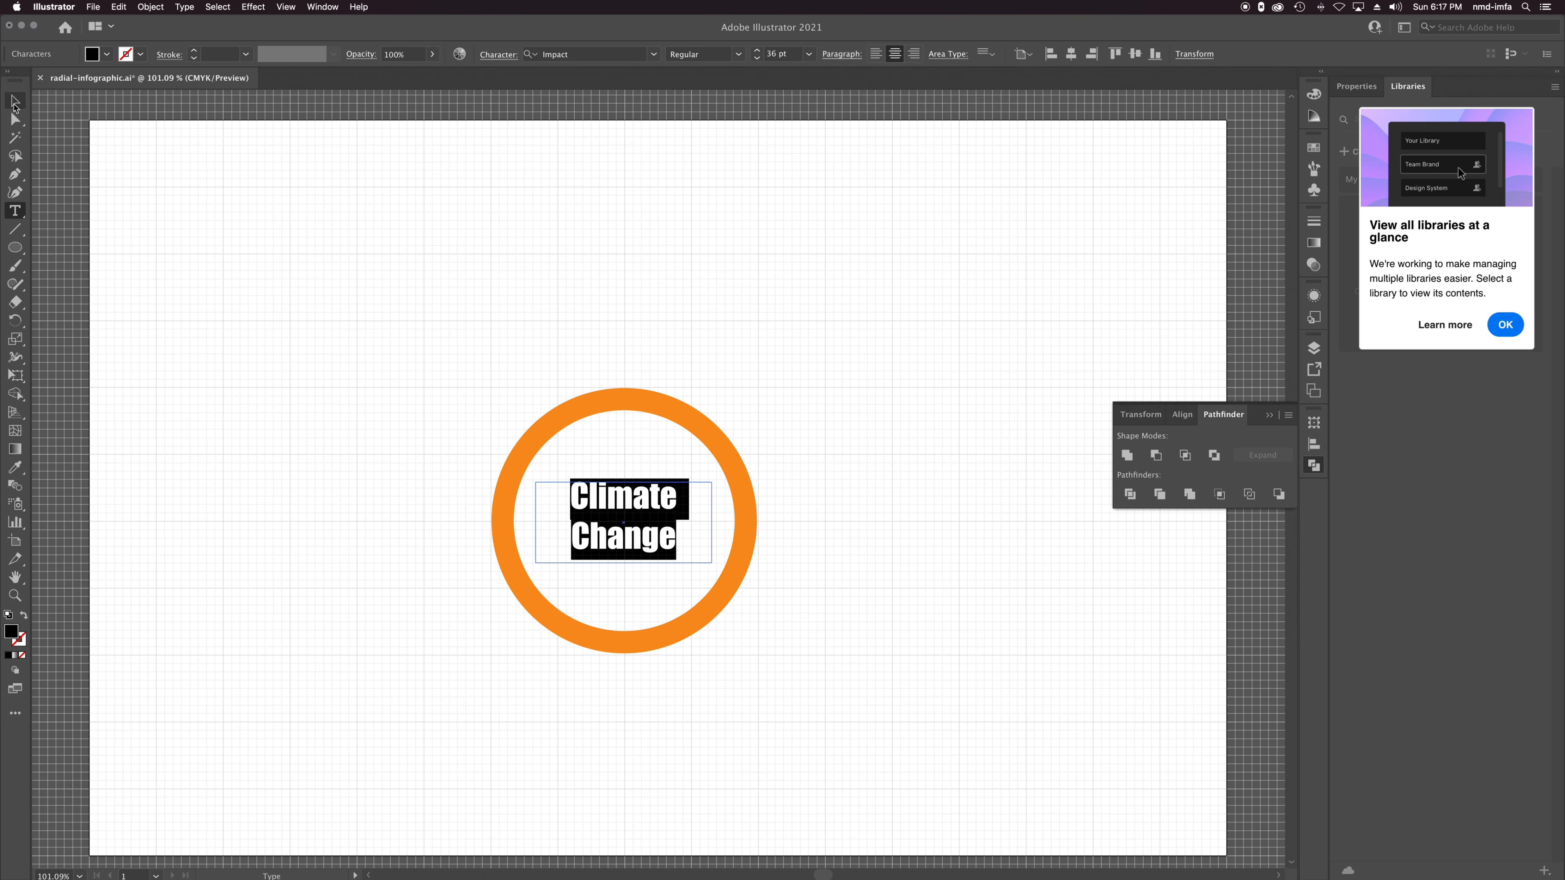
pyautogui.click(15, 104)
pyautogui.moveTo(714, 567); pyautogui.dragTo(670, 550)
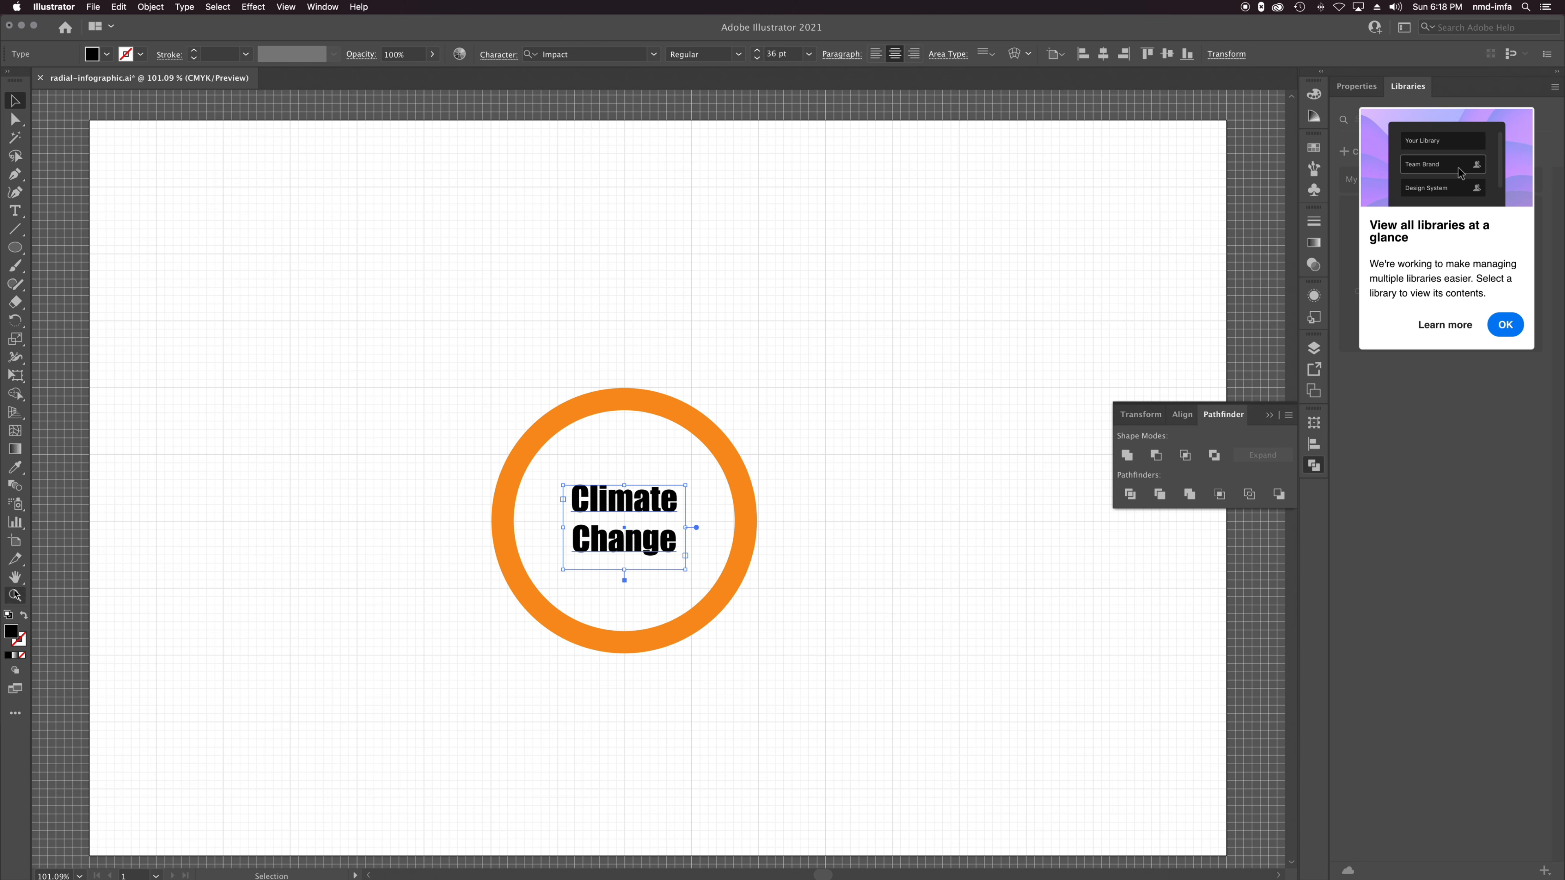
# Fill the "Climate Change" text with the orange-red swatch C=0 M=80 Y=95 K=0, leaving the swatch definitions unedited.
pyautogui.click(107, 54)
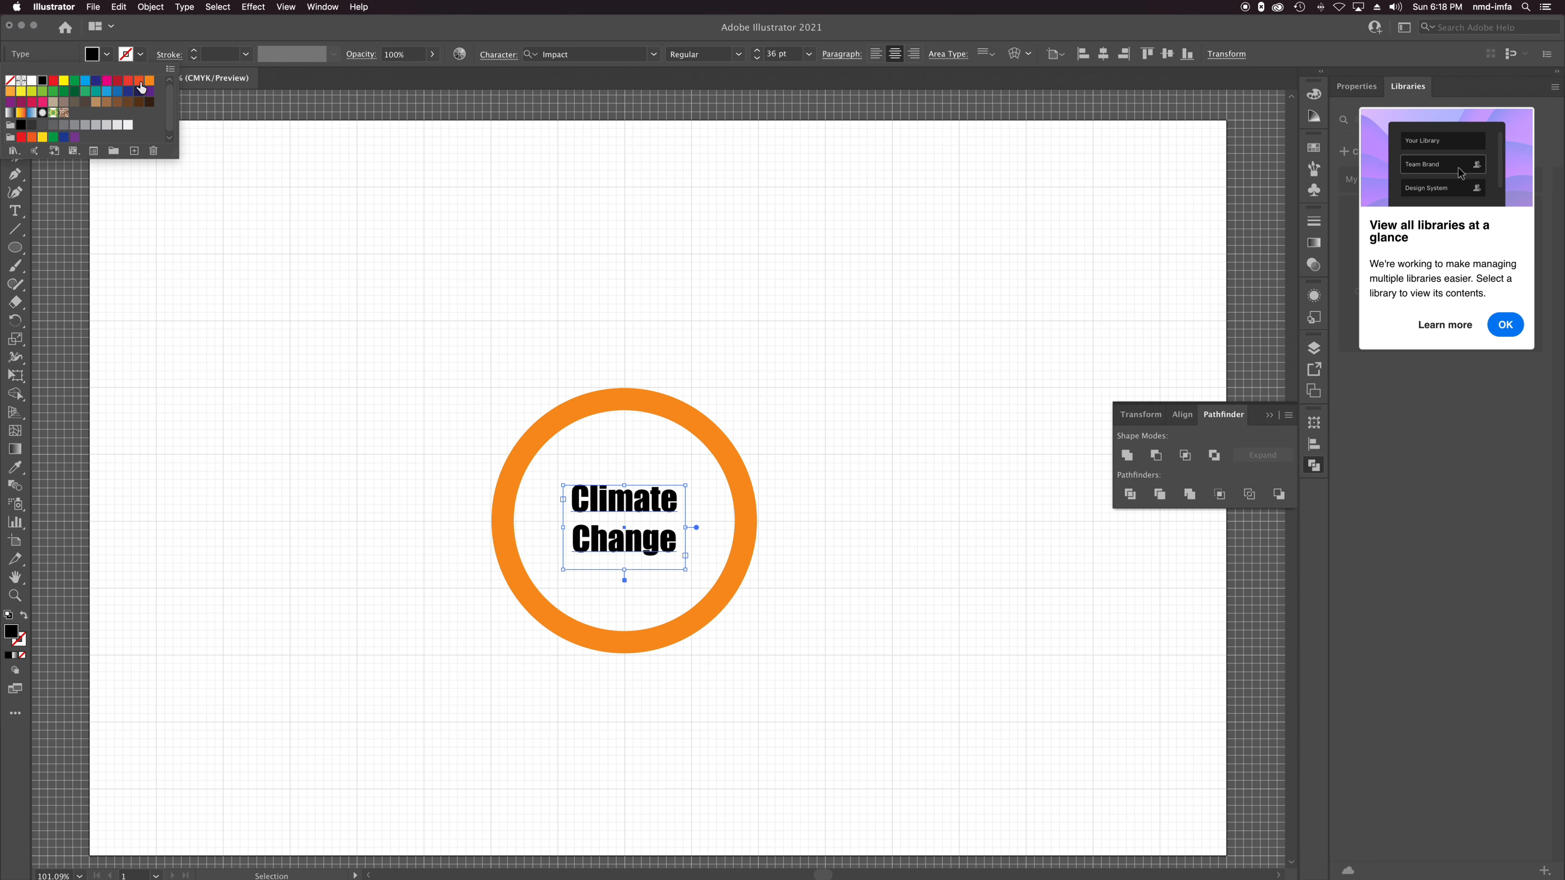
pyautogui.click(138, 82)
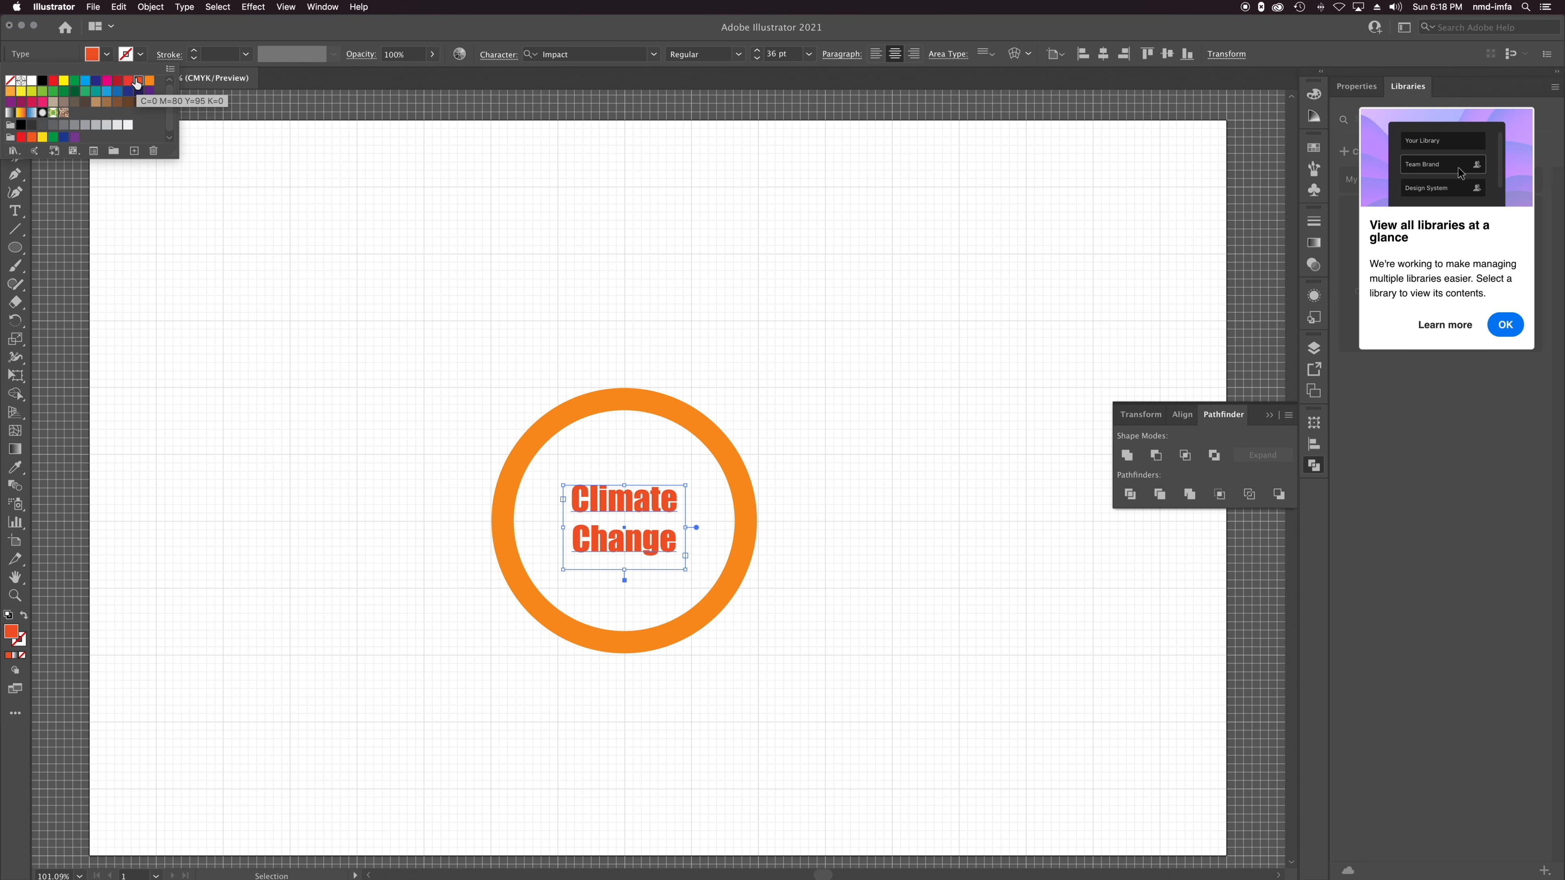
pyautogui.click(129, 82)
pyautogui.doubleClick(129, 82)
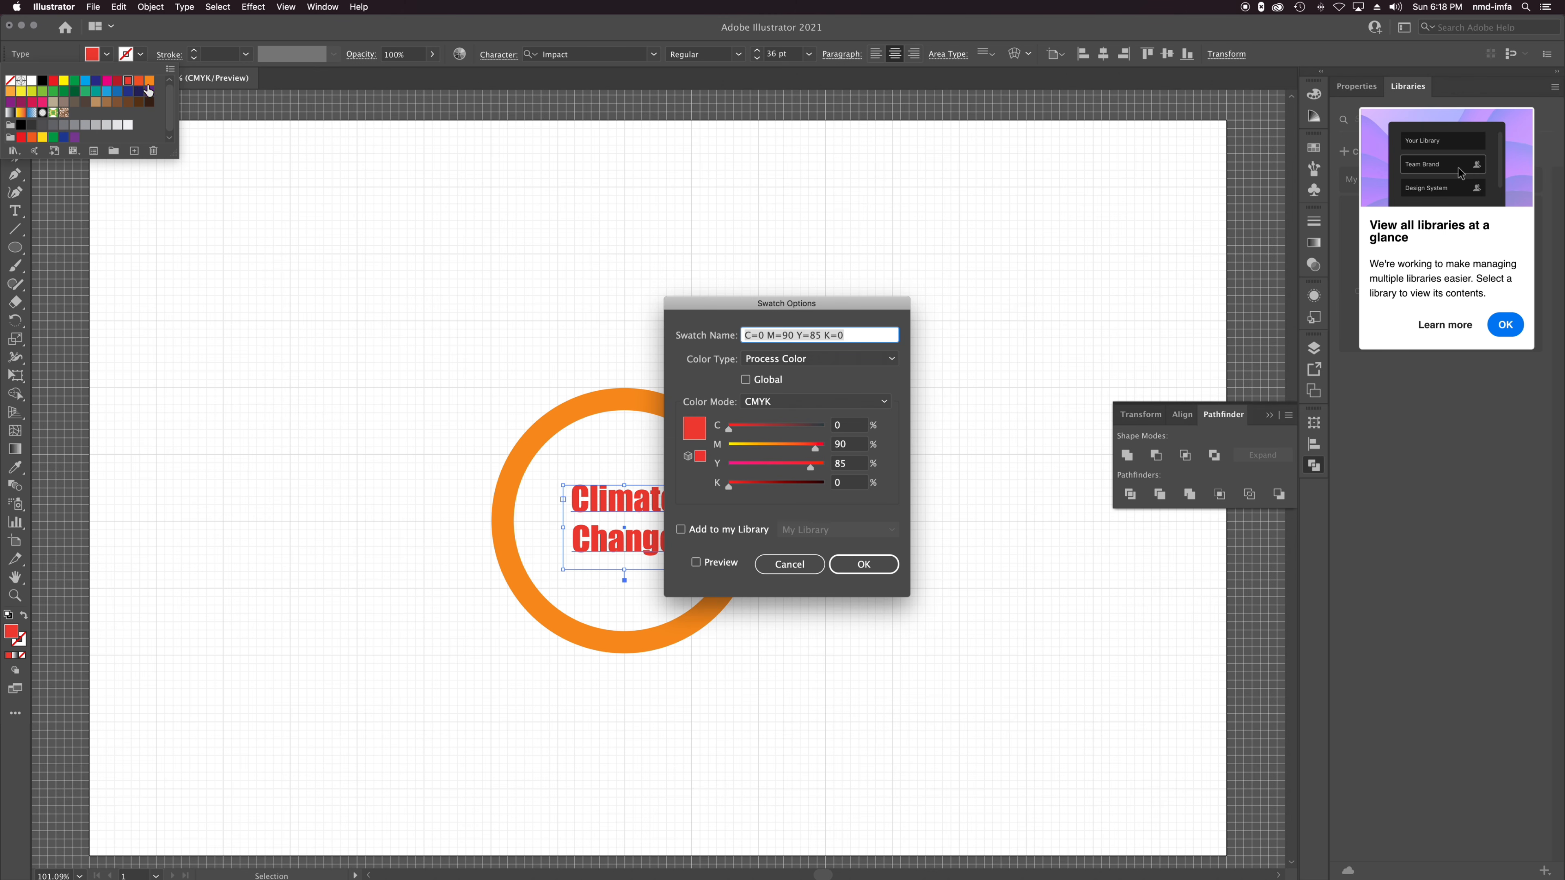
pyautogui.click(769, 566)
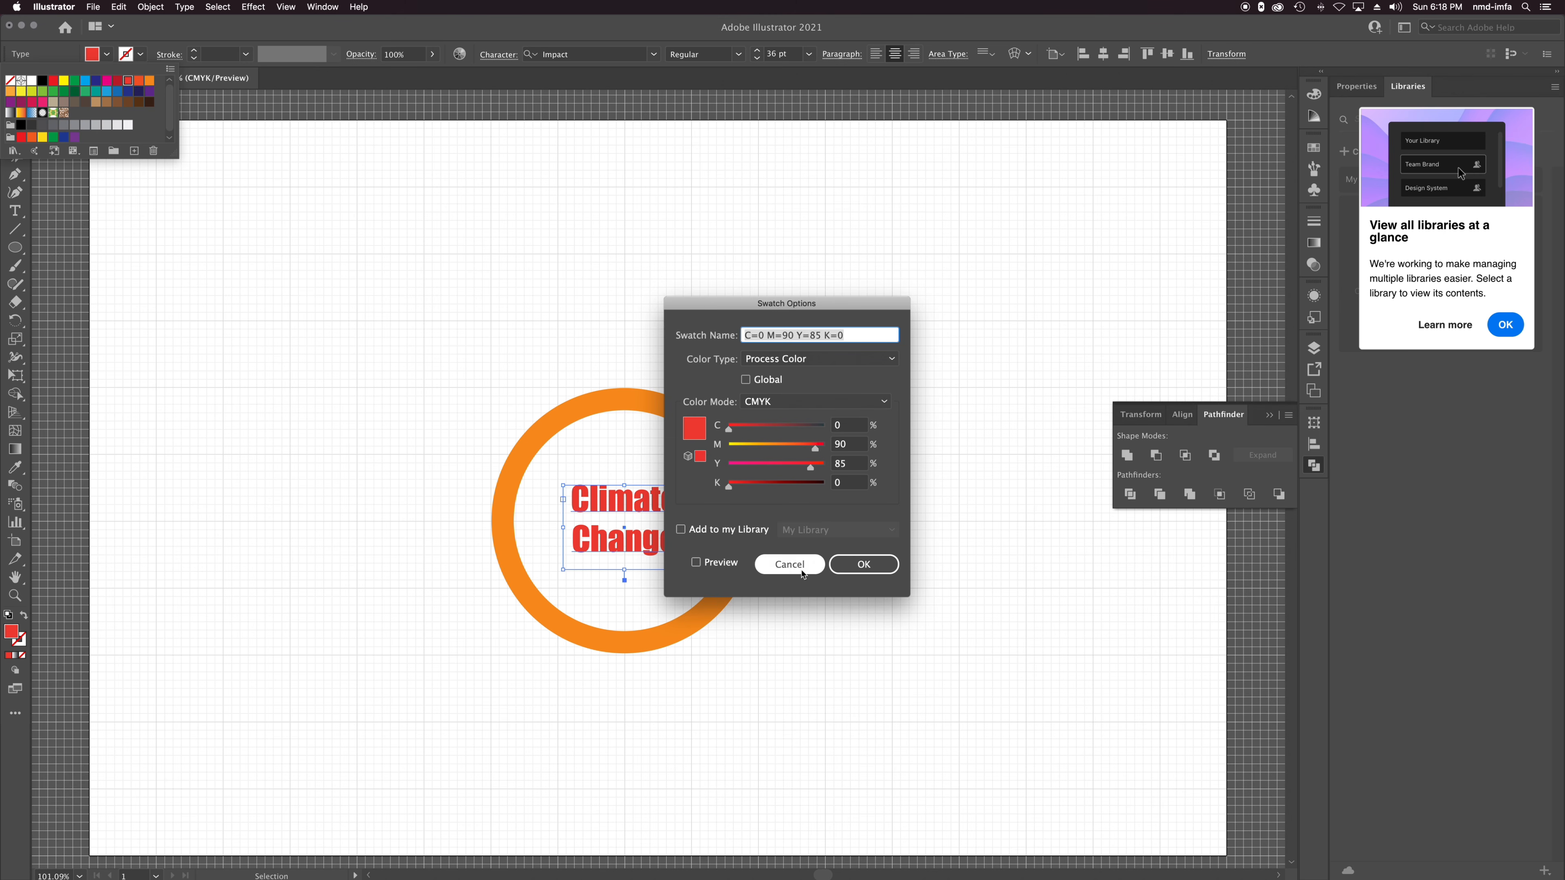
pyautogui.click(139, 82)
pyautogui.click(466, 350)
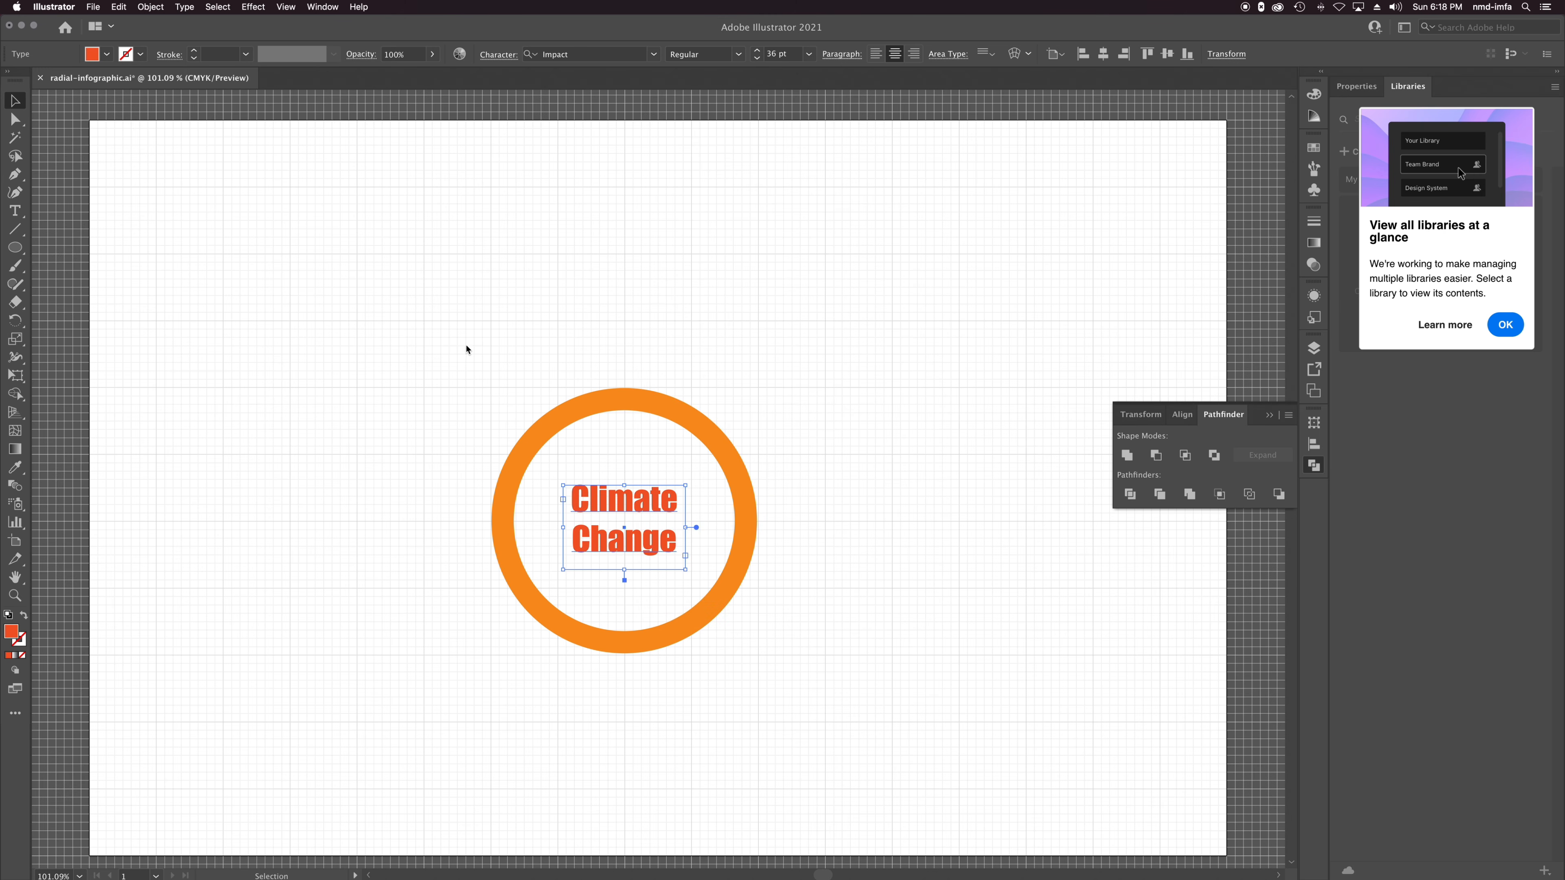
# Scale the "Climate Change" text and its frame up slightly with Free Transform, to about 37.6 pt.
pyautogui.click(807, 486)
pyautogui.moveTo(650, 504); pyautogui.dragTo(680, 489)
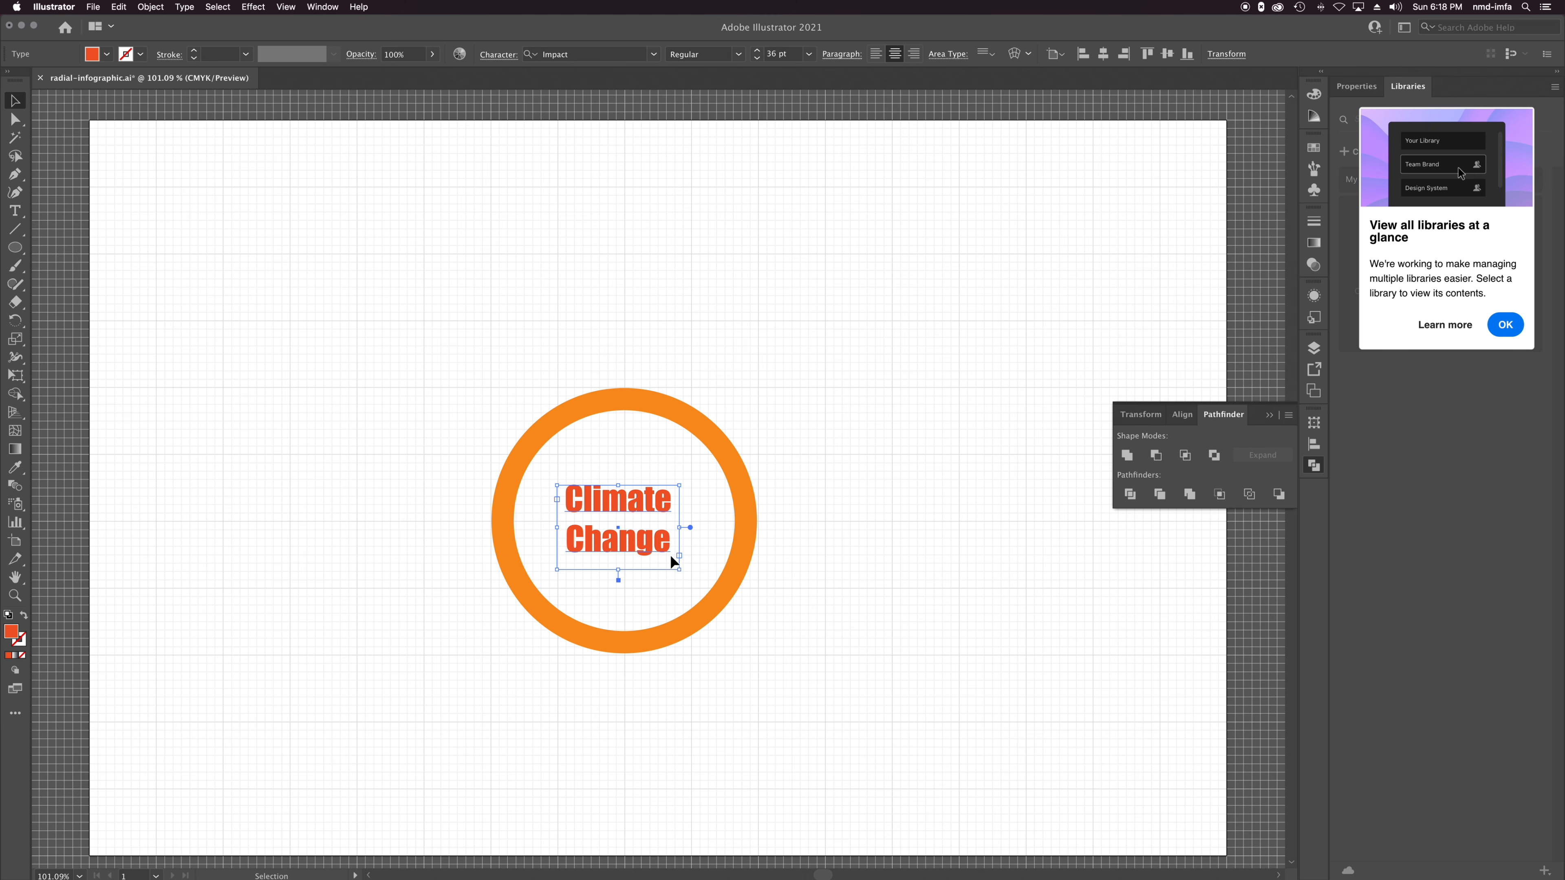
pyautogui.press('t')
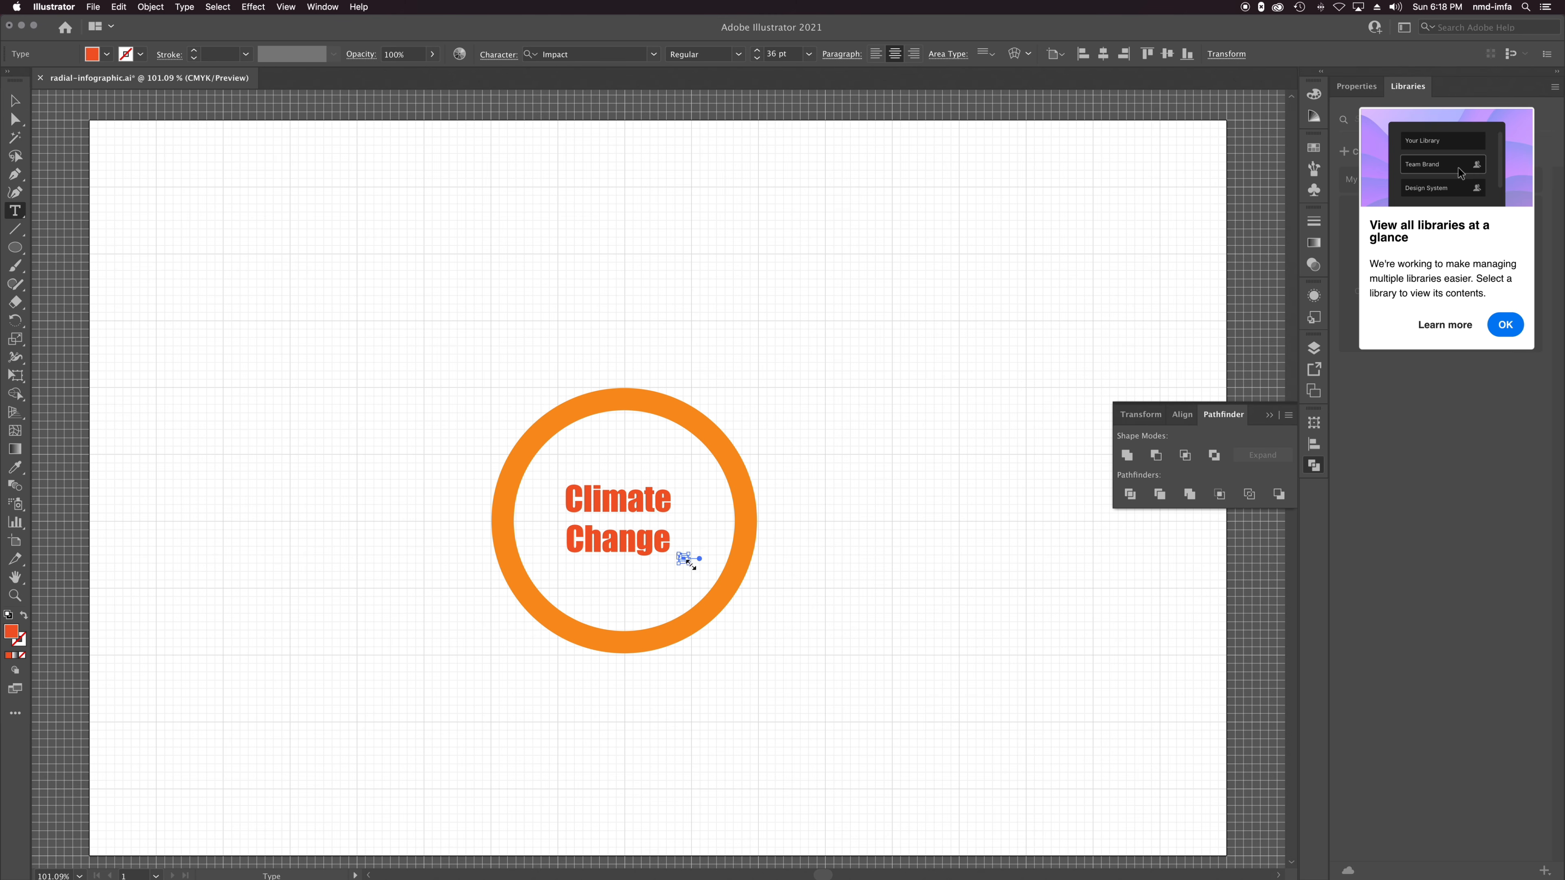
pyautogui.press('v')
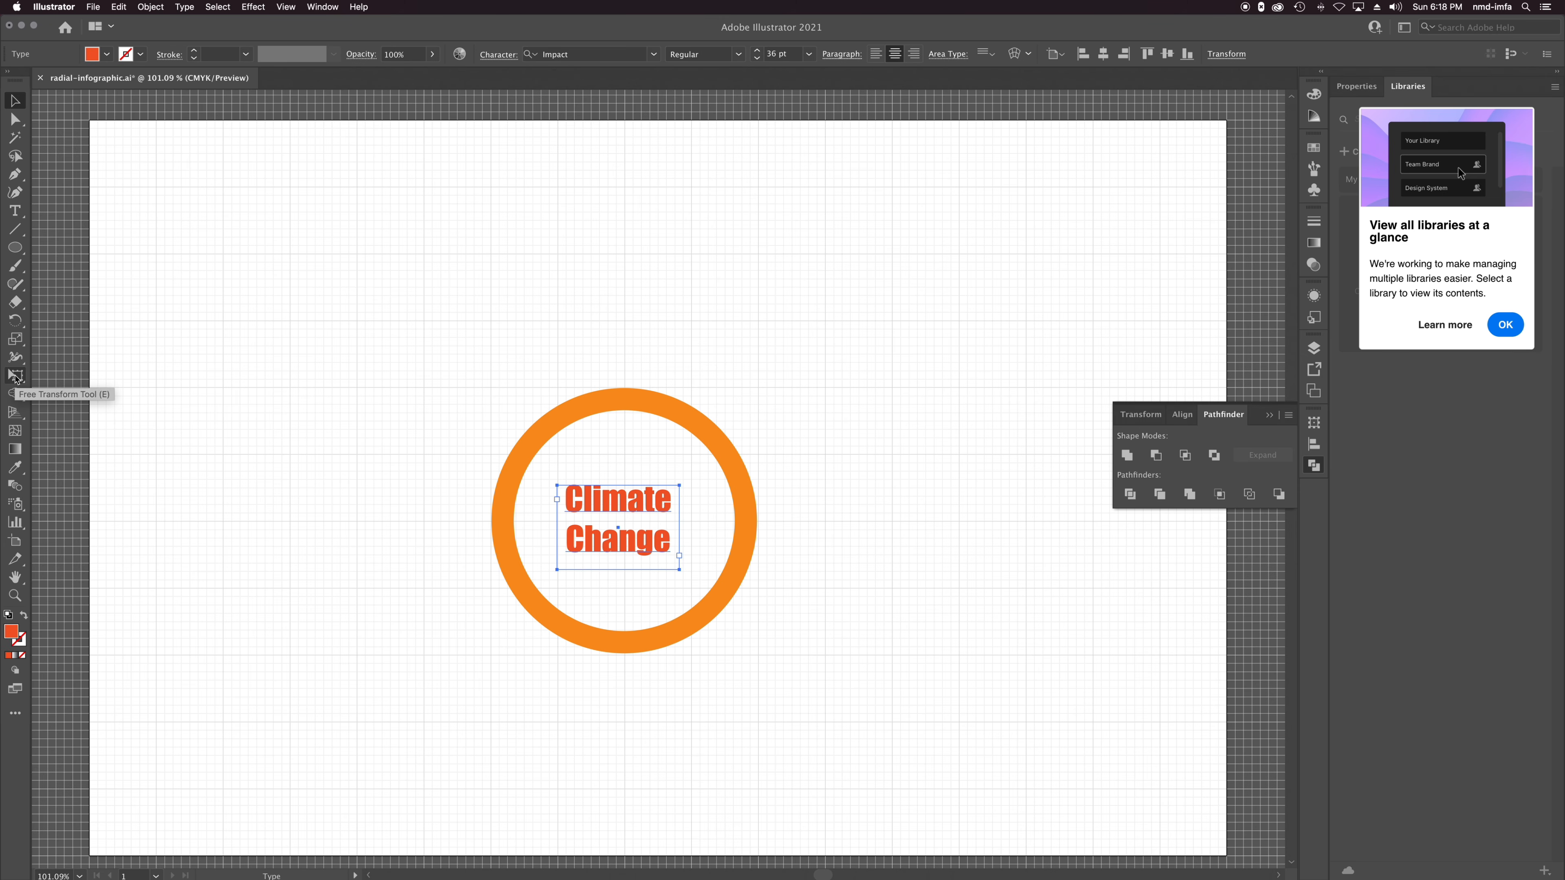
pyautogui.click(15, 377)
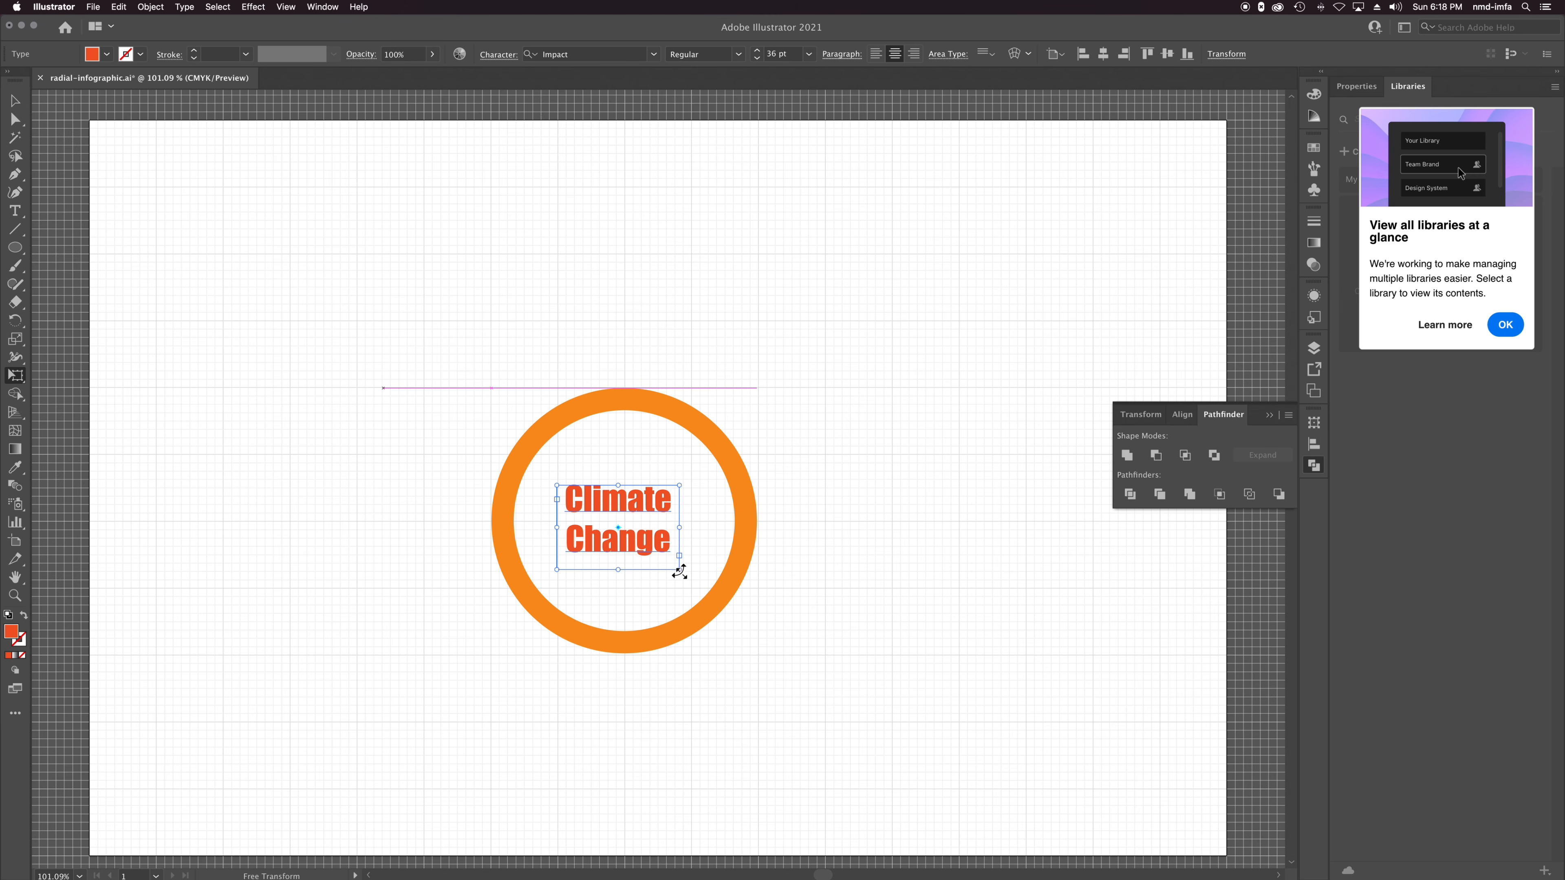
pyautogui.moveTo(679, 570)
pyautogui.mouseDown()
pyautogui.moveTo(730, 601)
pyautogui.moveTo(670, 574)
pyautogui.mouseUp()
pyautogui.click(14, 100)
# Tighten the leading of the "Climate Change" title so its two lines sit closer together.
pyautogui.hotkey('alt', 'Up')
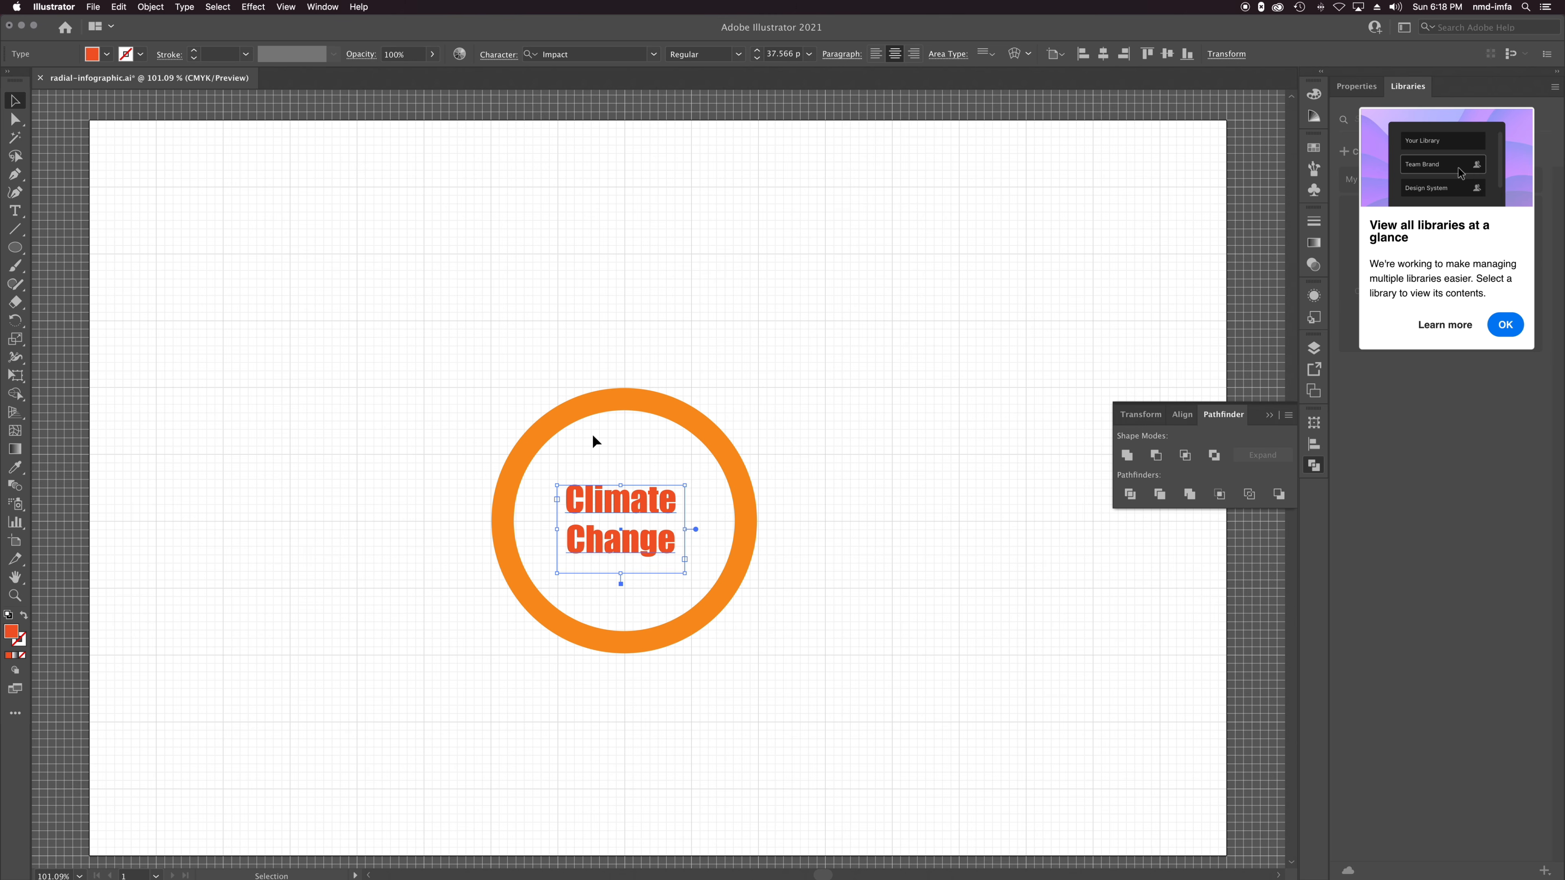
pyautogui.hotkey('alt', 'Up')
pyautogui.hotkey('alt', 'Up')
pyautogui.hotkey('alt', 'Up')
pyautogui.hotkey('alt', 'Up')
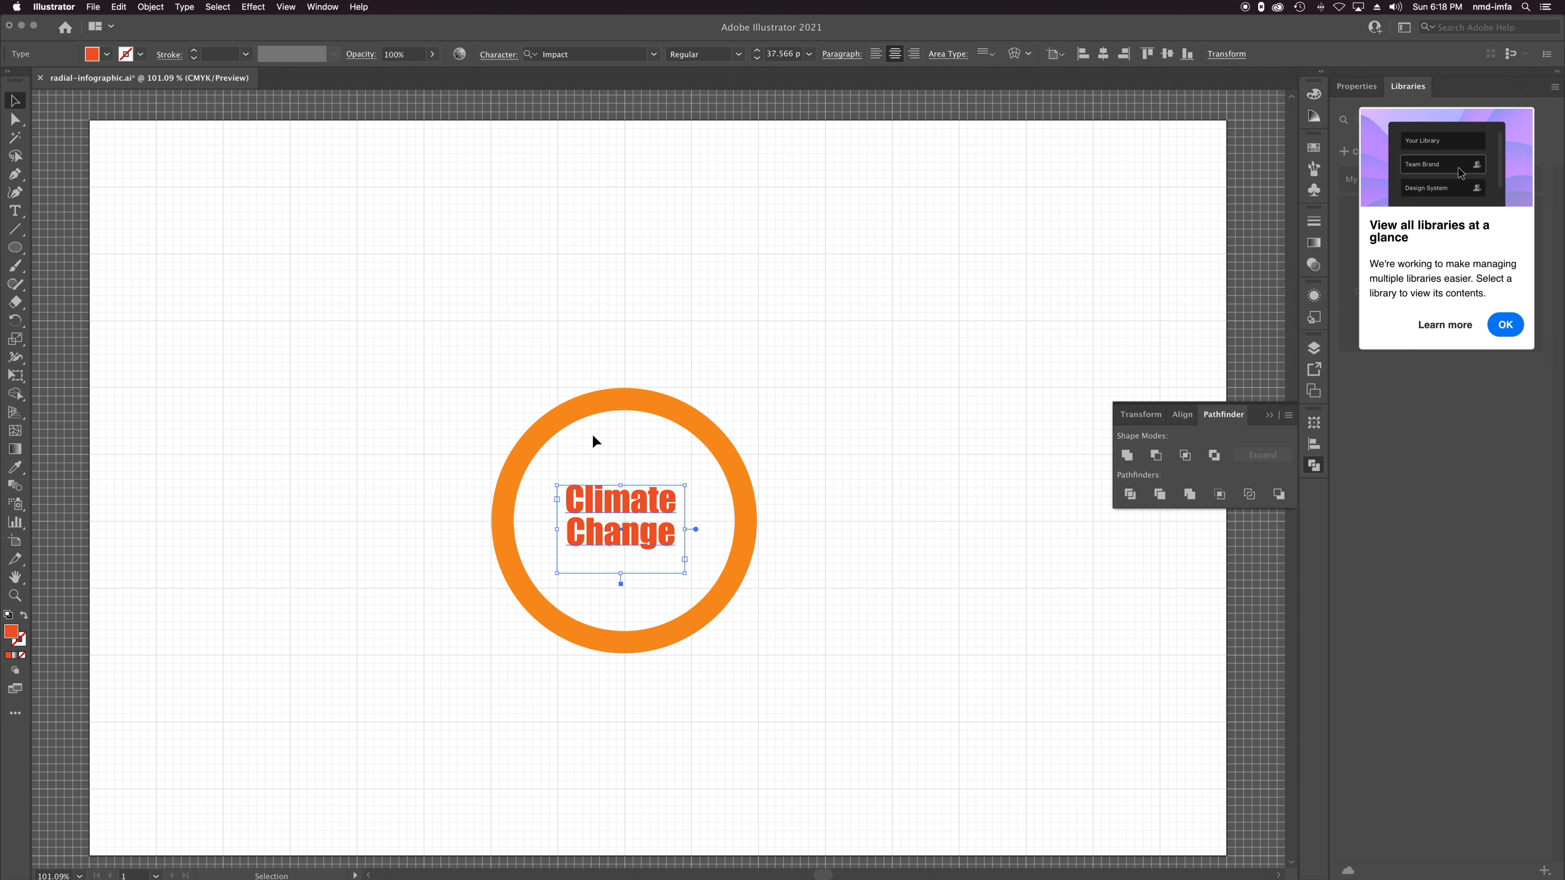
pyautogui.hotkey('alt', 'Down')
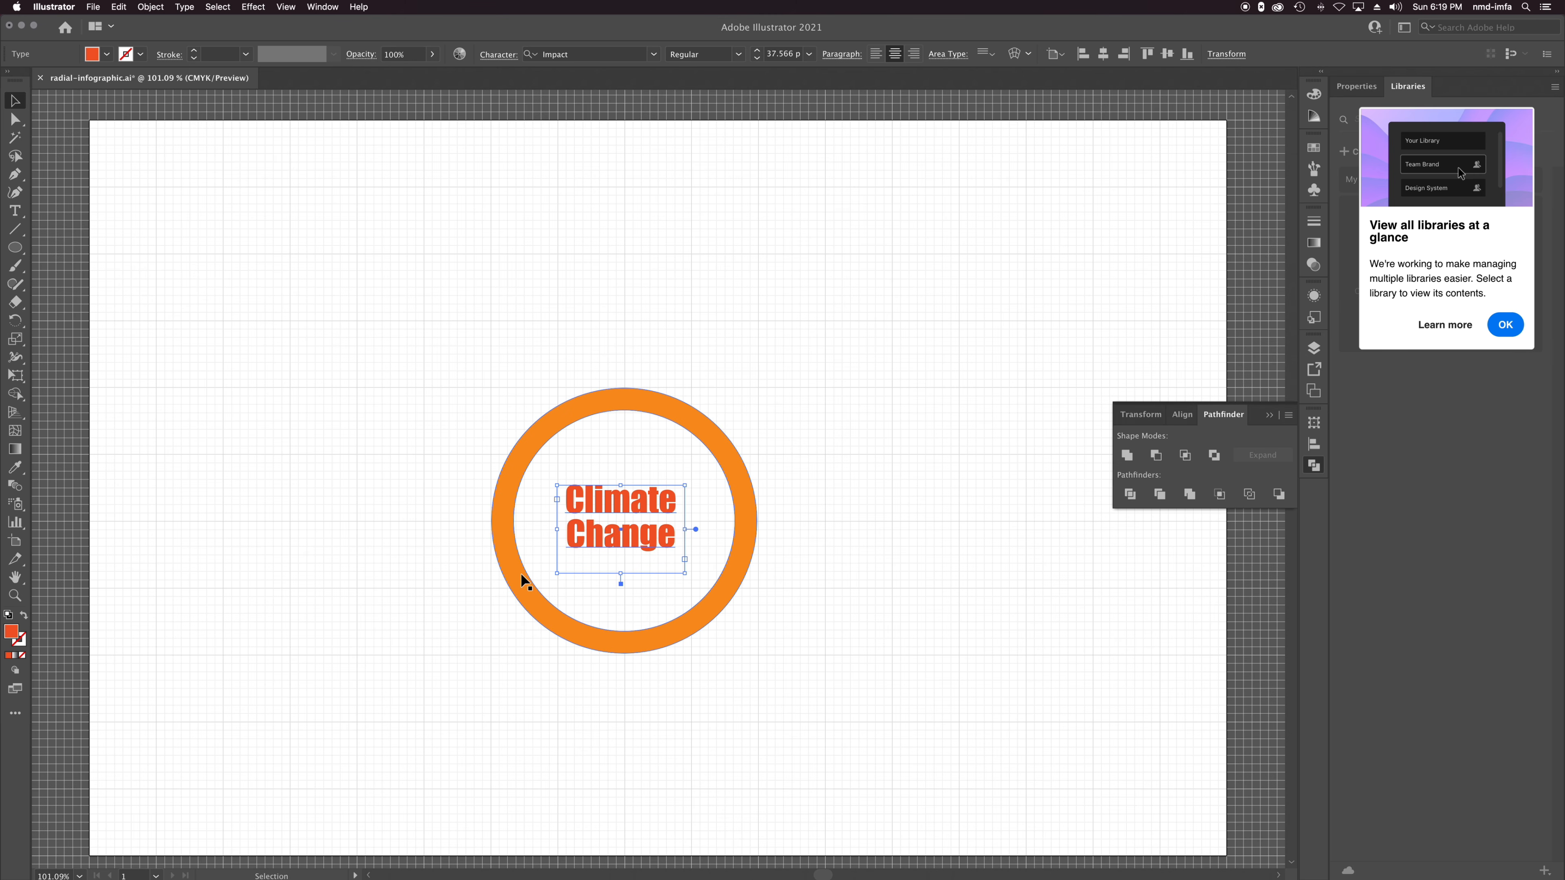
# Loosen the title's letter spacing and widen its text frame on both sides to give the letters room.
pyautogui.hotkey('alt', 'Right')
pyautogui.hotkey('alt', 'Right')
pyautogui.hotkey('alt', 'Right')
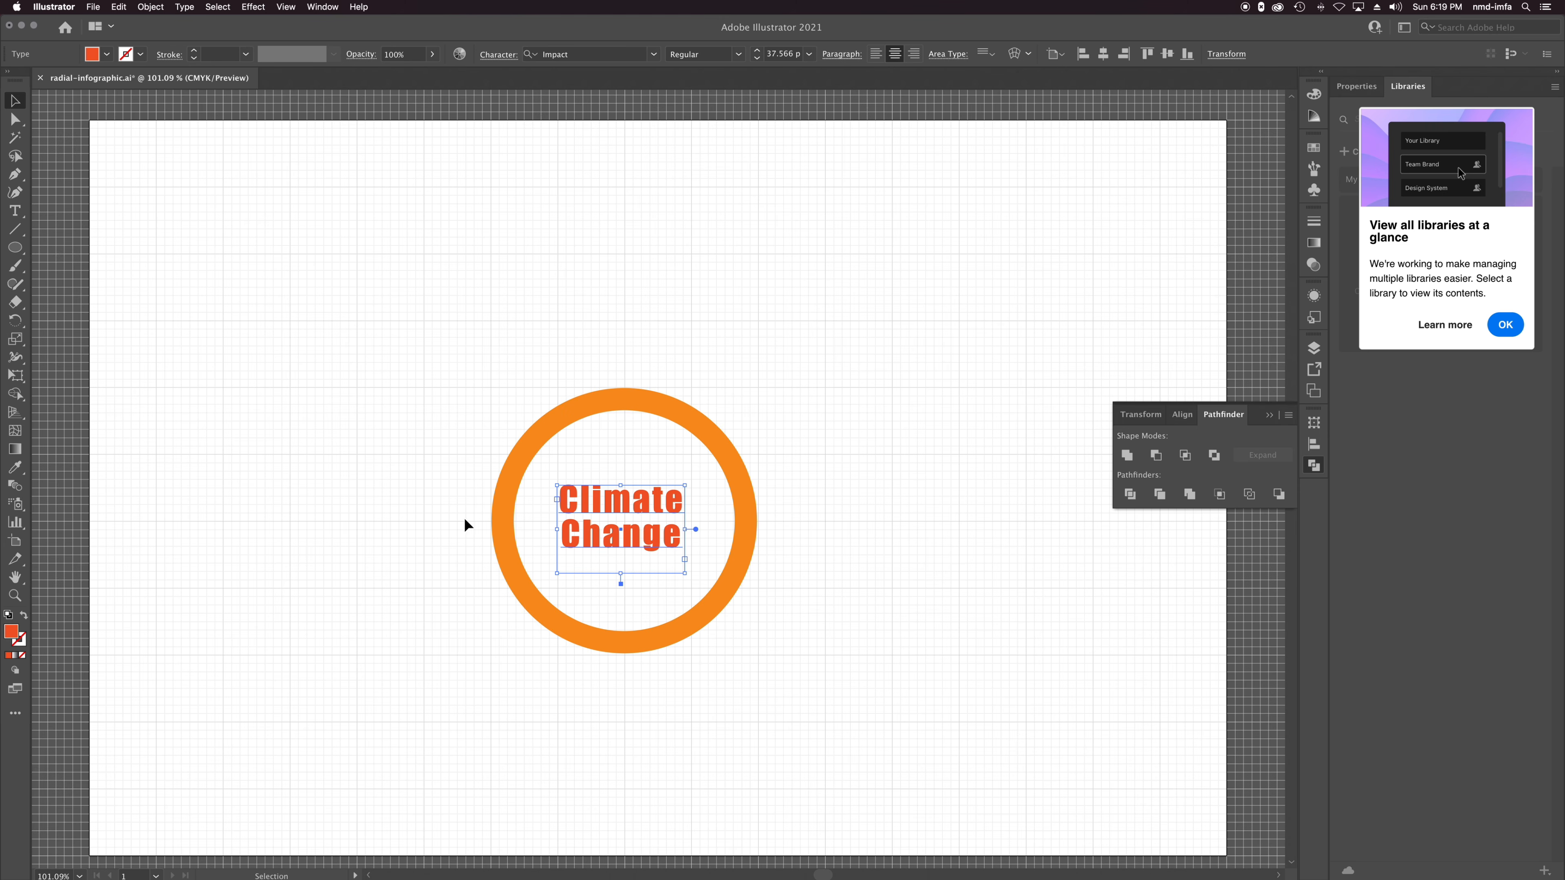
pyautogui.moveTo(684, 576)
pyautogui.mouseDown()
pyautogui.moveTo(715, 579)
pyautogui.moveTo(694, 574)
pyautogui.mouseUp()
# Try wider leading on the title and settle on about 35.08 pt between its two lines.
pyautogui.hotkey('alt', 'Down')
pyautogui.hotkey('alt', 'Down')
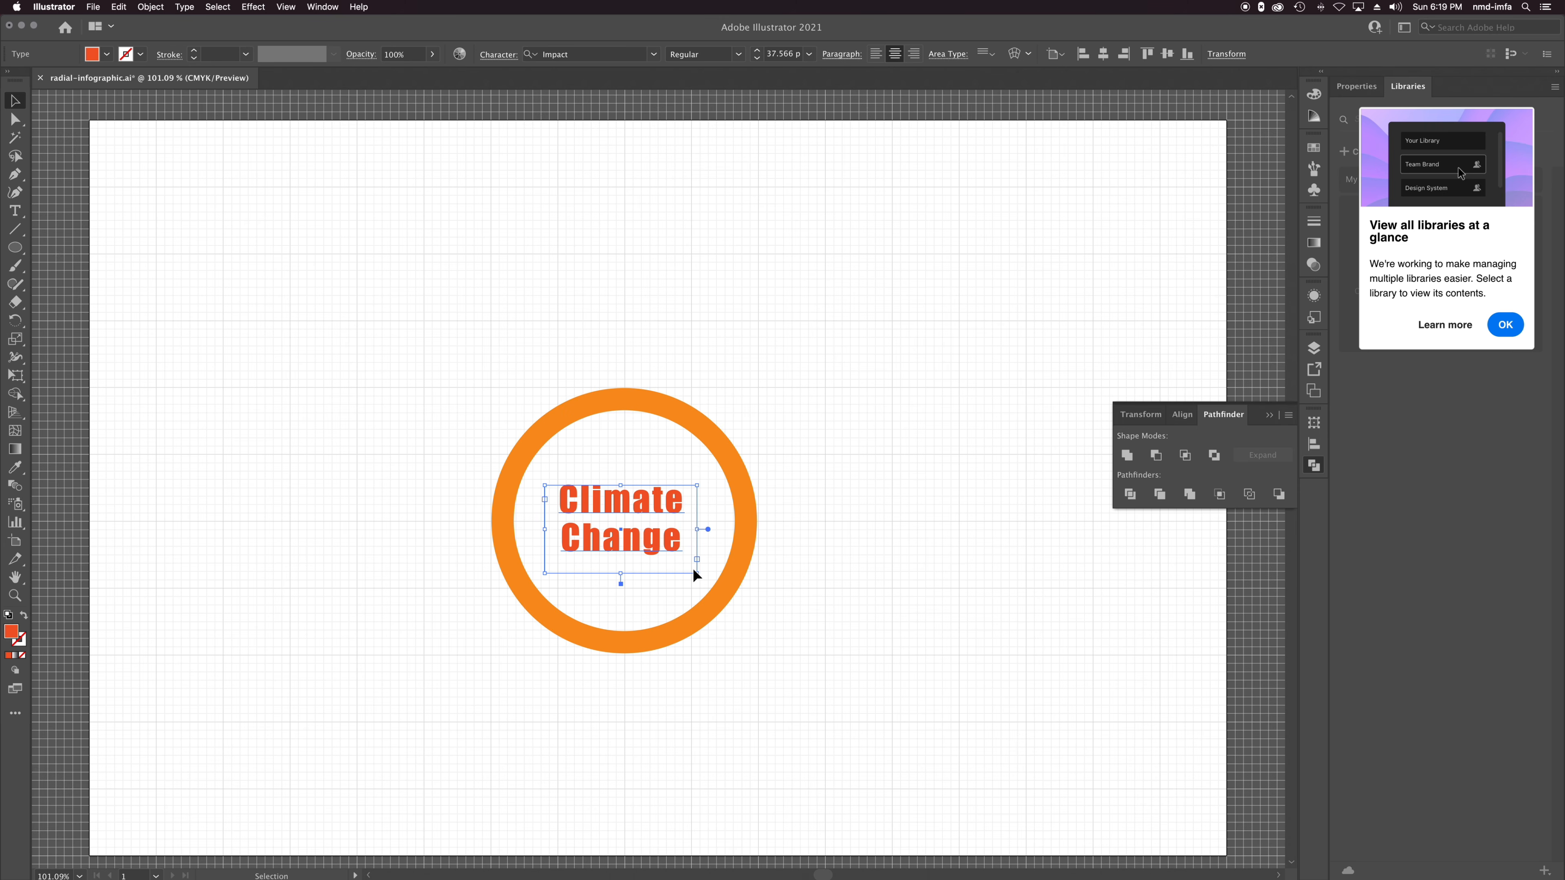
pyautogui.hotkey('alt', 'Down')
pyautogui.hotkey('alt', 'Down')
pyautogui.hotkey('alt', 'Up')
pyautogui.hotkey('alt', 'Up')
pyautogui.hotkey('alt', 'Up')
pyautogui.hotkey('alt', 'Up')
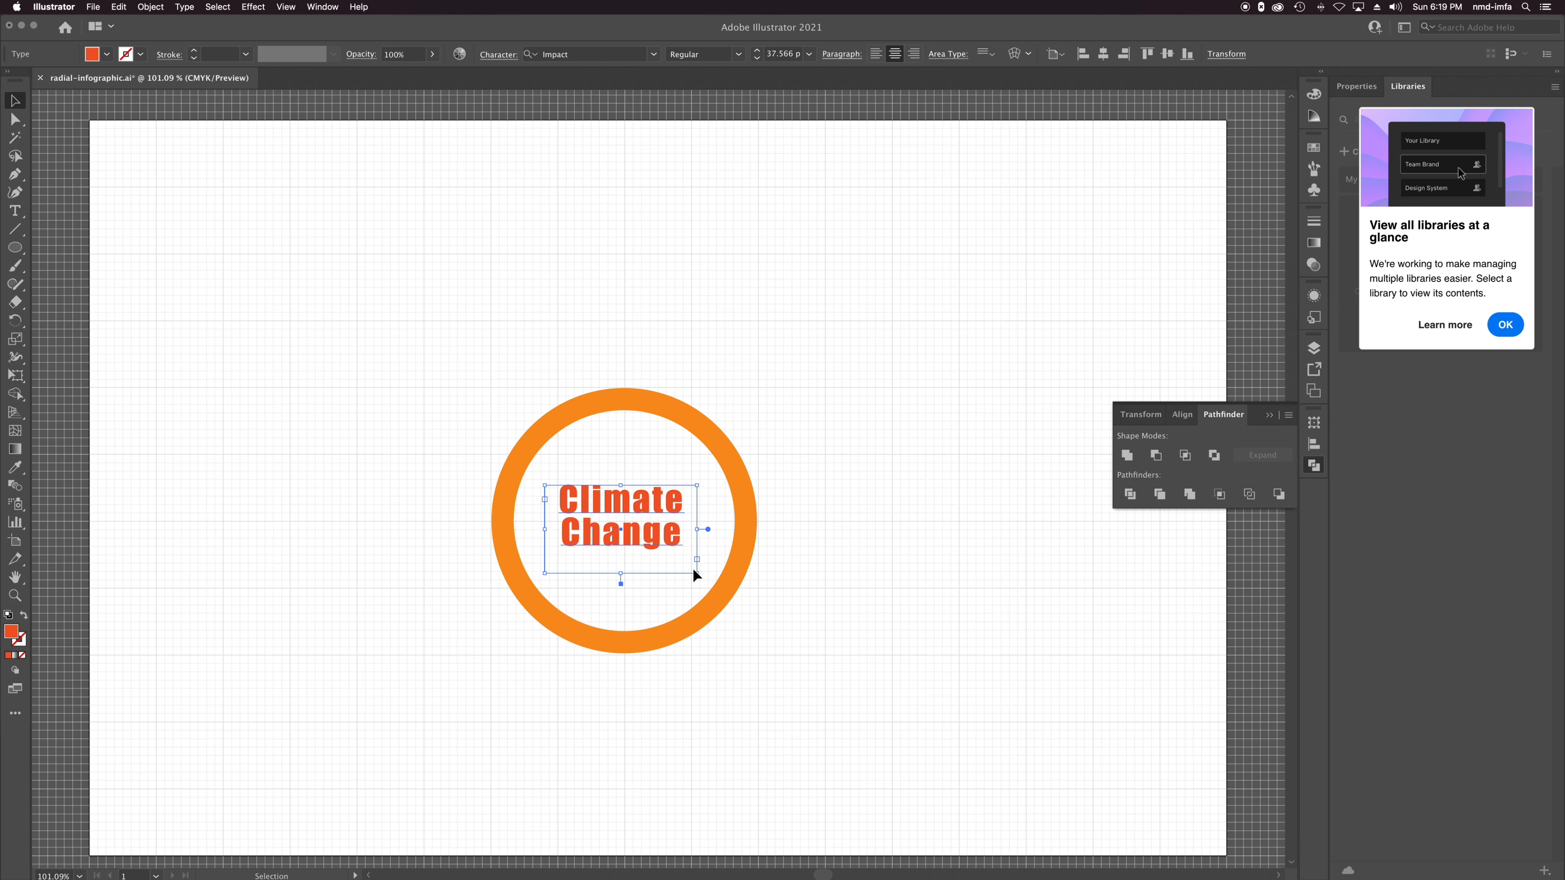
# Fine-tune the letter spacing of the whole title to a tracking of 80.
pyautogui.hotkey('alt', 'Right')
pyautogui.hotkey('alt', 'Right')
pyautogui.hotkey('alt', 'Left')
pyautogui.hotkey('alt', 'Left')
pyautogui.hotkey('alt', 'Left')
pyautogui.hotkey('alt', 'Left')
pyautogui.hotkey('alt', 'Left')
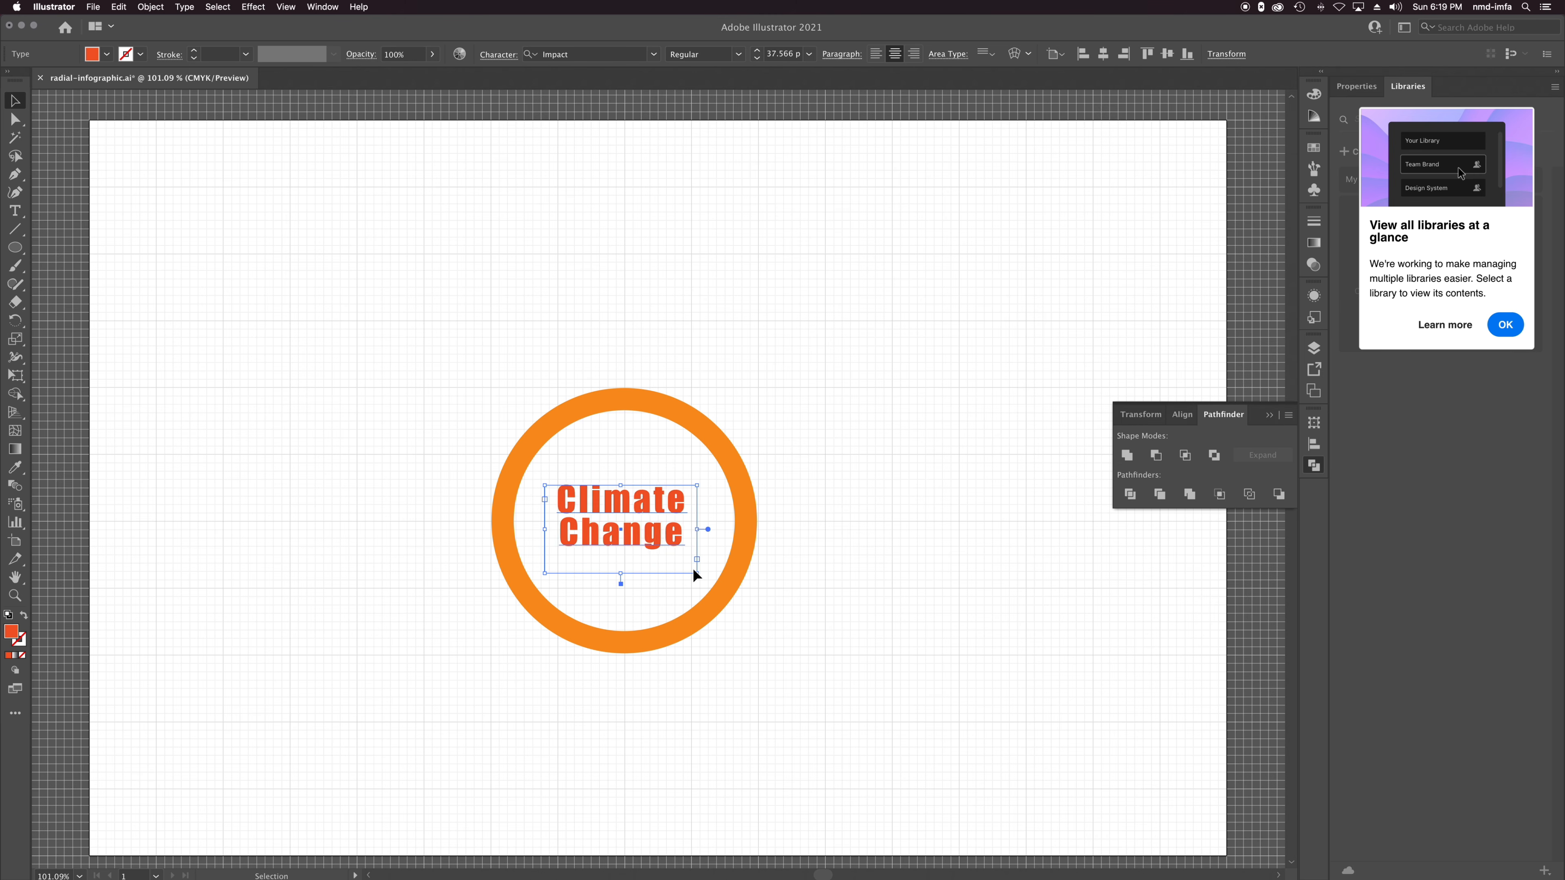
pyautogui.hotkey('alt', 'Right')
# Show the Character panel, dock it with the other collapsed panels, and look over its kerning options without changing them.
pyautogui.click(323, 7)
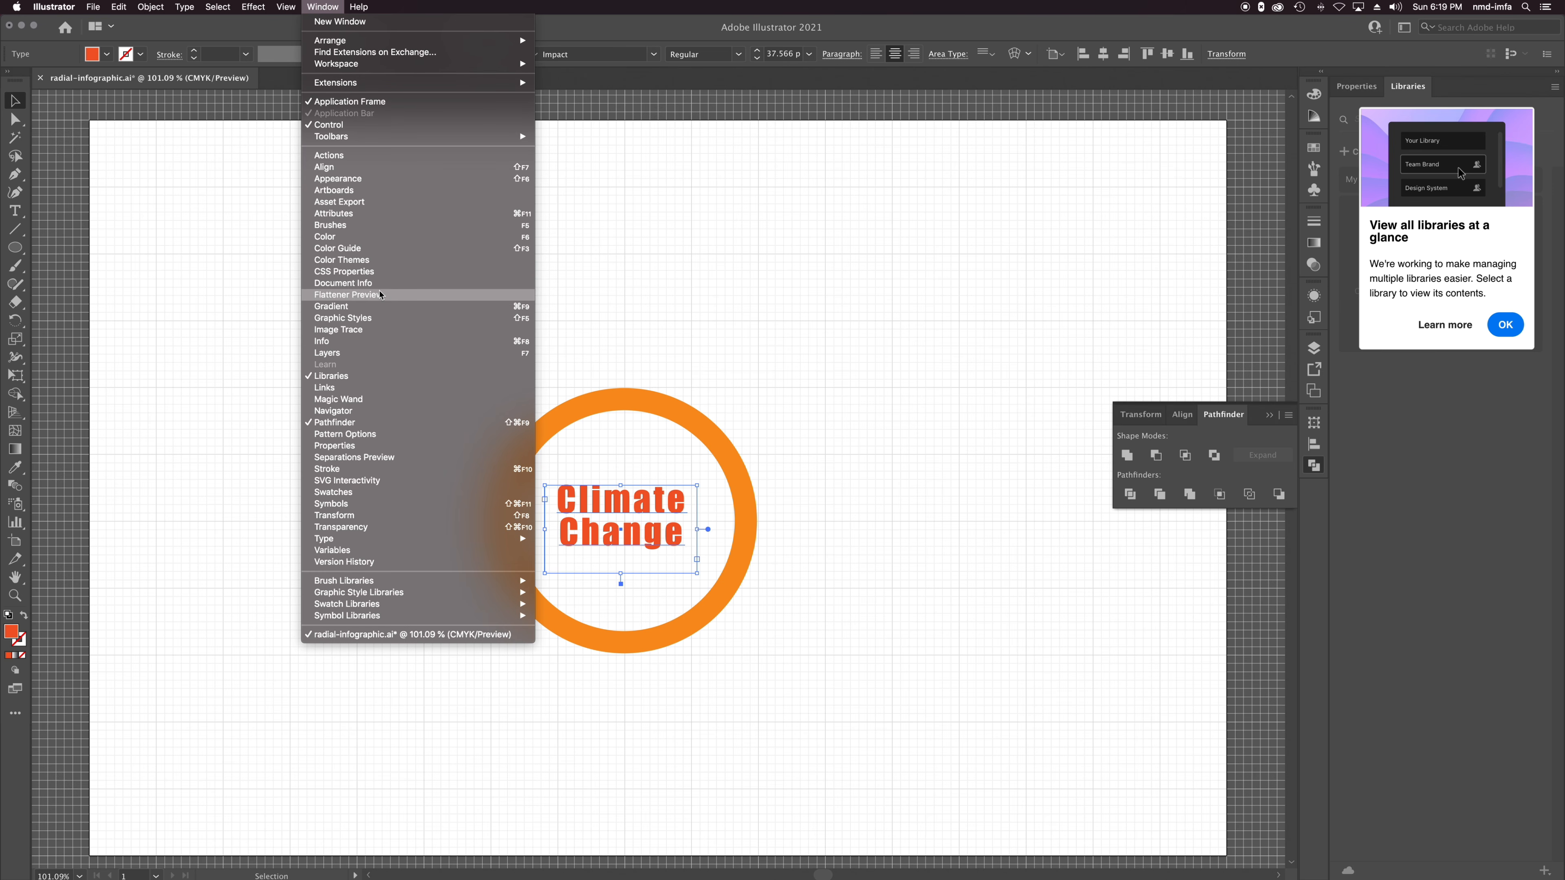
pyautogui.moveTo(375, 540)
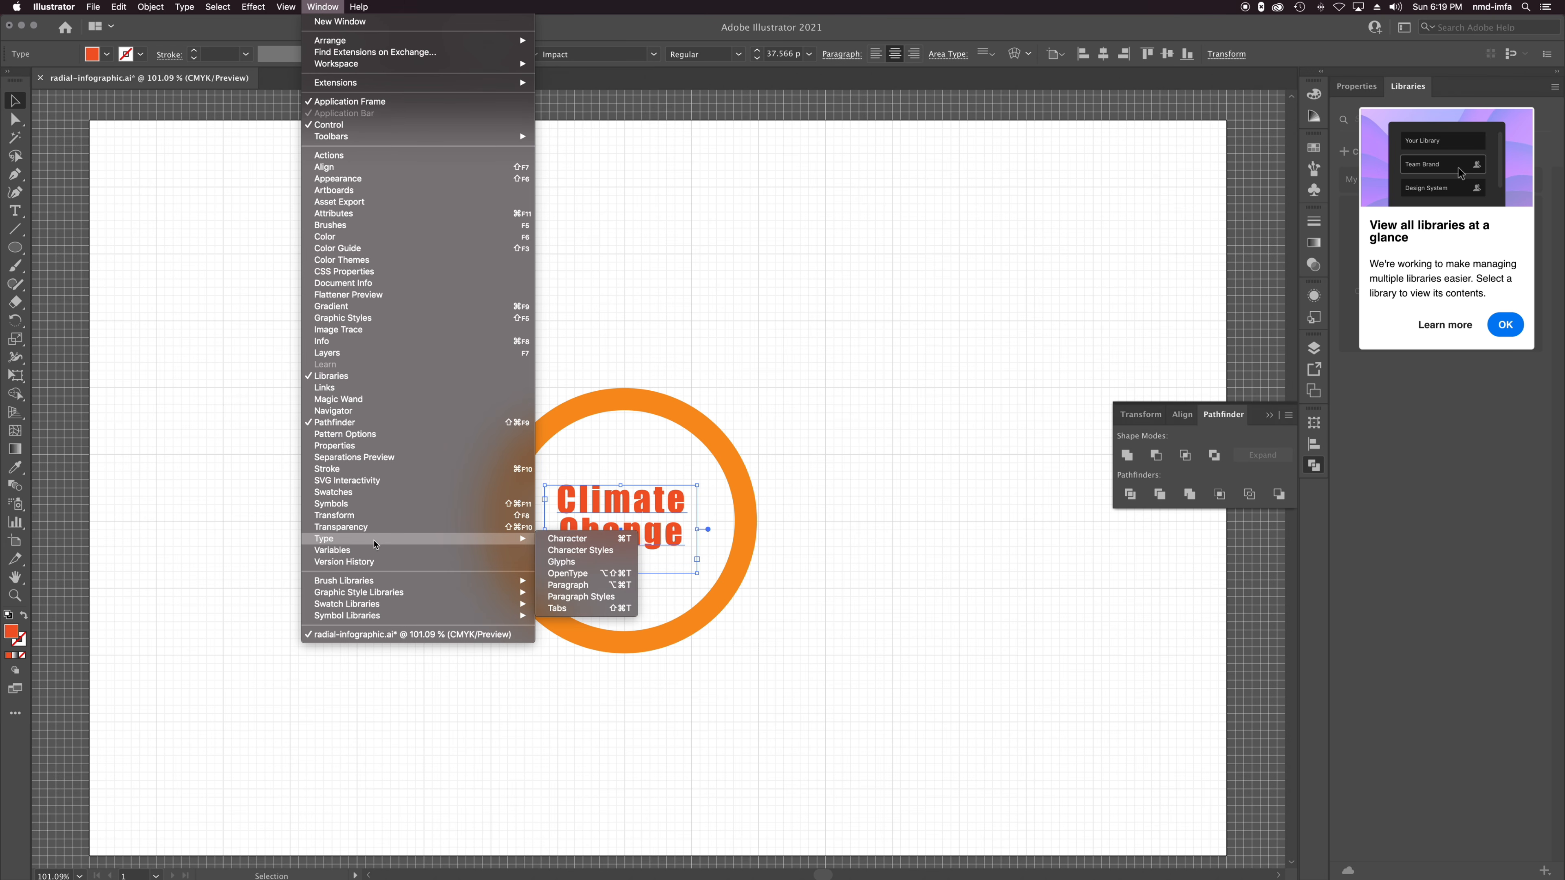
pyautogui.click(585, 538)
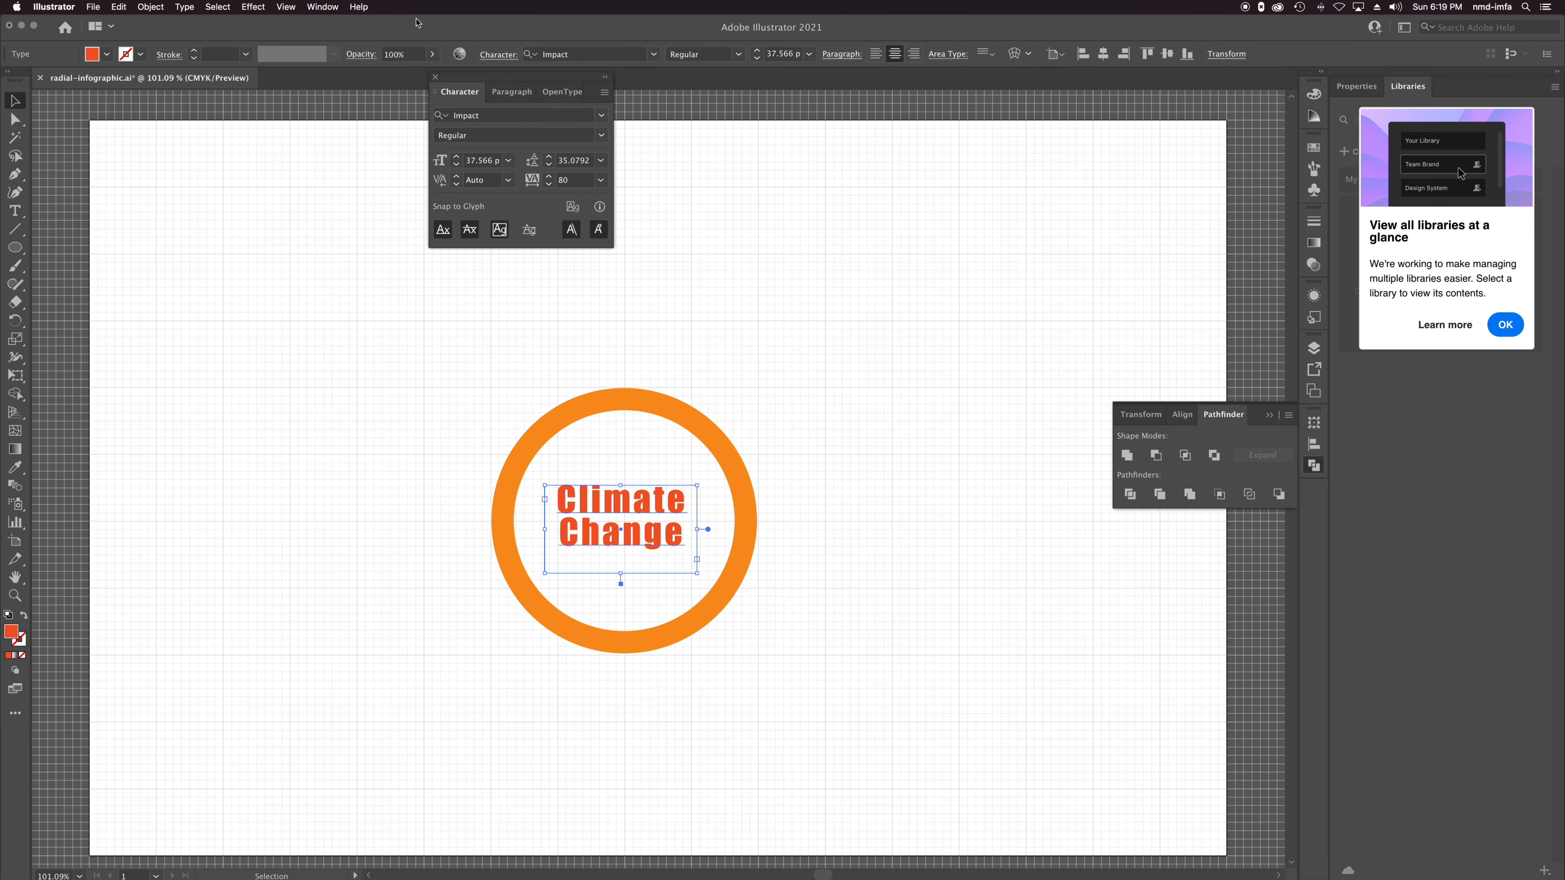
pyautogui.moveTo(478, 81); pyautogui.dragTo(1316, 500)
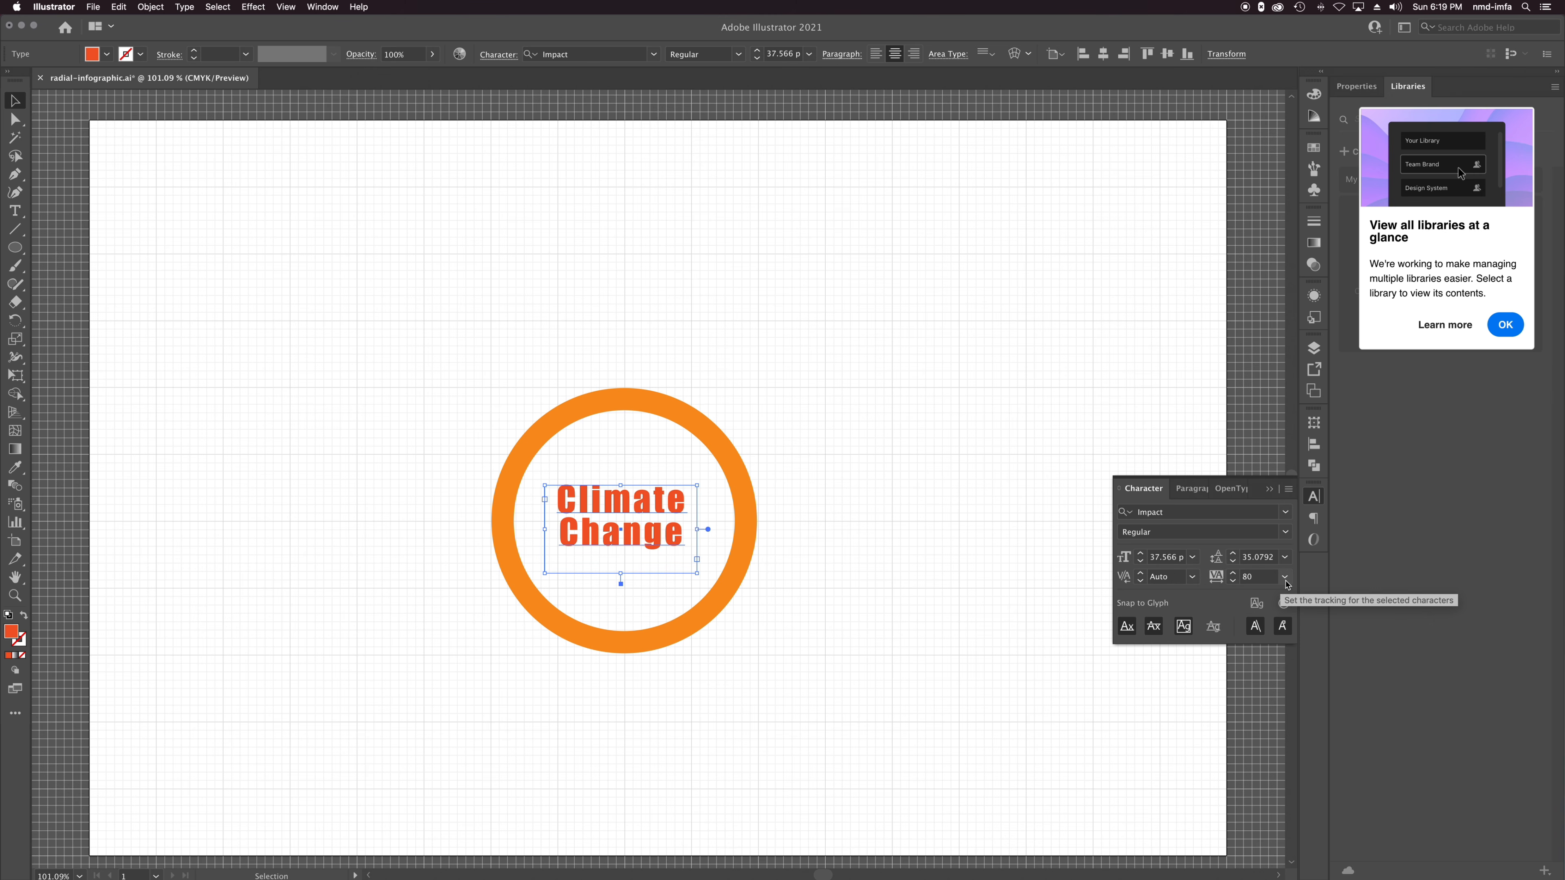
pyautogui.click(1192, 578)
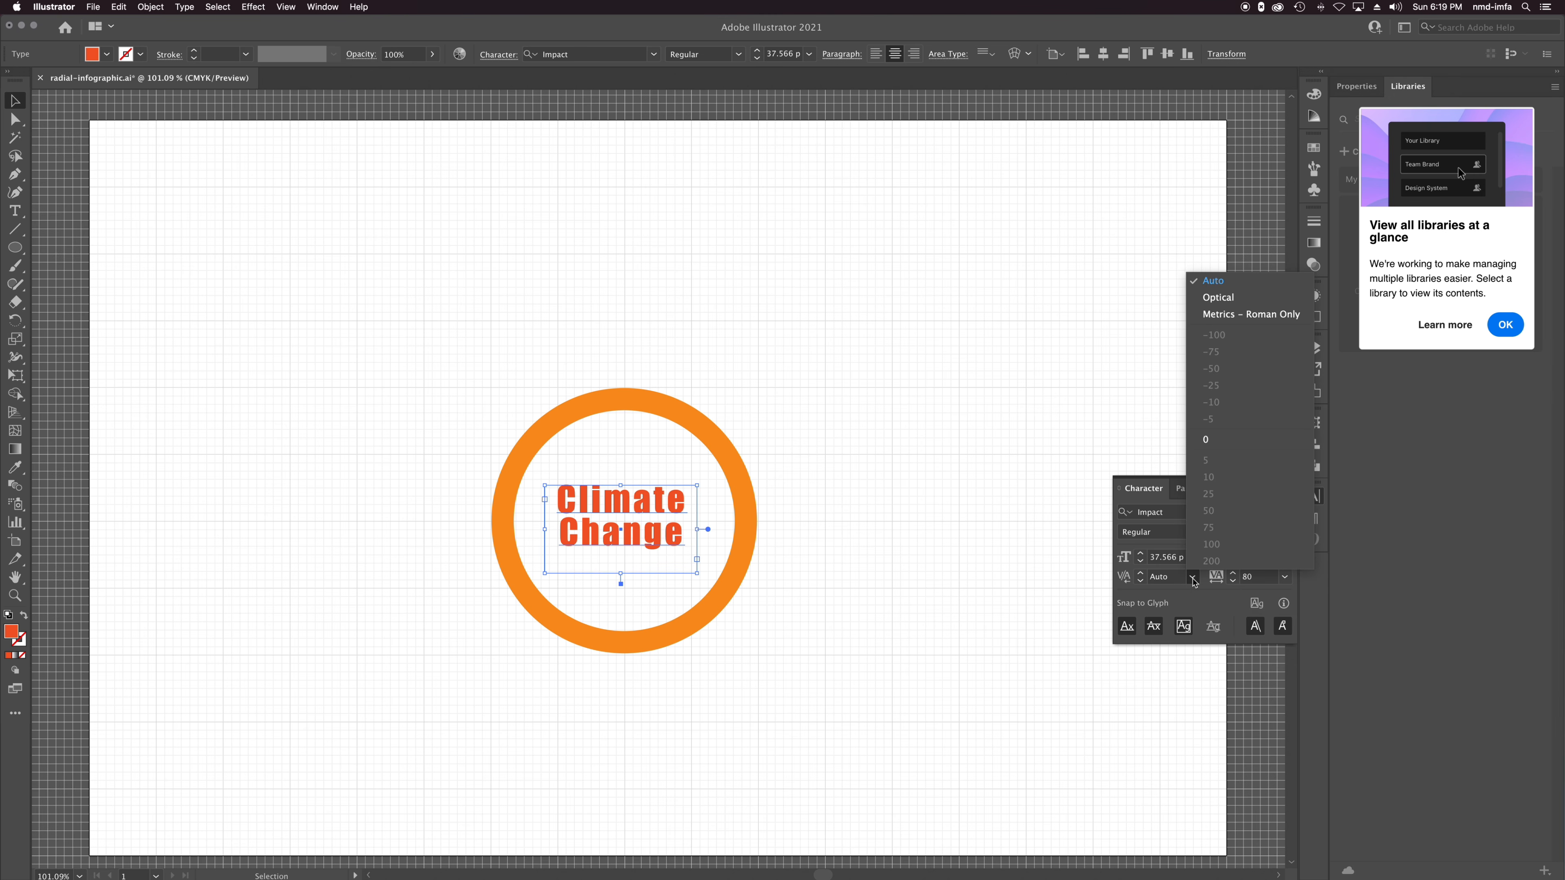
pyautogui.click(1167, 591)
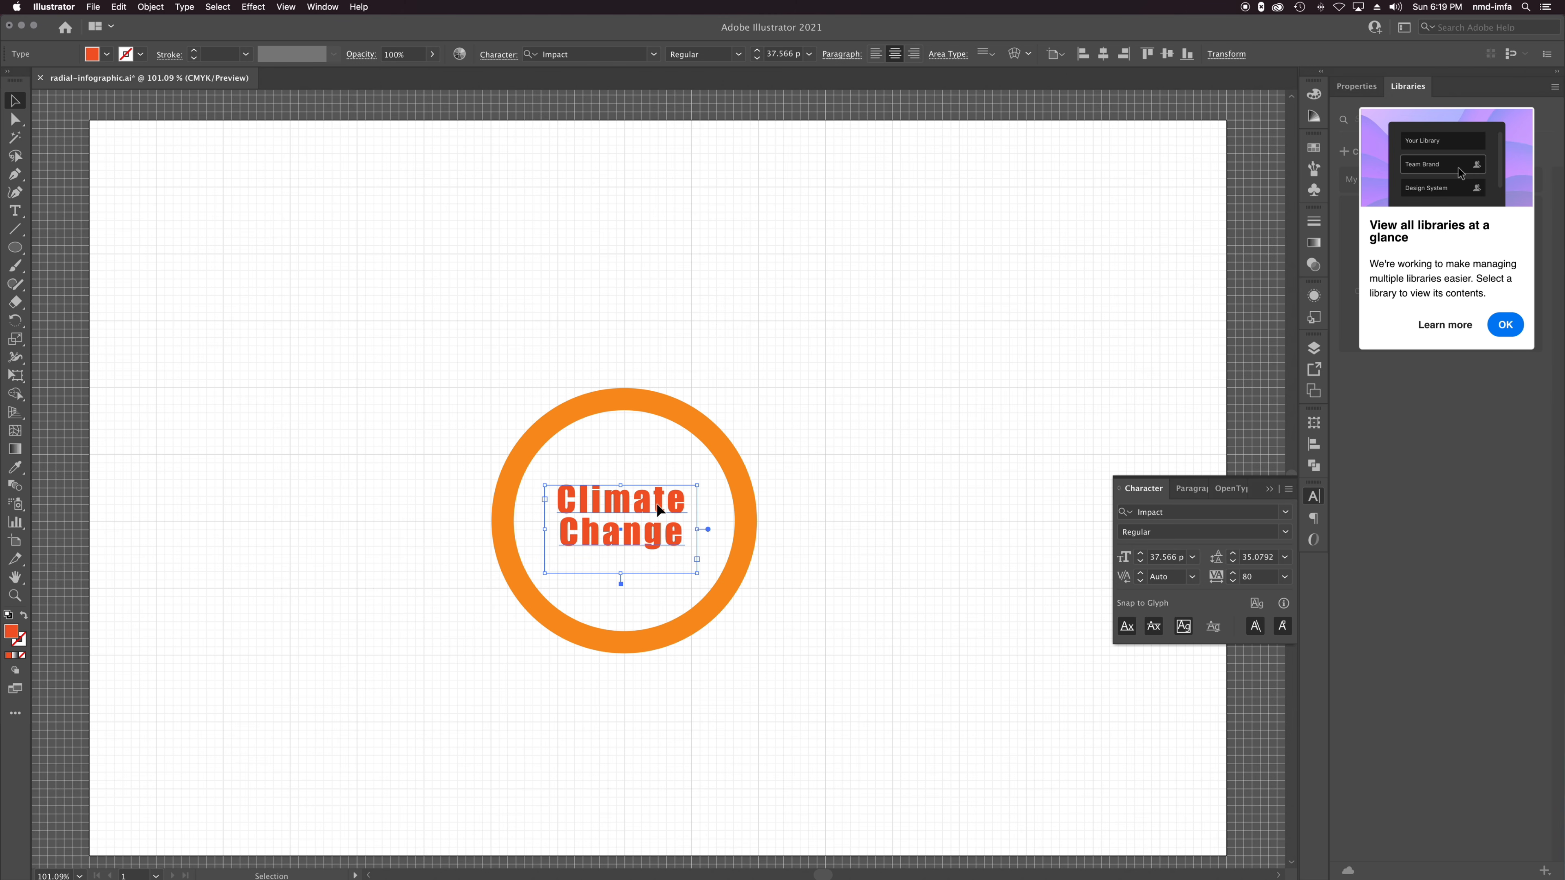
# Nudge the "Climate Change" title slightly sideways to centre it horizontally in the ring, and collapse the Character panel.
pyautogui.press('Down')
pyautogui.press('Down')
pyautogui.press('Down')
pyautogui.press('Right')
pyautogui.press('Up')
pyautogui.press('Right')
pyautogui.press('Right')
pyautogui.press('Right')
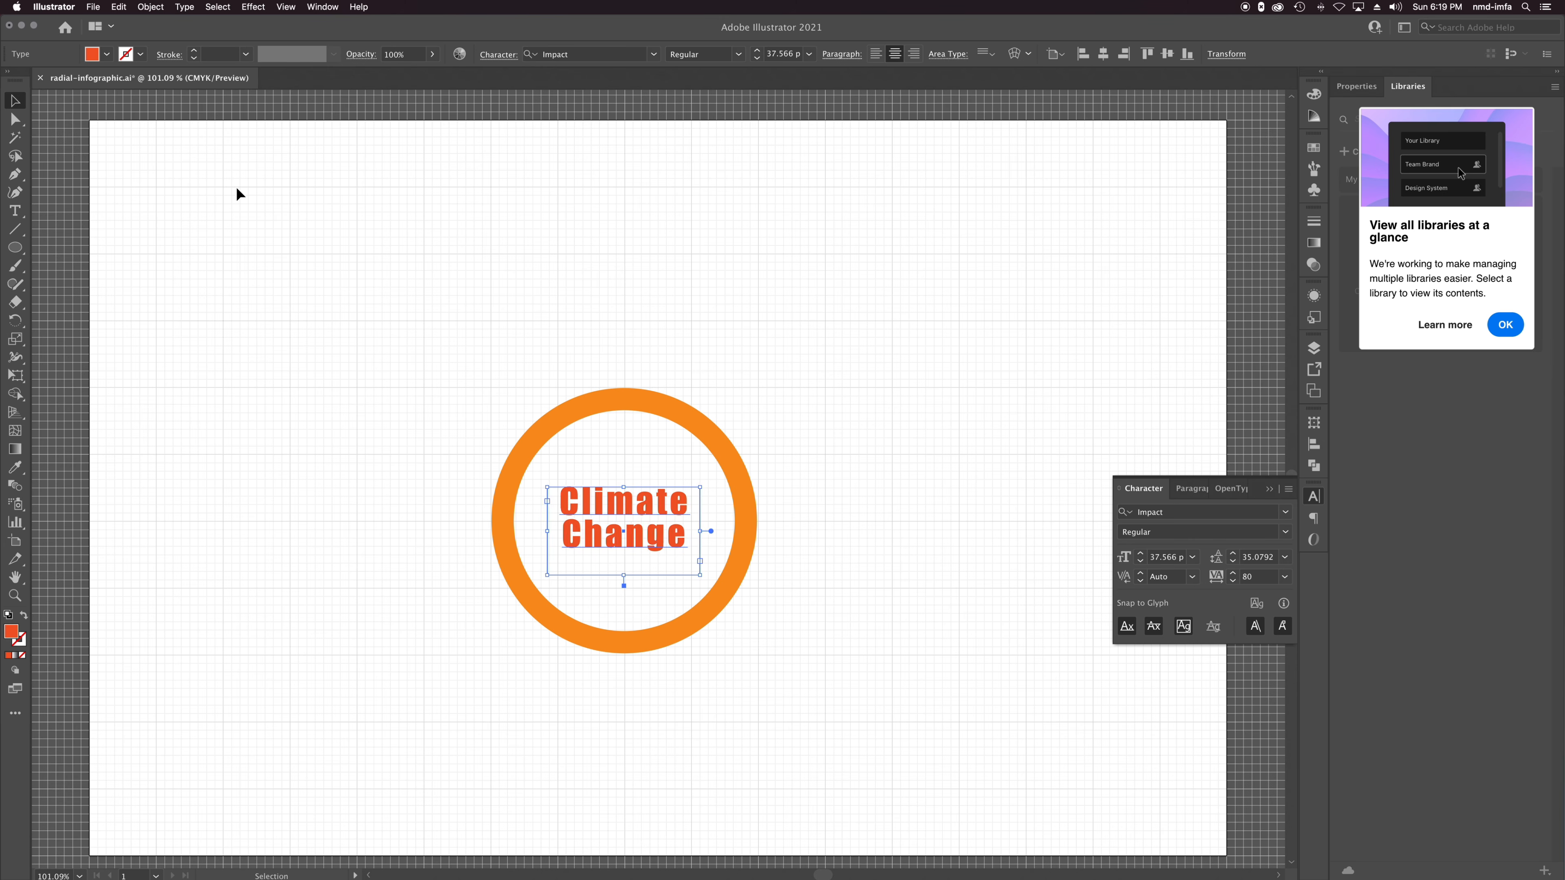
pyautogui.press('Up')
pyautogui.press('Left')
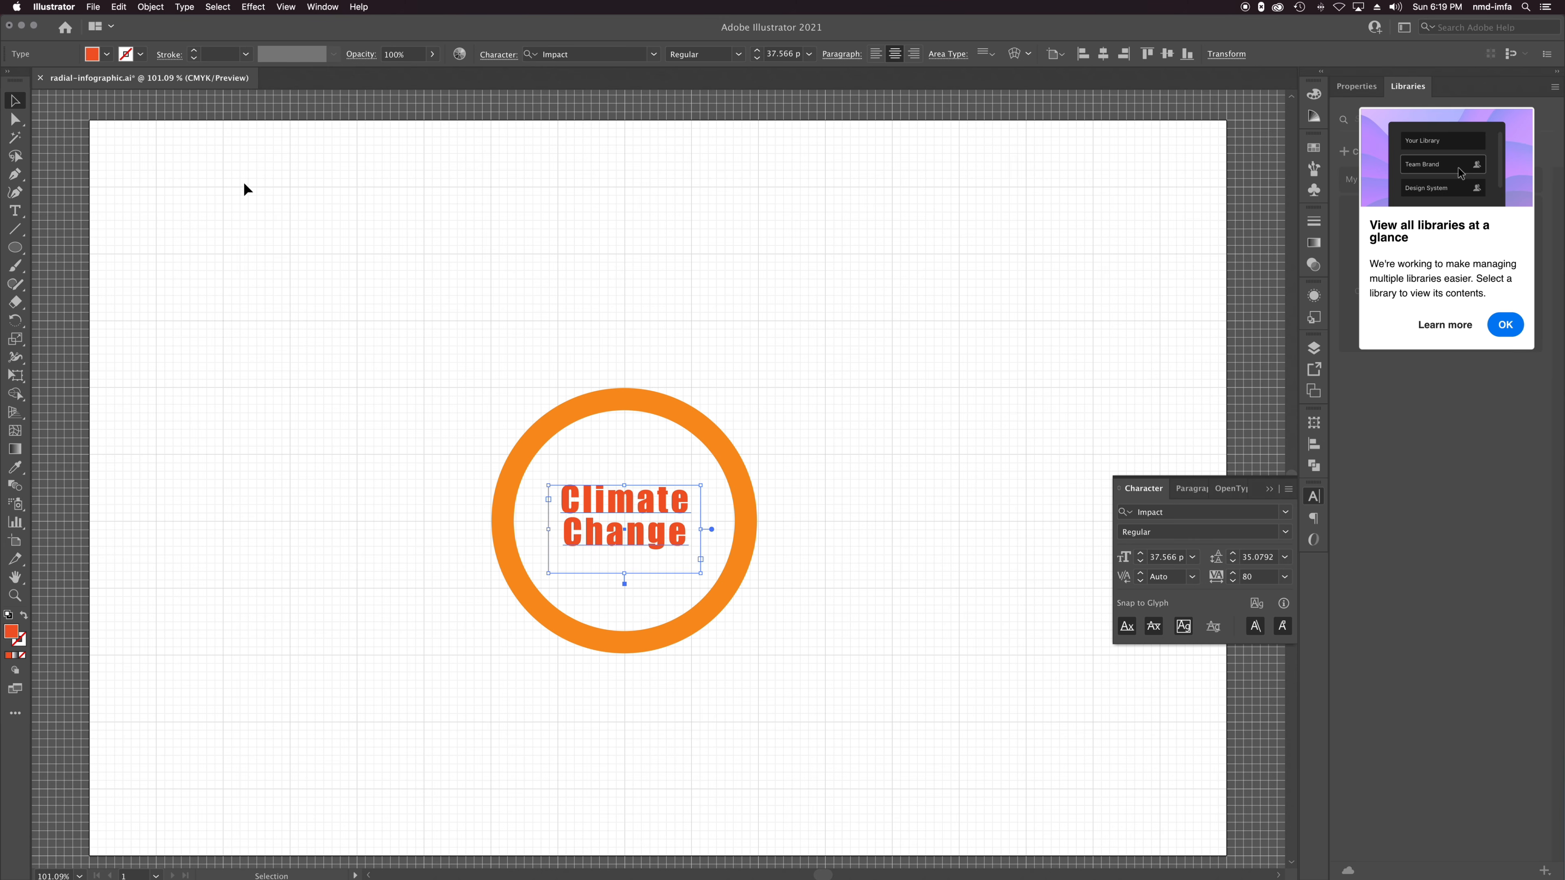
pyautogui.click(1315, 497)
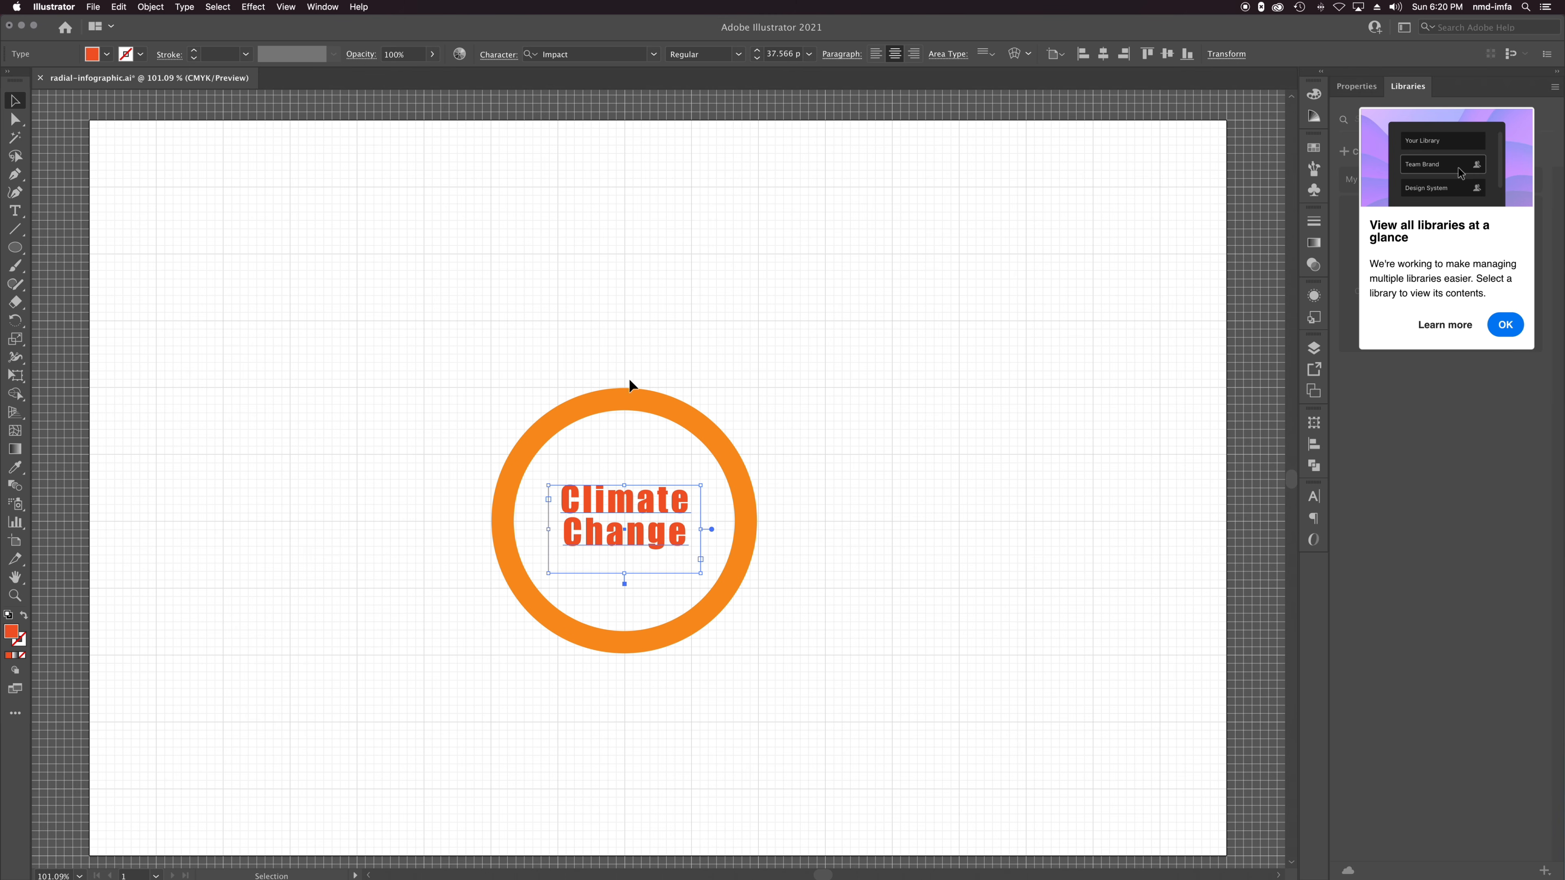
# Shorten the title's text frame from its lower edge so it fits closely around the two lines.
pyautogui.keyDown('shift'); pyautogui.click(692, 421); pyautogui.keyUp('shift')
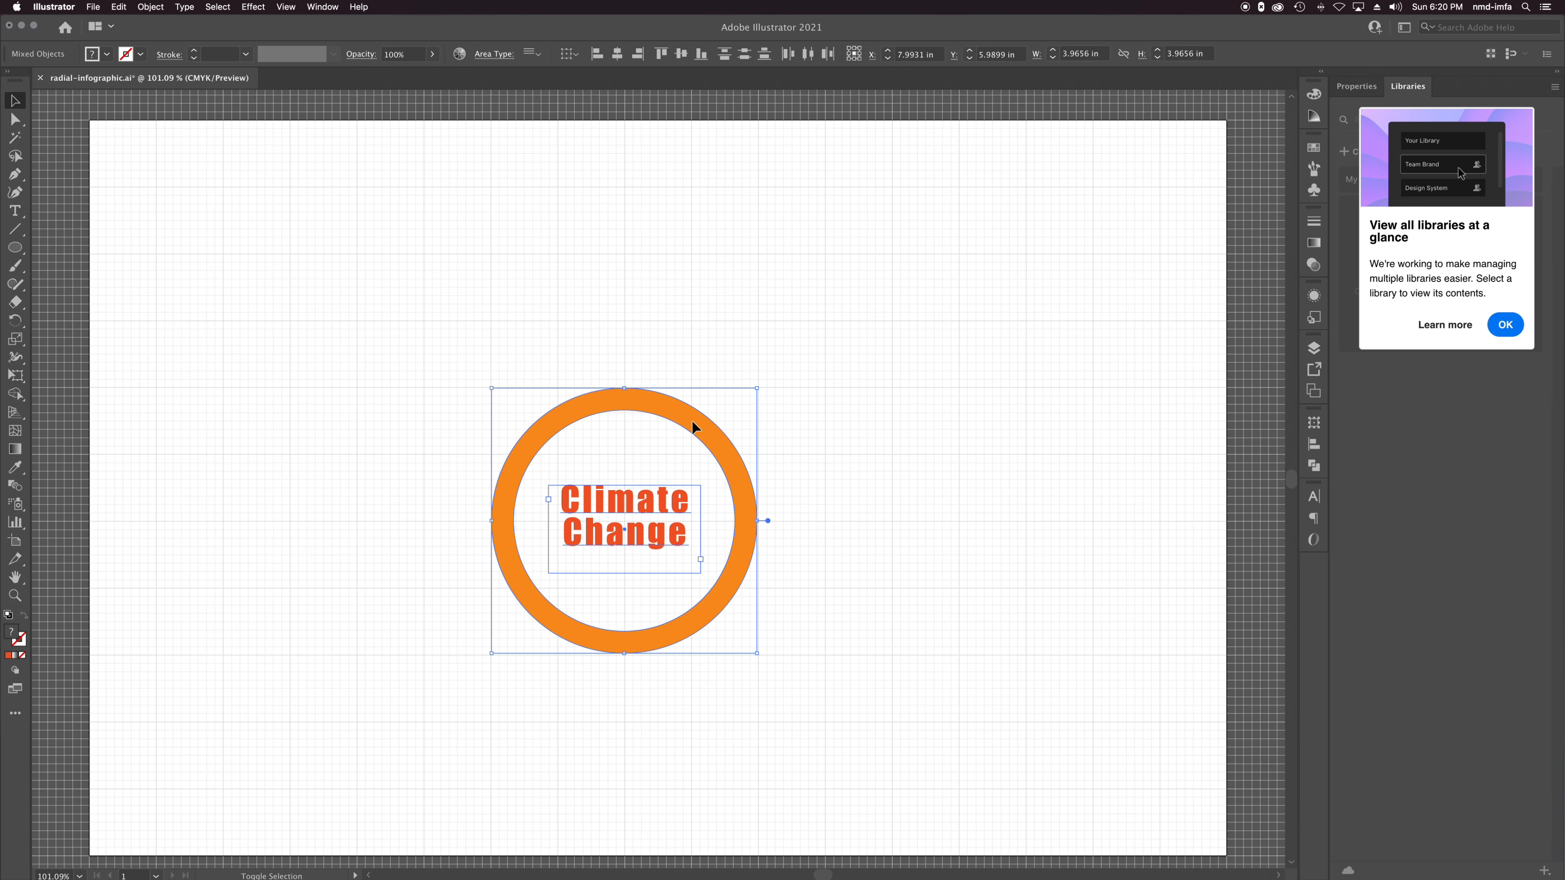
pyautogui.click(662, 541)
pyautogui.moveTo(624, 576); pyautogui.dragTo(630, 549)
# Align the title and the orange ring to each other's centres both horizontally and vertically.
pyautogui.keyDown('shift'); pyautogui.click(725, 457); pyautogui.keyUp('shift')
pyautogui.click(312, 6)
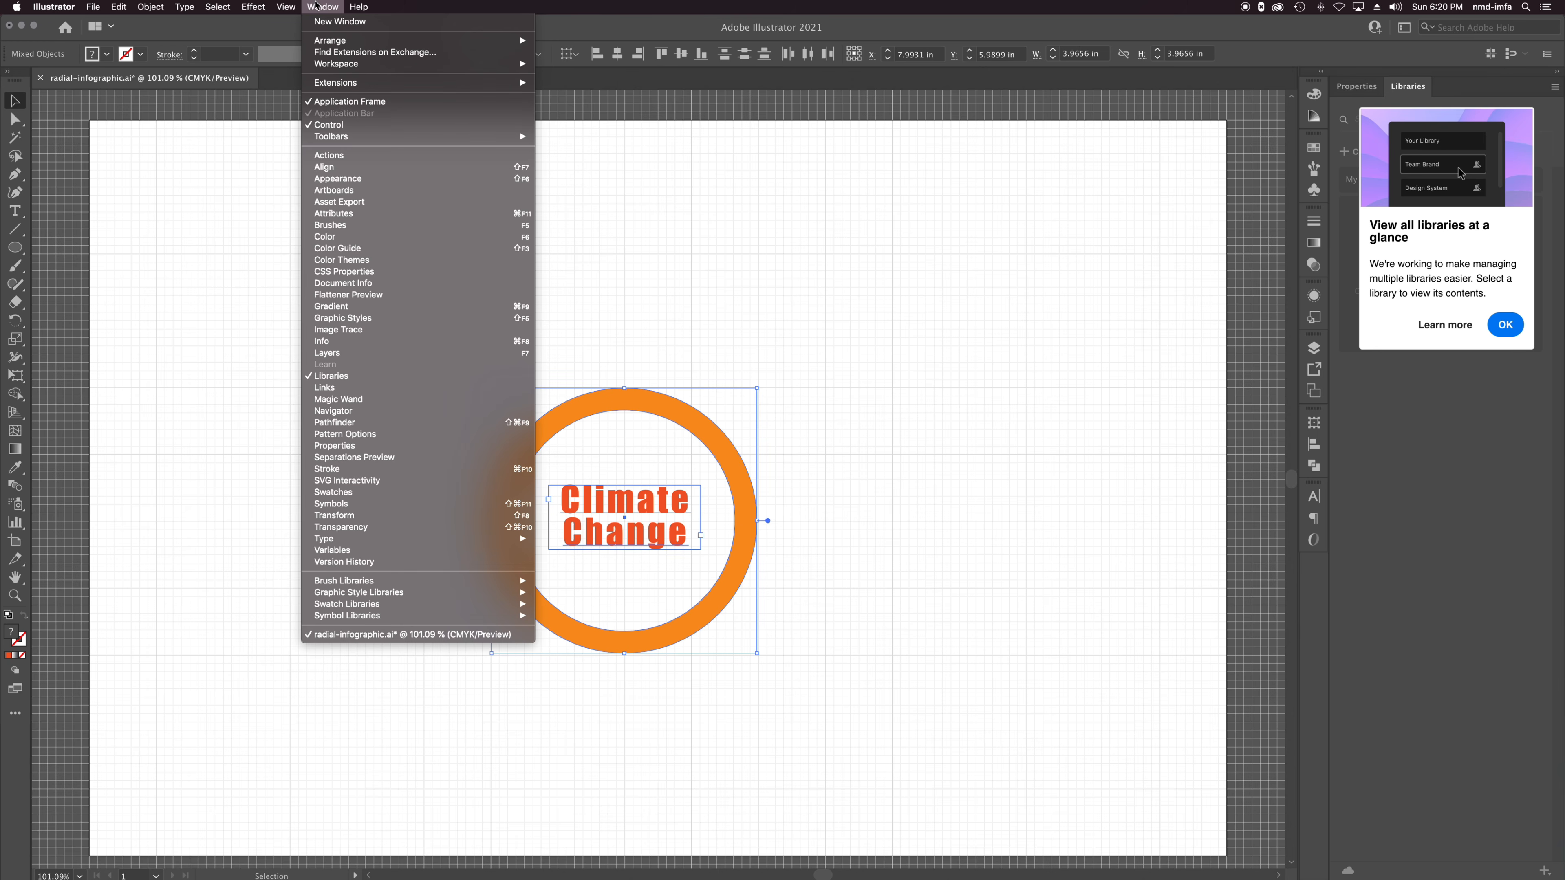
pyautogui.click(345, 170)
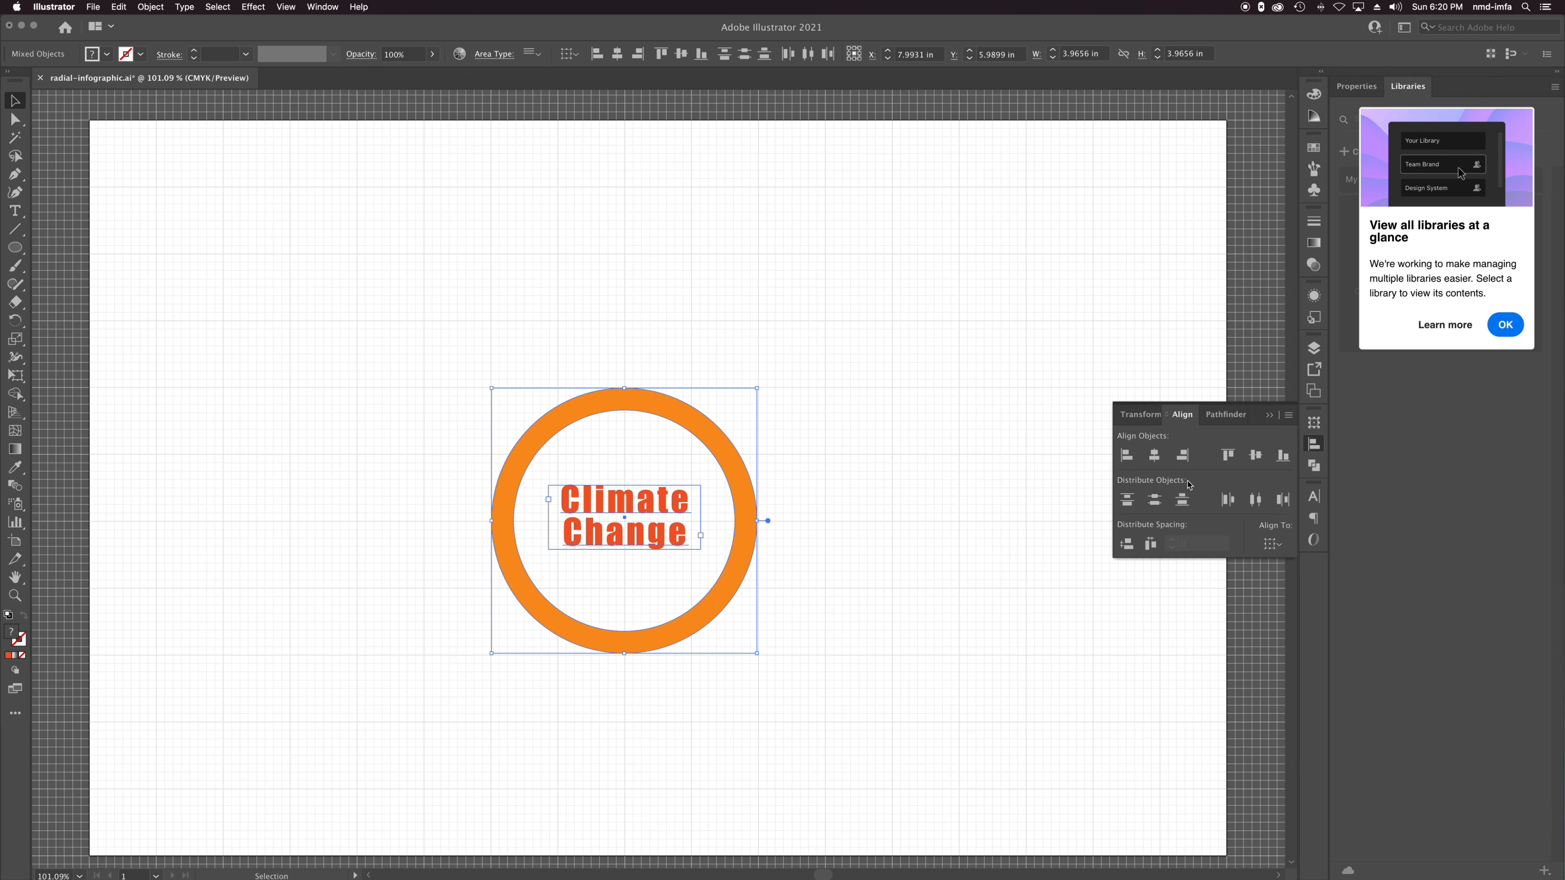
pyautogui.click(1153, 459)
pyautogui.click(1254, 460)
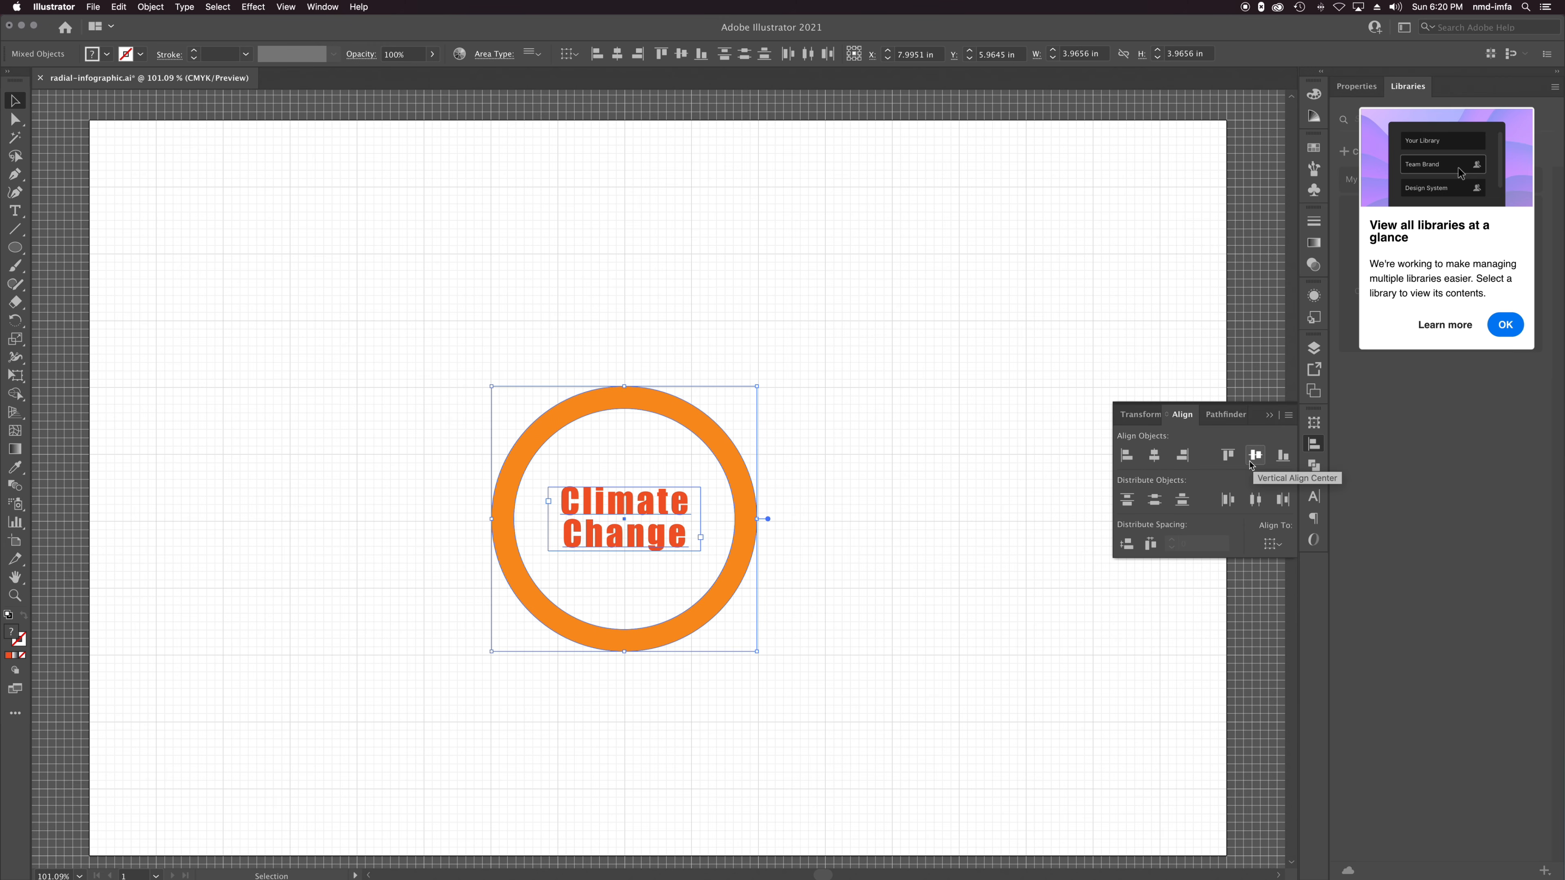
# Nudge the ring and title together slightly down to line up with the grid, deselect them, and collapse the Align panel.
pyautogui.press('Down')
pyautogui.press('Right')
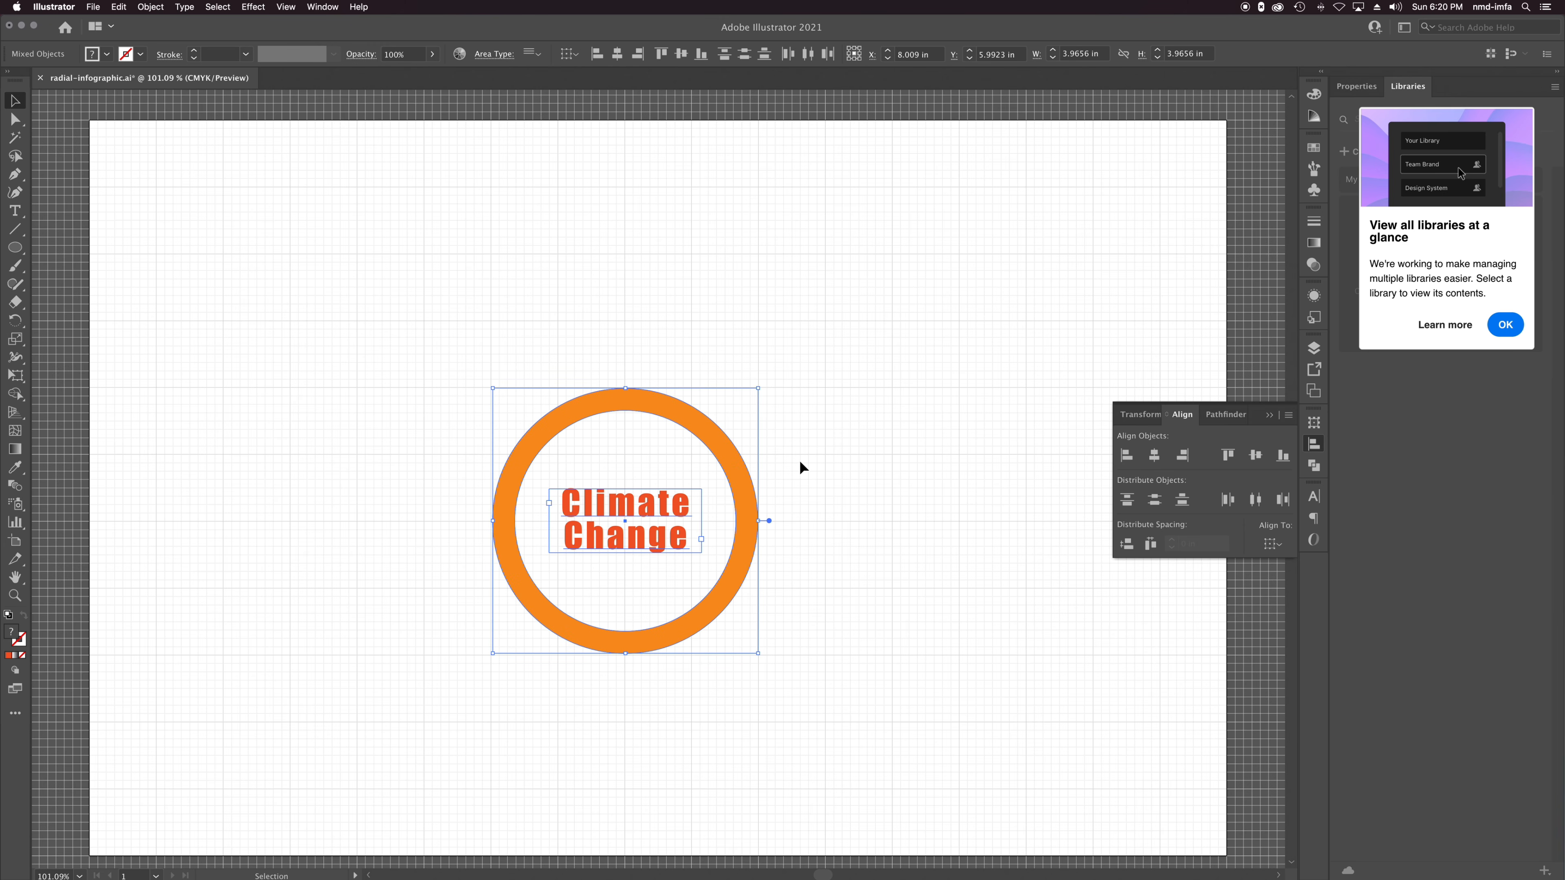
pyautogui.press('Left')
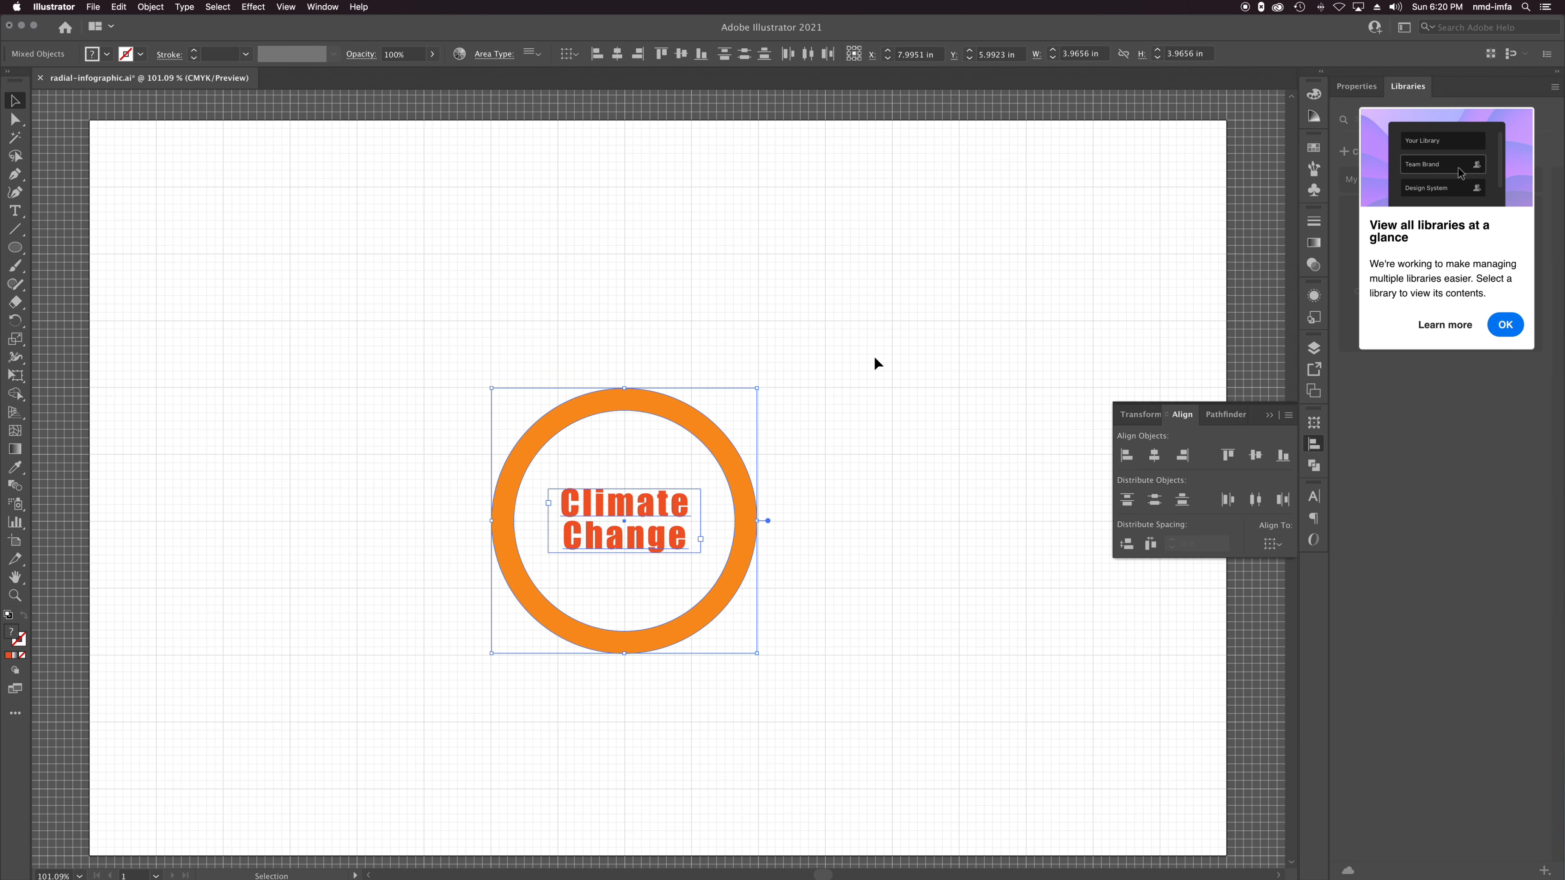
pyautogui.click(876, 377)
pyautogui.click(1315, 449)
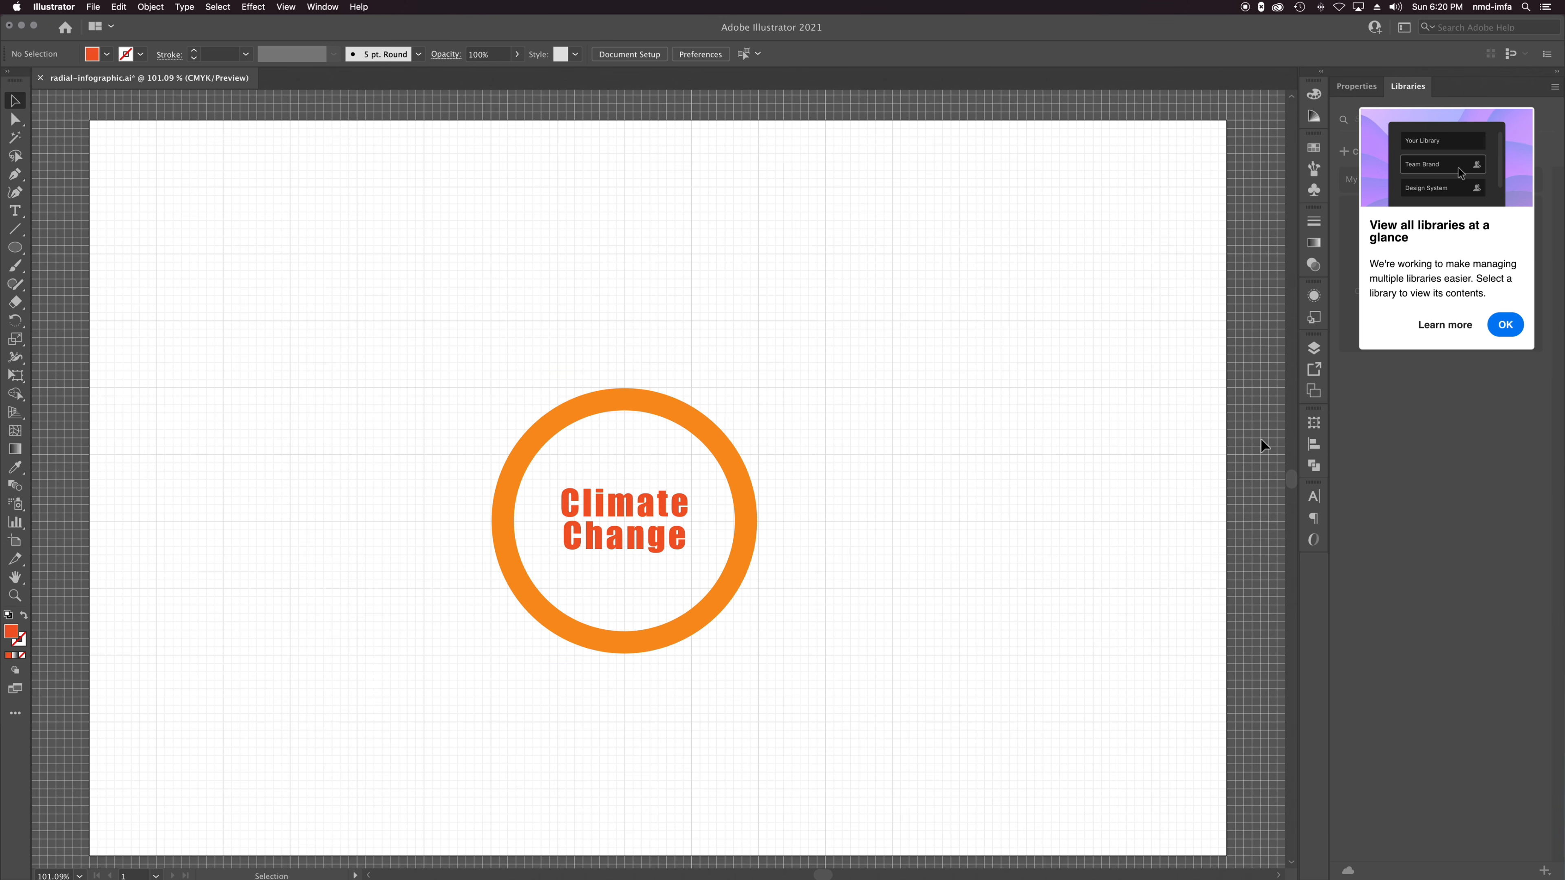
# Group the "Climate Change" title with the orange ring, and test the group with a sideways move that is undone.
pyautogui.click(633, 515)
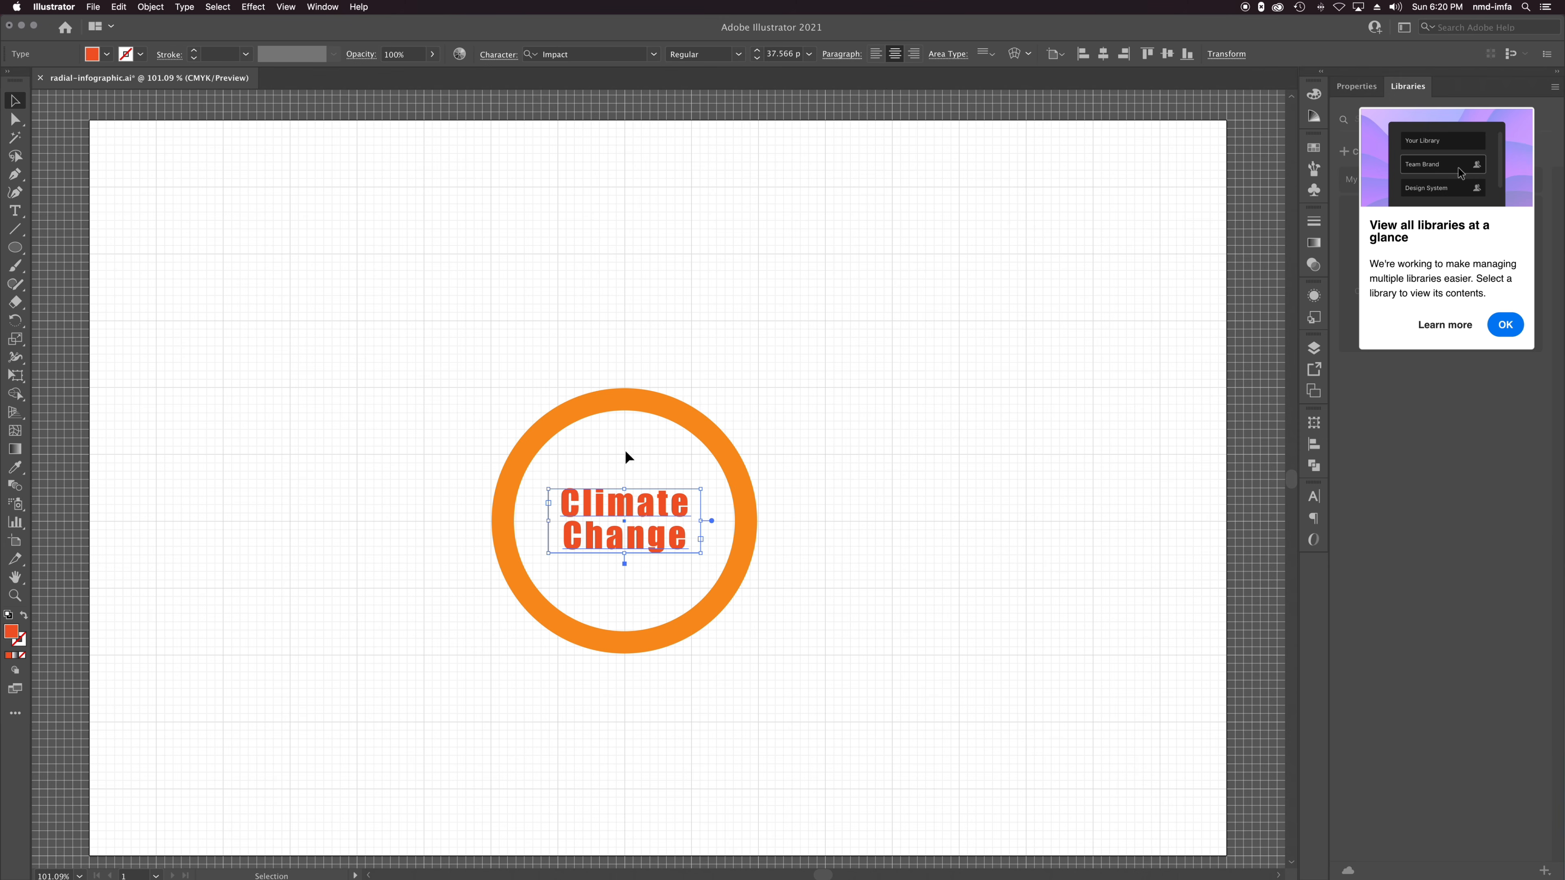
pyautogui.keyDown('shift'); pyautogui.click(665, 411); pyautogui.keyUp('shift')
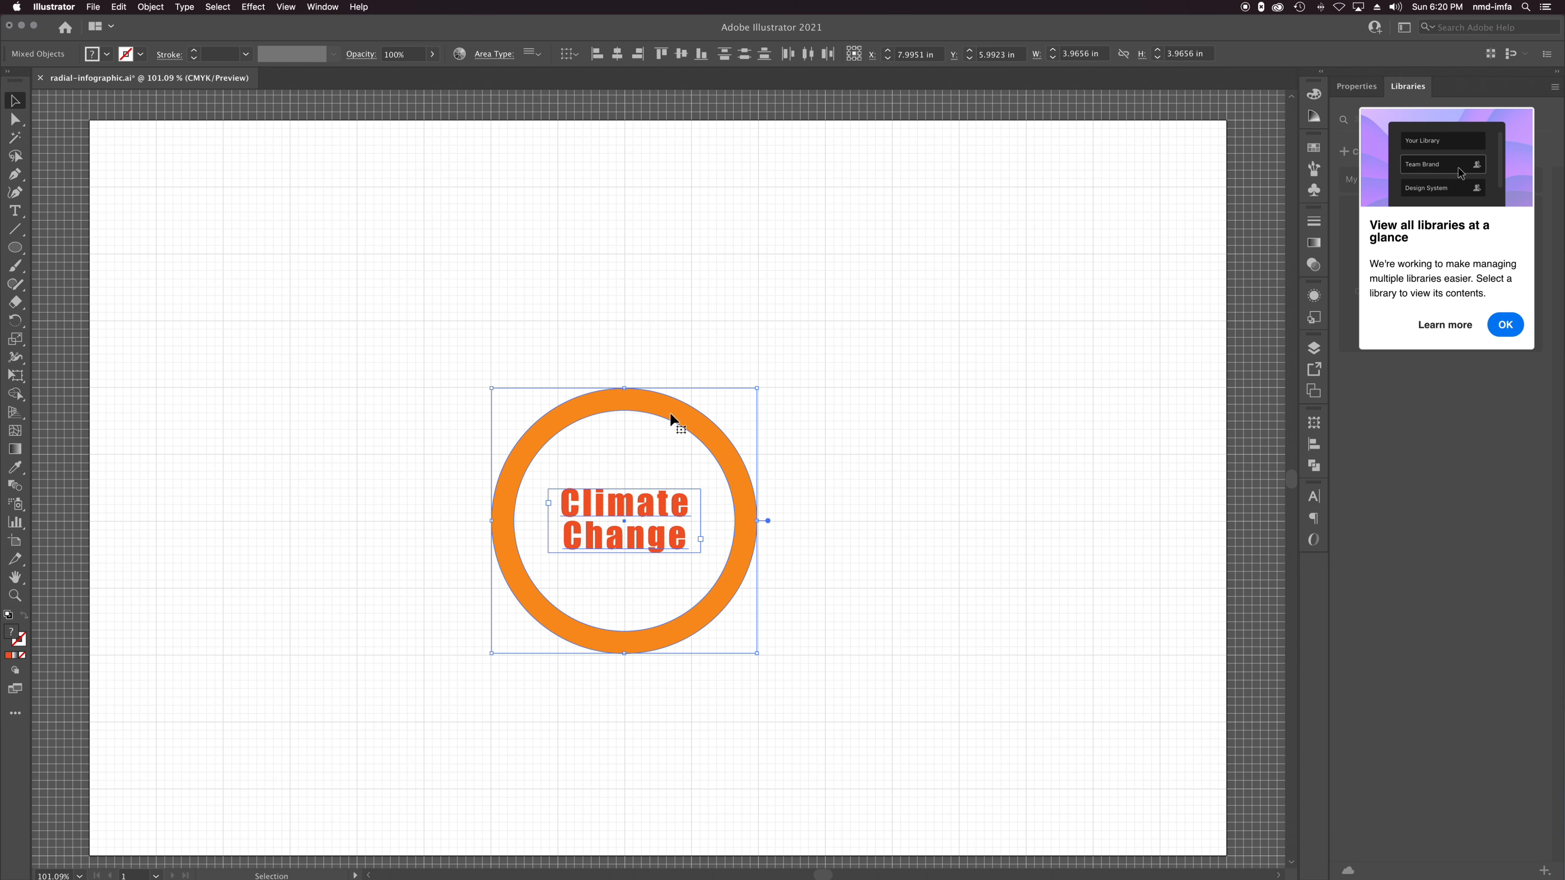
pyautogui.click(150, 7)
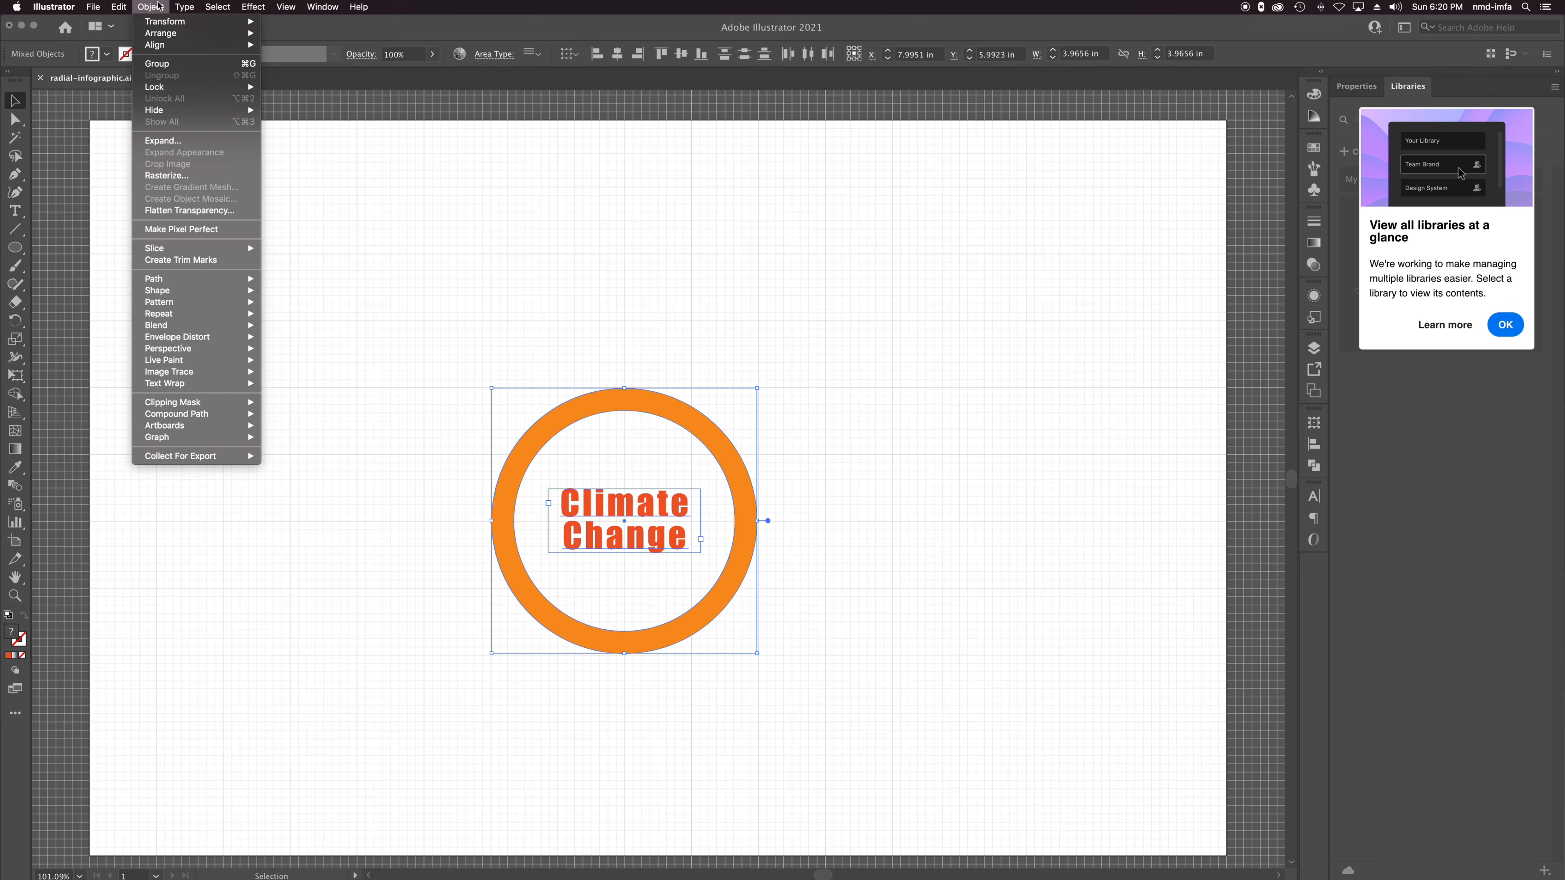
pyautogui.click(194, 65)
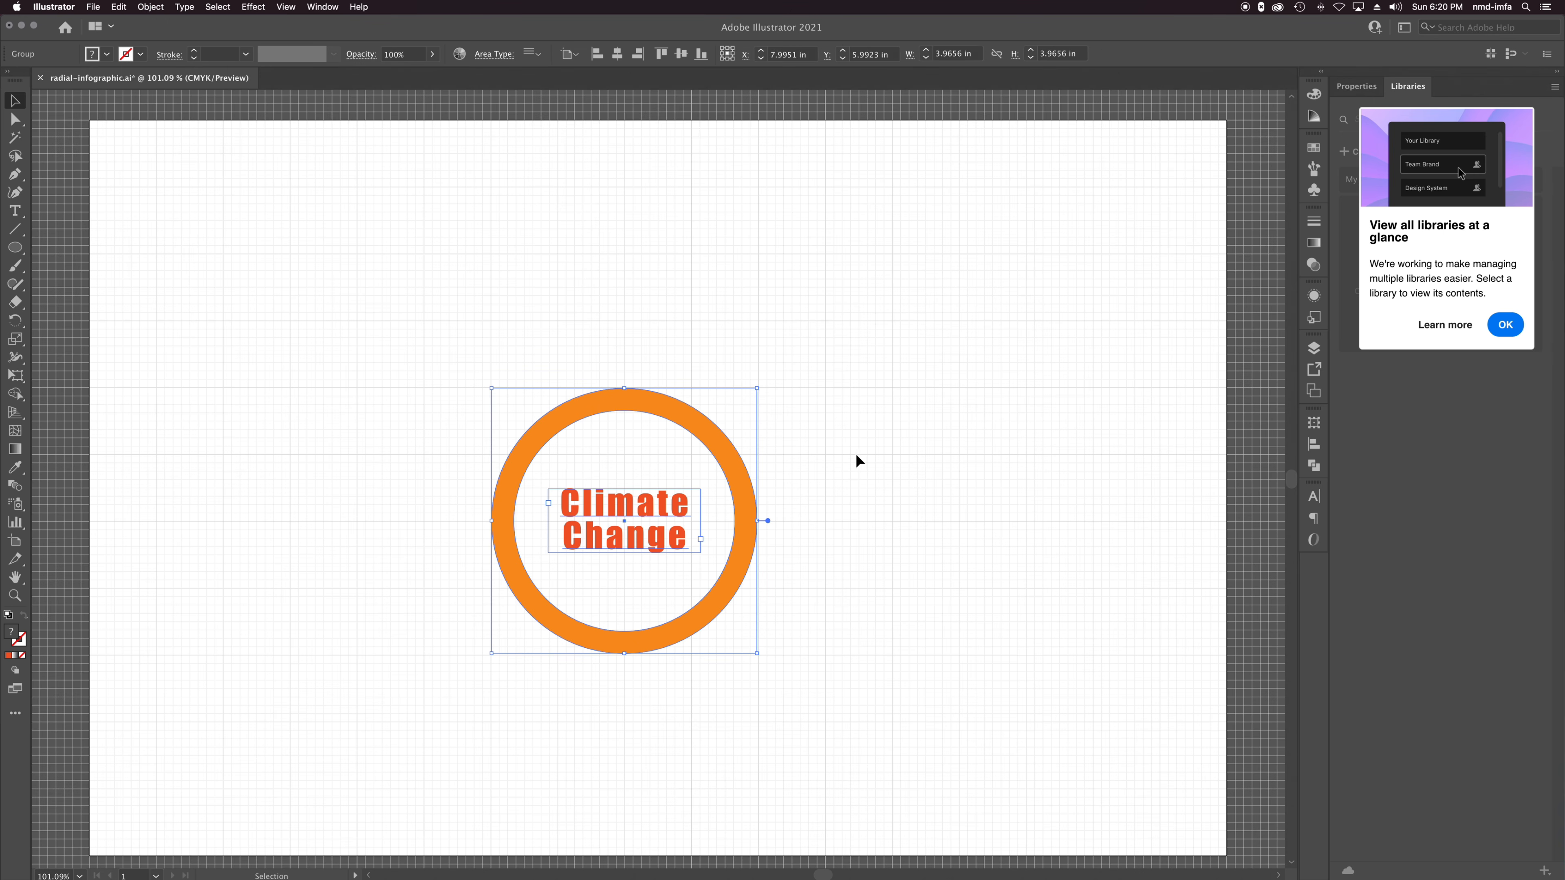
pyautogui.moveTo(717, 444); pyautogui.dragTo(961, 456)
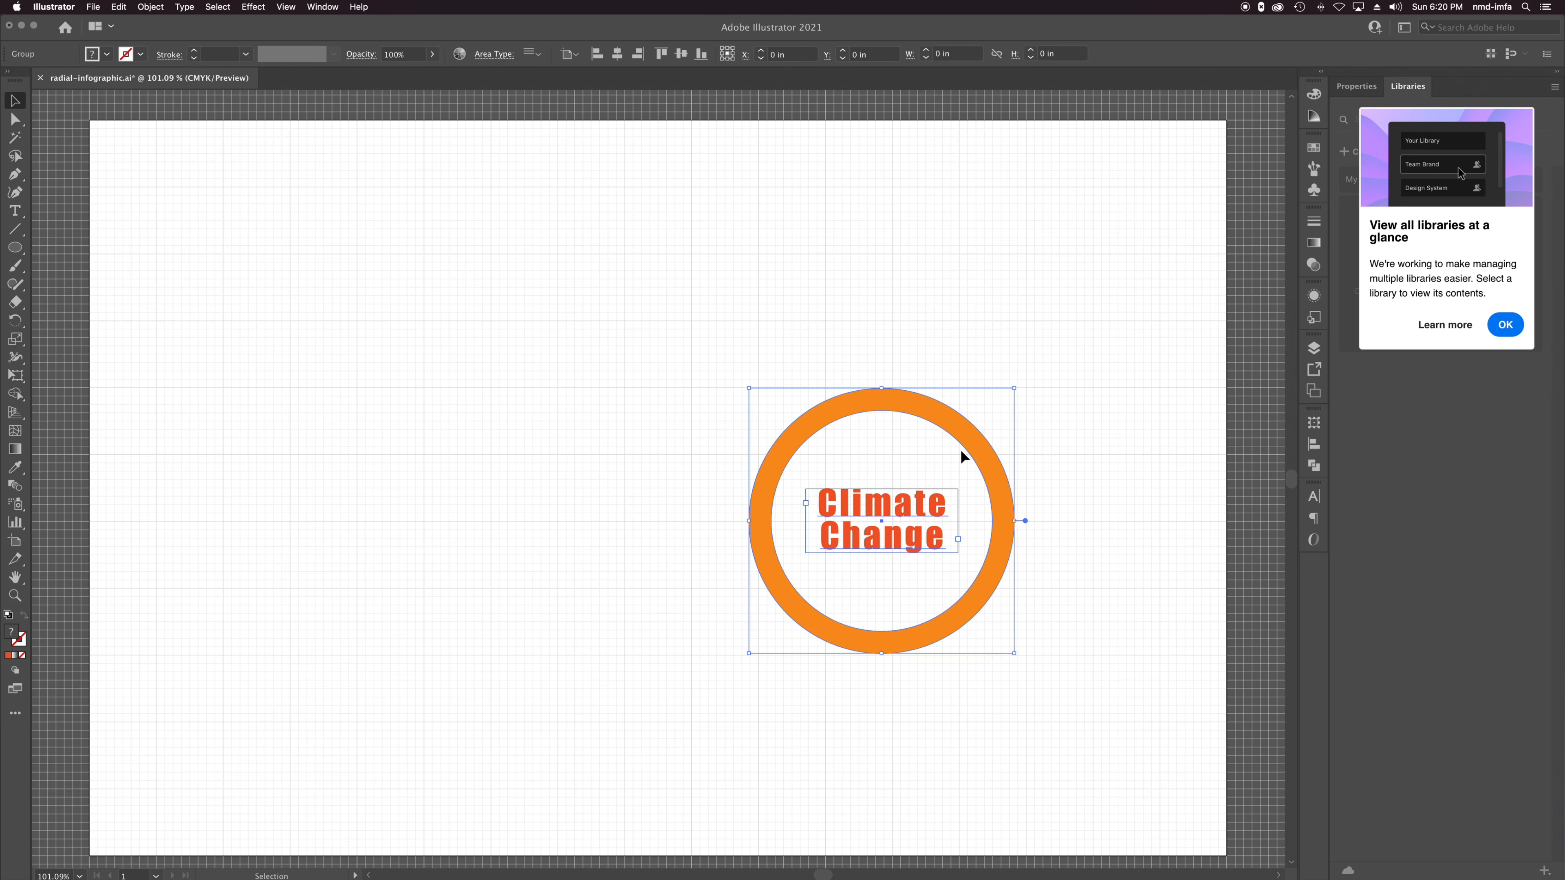
pyautogui.press('super+z')
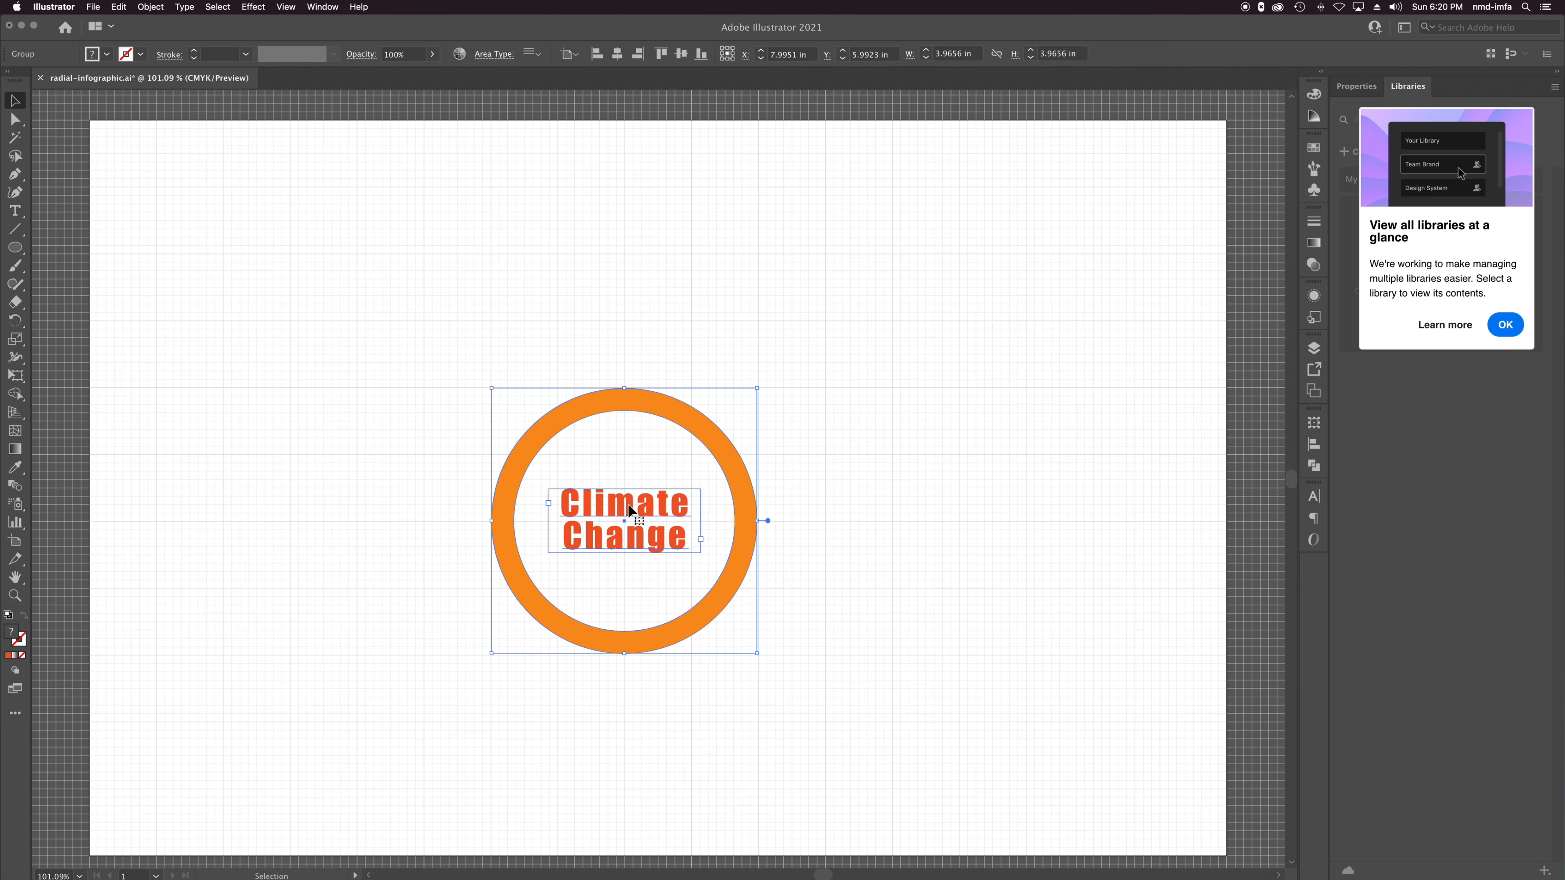
# Enter isolation mode on the group to select only the orange ring, and exit isolation mode.
pyautogui.doubleClick(707, 427)
pyautogui.click(705, 429)
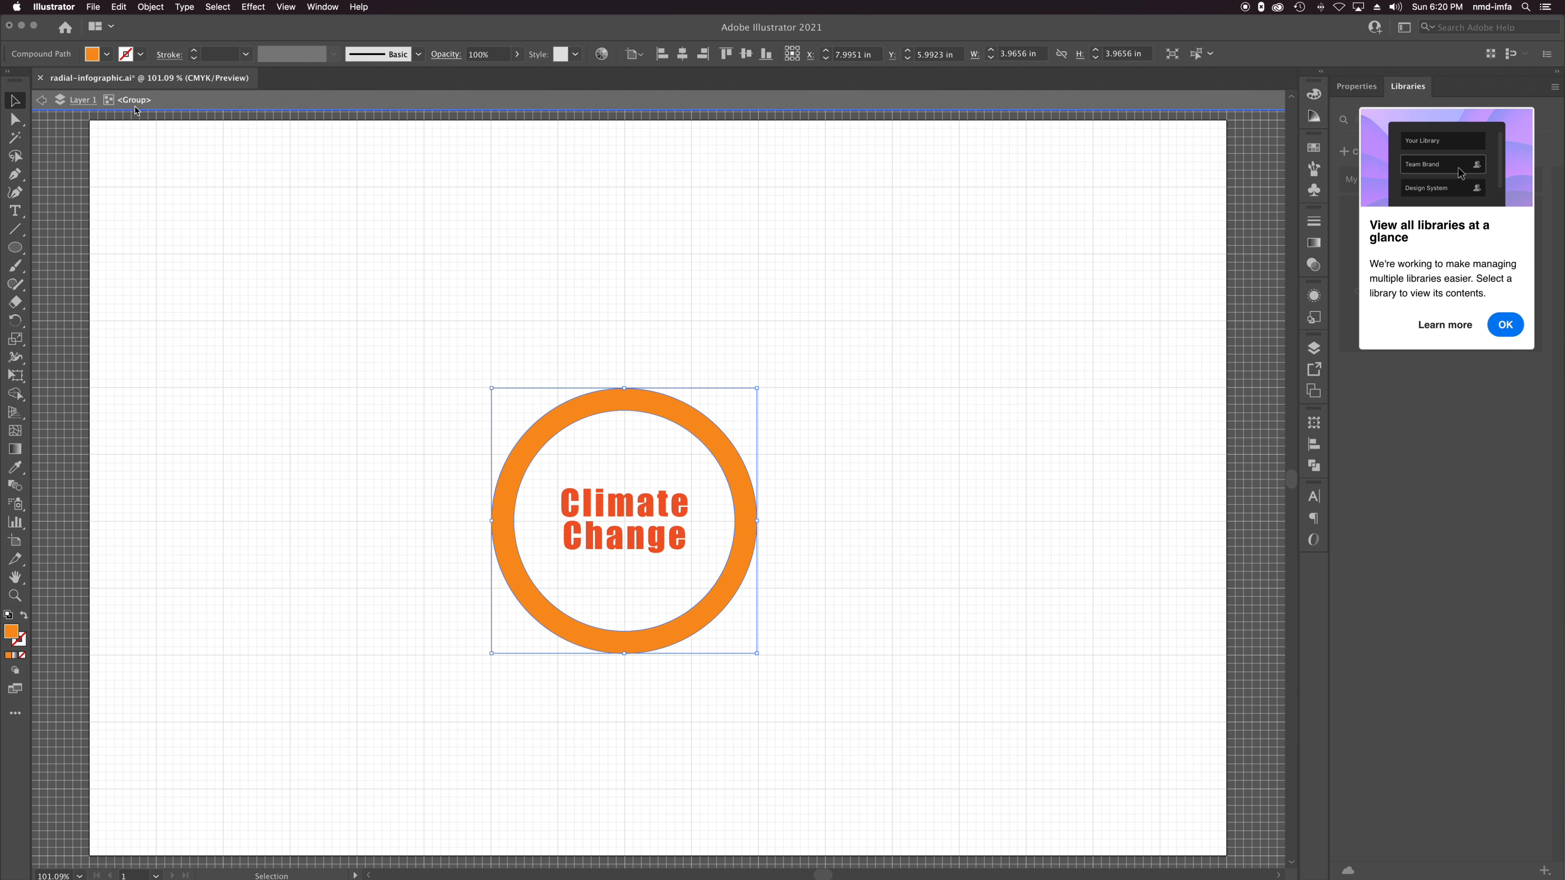
pyautogui.click(43, 101)
pyautogui.click(43, 101)
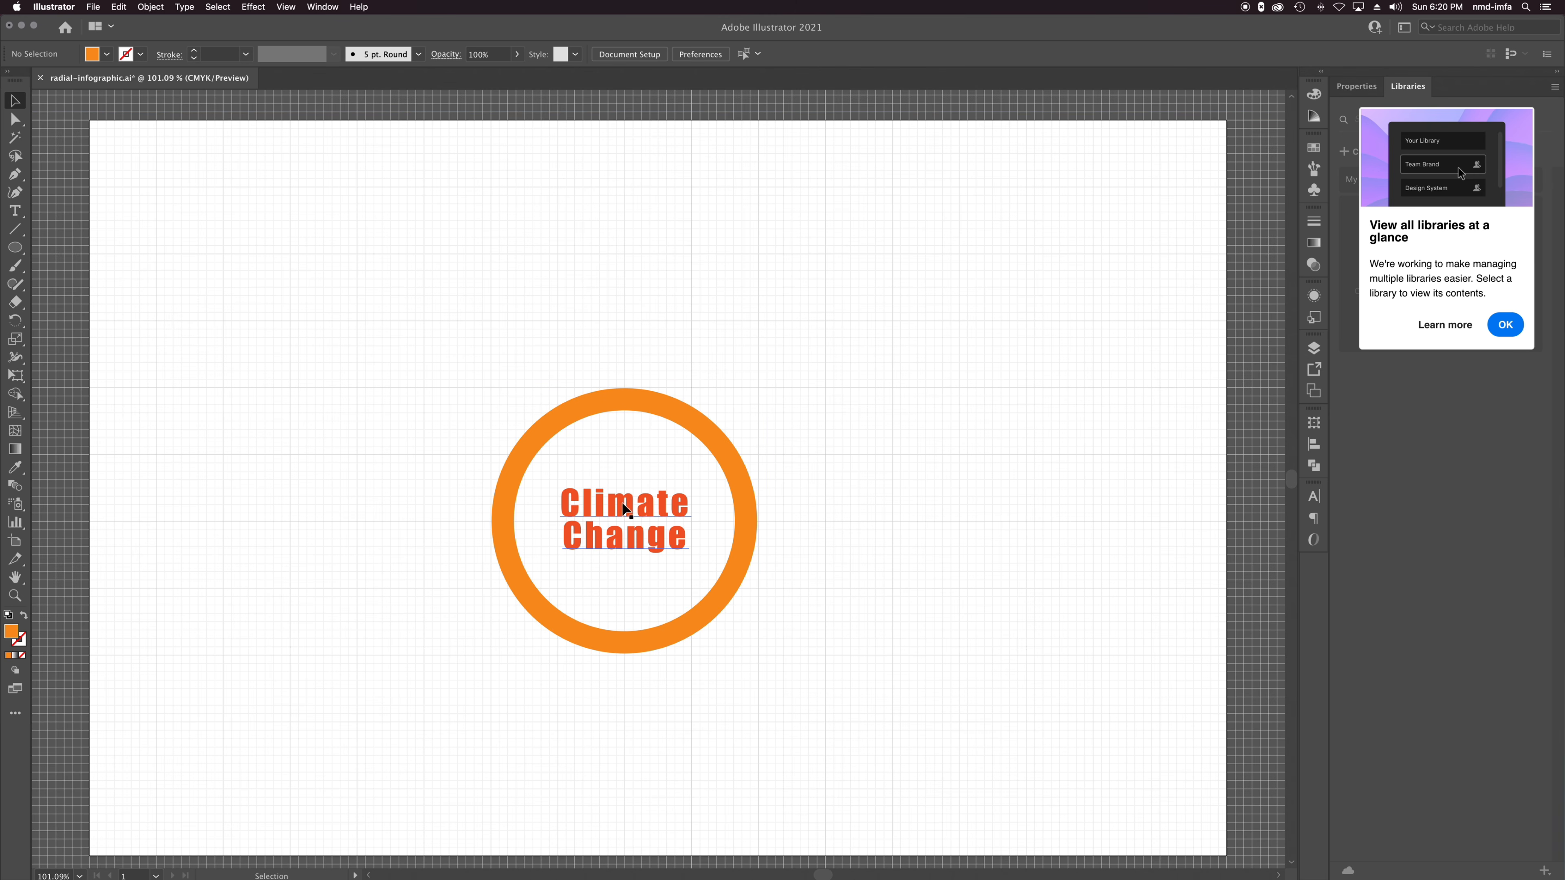
# Scale the ring-and-title group down proportionally around its centre to about 2 in wide.
pyautogui.click(644, 533)
pyautogui.scroll(-1, 638, 527)
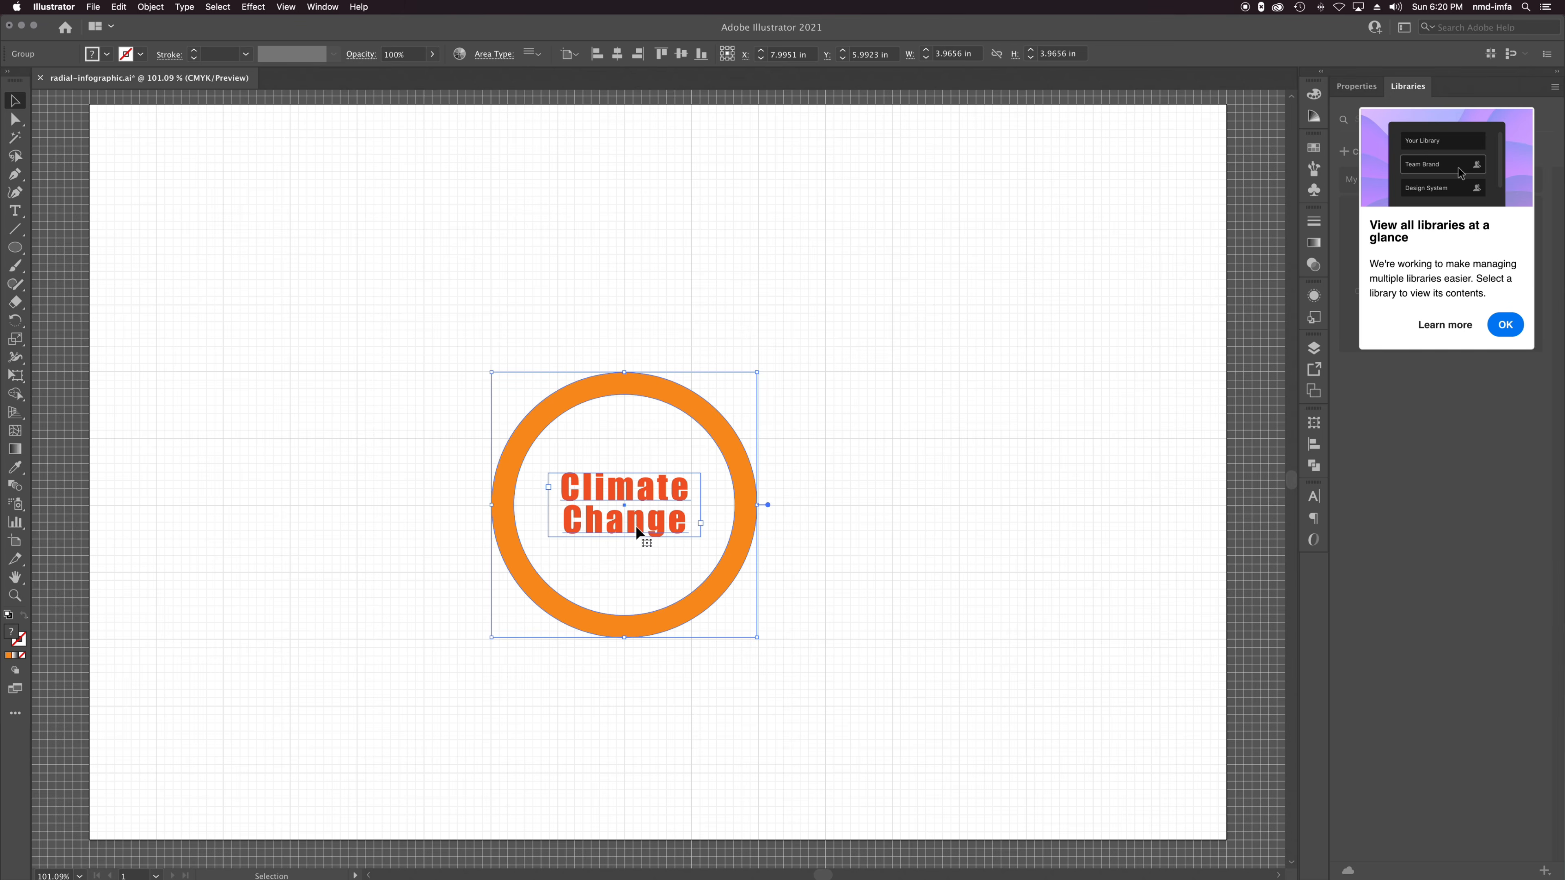
pyautogui.scroll(-3, 636, 525)
pyautogui.scroll(4, 636, 525)
pyautogui.scroll(-2, 640, 531)
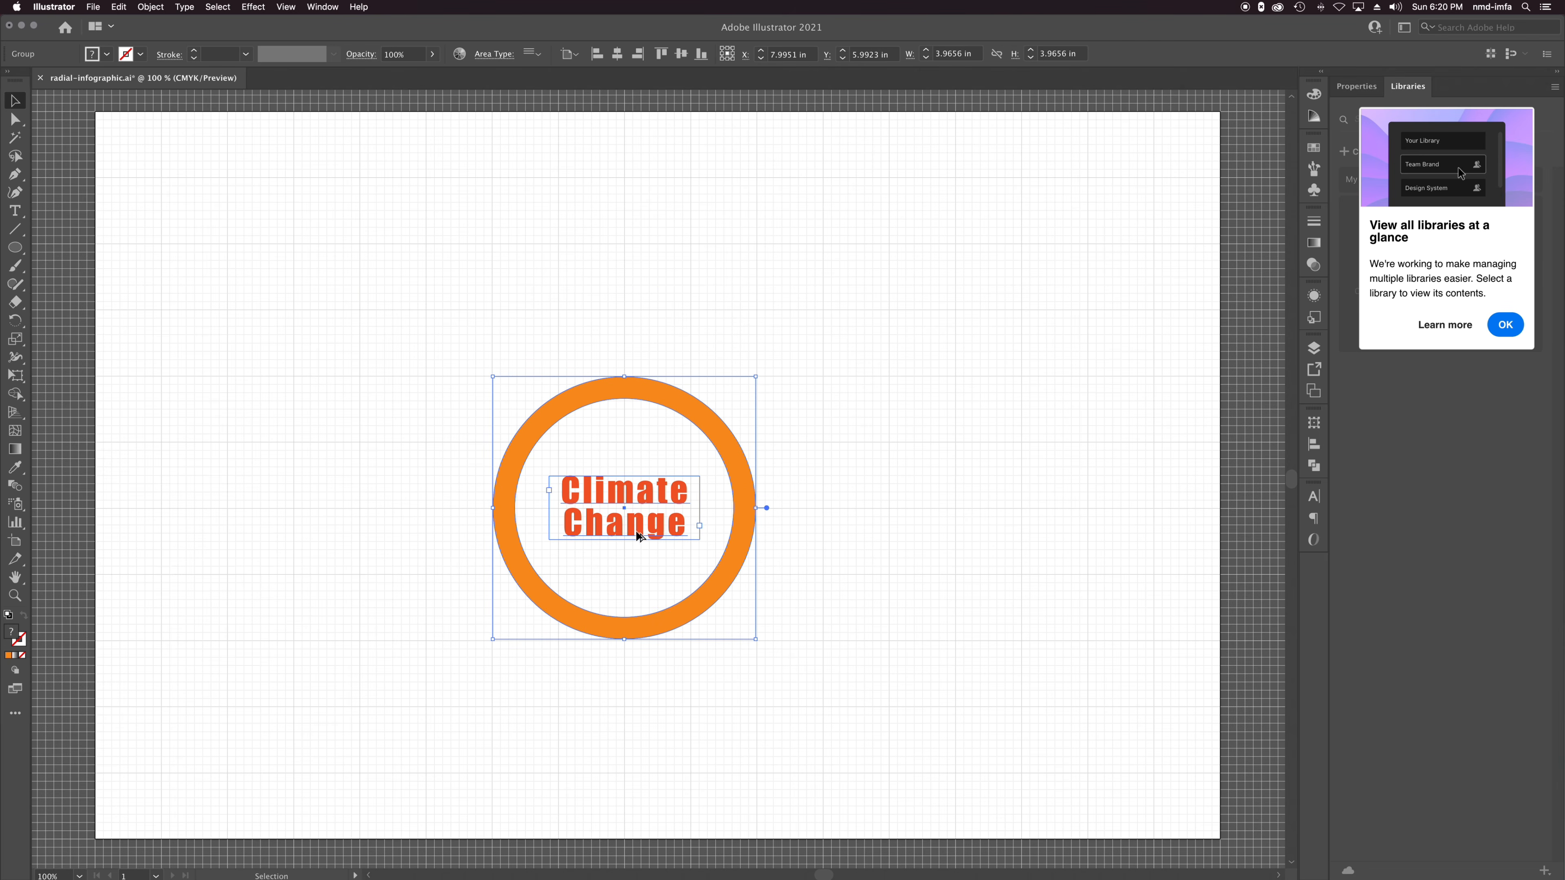
pyautogui.moveTo(756, 380); pyautogui.dragTo(702, 440)
pyautogui.click(694, 435)
pyautogui.click(675, 471)
pyautogui.moveTo(695, 438); pyautogui.dragTo(690, 443)
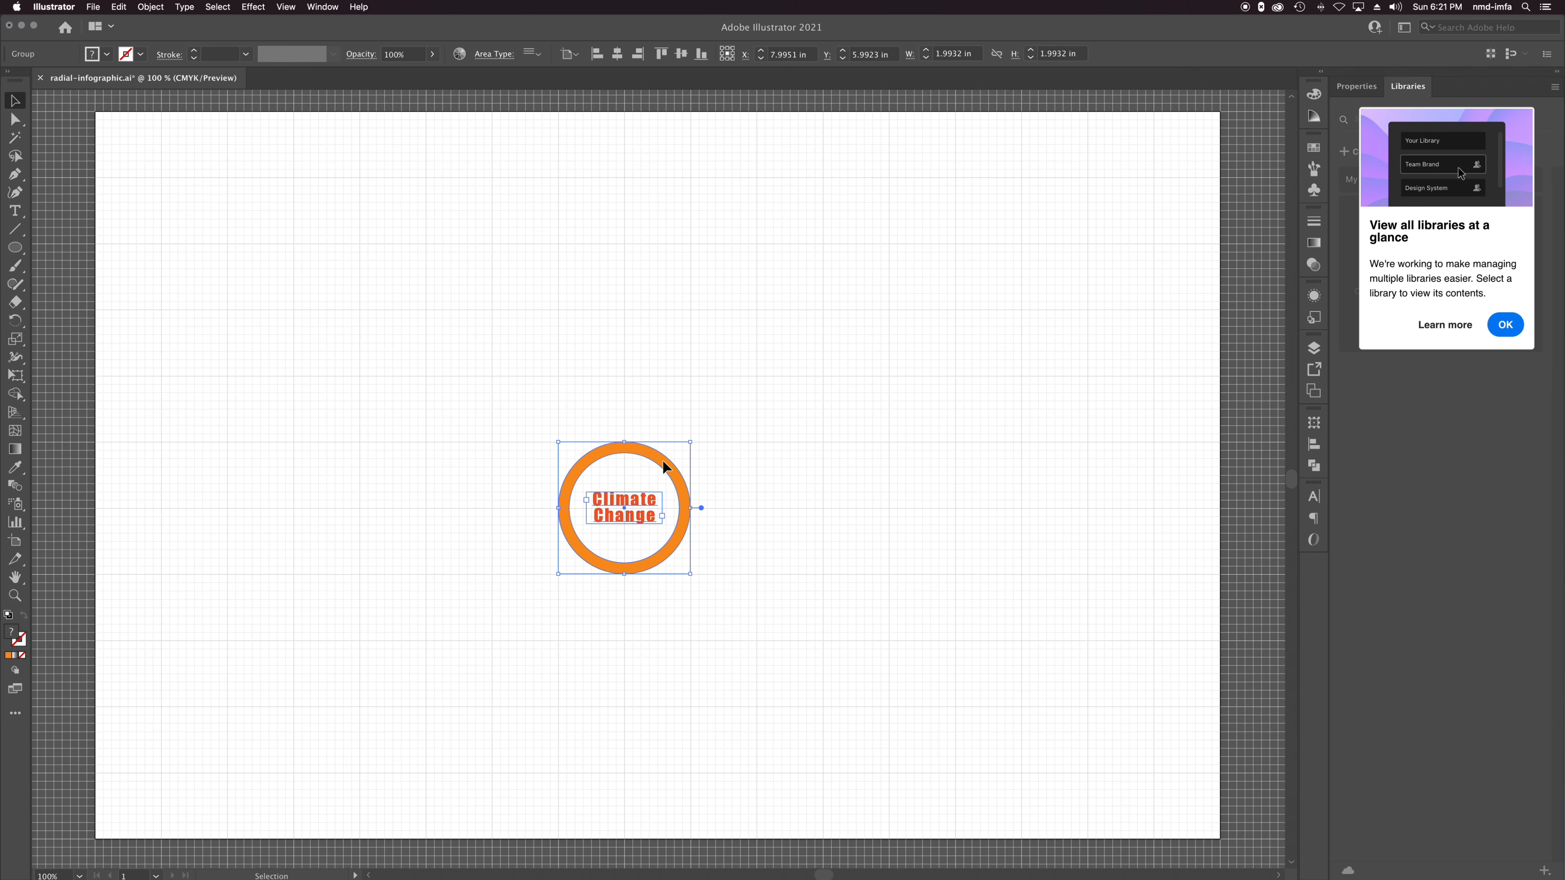
# Duplicate the group straight up and straight to the right, spacing each copy about 3 in centre to centre from the original.
pyautogui.moveTo(665, 467); pyautogui.dragTo(681, 318)
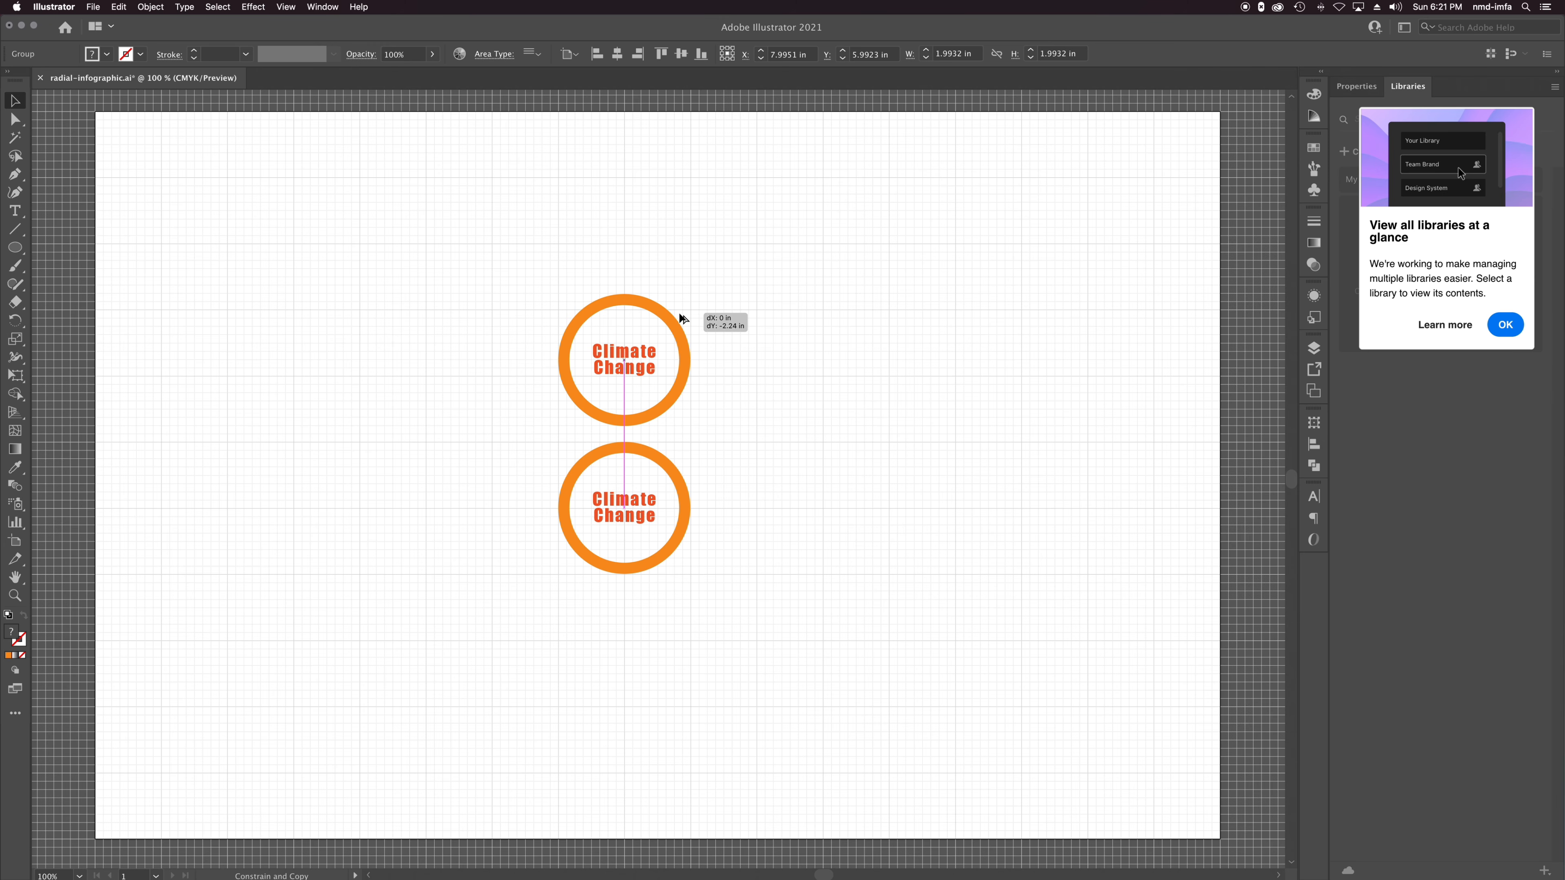
pyautogui.moveTo(682, 317); pyautogui.dragTo(683, 313)
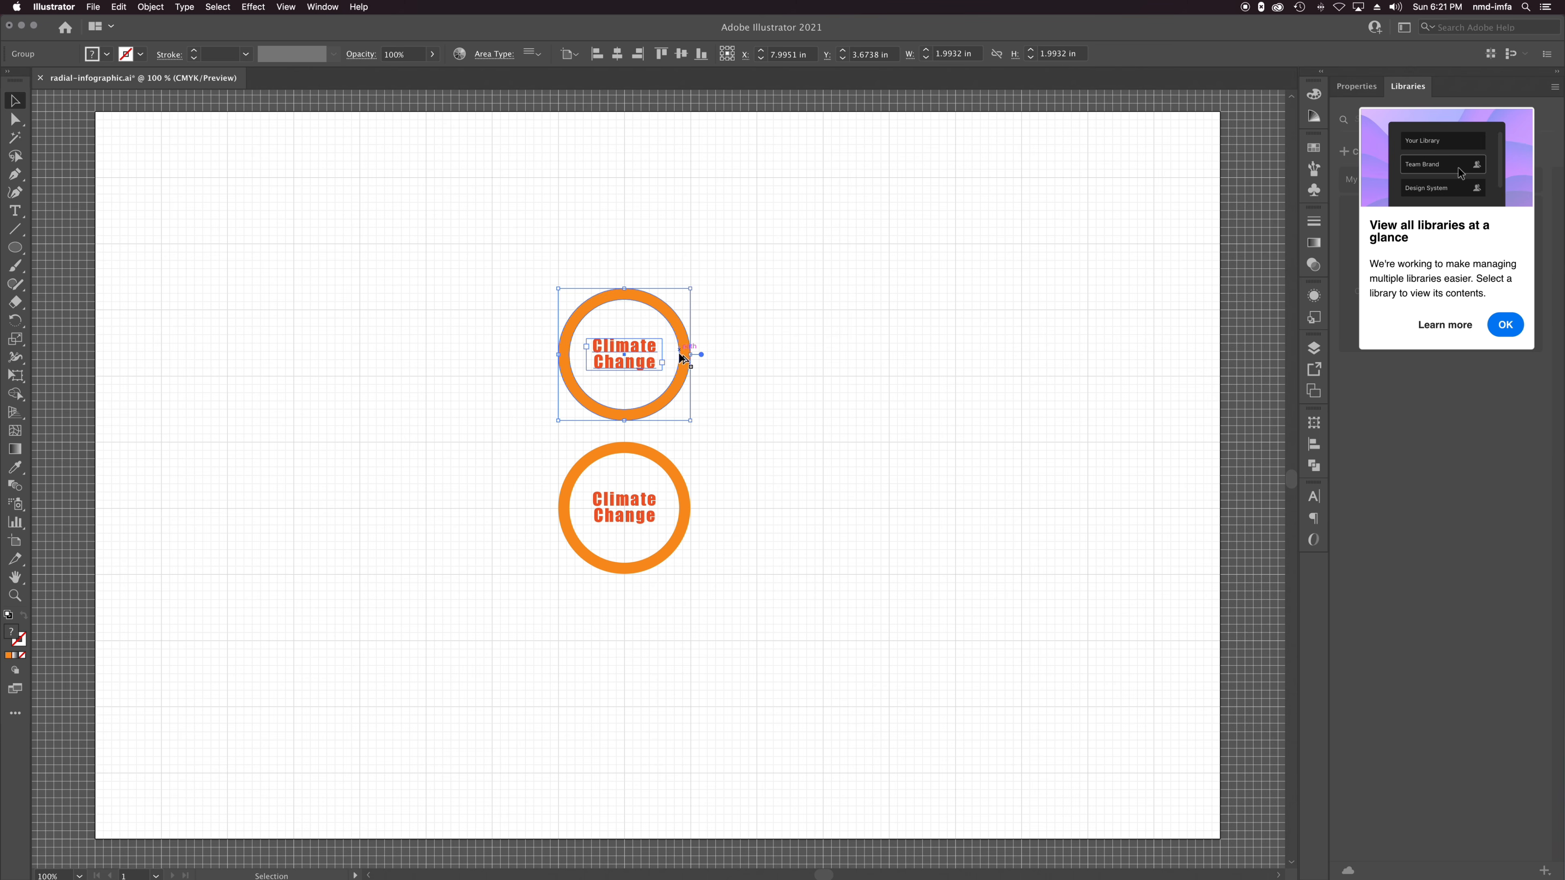
pyautogui.click(685, 499)
pyautogui.moveTo(683, 492); pyautogui.dragTo(883, 517)
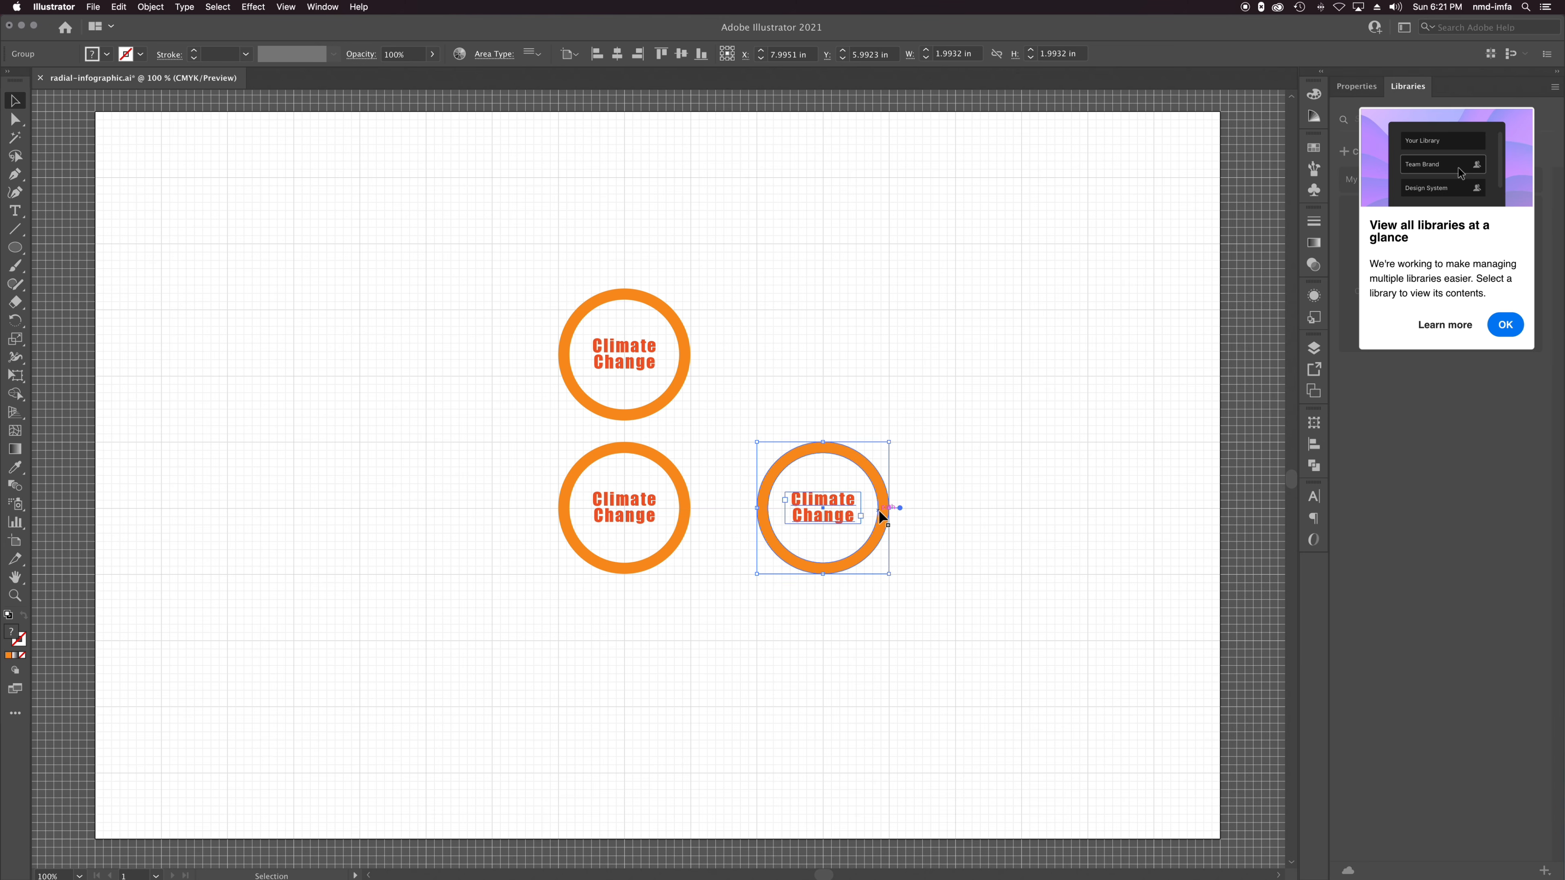
pyautogui.moveTo(682, 370); pyautogui.dragTo(685, 327)
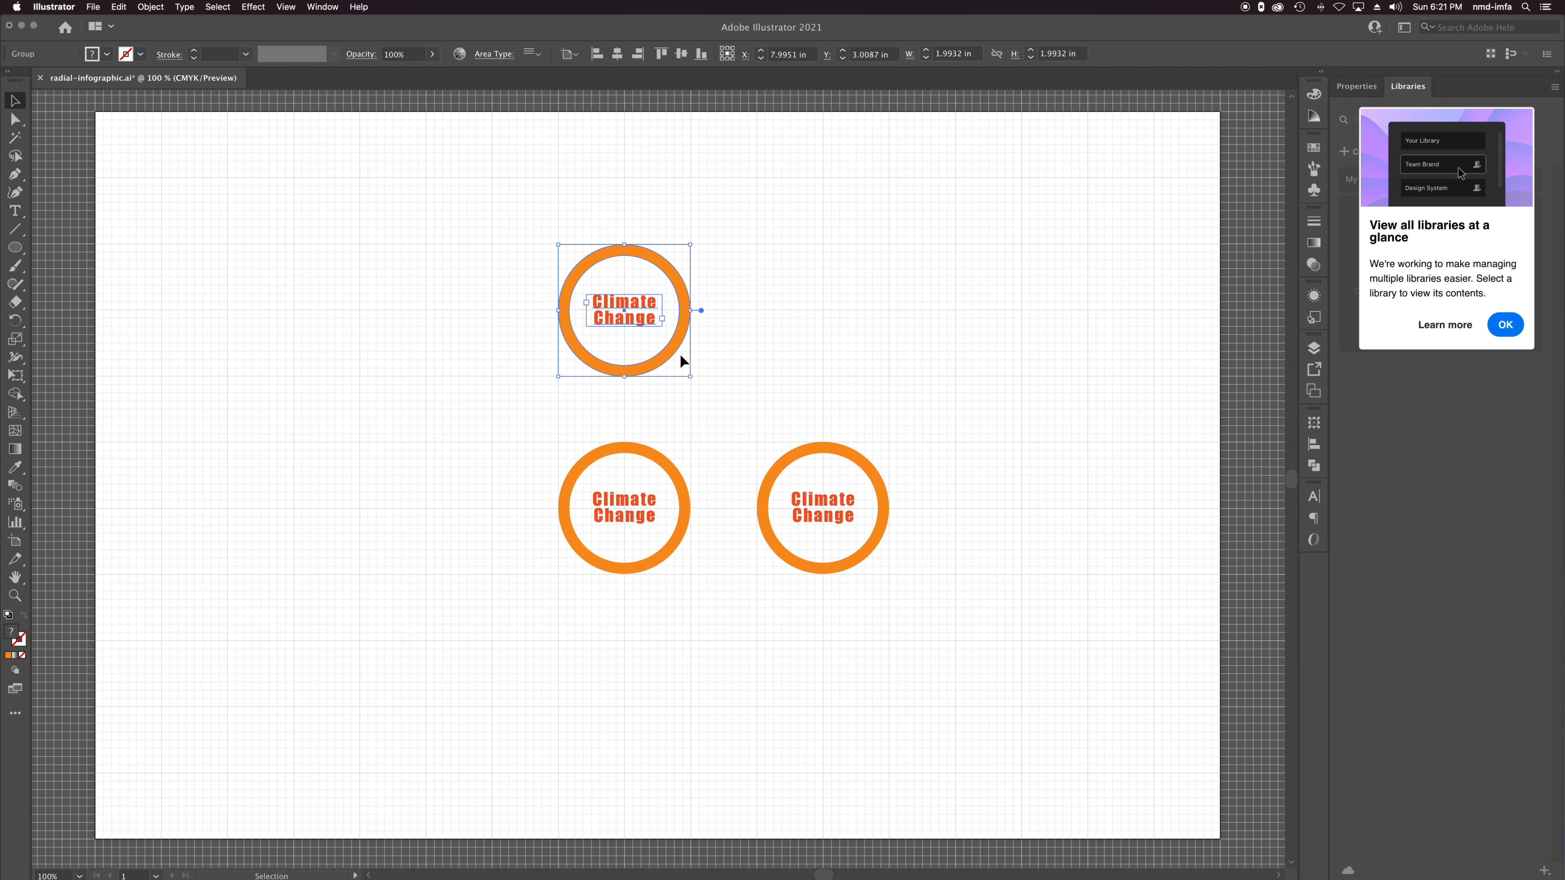
# Duplicate the central group about 3 in straight down and 3 in straight to the left, completing the cross layout.
pyautogui.click(653, 563)
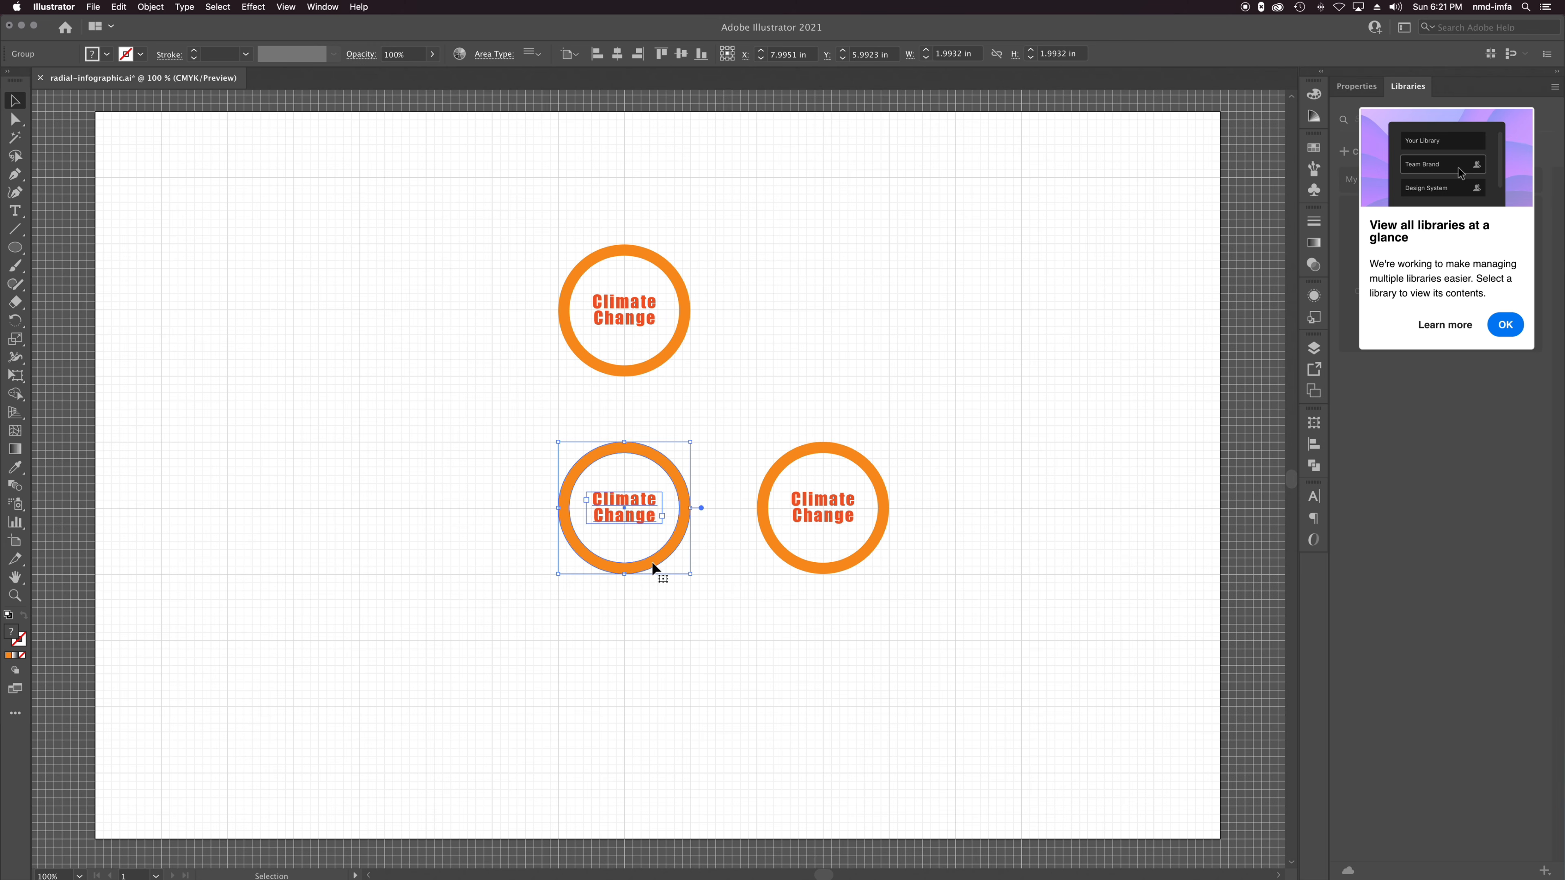
pyautogui.moveTo(656, 560); pyautogui.dragTo(647, 764)
pyautogui.click(676, 538)
pyautogui.moveTo(676, 539); pyautogui.dragTo(478, 540)
pyautogui.click(950, 644)
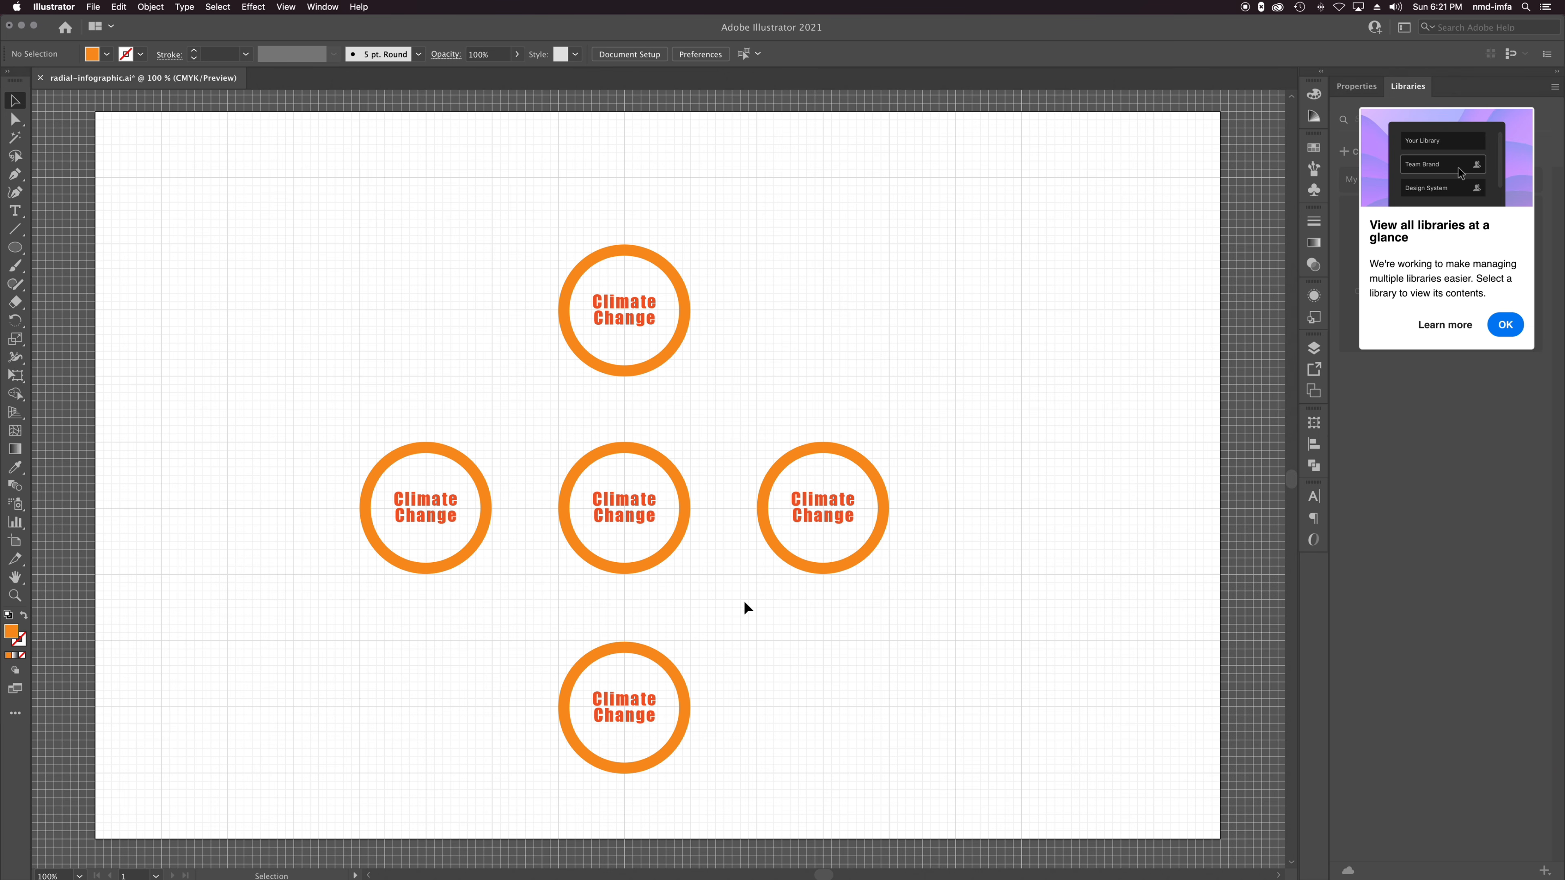
# Enlarge the central group proportionally around its centre so it is bigger than the four surrounding circles.
pyautogui.click(686, 311)
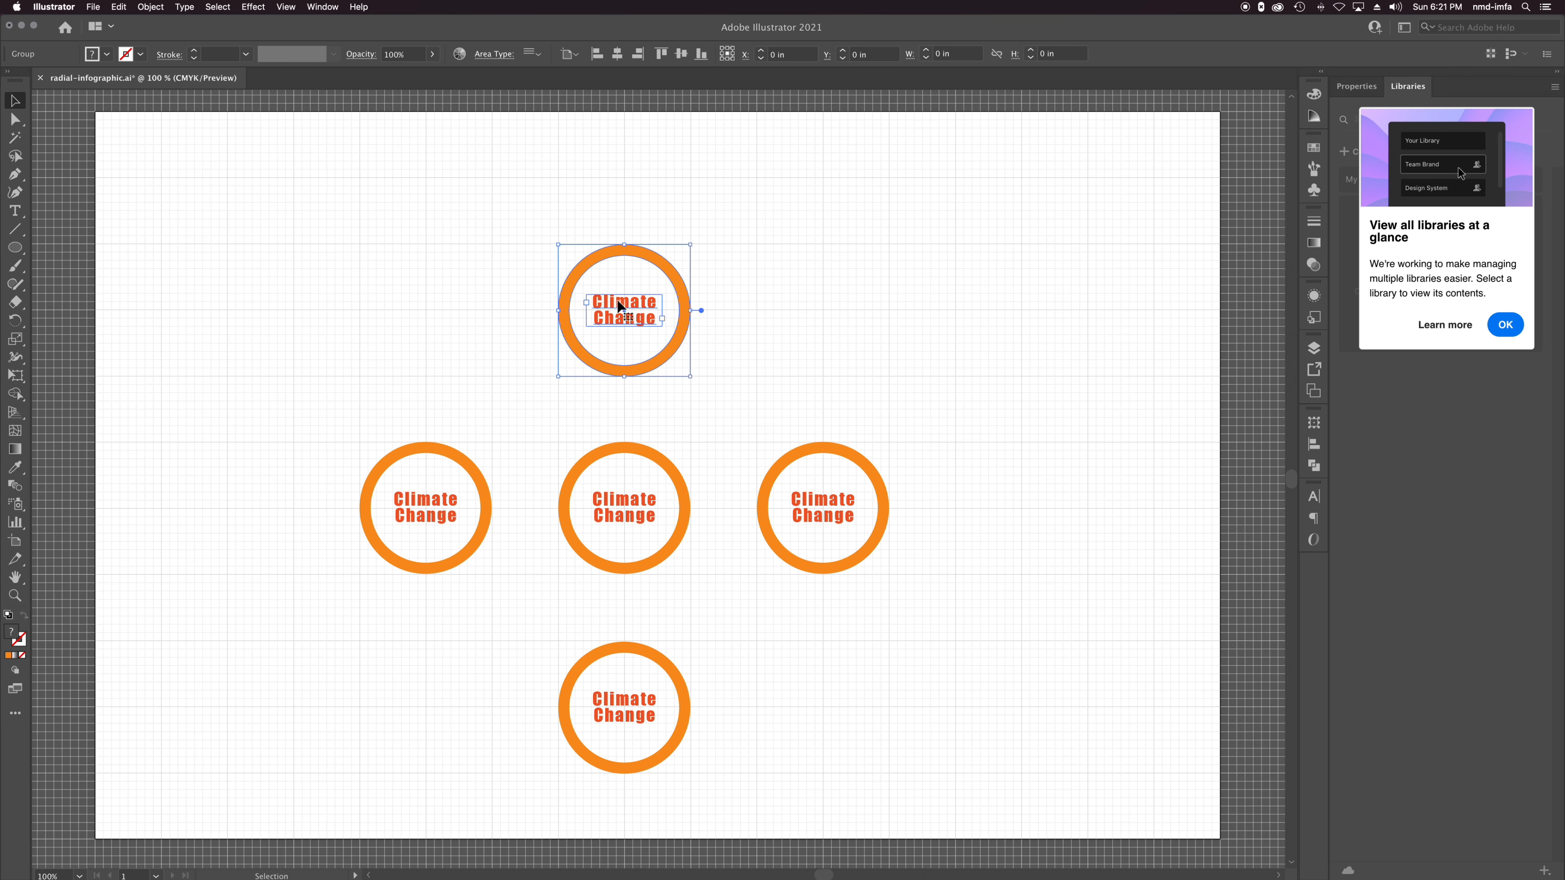
pyautogui.click(686, 469)
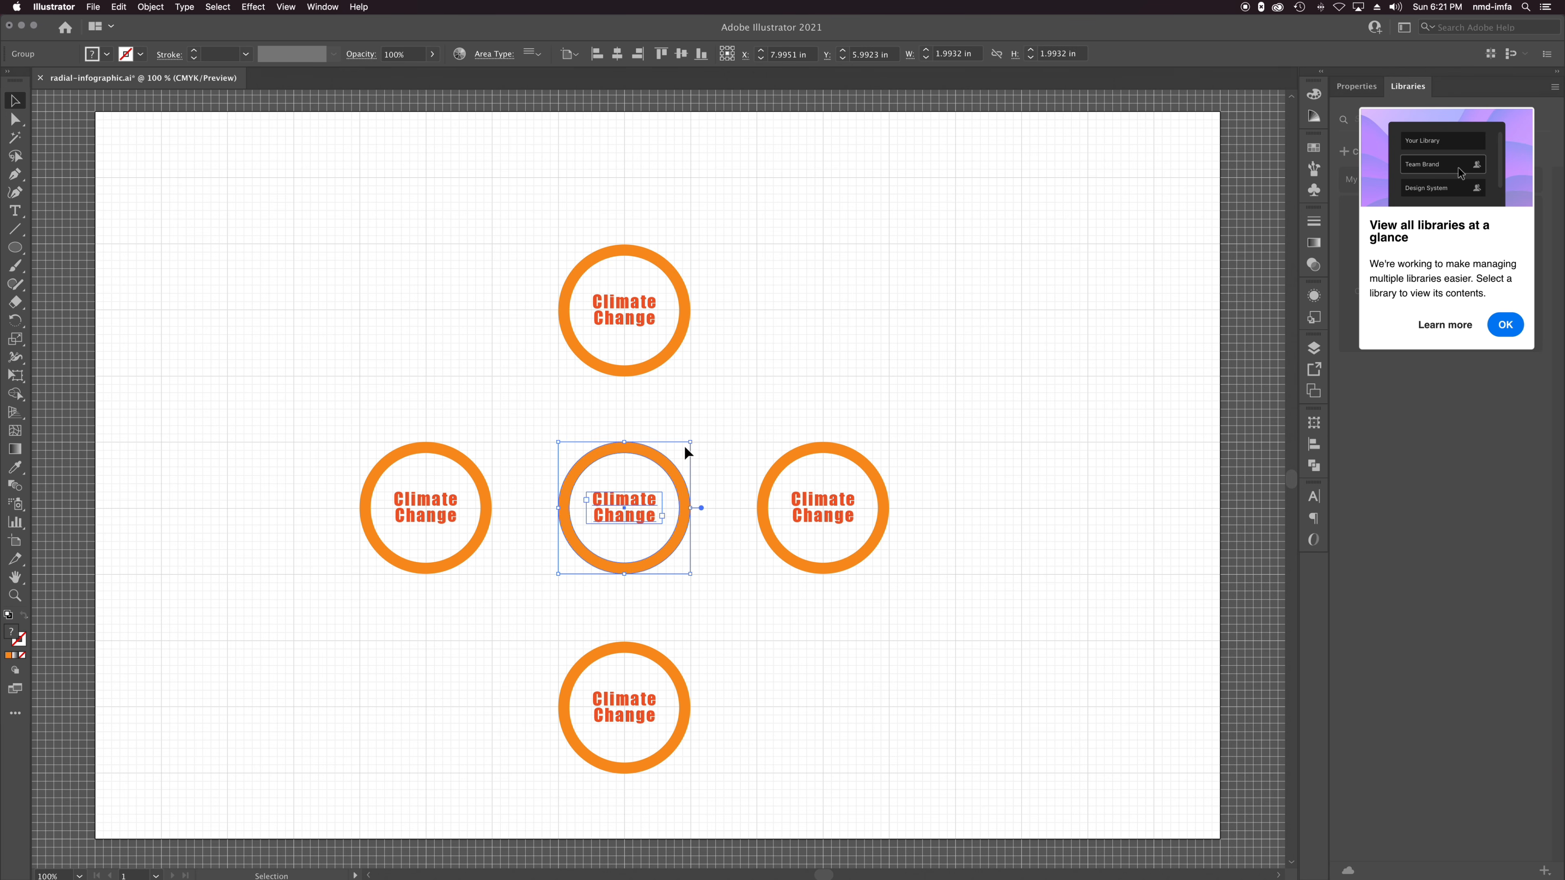
pyautogui.moveTo(691, 442); pyautogui.dragTo(714, 420)
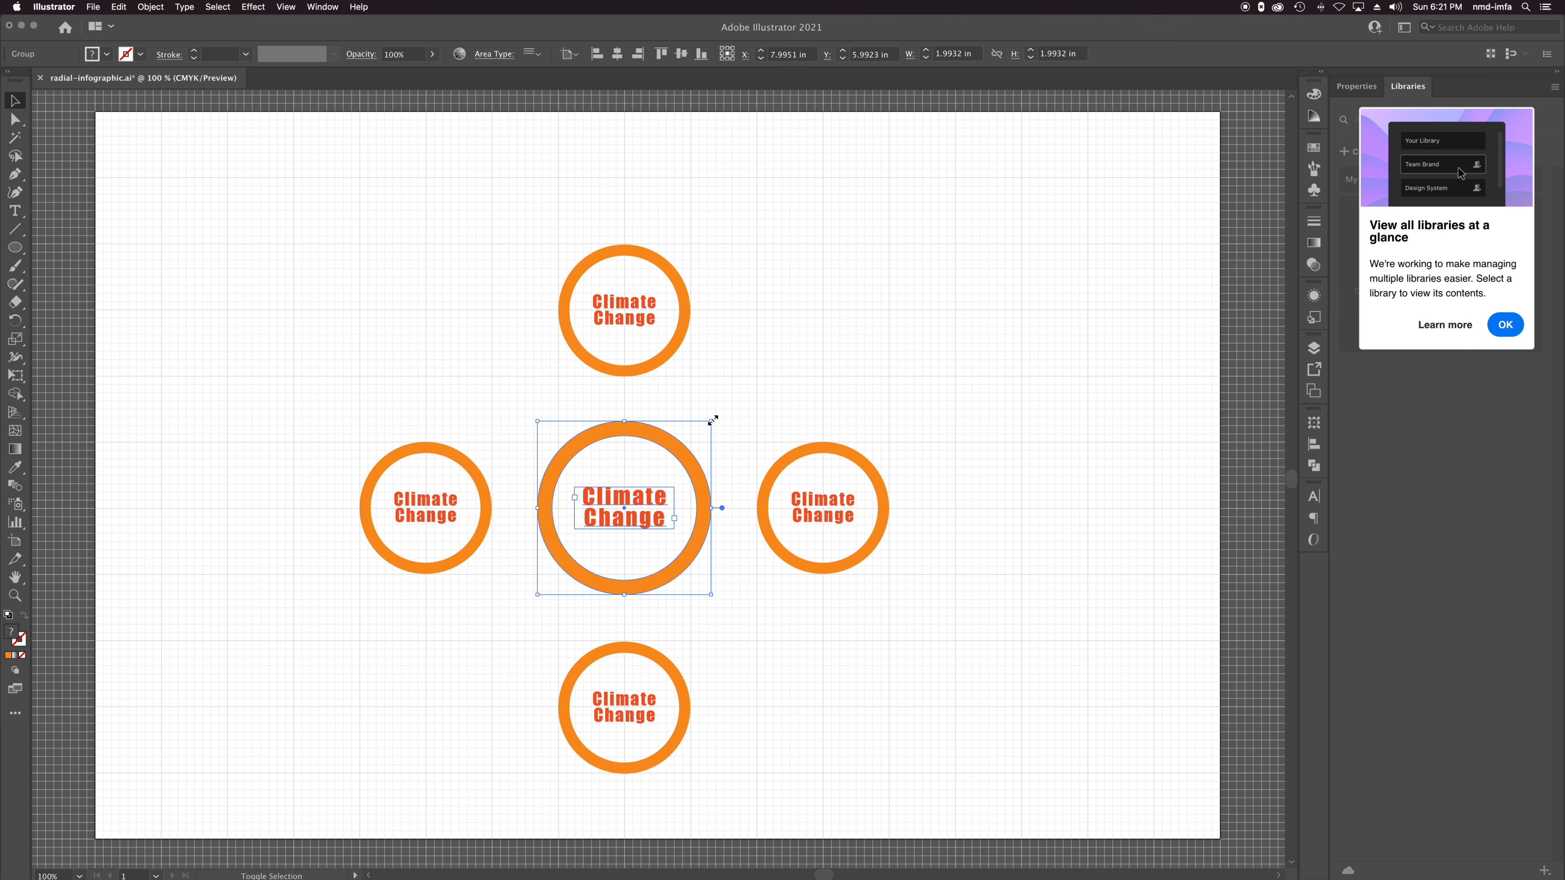
# Select only the ring within the top group and fill it with bright red.
pyautogui.click(453, 463)
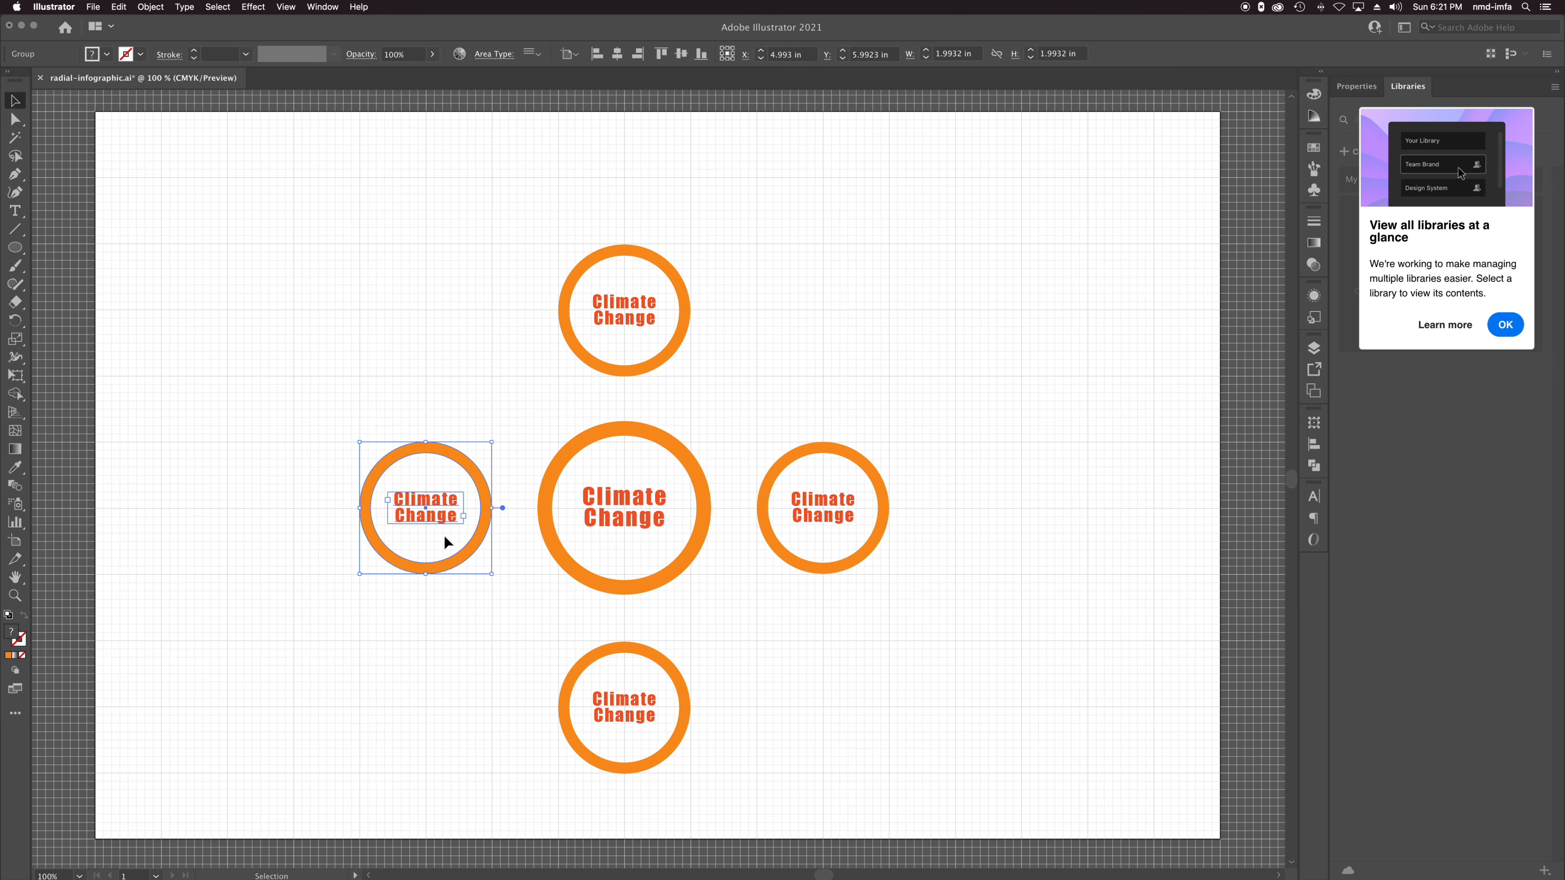
pyautogui.click(614, 370)
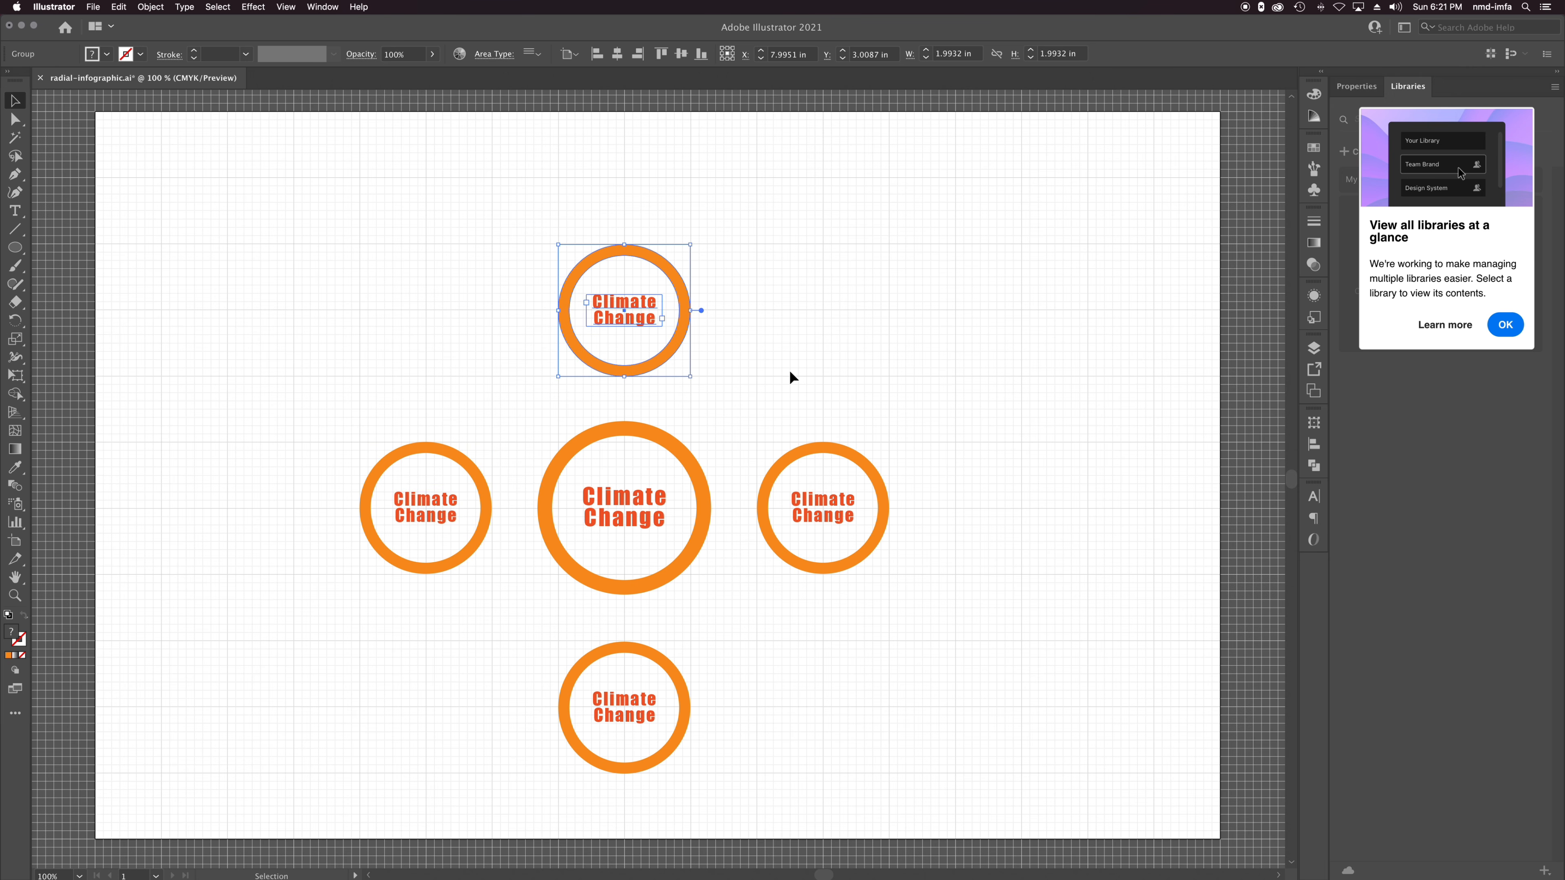
pyautogui.press('a')
pyautogui.click(682, 346)
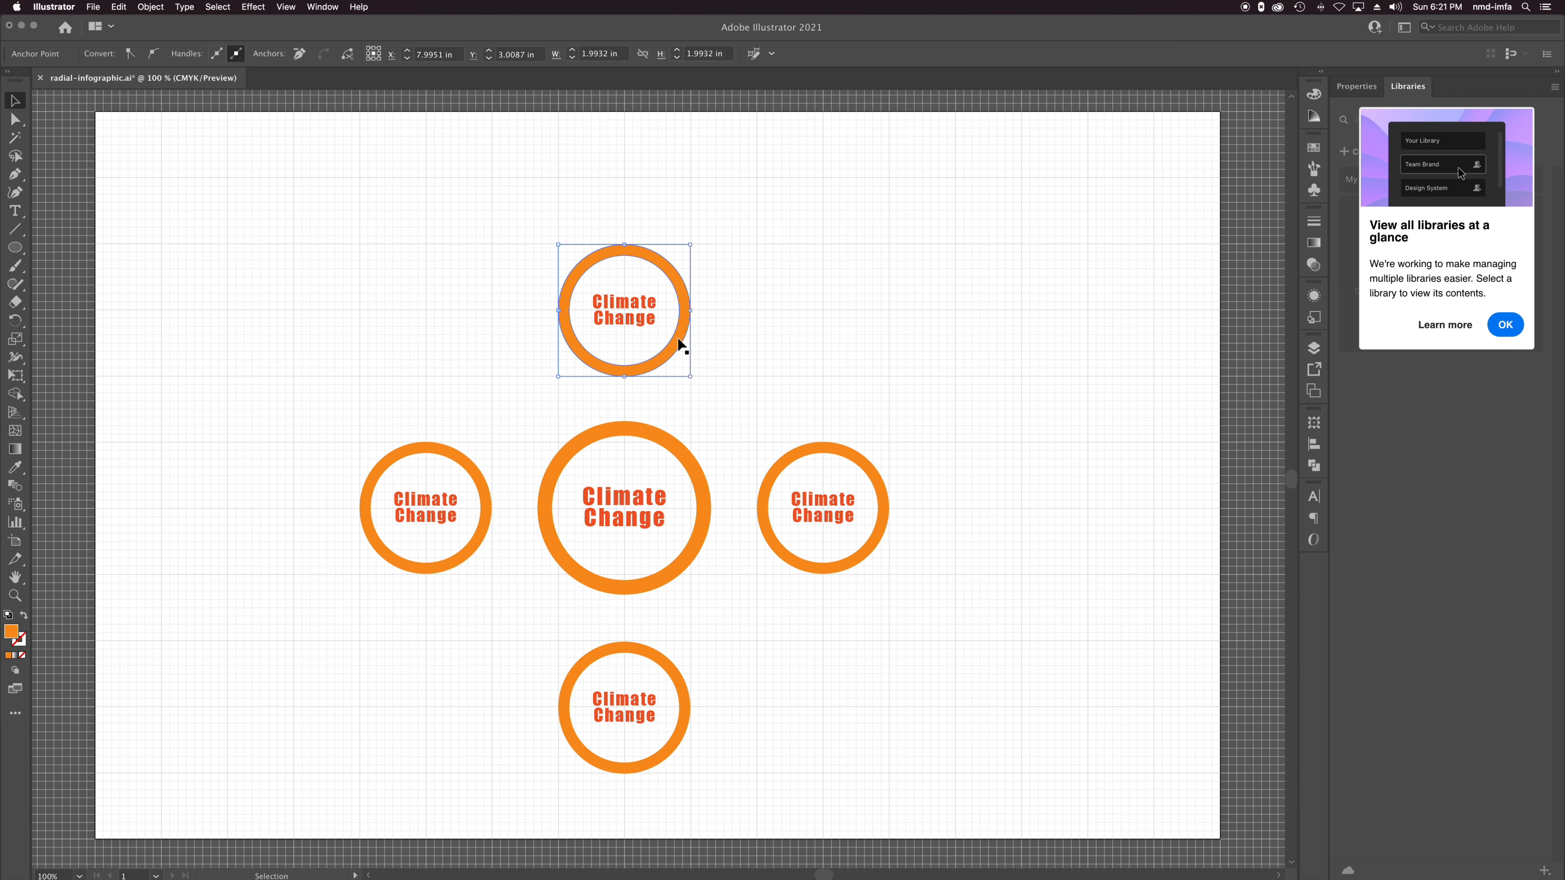
pyautogui.press('v')
pyautogui.click(665, 308)
pyautogui.press('a')
pyautogui.press('v')
pyautogui.click(681, 290)
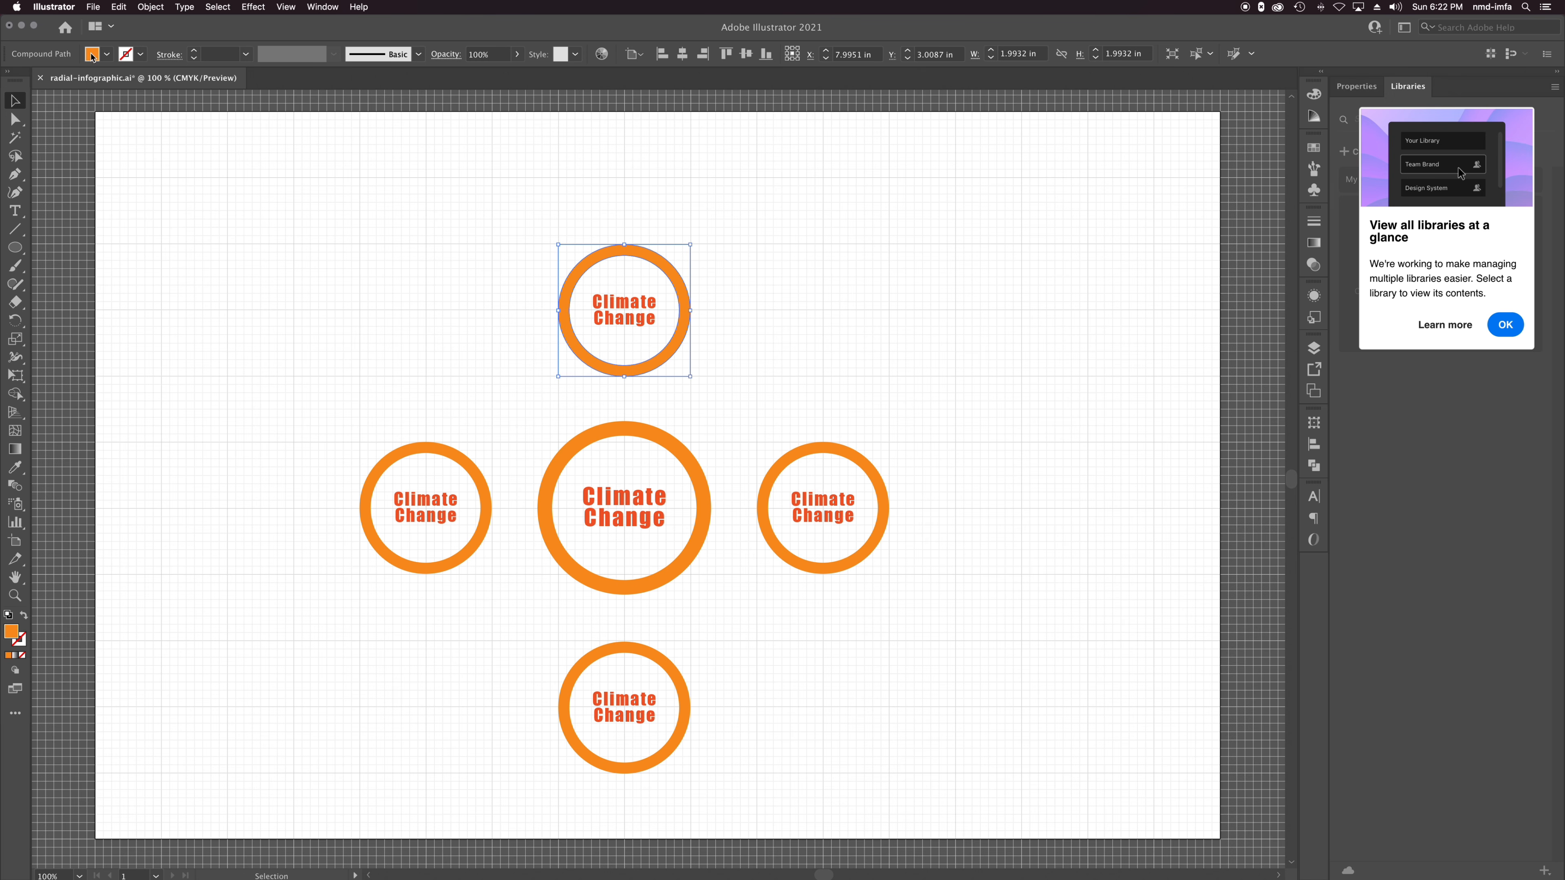
pyautogui.click(107, 54)
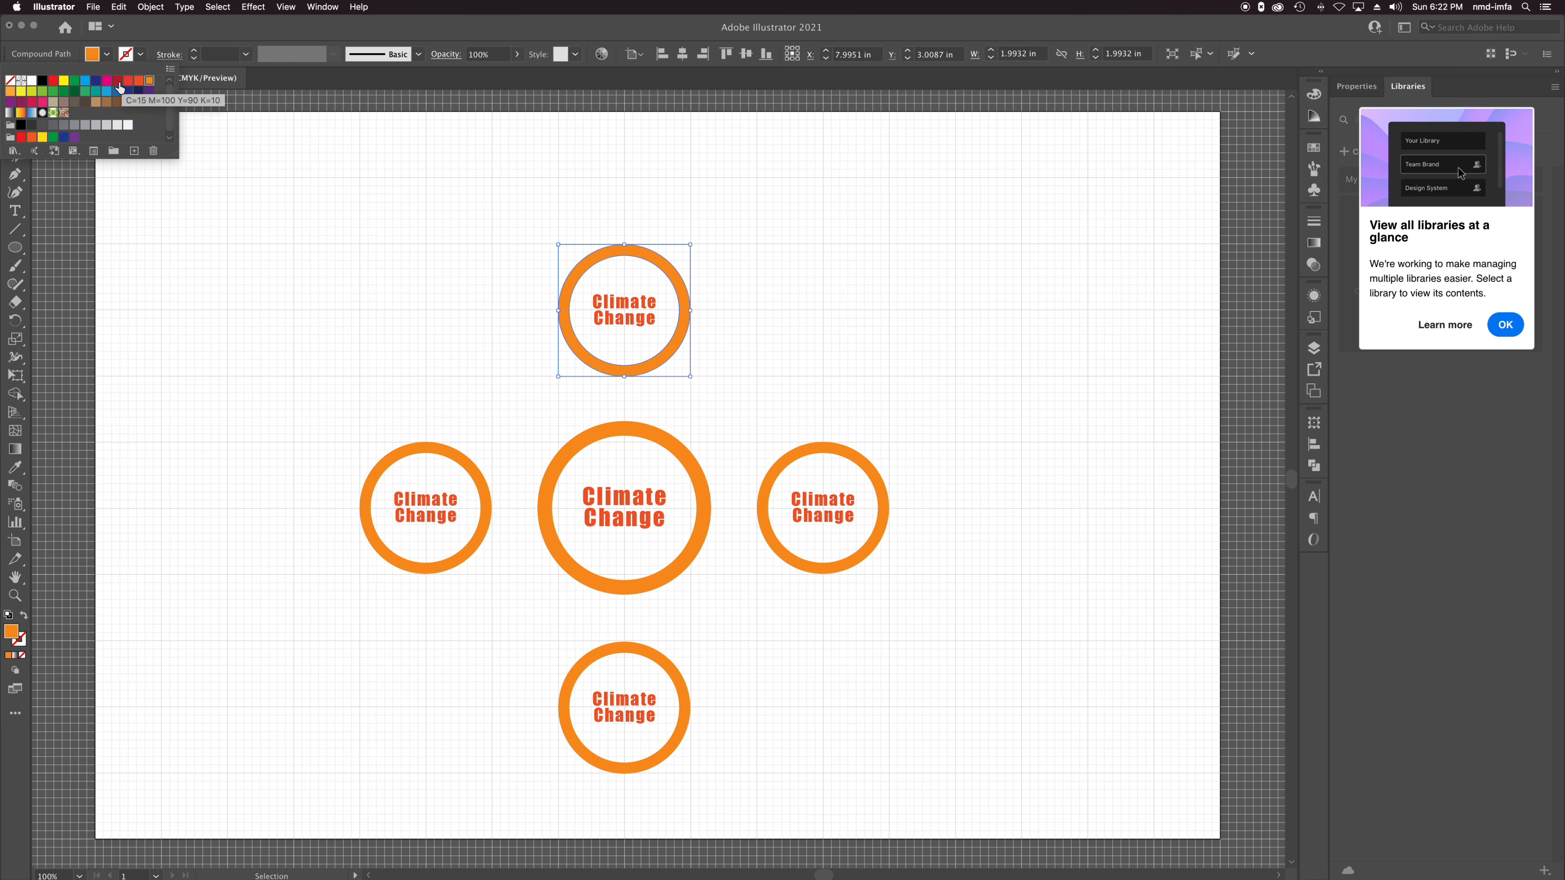
pyautogui.click(23, 137)
# Fill the title inside the red ring with the dark red C=15 M=100 Y=90 K=10 swatch and deselect it.
pyautogui.click(631, 327)
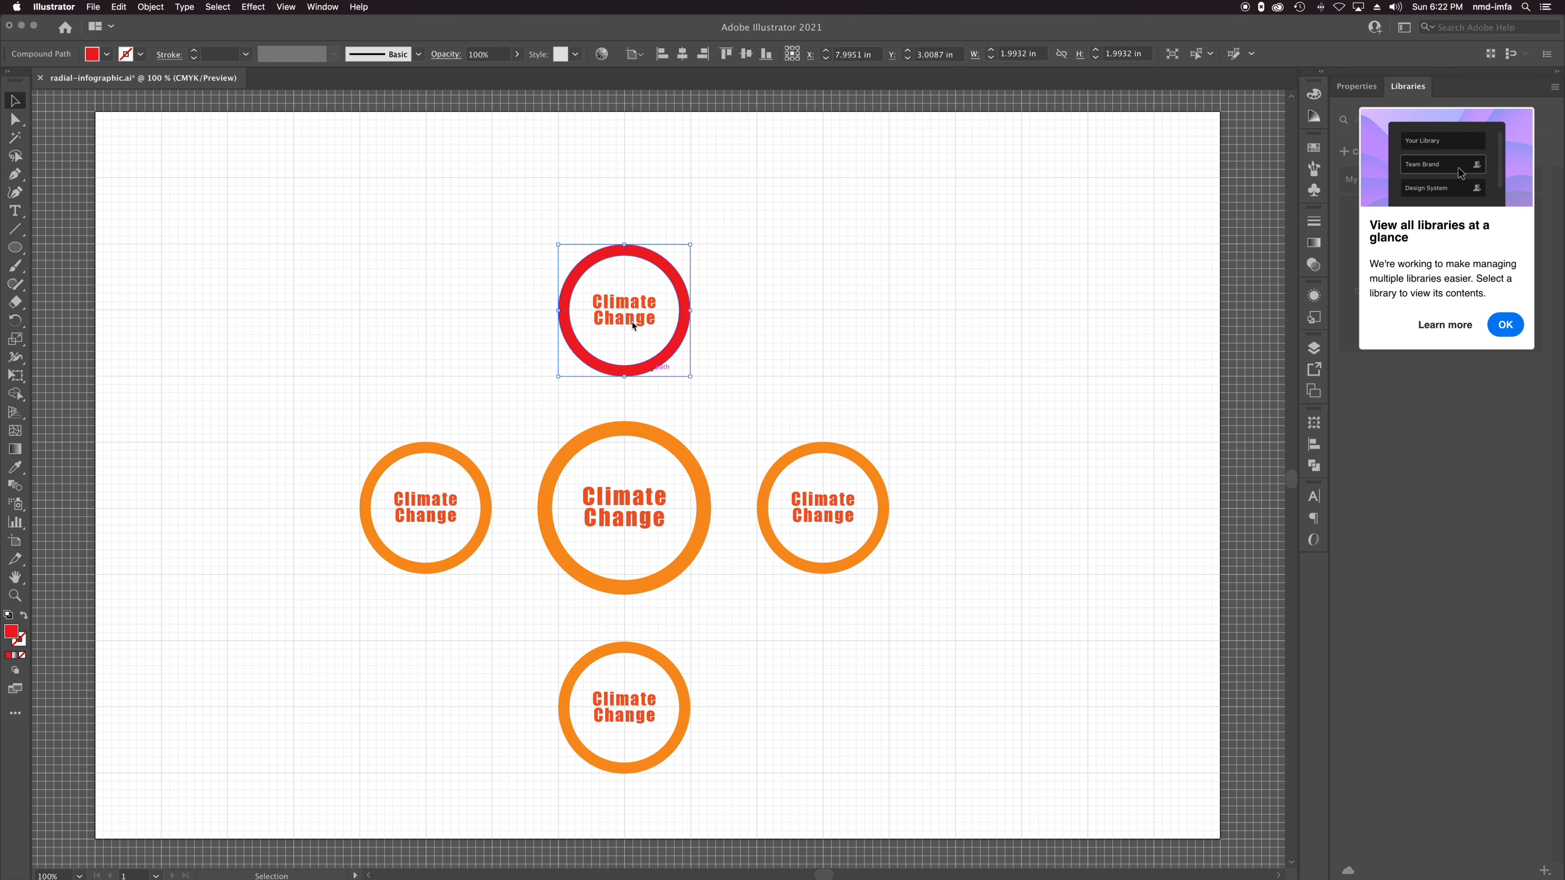
pyautogui.keyDown('super'); pyautogui.click(630, 321); pyautogui.keyUp('super')
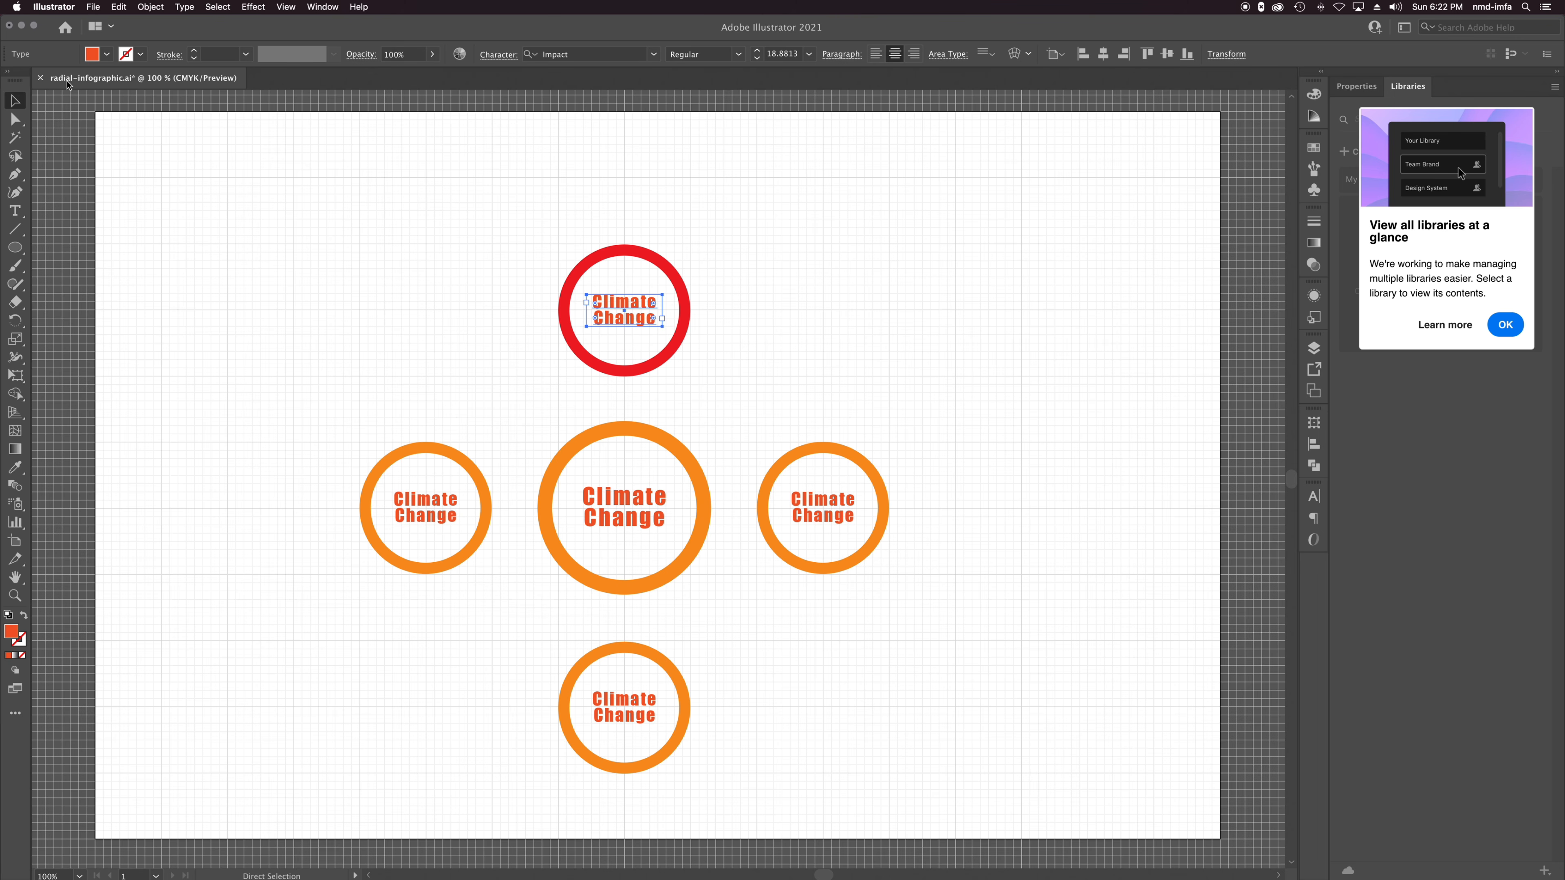
pyautogui.click(107, 55)
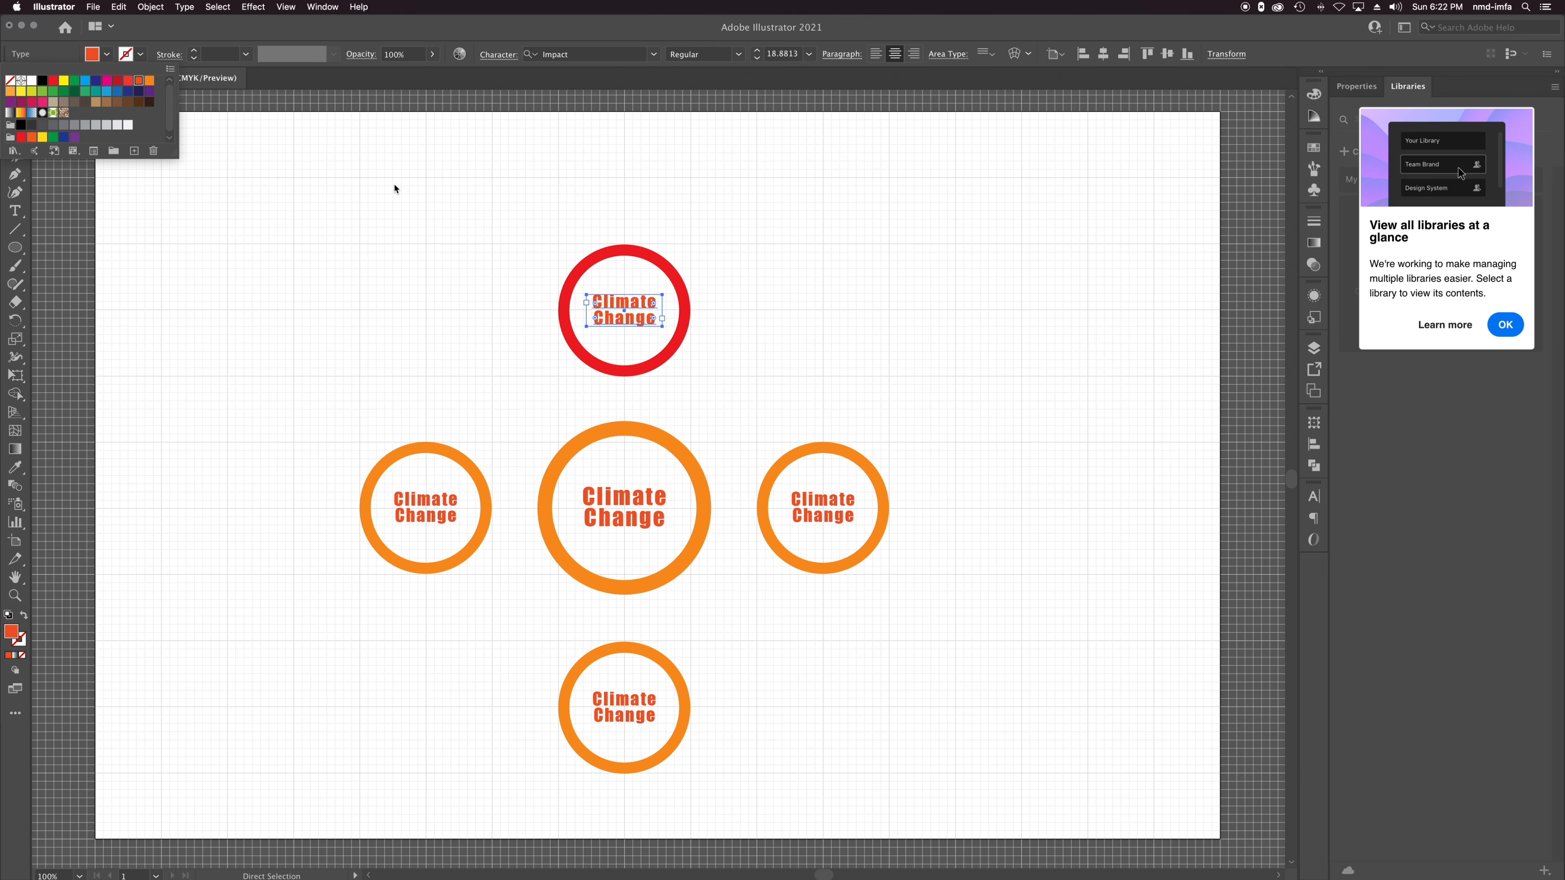
pyautogui.click(120, 86)
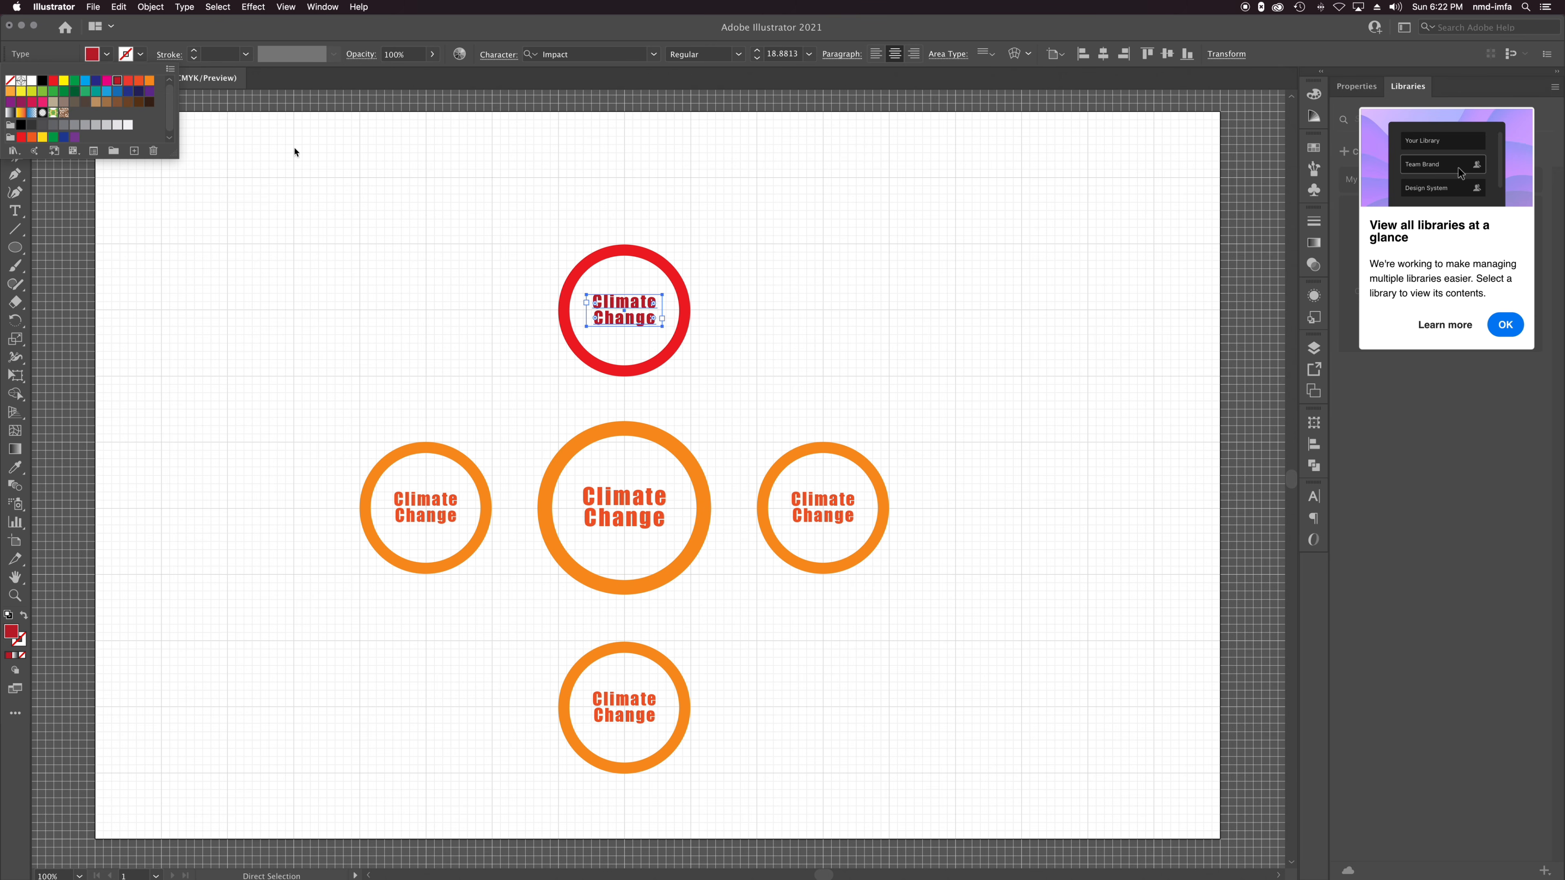
pyautogui.press('v')
pyautogui.click(791, 320)
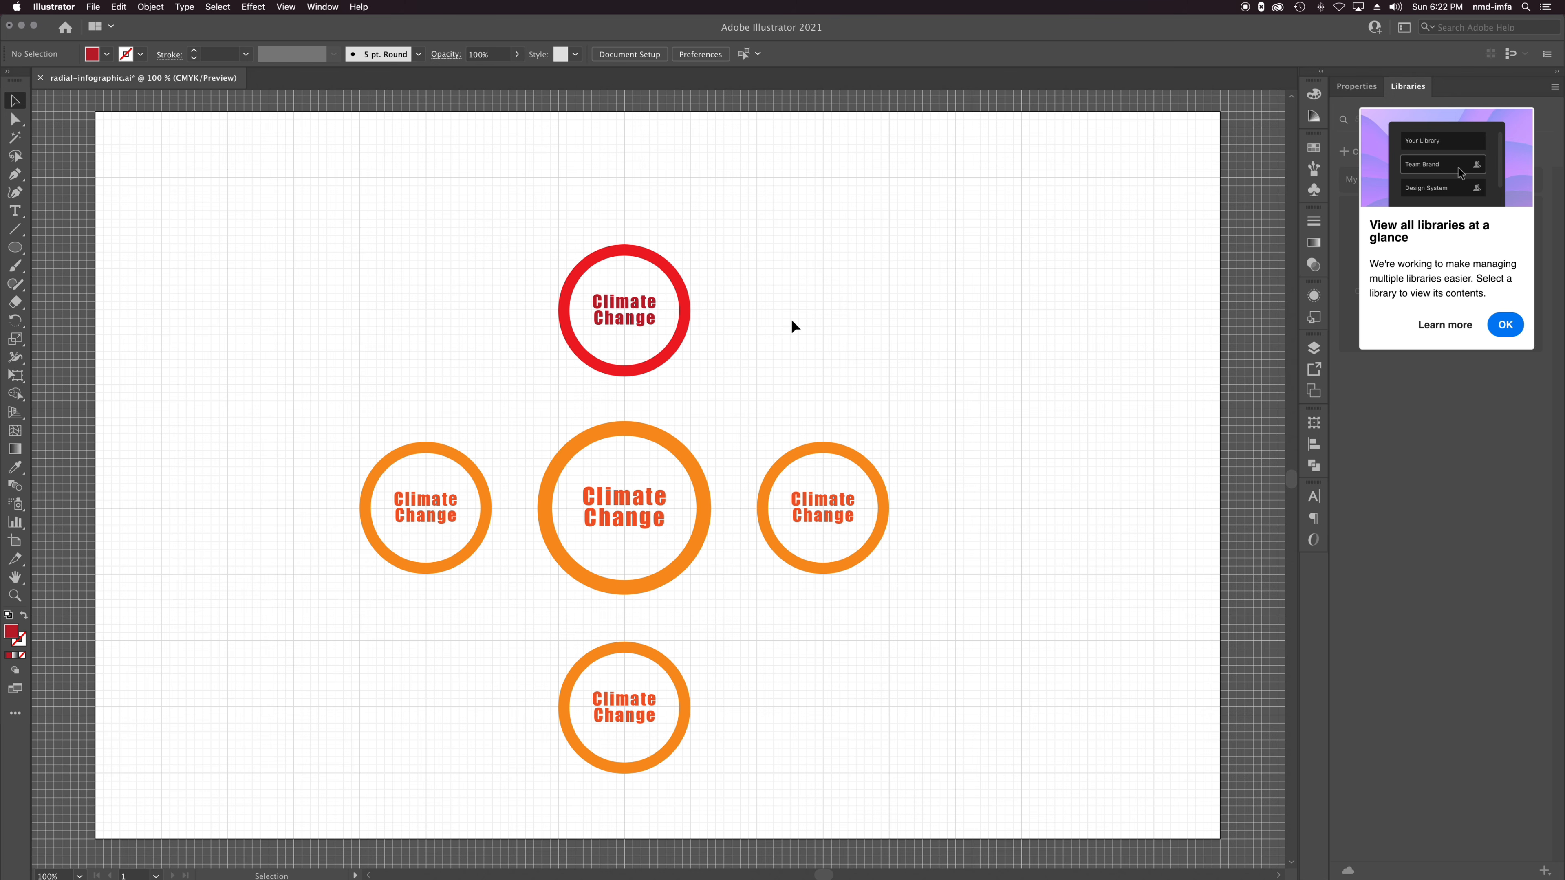
# Recolour the group to the right of the centre with a purple ring and a magenta title.
pyautogui.click(829, 449)
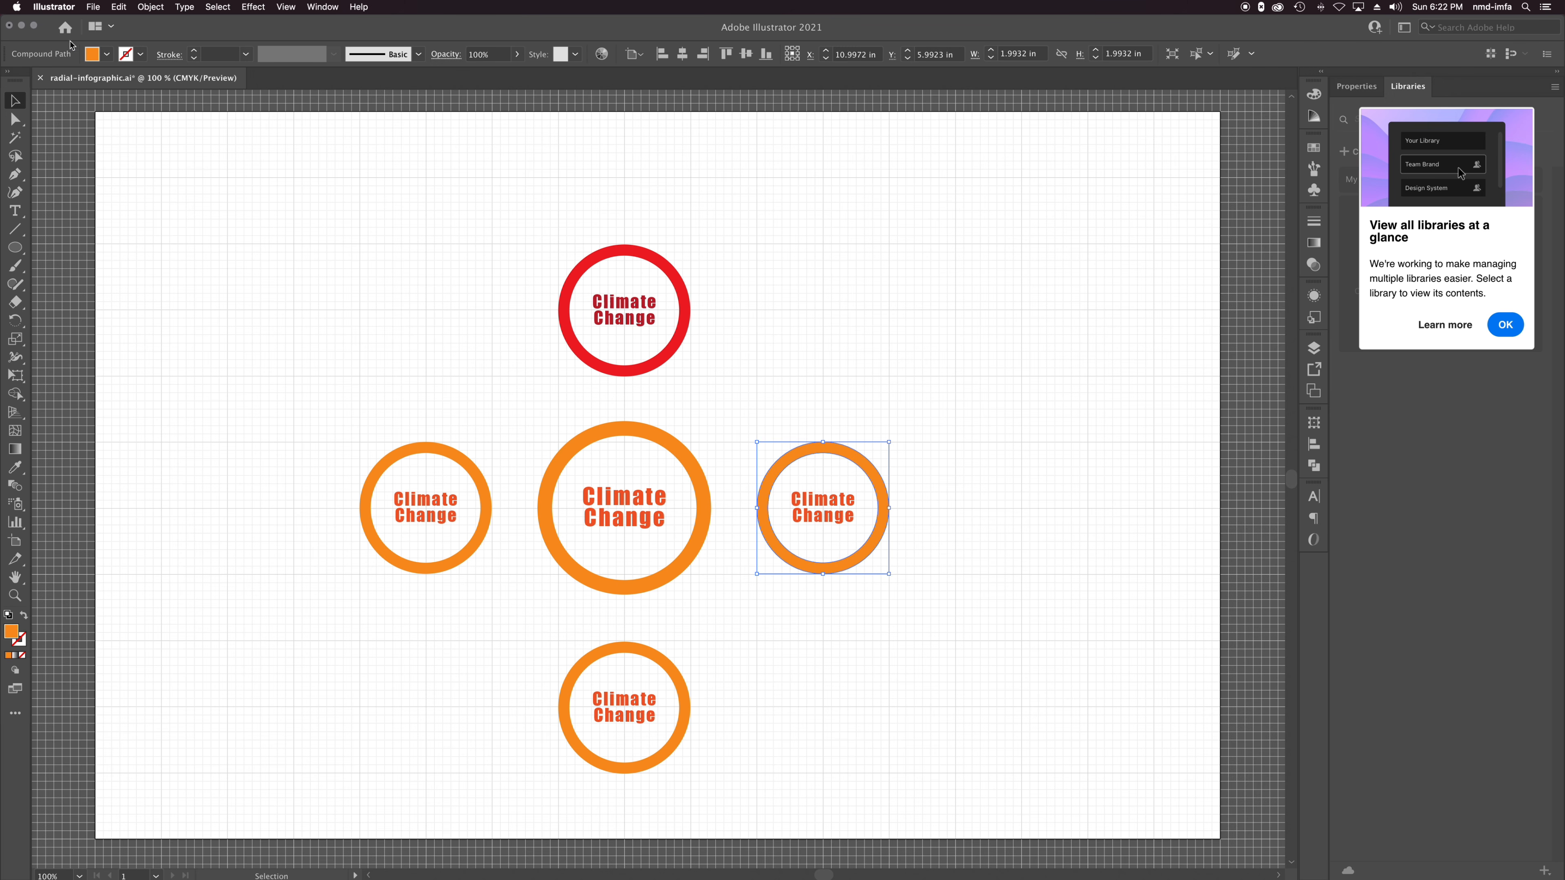
pyautogui.click(103, 54)
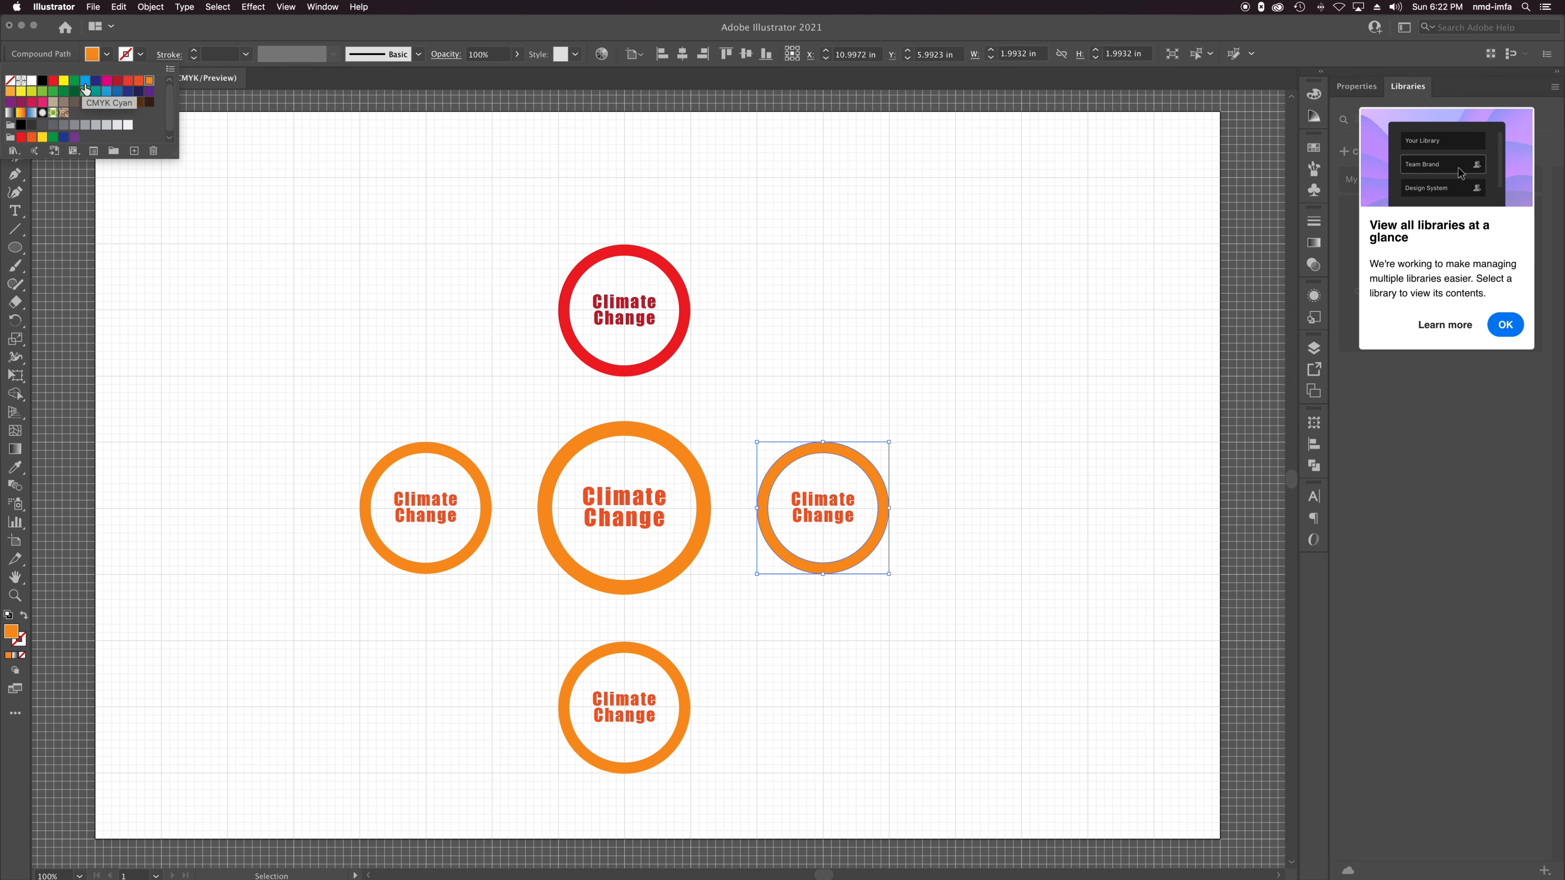
pyautogui.click(11, 103)
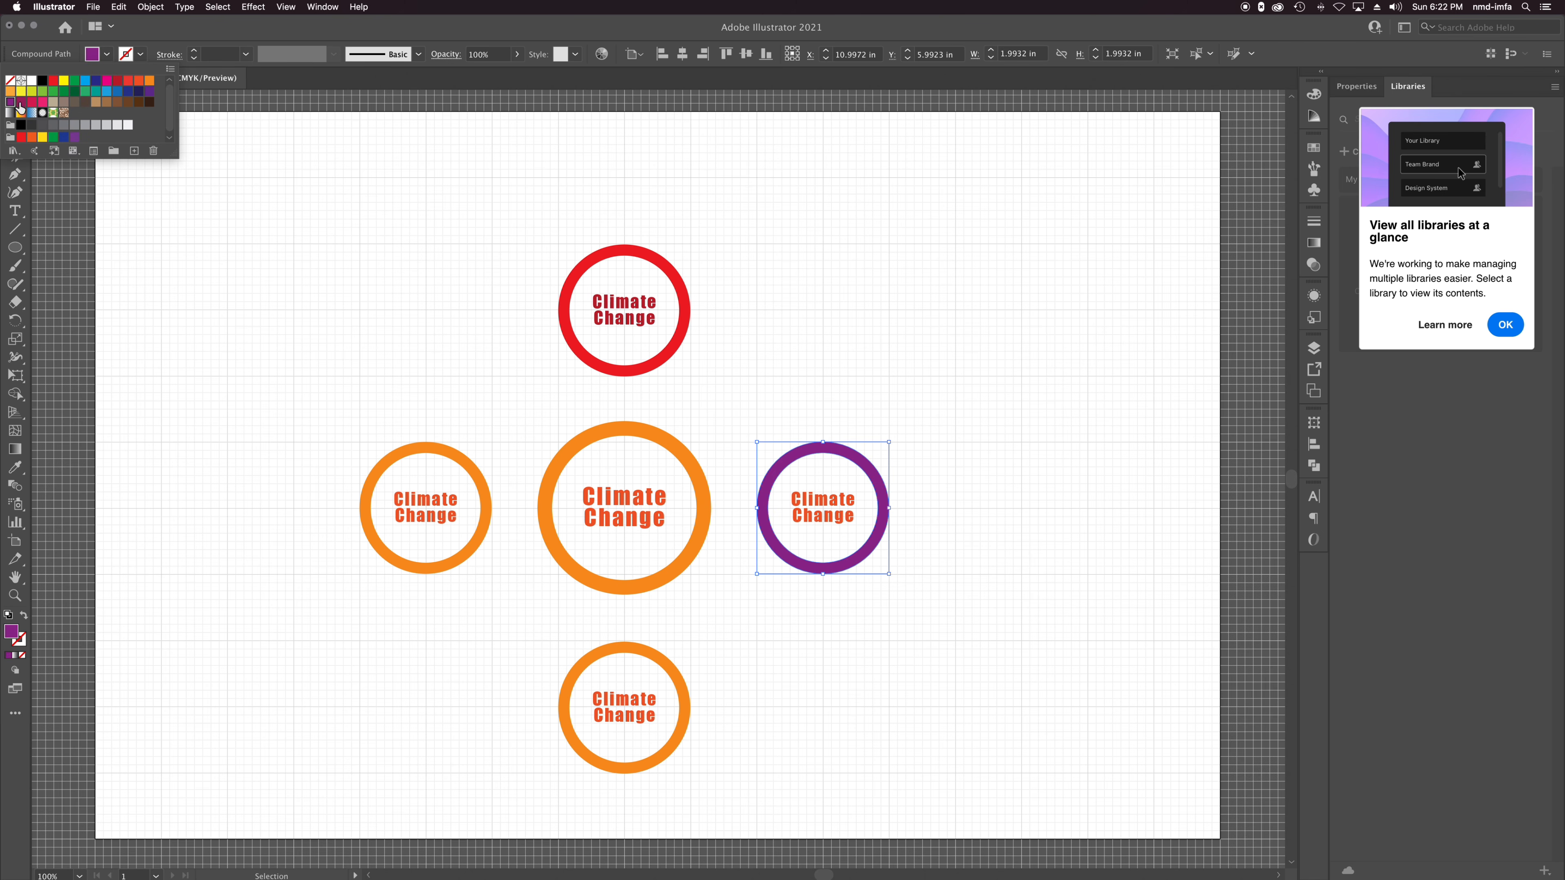
pyautogui.click(836, 505)
pyautogui.click(837, 506)
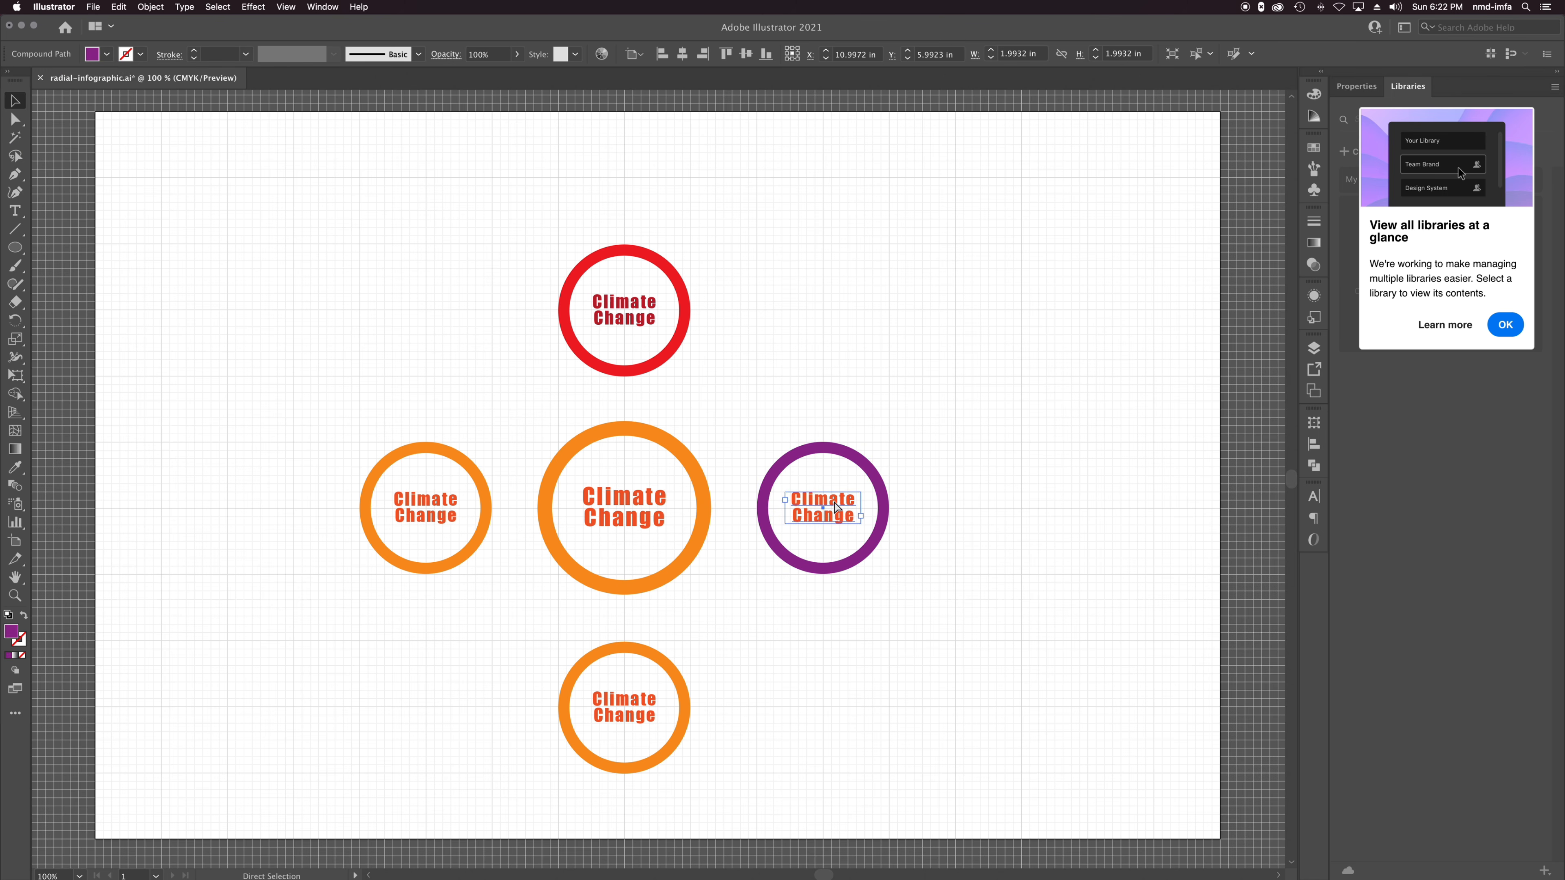
pyautogui.click(107, 54)
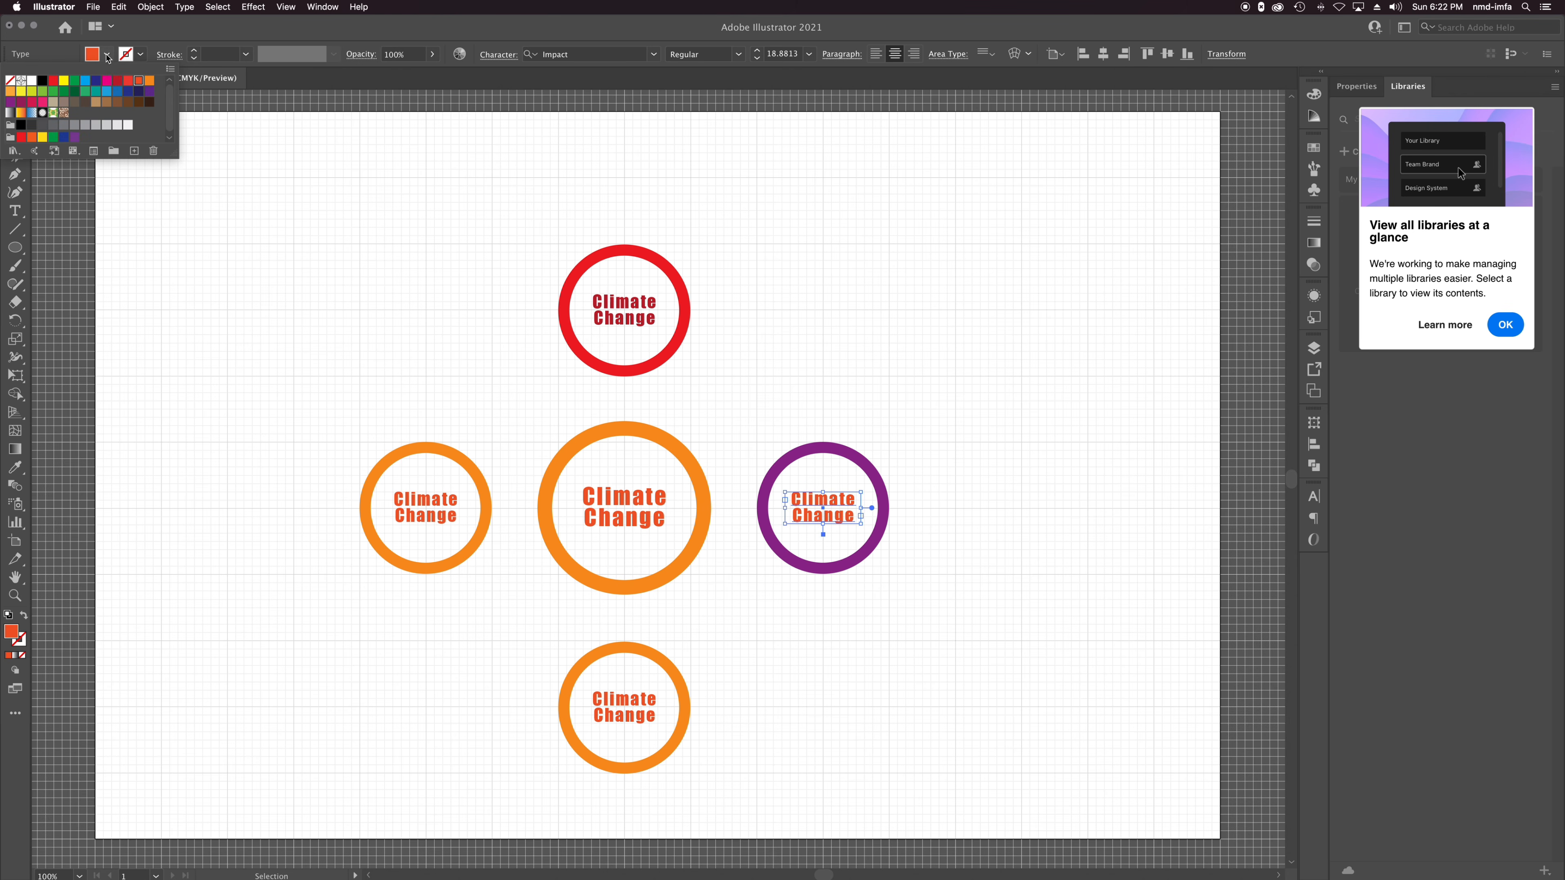
pyautogui.click(107, 82)
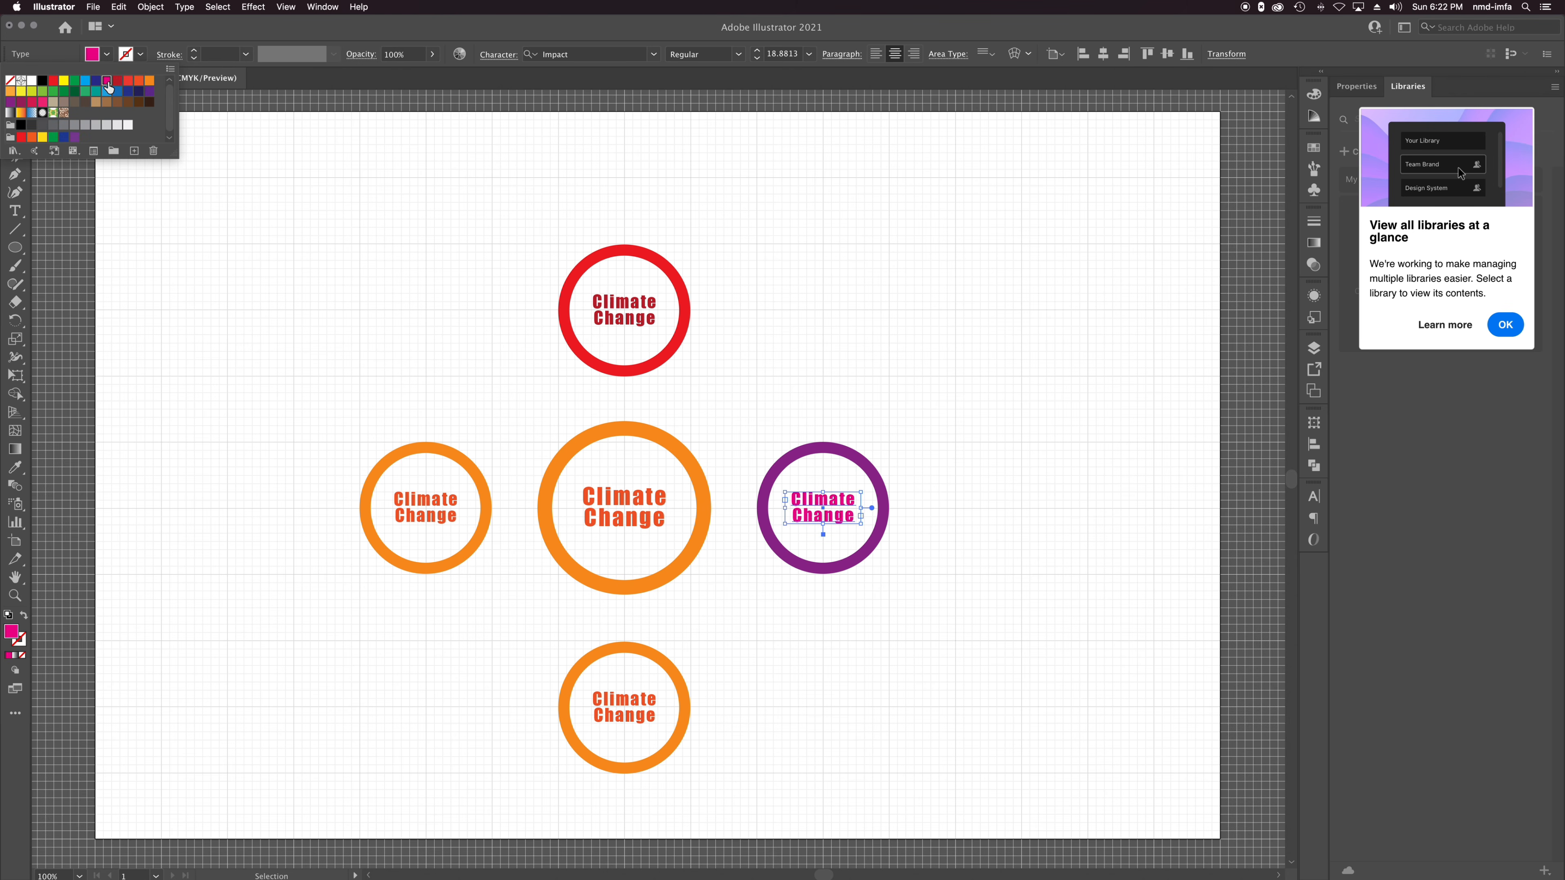
pyautogui.click(735, 765)
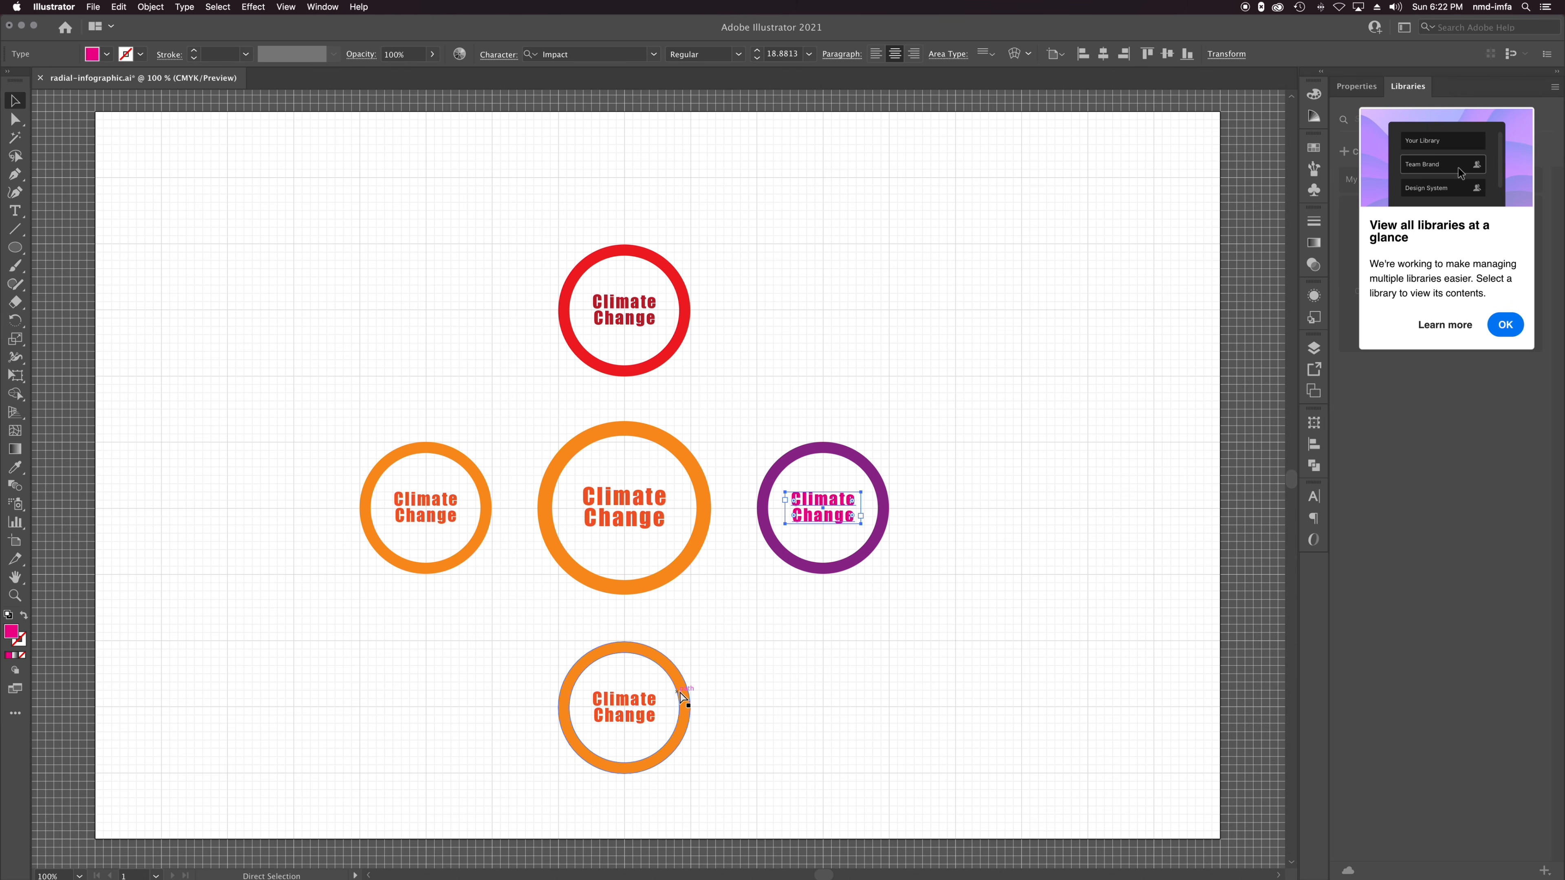
# Recolour the bottom group, trying dark blue before filling its ring with CMYK Cyan, and give its title a medium blue.
pyautogui.keyDown('super'); pyautogui.click(684, 695); pyautogui.keyUp('super')
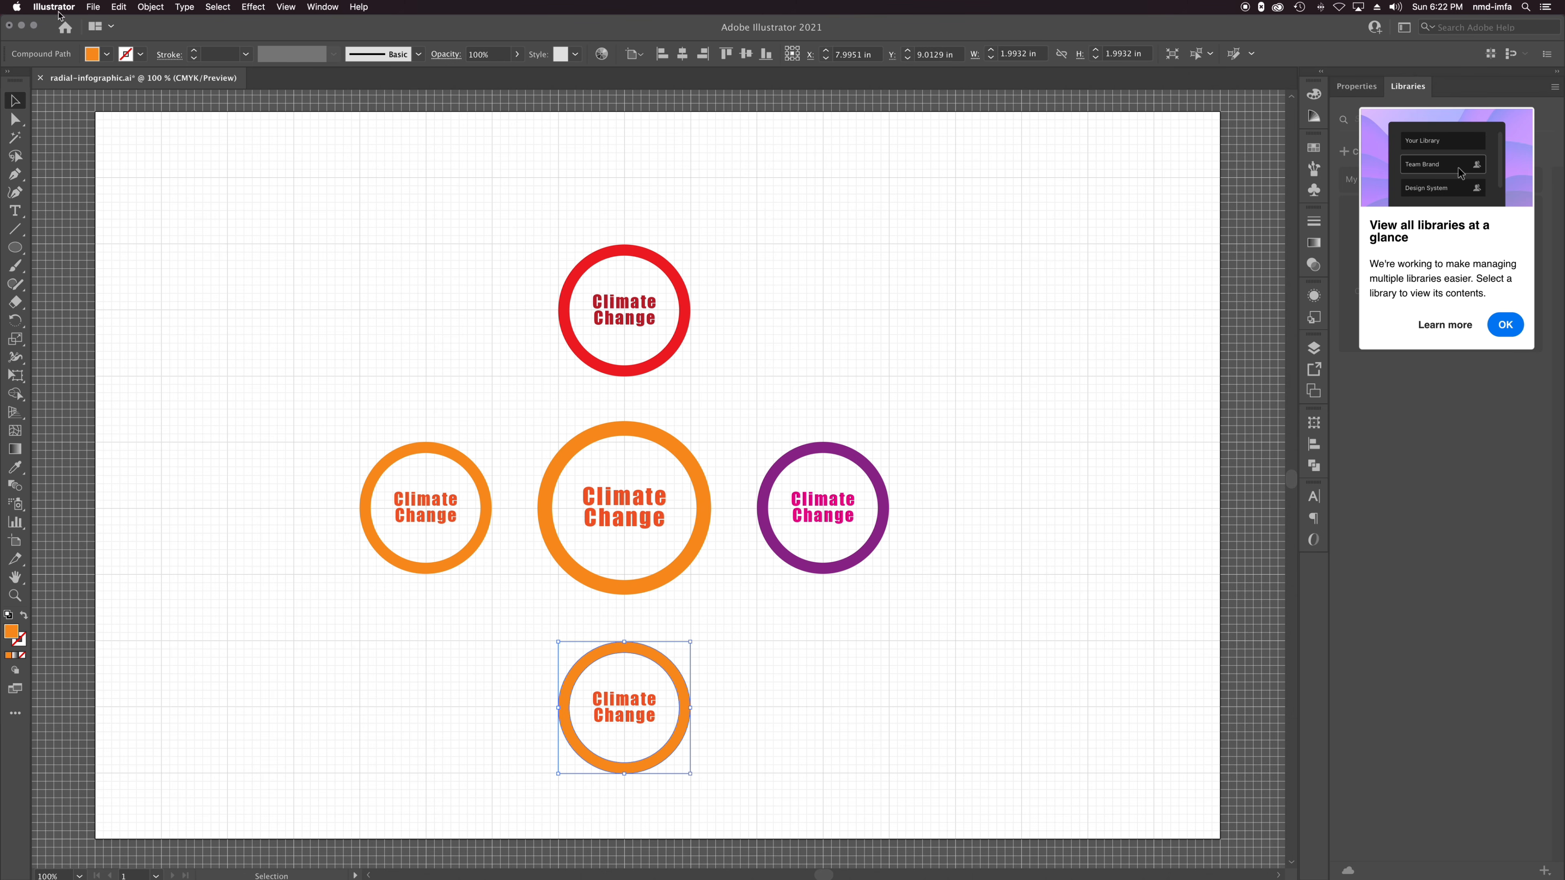
pyautogui.click(107, 54)
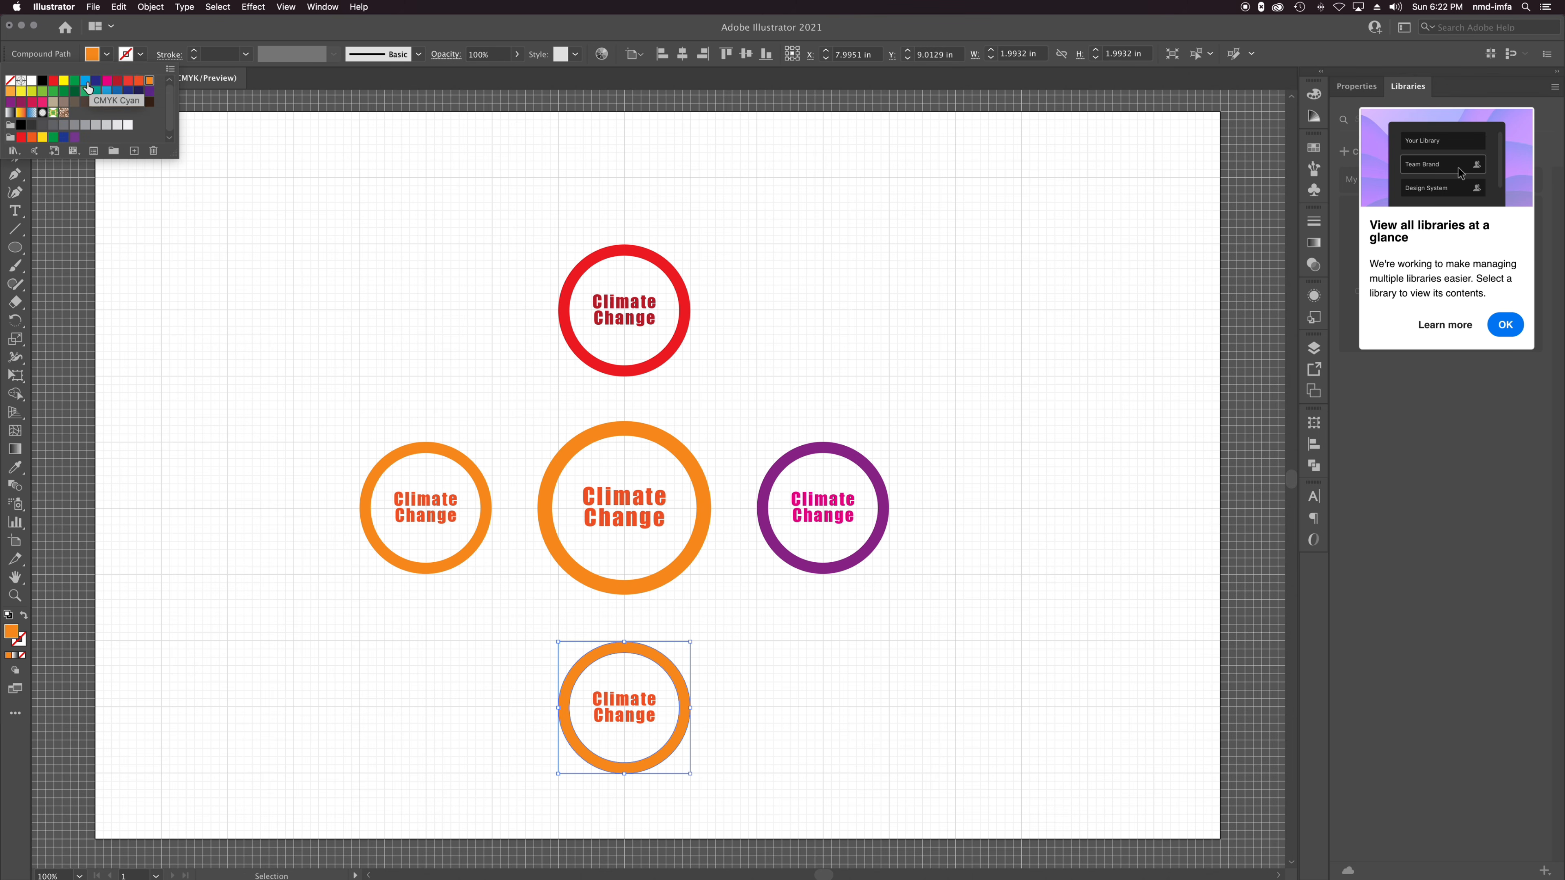
pyautogui.click(95, 82)
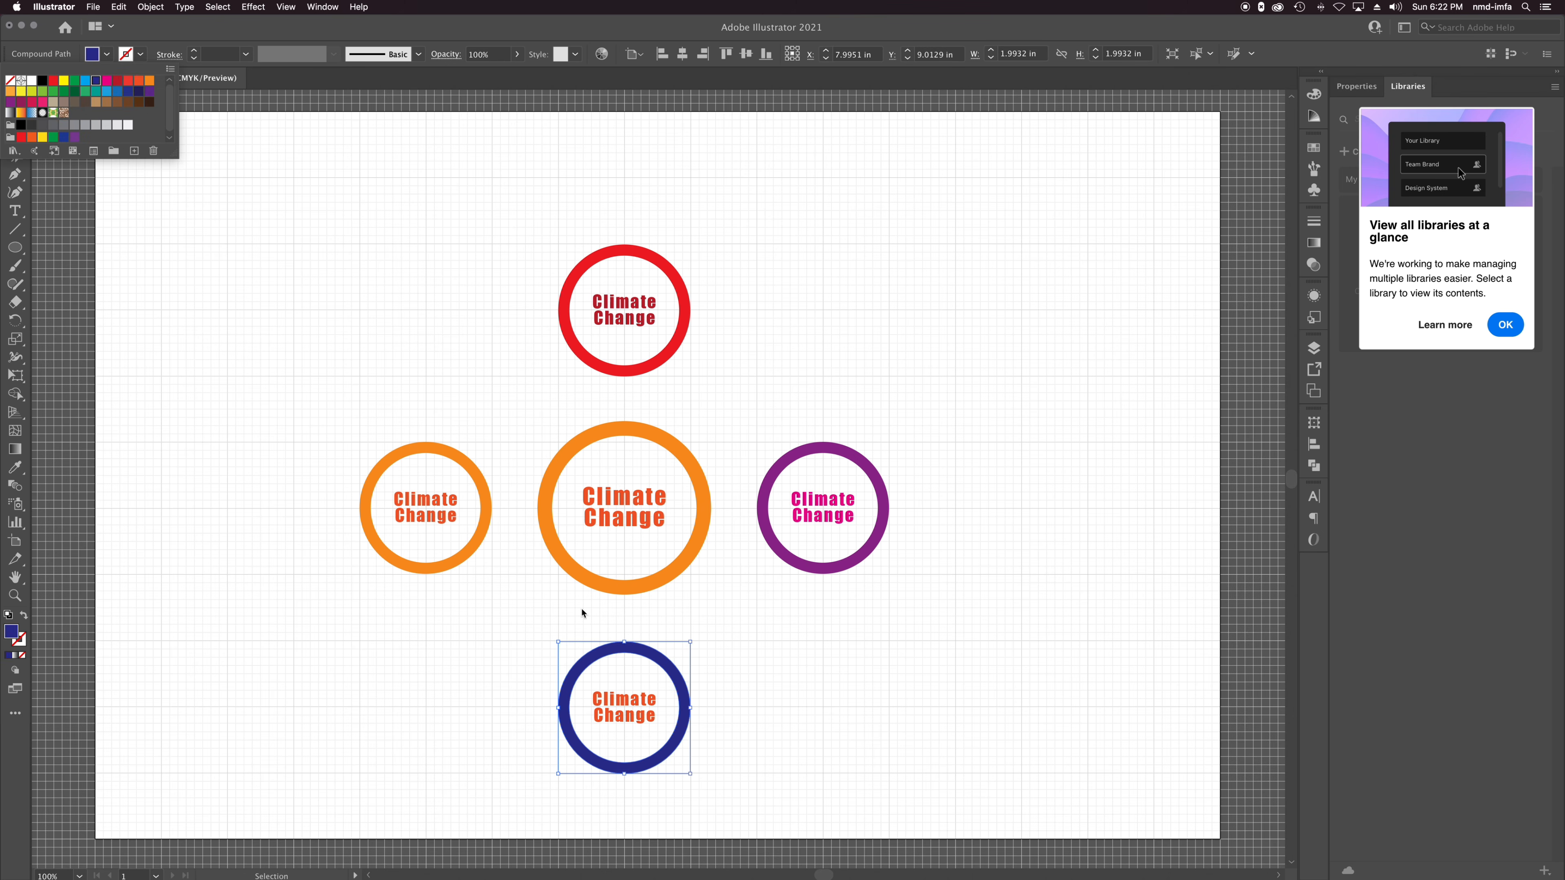
pyautogui.click(85, 82)
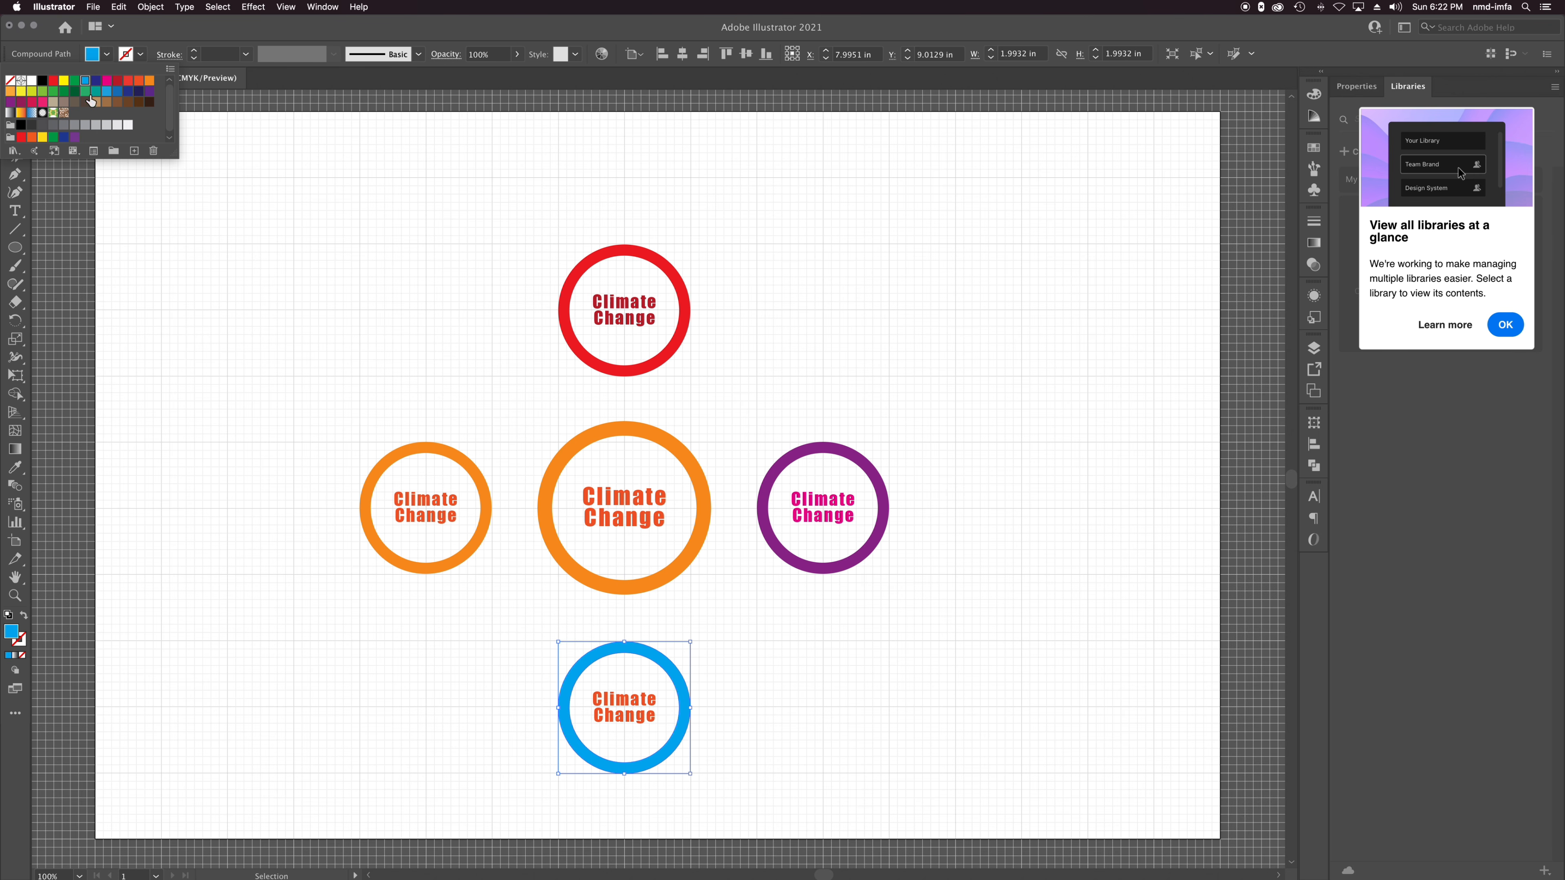
pyautogui.click(635, 705)
pyautogui.press('v')
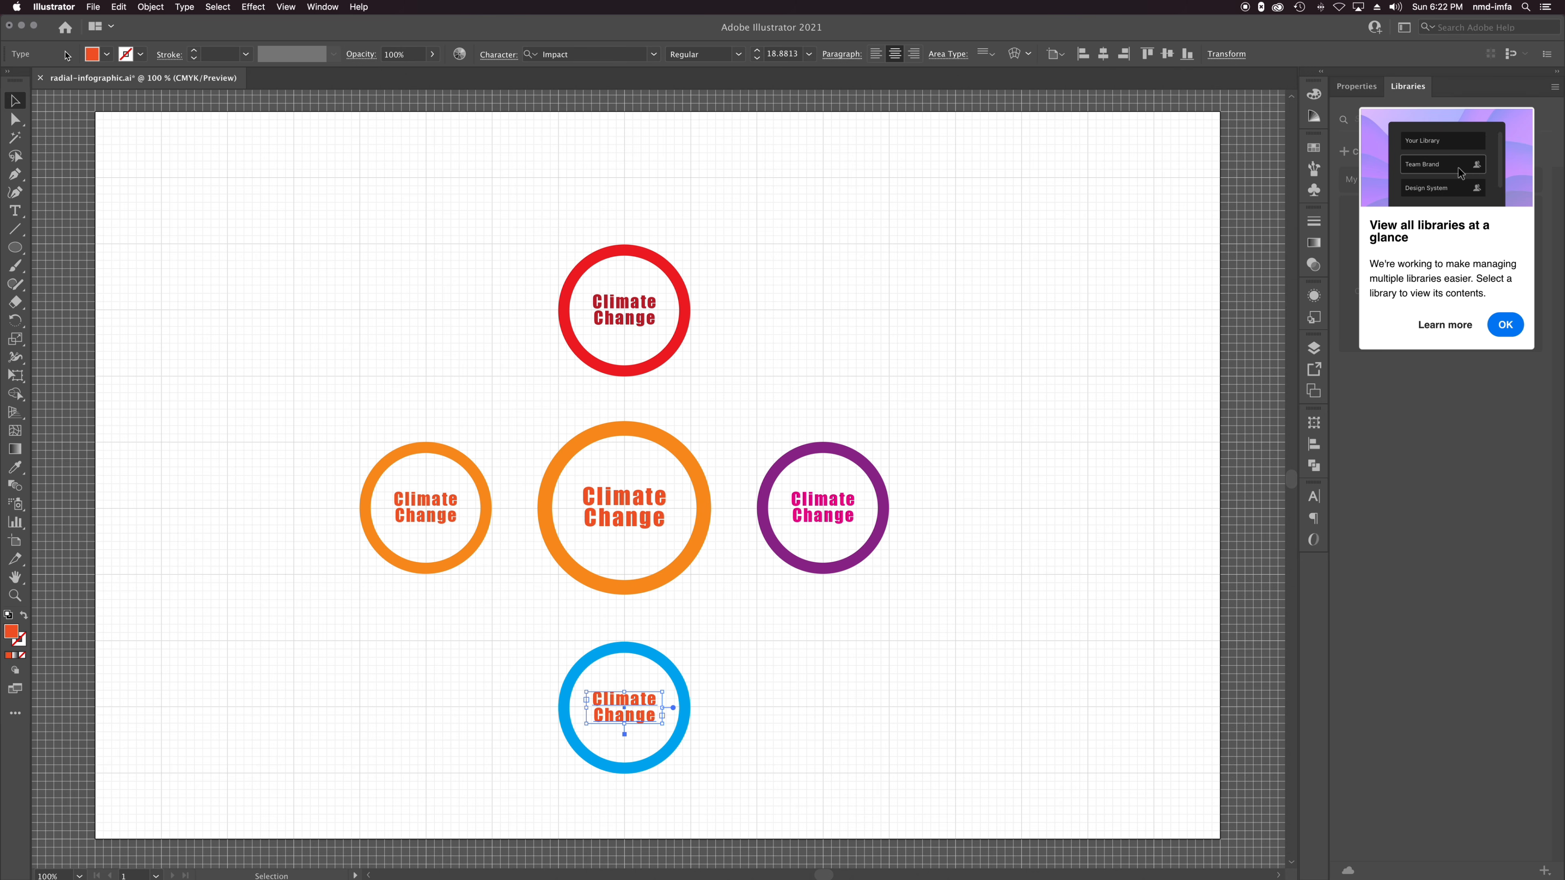
pyautogui.click(114, 55)
pyautogui.click(107, 91)
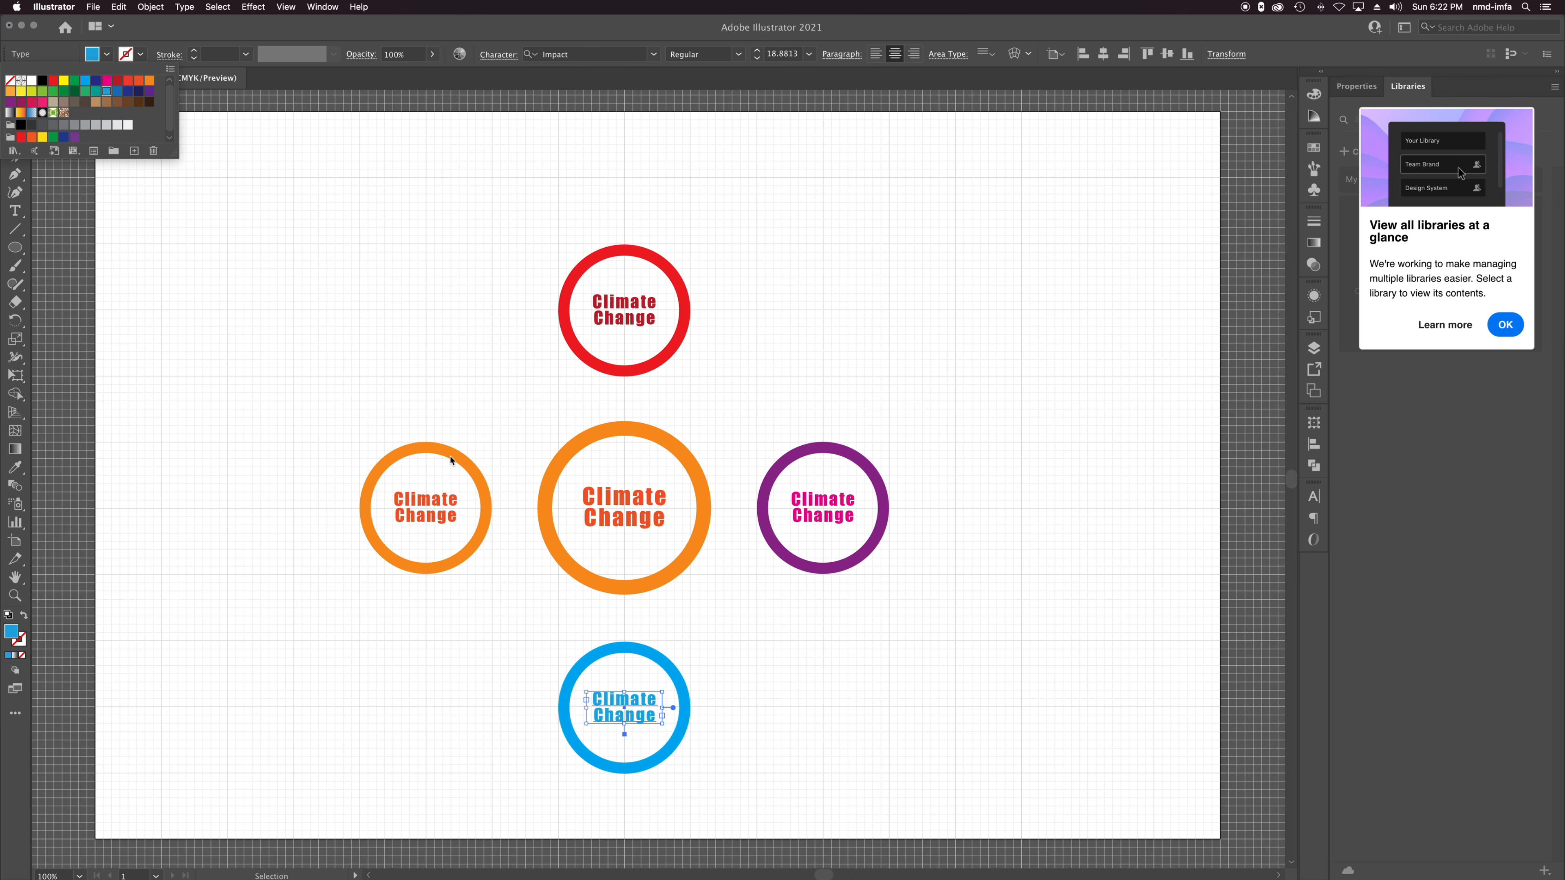
# Fill the ring of the group to the left of the centre with a medium green, trying a darker green first.
pyautogui.press('a')
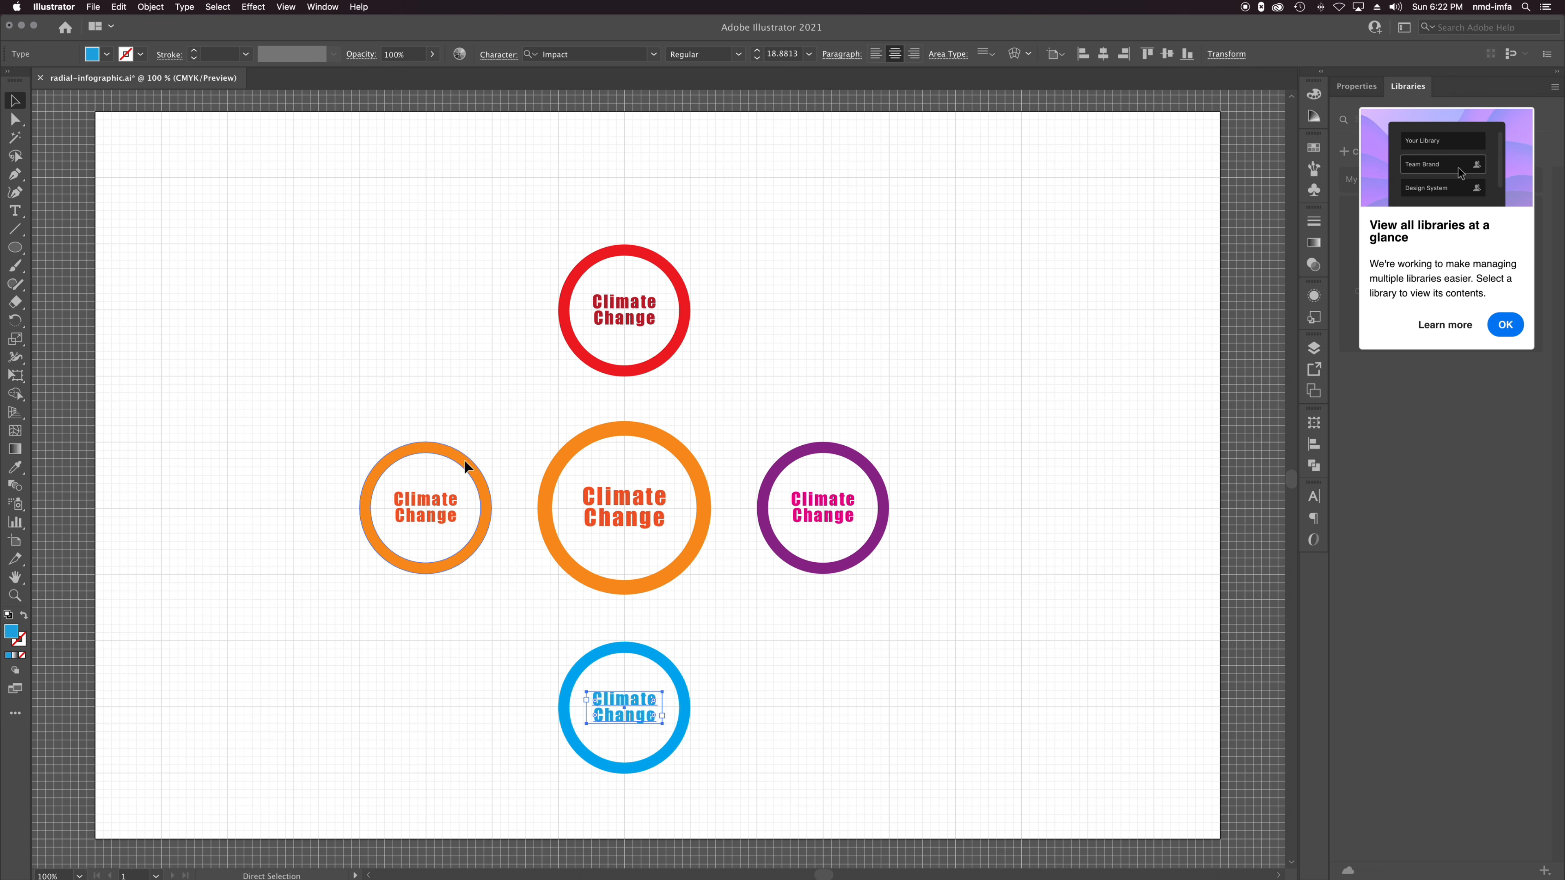
pyautogui.press('v')
pyautogui.click(469, 469)
pyautogui.click(107, 54)
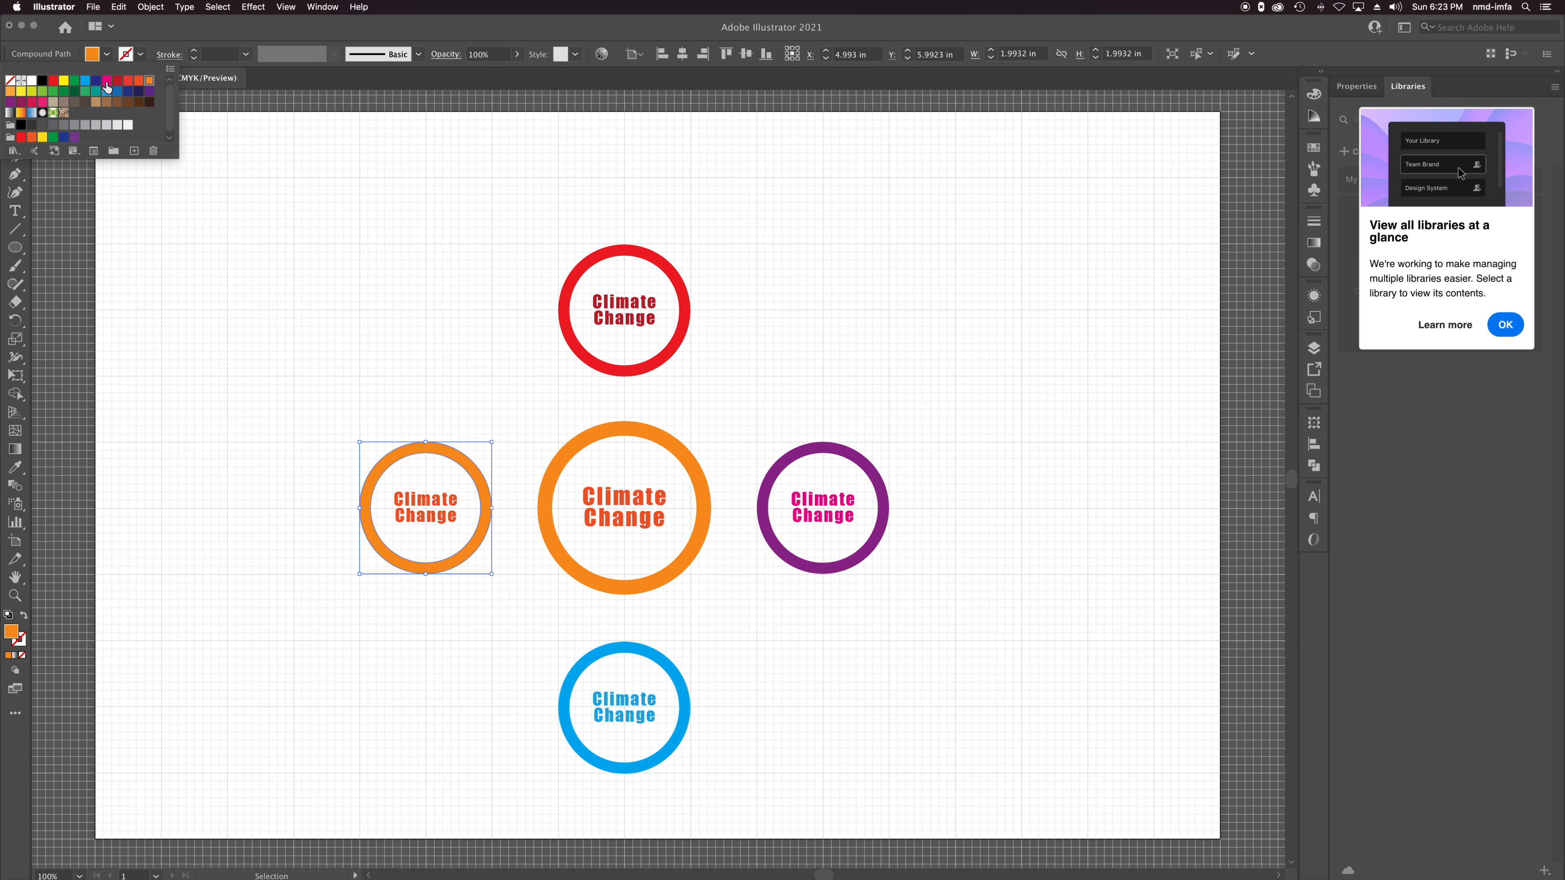
pyautogui.click(74, 81)
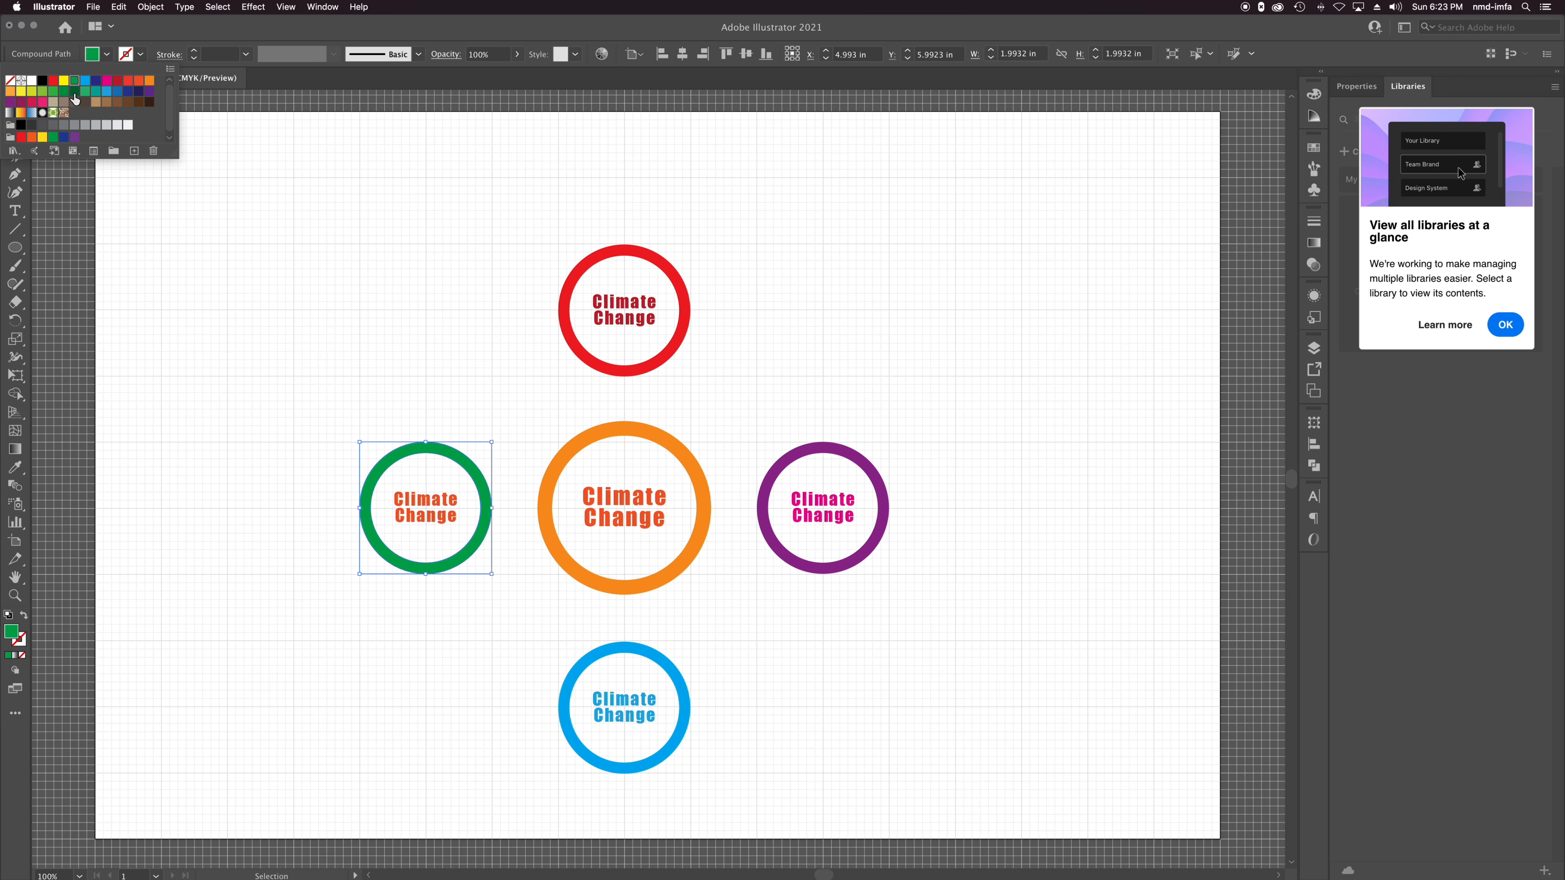
pyautogui.click(54, 91)
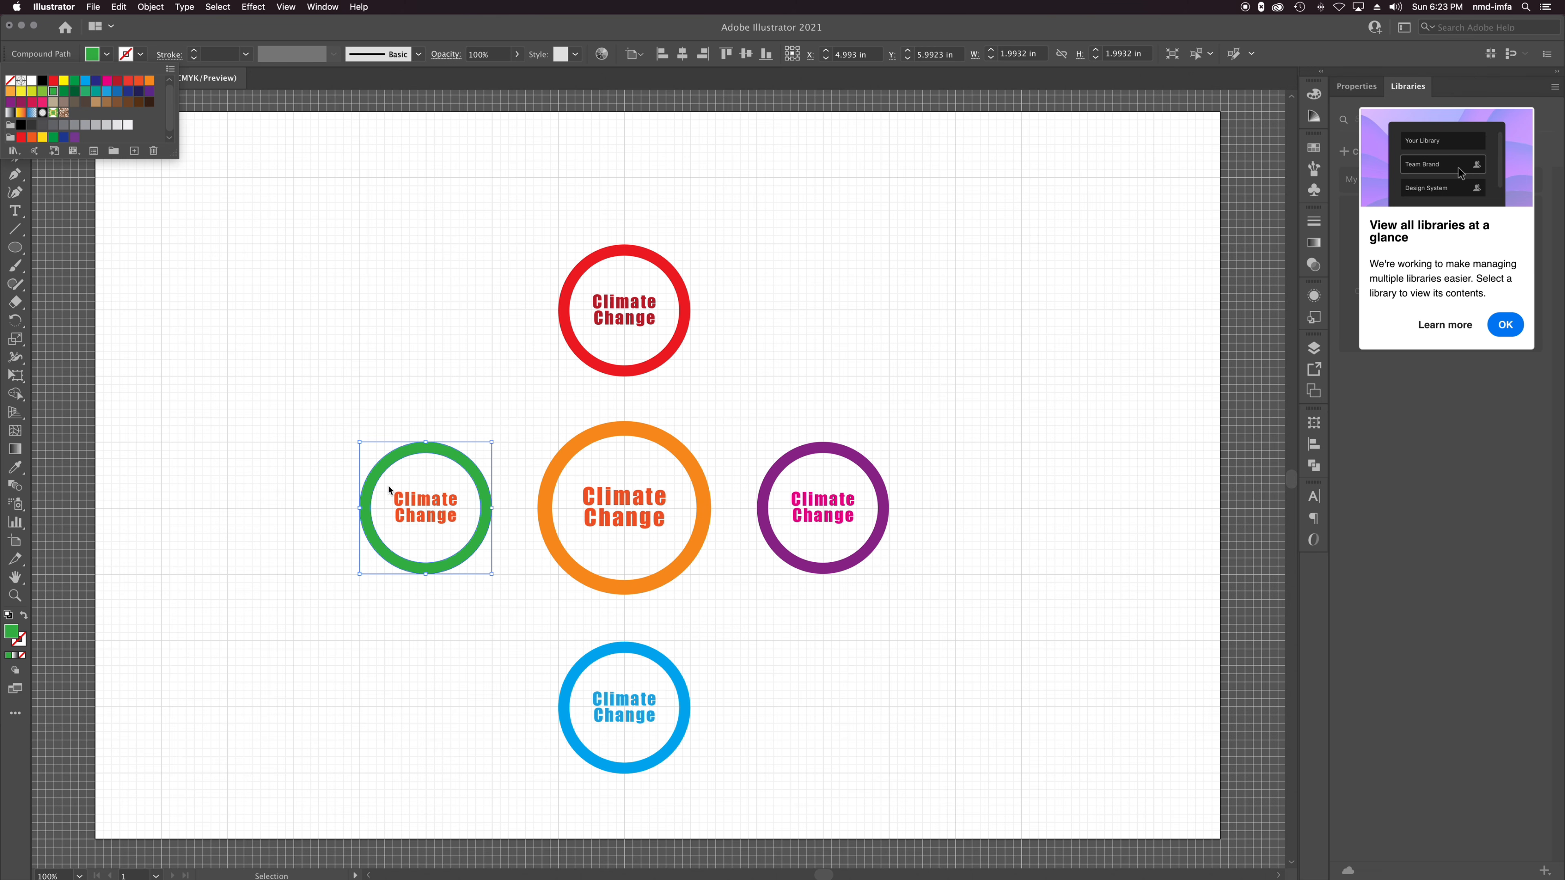
# Fill the title inside the green ring with a light yellowish green and deselect it.
pyautogui.click(426, 504)
pyautogui.click(426, 506)
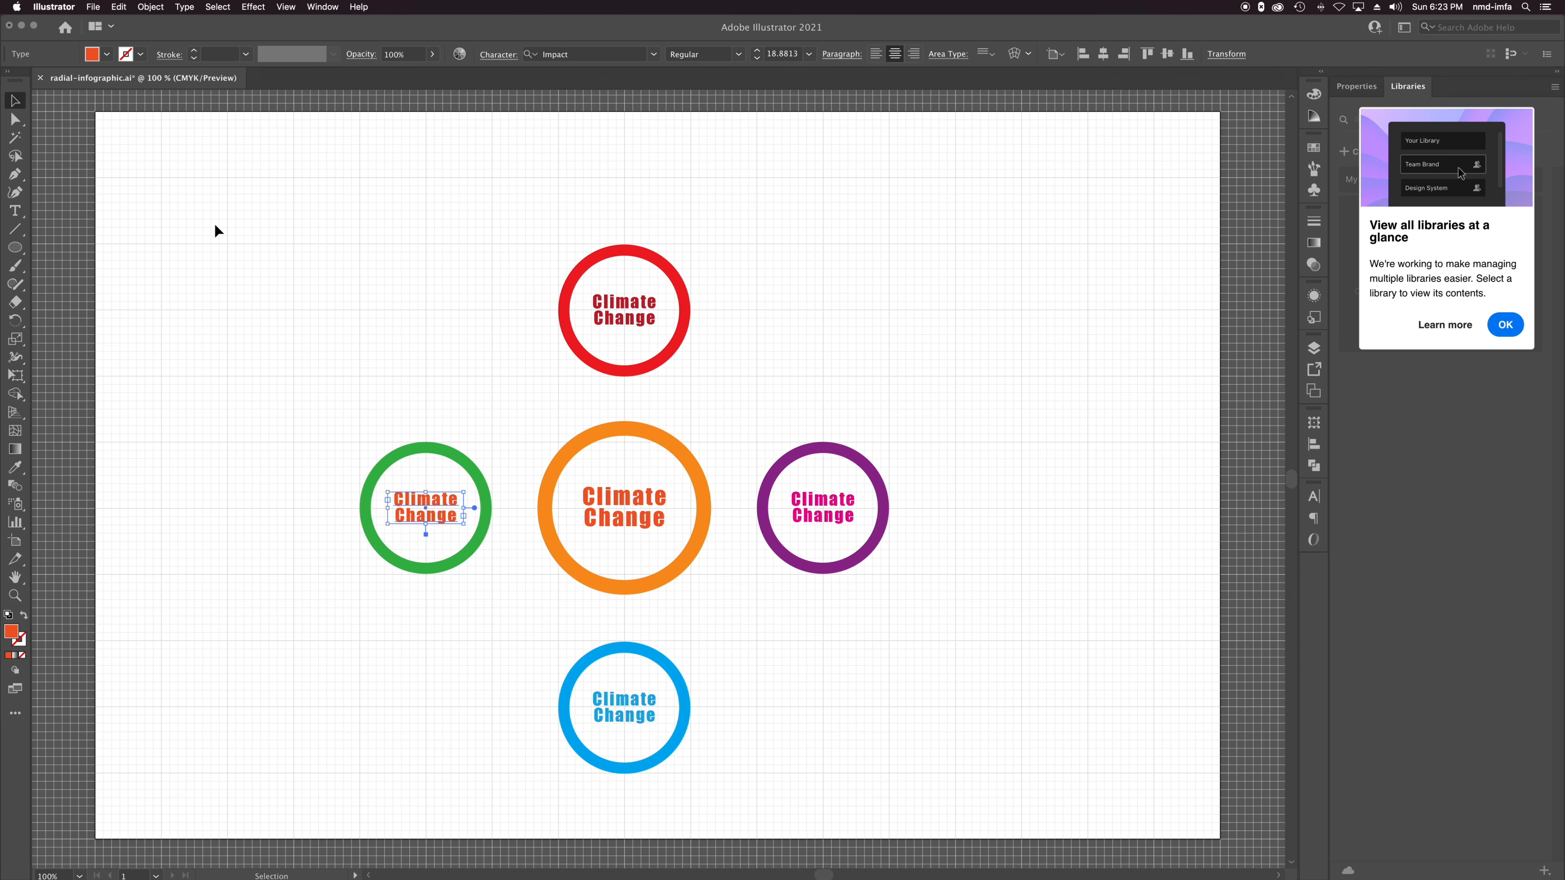
pyautogui.click(107, 54)
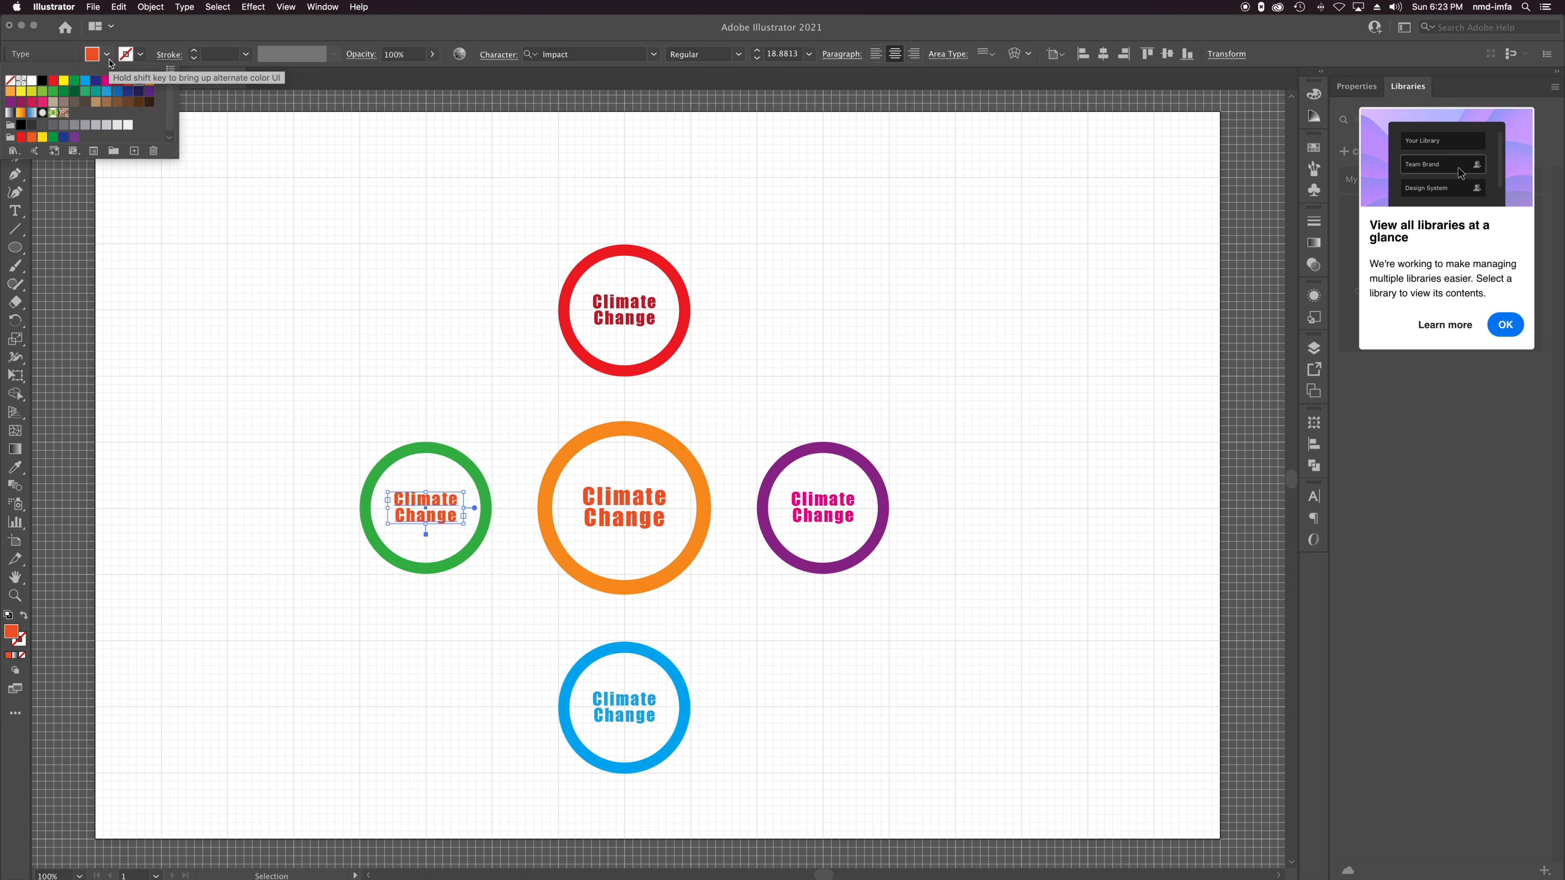
pyautogui.click(44, 96)
pyautogui.click(269, 403)
pyautogui.click(272, 413)
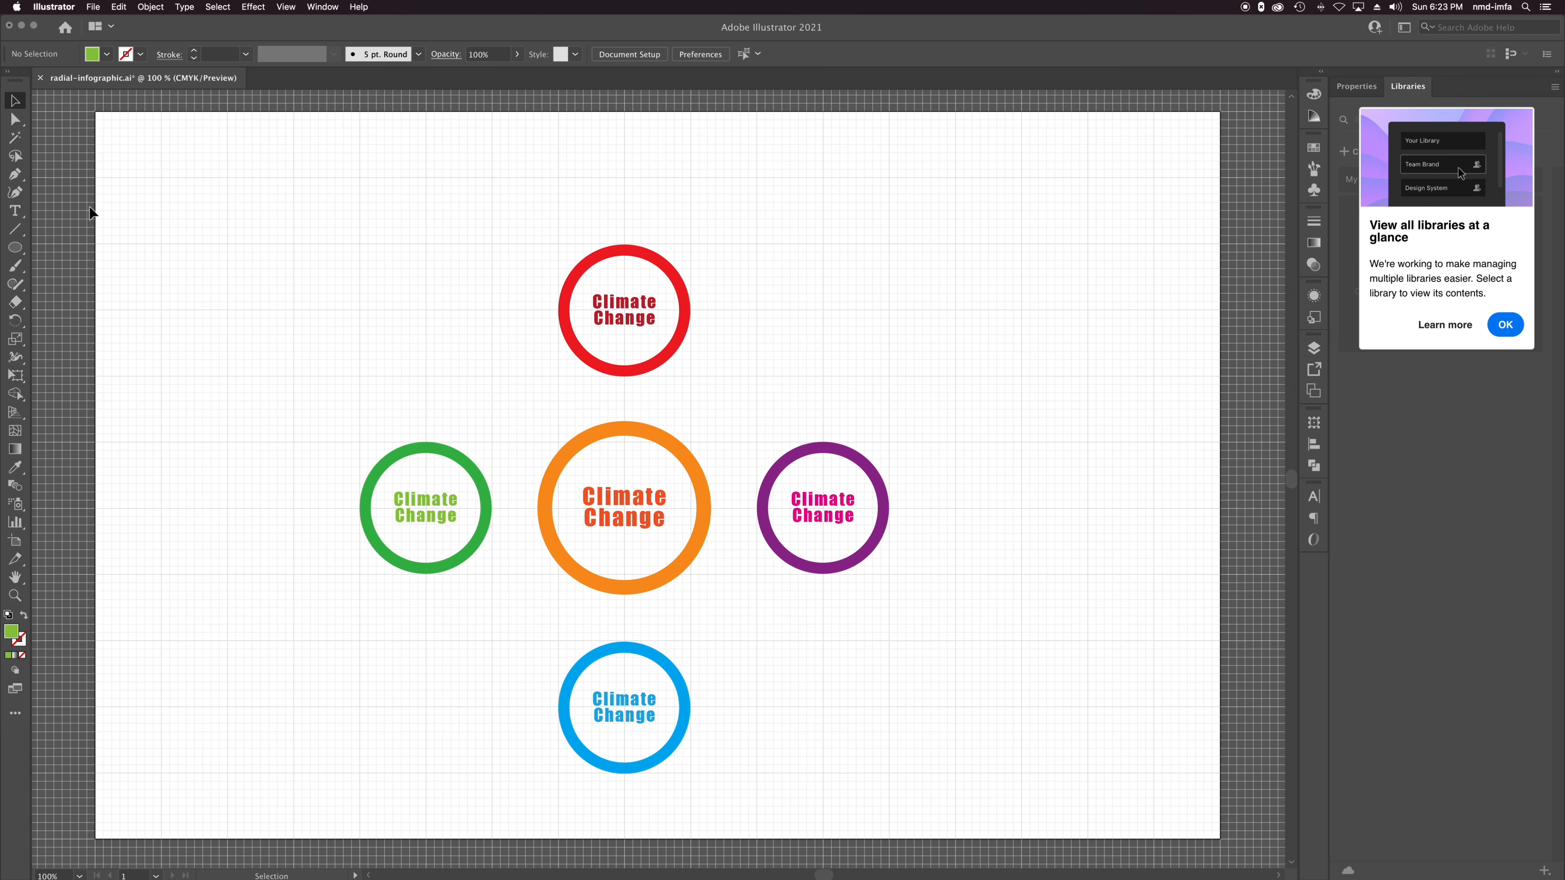
pyautogui.click(14, 211)
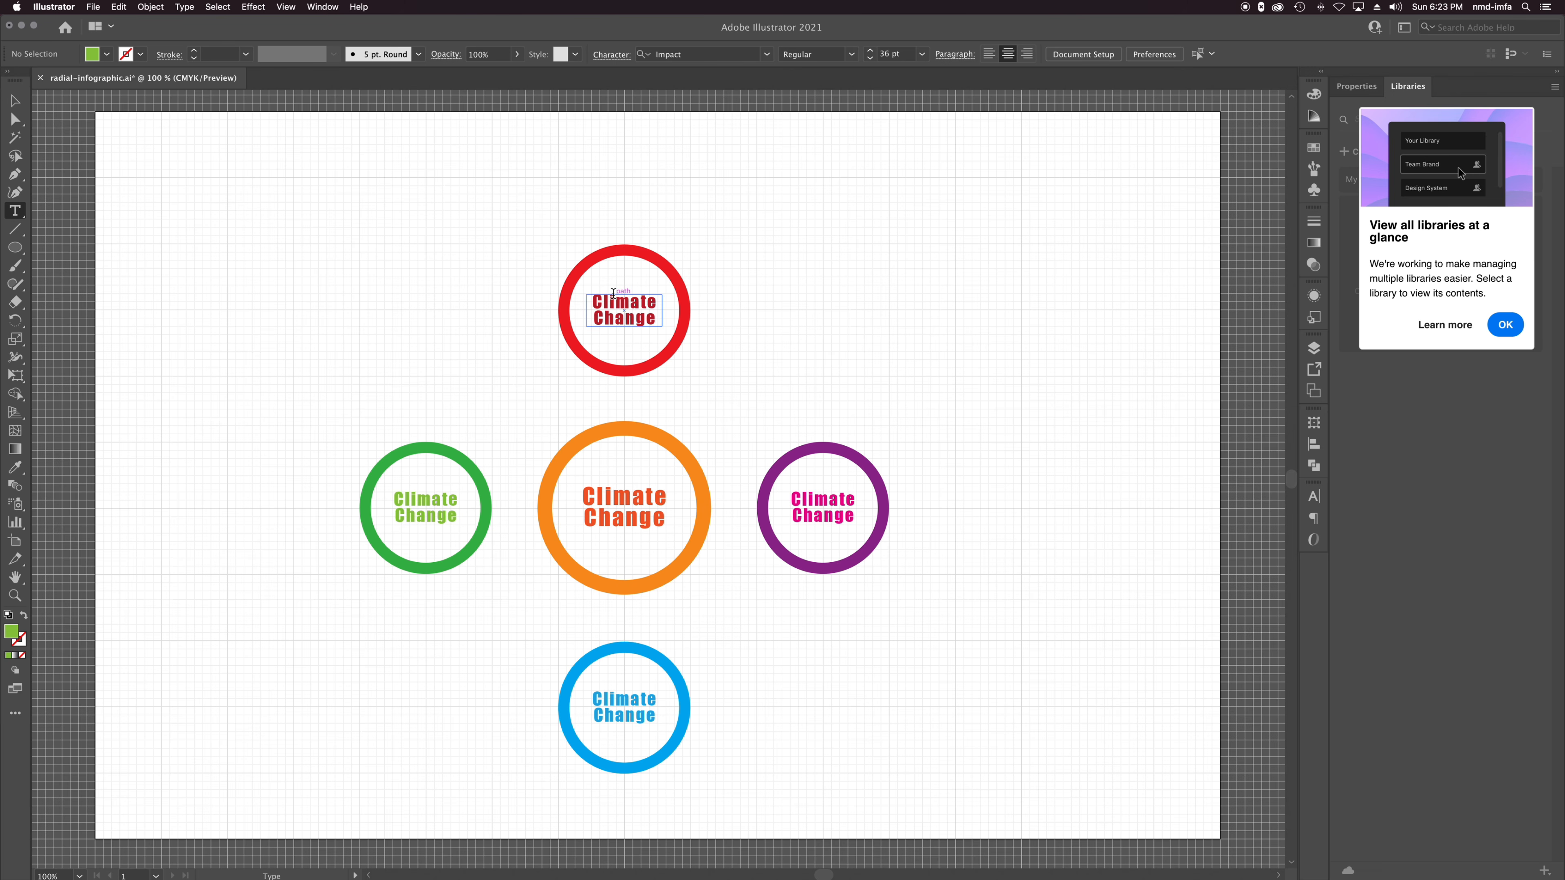
pyautogui.tripleClick(622, 302)
pyautogui.press('super+a')
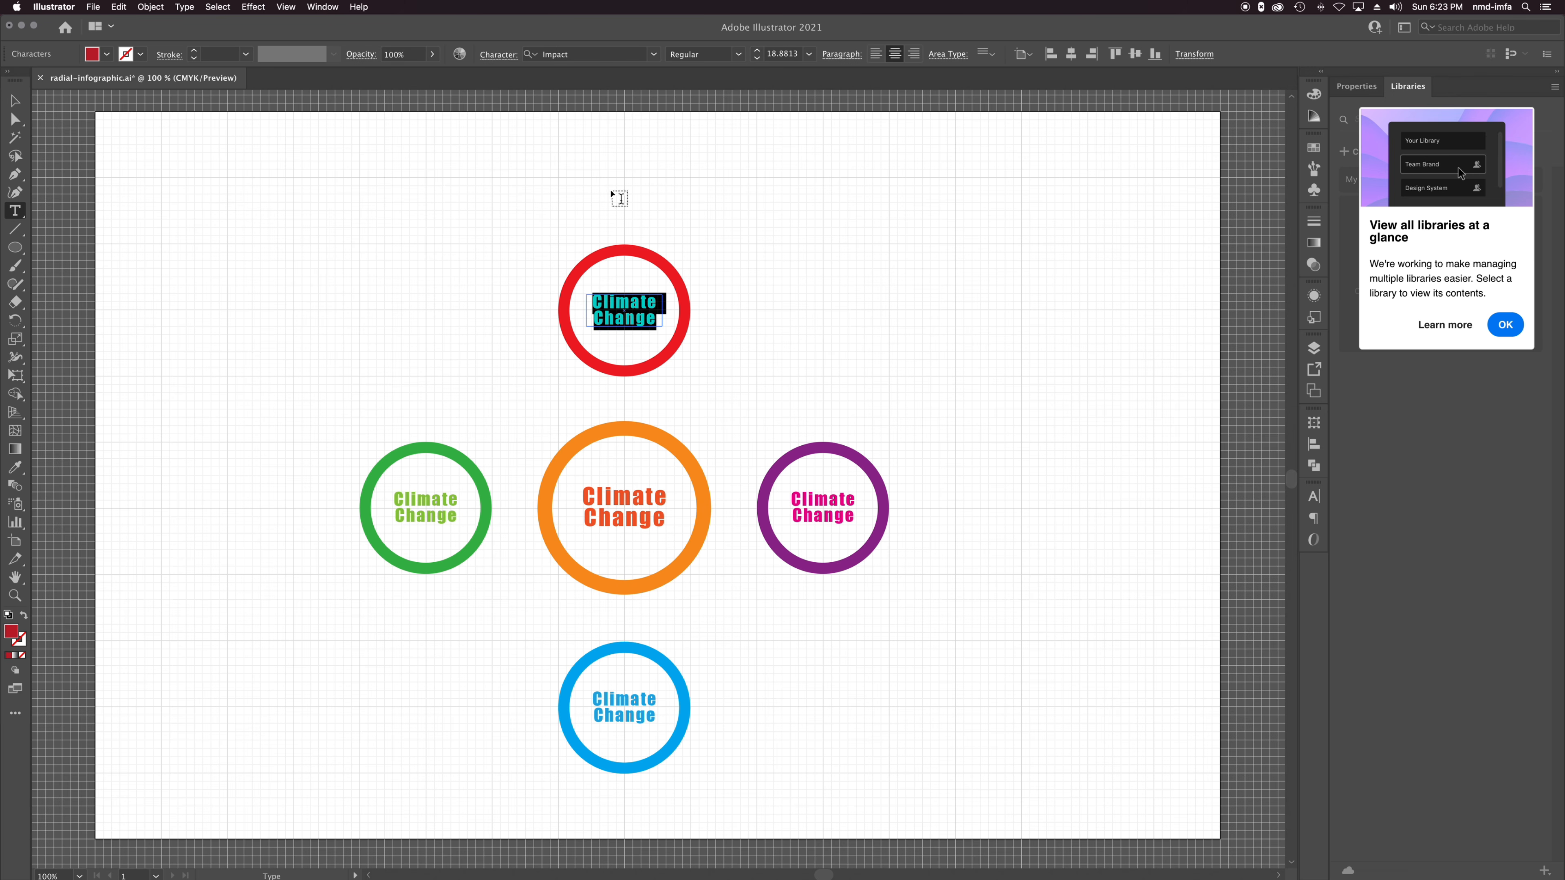
pyautogui.click(738, 54)
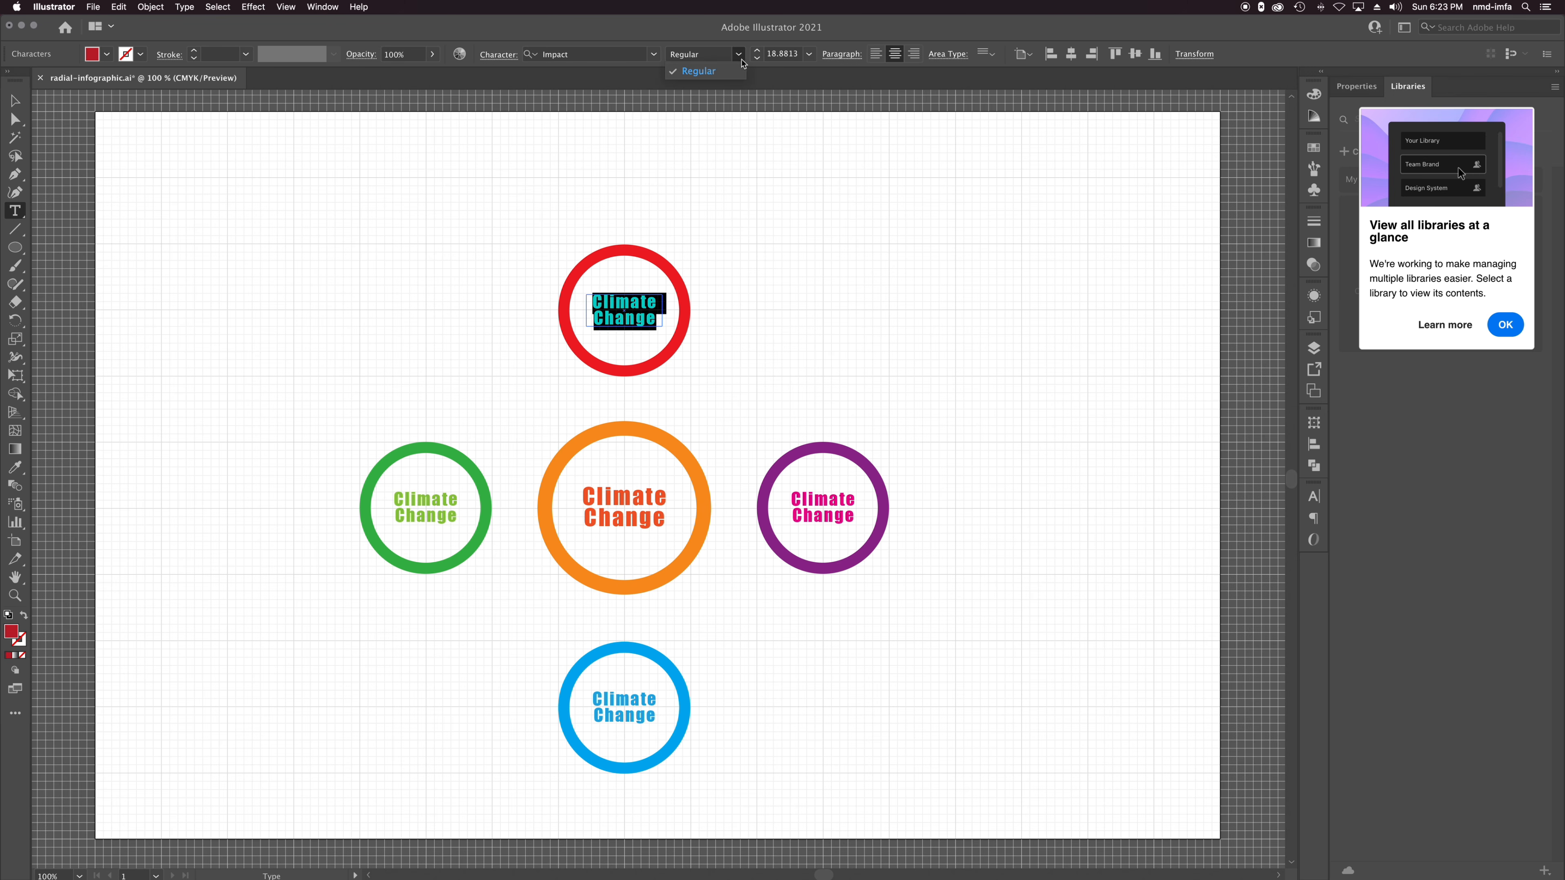
pyautogui.click(675, 71)
pyautogui.click(655, 54)
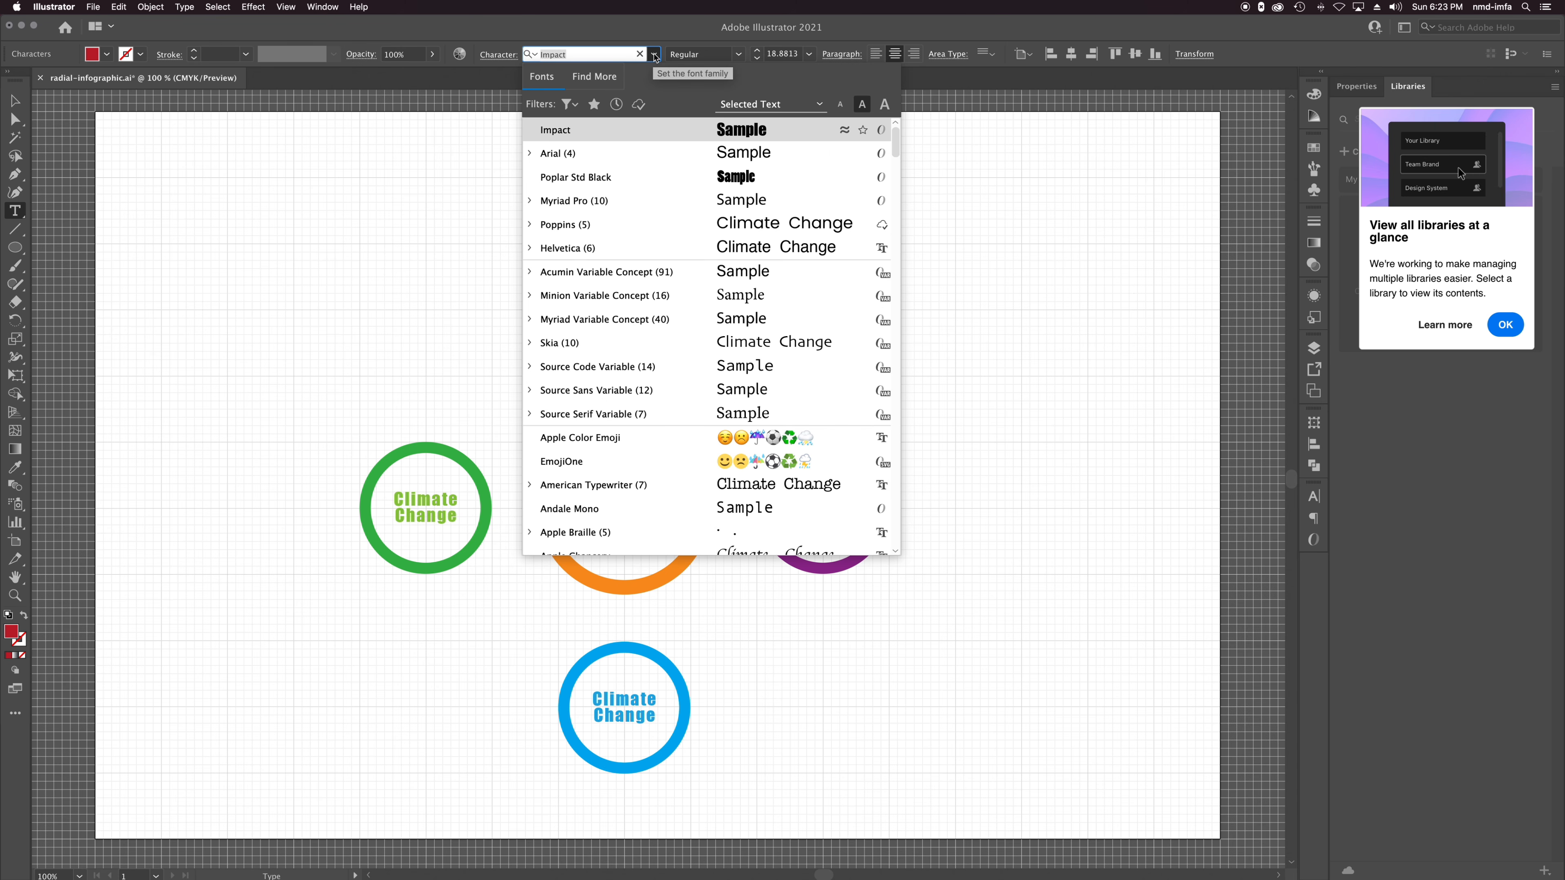
pyautogui.click(594, 39)
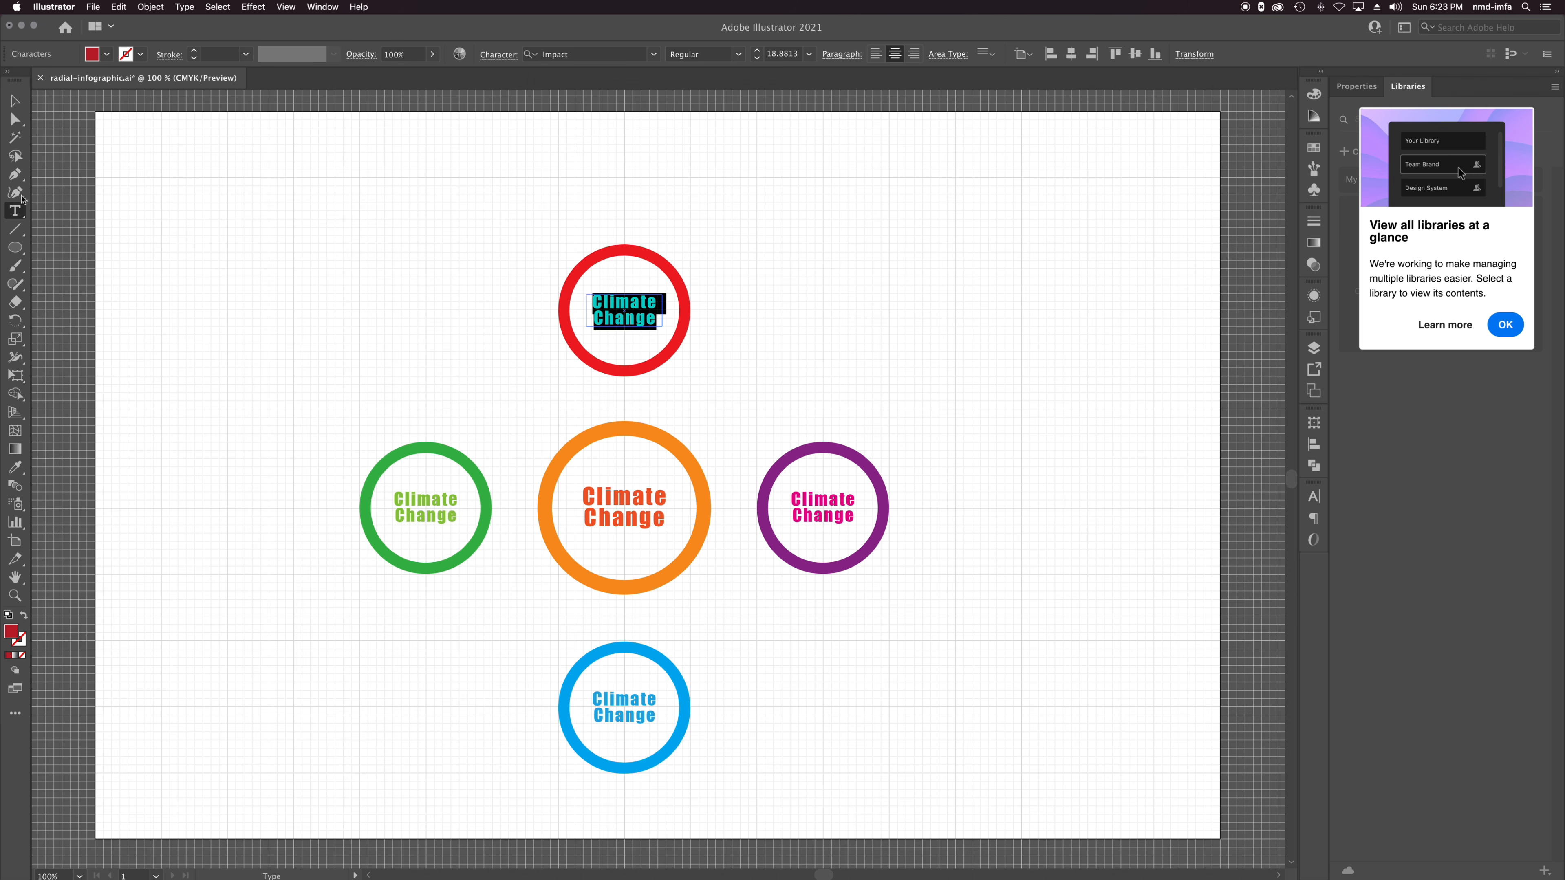
# Set the central Climate Change title in the orange ring to Helvetica Bold.
pyautogui.click(17, 99)
pyautogui.click(594, 478)
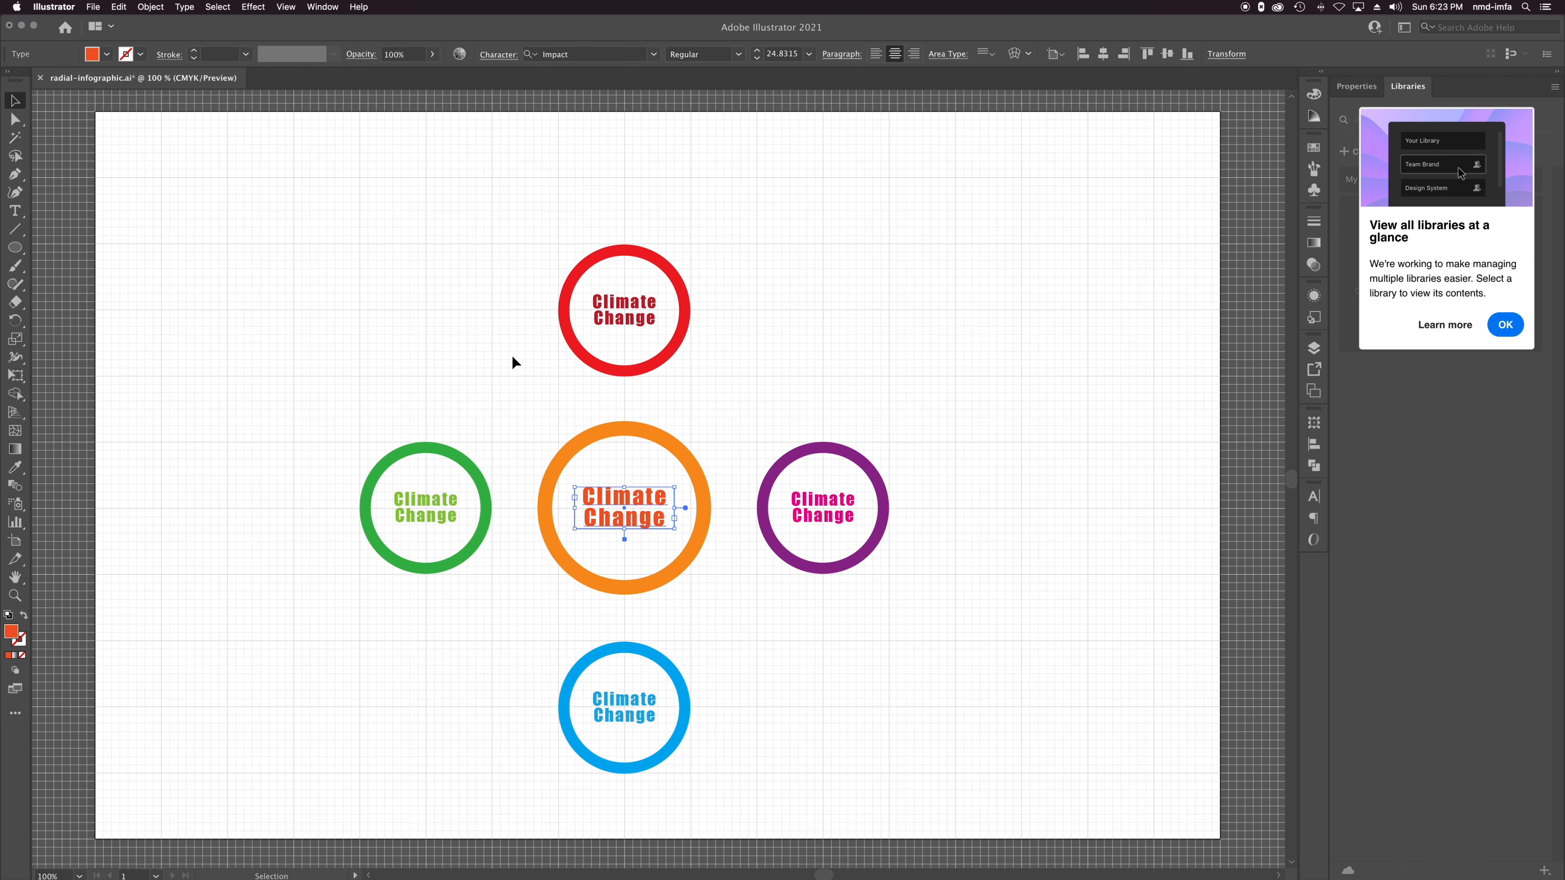
pyautogui.click(653, 54)
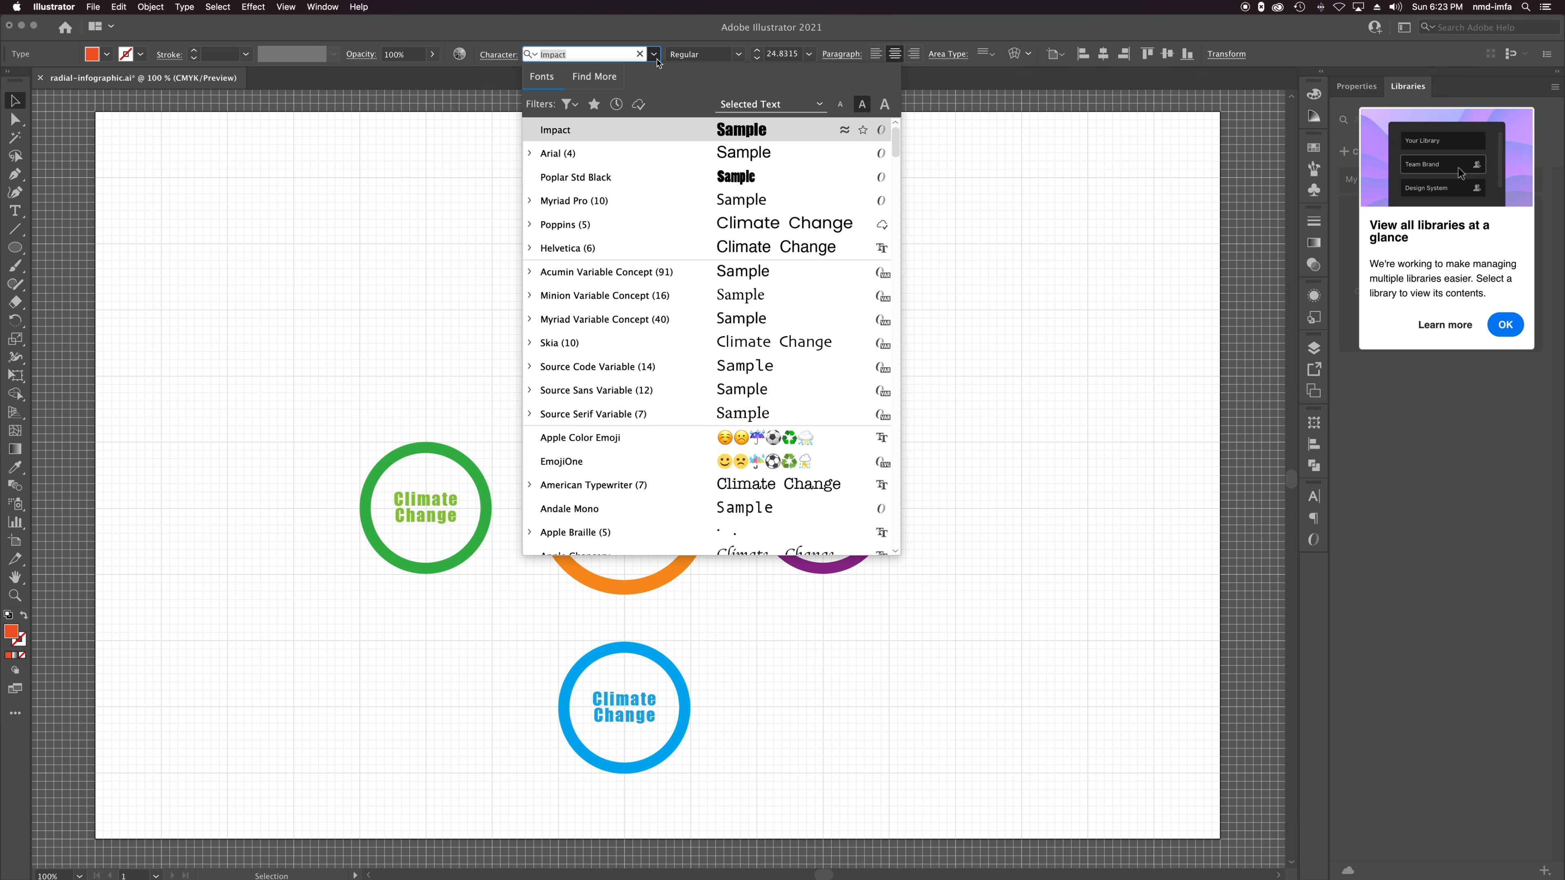
pyautogui.click(627, 249)
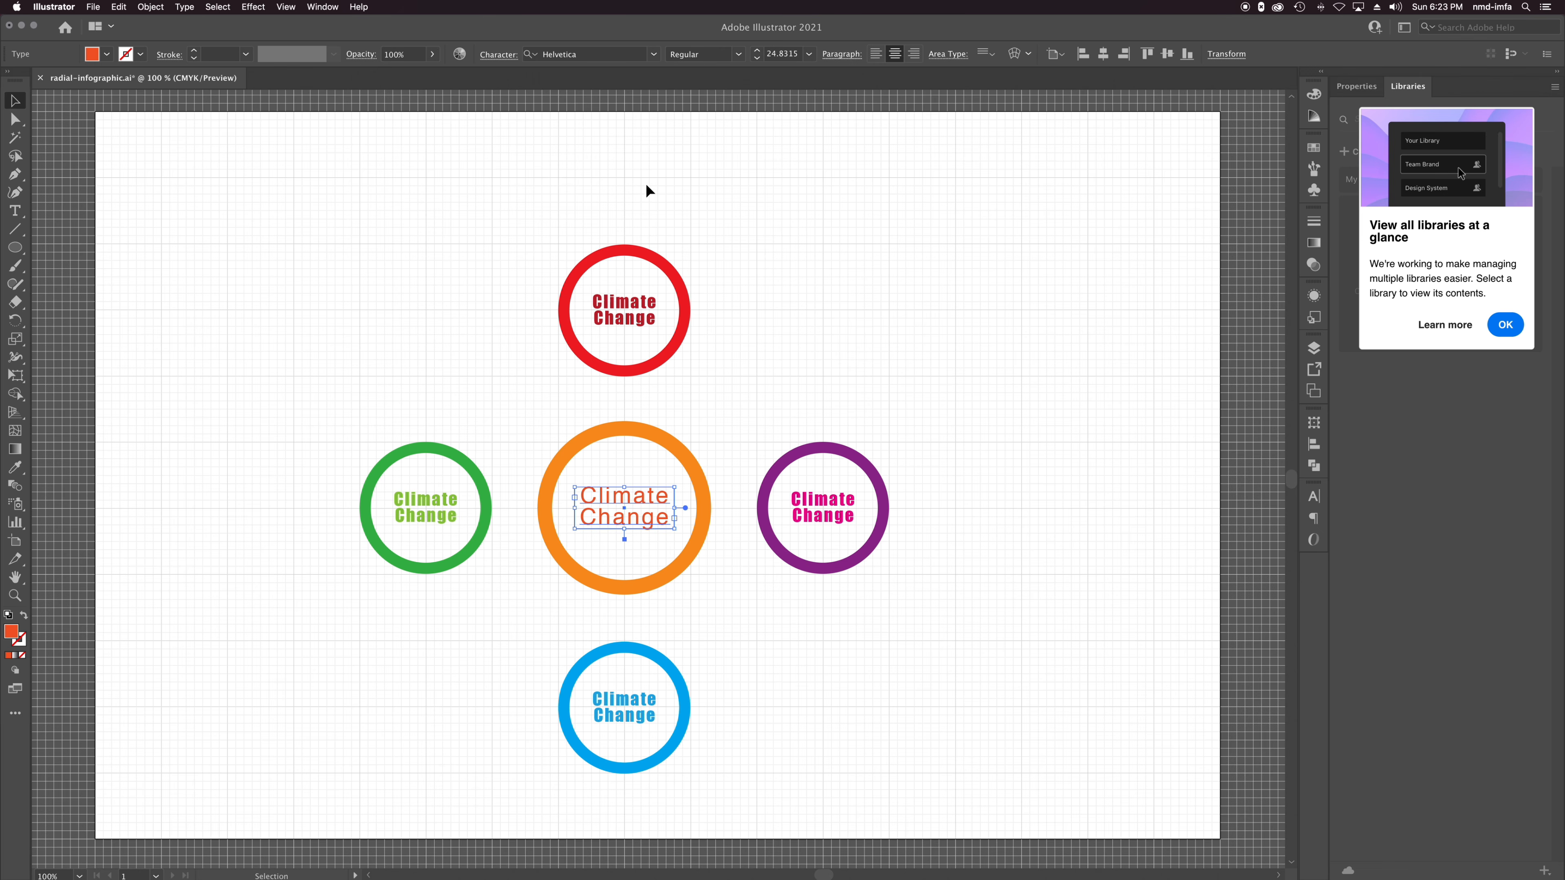
pyautogui.click(737, 54)
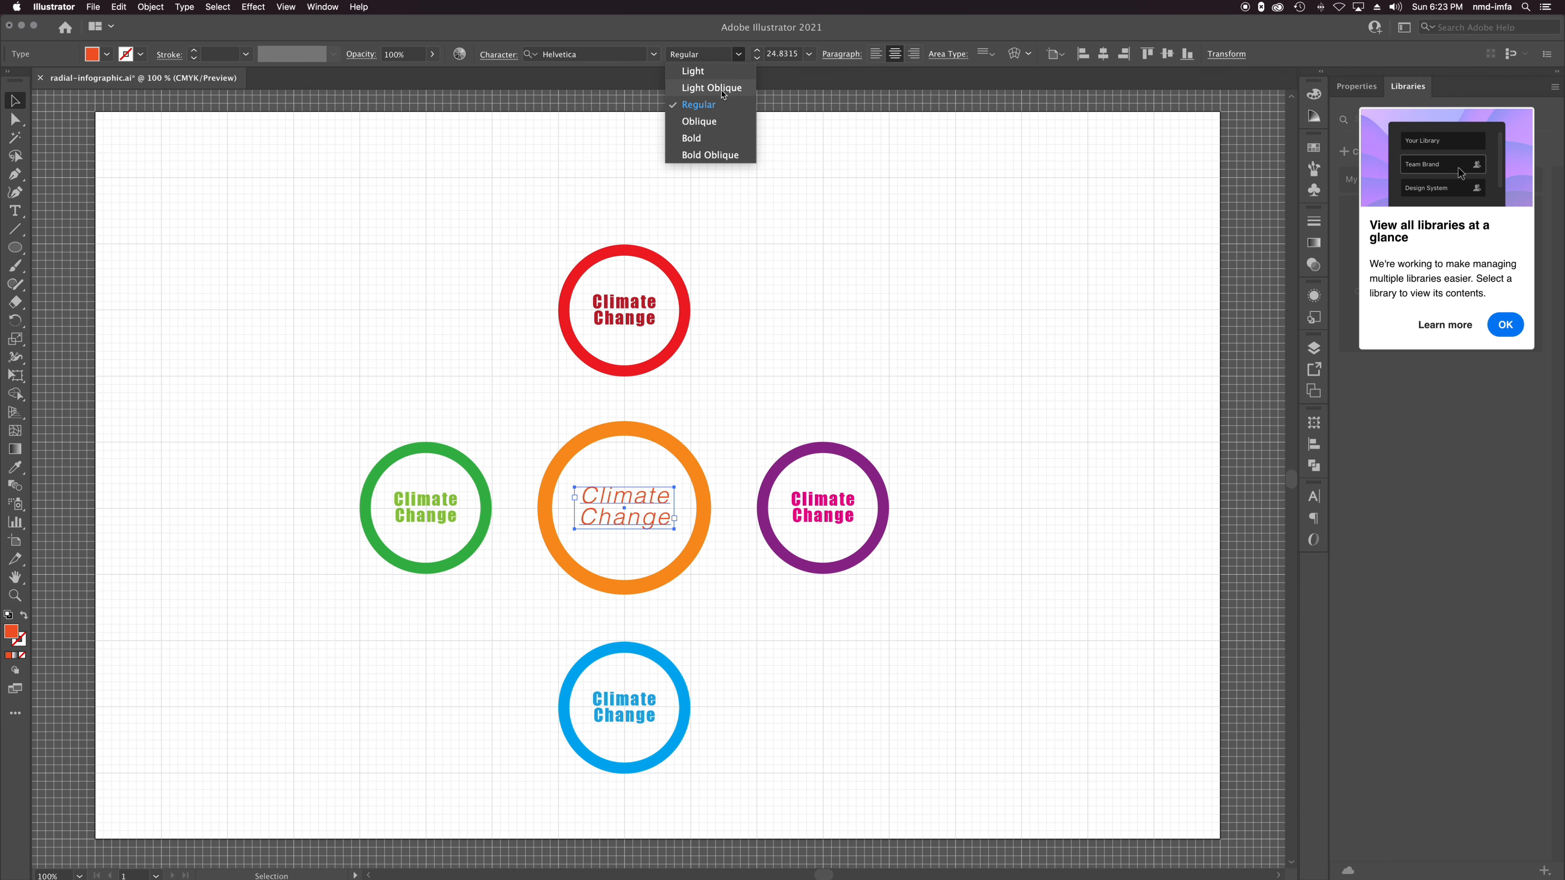
pyautogui.click(707, 141)
# Set the titles in the four outer rings to Helvetica Light and deselect them.
pyautogui.click(644, 315)
pyautogui.keyDown('shift'); pyautogui.click(815, 511); pyautogui.keyUp('shift')
pyautogui.keyDown('shift'); pyautogui.click(624, 703); pyautogui.keyUp('shift')
pyautogui.keyDown('shift'); pyautogui.click(425, 500); pyautogui.keyUp('shift')
pyautogui.click(654, 55)
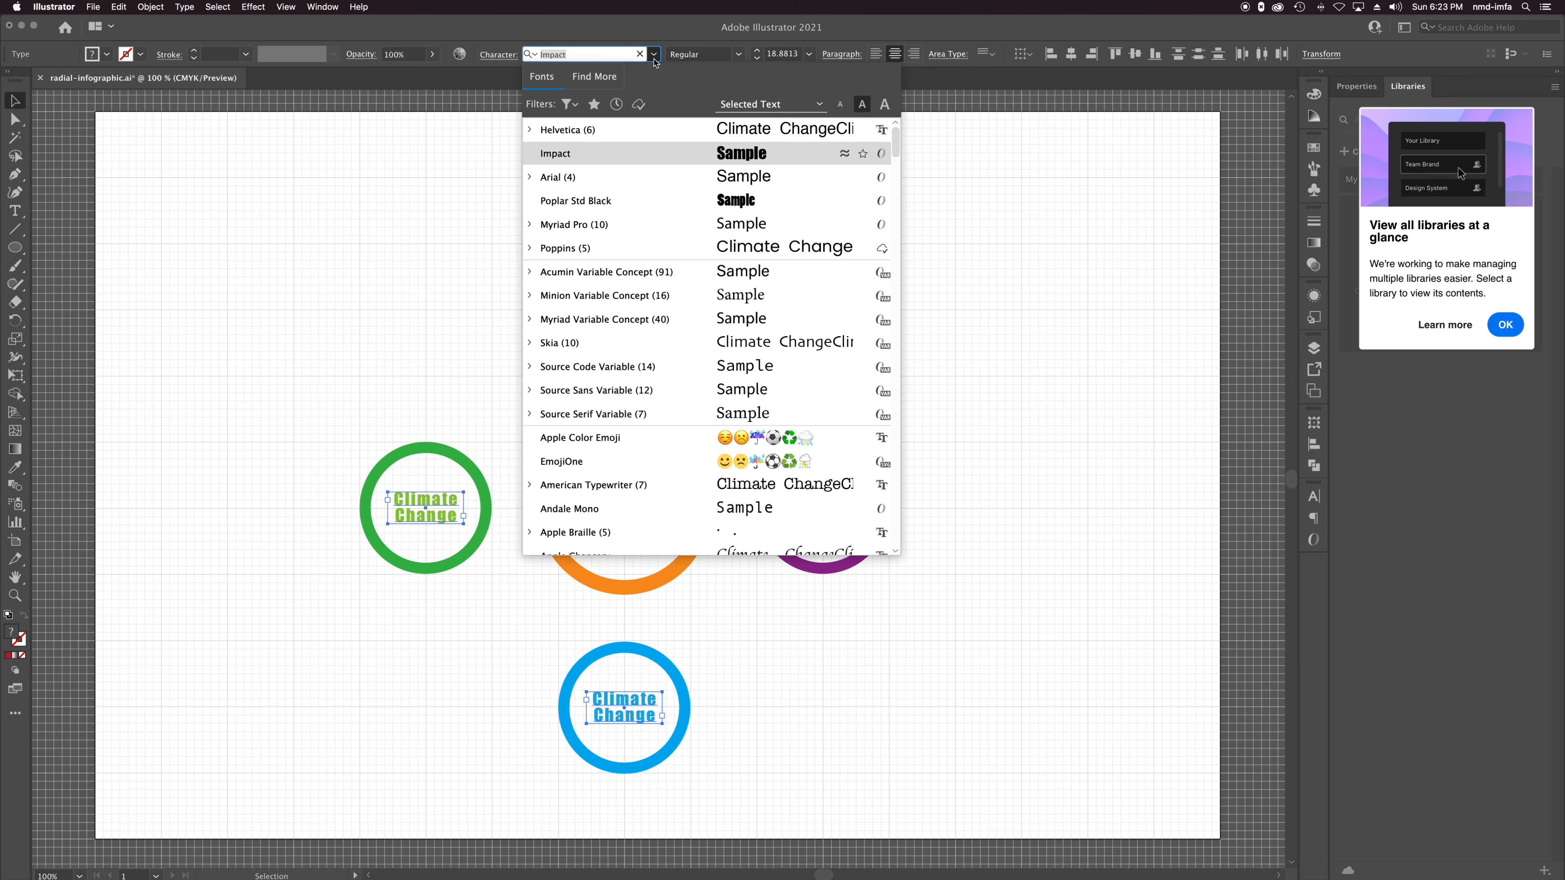
pyautogui.click(644, 131)
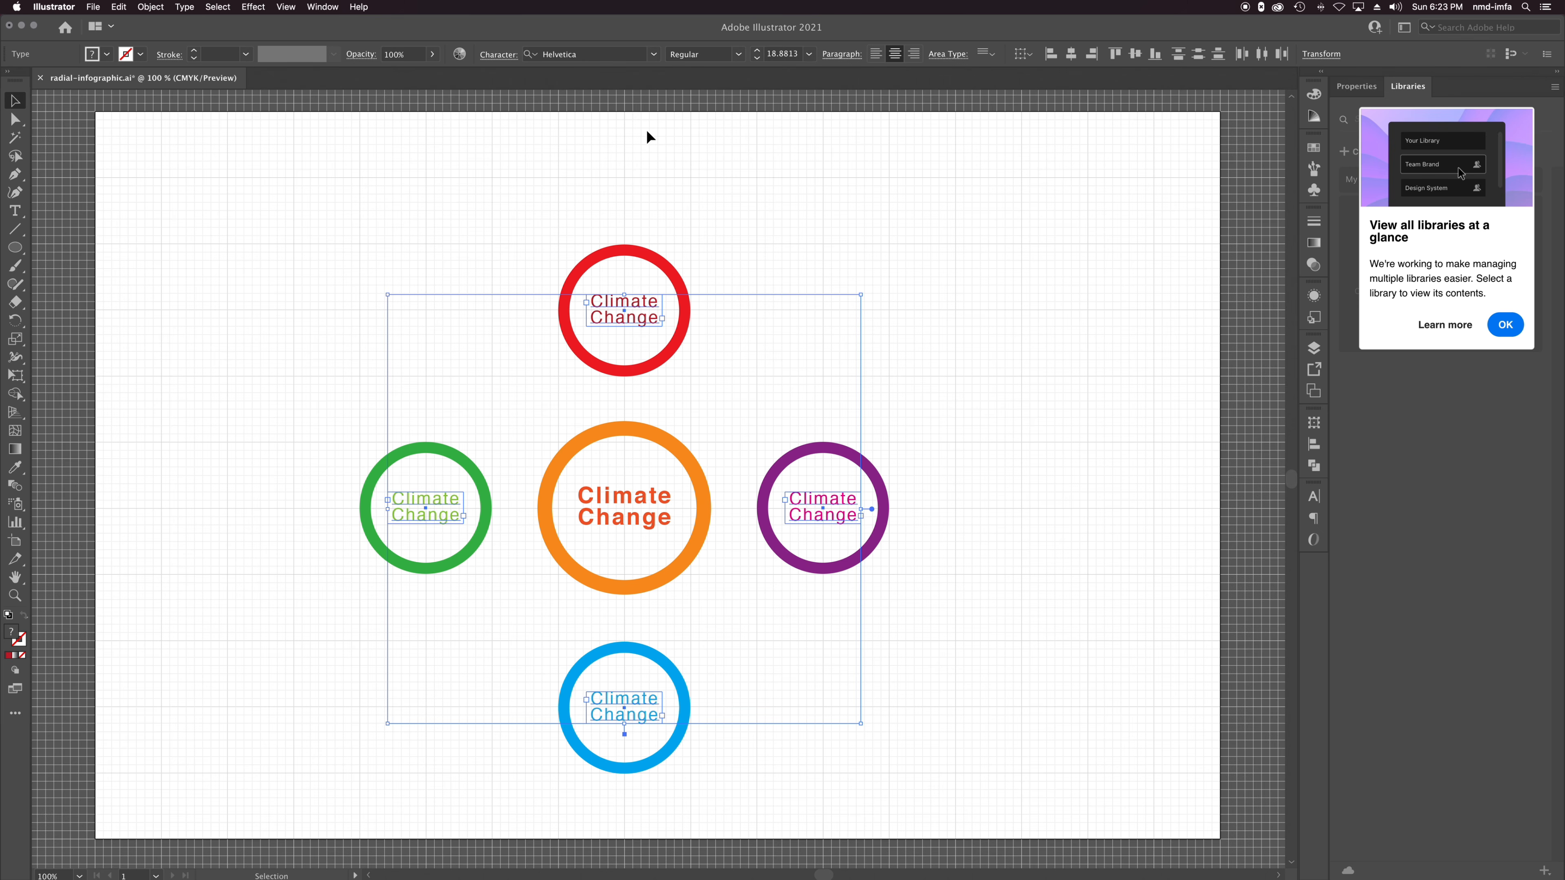
pyautogui.click(738, 55)
pyautogui.click(726, 72)
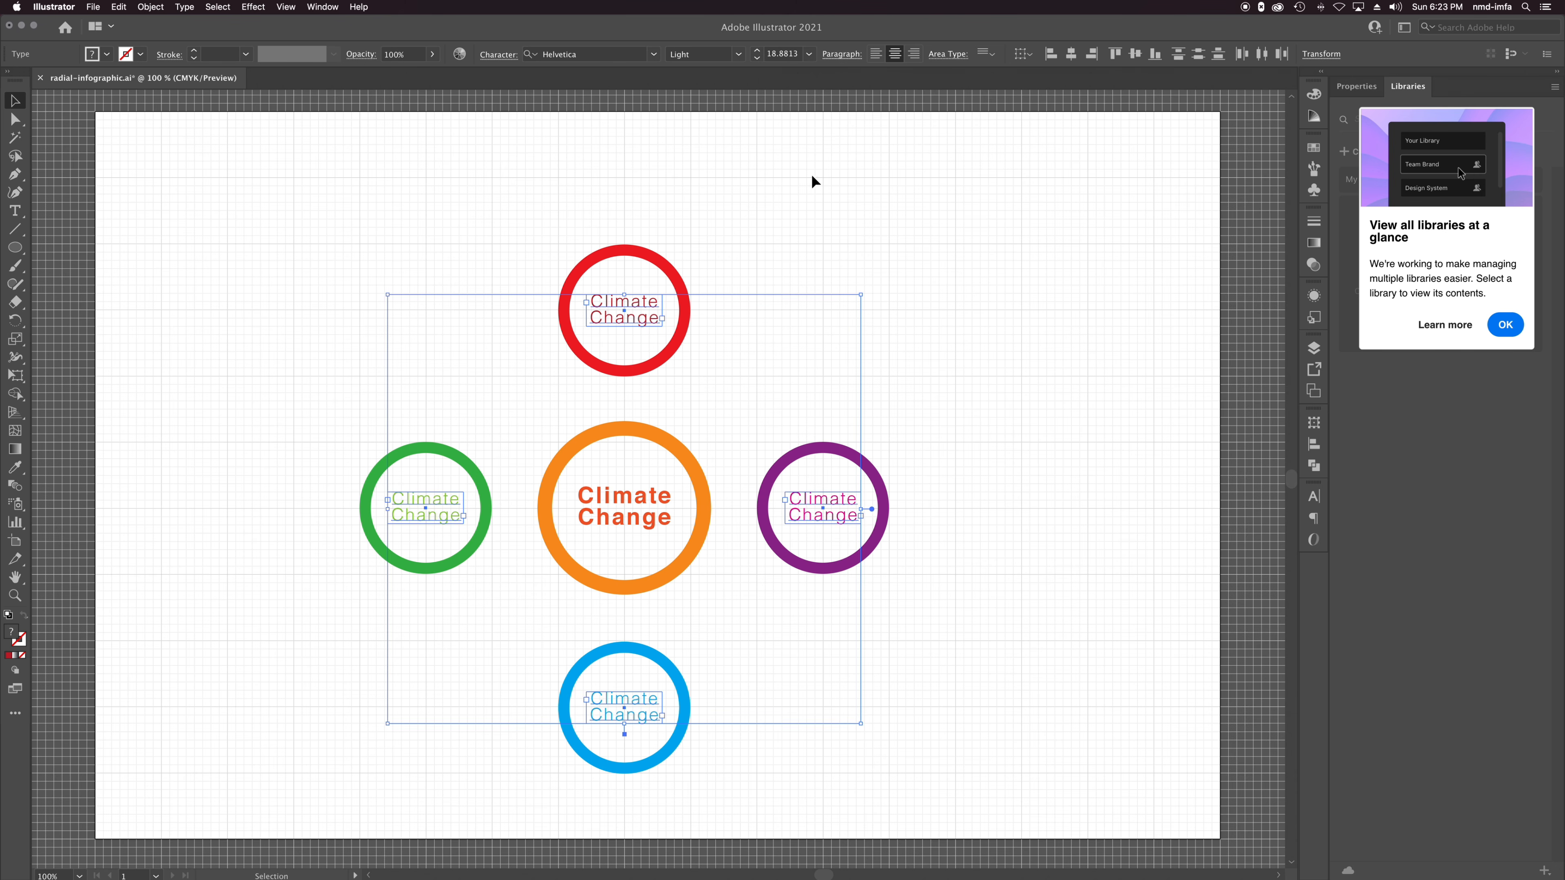
pyautogui.click(786, 216)
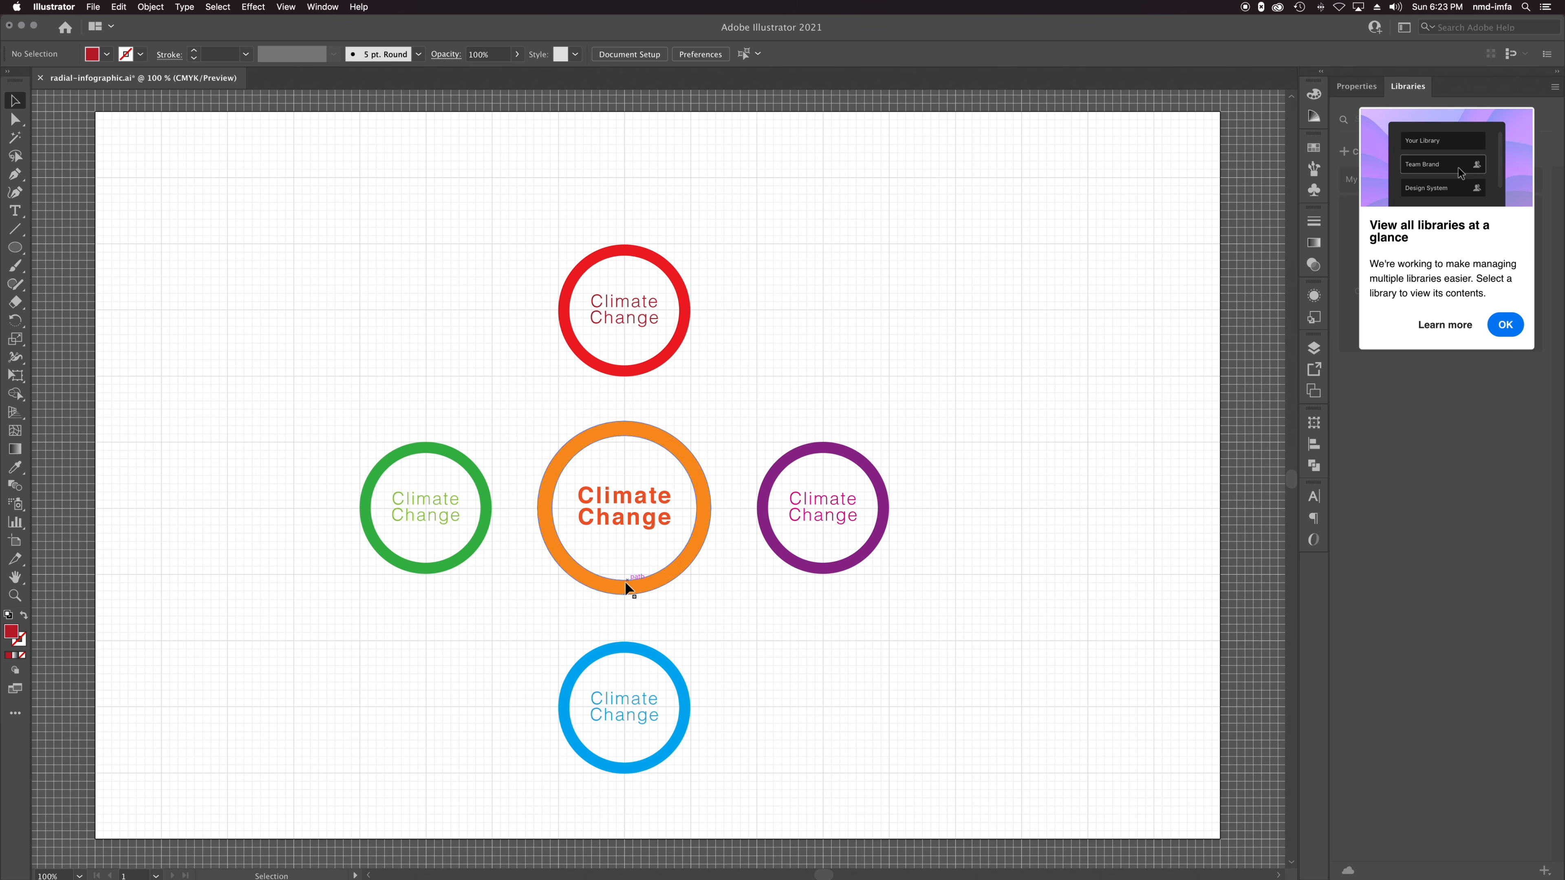
# Replace the title in the red ring with "CO2" and move it down to the ring's centre.
pyautogui.doubleClick(632, 305)
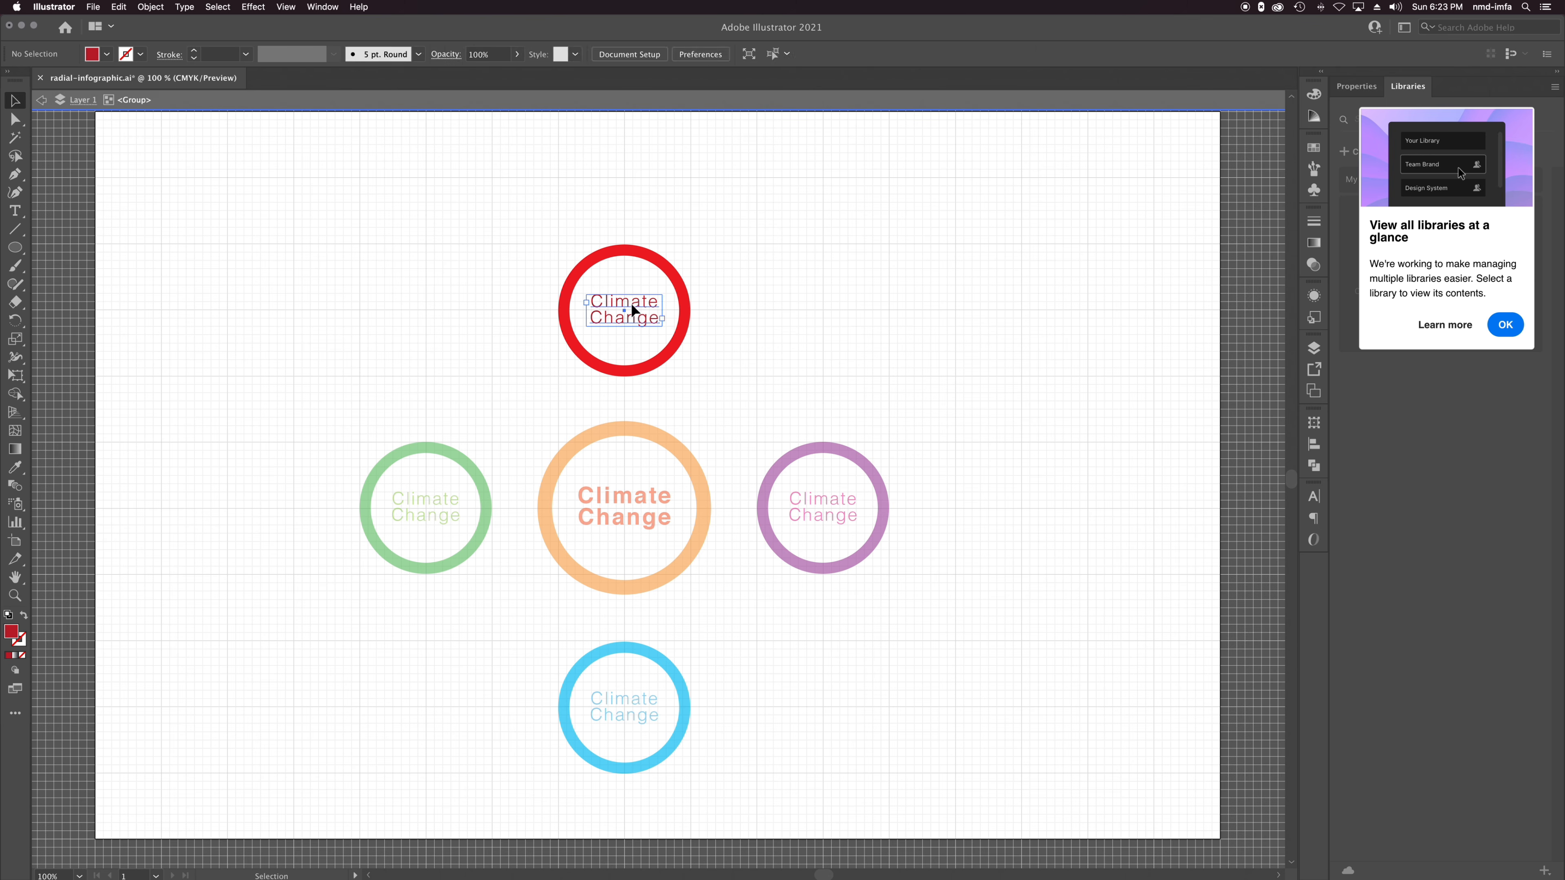
pyautogui.tripleClick(632, 301)
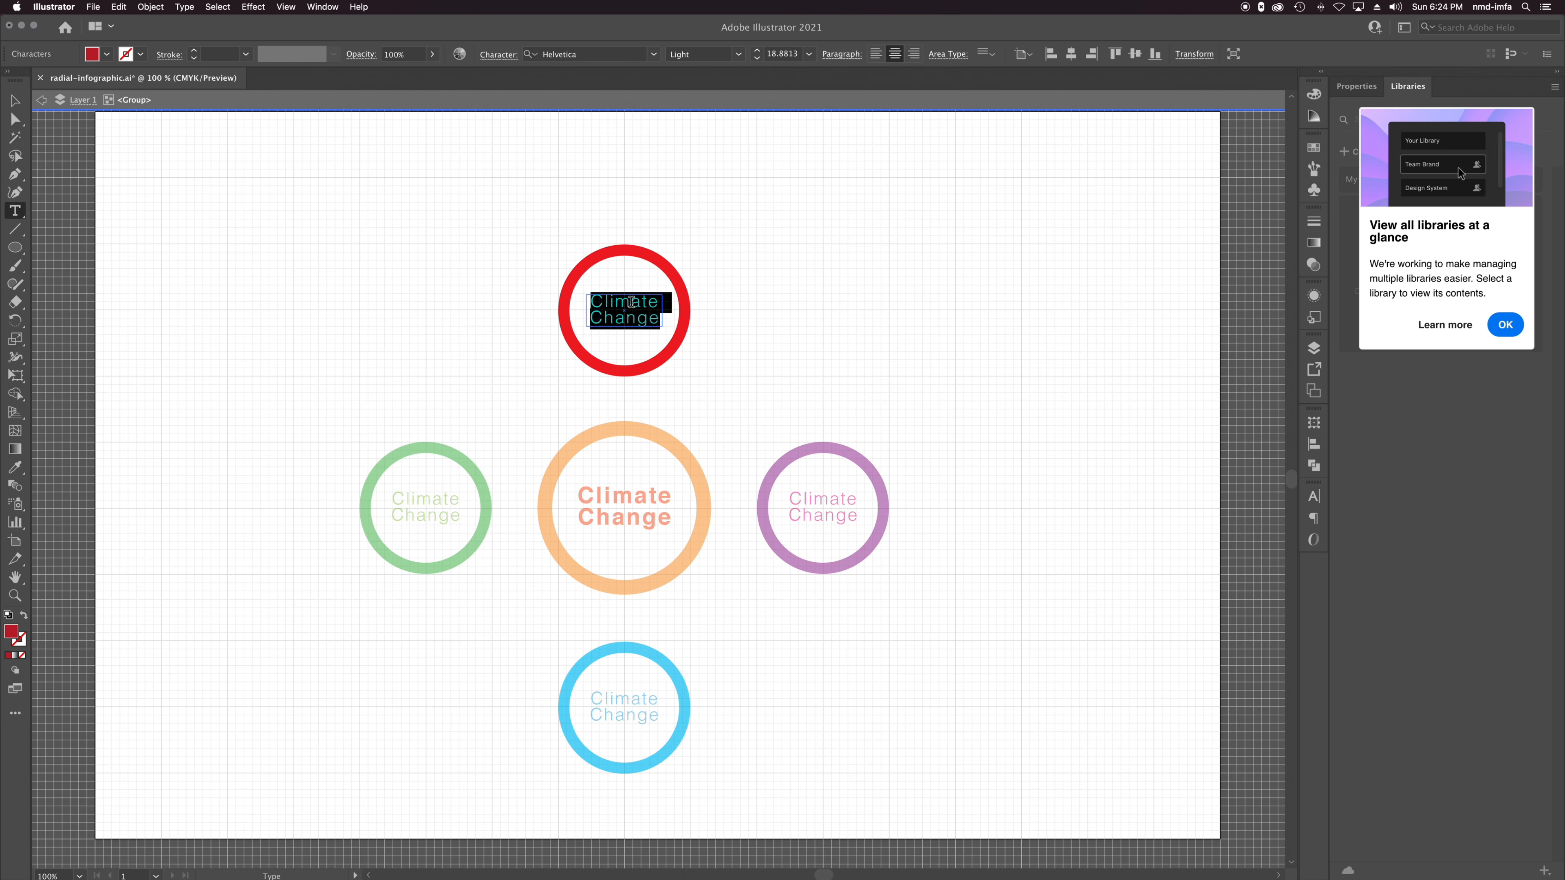
pyautogui.write('CO')
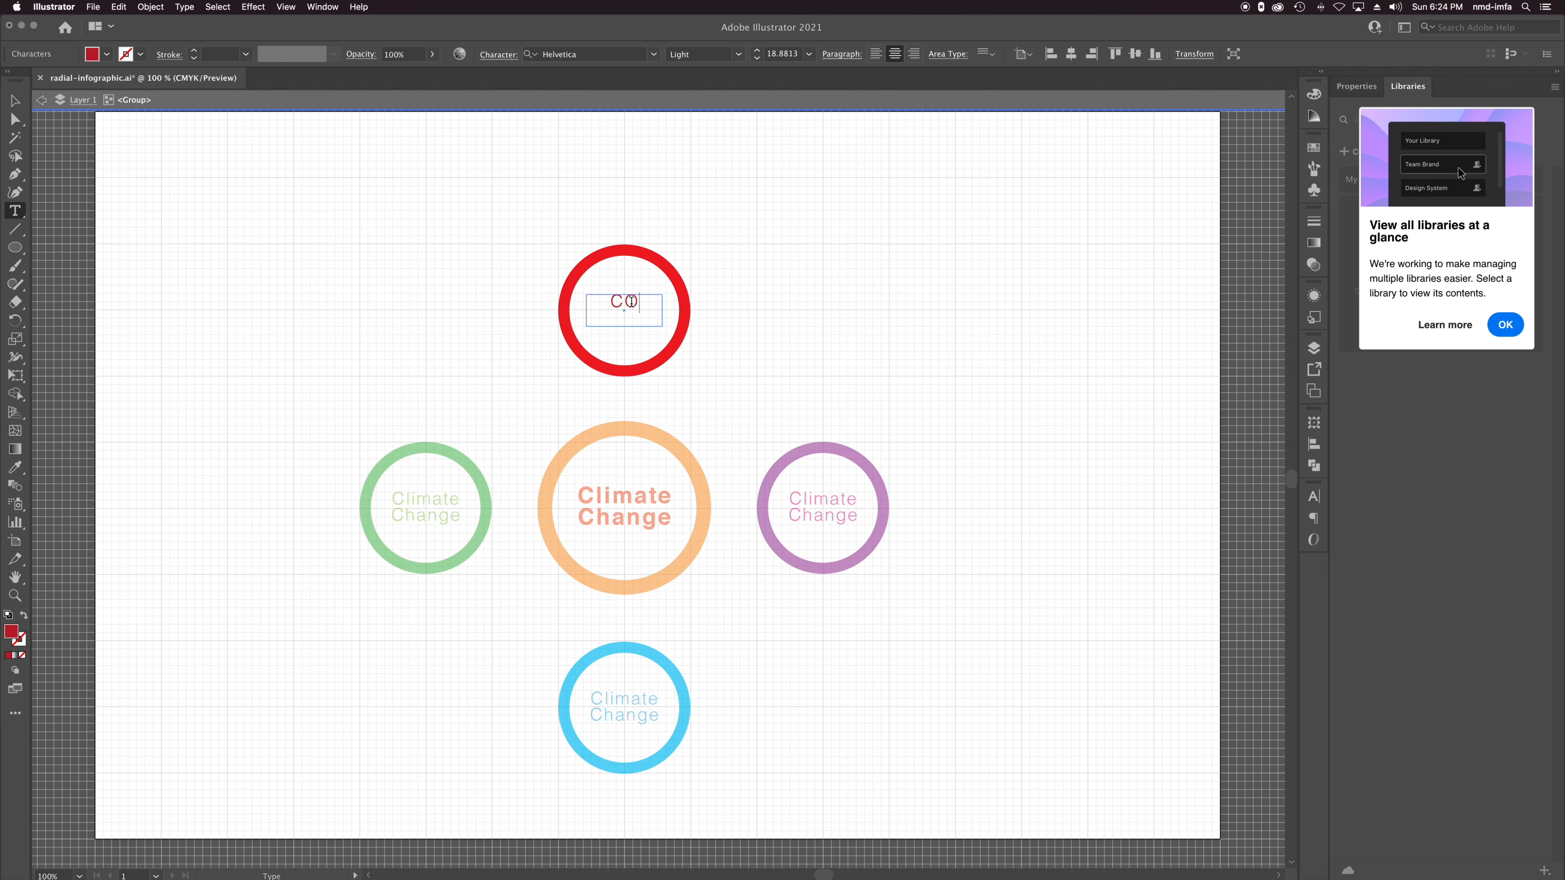
pyautogui.write('2')
pyautogui.press('BackSpace')
pyautogui.write('2')
pyautogui.click(13, 102)
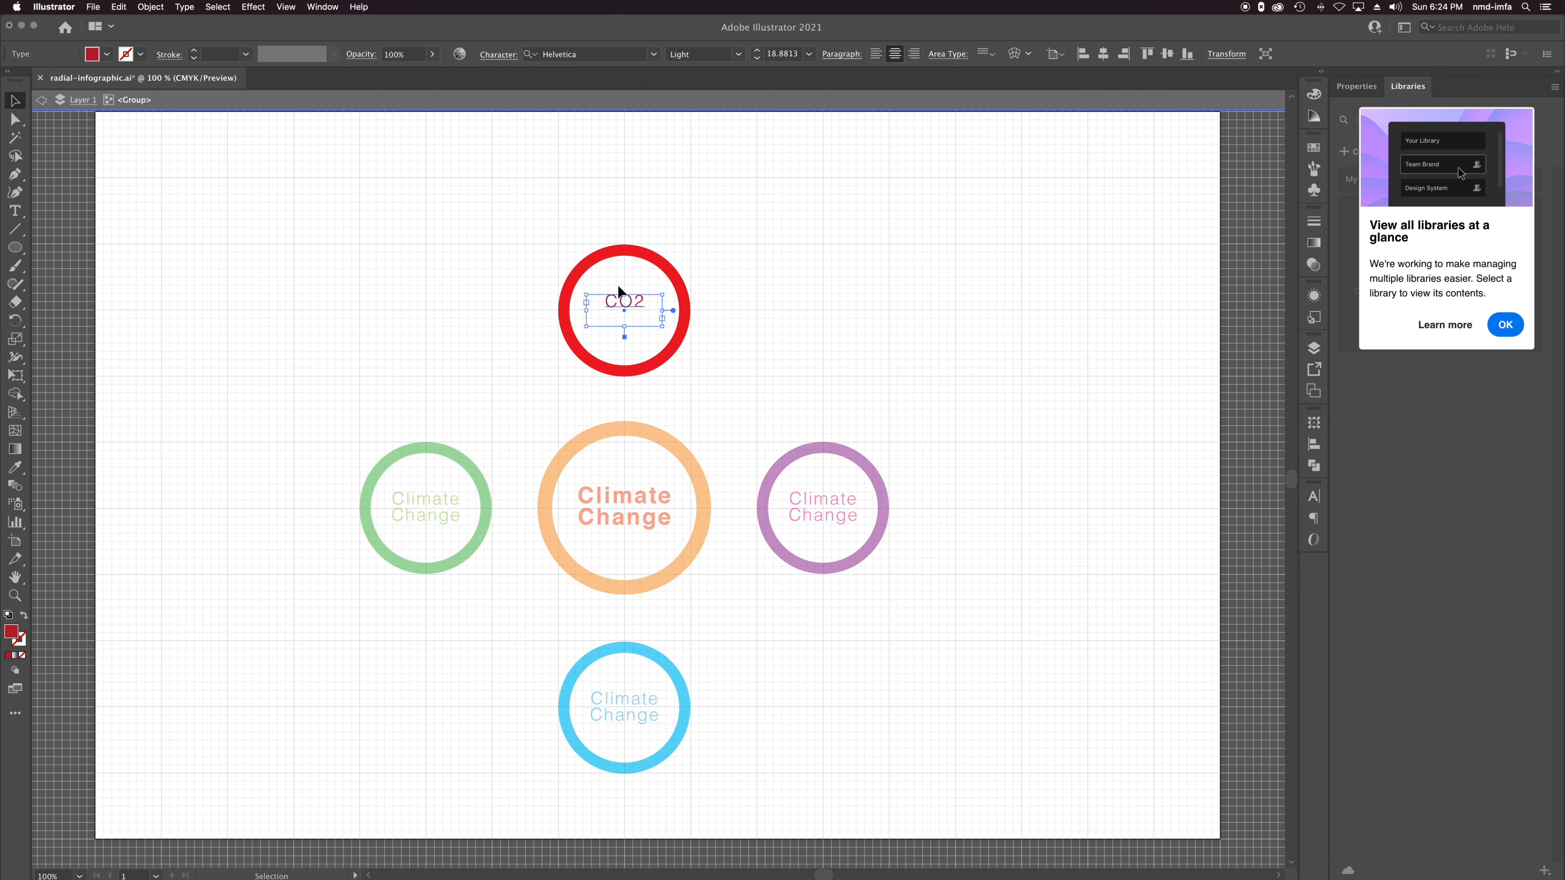
pyautogui.moveTo(648, 312); pyautogui.dragTo(635, 321)
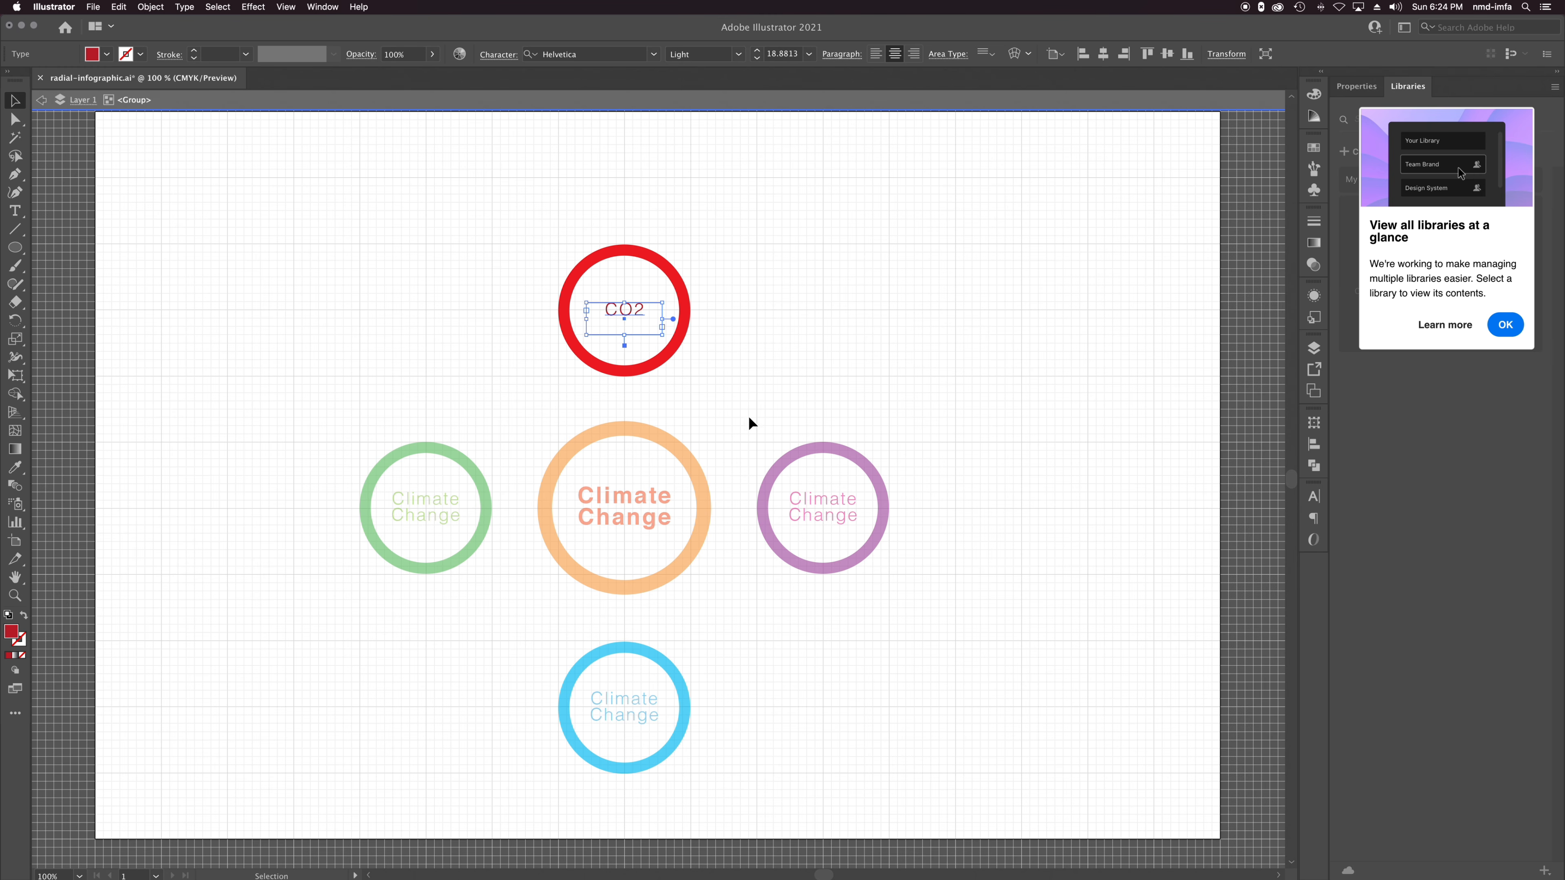
pyautogui.click(41, 100)
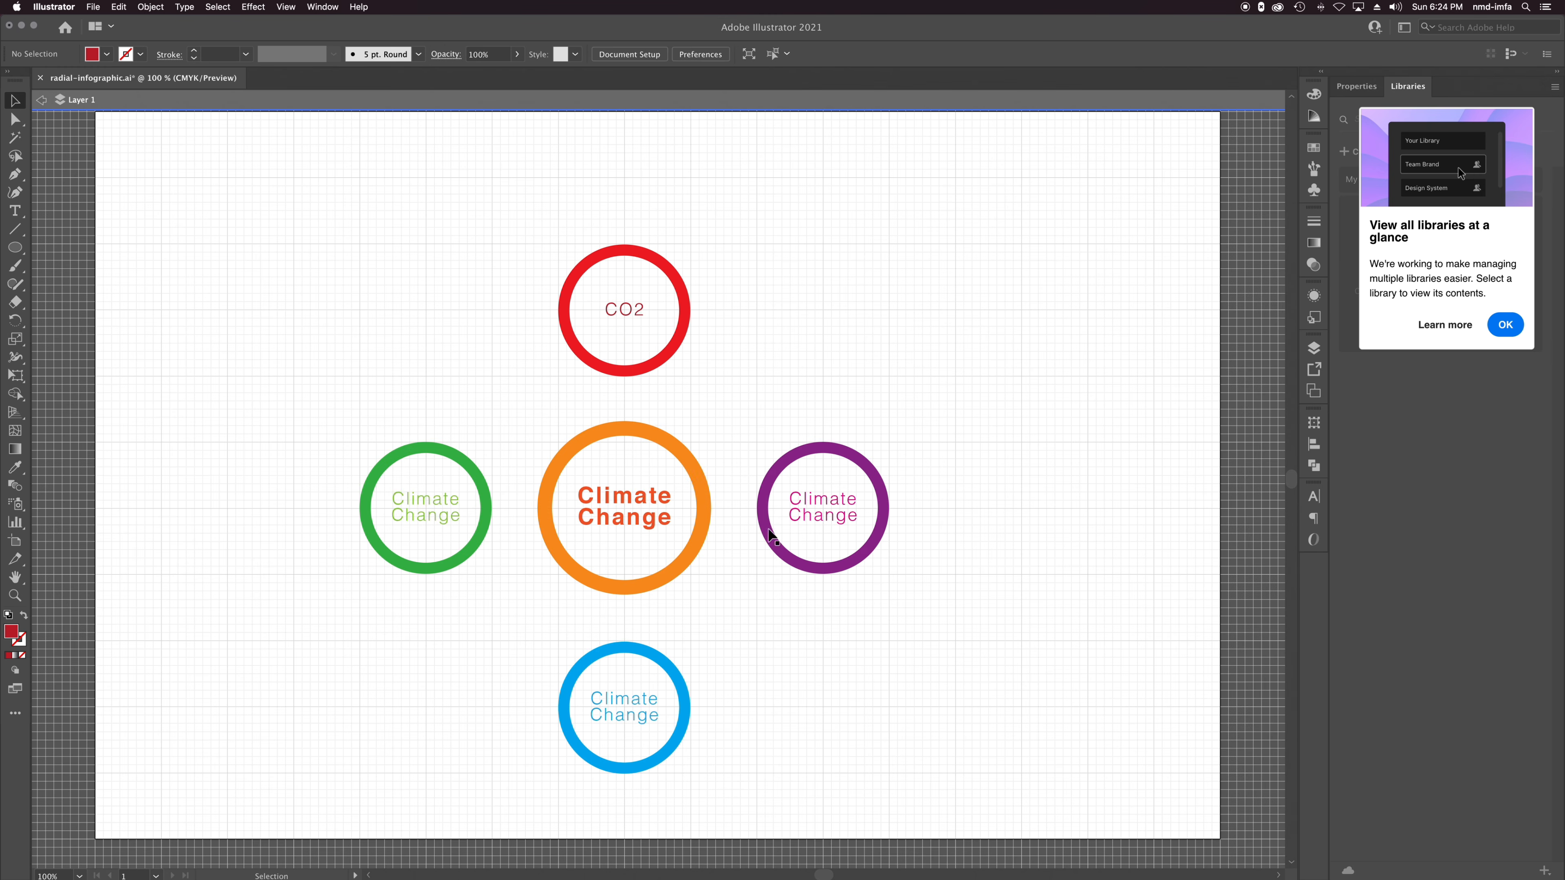
# Replace the title in the purple ring with "Sea Level".
pyautogui.doubleClick(815, 514)
pyautogui.press('super+a')
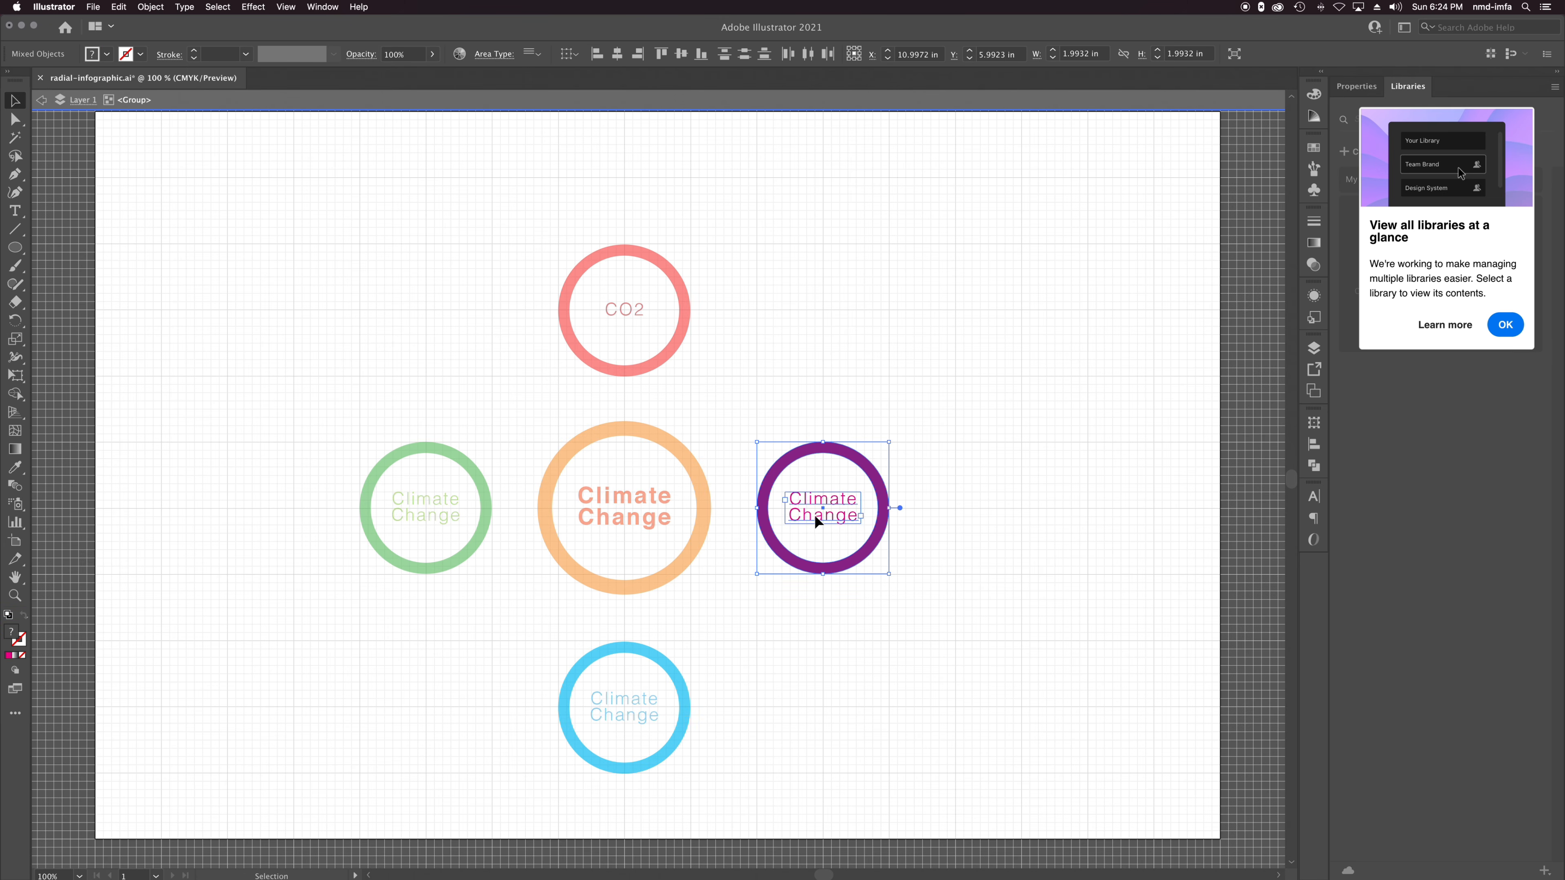
pyautogui.click(14, 211)
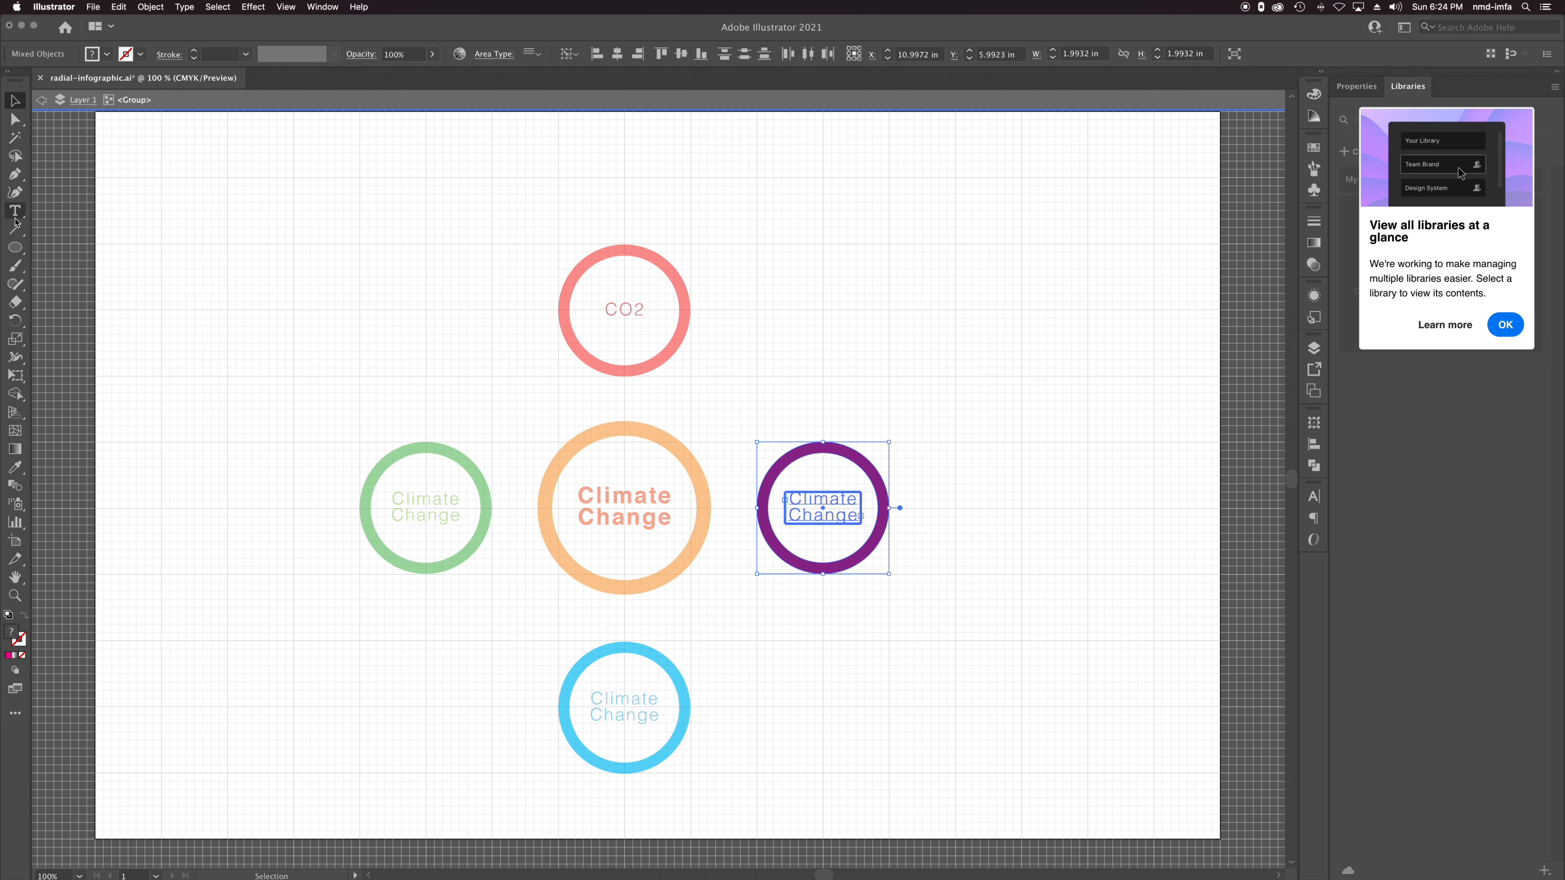
pyautogui.click(41, 100)
pyautogui.click(810, 497)
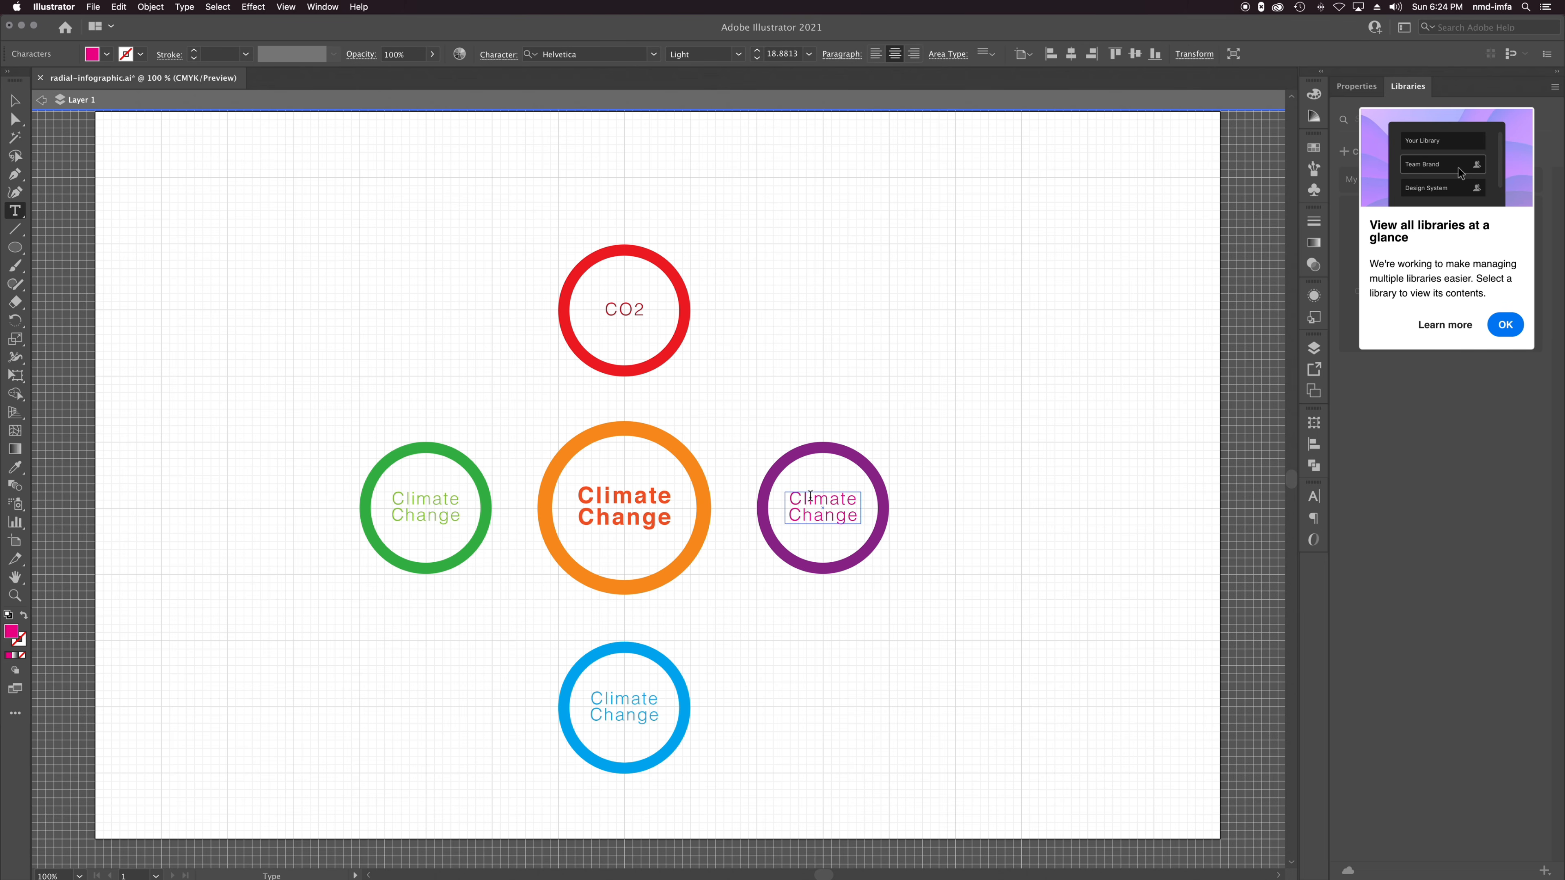
pyautogui.press('super+a')
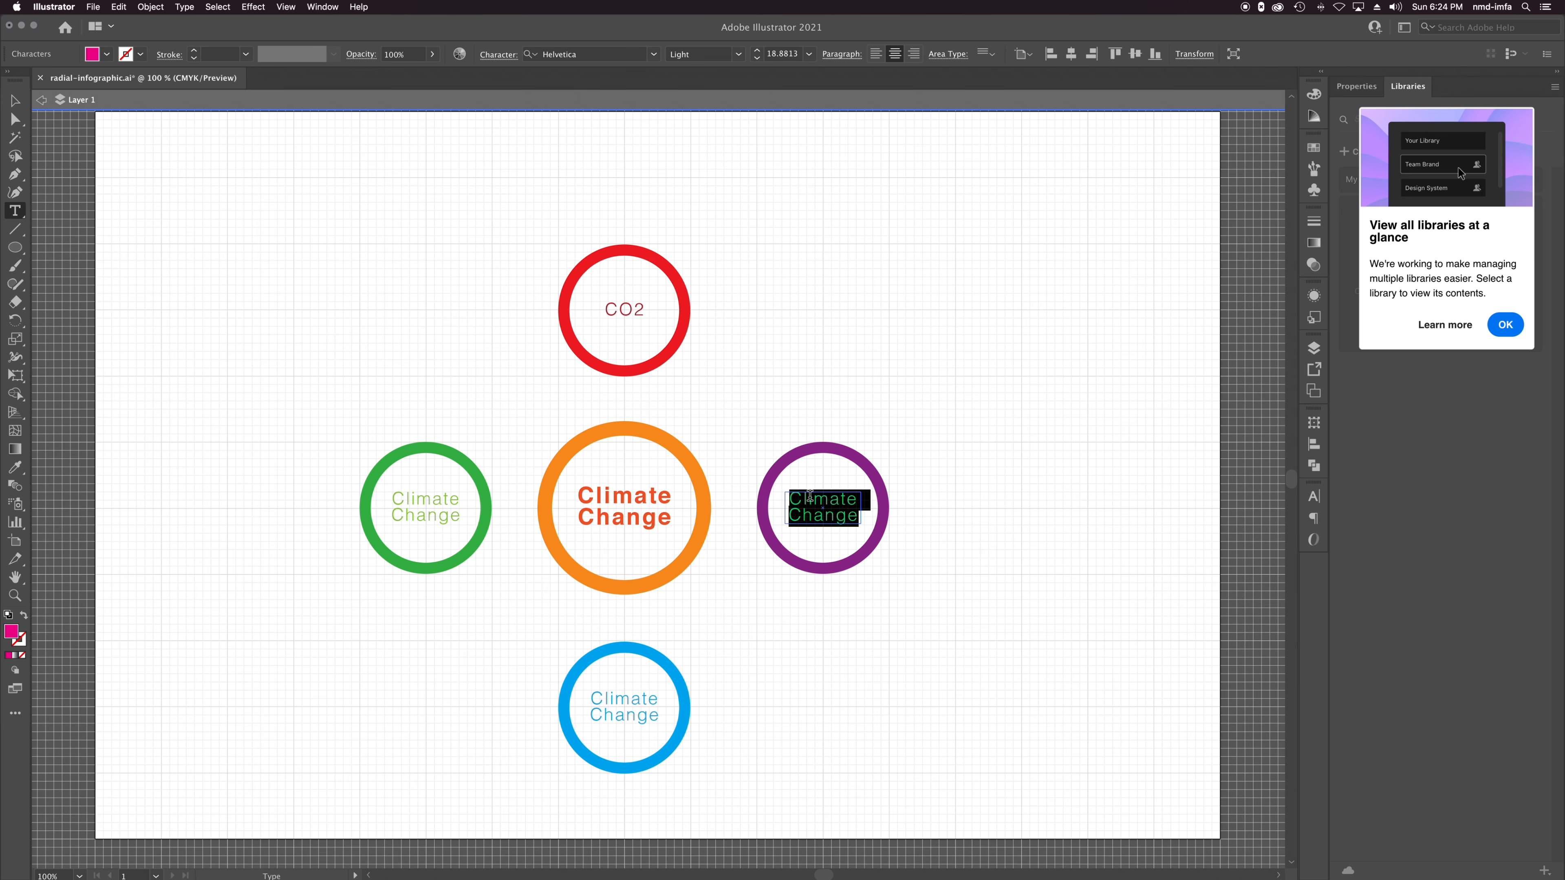
pyautogui.write('S')
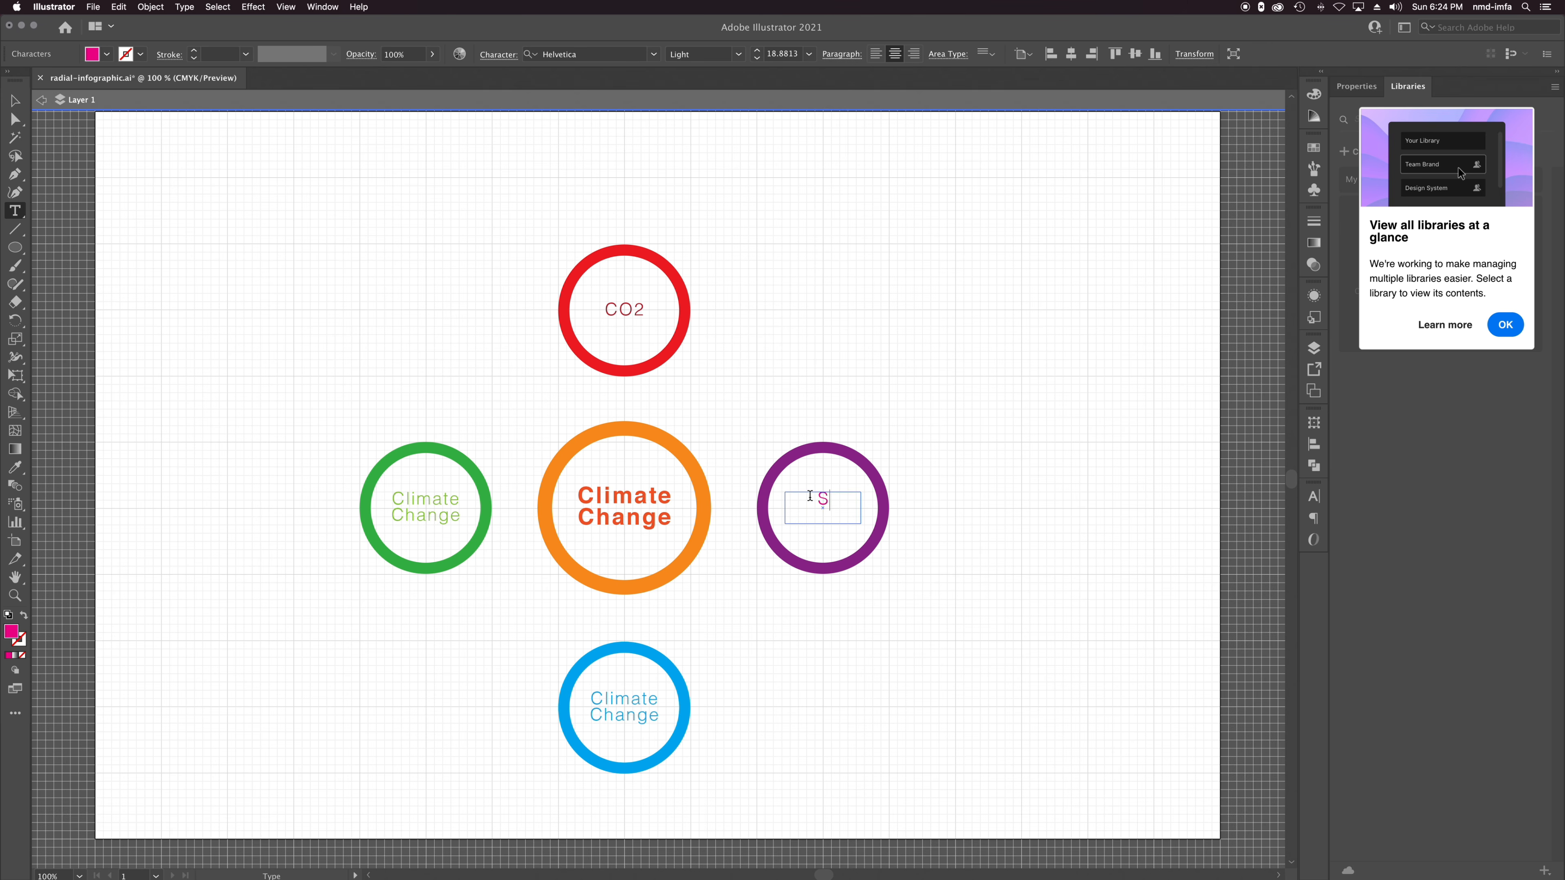
pyautogui.press('BackSpace')
pyautogui.write('Sea Level')
# Replace the title in the blue ring with "Population" and widen its text frame so the word fits on one line.
pyautogui.click(616, 698)
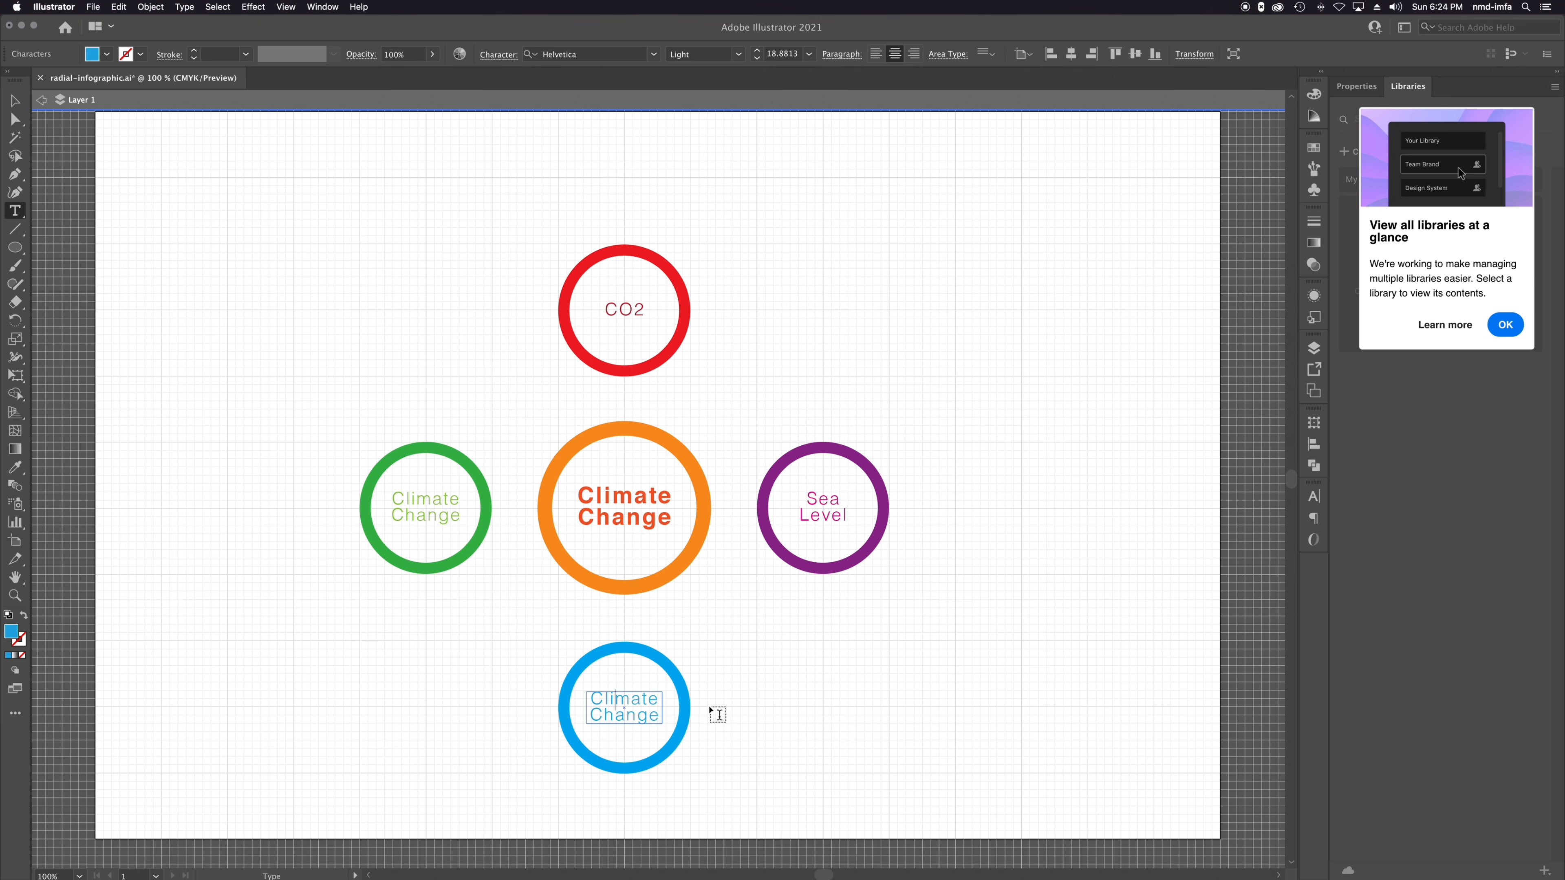
pyautogui.press('super+a')
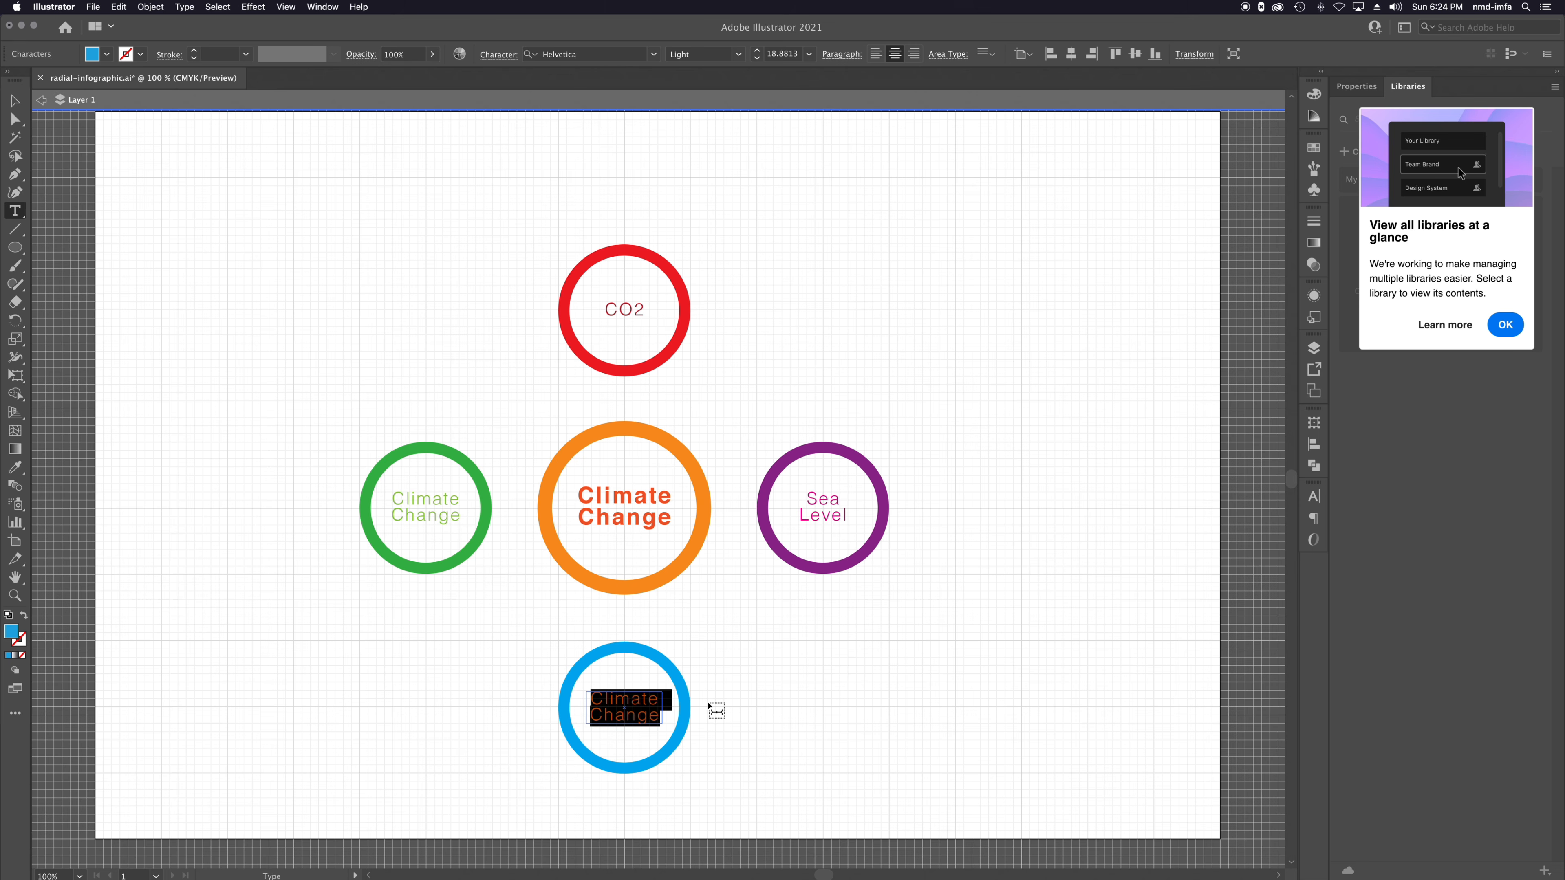
pyautogui.write('Population')
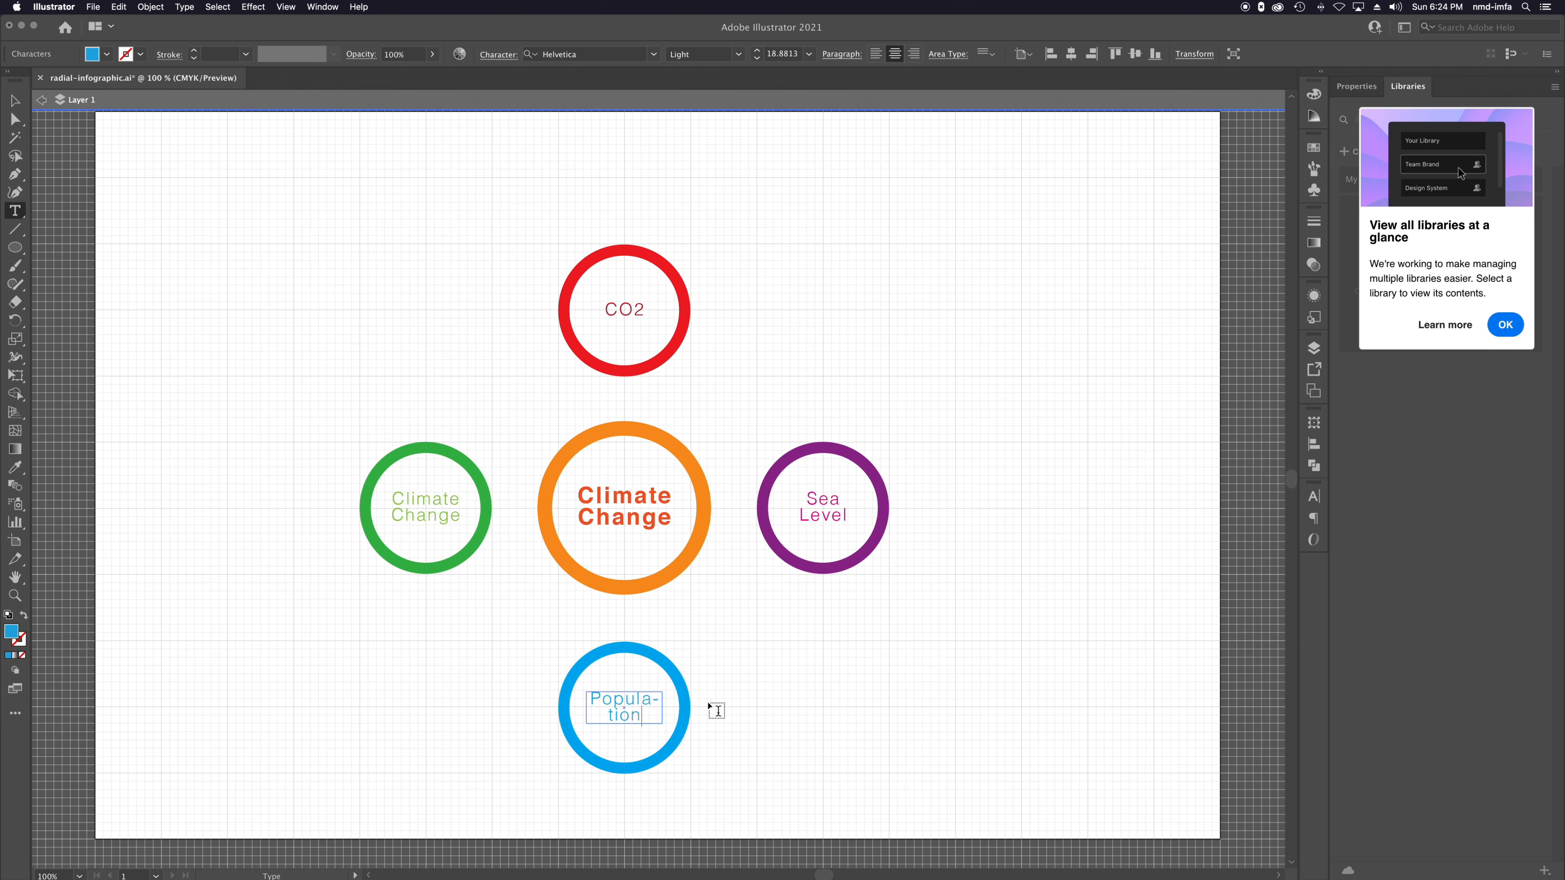
pyautogui.press('Escape')
pyautogui.moveTo(664, 707); pyautogui.dragTo(675, 710)
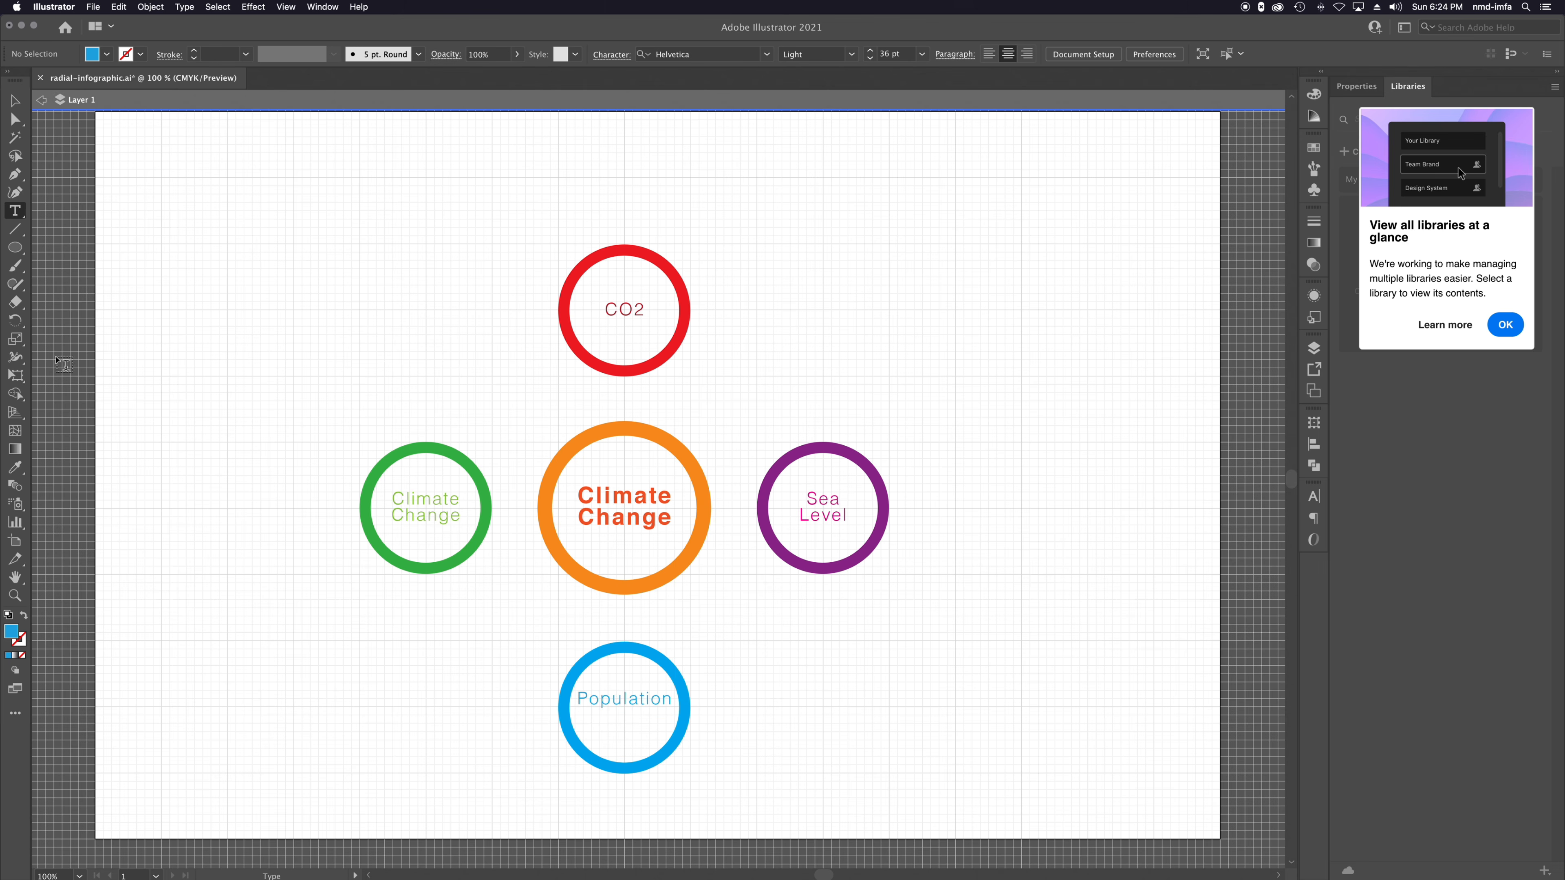
# Nudge the "Population" title down to the vertical centre of the blue ring and deselect it.
pyautogui.click(15, 101)
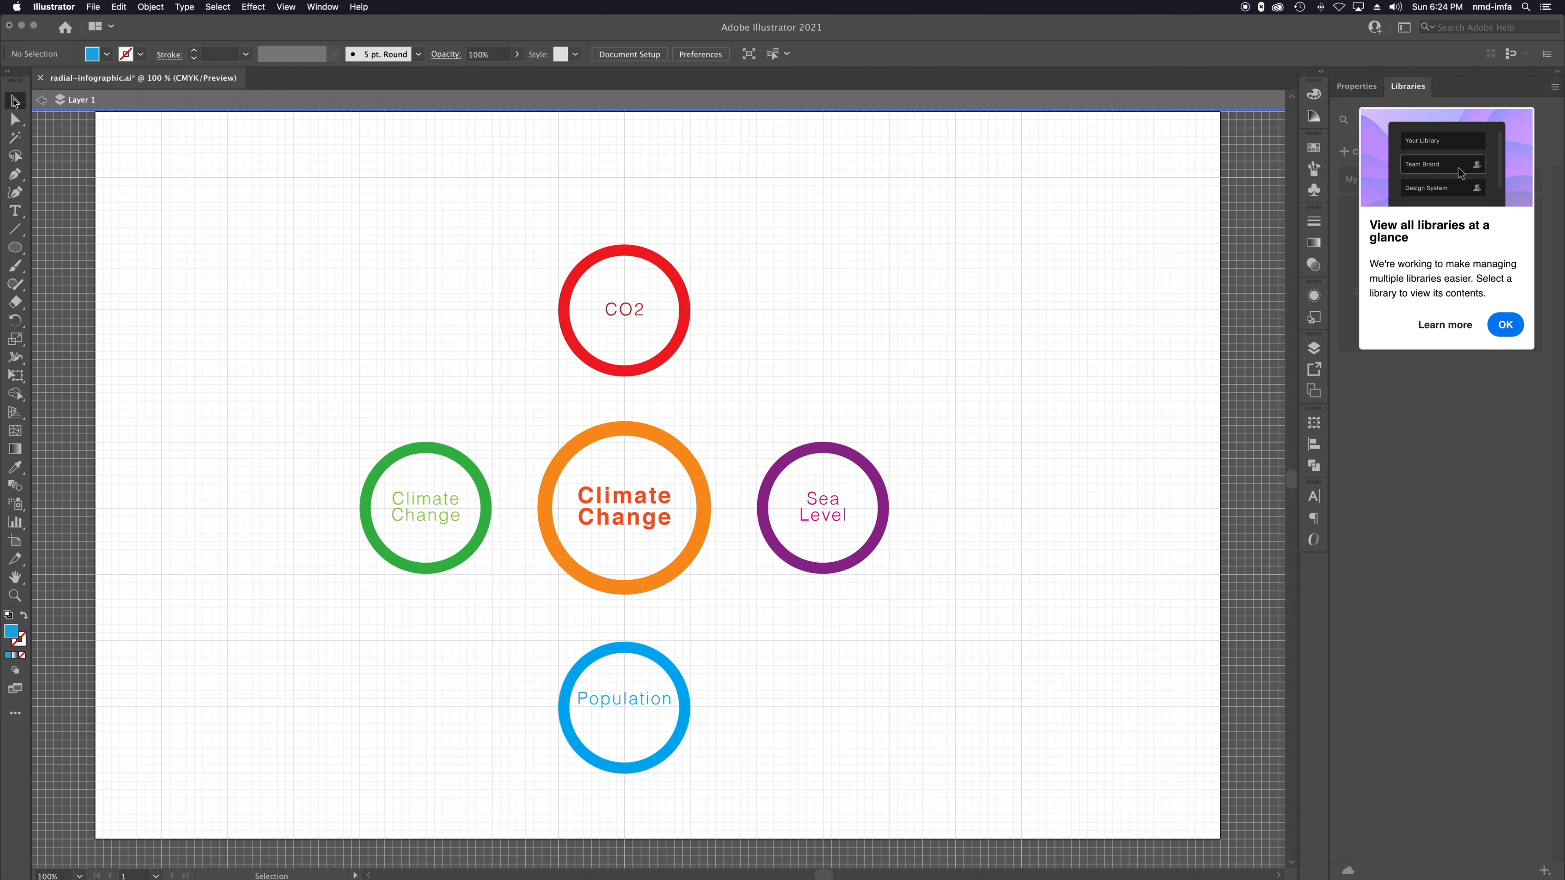
pyautogui.click(600, 697)
pyautogui.click(691, 679)
pyautogui.click(648, 696)
pyautogui.press('Down')
pyautogui.press('Down')
pyautogui.press('Down')
pyautogui.press('Down')
pyautogui.press('Down')
pyautogui.press('Down')
pyautogui.press('Down')
pyautogui.press('Down')
pyautogui.press('Down')
pyautogui.press('Down')
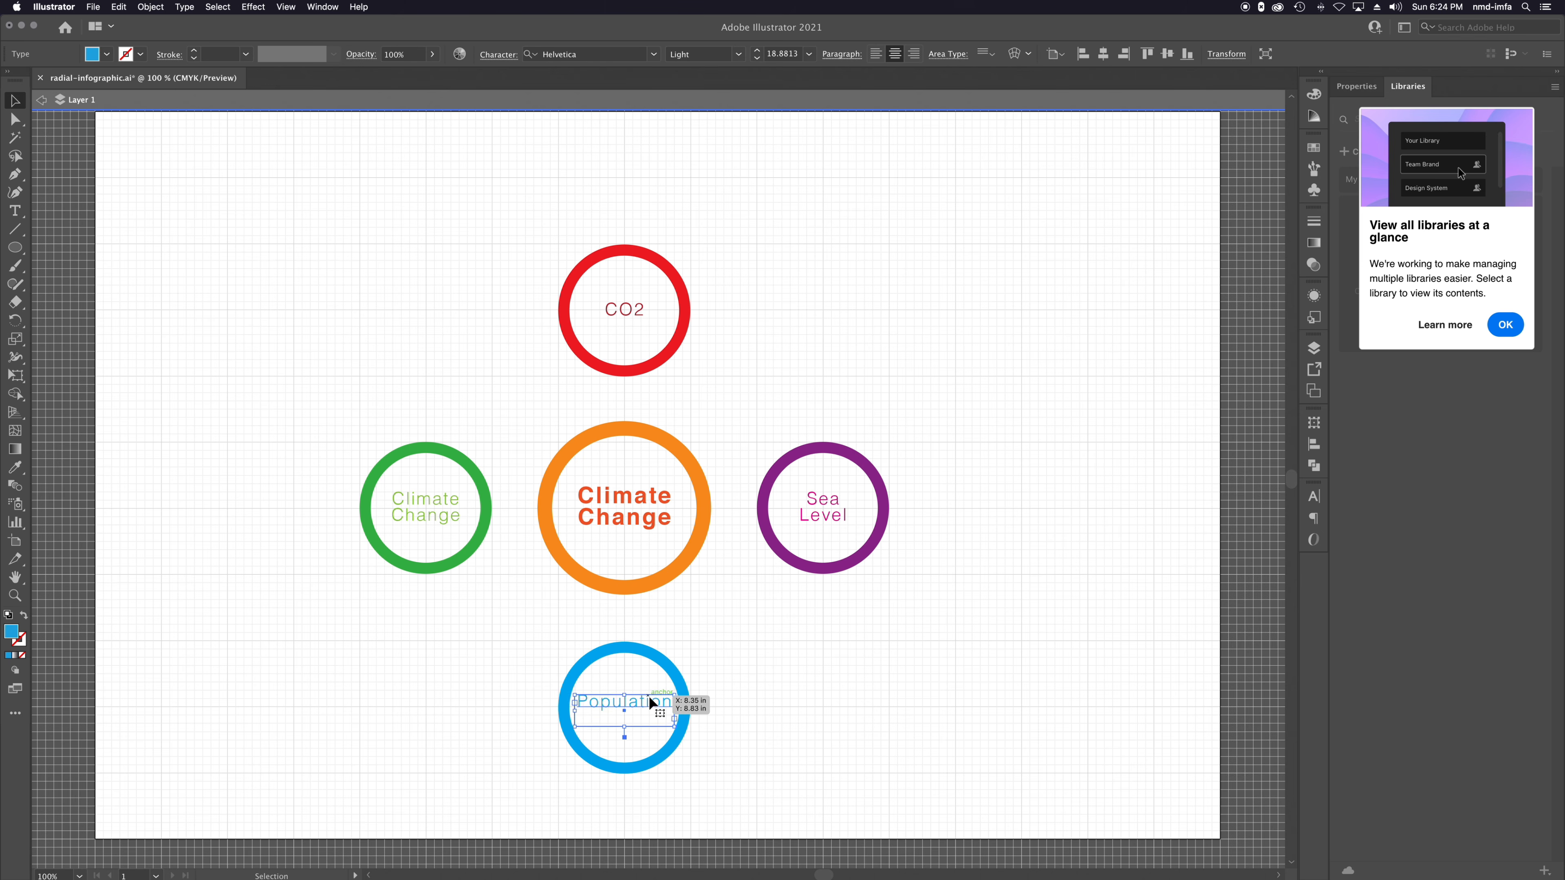
pyautogui.press('Up')
pyautogui.press('Up')
pyautogui.press('Up')
pyautogui.press('Up')
pyautogui.press('Up')
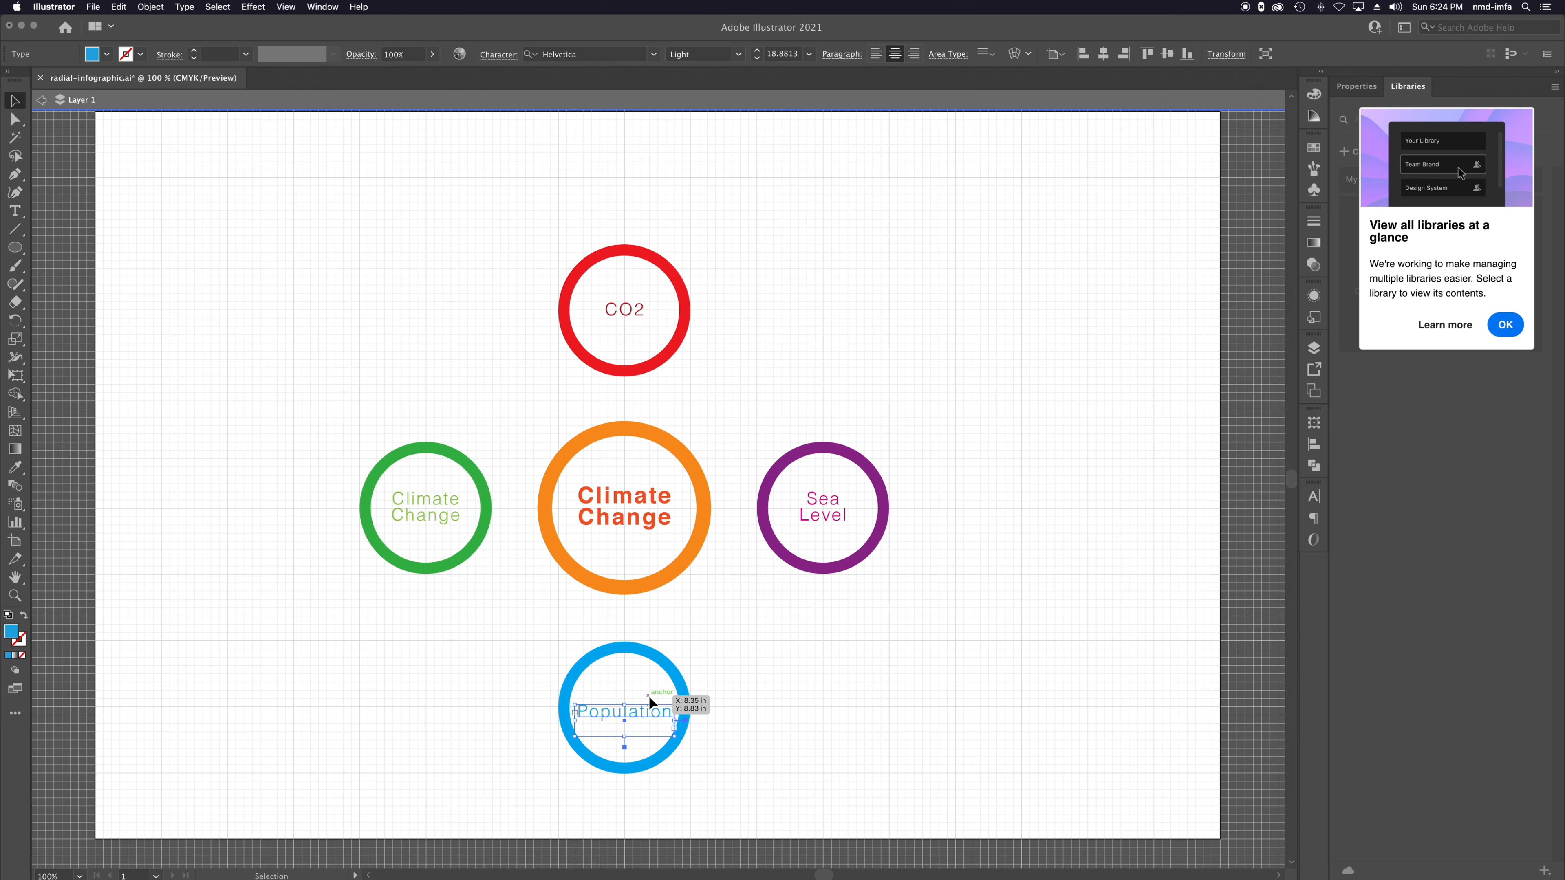
pyautogui.press('Down')
pyautogui.press('Down')
pyautogui.press('Down')
pyautogui.press('Down')
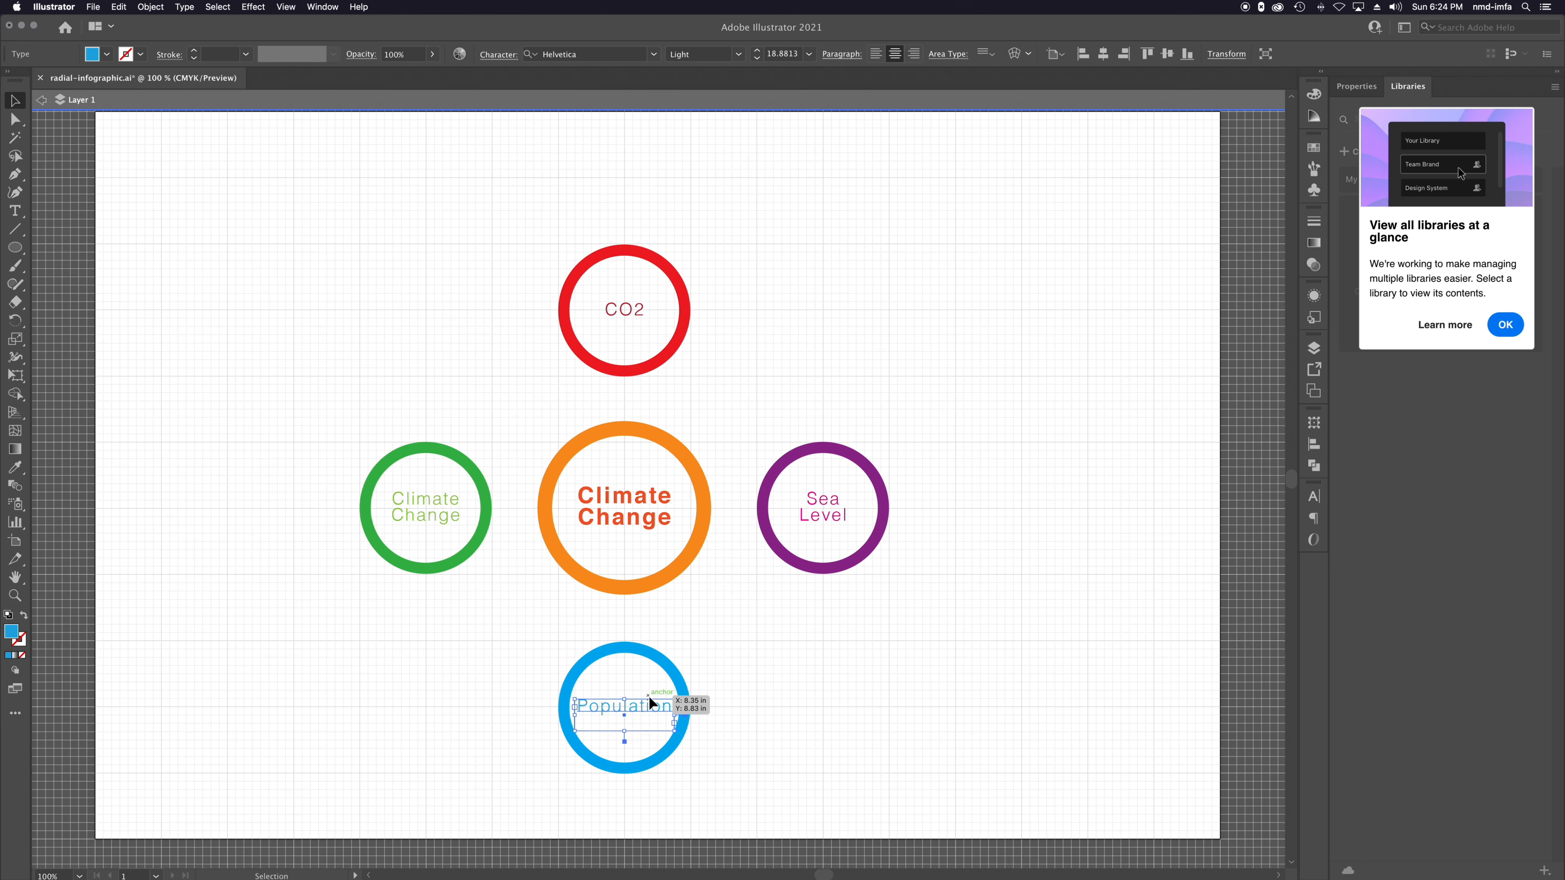
pyautogui.click(747, 670)
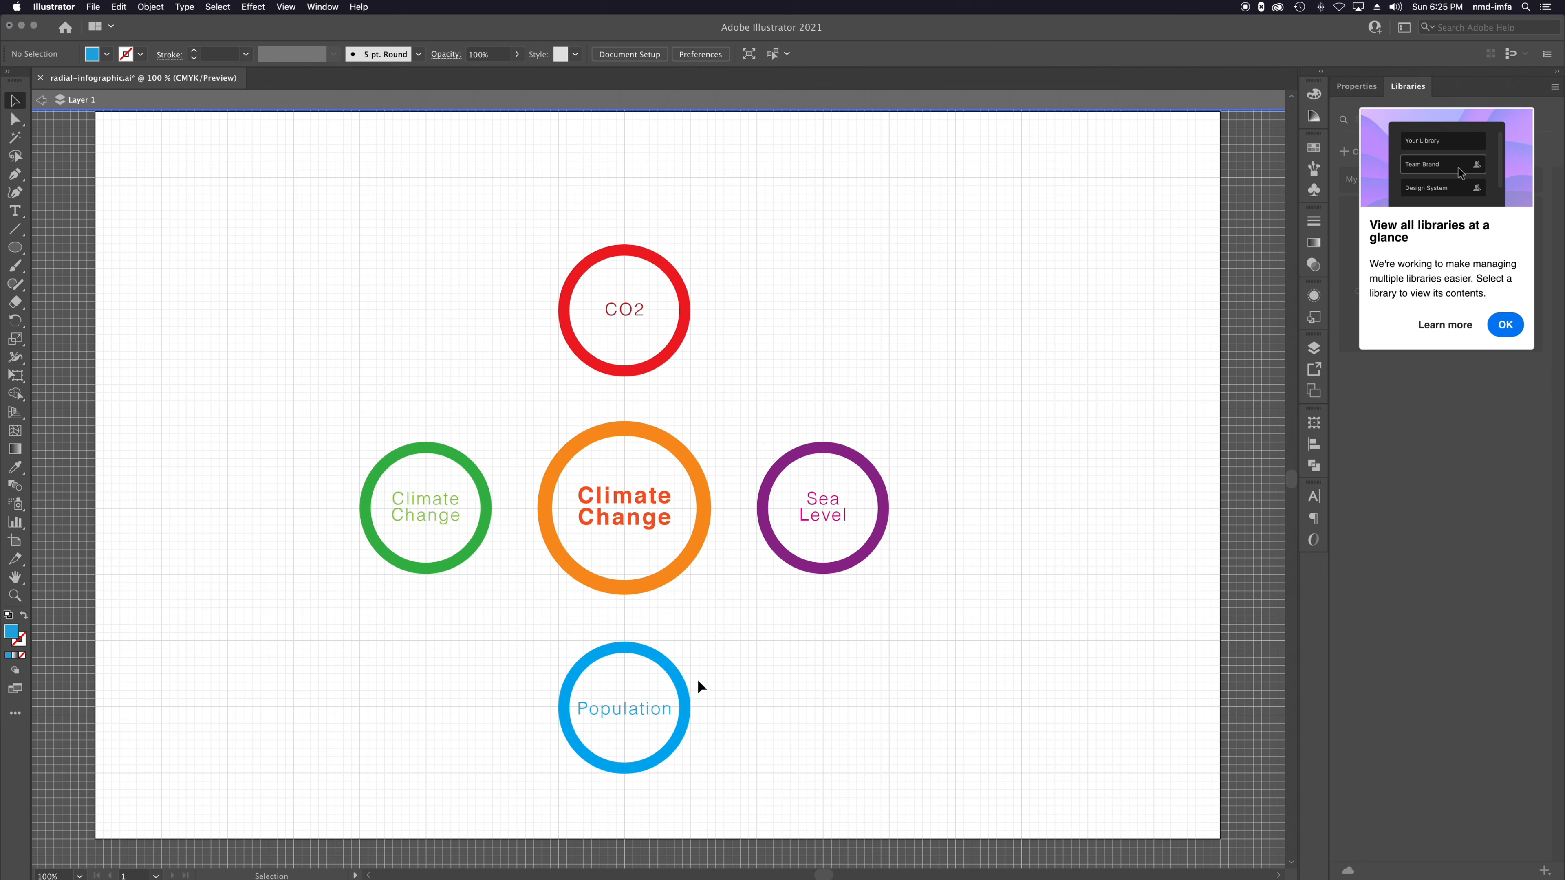
# Replace the title in the green ring with "Food" and move it down to the ring's centre.
pyautogui.tripleClick(420, 496)
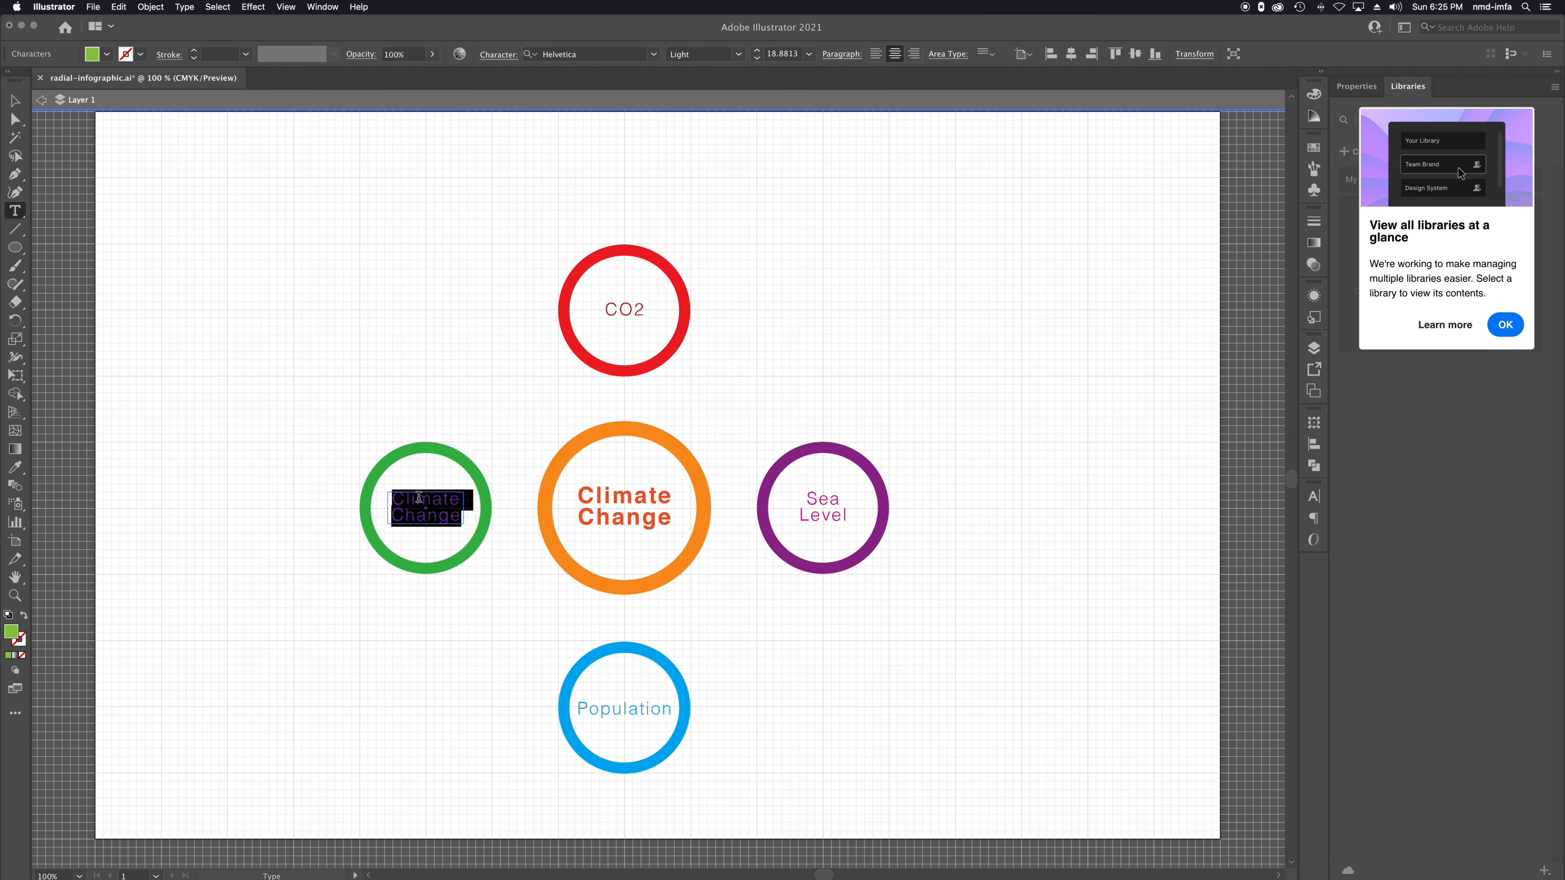
pyautogui.write('Food')
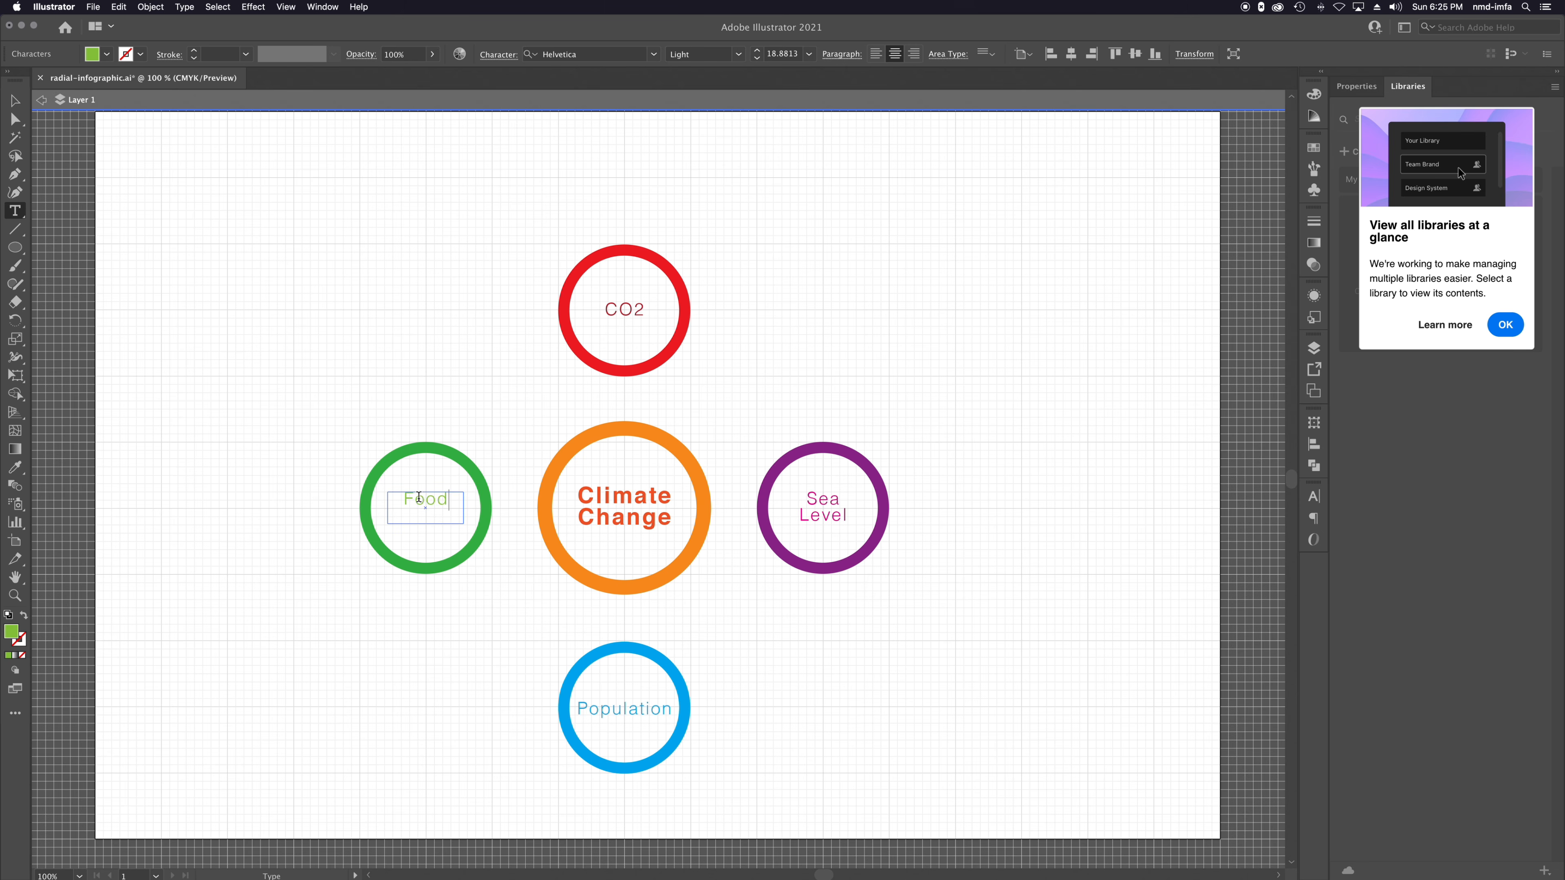
pyautogui.click(15, 101)
pyautogui.moveTo(433, 500); pyautogui.dragTo(433, 509)
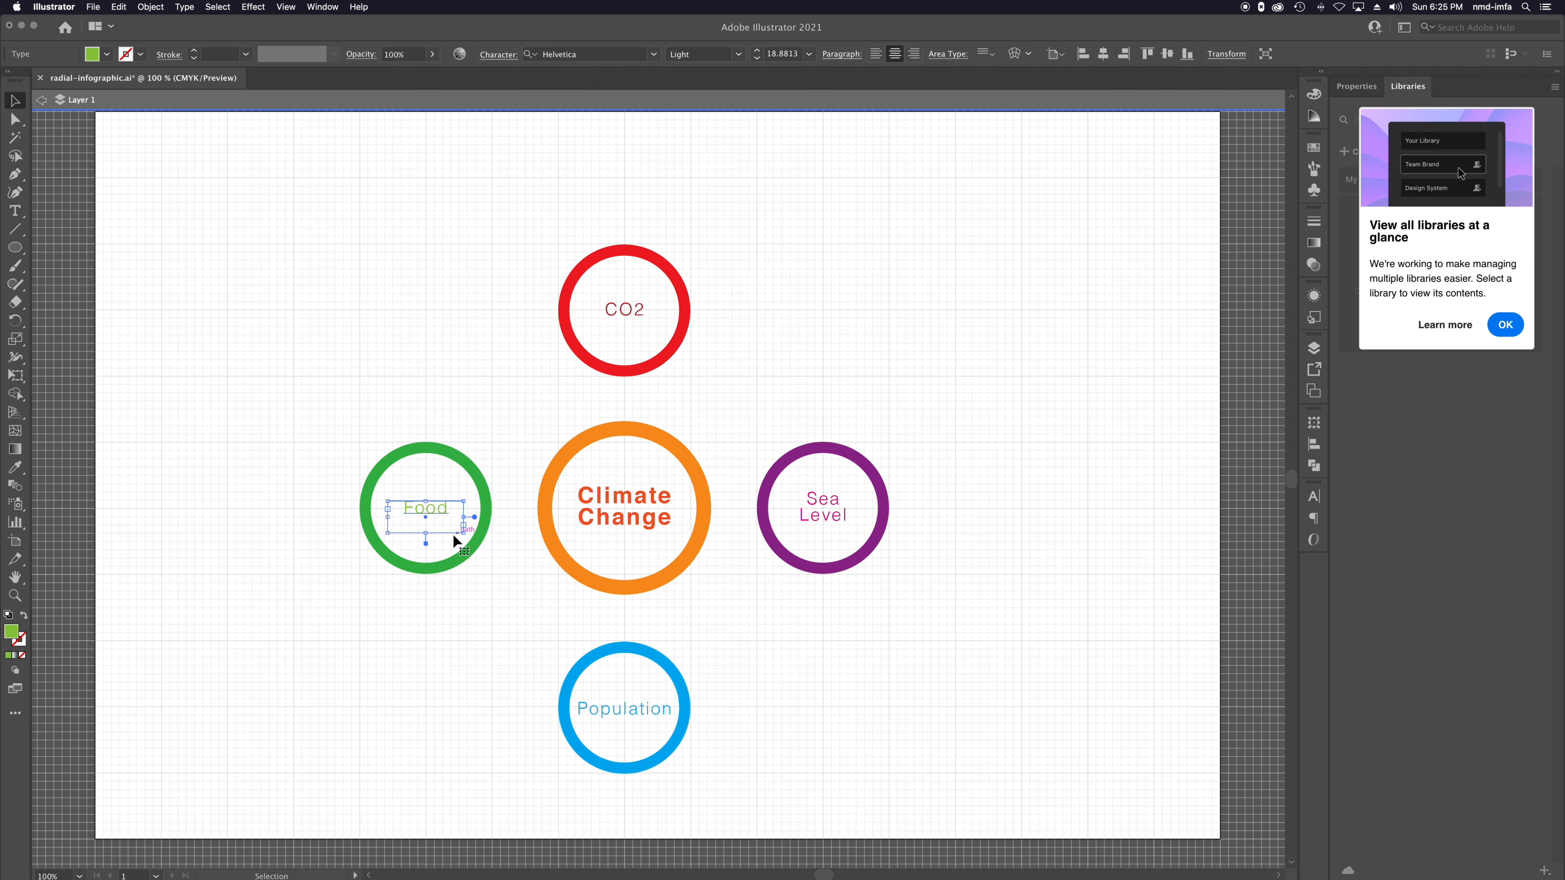
# Replace the green ring's title with "Energy" and leave isolation mode.
pyautogui.doubleClick(431, 507)
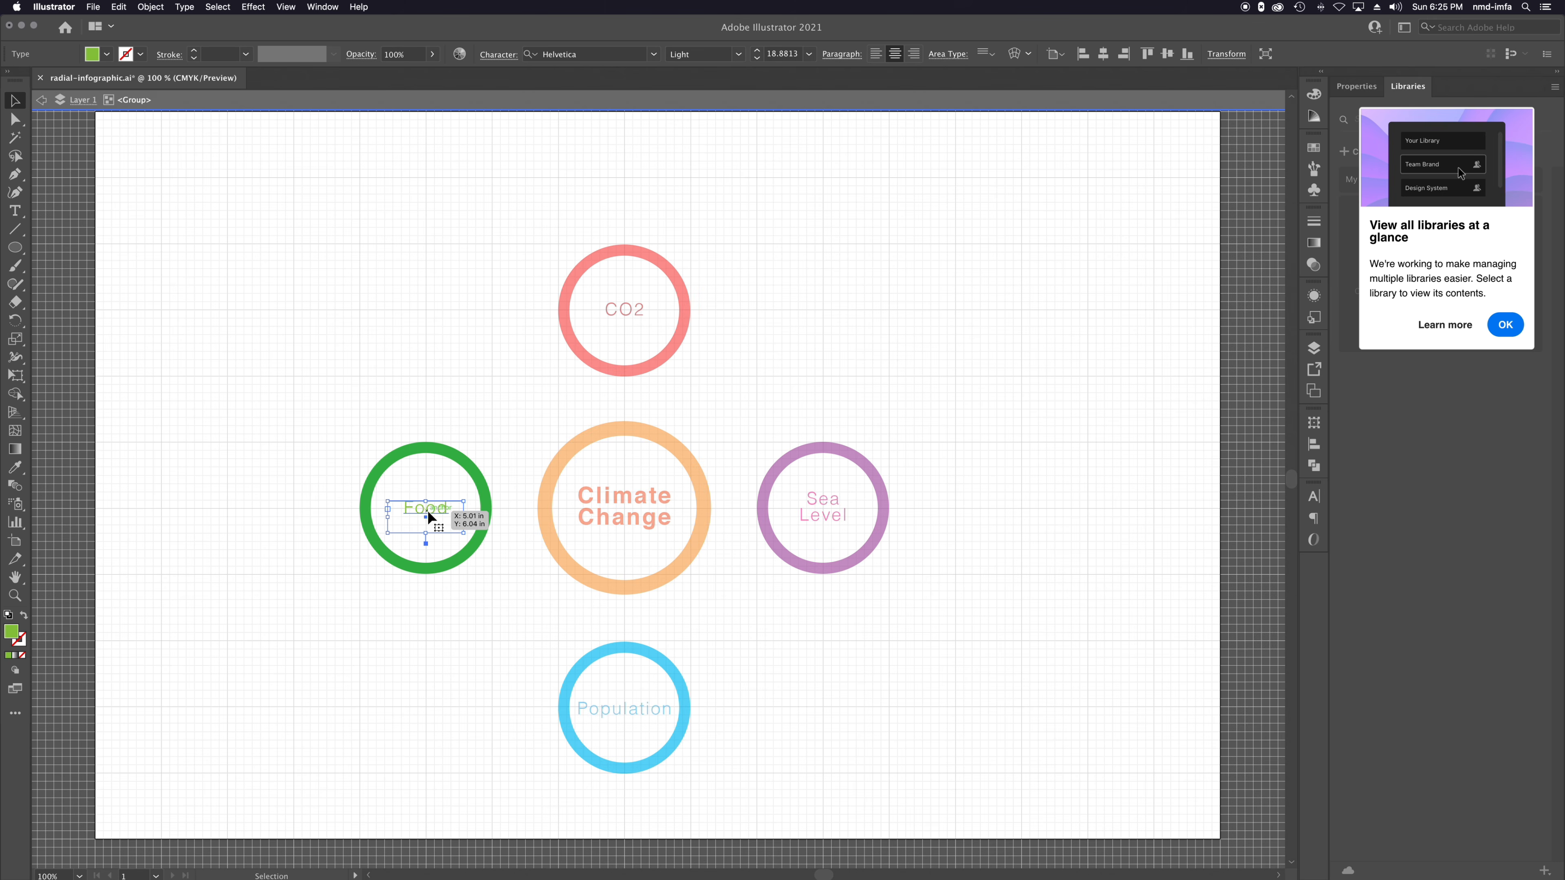
pyautogui.doubleClick(429, 516)
pyautogui.doubleClick(427, 510)
pyautogui.write('Enre')
pyautogui.press('BackSpace')
pyautogui.press('BackSpace')
pyautogui.press('BackSpace')
pyautogui.write('nergy')
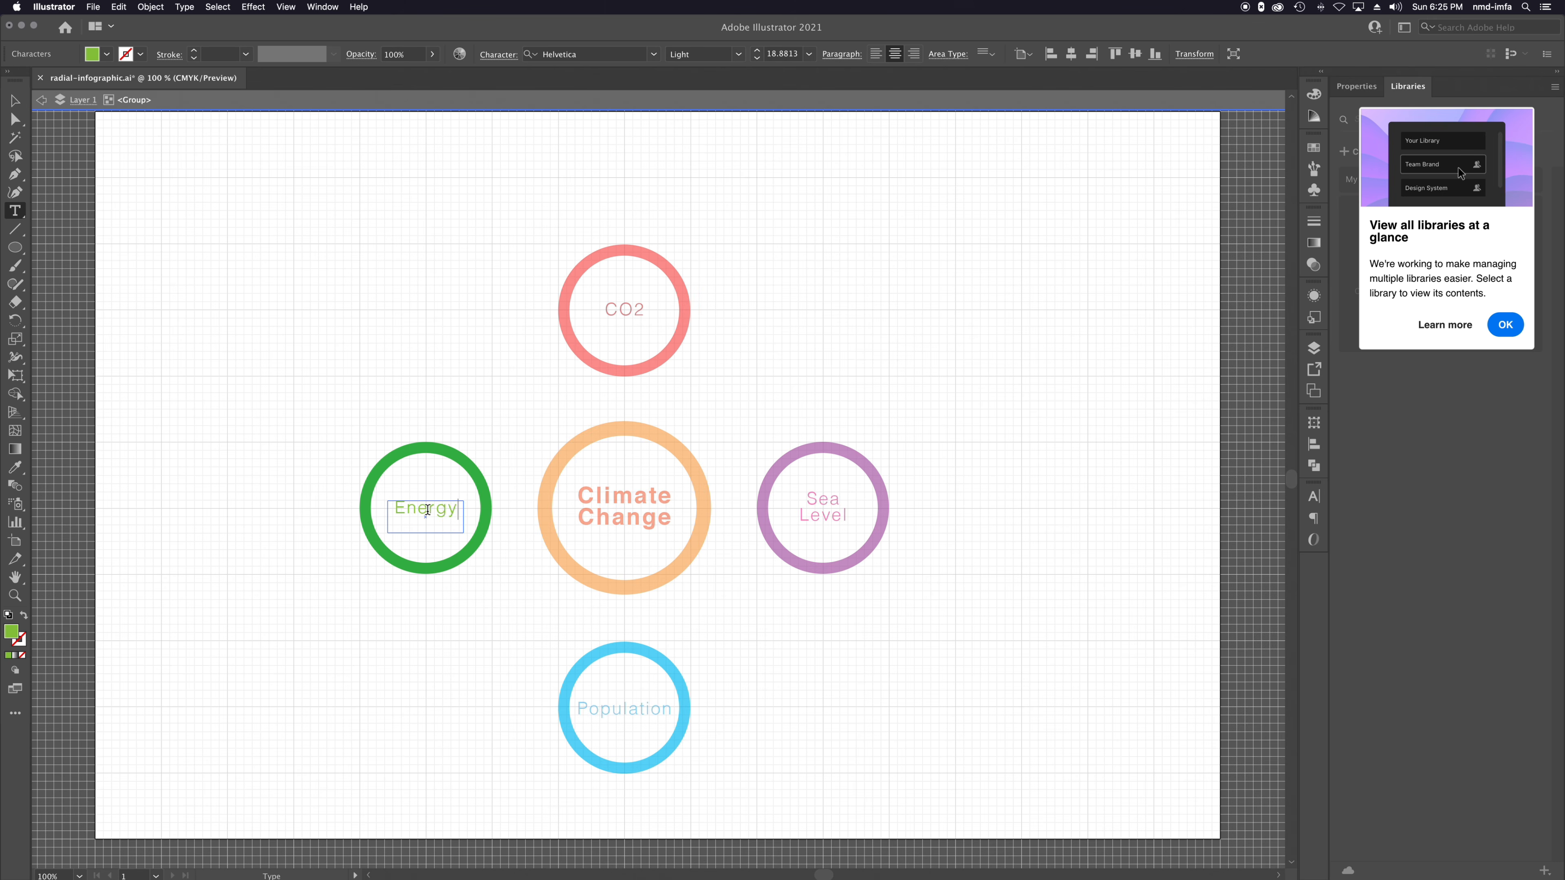
pyautogui.click(41, 104)
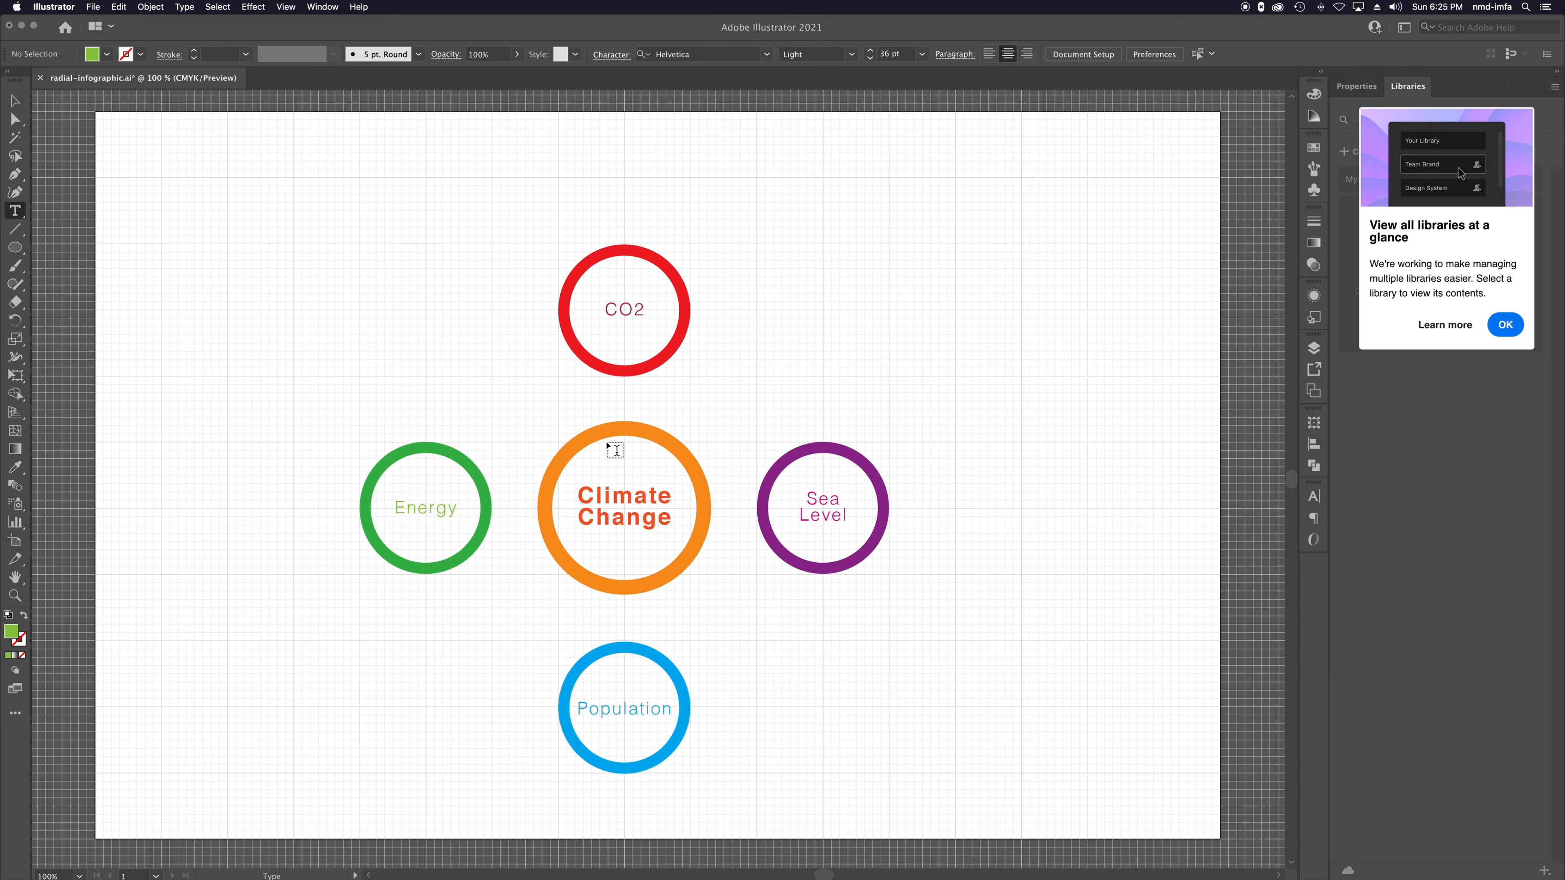
# Save the infographic document.
pyautogui.scroll(-1, 775, 449)
pyautogui.scroll(1, 776, 449)
pyautogui.press('super+s')
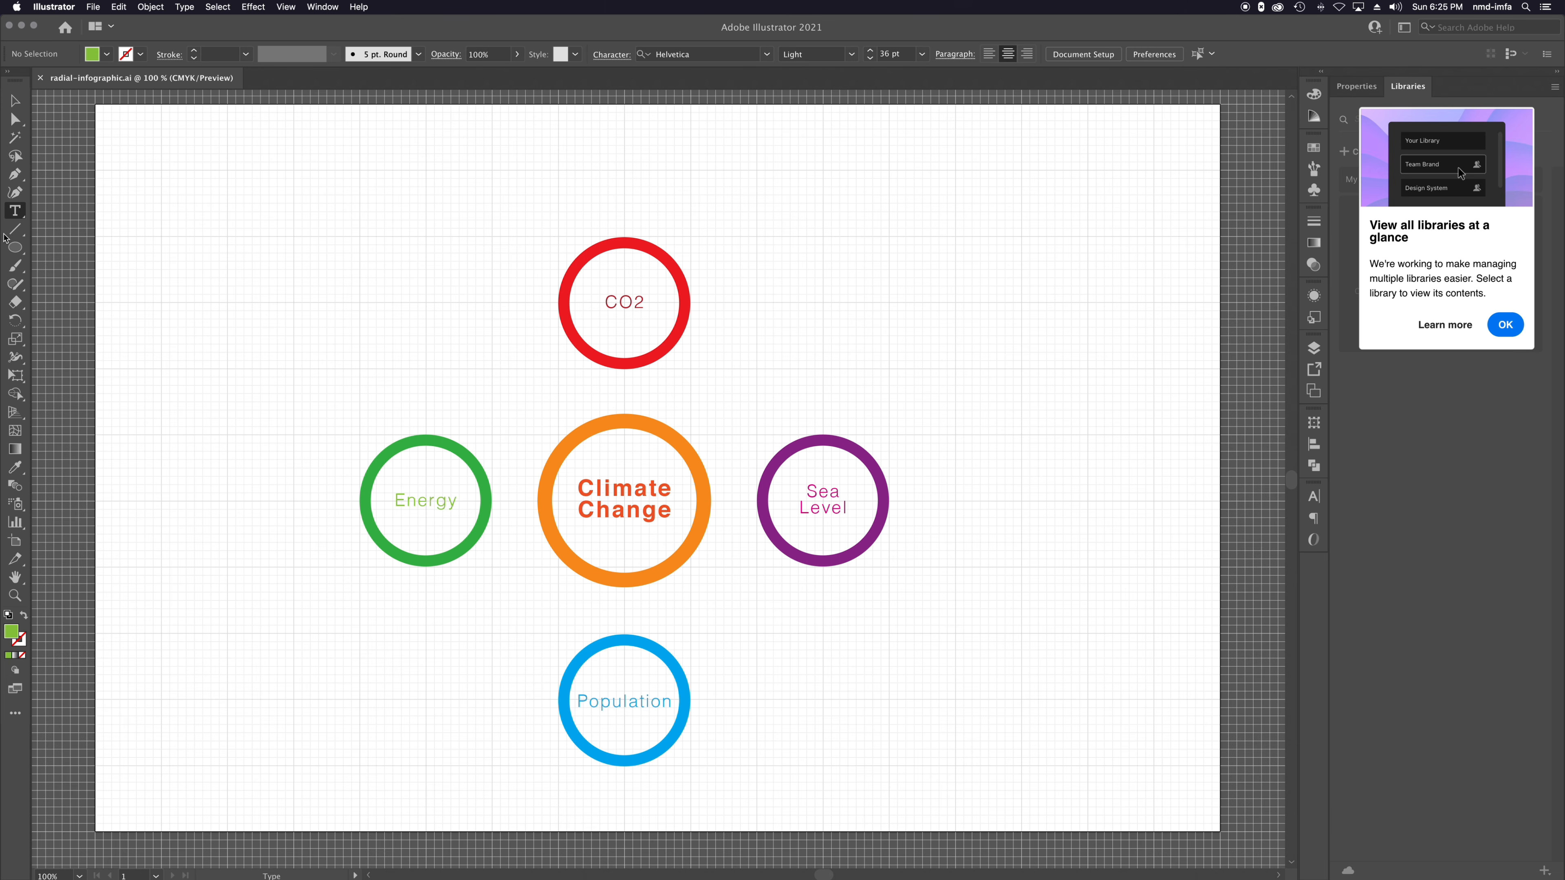
# Draw a curved connector path with the Pen tool between the top of the orange ring and the bottom of the red ring.
pyautogui.click(18, 95)
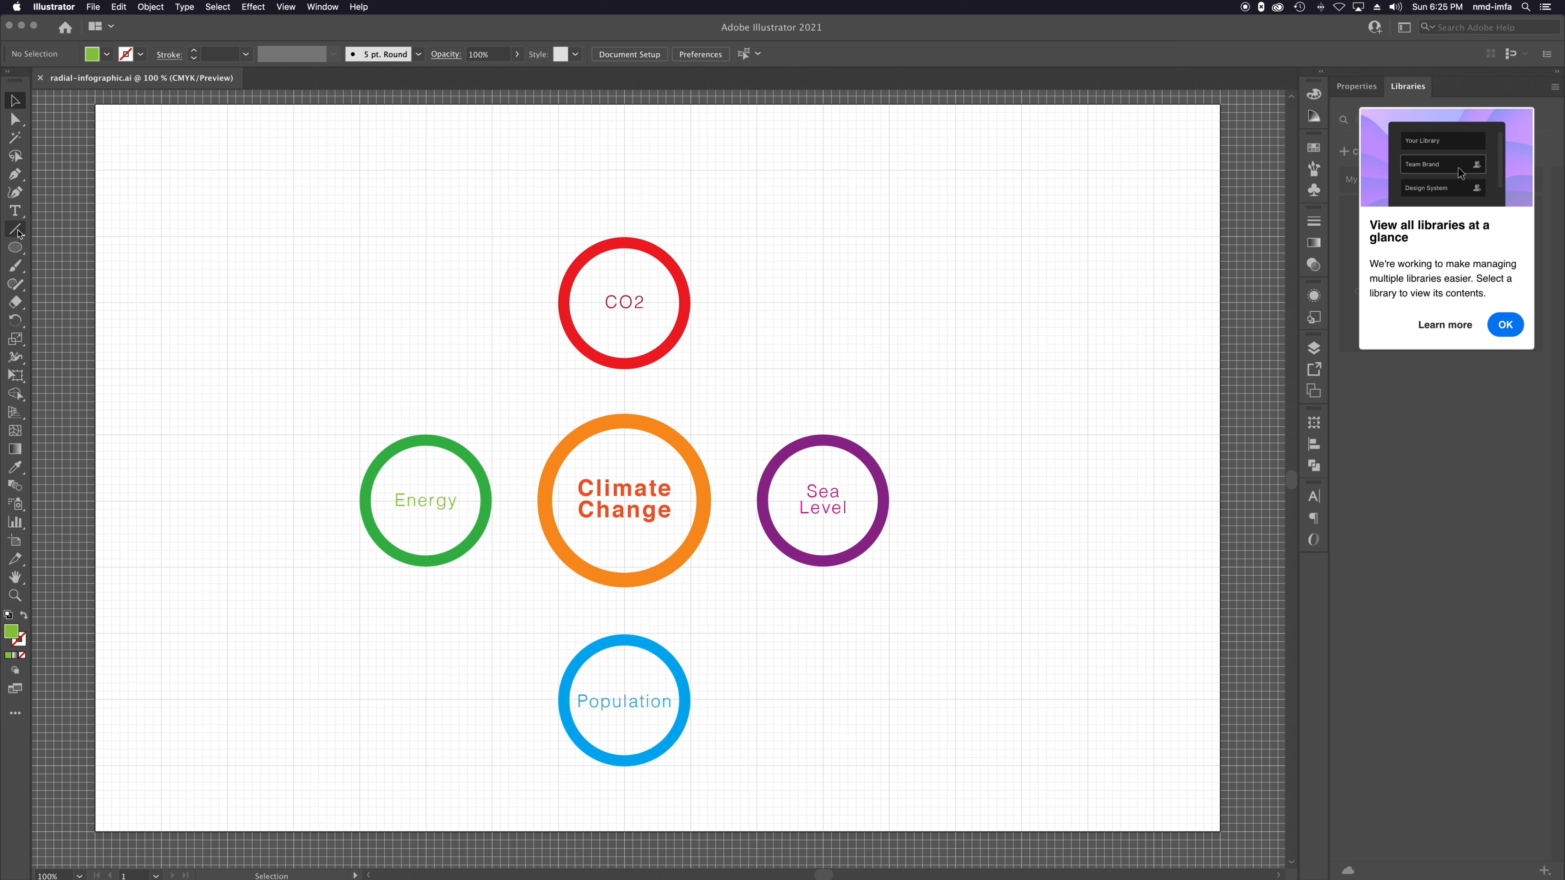
pyautogui.click(17, 174)
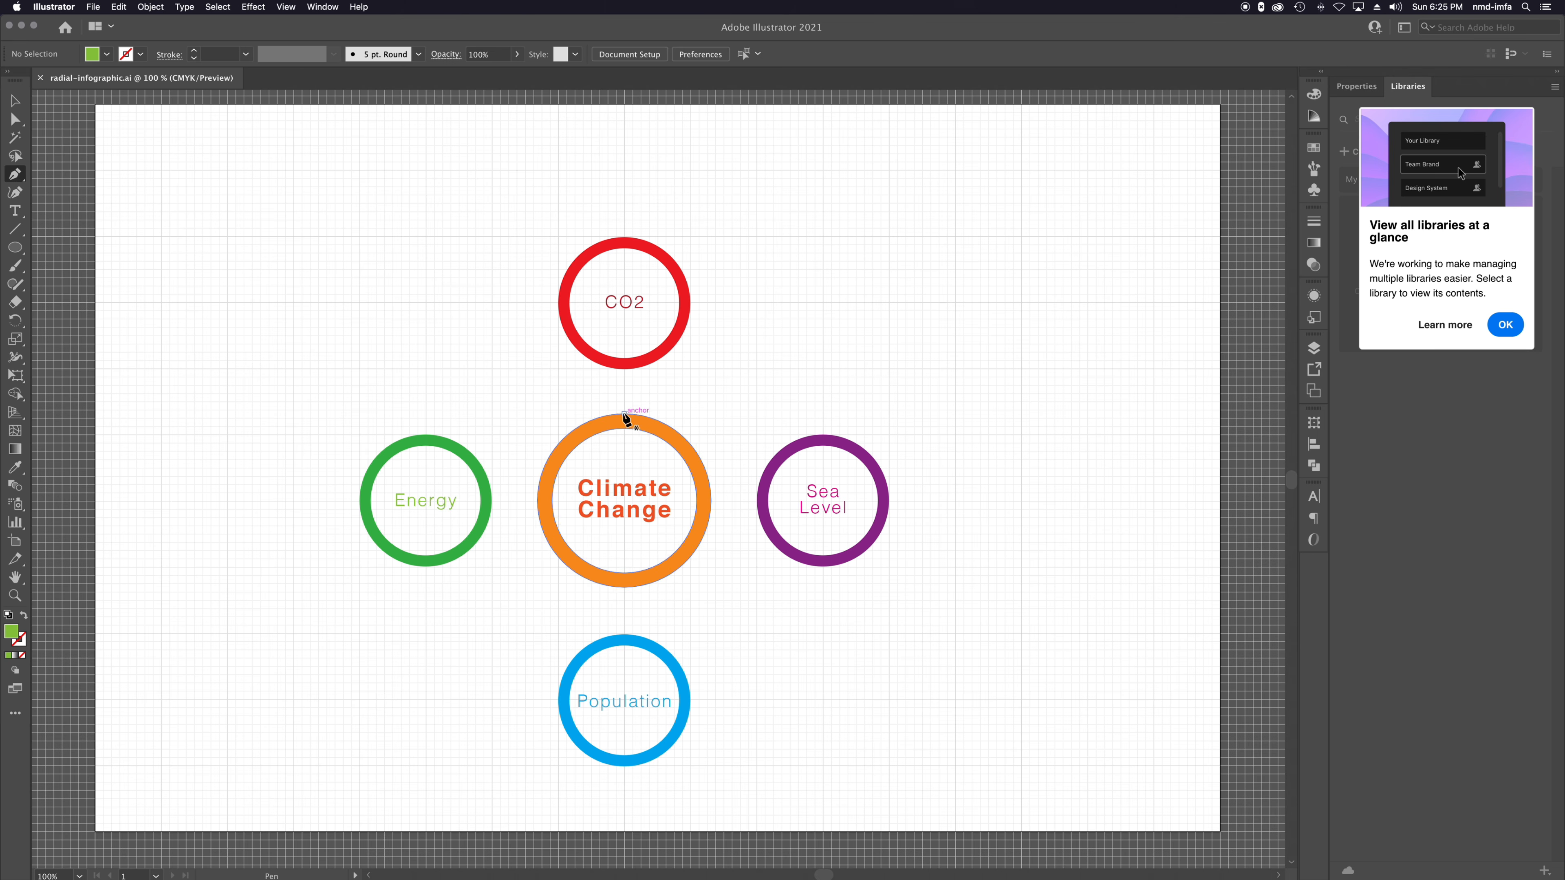
pyautogui.moveTo(624, 413); pyautogui.dragTo(615, 404)
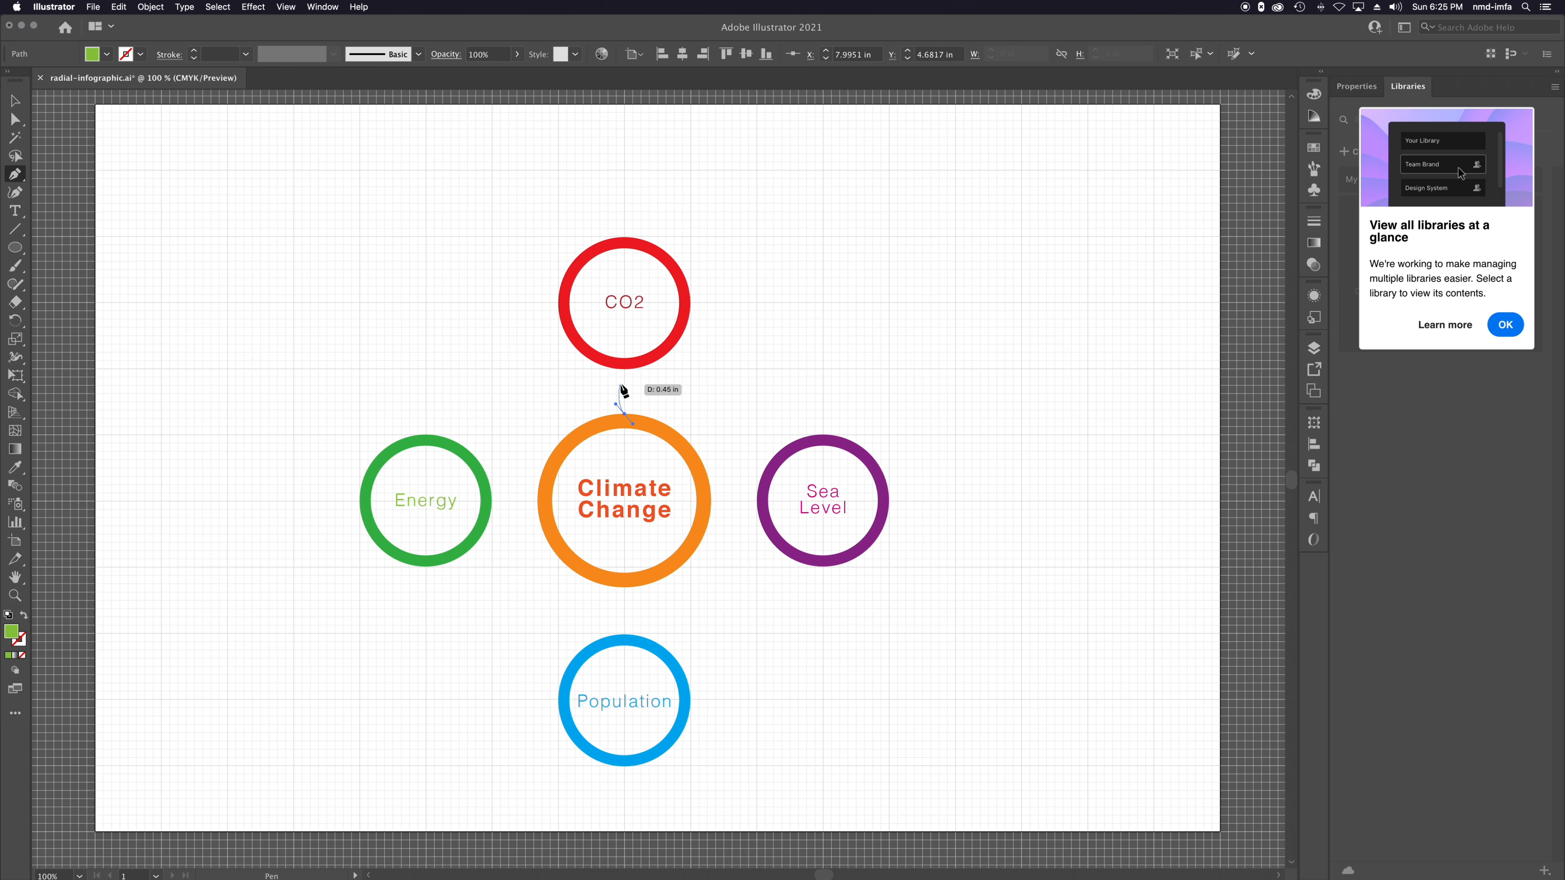
pyautogui.click(611, 387)
pyautogui.moveTo(624, 358); pyautogui.dragTo(636, 367)
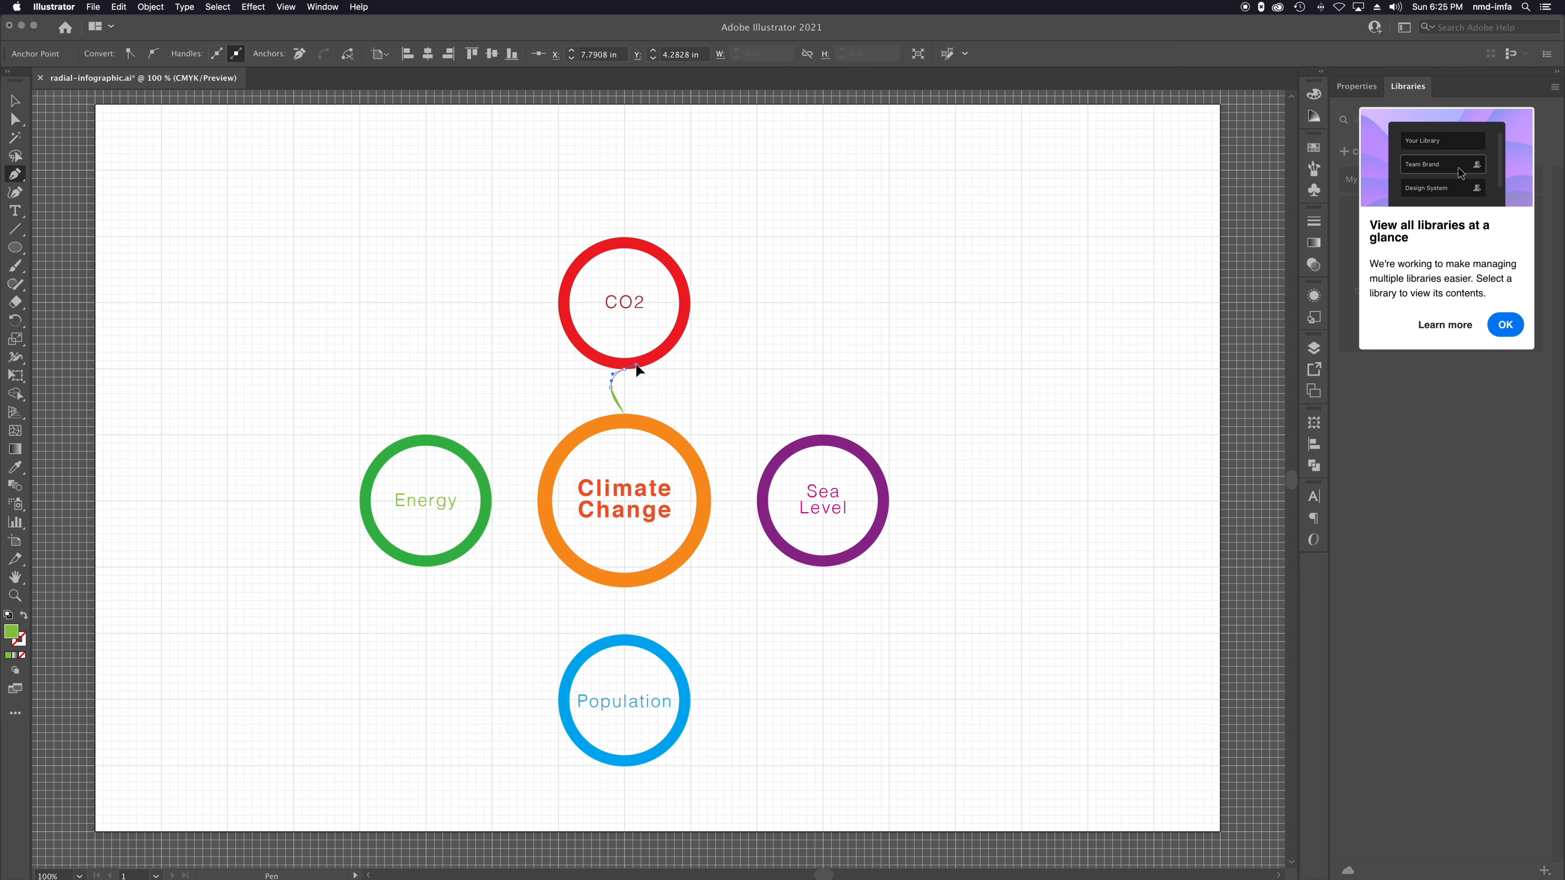
pyautogui.moveTo(623, 412); pyautogui.dragTo(621, 410)
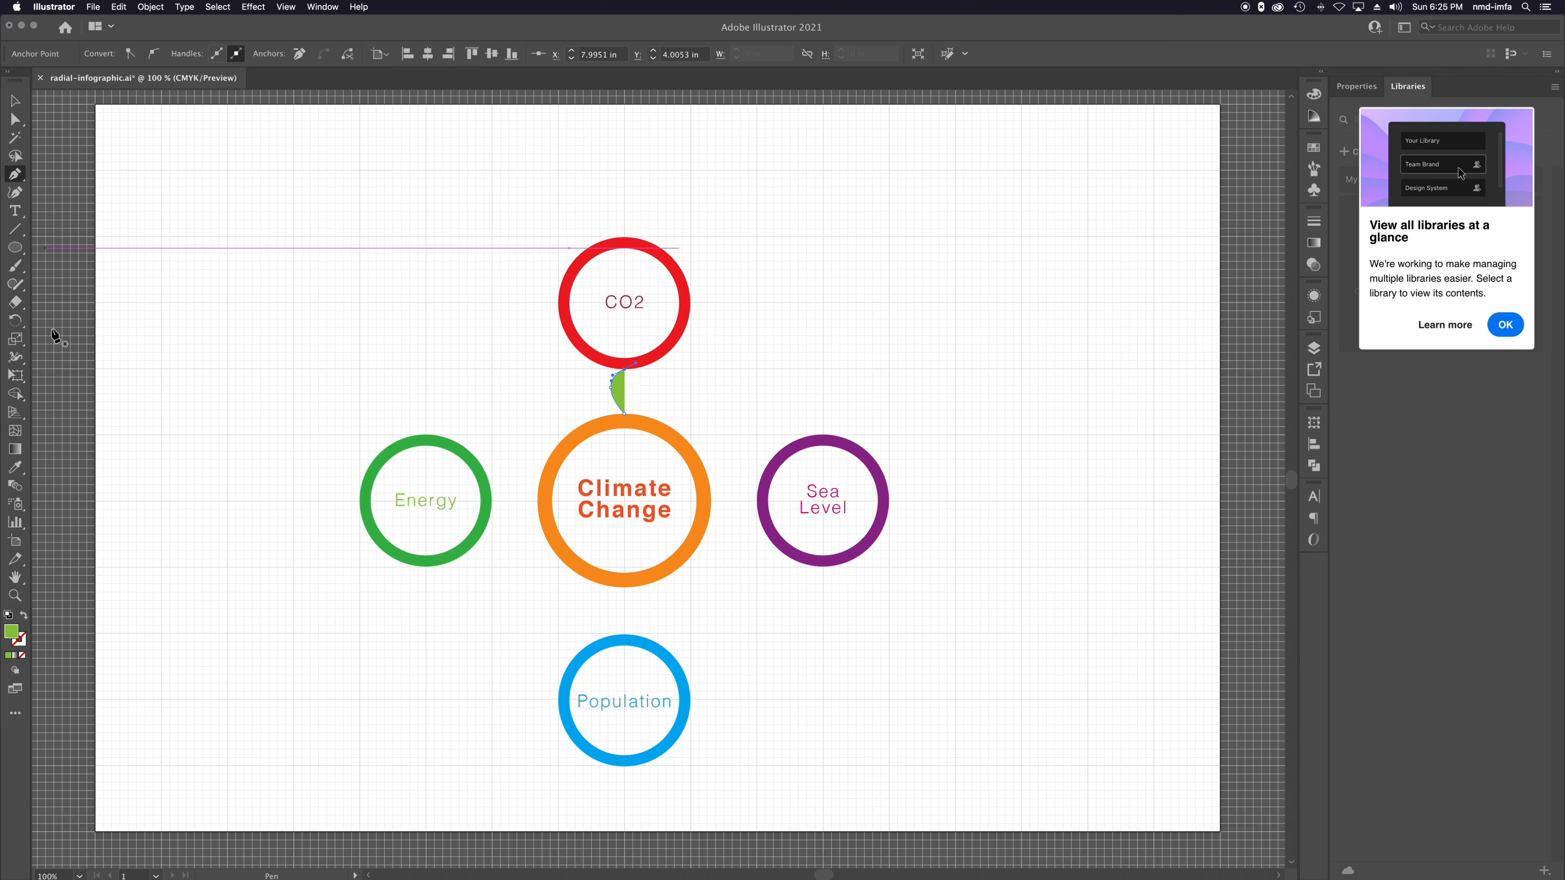
# Swap the connector's fill and stroke so it has no fill, and set the stroke colour to C48041.
pyautogui.click(26, 620)
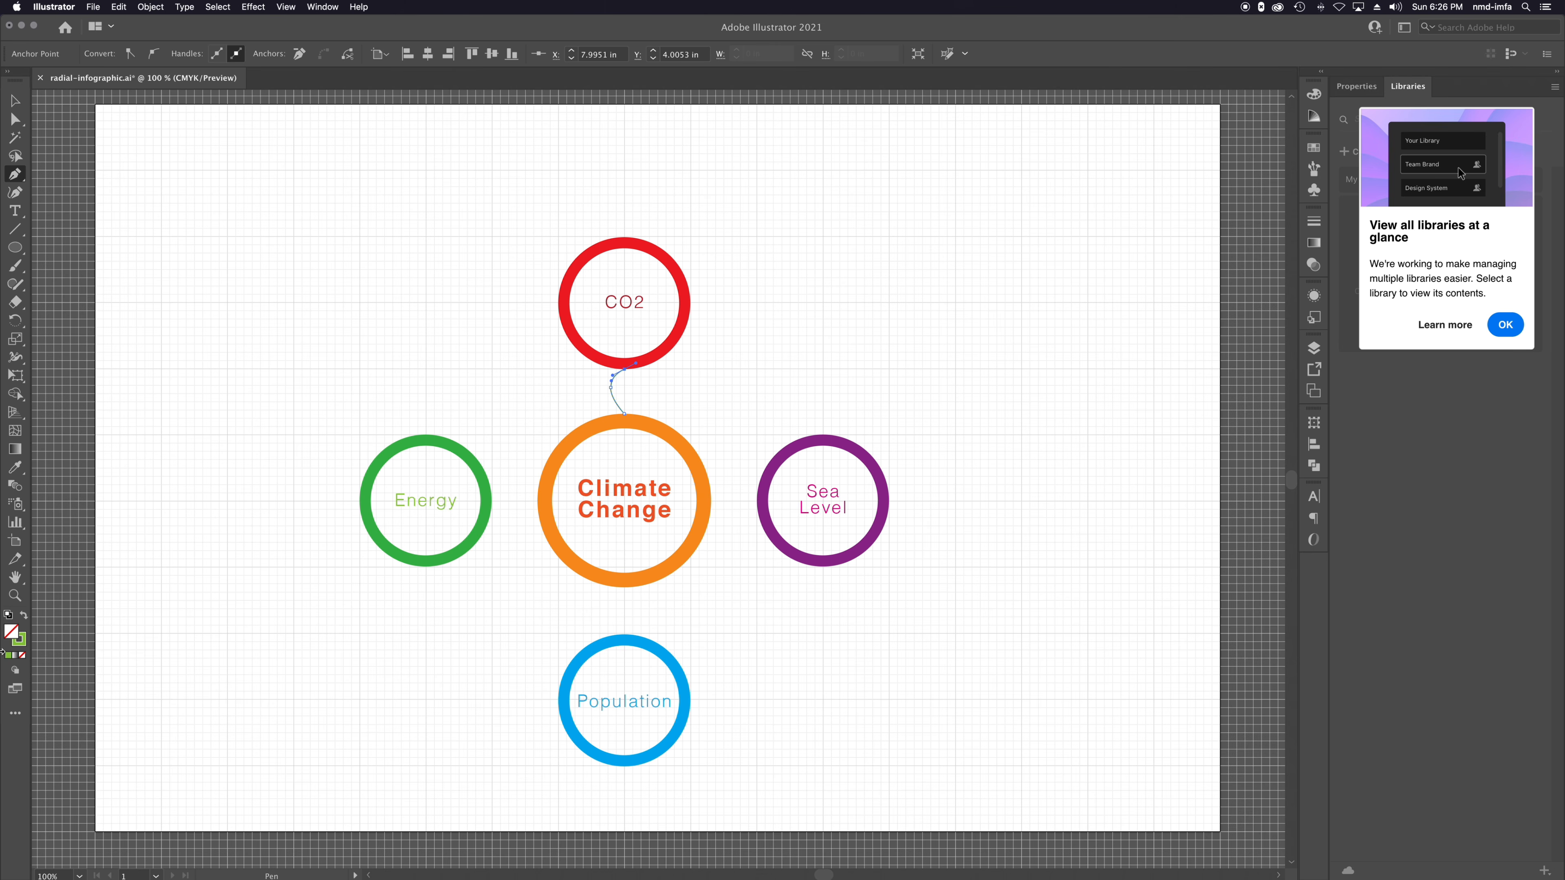
pyautogui.click(20, 645)
pyautogui.doubleClick(20, 645)
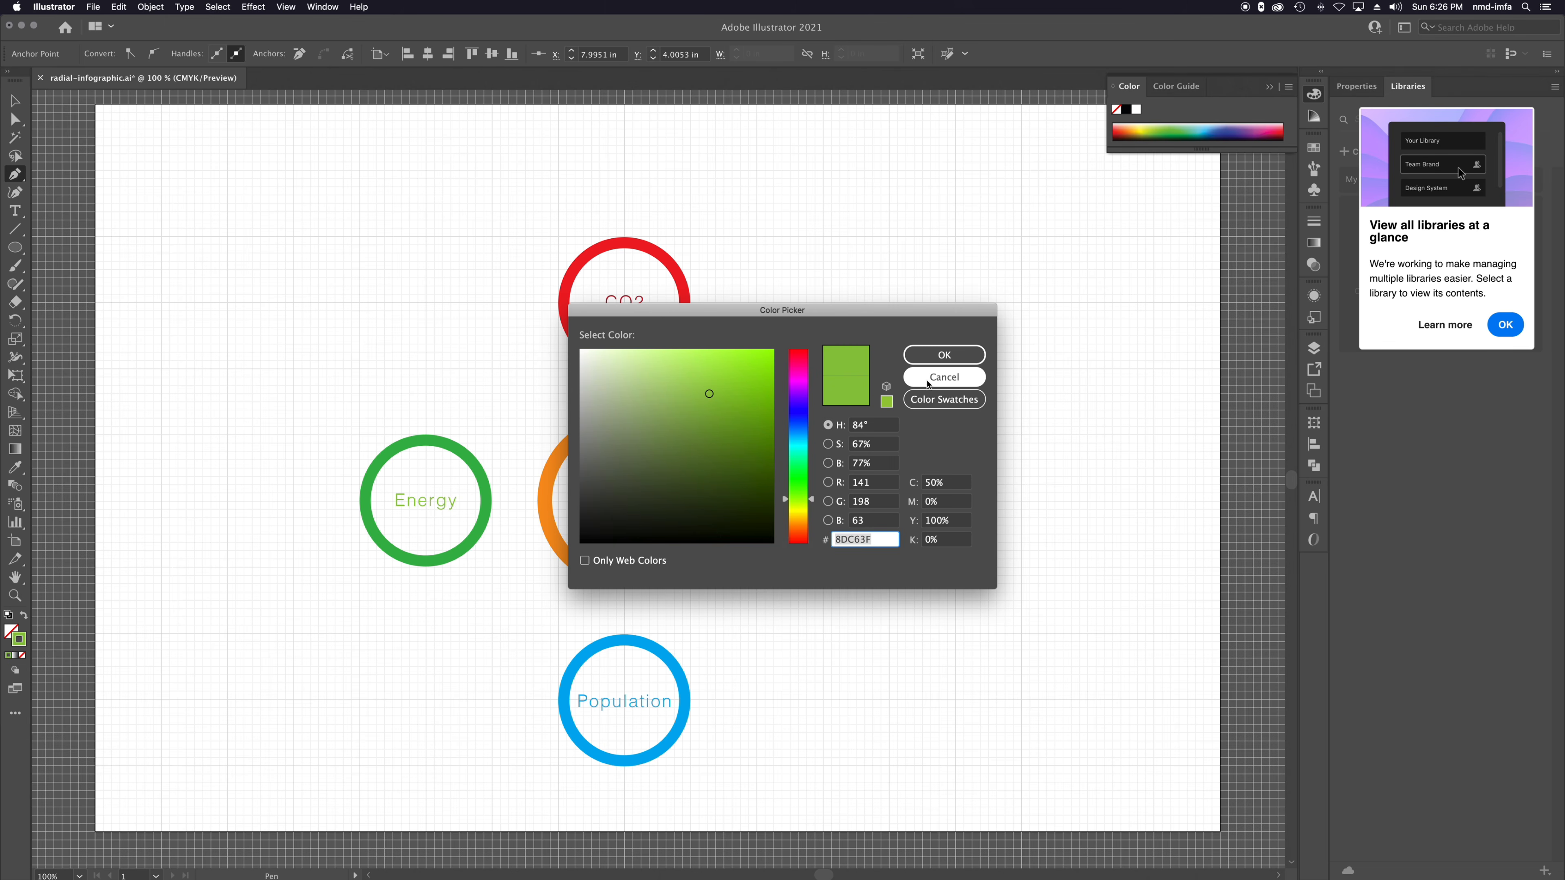
pyautogui.moveTo(799, 526); pyautogui.dragTo(800, 528)
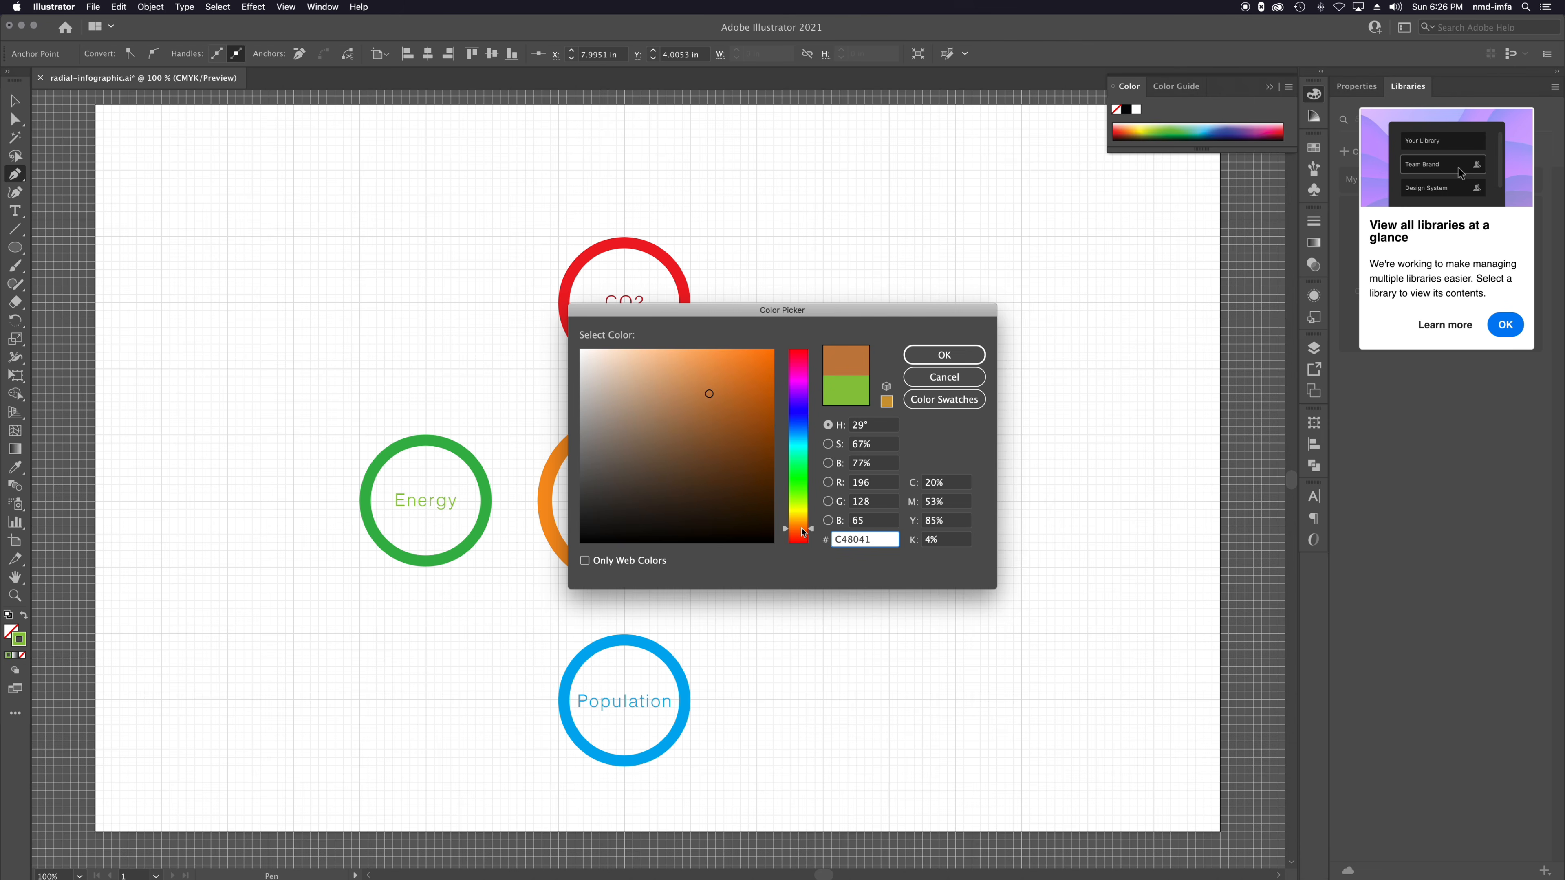
pyautogui.click(941, 356)
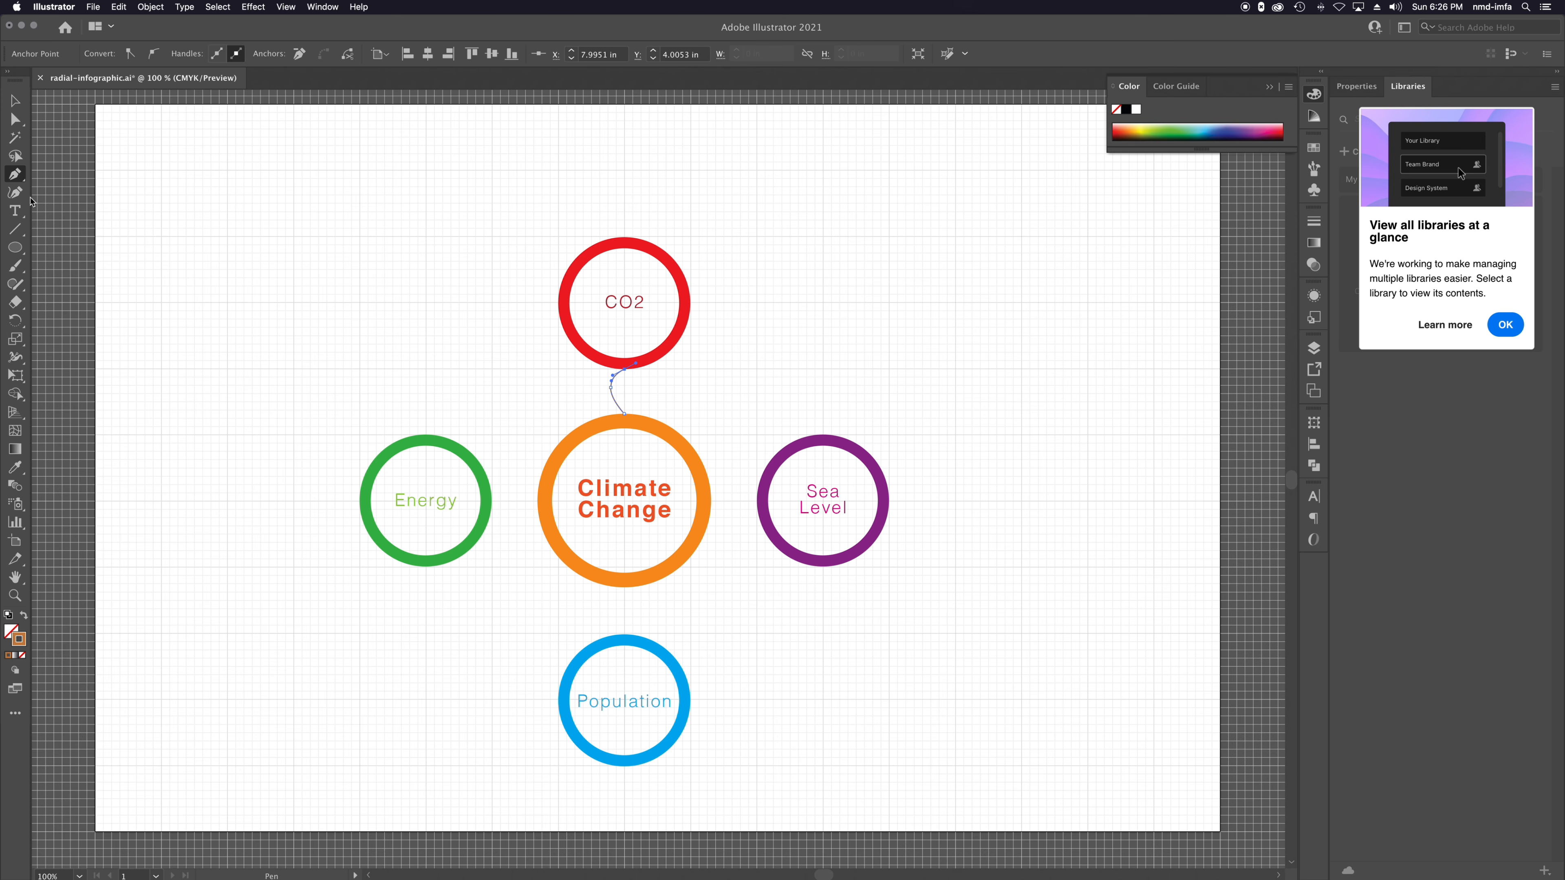
# Set the connector's stroke weight to 4 pt and deselect the path.
pyautogui.click(1315, 221)
pyautogui.click(1234, 238)
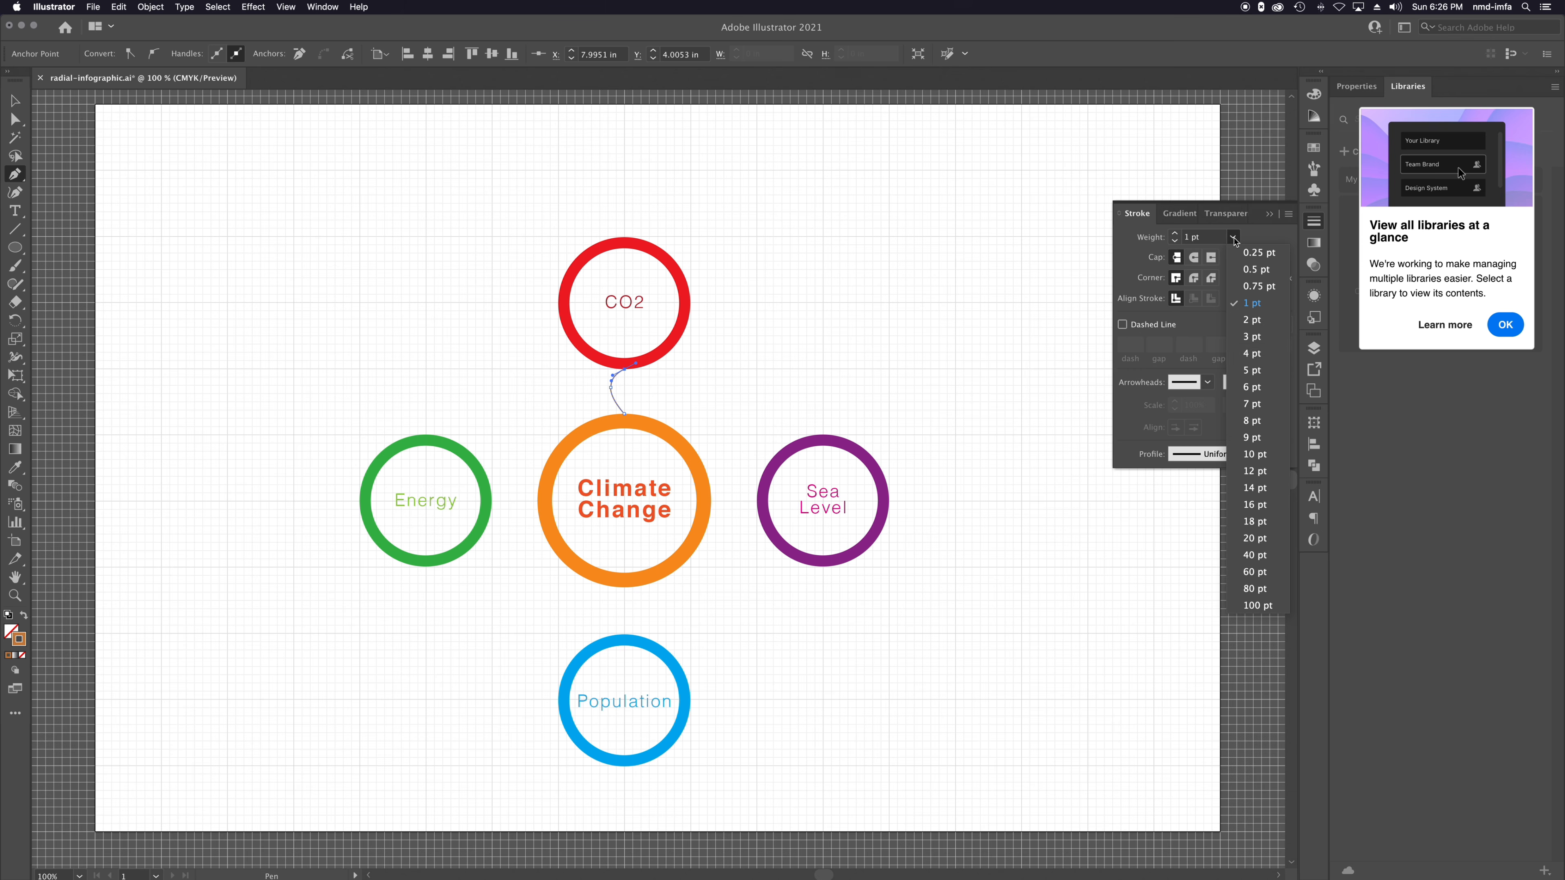
pyautogui.click(1263, 353)
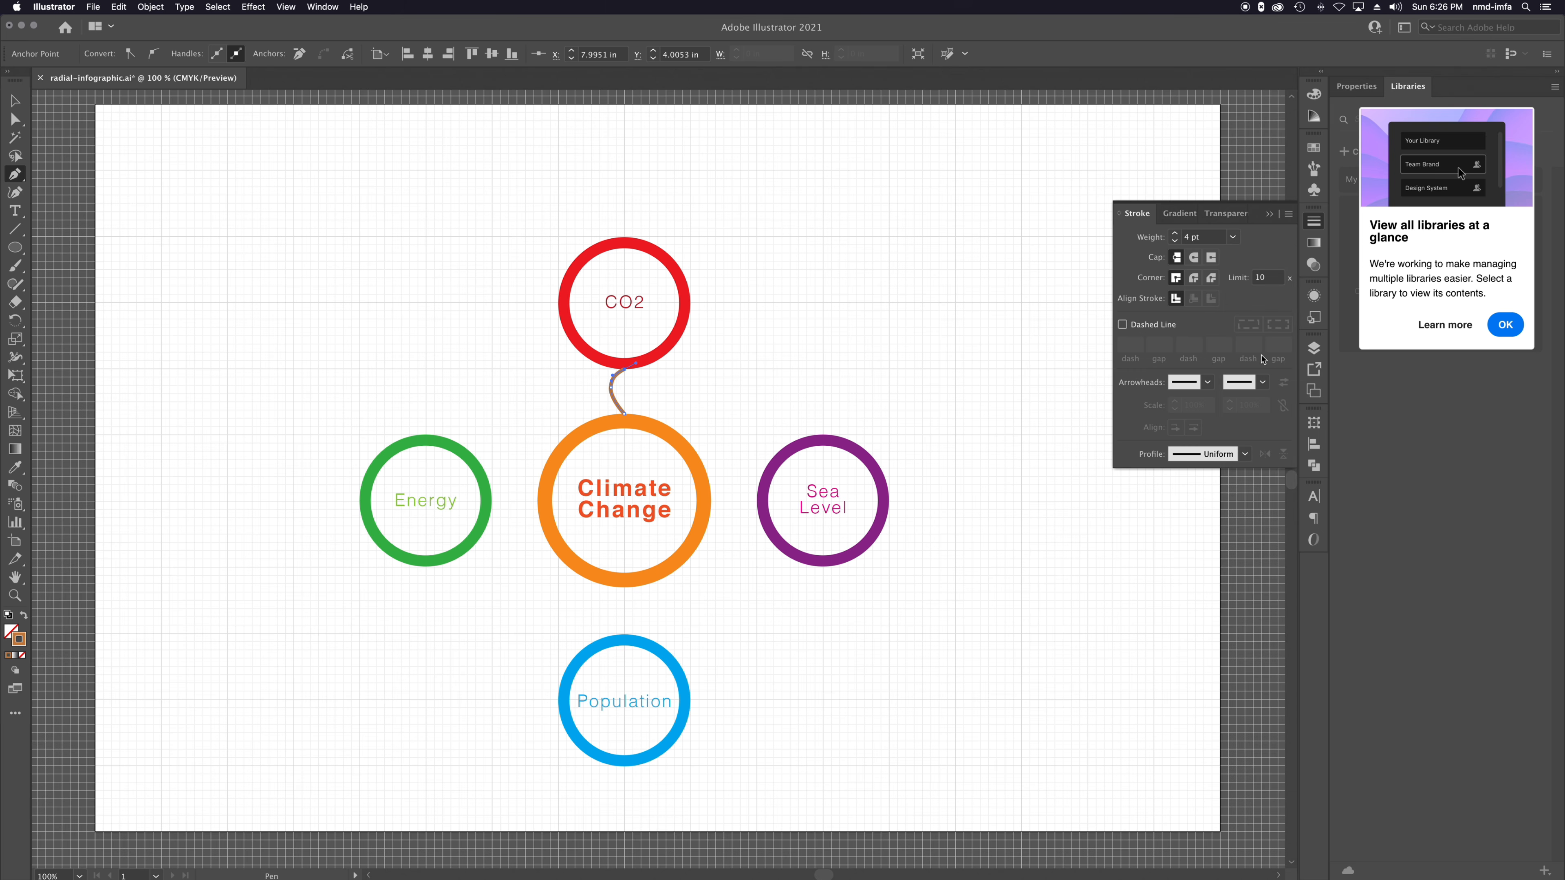
pyautogui.click(14, 101)
pyautogui.click(332, 332)
# Recolour the connector's stroke with the red-orange swatch matching the central title and deselect it.
pyautogui.click(619, 403)
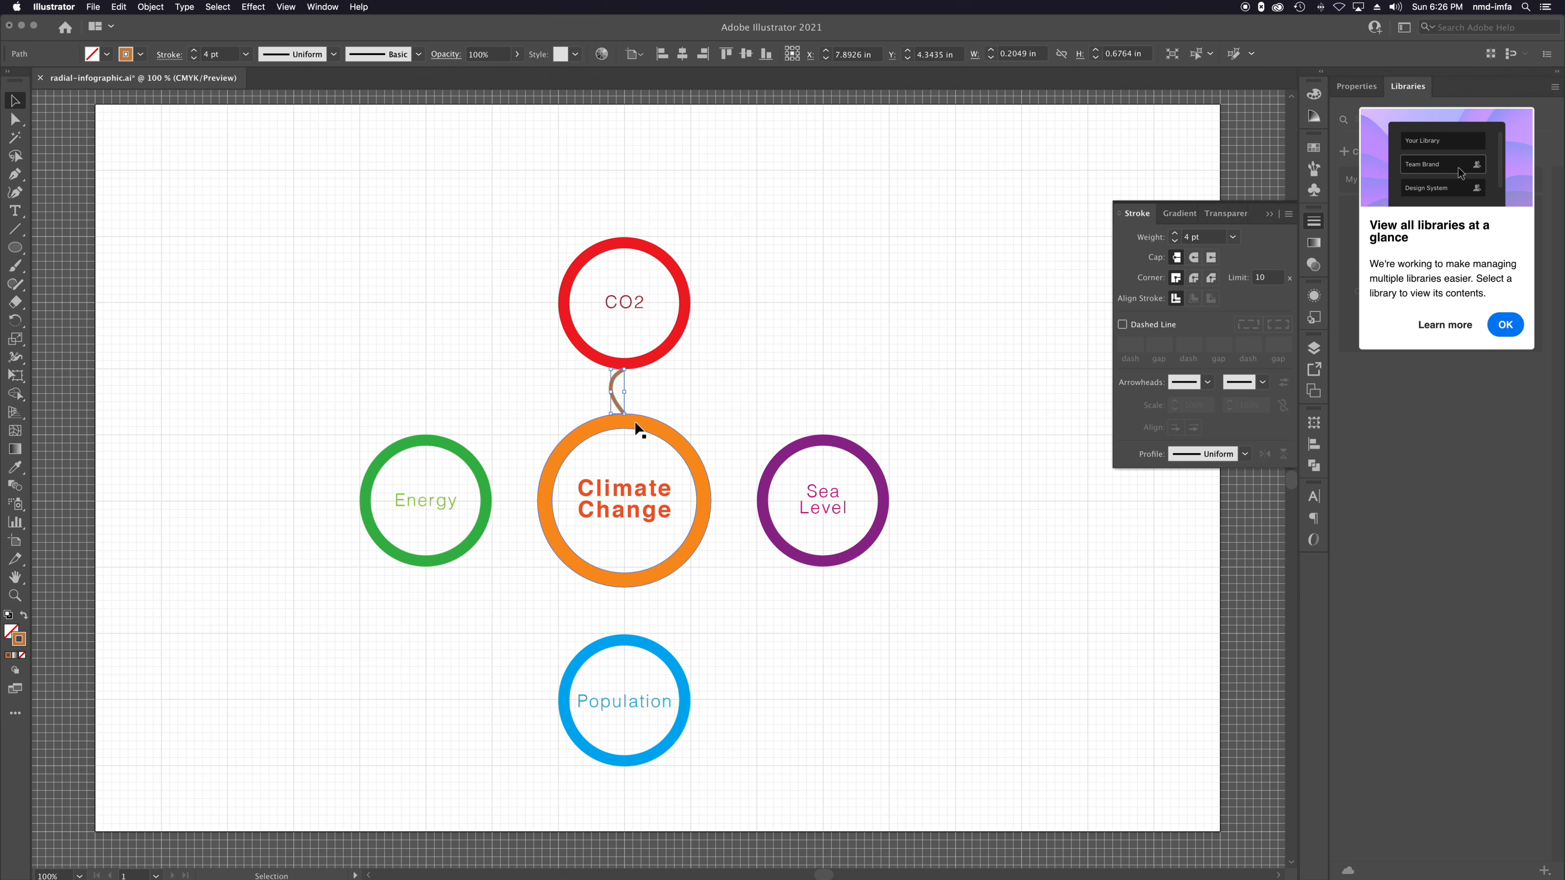
pyautogui.scroll(1, 633, 412)
pyautogui.scroll(2, 633, 412)
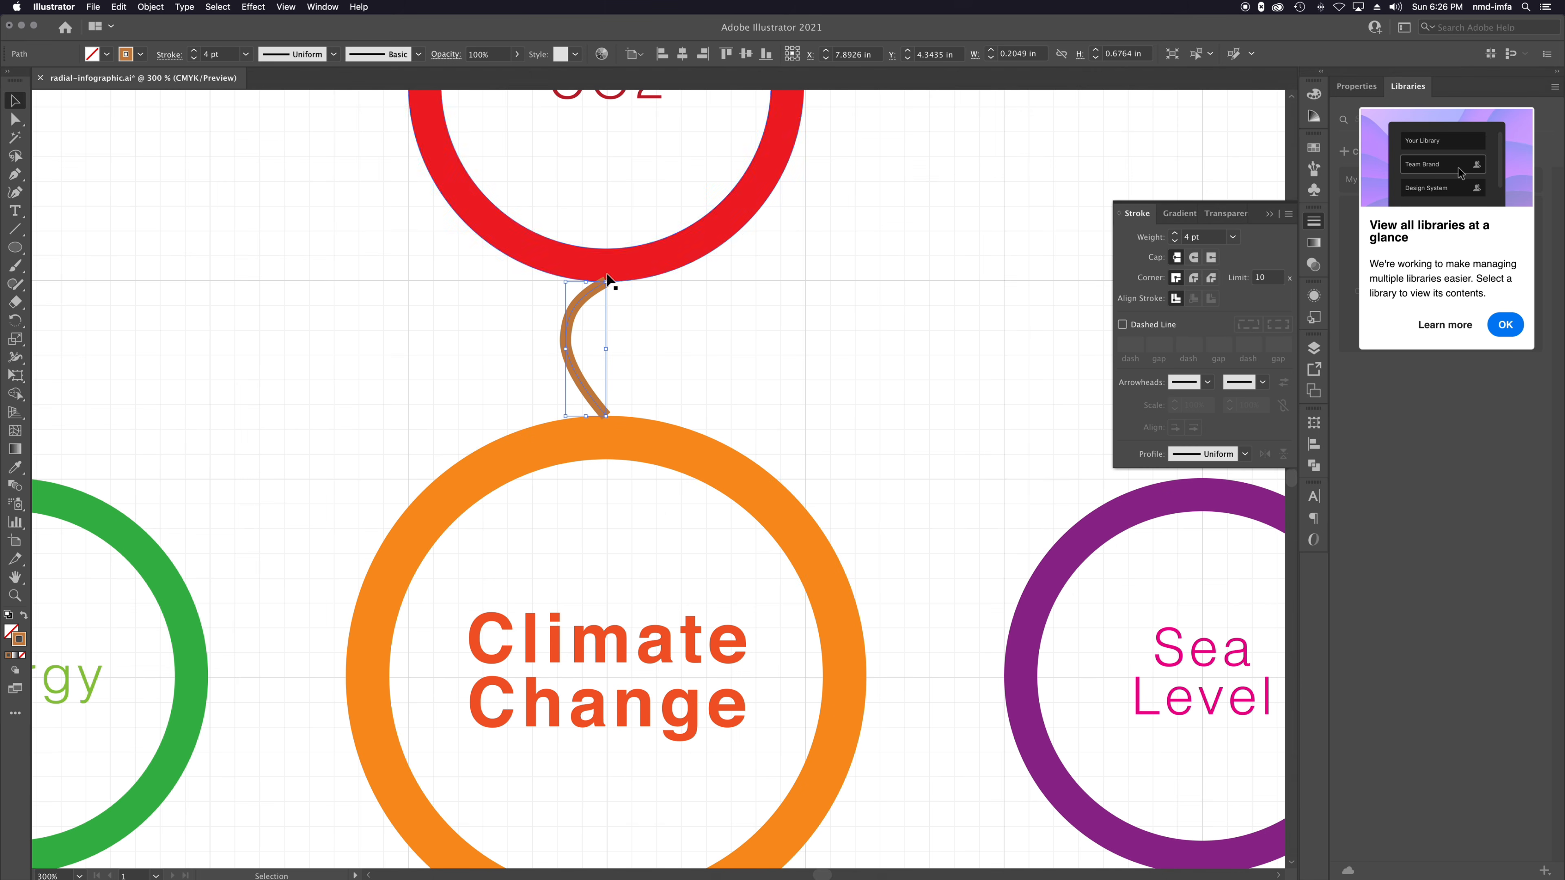
pyautogui.click(594, 404)
pyautogui.click(588, 393)
pyautogui.click(141, 54)
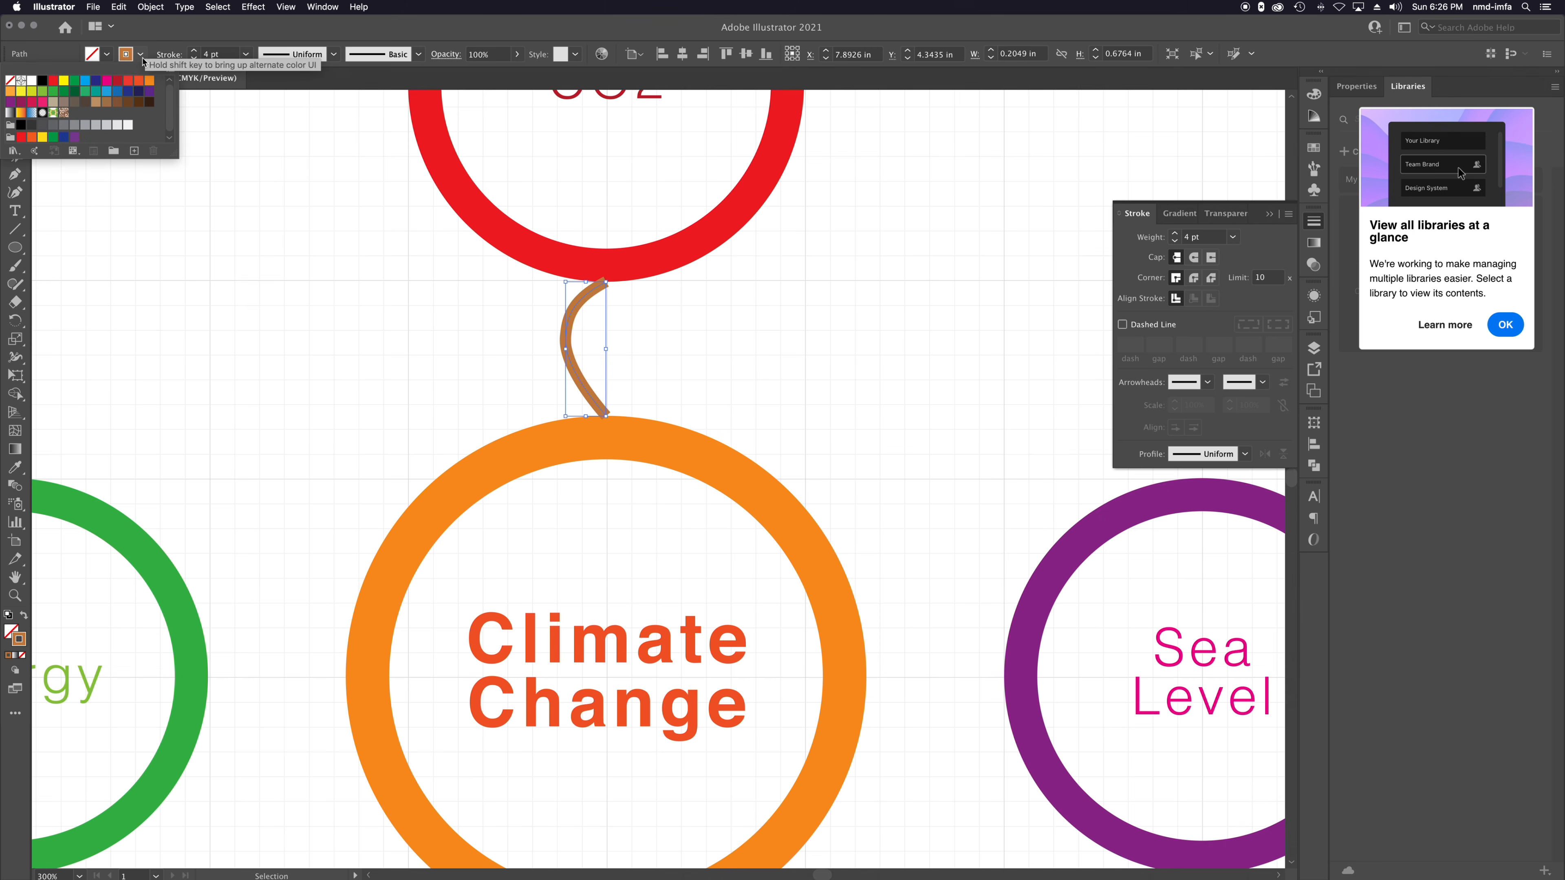
pyautogui.click(128, 82)
pyautogui.click(138, 81)
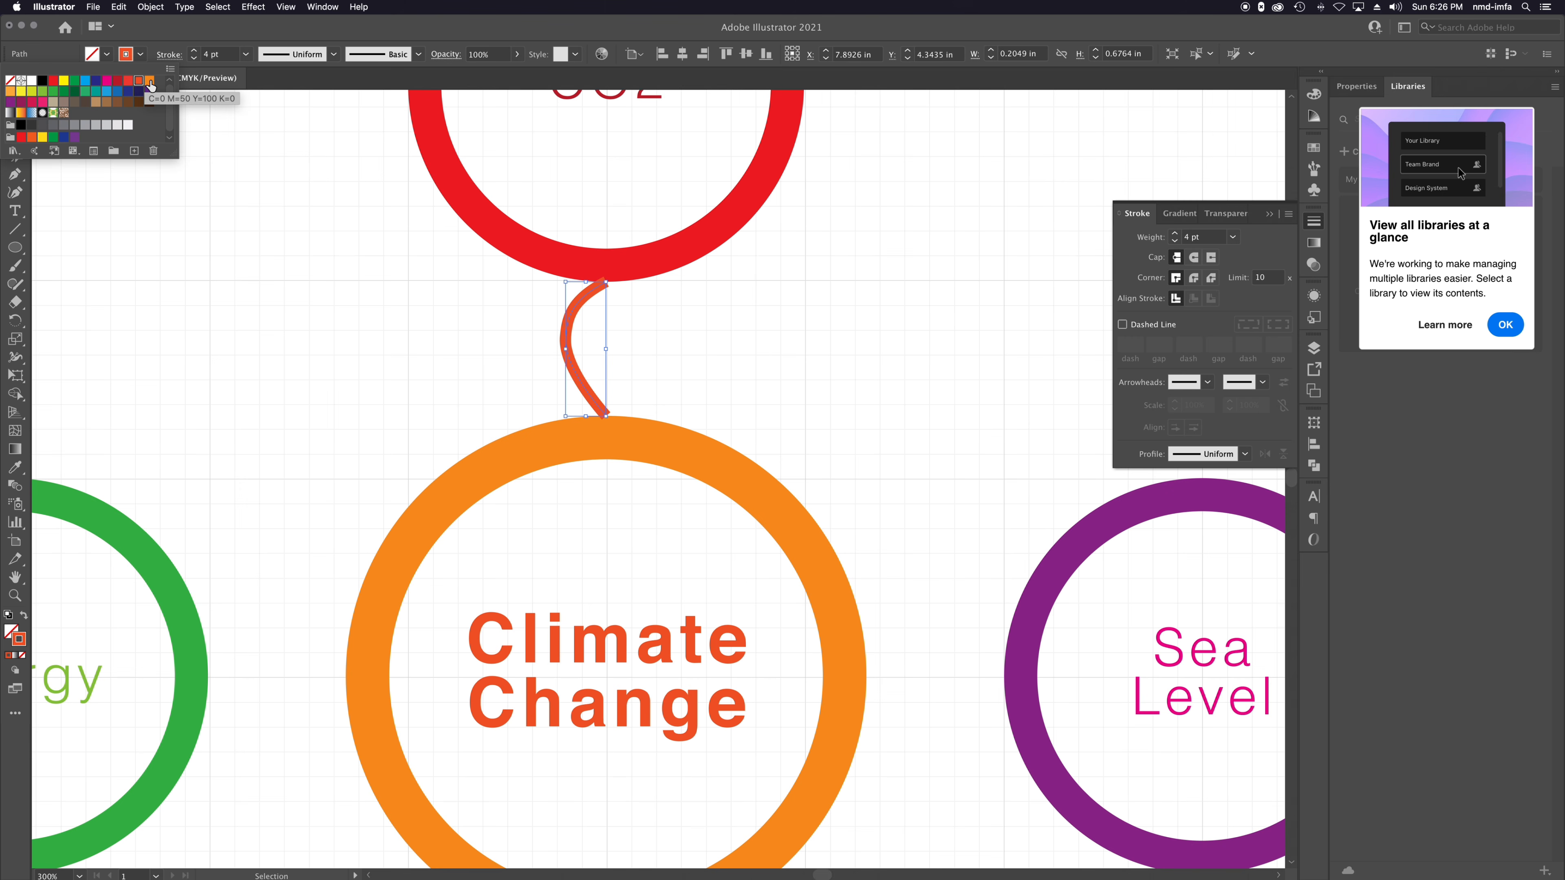
pyautogui.click(837, 395)
pyautogui.click(696, 337)
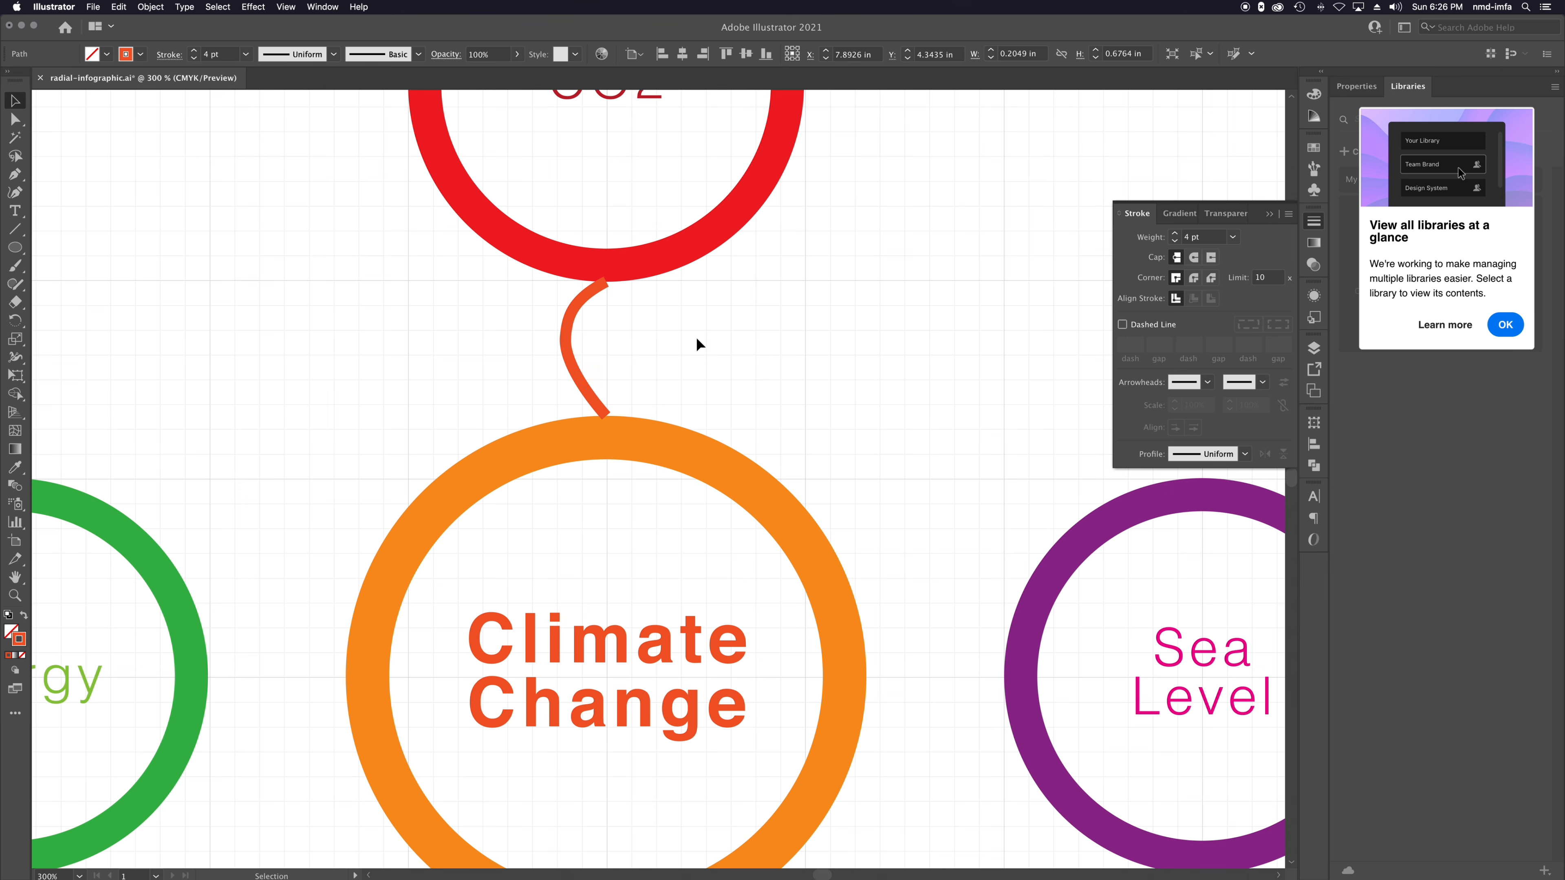
# Move the four outer rings outward from the central ring to widen the gaps for the connectors.
pyautogui.click(561, 340)
pyautogui.scroll(-5, 581, 334)
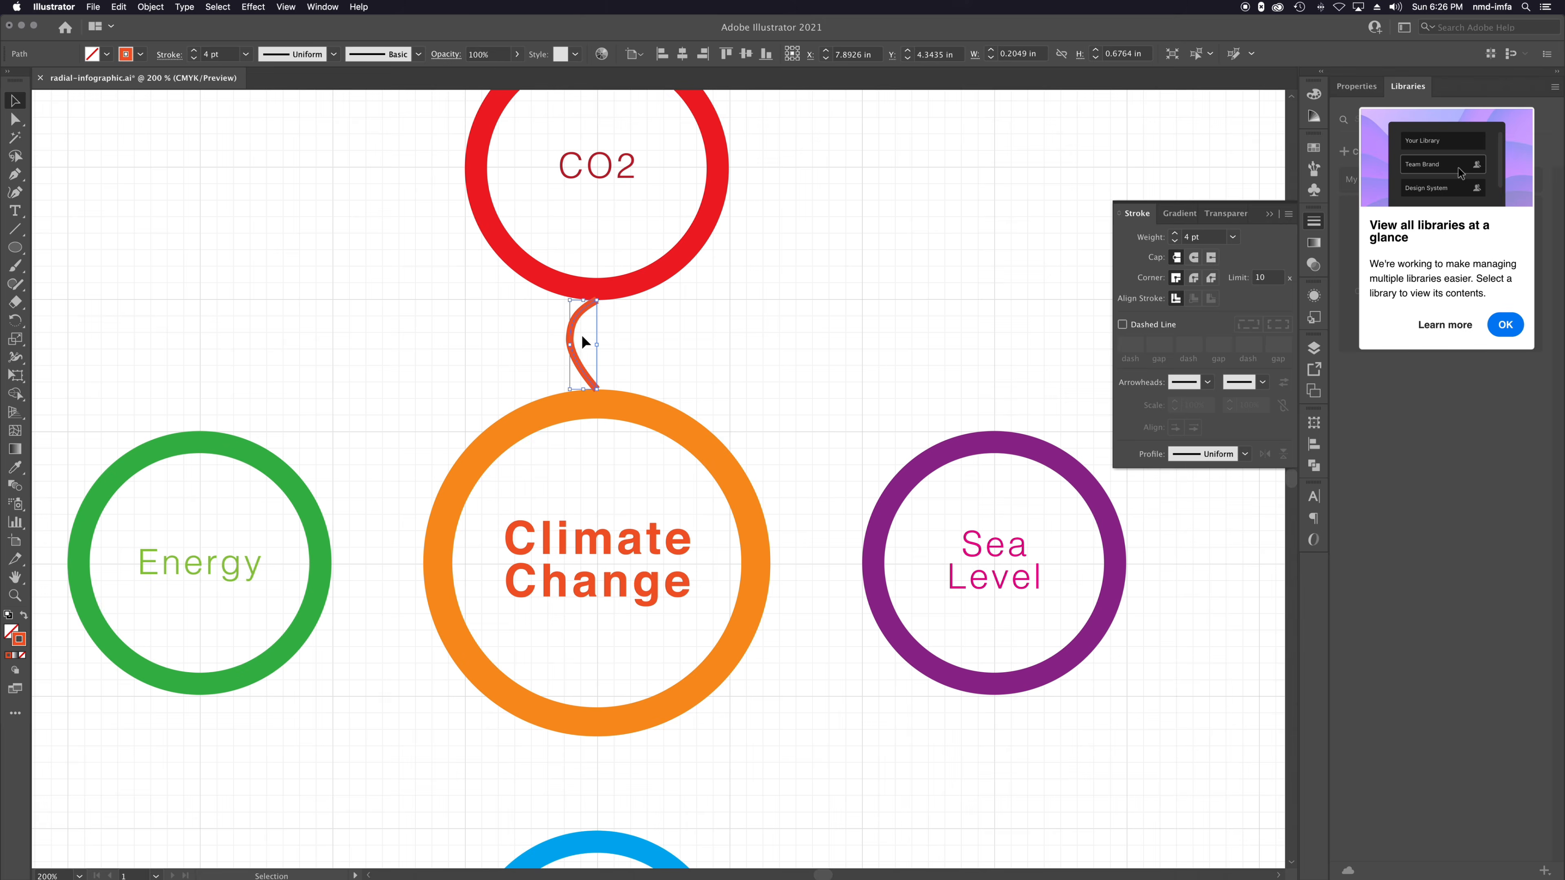
pyautogui.moveTo(625, 302); pyautogui.dragTo(634, 271)
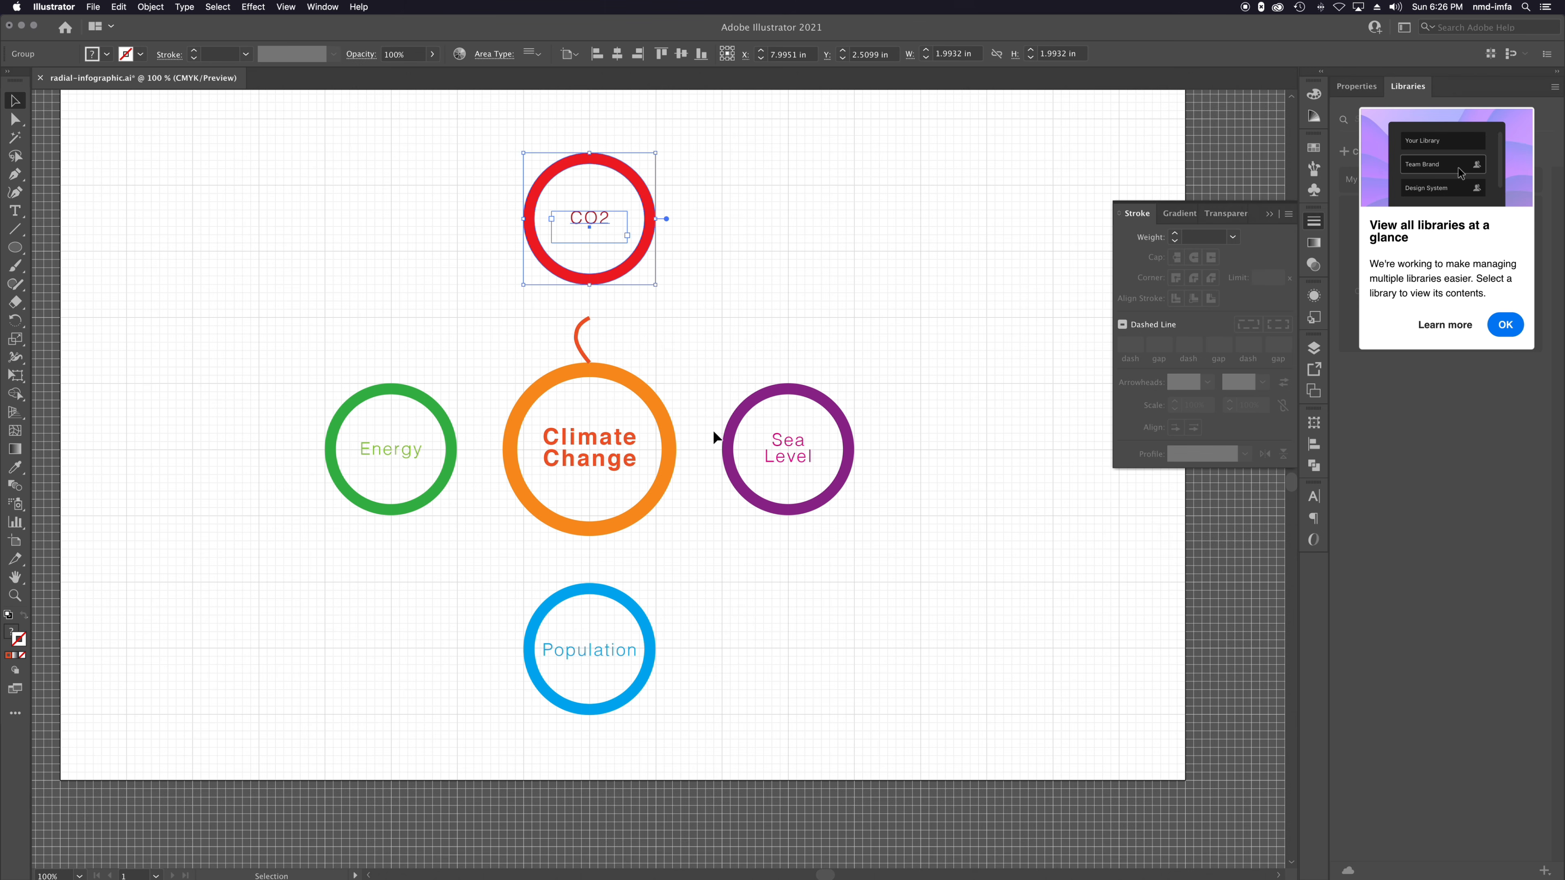
pyautogui.moveTo(725, 430); pyautogui.dragTo(761, 438)
pyautogui.moveTo(605, 592); pyautogui.dragTo(602, 622)
pyautogui.moveTo(430, 490); pyautogui.dragTo(397, 491)
# Extend the connector by moving its upper end anchor onto the red ring and its lower end anchor onto the orange ring.
pyautogui.scroll(3, 584, 322)
pyautogui.press('a')
pyautogui.click(587, 328)
pyautogui.click(603, 314)
pyautogui.moveTo(602, 314); pyautogui.dragTo(601, 196)
pyautogui.moveTo(604, 452); pyautogui.dragTo(601, 469)
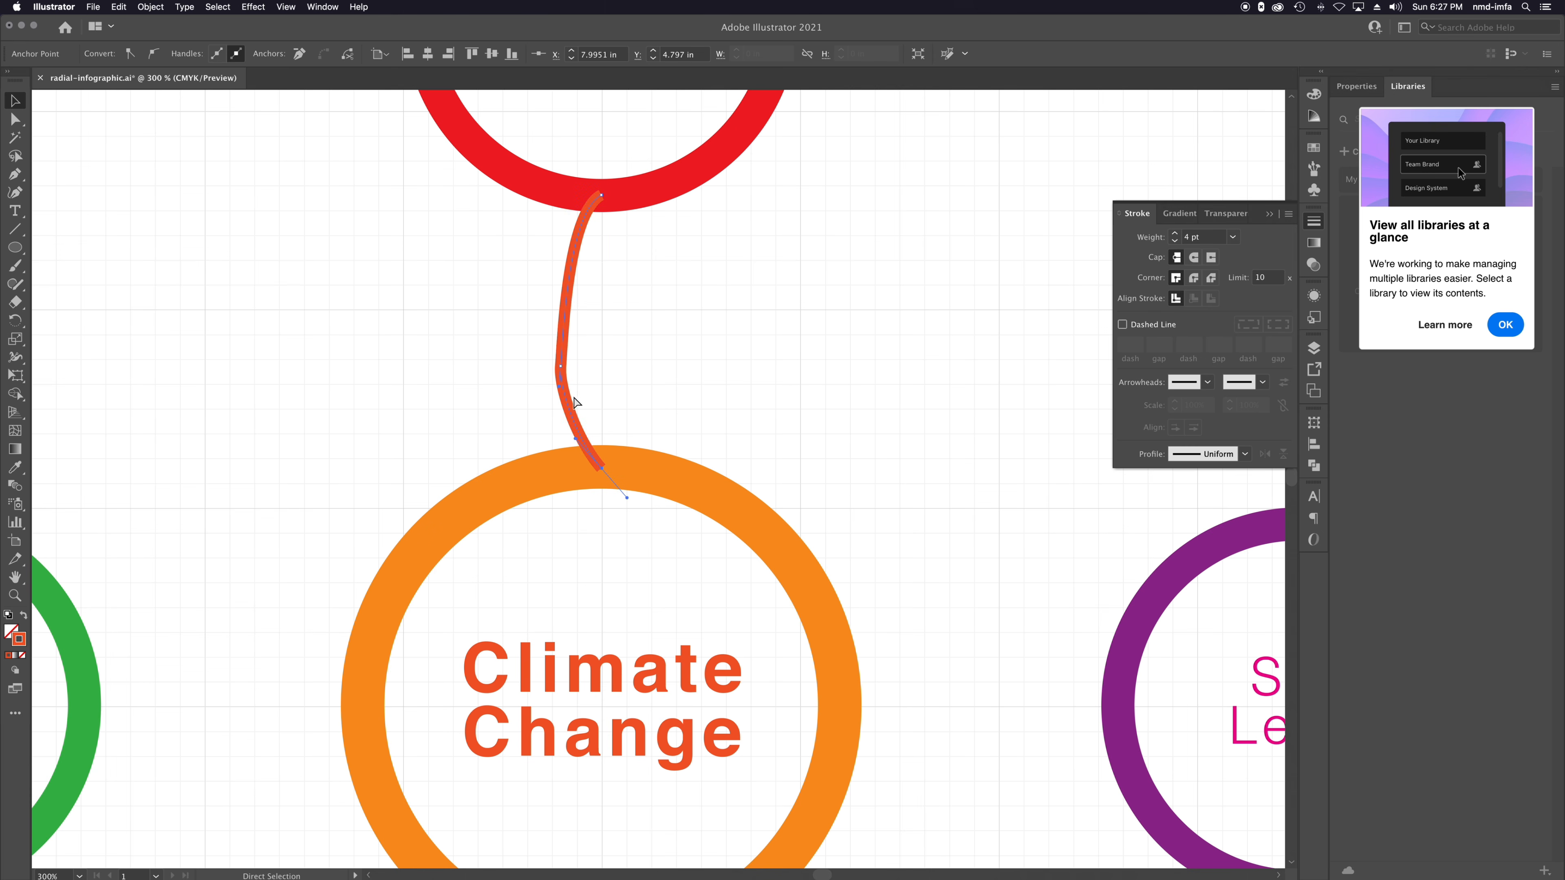
# Bend the connector into an S-curve by adjusting the direction handles of its middle and upper anchors.
pyautogui.moveTo(561, 367); pyautogui.dragTo(538, 403)
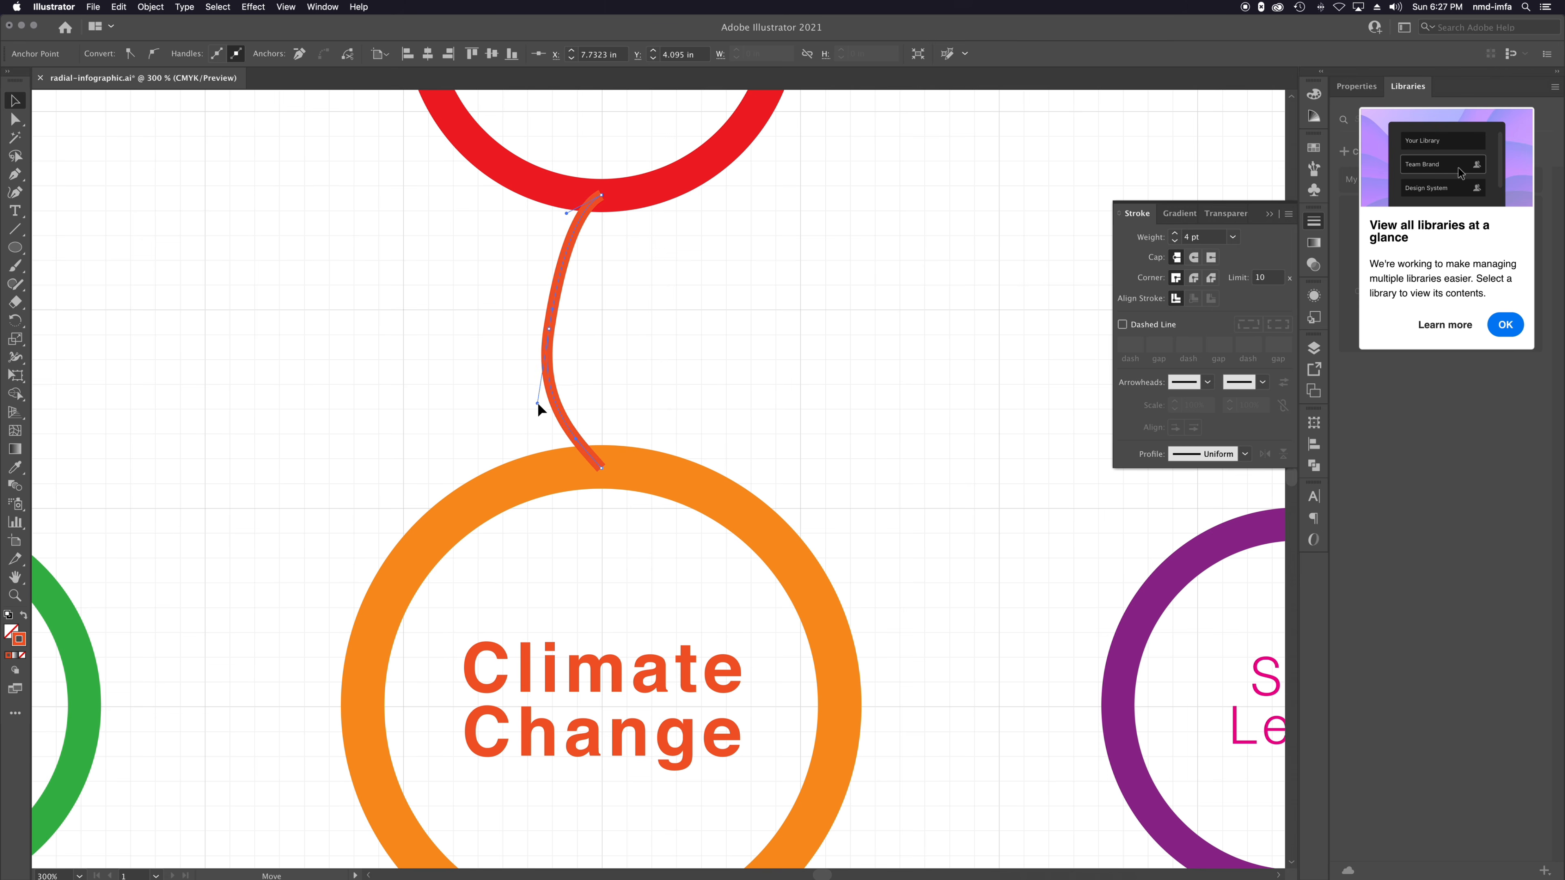
pyautogui.moveTo(552, 310); pyautogui.dragTo(551, 274)
pyautogui.moveTo(565, 213); pyautogui.dragTo(638, 252)
pyautogui.click(549, 329)
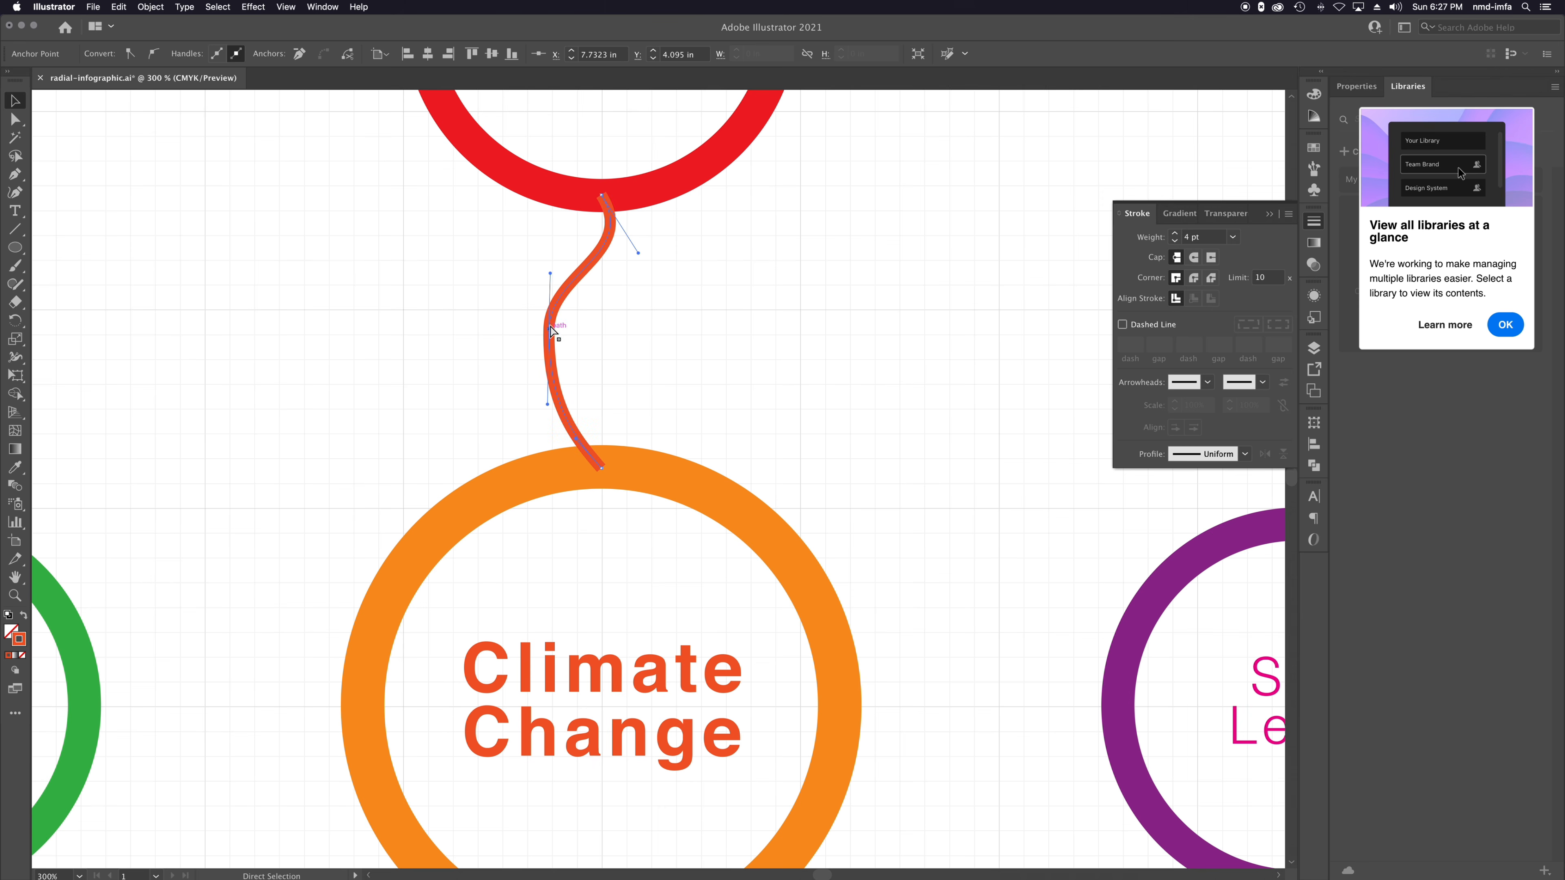
# Tilt the direction handles of the connector's middle anchor to smooth and deepen the S-curve.
pyautogui.click(551, 274)
pyautogui.click(549, 329)
pyautogui.moveTo(550, 273); pyautogui.dragTo(568, 281)
pyautogui.press('v')
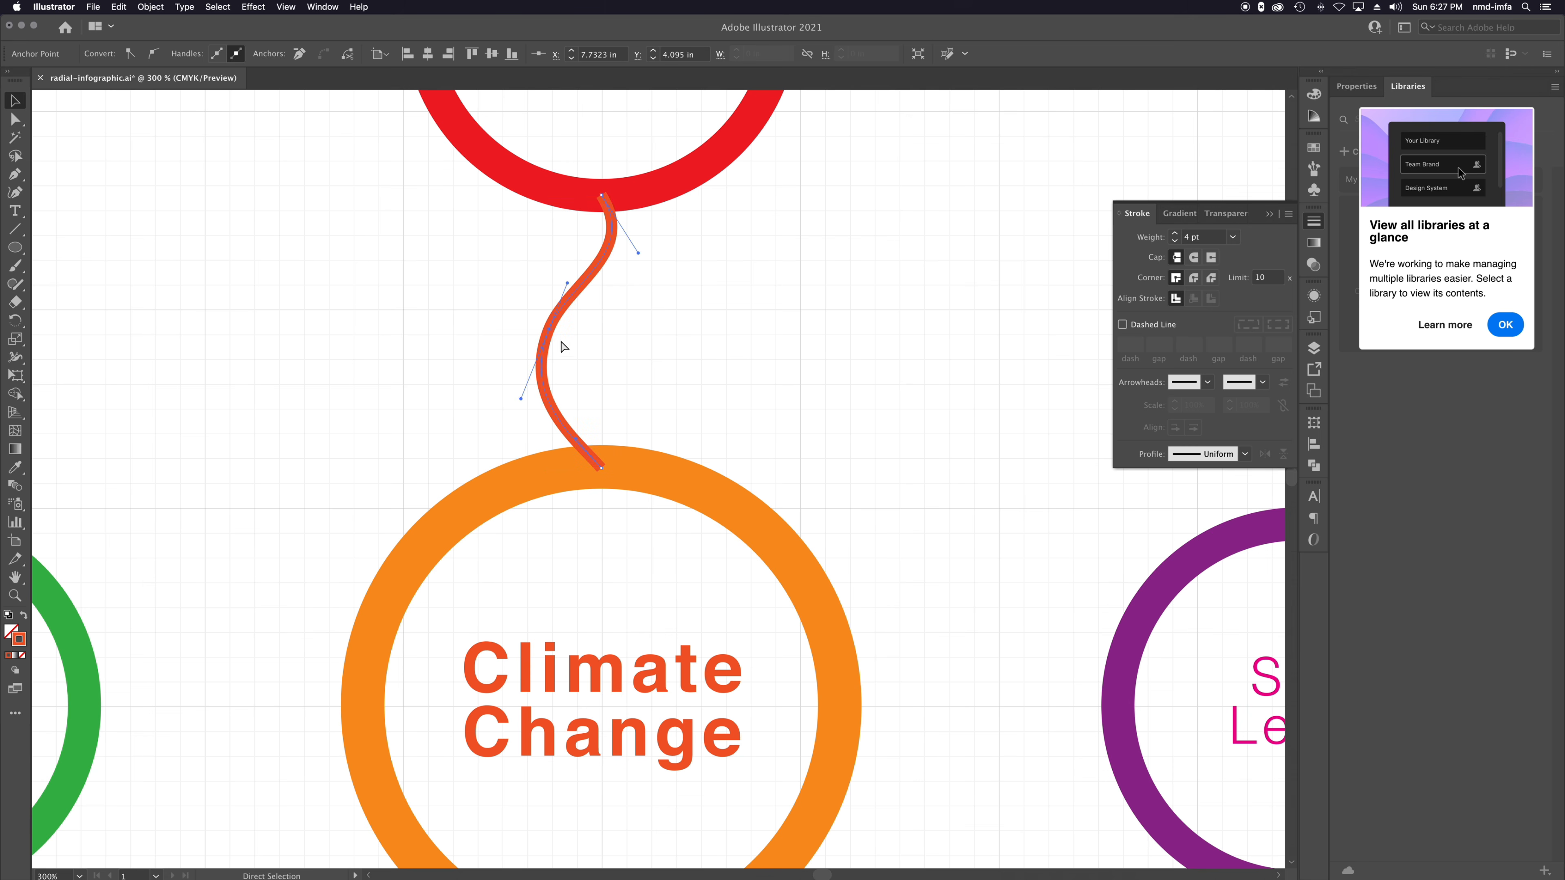
pyautogui.press('a')
pyautogui.moveTo(520, 399); pyautogui.dragTo(511, 395)
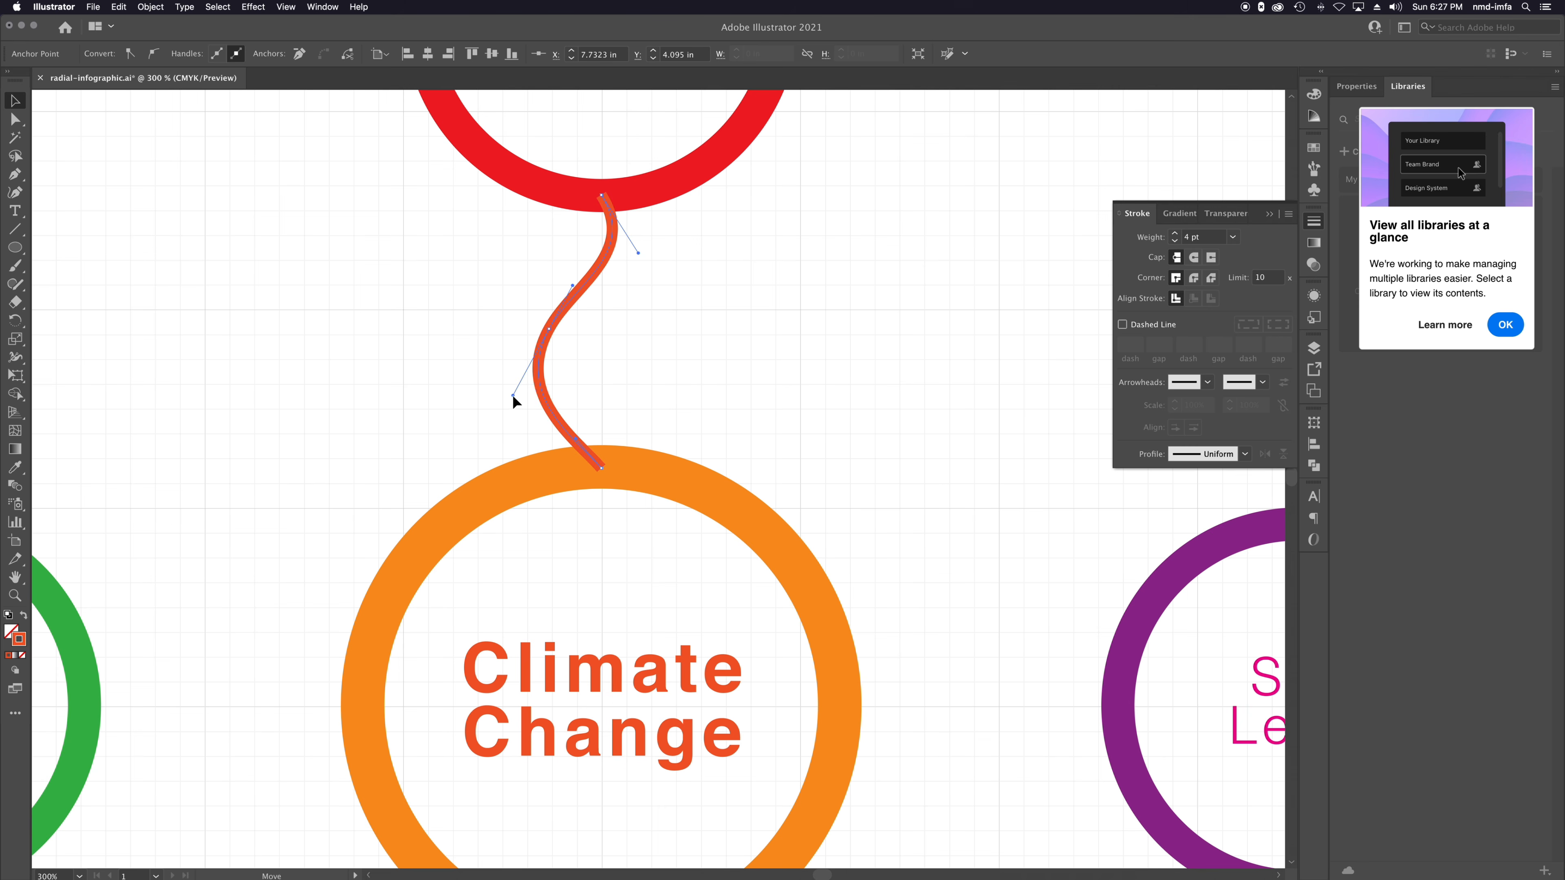
# Refine the connector's S-curve by lengthening its upper direction handle and shifting its middle anchor toward the lower right.
pyautogui.moveTo(638, 252); pyautogui.dragTo(654, 271)
pyautogui.click(550, 331)
pyautogui.moveTo(550, 333); pyautogui.dragTo(577, 351)
pyautogui.press('super+minus')
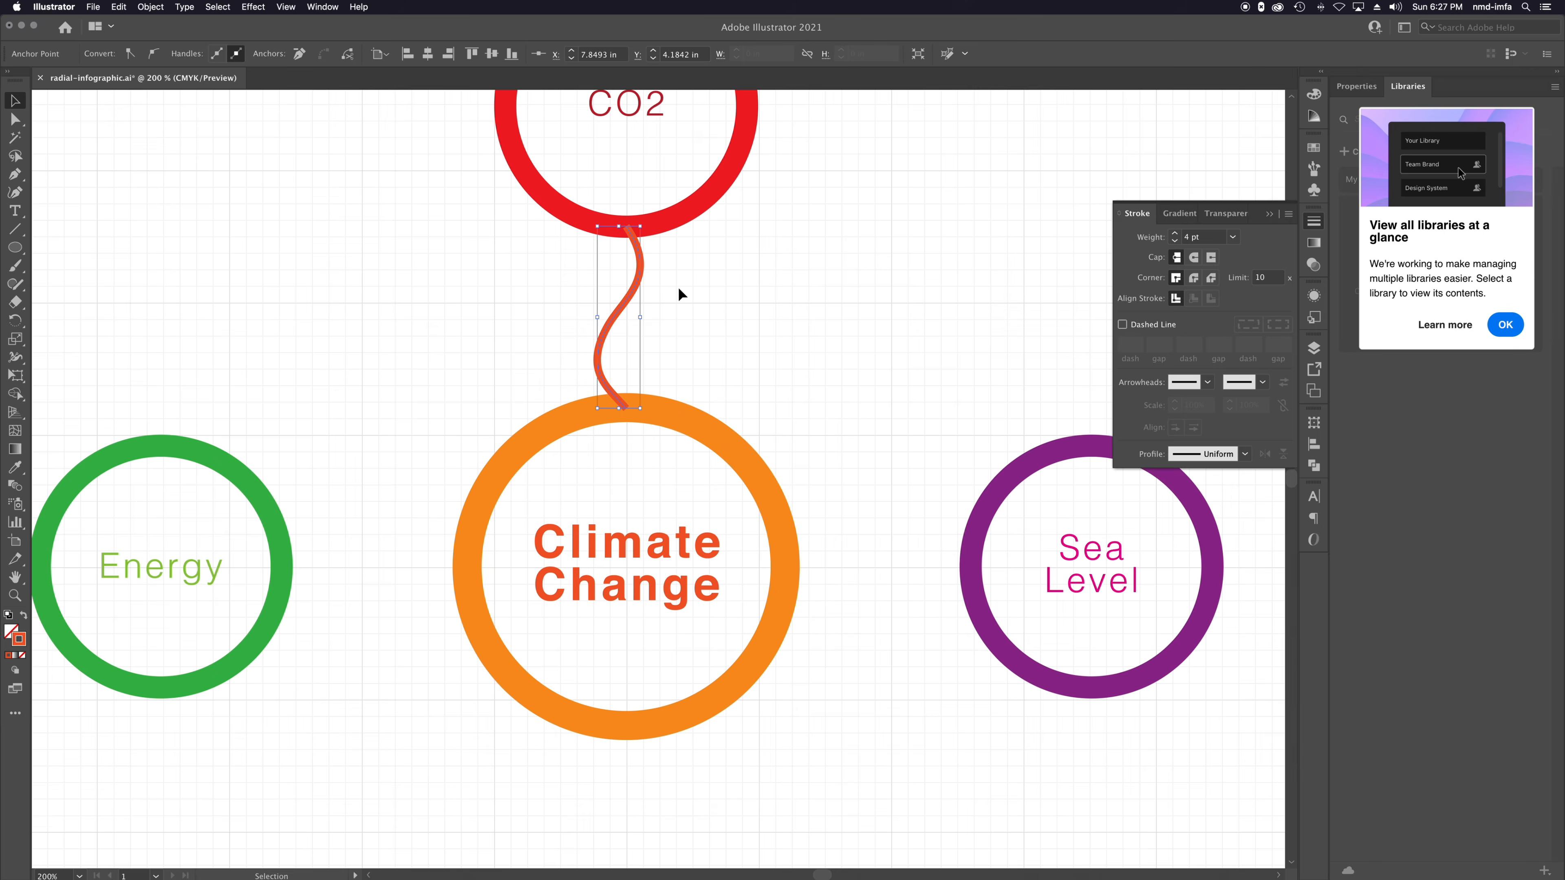
# Send the connector backward in the stacking order until both ends sit behind the red and orange rings.
pyautogui.click(757, 304)
pyautogui.click(637, 285)
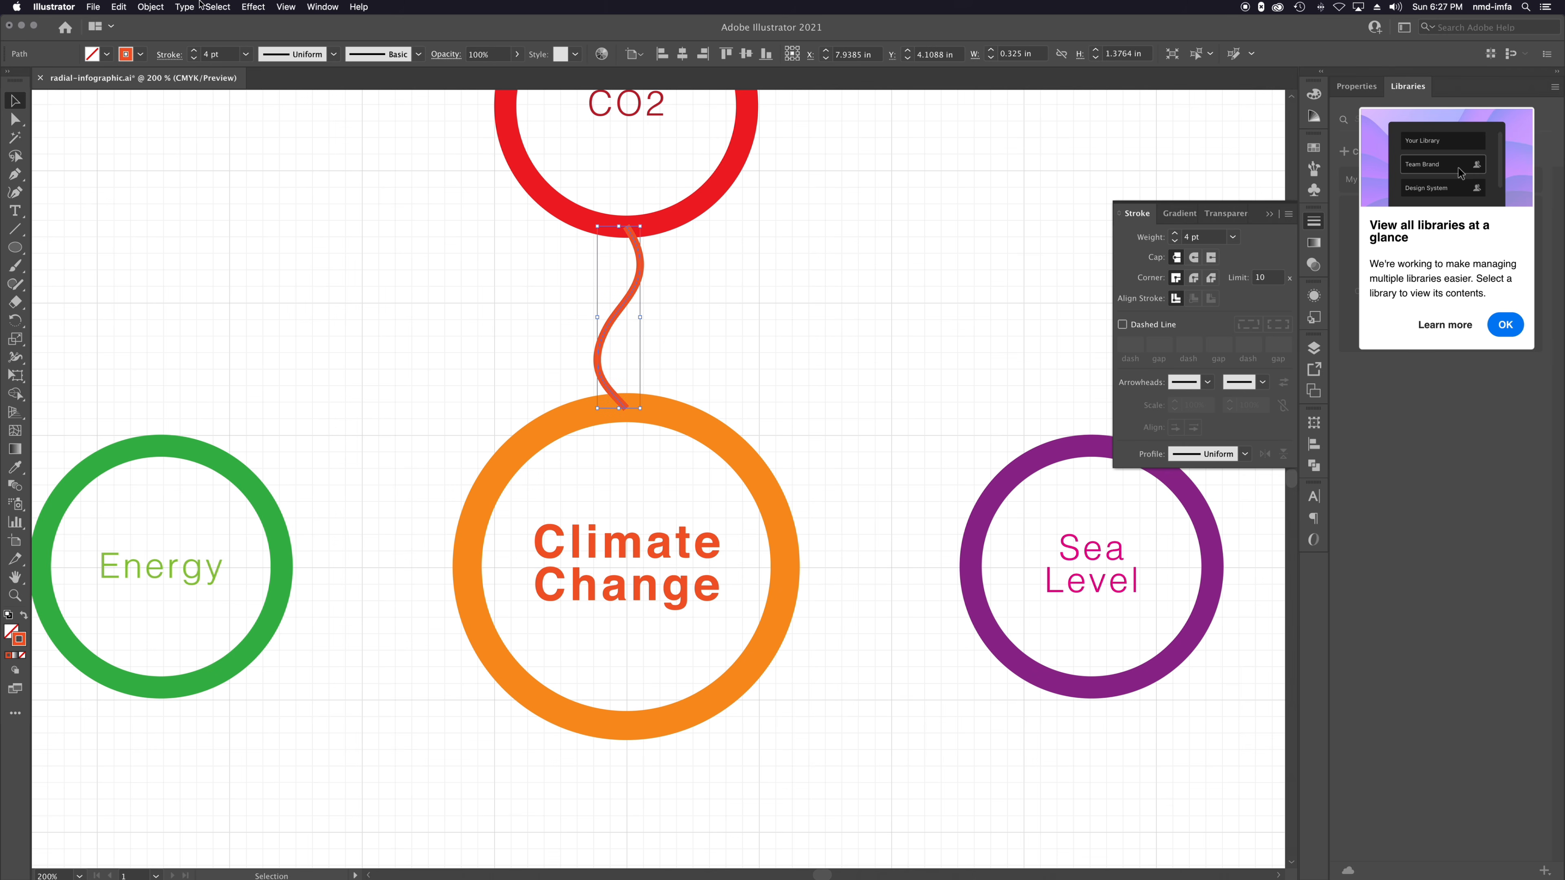
pyautogui.click(162, 6)
pyautogui.moveTo(176, 34)
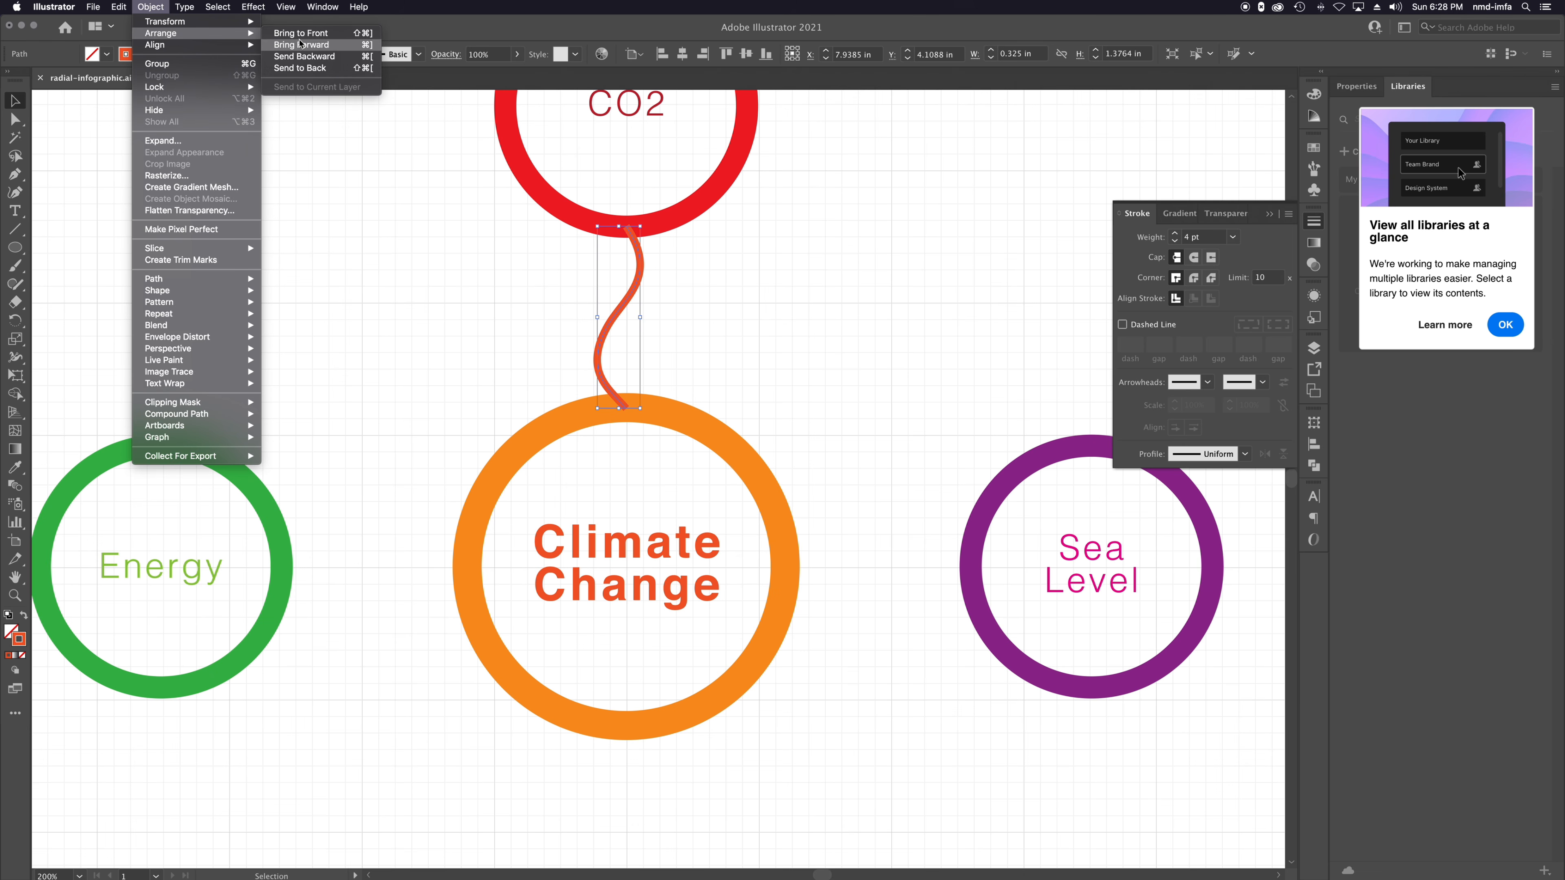
pyautogui.click(149, 6)
pyautogui.click(150, 6)
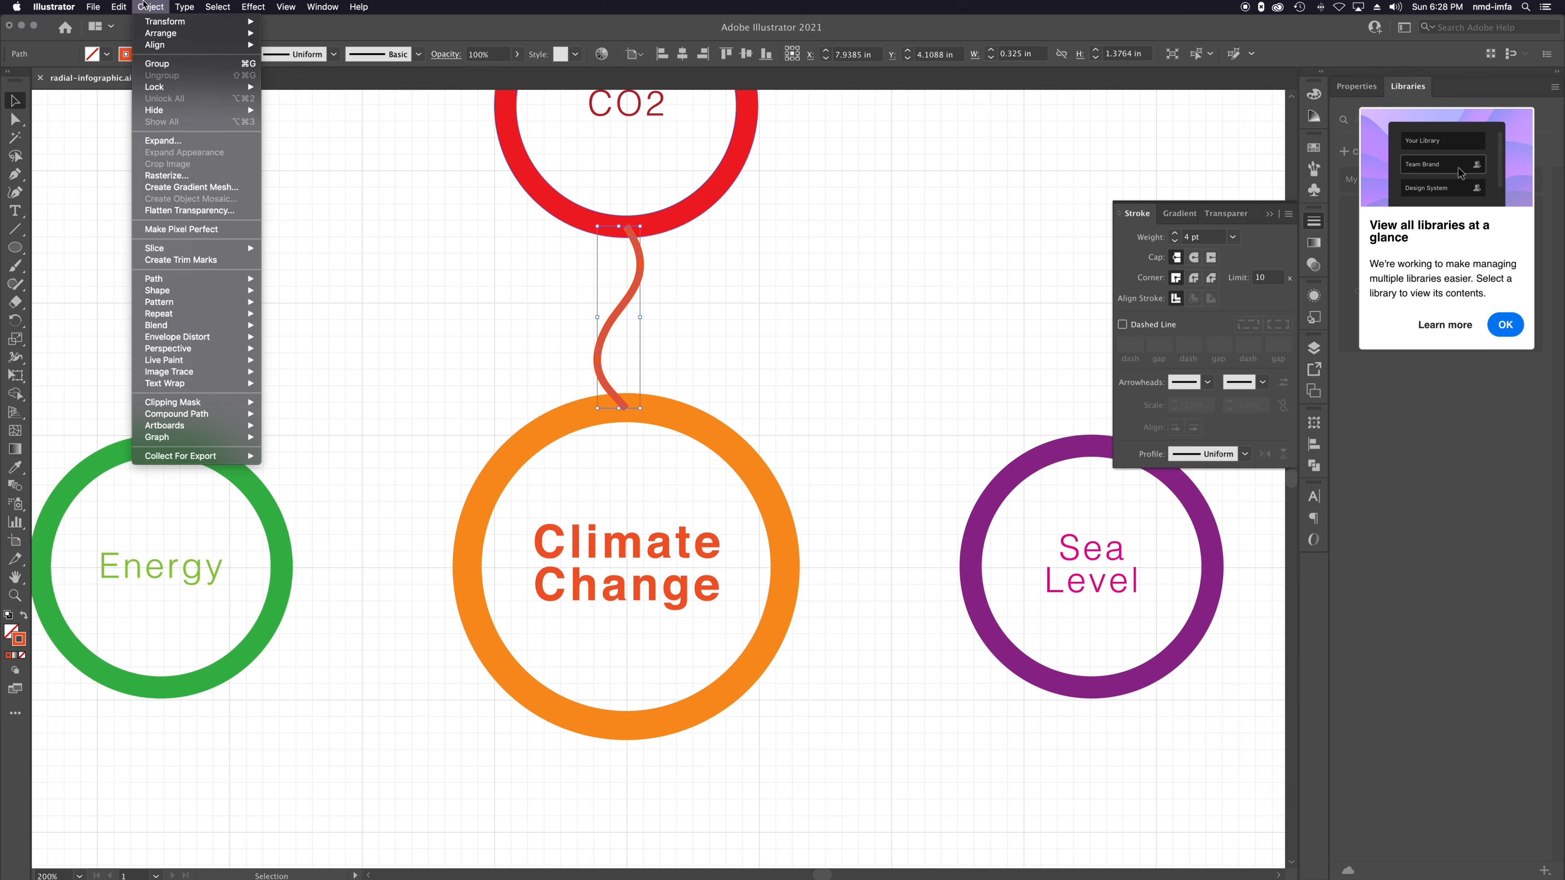
pyautogui.moveTo(178, 37)
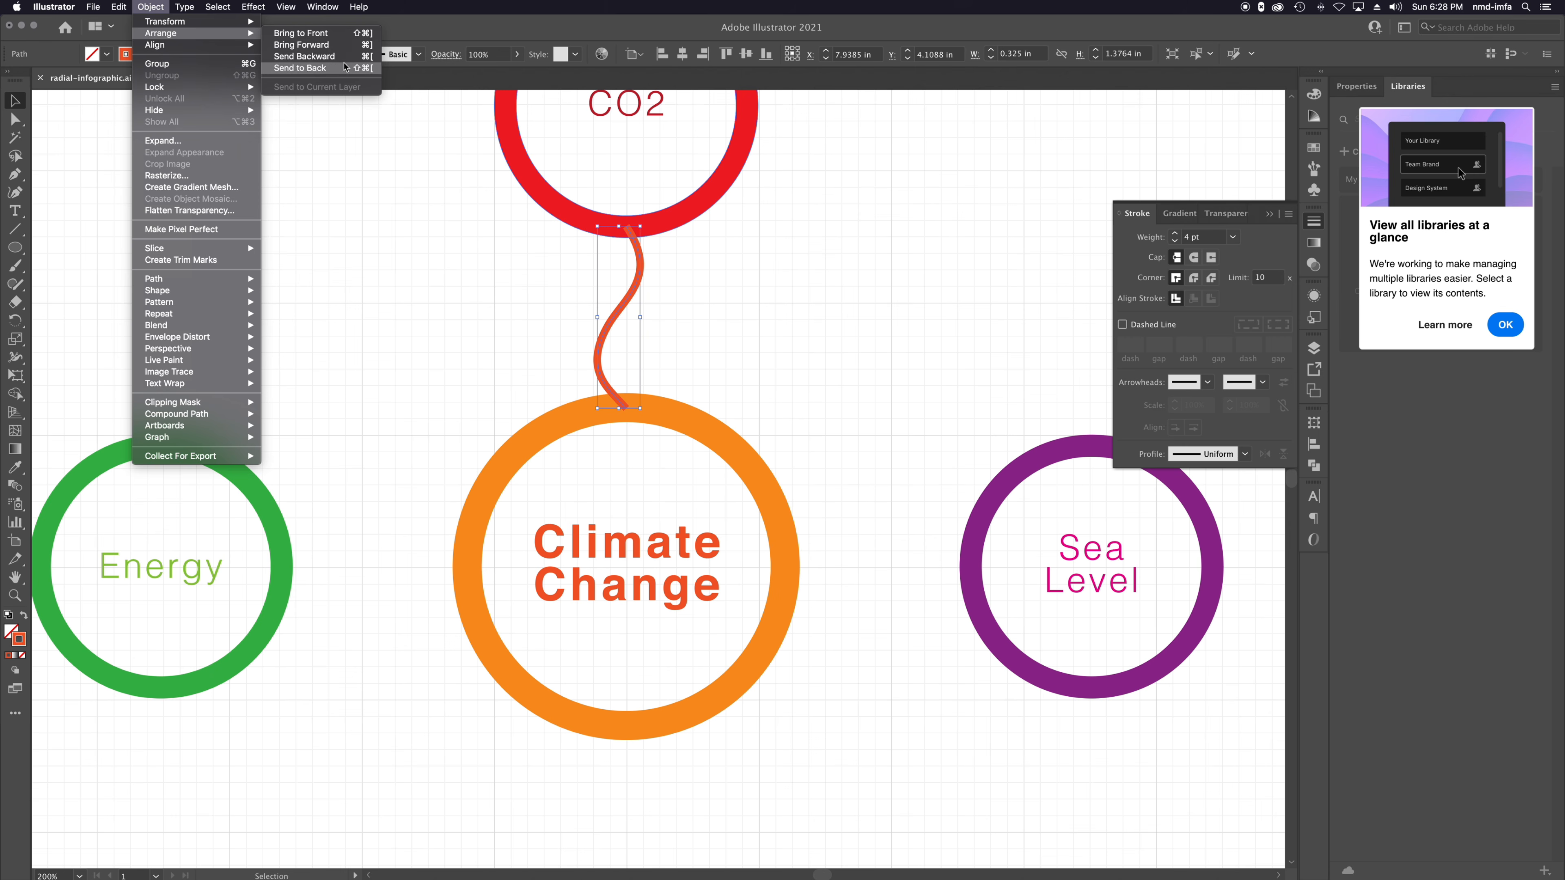
pyautogui.click(225, 7)
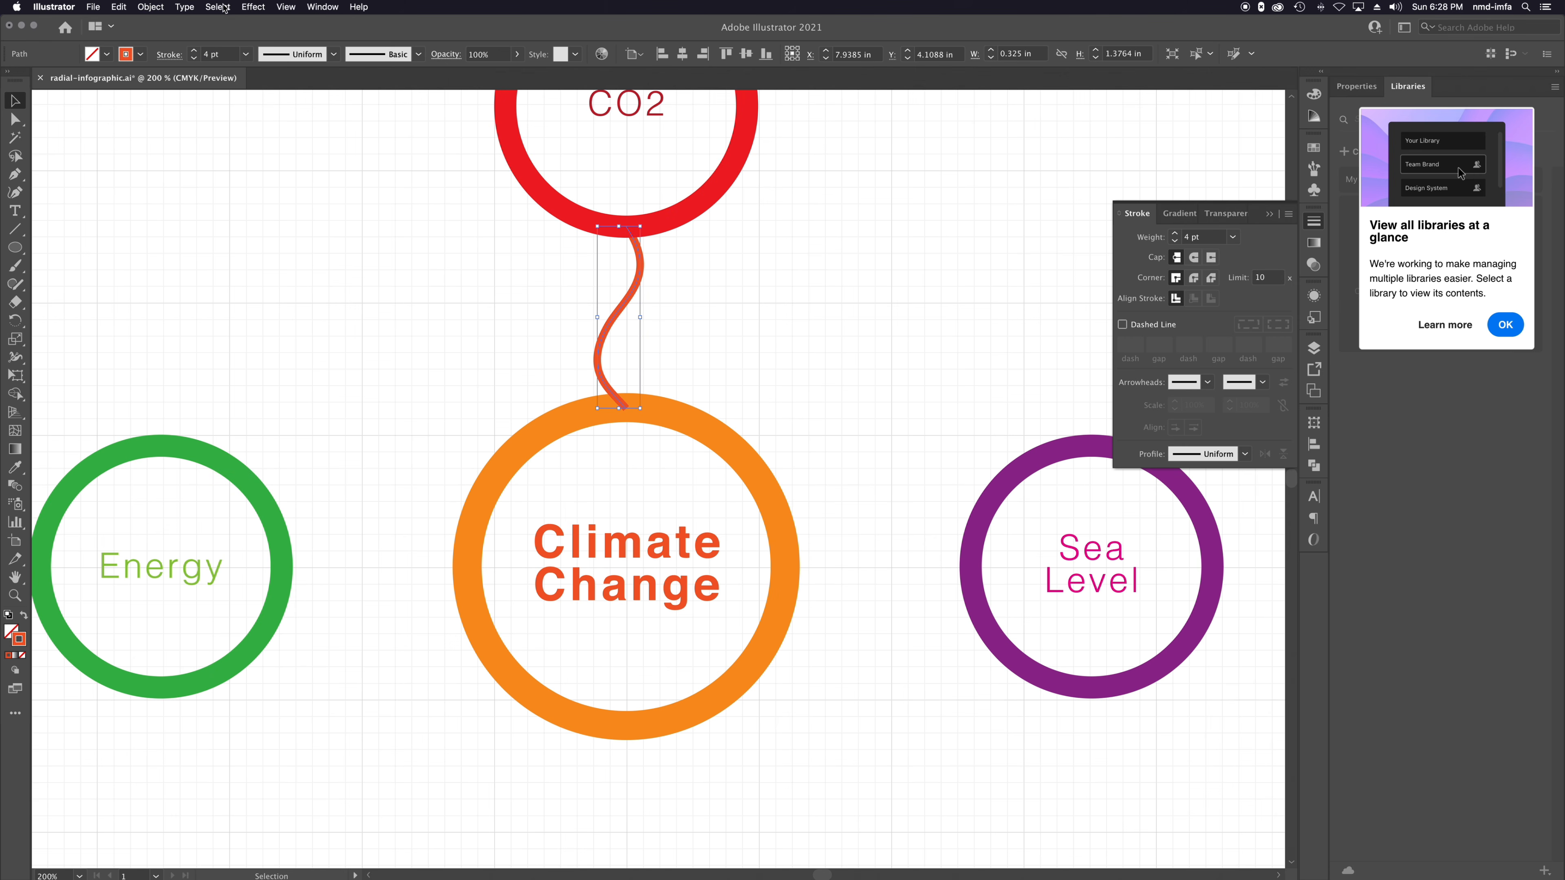
pyautogui.press('super+bracketleft')
pyautogui.click(779, 278)
pyautogui.press('super+minus')
pyautogui.press('super+minus')
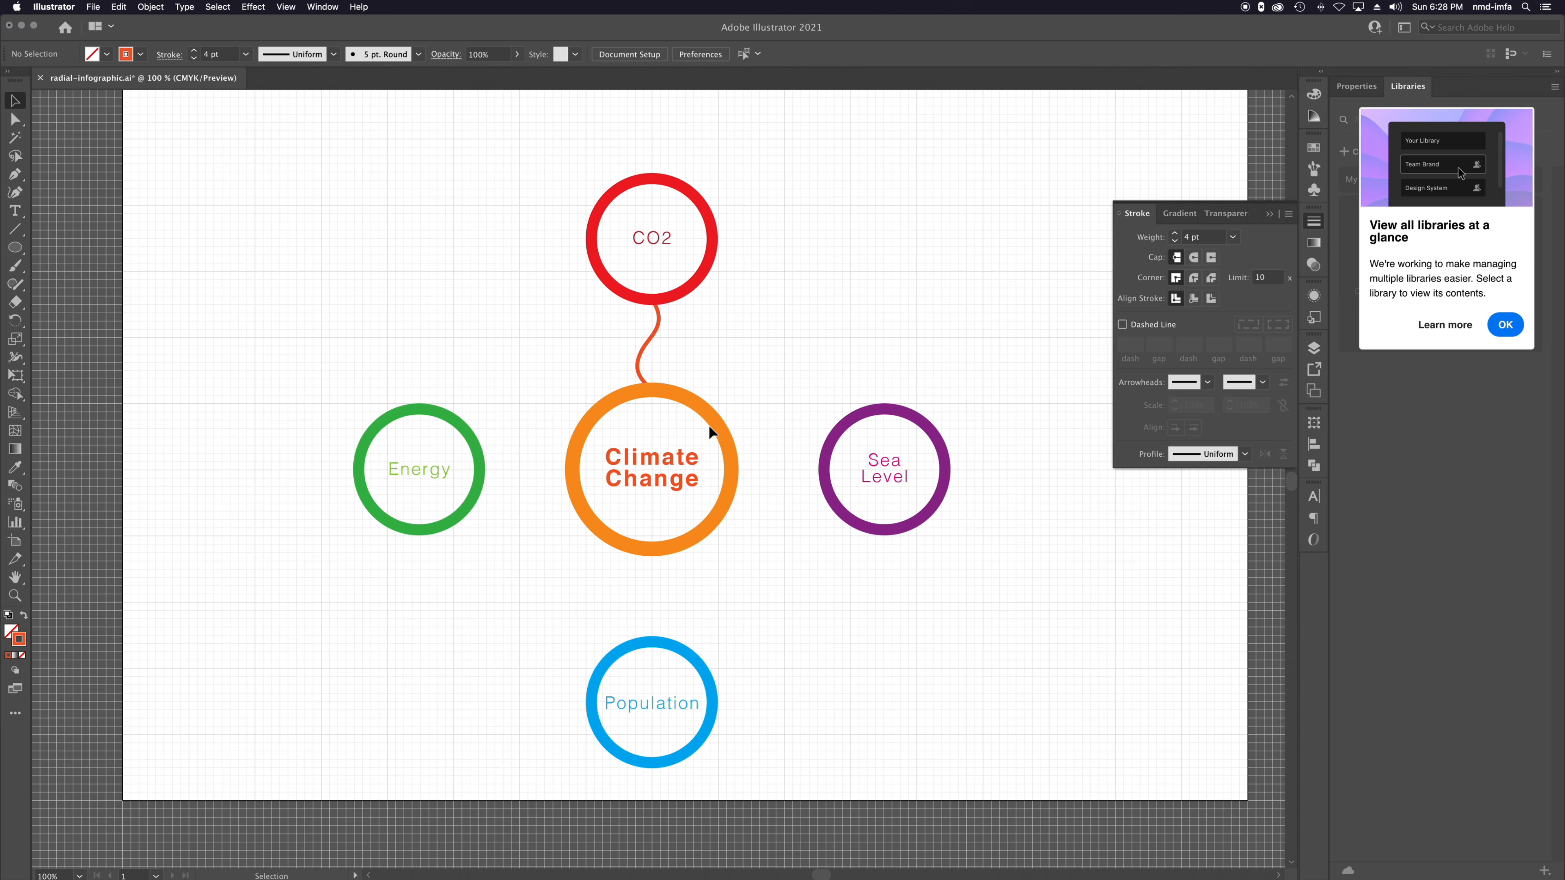
# Rename Layer 1 as Center Node and Layer 2 as CO2.
pyautogui.click(1315, 348)
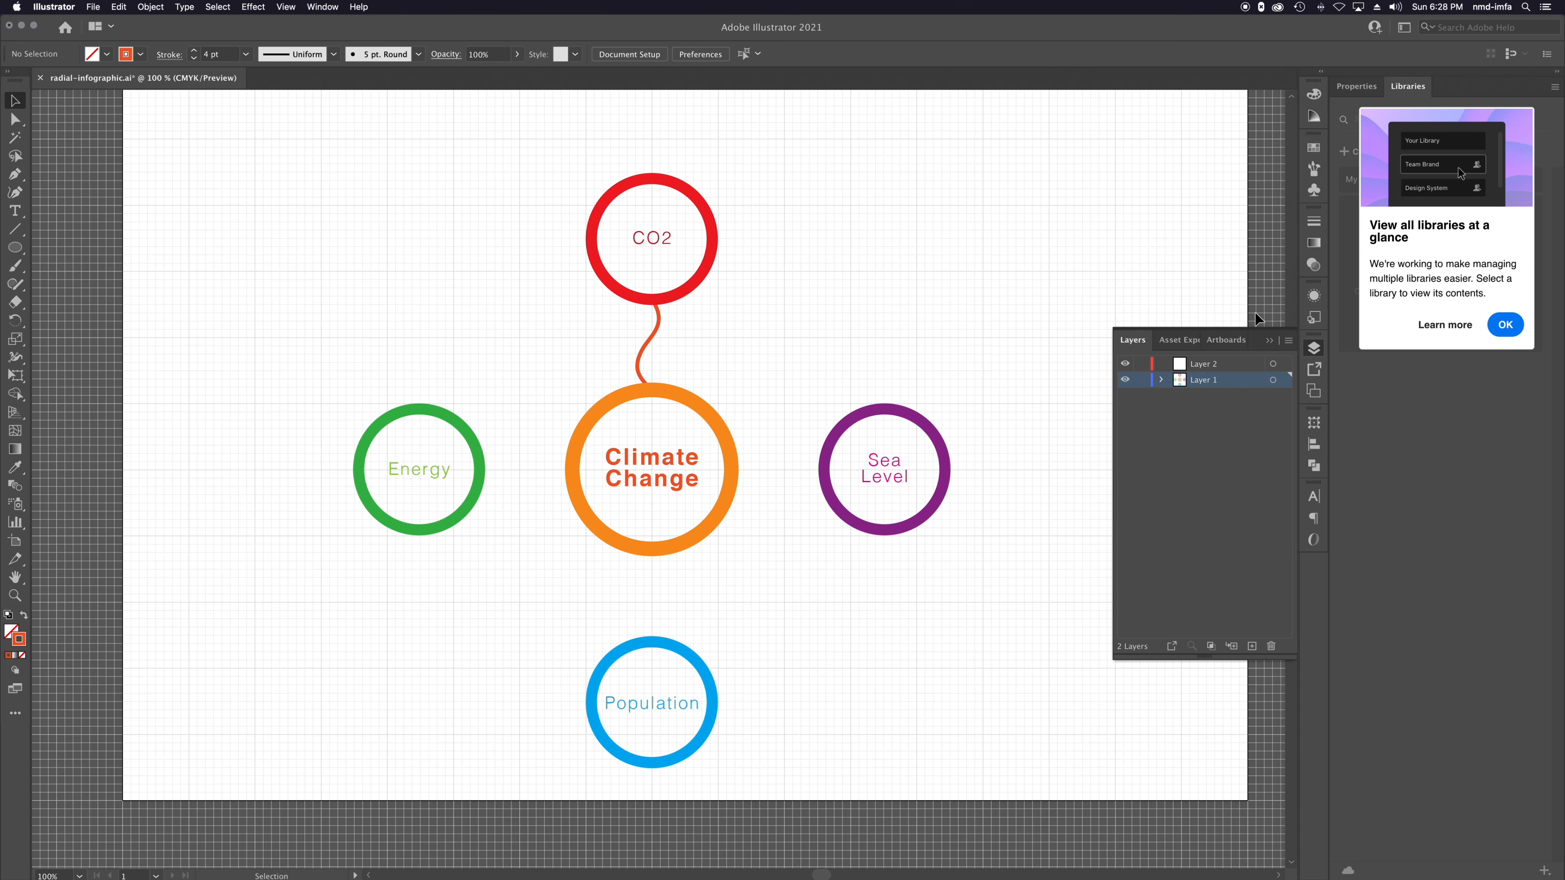
pyautogui.doubleClick(1203, 380)
pyautogui.write('s')
pyautogui.write('enter Node')
pyautogui.press('Return')
pyautogui.click(1205, 365)
pyautogui.doubleClick(1205, 367)
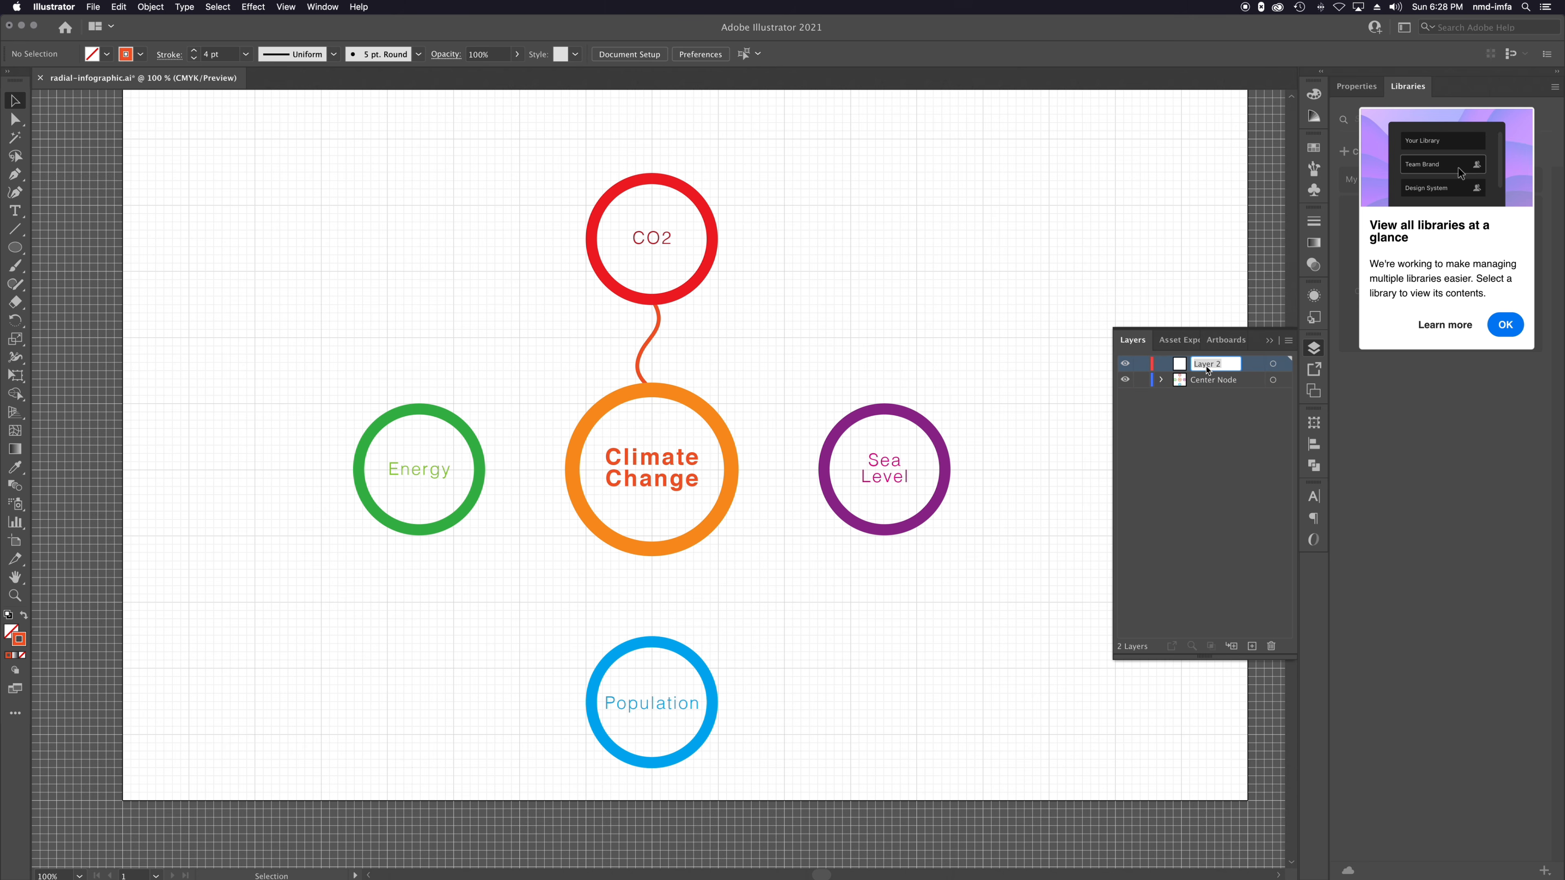
pyautogui.write('CO2')
pyautogui.press('Return')
# Add a layer beneath Center Node and name it Wire Connector.
pyautogui.click(1203, 387)
pyautogui.click(1251, 646)
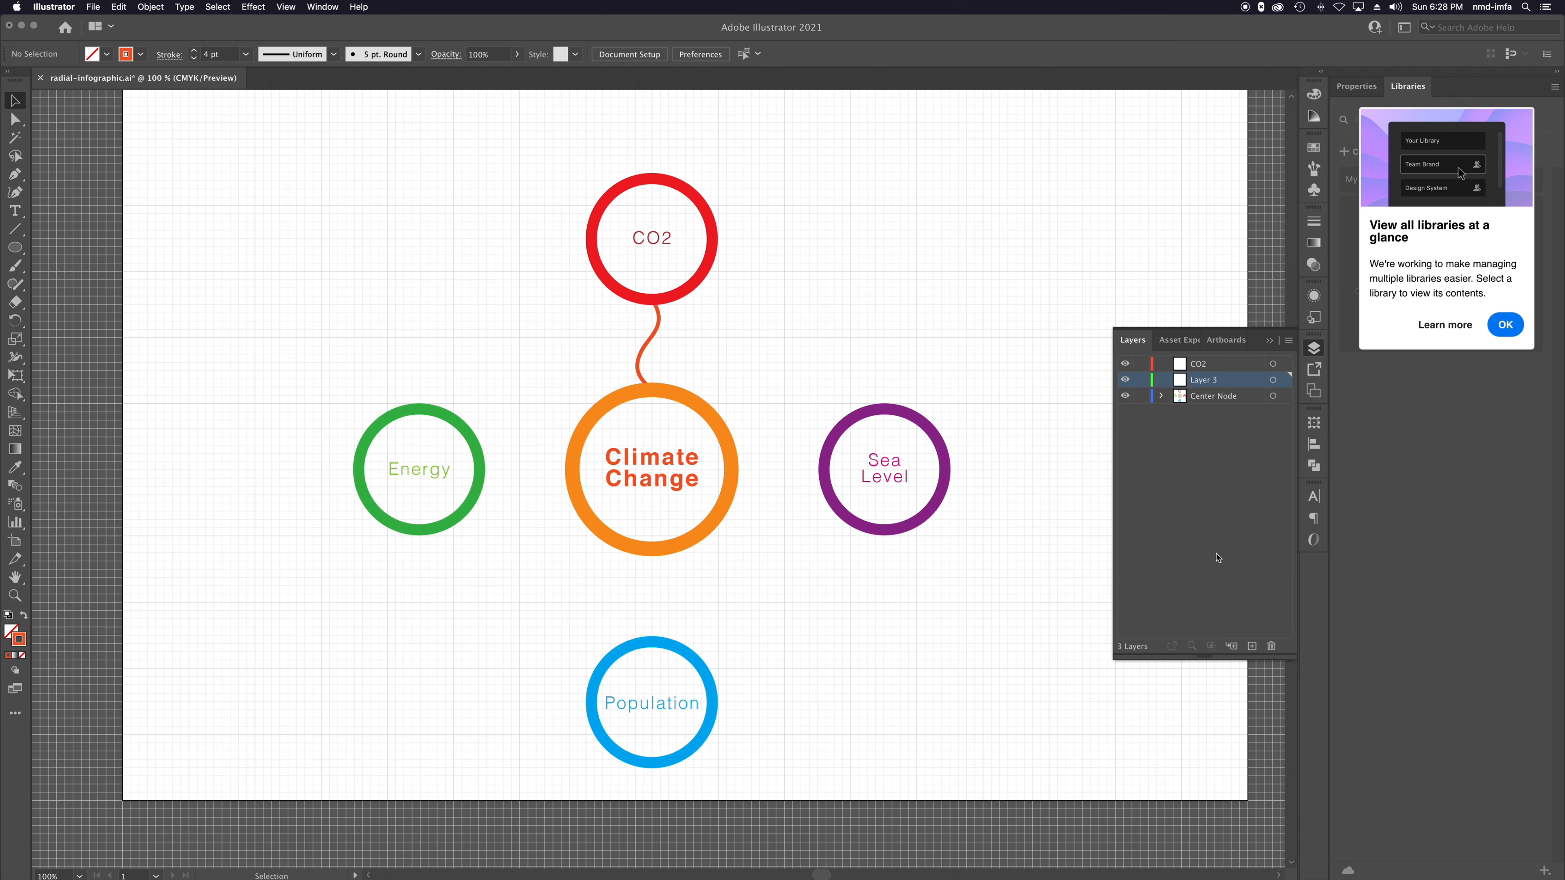
pyautogui.moveTo(1211, 380); pyautogui.dragTo(1211, 413)
pyautogui.doubleClick(1205, 398)
pyautogui.write('Wire')
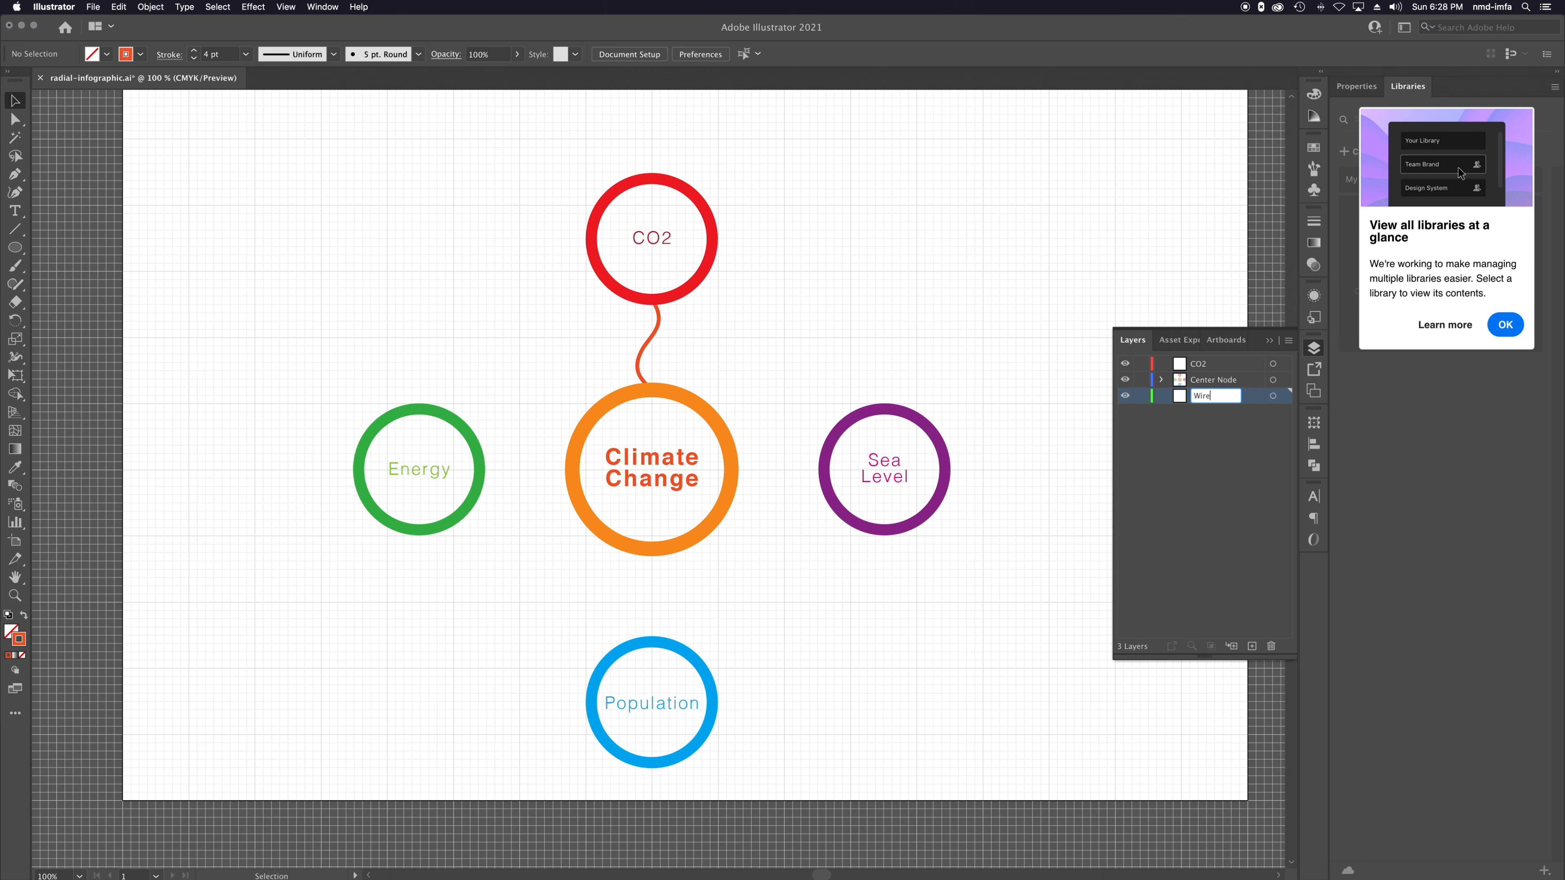
pyautogui.write(' Connector')
pyautogui.press('Return')
# Move the curved connector onto the Wire Connector layer, keeping its position on the artboard.
pyautogui.click(652, 332)
pyautogui.press('a')
pyautogui.press('Delete')
pyautogui.press('v')
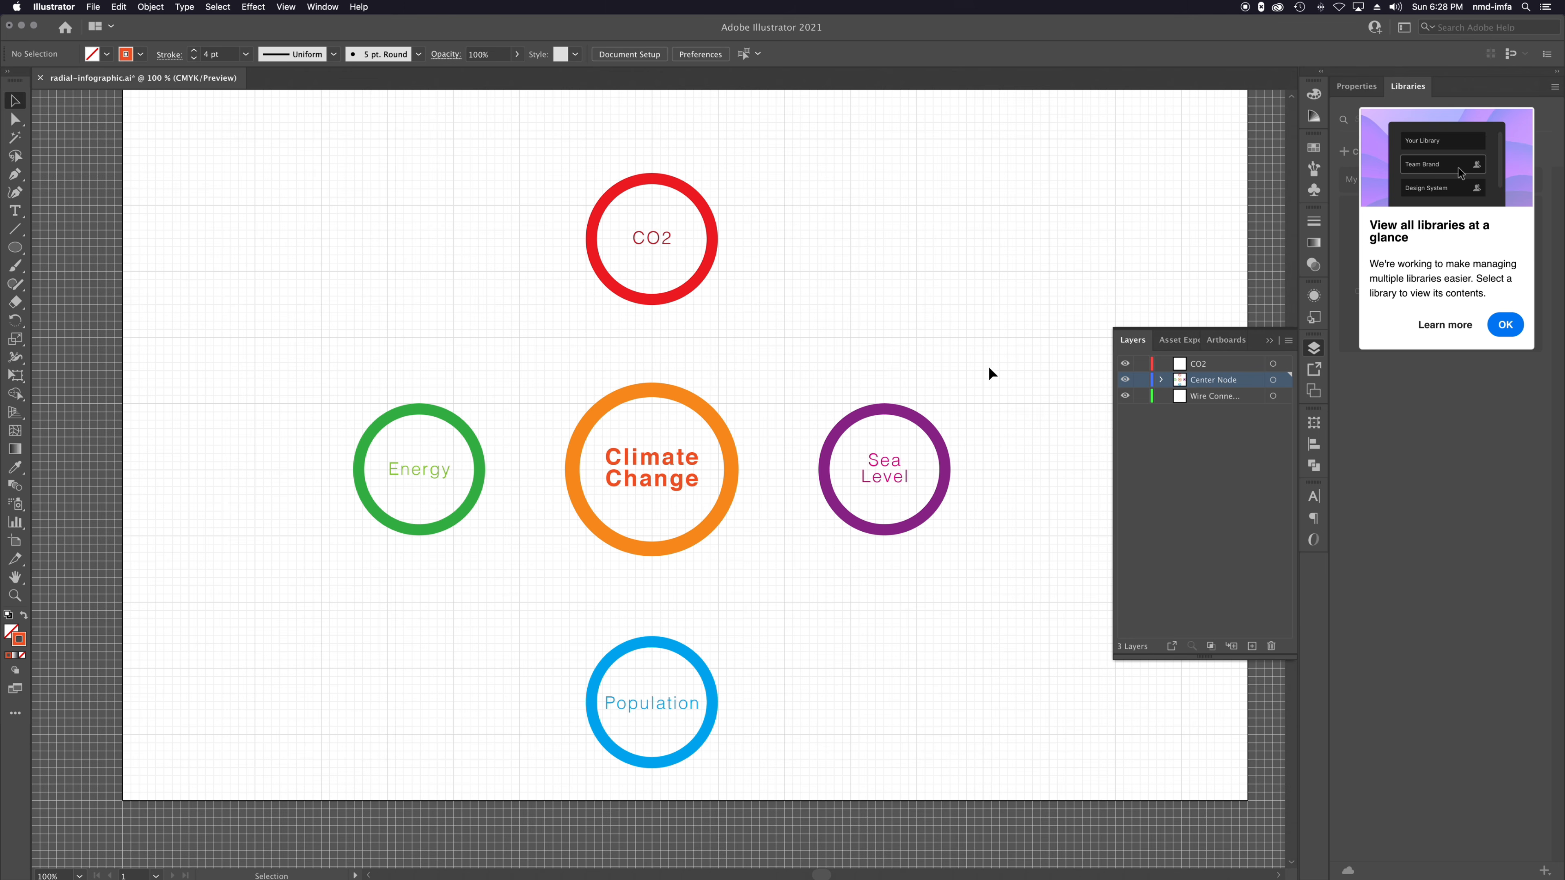
pyautogui.click(1211, 398)
pyautogui.press('super+shift+v')
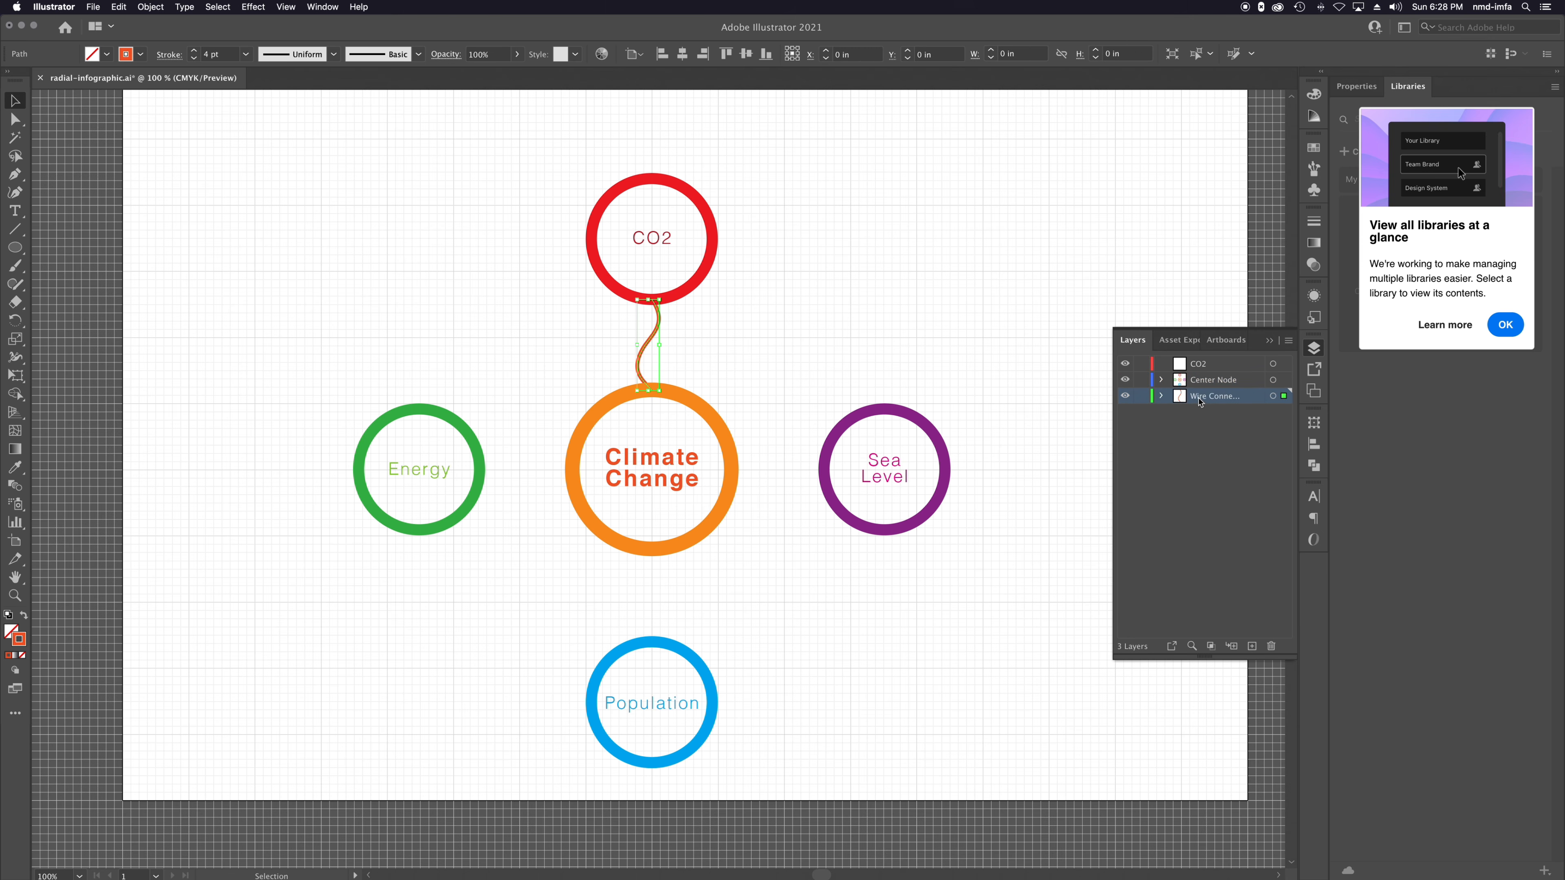
pyautogui.click(880, 312)
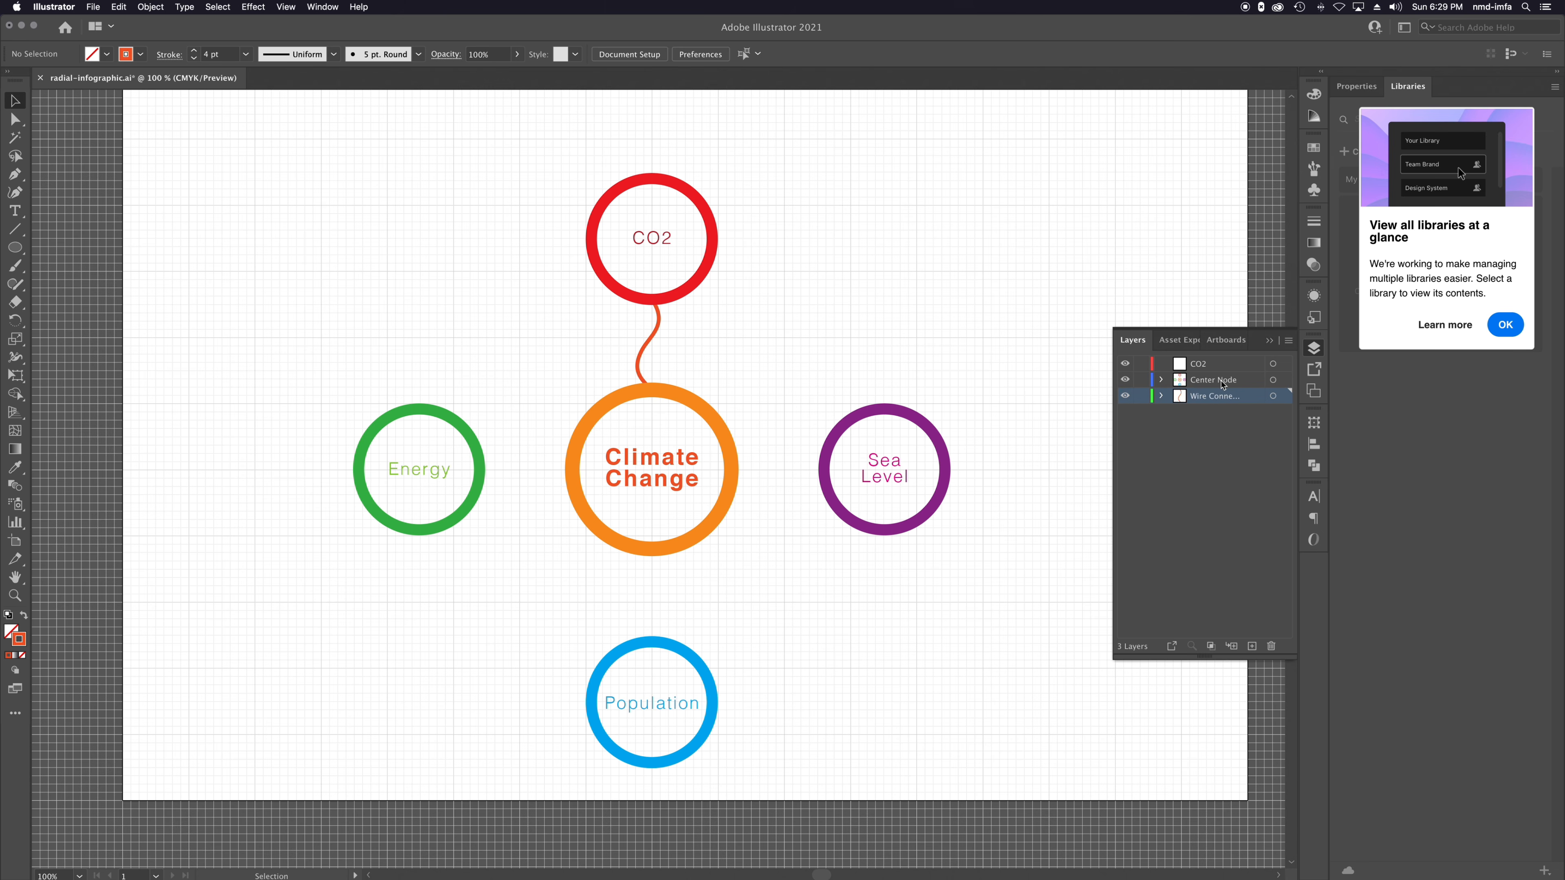
# Move the red CO2 ring and its title onto the CO2 layer in the same position.
pyautogui.click(689, 295)
pyautogui.press('Delete')
pyautogui.click(1199, 364)
pyautogui.press('super+z')
pyautogui.click(996, 357)
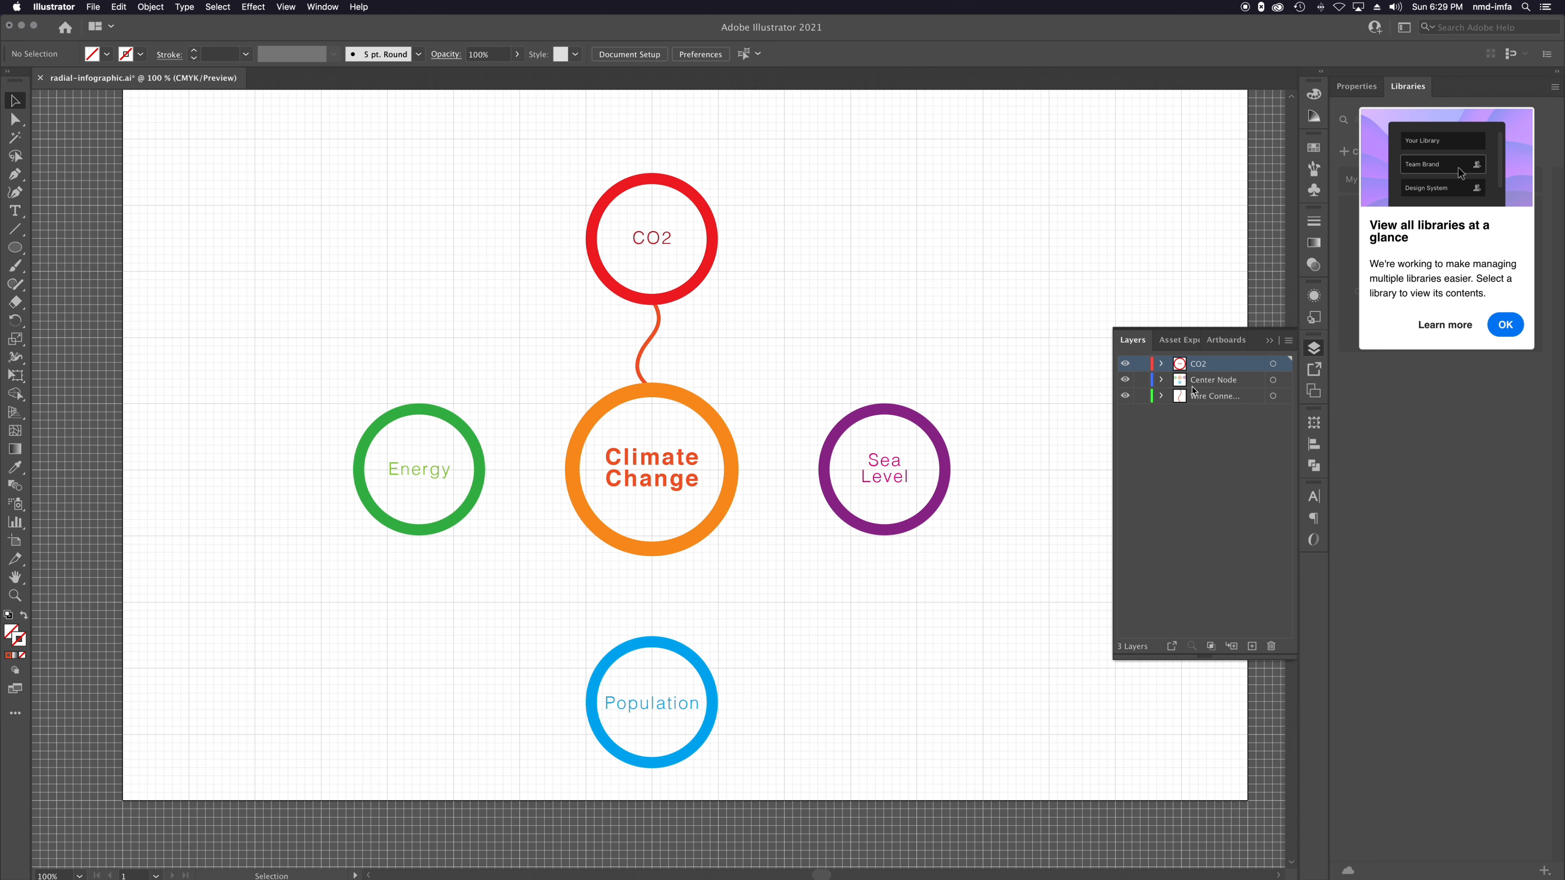
# Add three new layers directly above the Center Node layer for the remaining topic rings.
pyautogui.click(1206, 381)
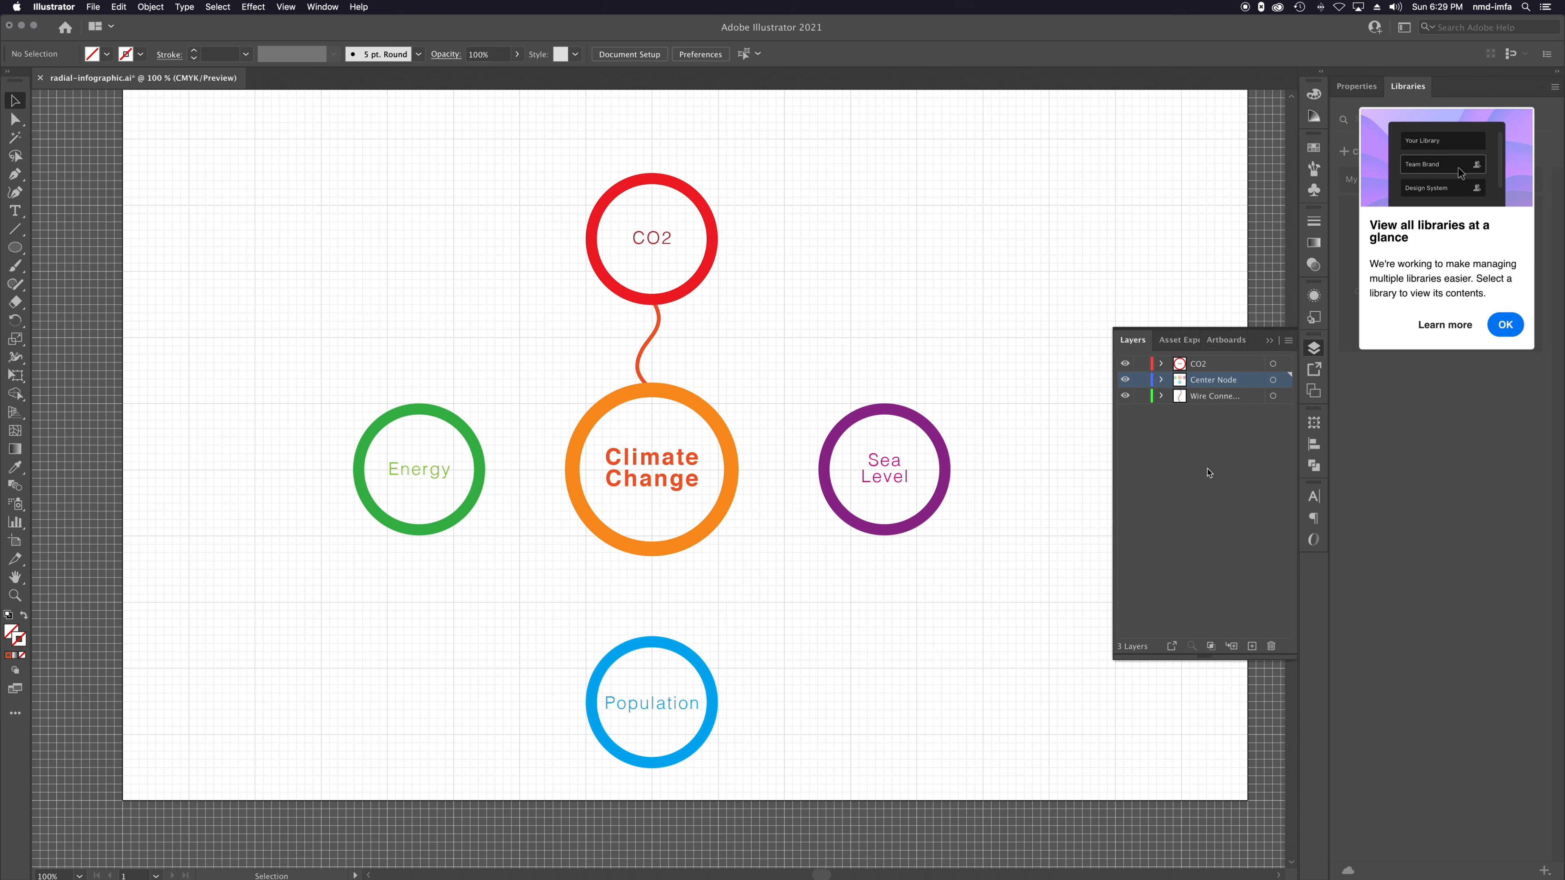
pyautogui.click(1253, 647)
pyautogui.click(1253, 647)
pyautogui.click(1253, 647)
# Move the Sea Level ring in place onto Layer 4 and the Population ring in place onto Layer 5.
pyautogui.click(944, 473)
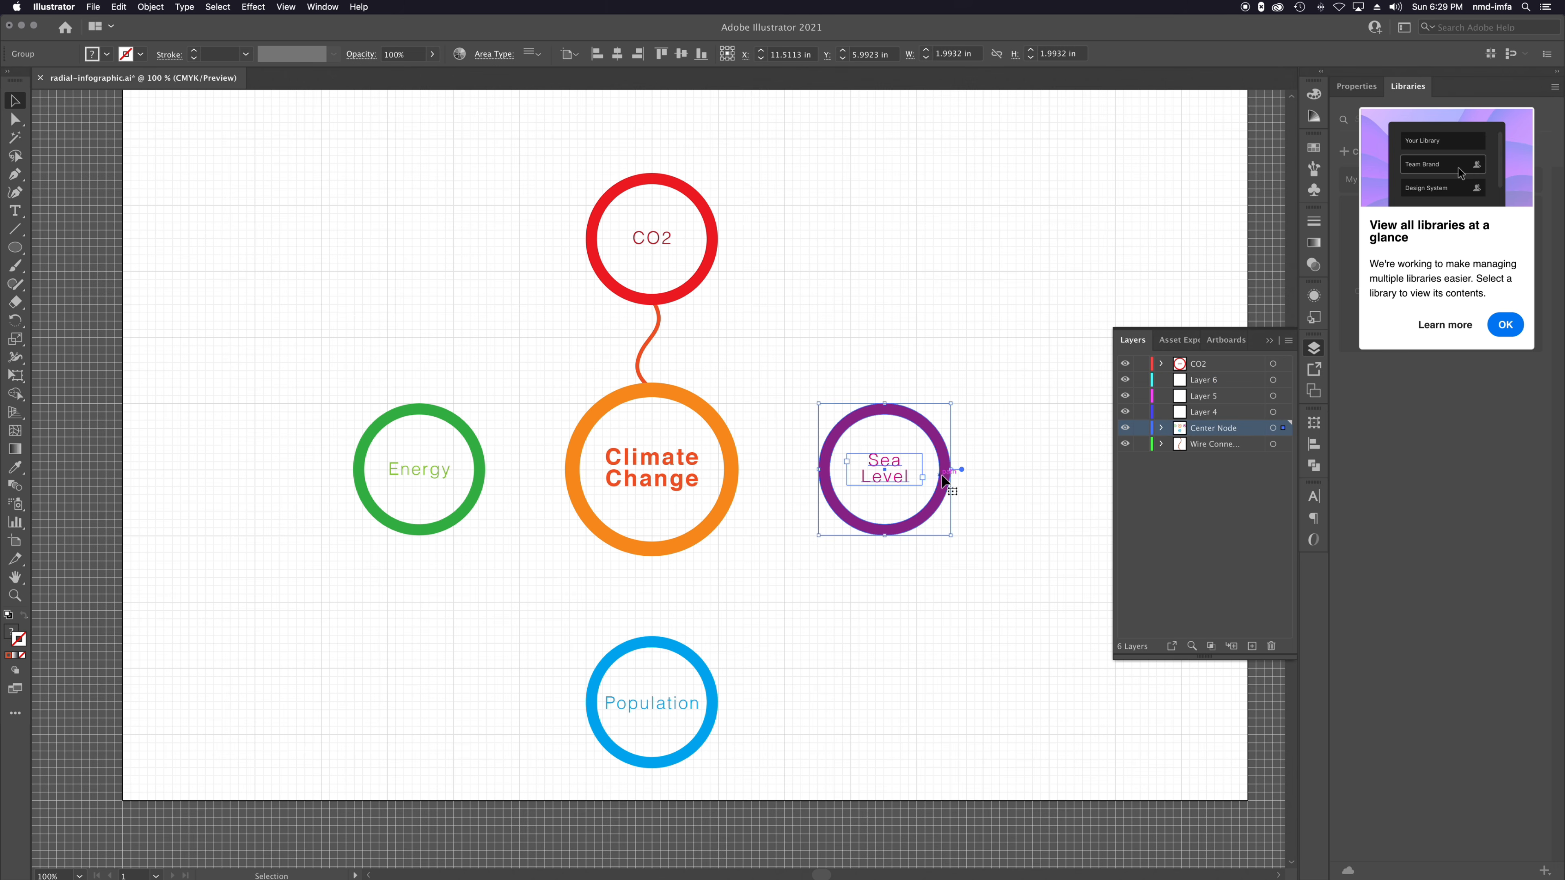
pyautogui.press('super+x')
pyautogui.click(1193, 414)
pyautogui.press('super+f')
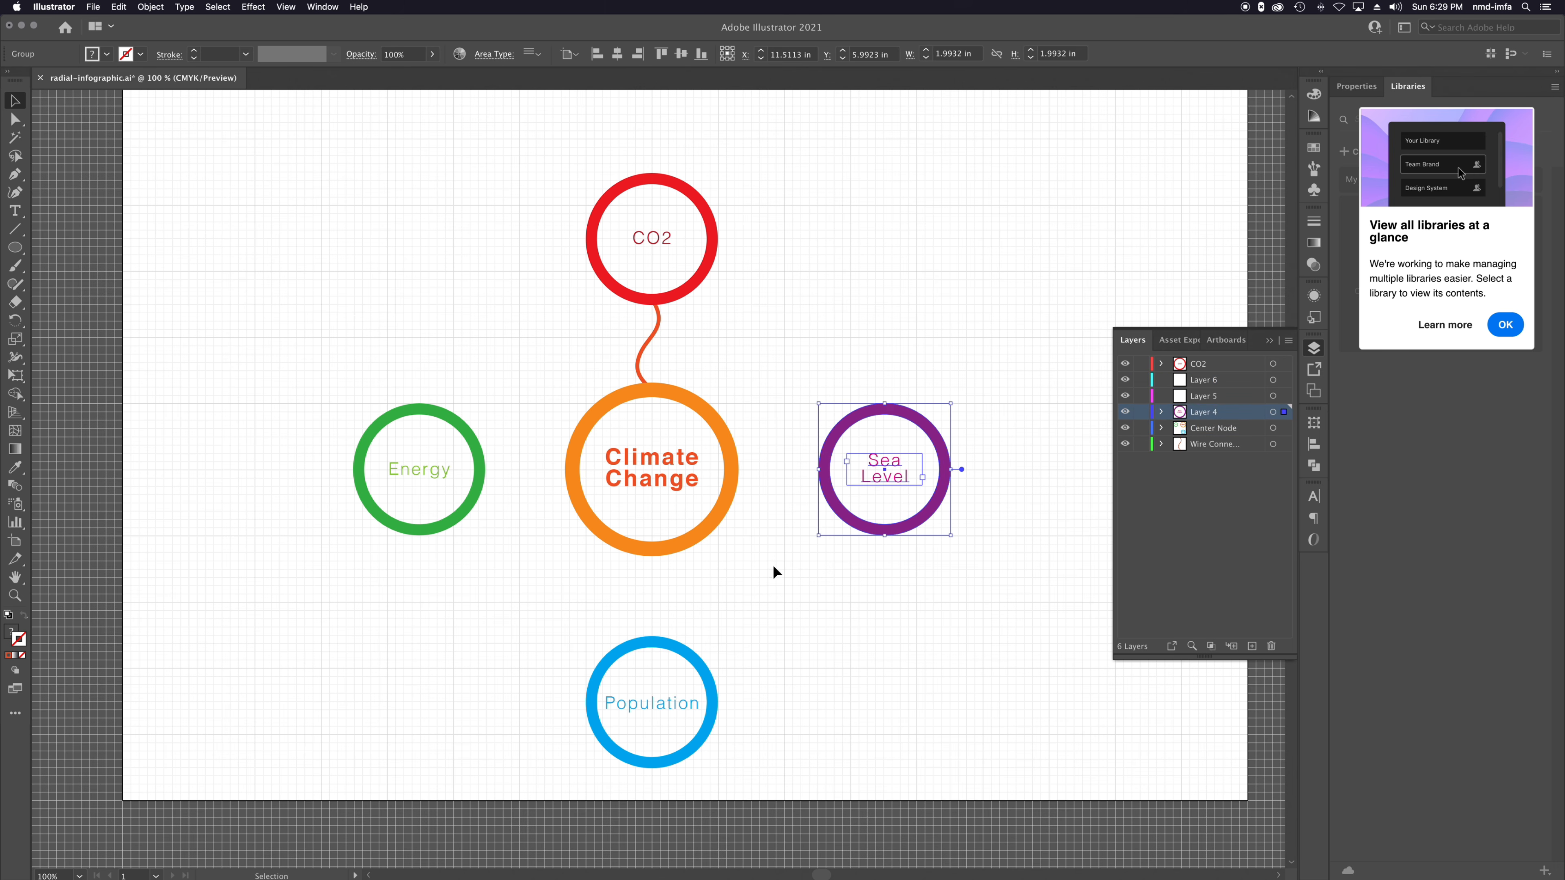
pyautogui.click(713, 679)
pyautogui.press('super+x')
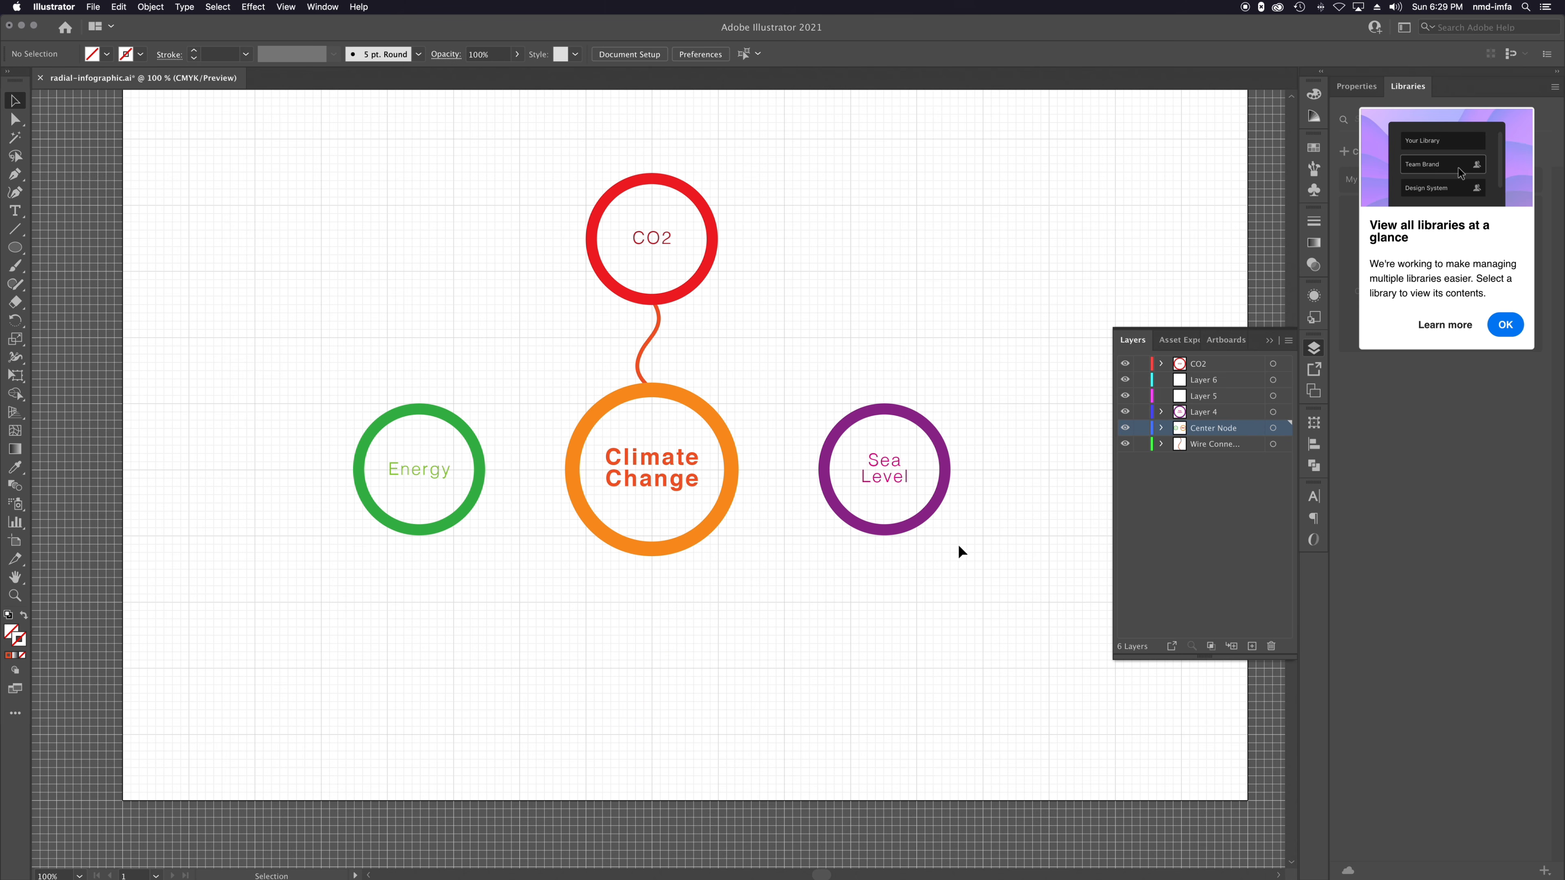
pyautogui.click(1211, 398)
pyautogui.press('super+f')
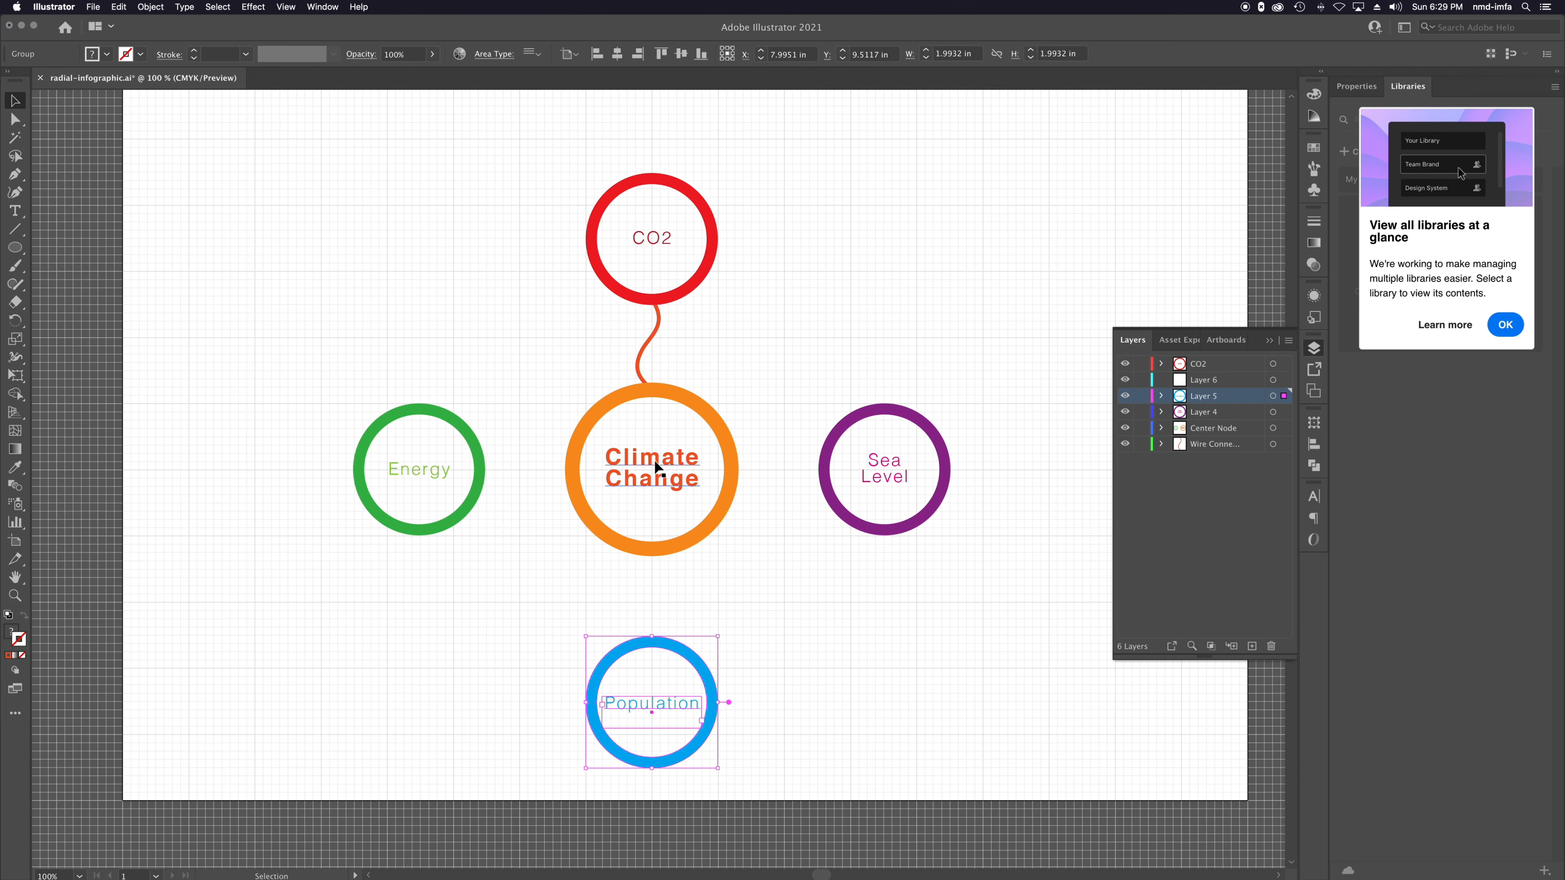
# Move the green Energy ring and its title in place onto Layer 6.
pyautogui.click(466, 507)
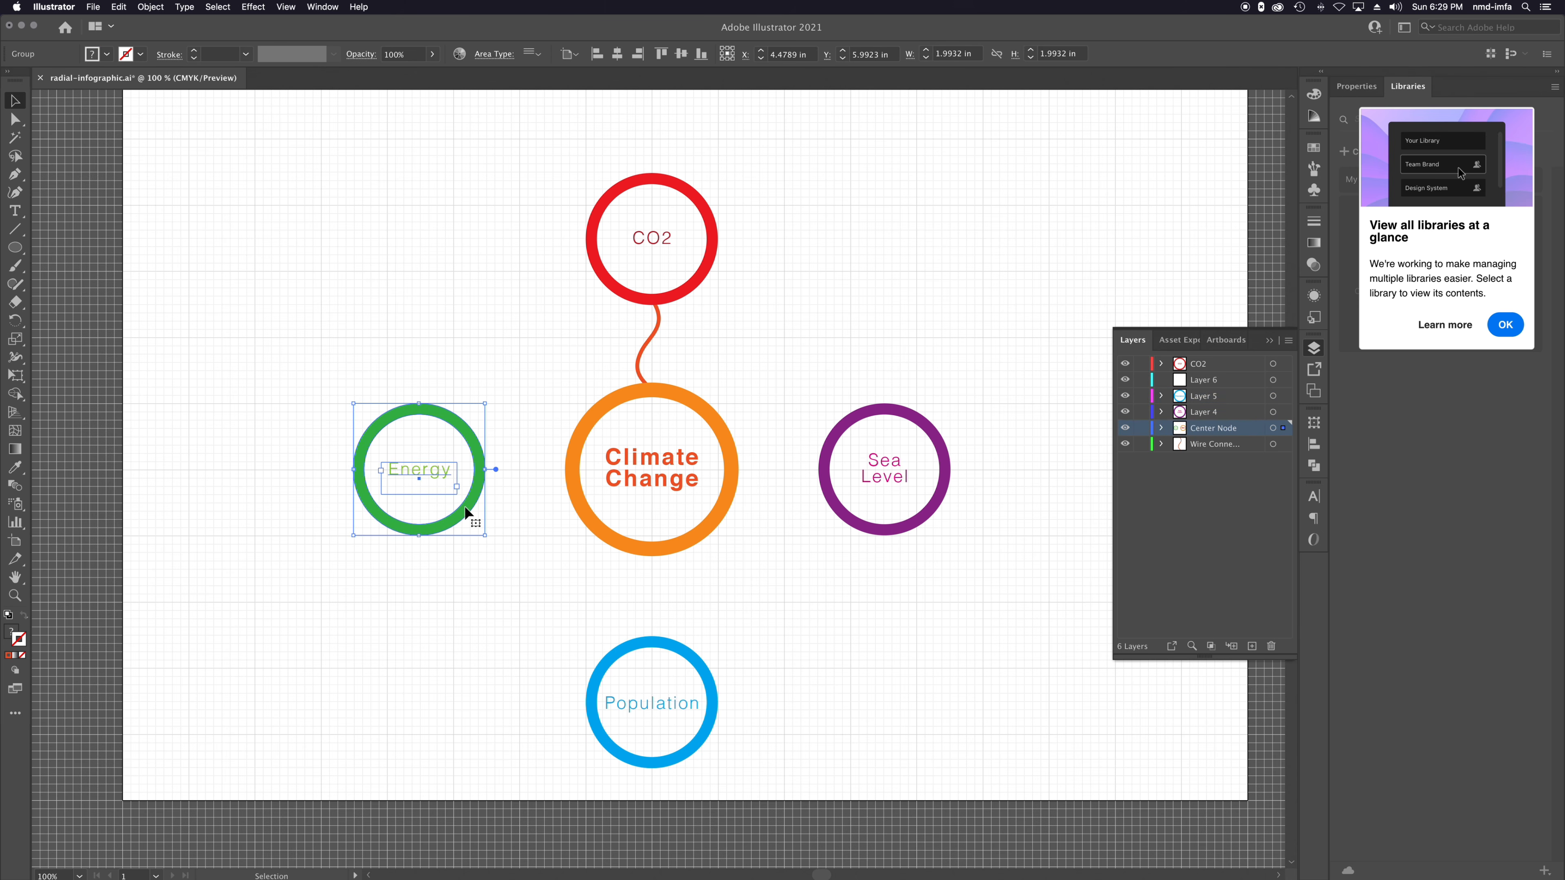
pyautogui.press('super+x')
pyautogui.click(1234, 387)
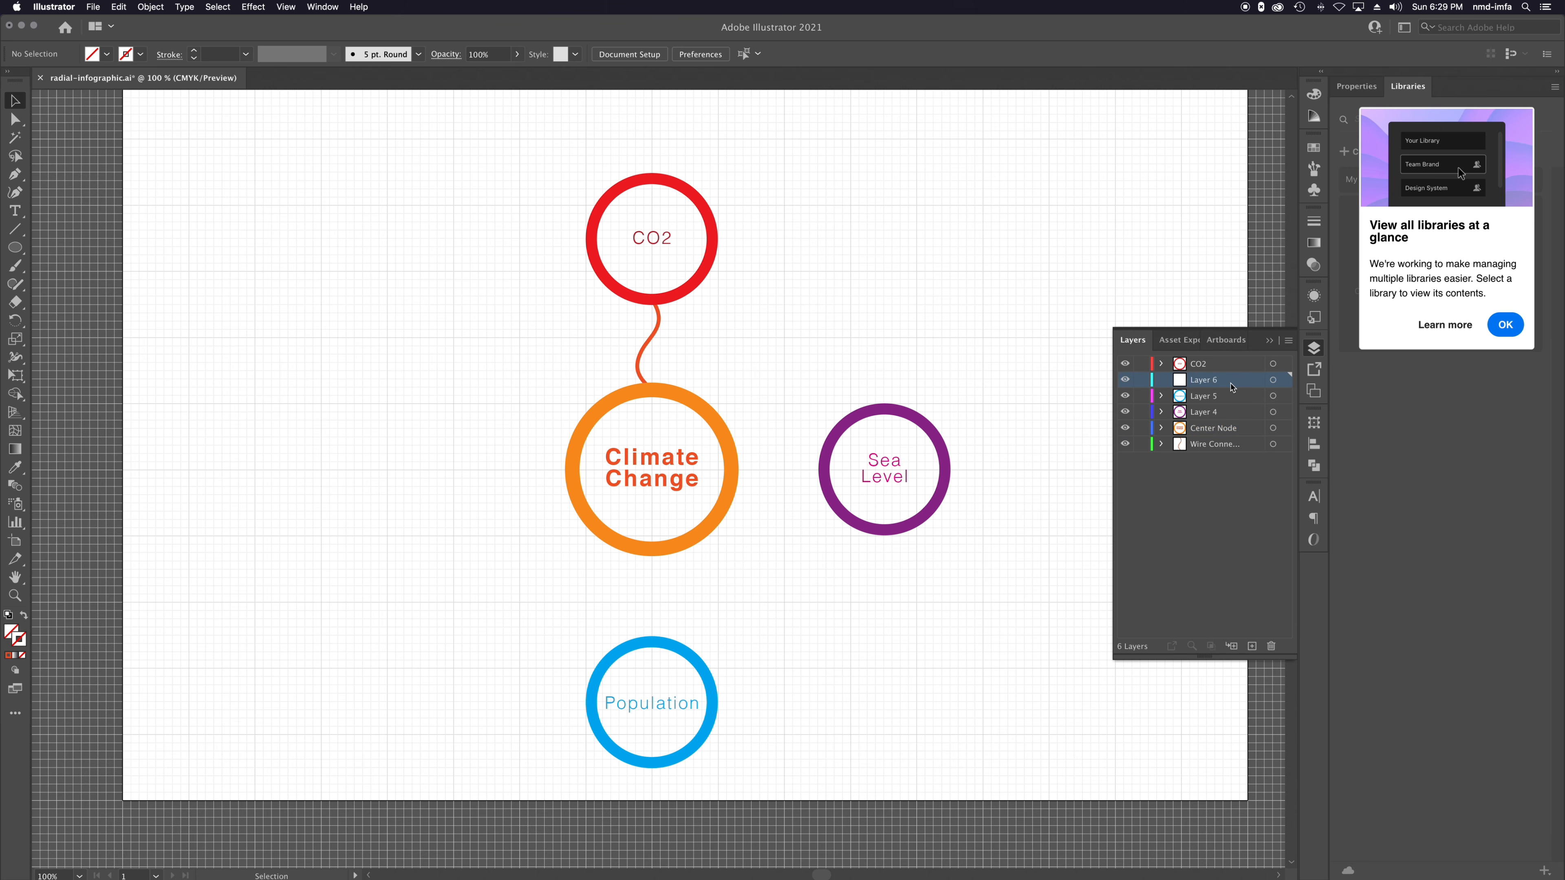
pyautogui.press('super+f')
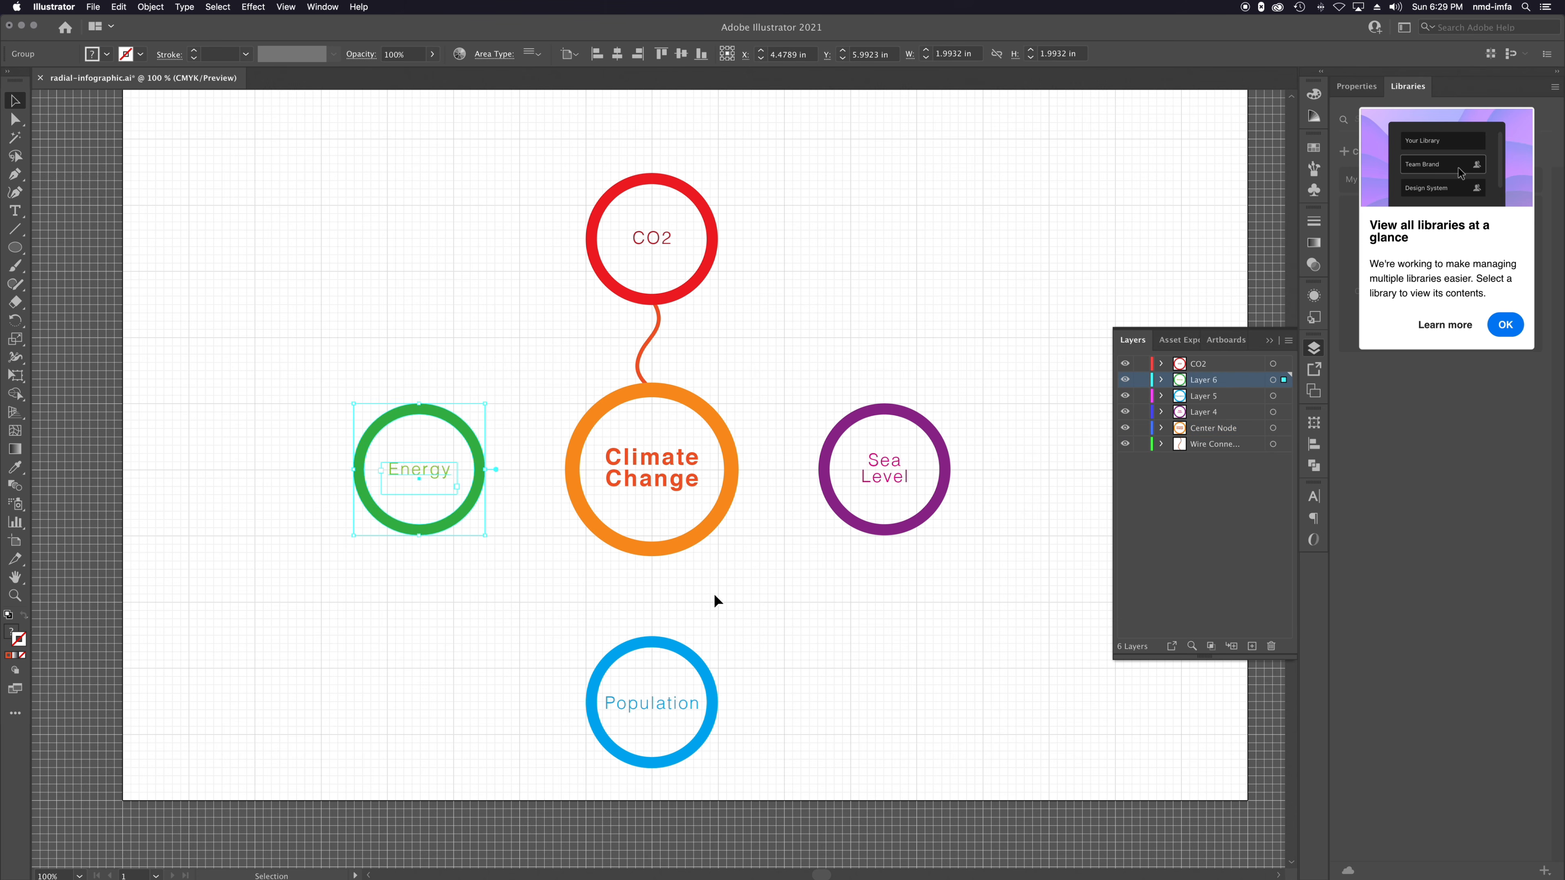
# Rename Layer 4 as Sea Level and Layer 5 as Population.
pyautogui.doubleClick(1207, 412)
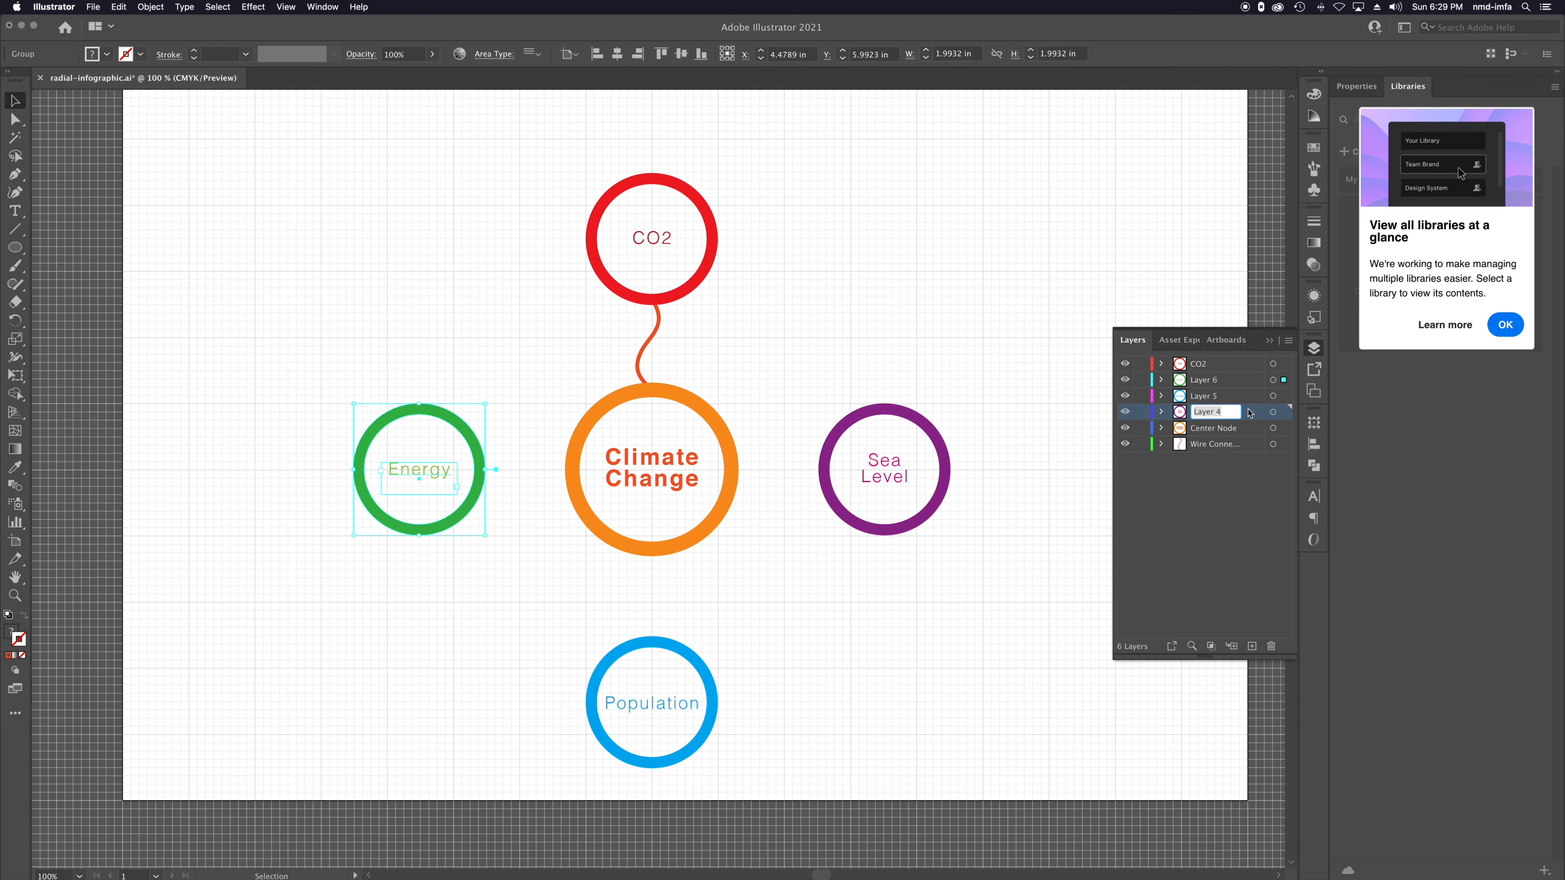
pyautogui.write('Sea Level')
pyautogui.press('Return')
pyautogui.doubleClick(1207, 397)
pyautogui.write('P')
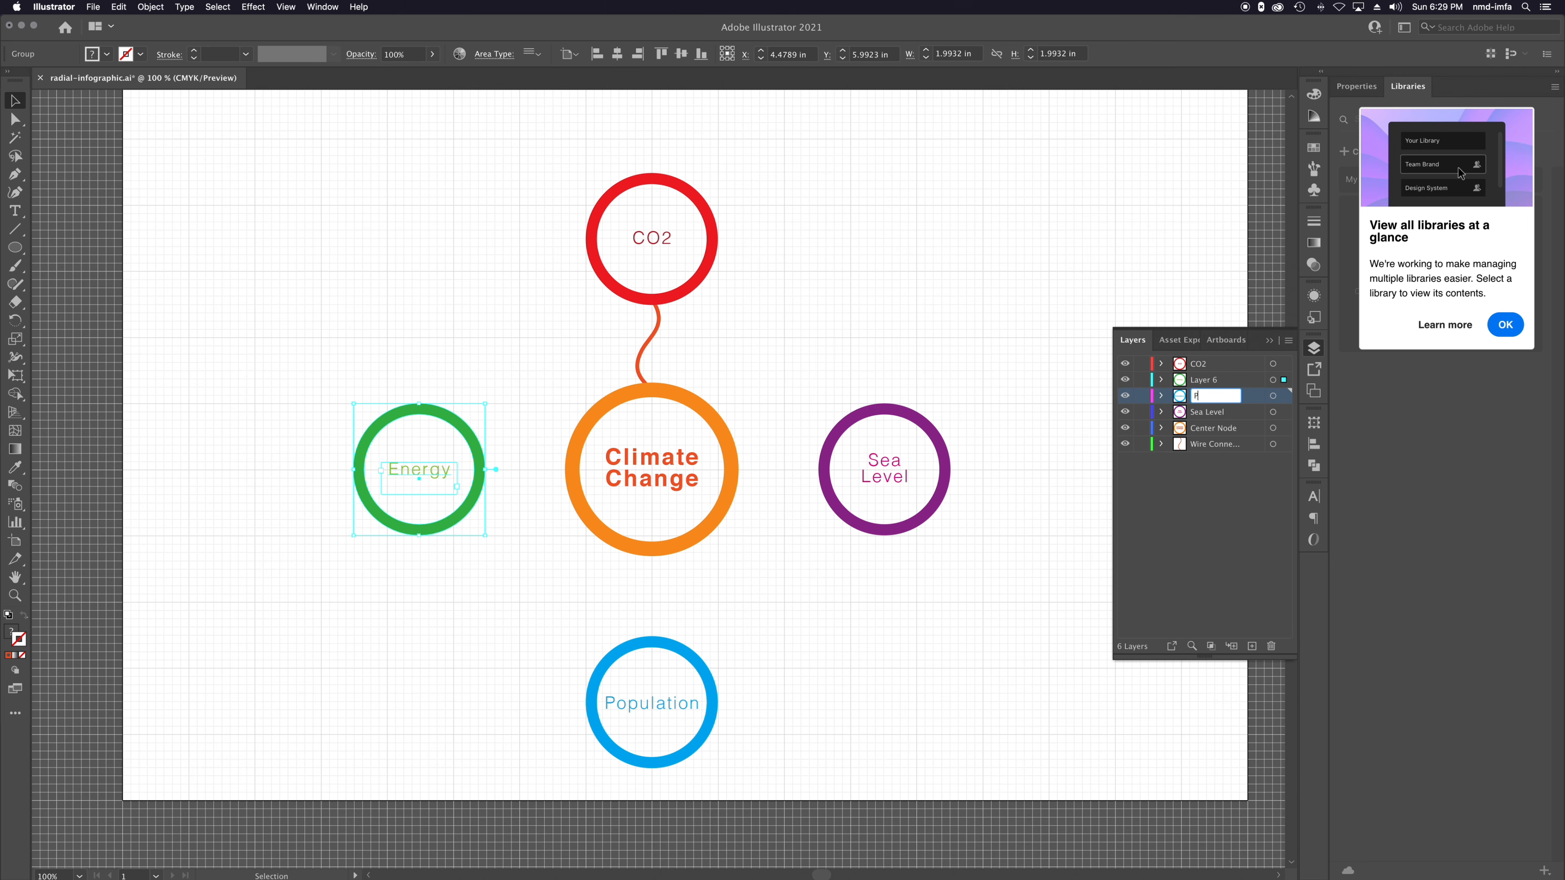
pyautogui.write('opulation')
pyautogui.press('Return')
# Rename Layer 6 as Energy and save the document.
pyautogui.doubleClick(1195, 382)
pyautogui.write('Ener')
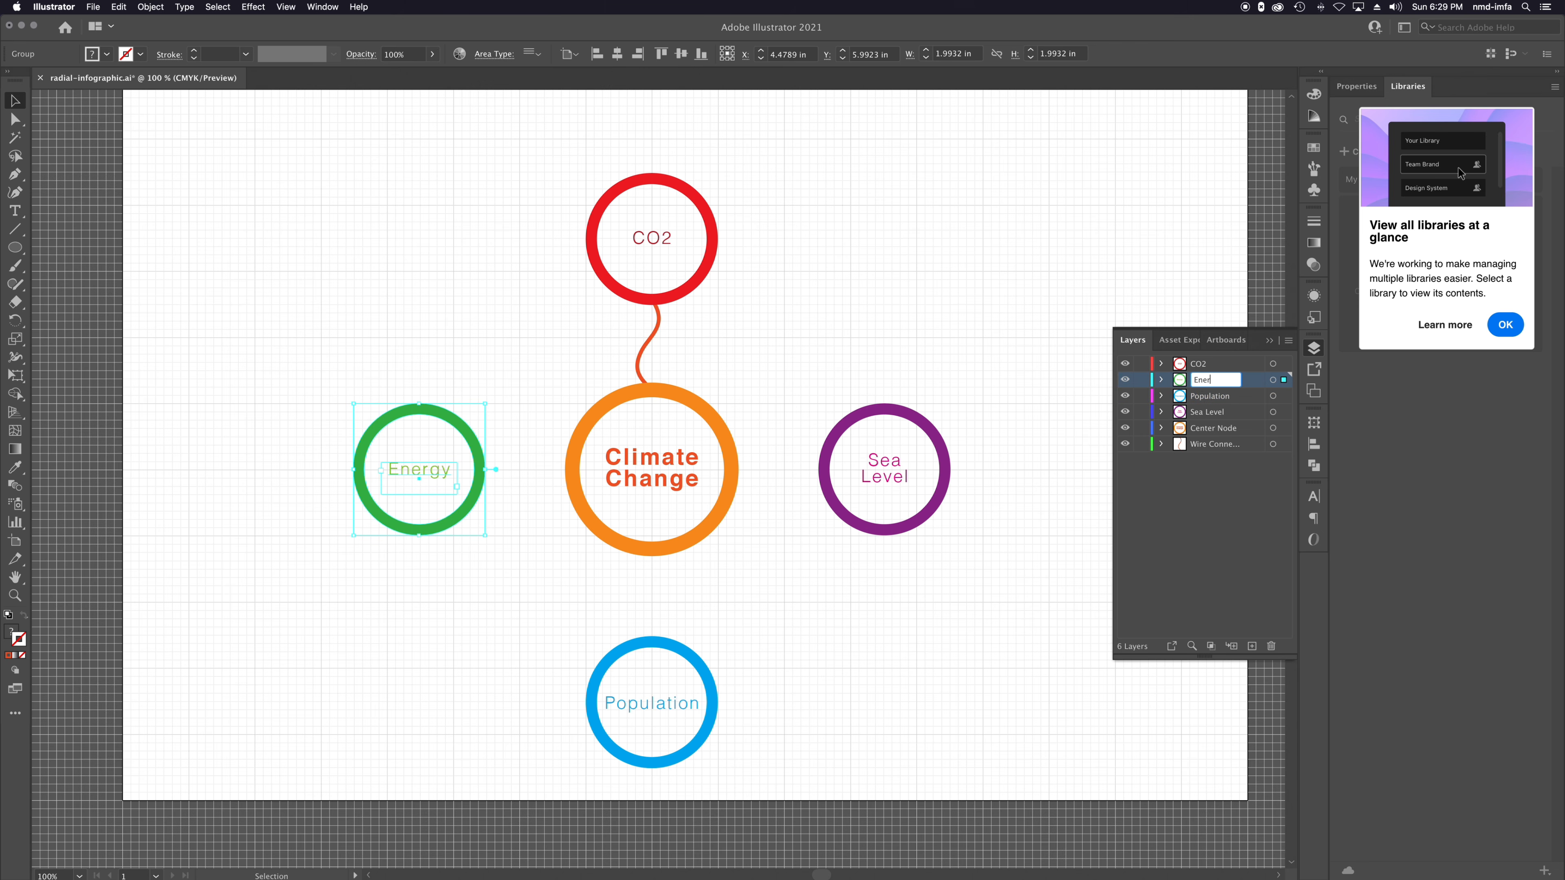
pyautogui.write('gy')
pyautogui.press('Return')
pyautogui.press('super+s')
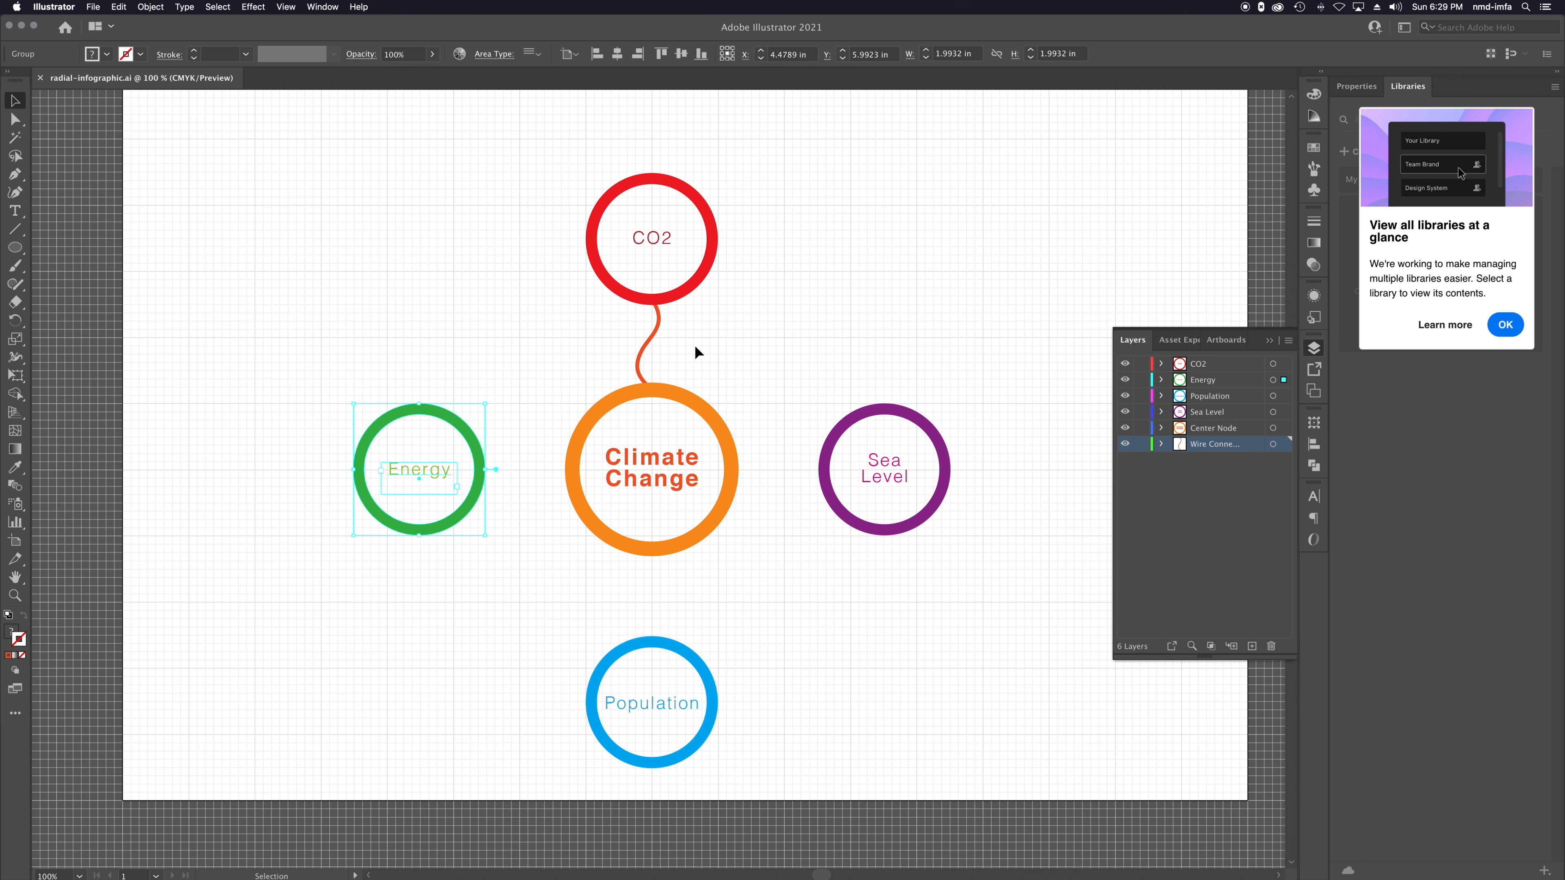
# Duplicate the connector straight down to link the orange and Population rings, and give the copy a blue stroke.
pyautogui.click(657, 334)
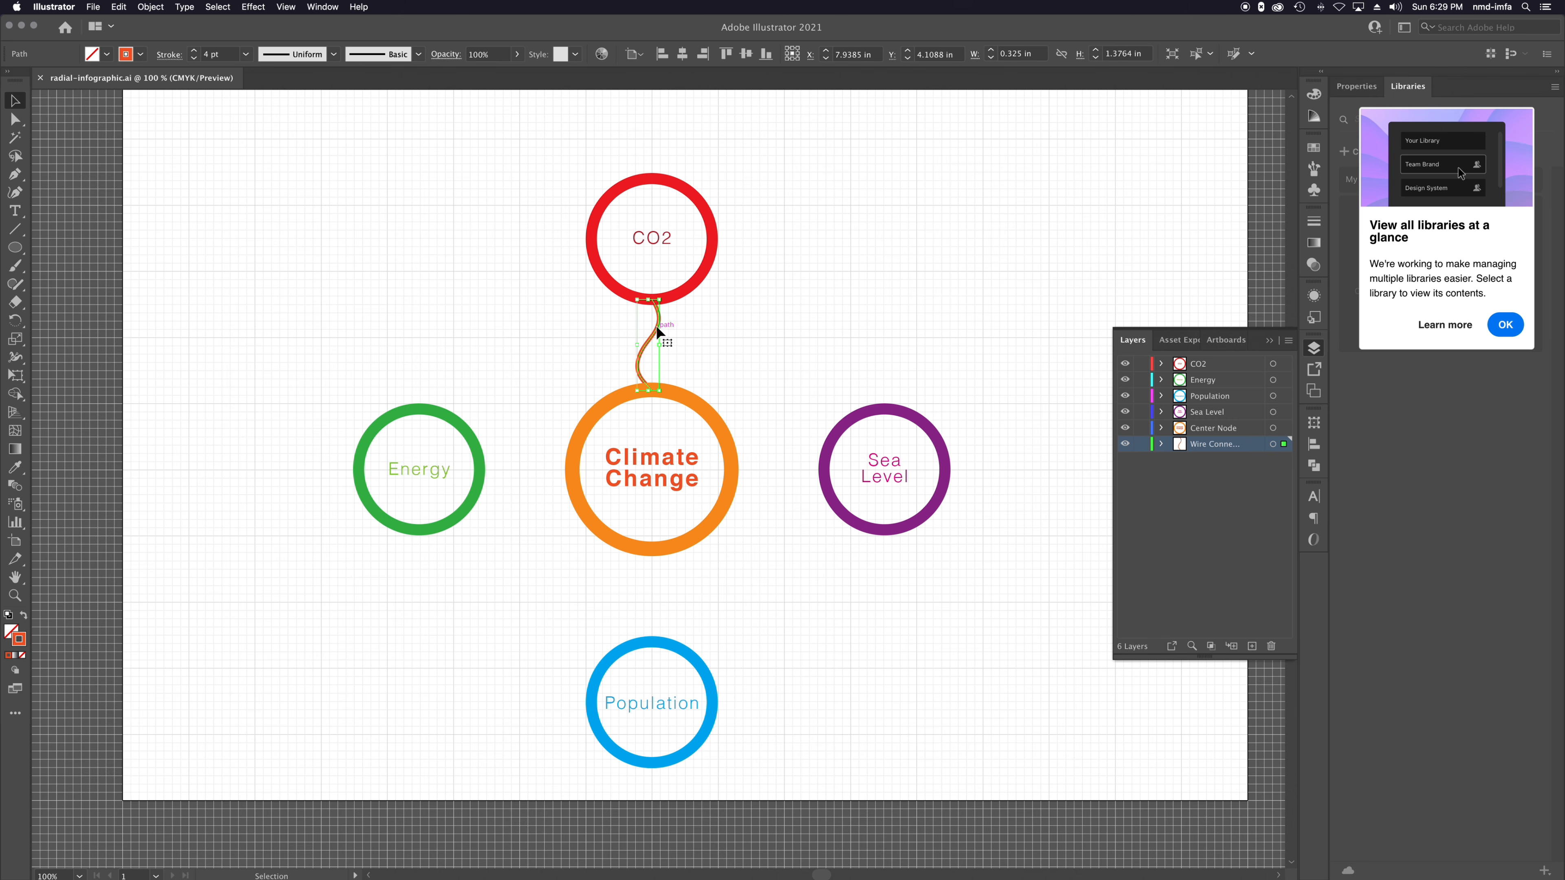
pyautogui.moveTo(649, 338); pyautogui.dragTo(654, 591)
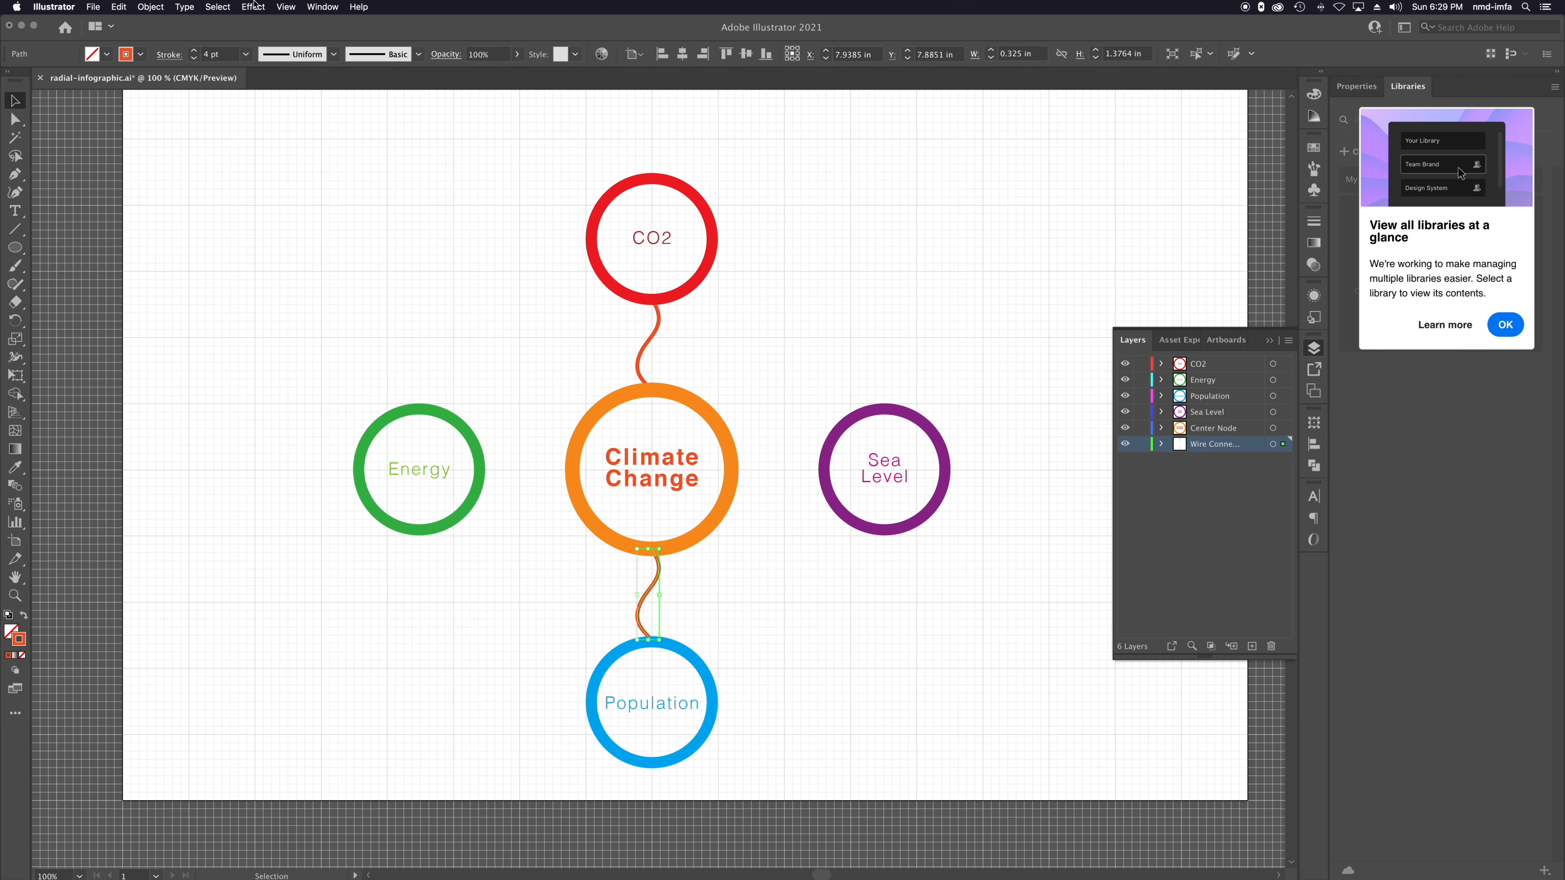
pyautogui.click(141, 55)
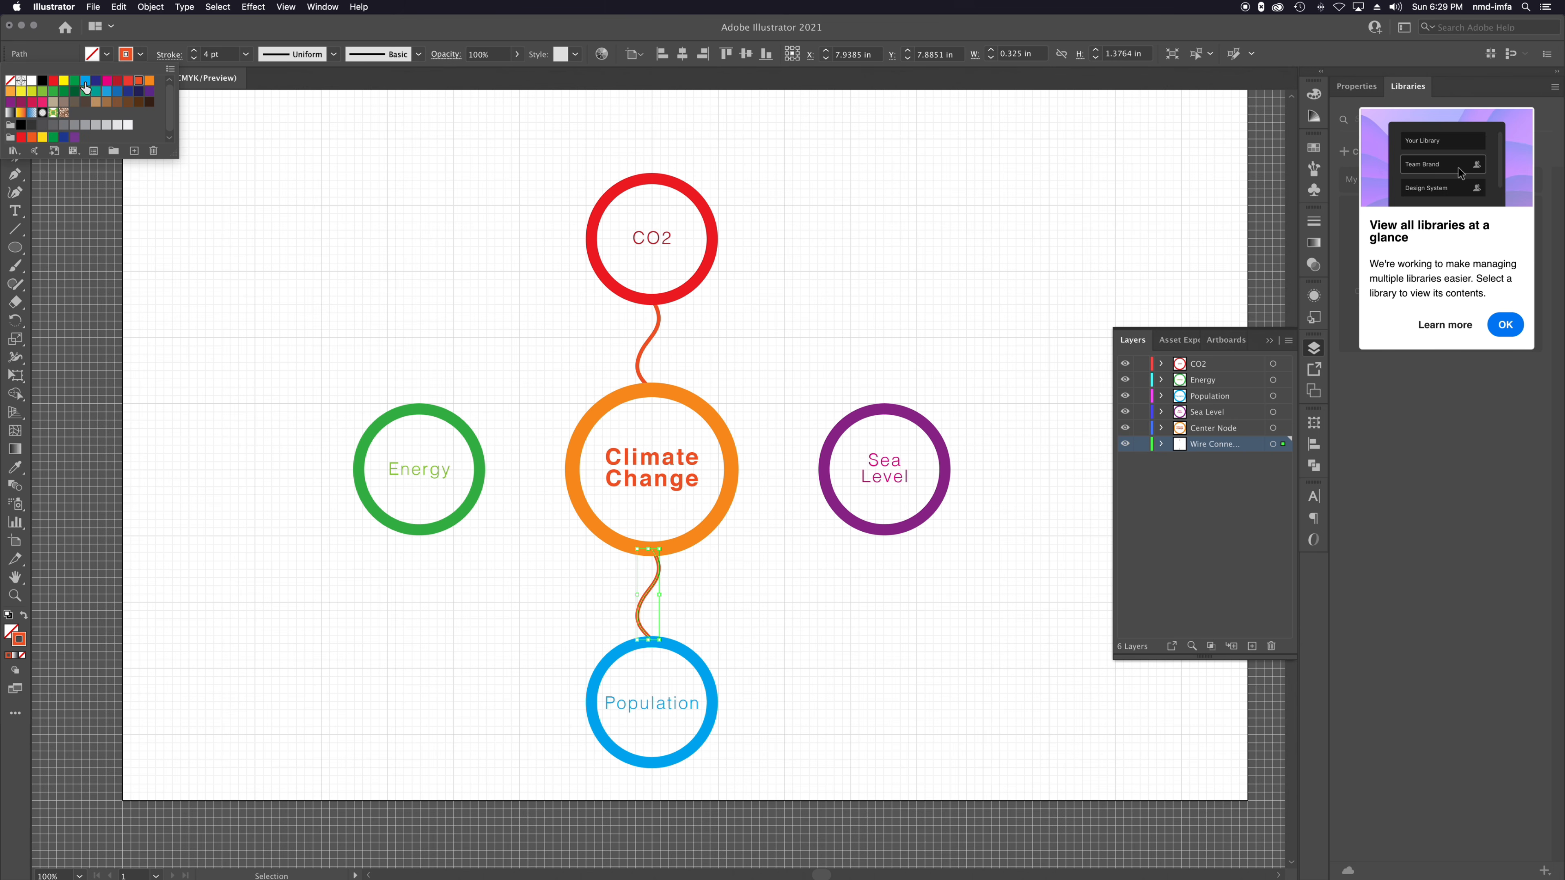
pyautogui.click(85, 83)
pyautogui.click(85, 92)
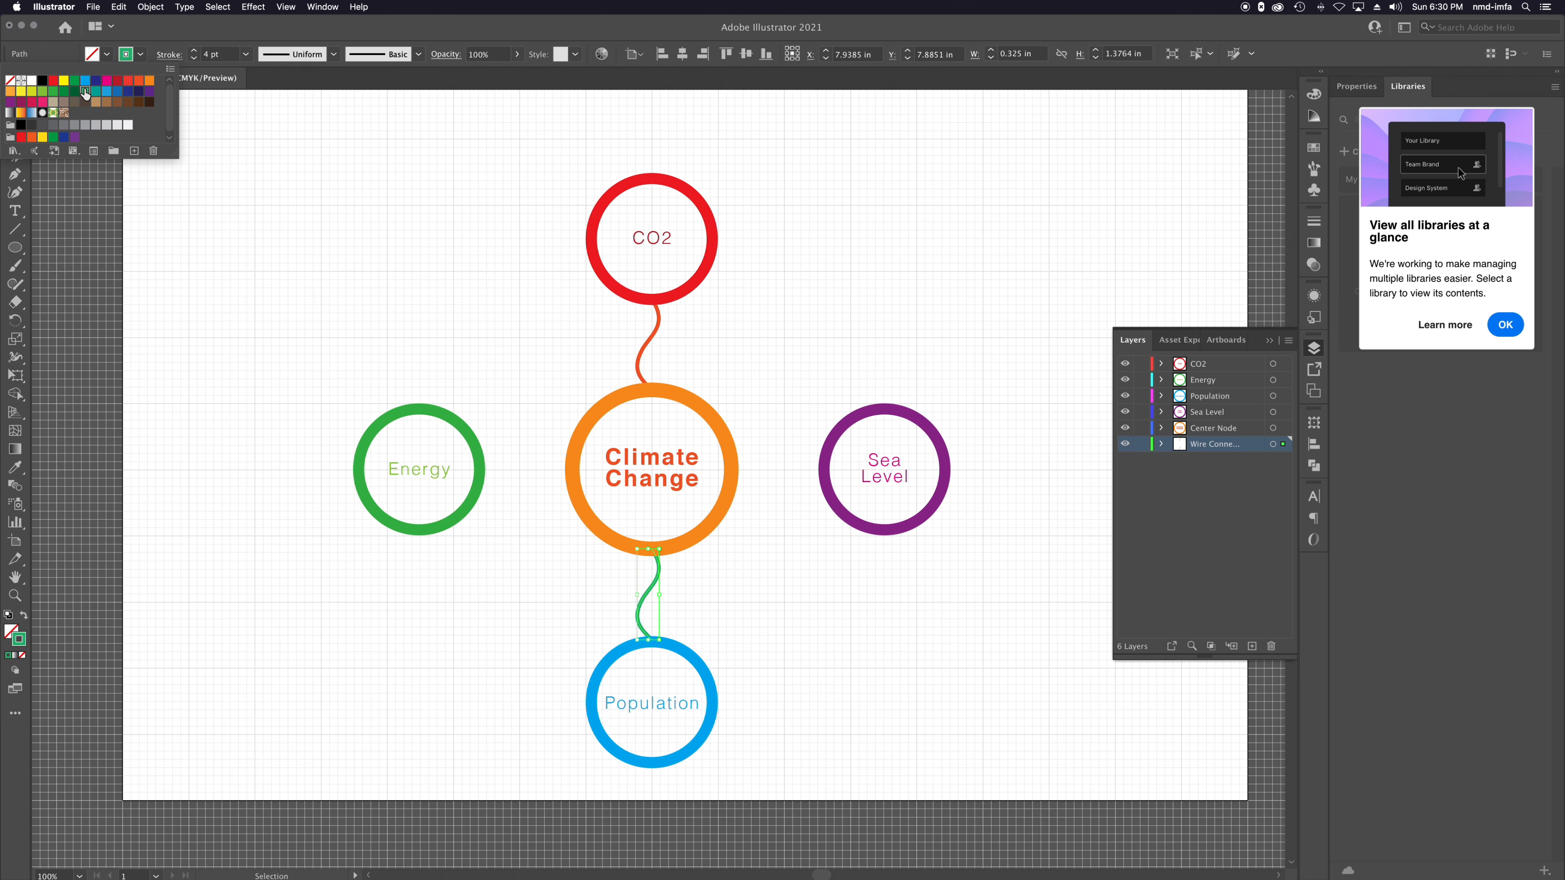
pyautogui.click(108, 93)
pyautogui.click(471, 368)
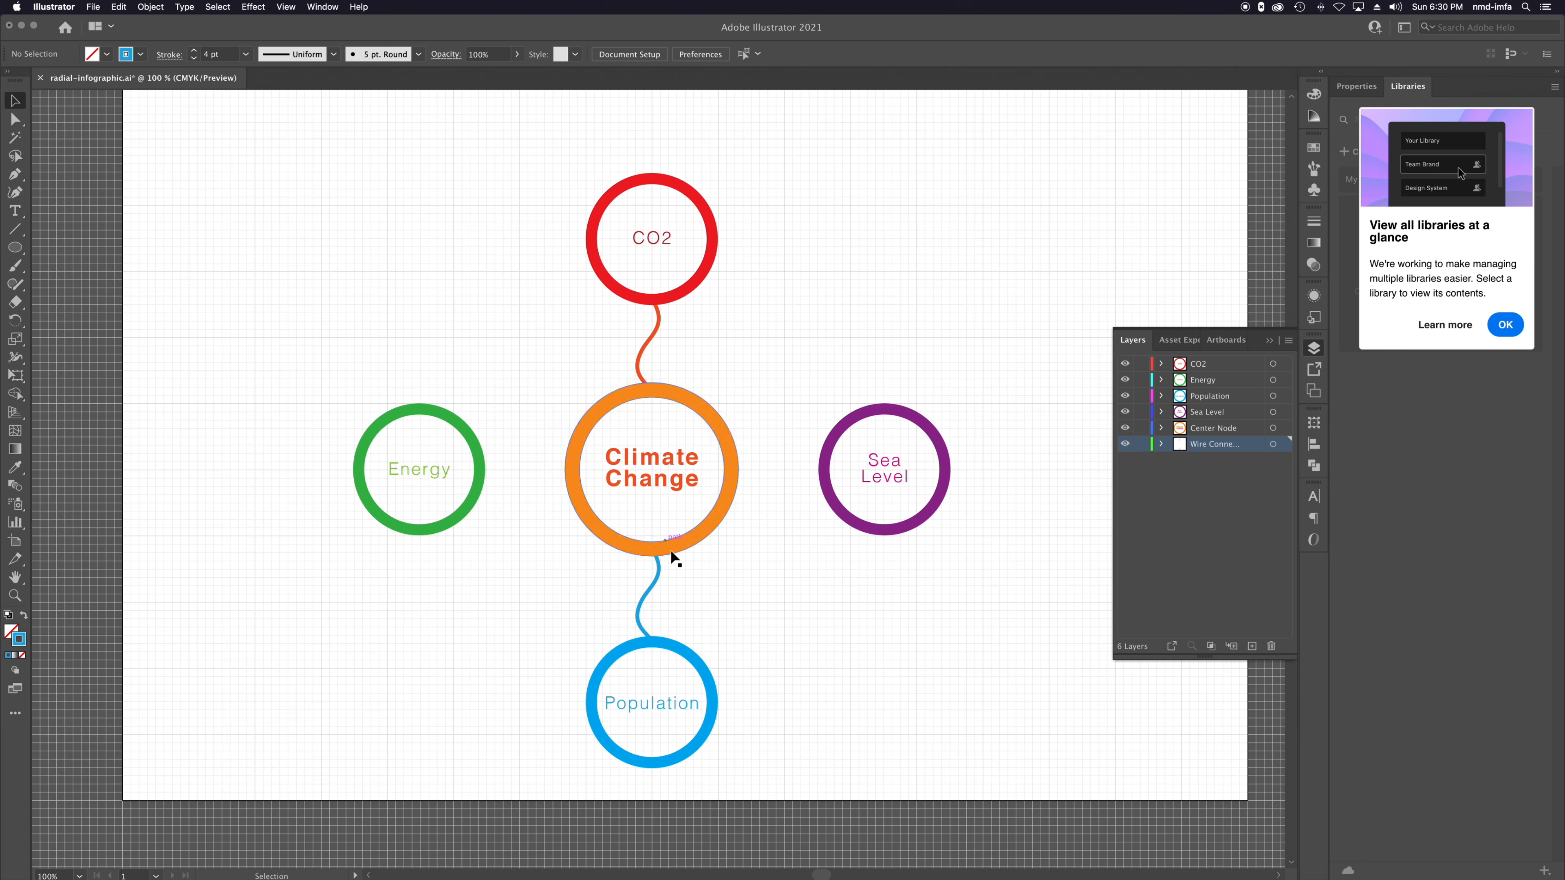
# Place a copy of the blue connector, rotated to horizontal, between the Energy and orange rings and give it a green stroke.
pyautogui.moveTo(650, 588); pyautogui.dragTo(566, 480)
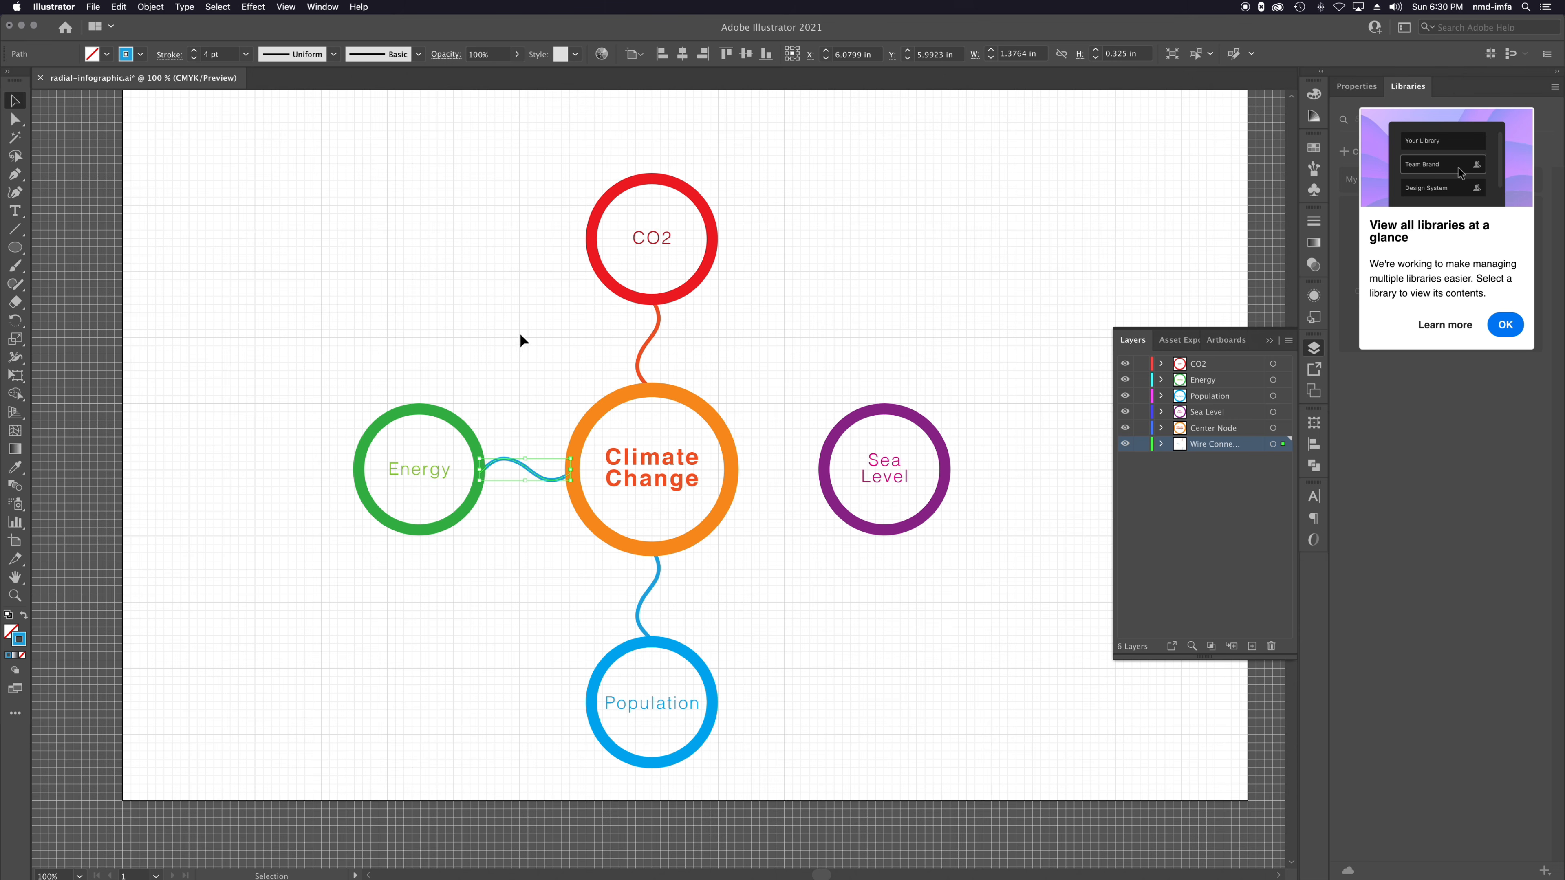
pyautogui.click(140, 54)
pyautogui.click(53, 93)
pyautogui.click(475, 372)
# Duplicate the green connector horizontally to link the orange and Sea Level rings, give the copy a purple stroke, and save the document.
pyautogui.click(505, 443)
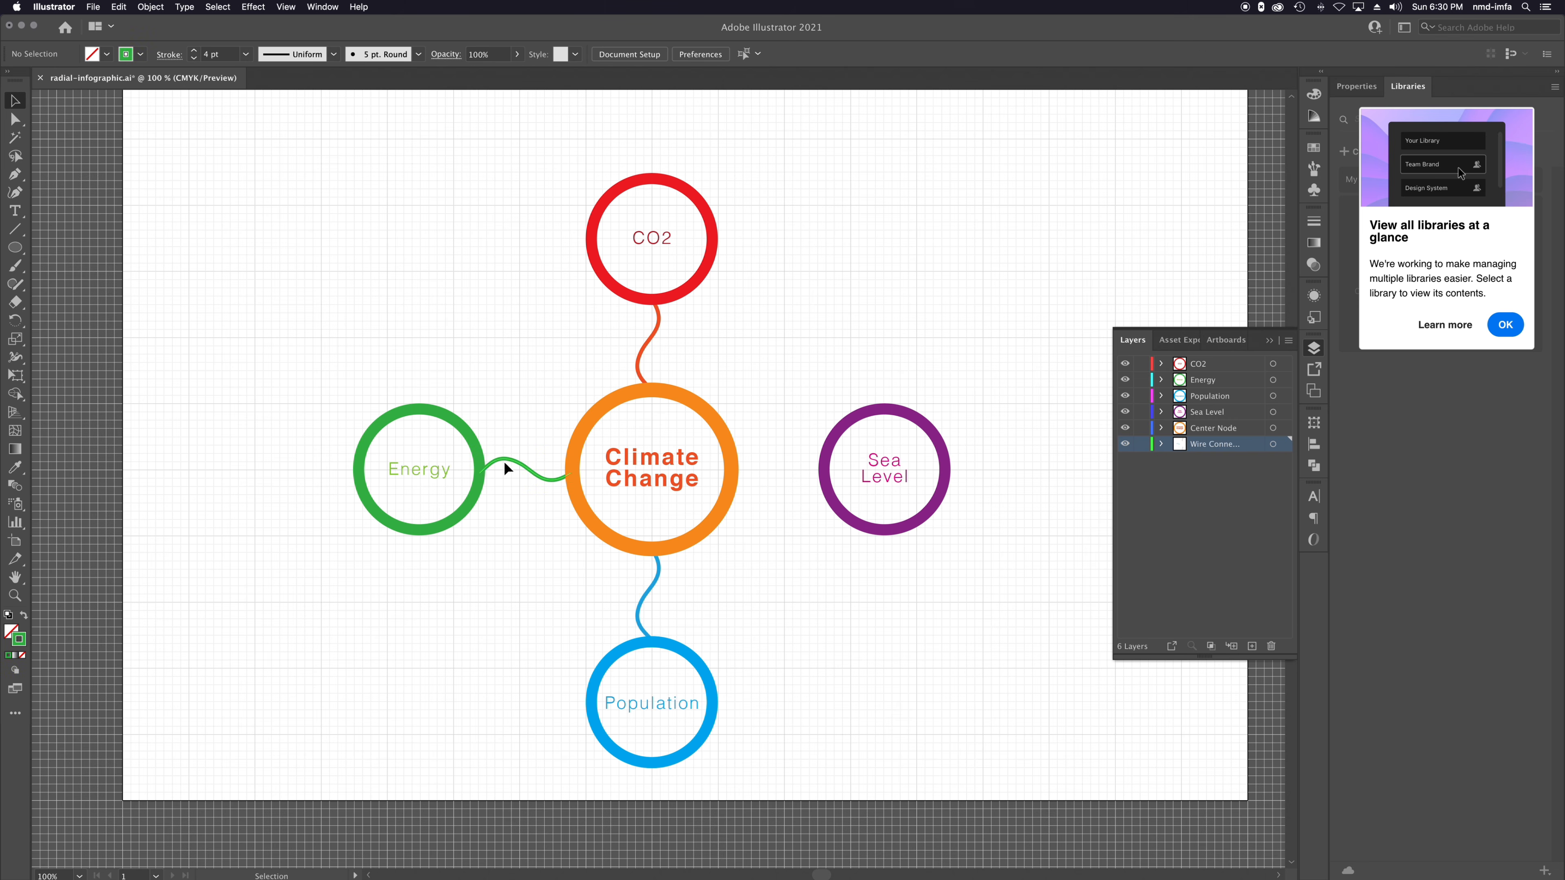
pyautogui.moveTo(516, 470); pyautogui.dragTo(768, 501)
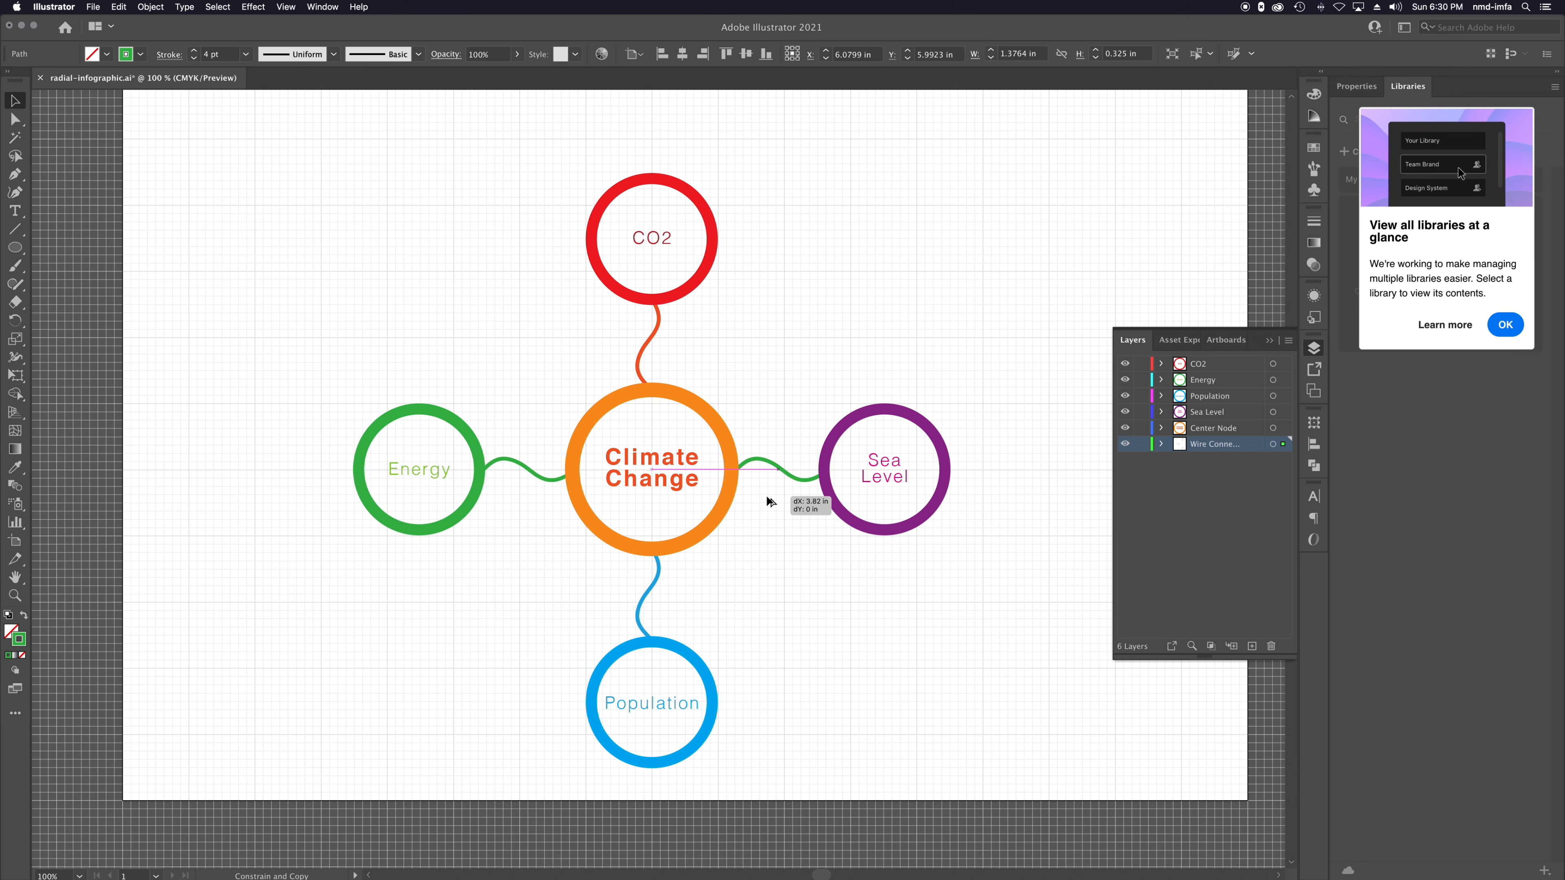
pyautogui.click(141, 54)
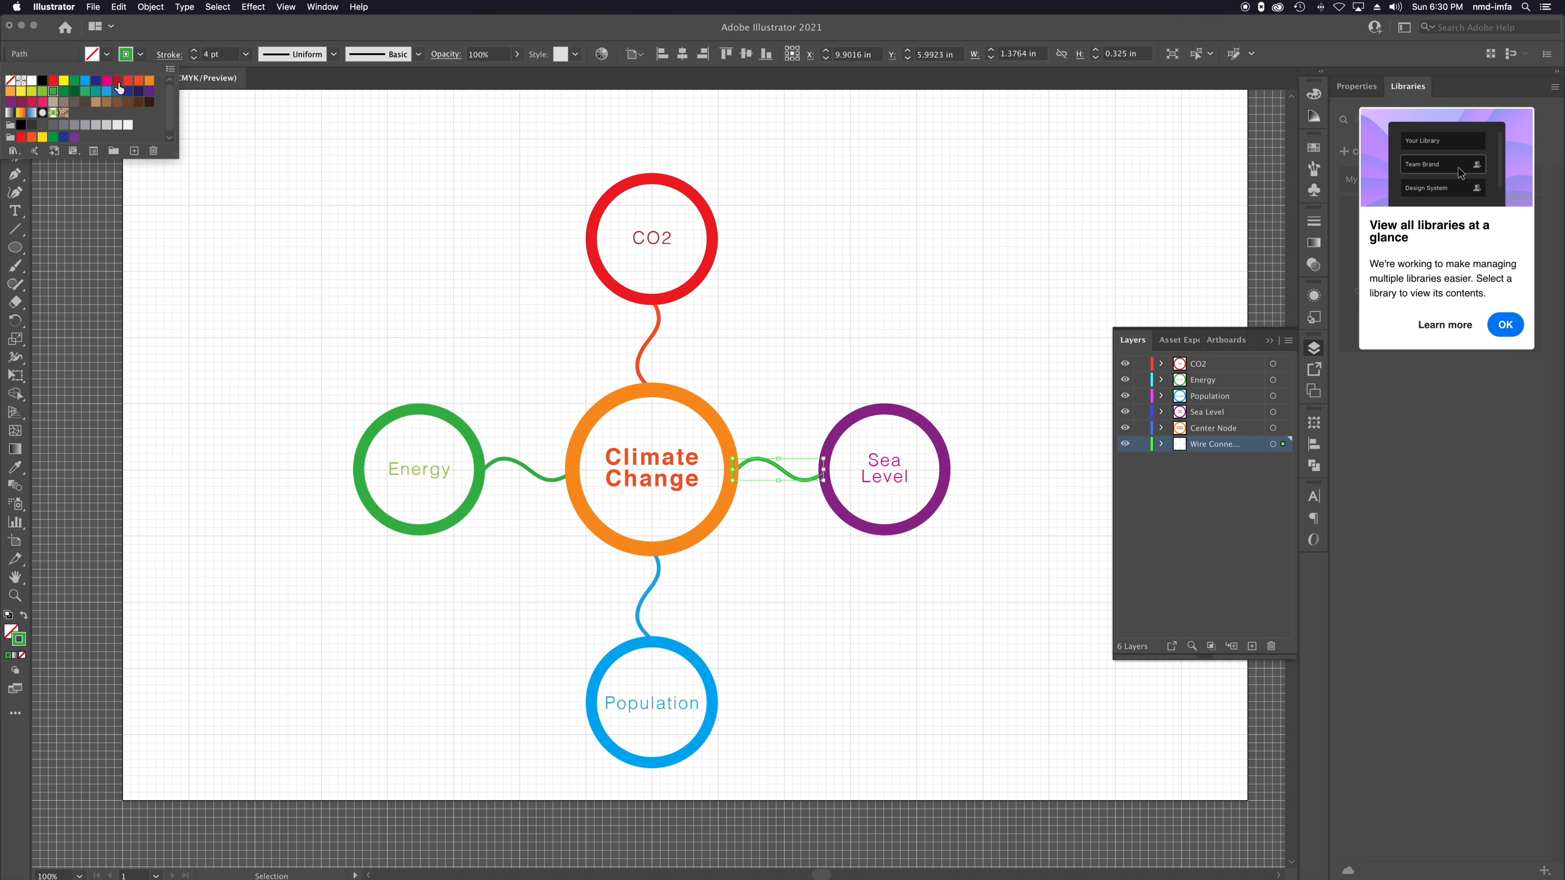
pyautogui.click(149, 91)
pyautogui.click(433, 262)
pyautogui.click(472, 279)
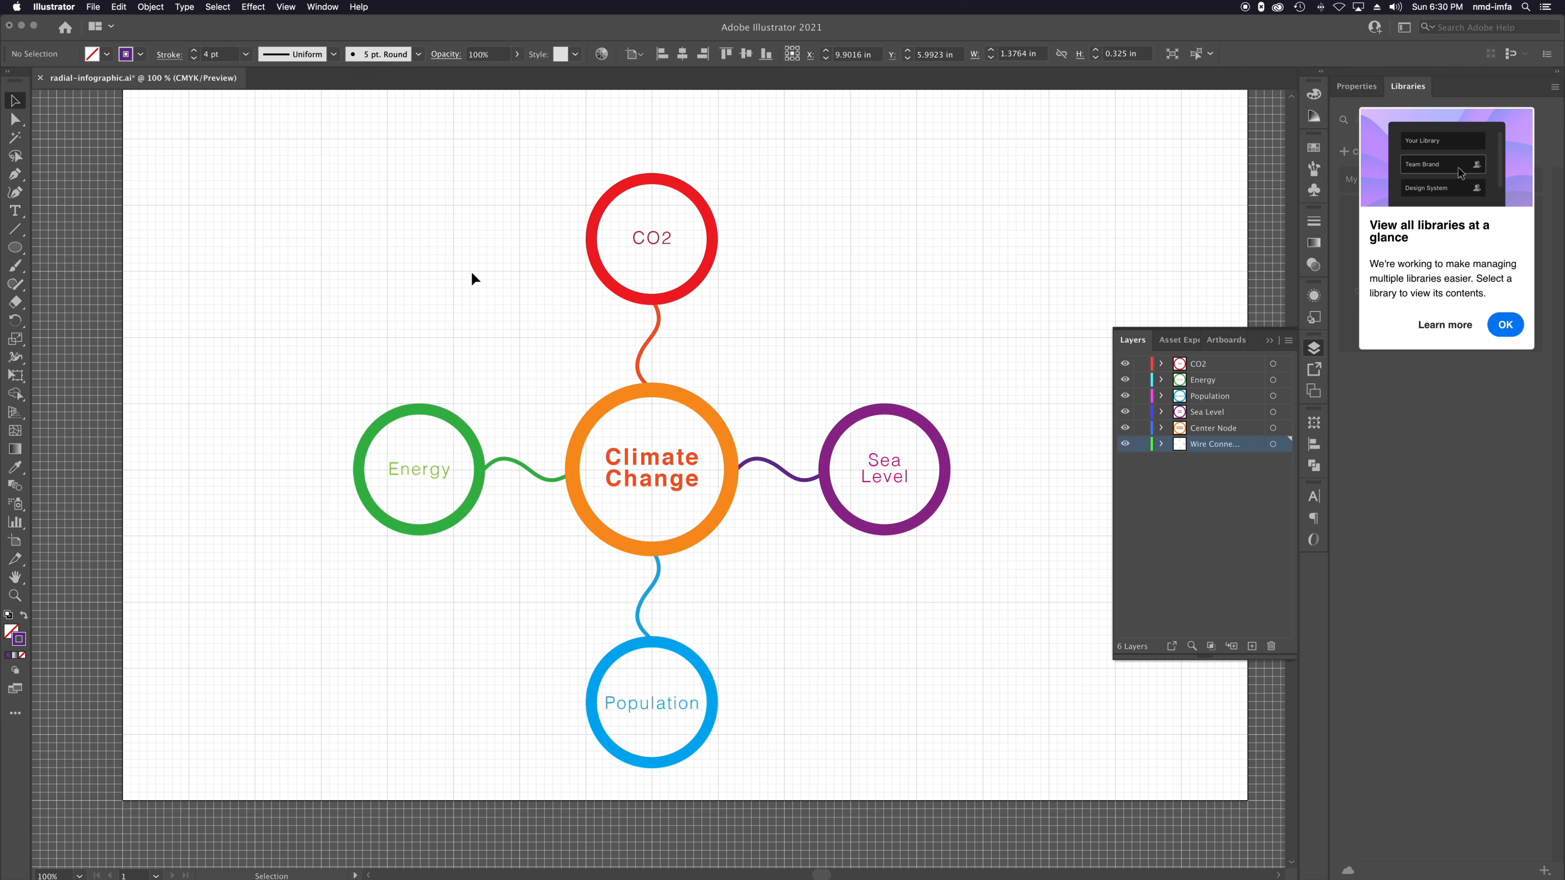
pyautogui.press('super+s')
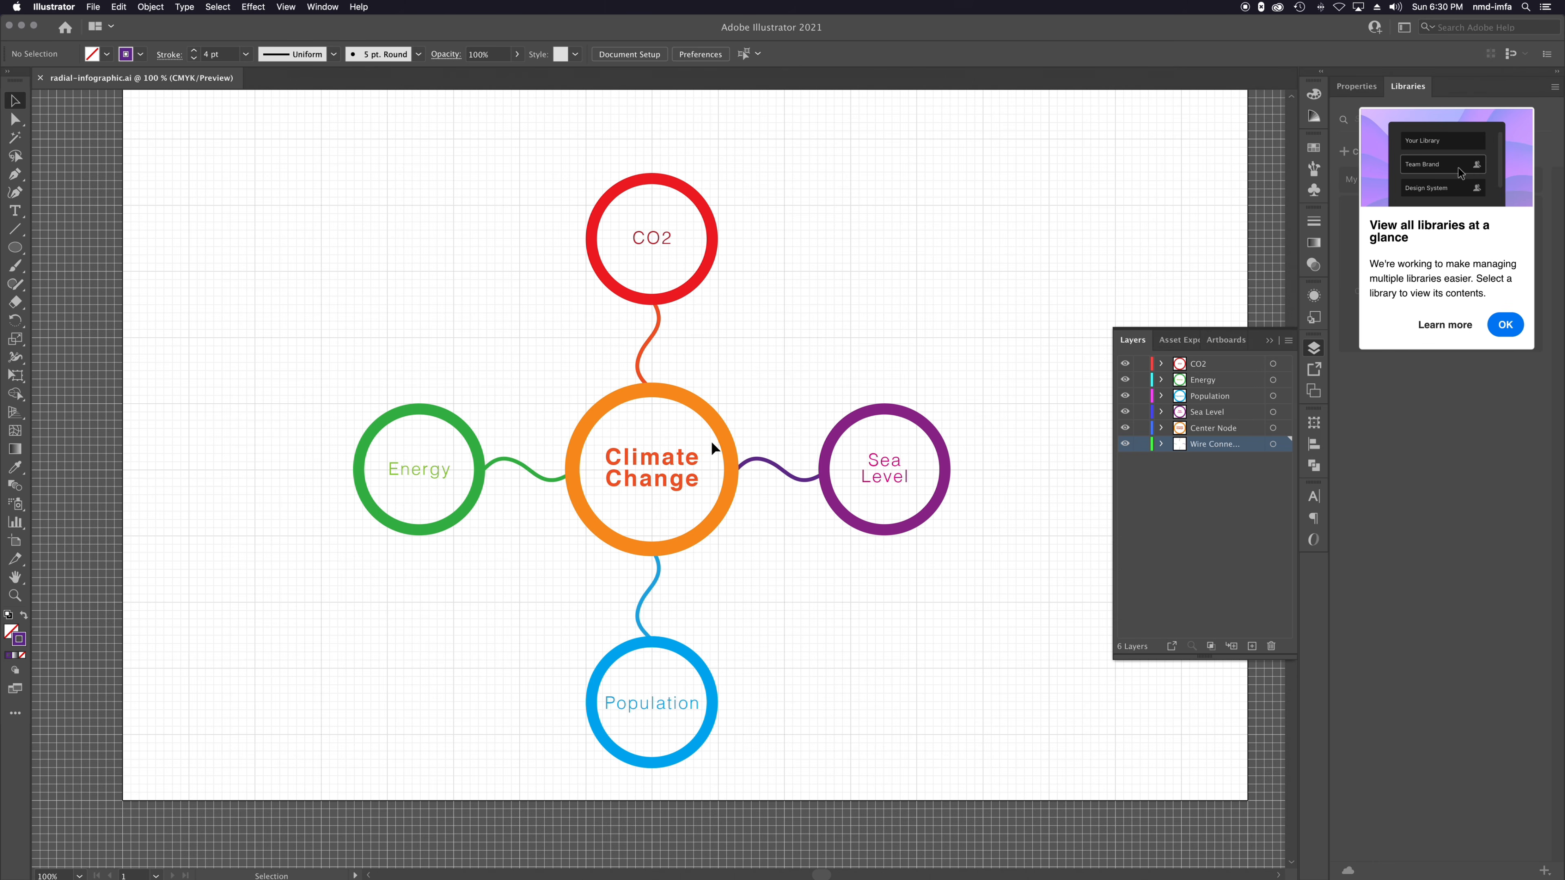
# Make the CO2 connector a dashed line with a 4 pt dash.
pyautogui.moveTo(719, 438); pyautogui.dragTo(663, 468)
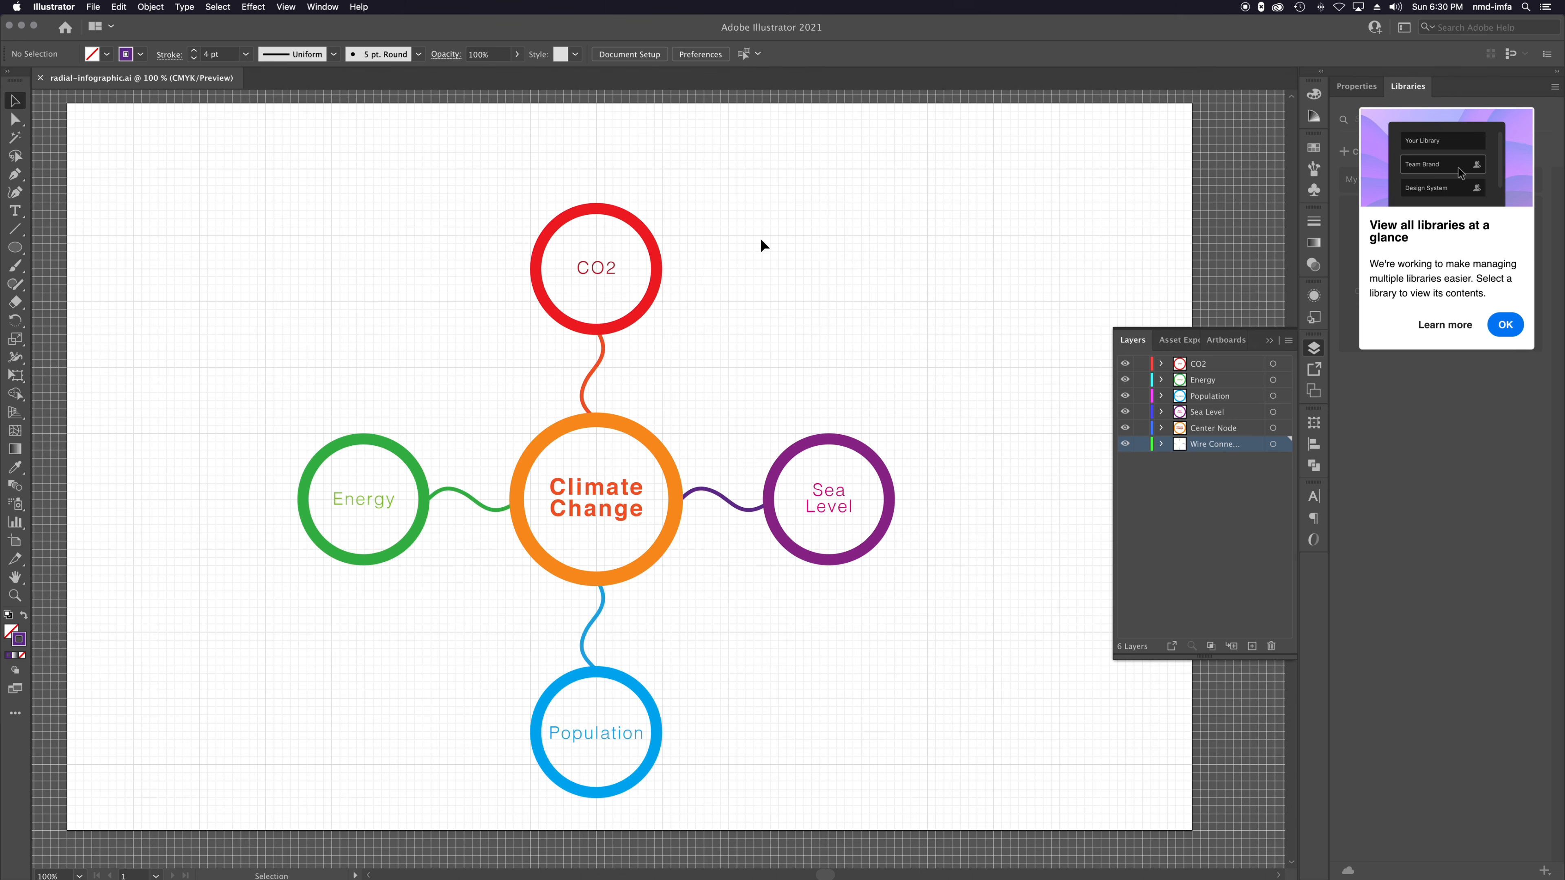
pyautogui.click(592, 379)
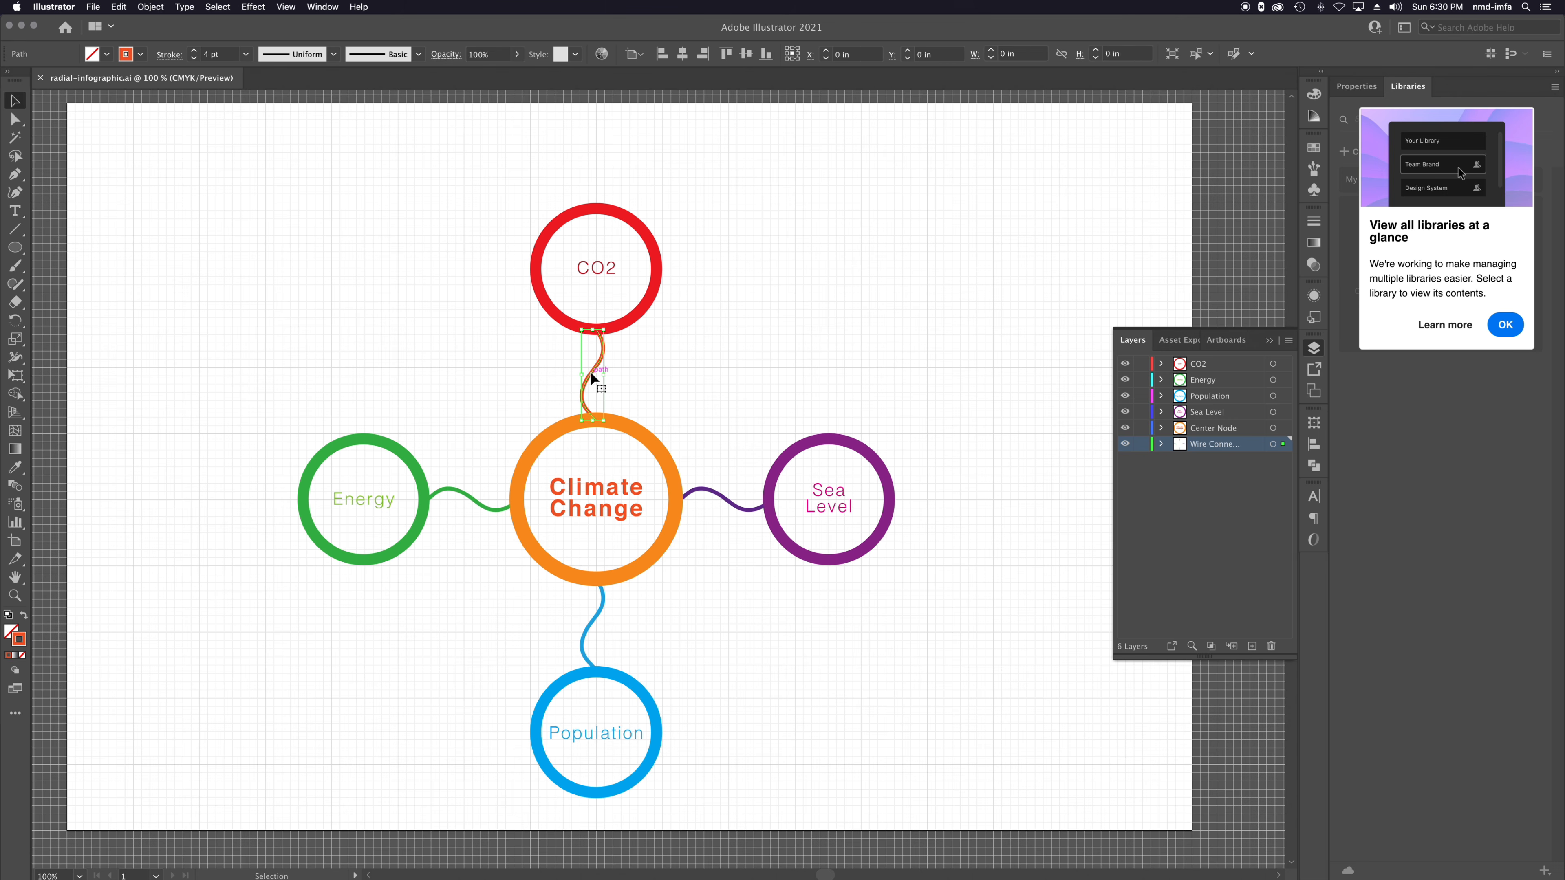
pyautogui.click(1313, 225)
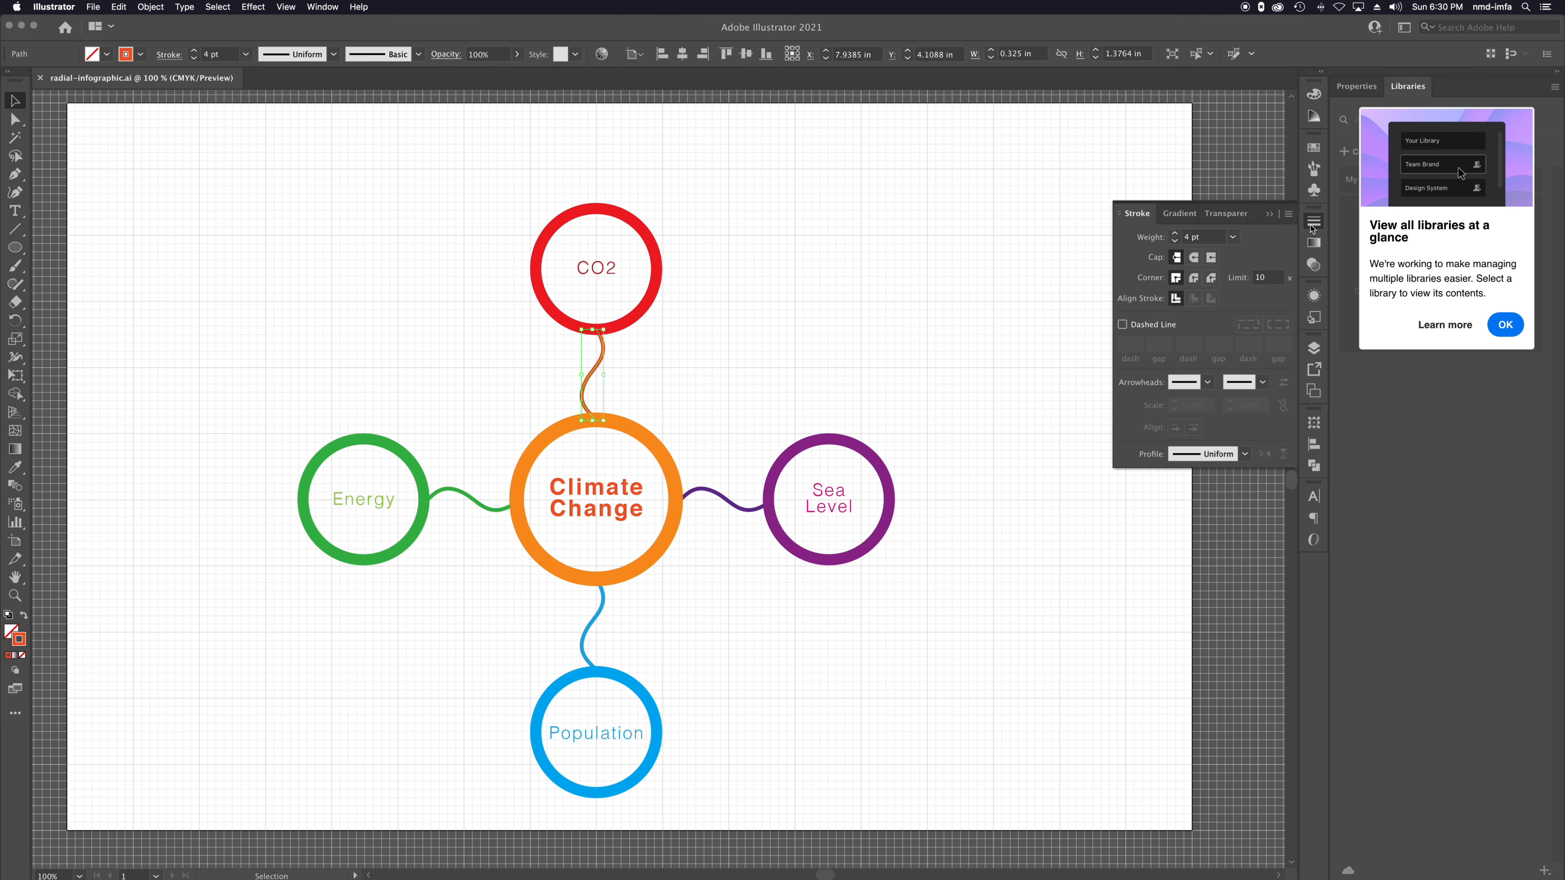
pyautogui.click(1122, 325)
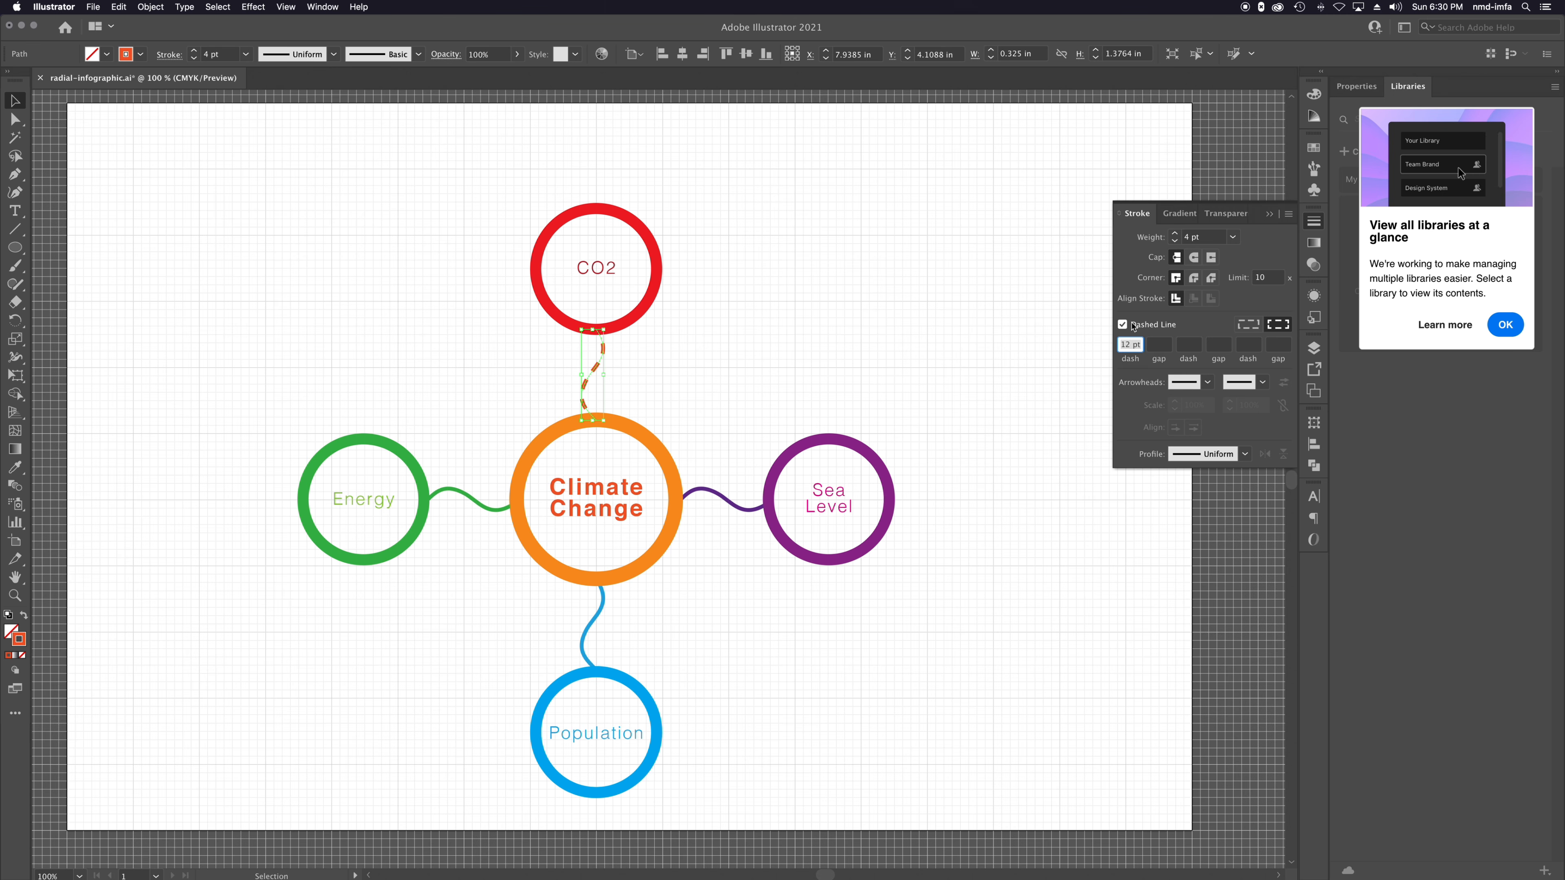
pyautogui.doubleClick(1131, 345)
pyautogui.write('4')
pyautogui.press('Return')
# Apply the 4 pt dashed line to the Sea Level, Population and Energy connectors together.
pyautogui.keyDown('shift'); pyautogui.click(728, 501); pyautogui.keyUp('shift')
pyautogui.click(721, 530)
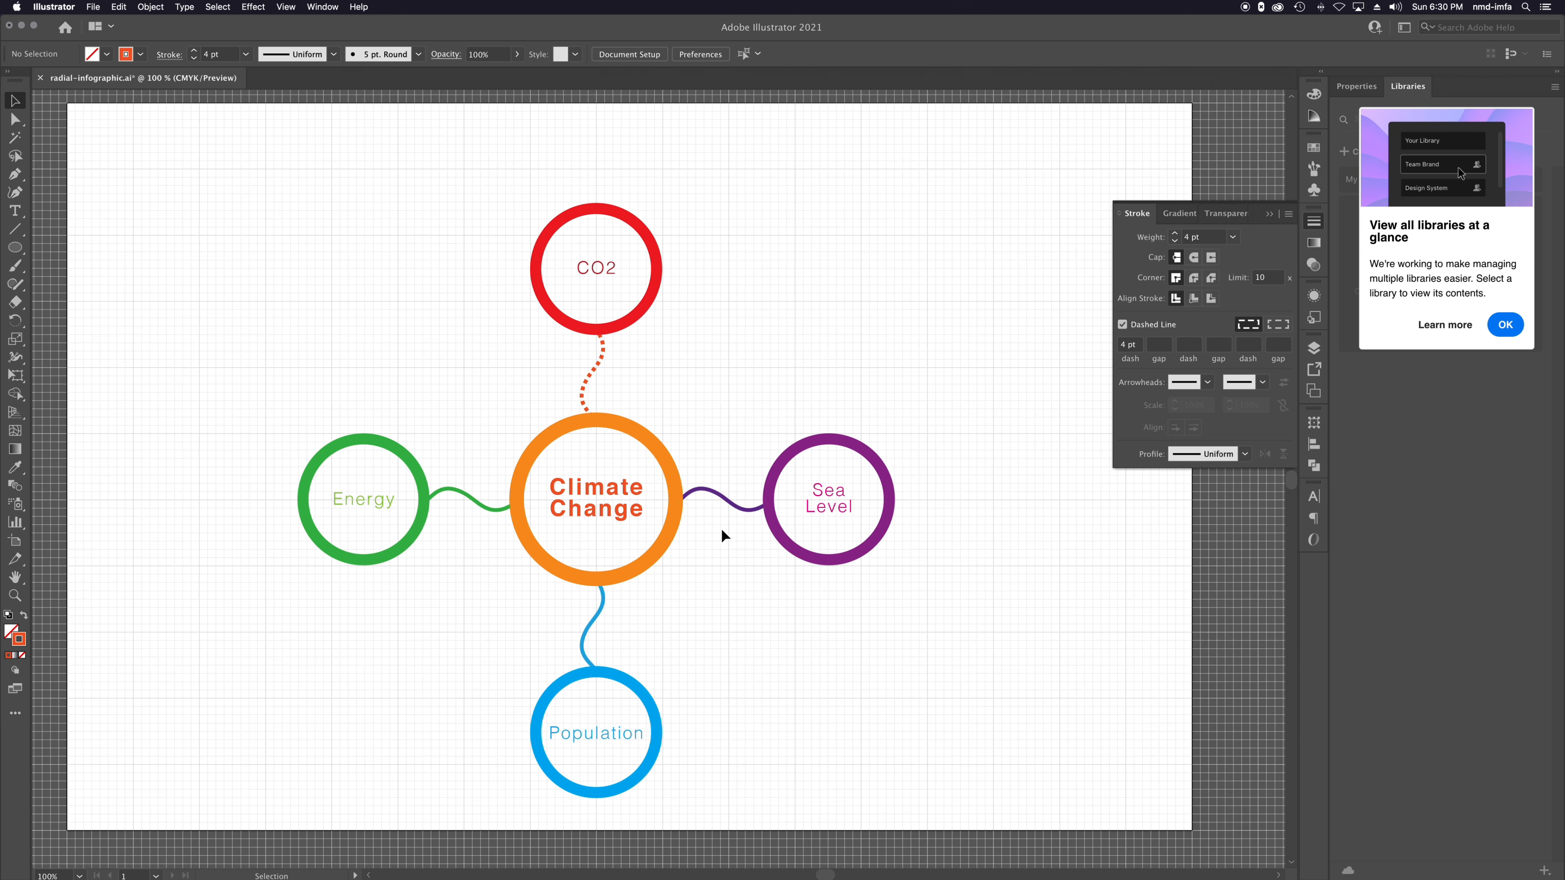
pyautogui.click(727, 503)
pyautogui.keyDown('shift'); pyautogui.click(596, 608); pyautogui.keyUp('shift')
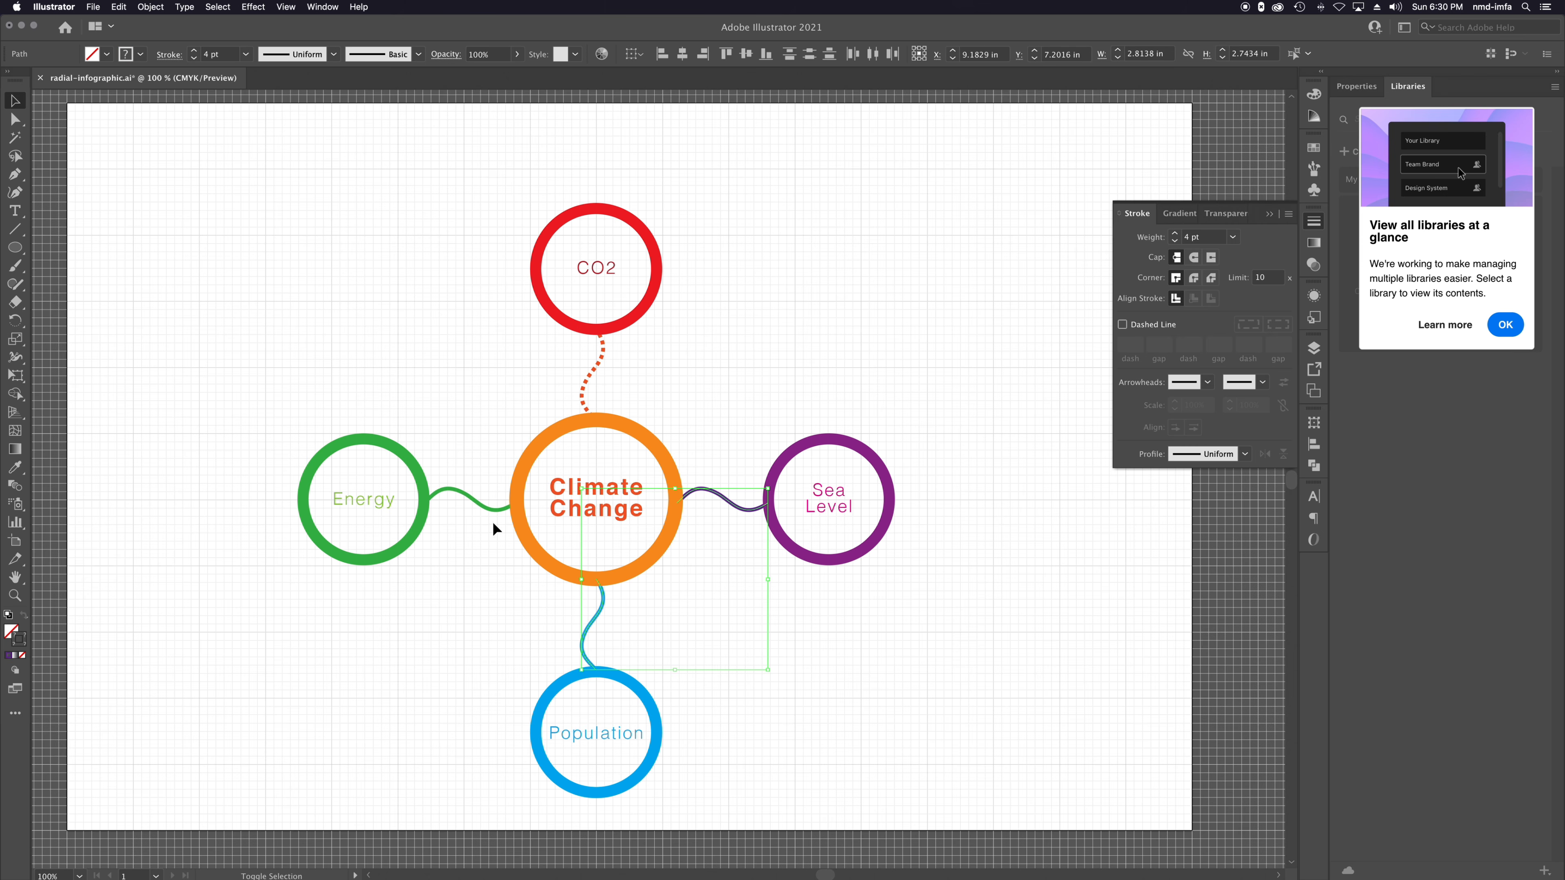
pyautogui.keyDown('shift'); pyautogui.click(470, 499); pyautogui.keyUp('shift')
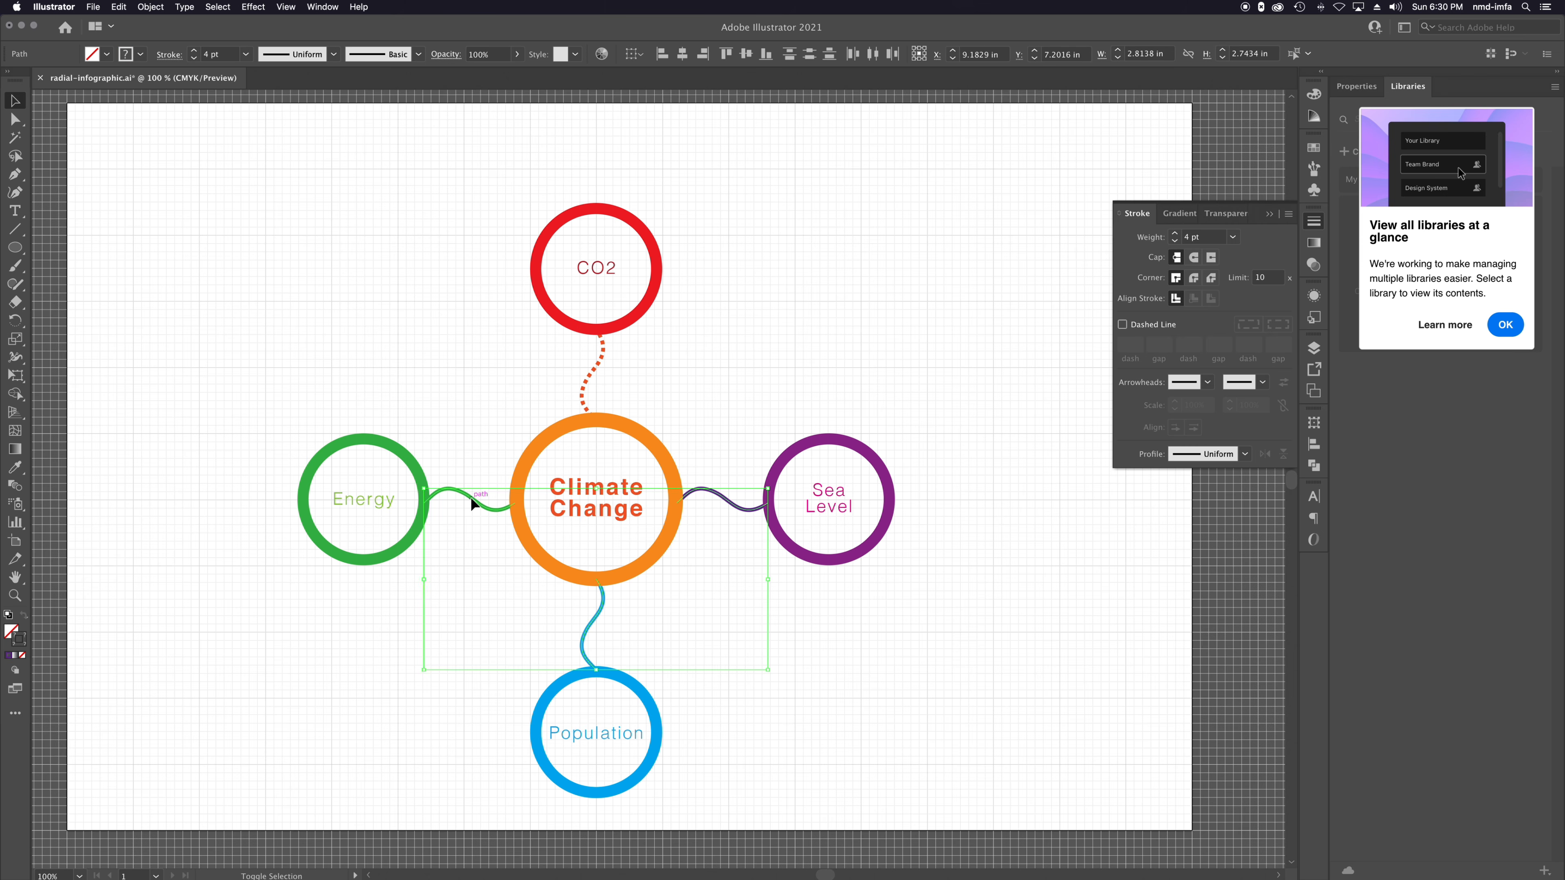
pyautogui.click(1123, 326)
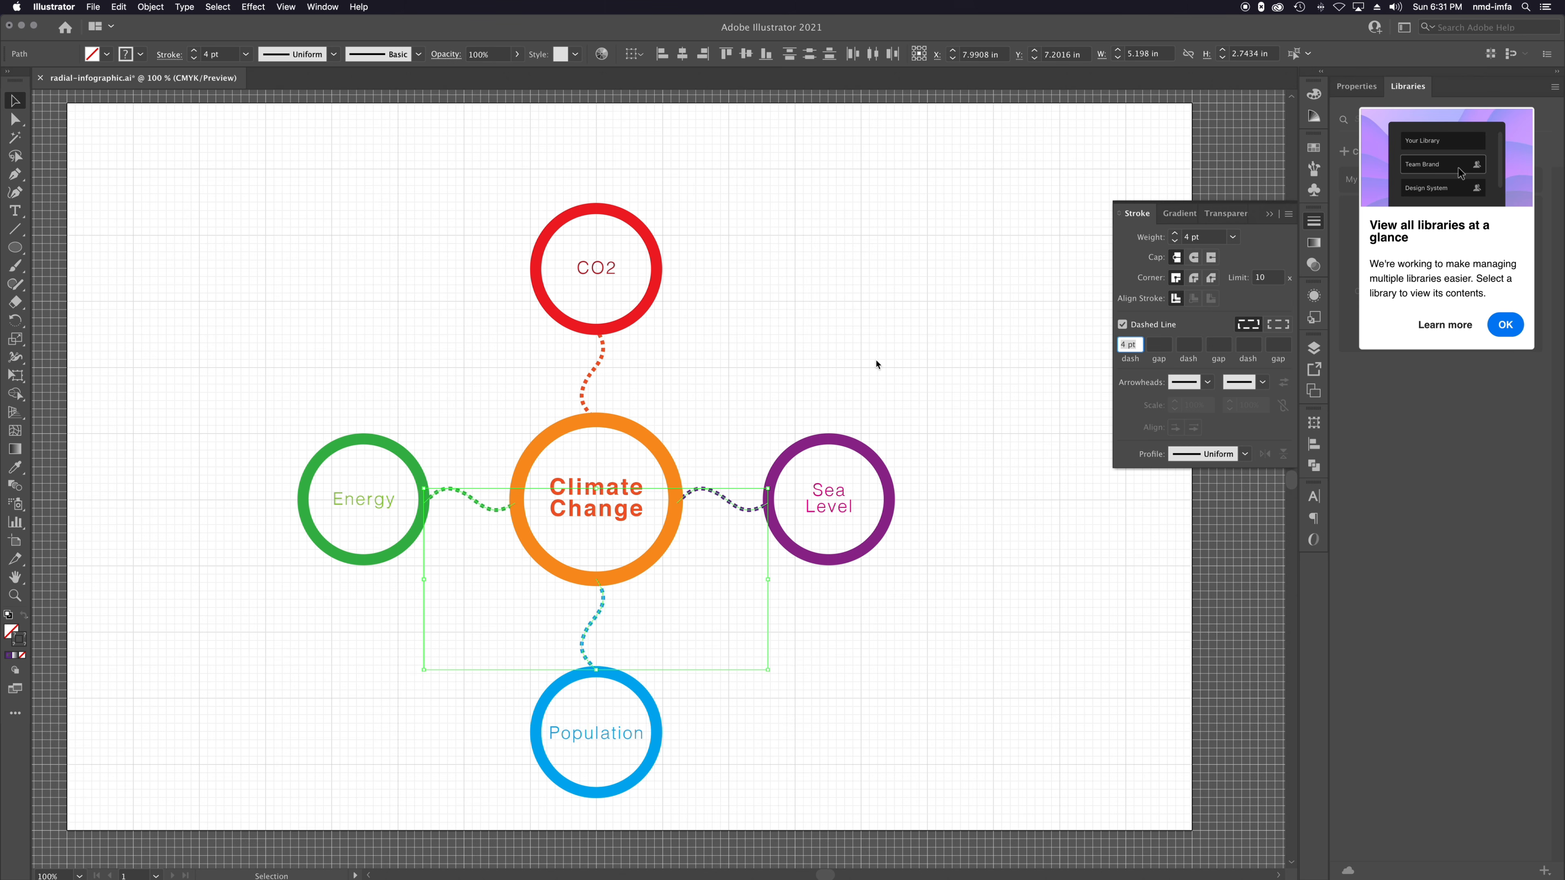
pyautogui.click(957, 367)
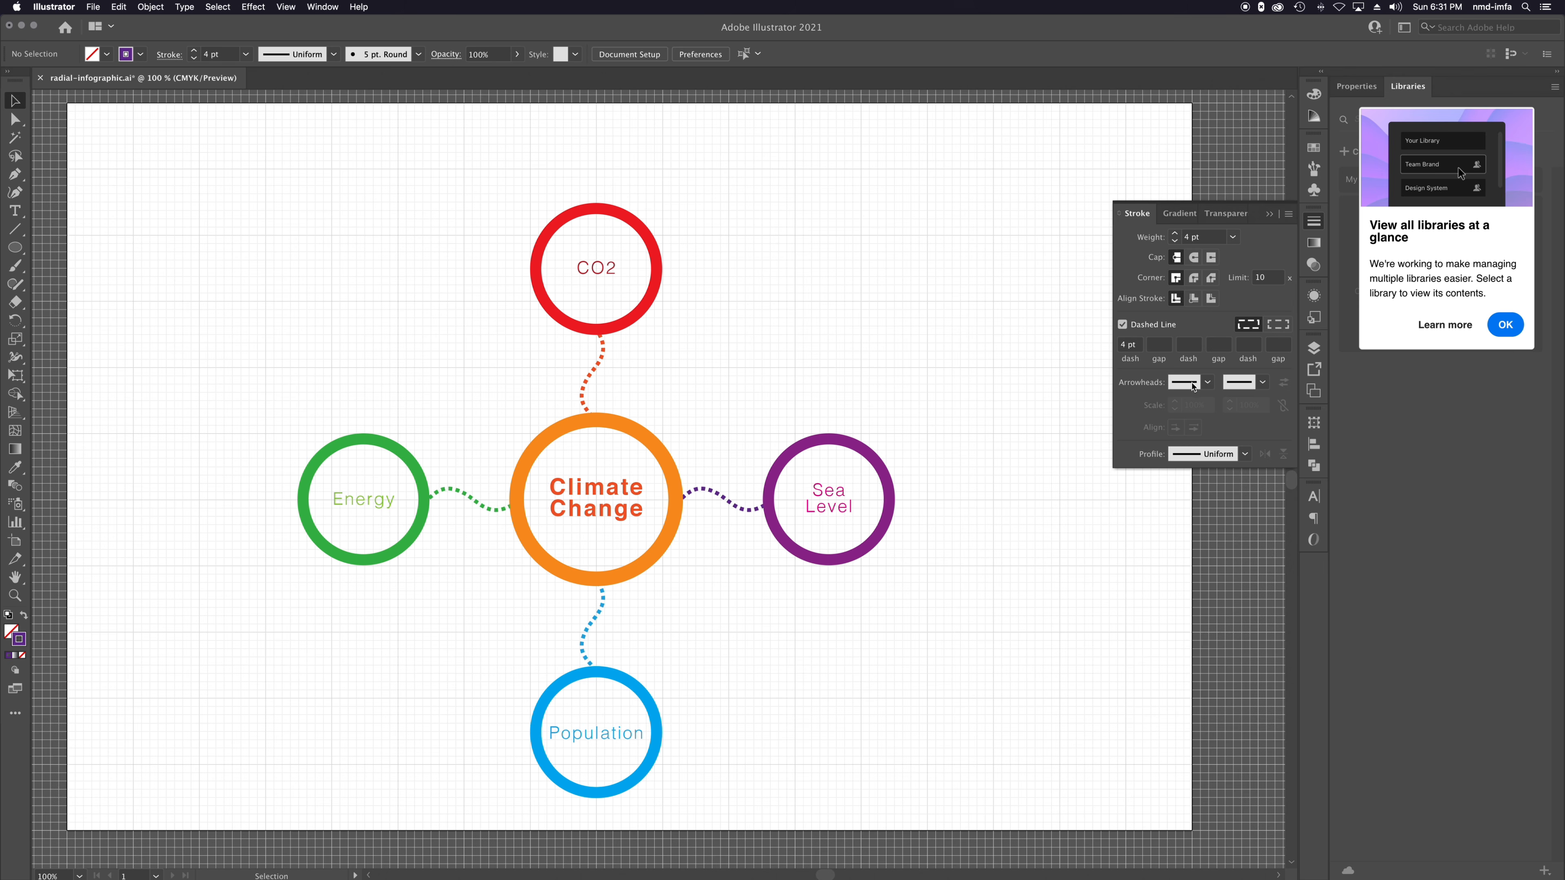
# Shrink the purple connector to about 1.16 in wide so it stops short of the Sea Level ring.
pyautogui.click(1207, 383)
pyautogui.click(726, 499)
pyautogui.click(744, 508)
pyautogui.moveTo(770, 502); pyautogui.dragTo(754, 503)
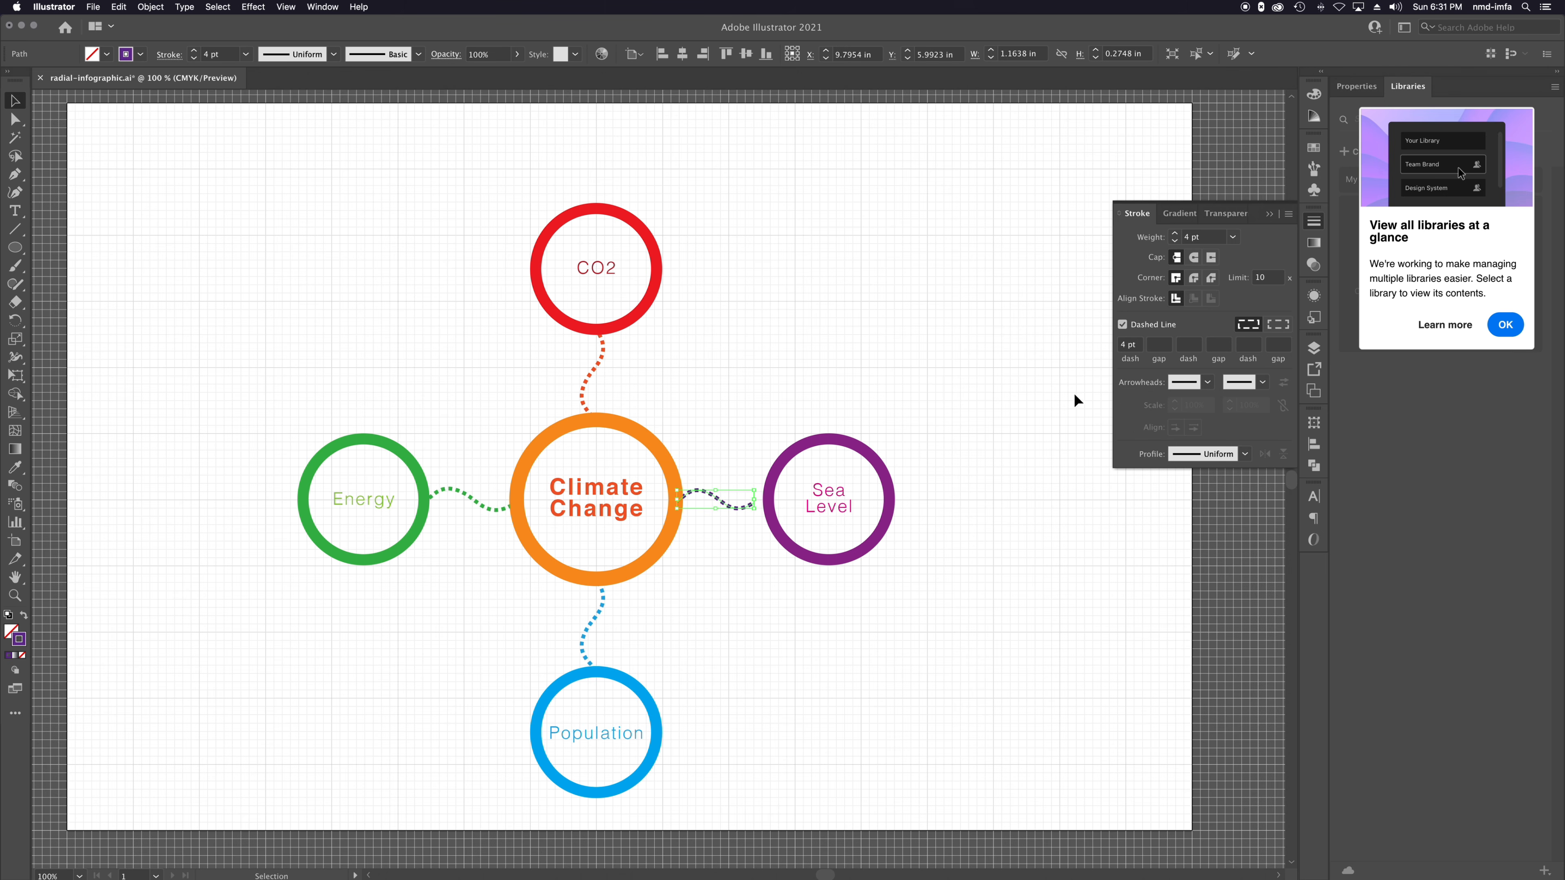
# Add a solid arrowhead to the Sea Level end of the purple connector.
pyautogui.click(1206, 382)
pyautogui.click(1148, 434)
pyautogui.press('super+z')
pyautogui.click(1263, 382)
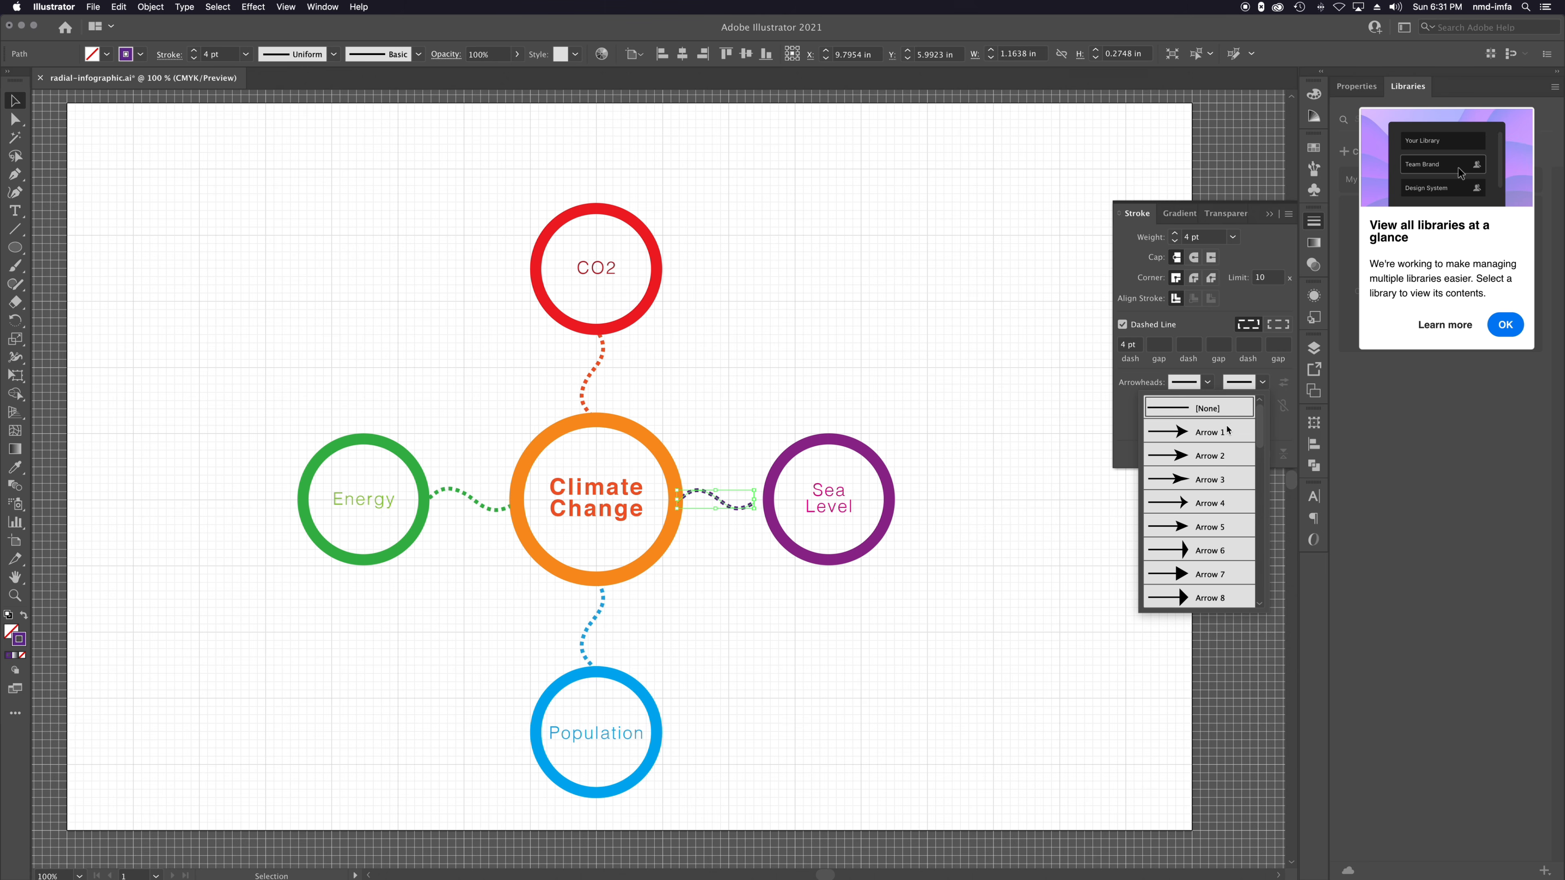
pyautogui.click(1178, 584)
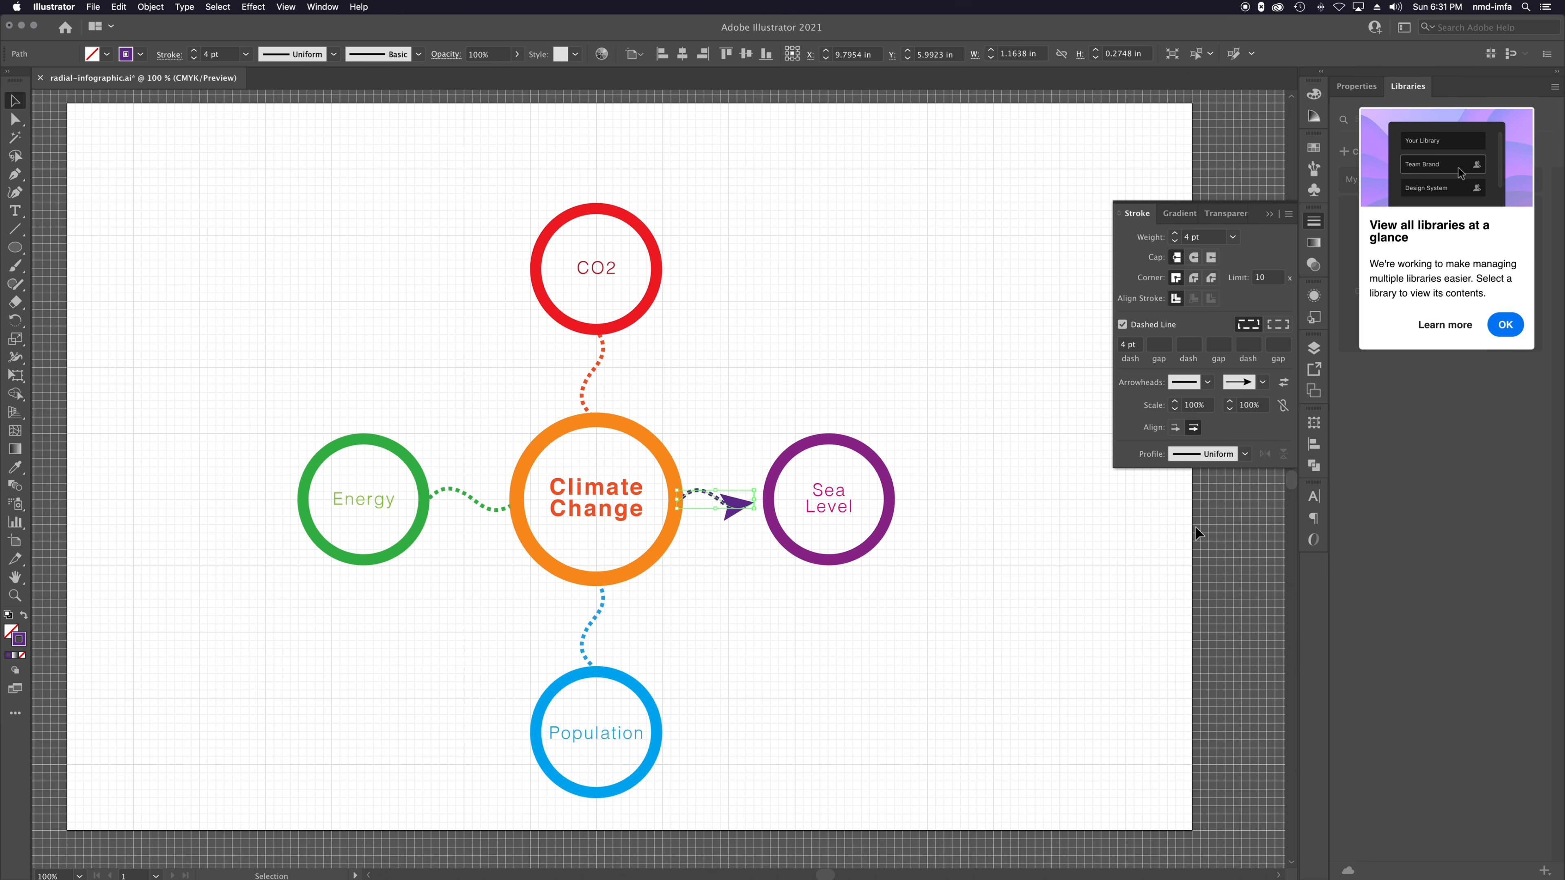
# Set the scale of the purple connector's end arrowhead to 40%.
pyautogui.click(1259, 411)
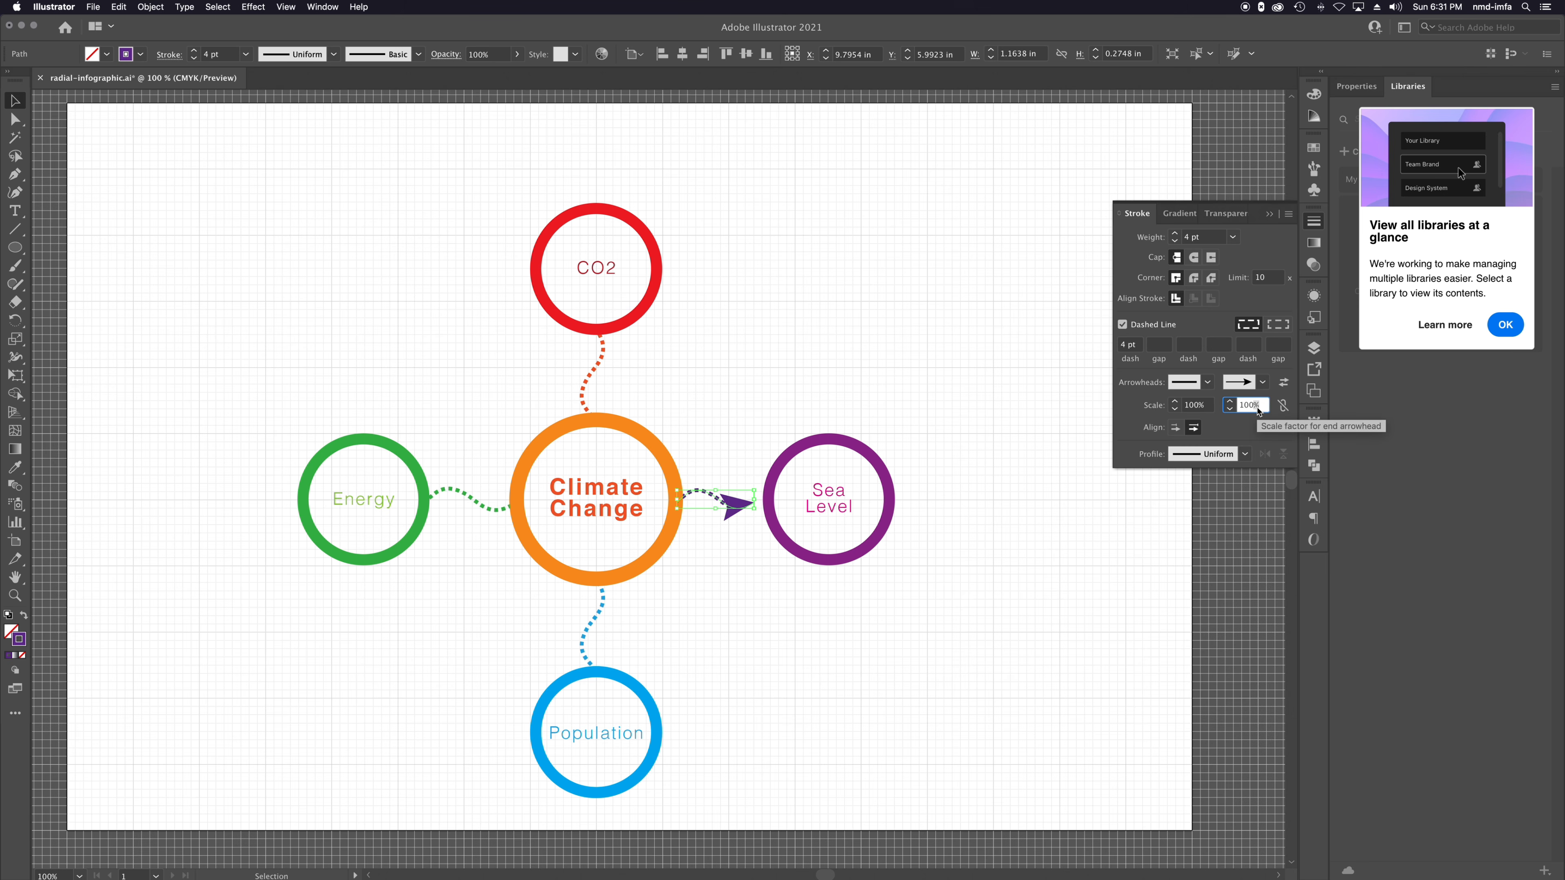
pyautogui.write('10')
pyautogui.press('Return')
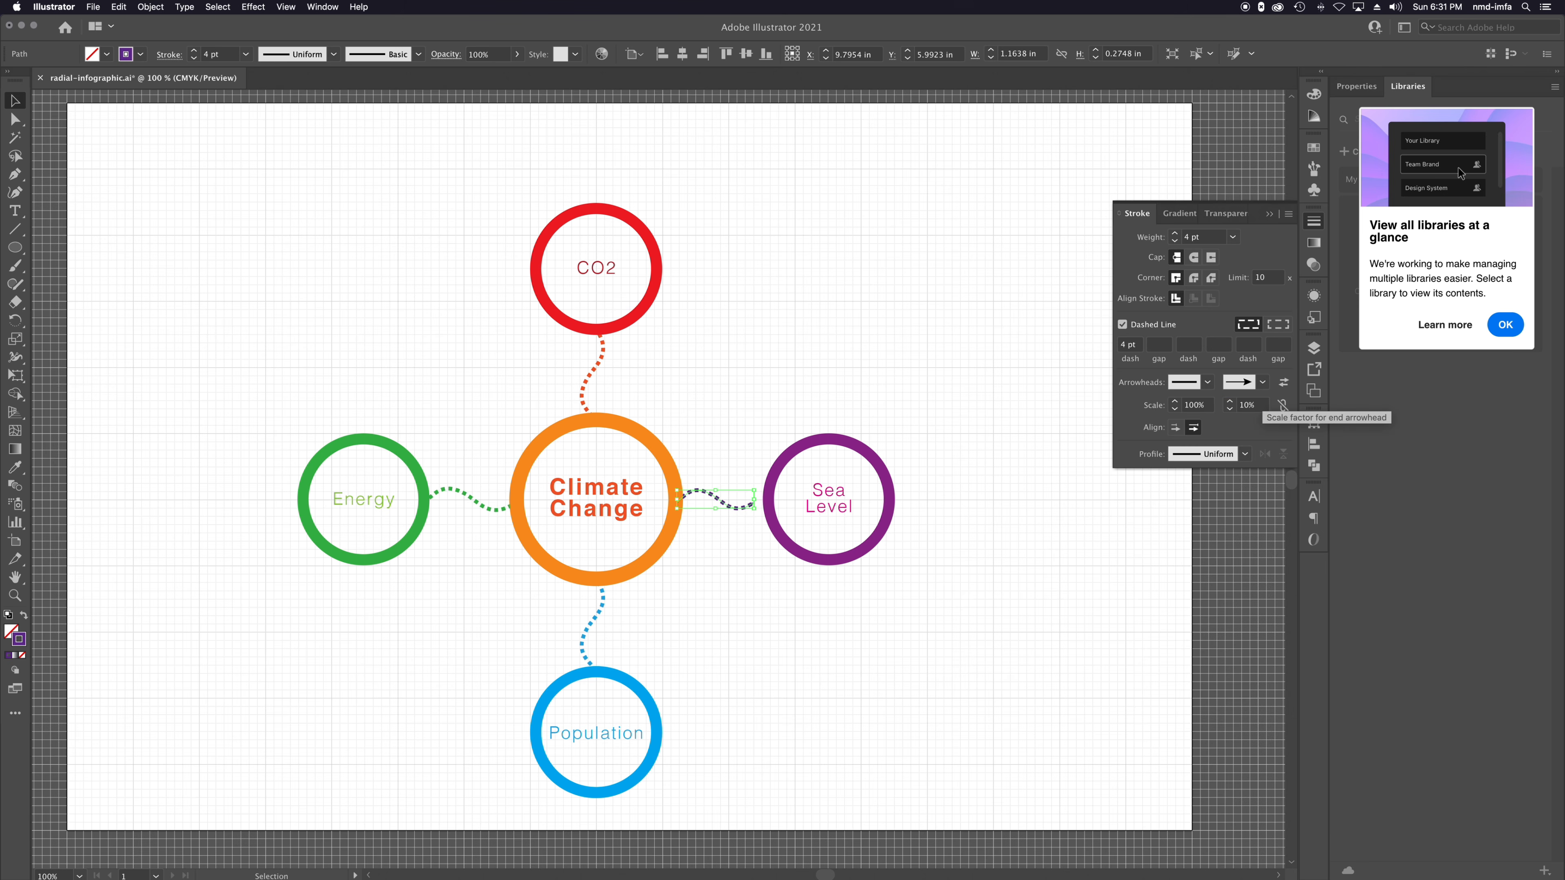
pyautogui.click(1253, 406)
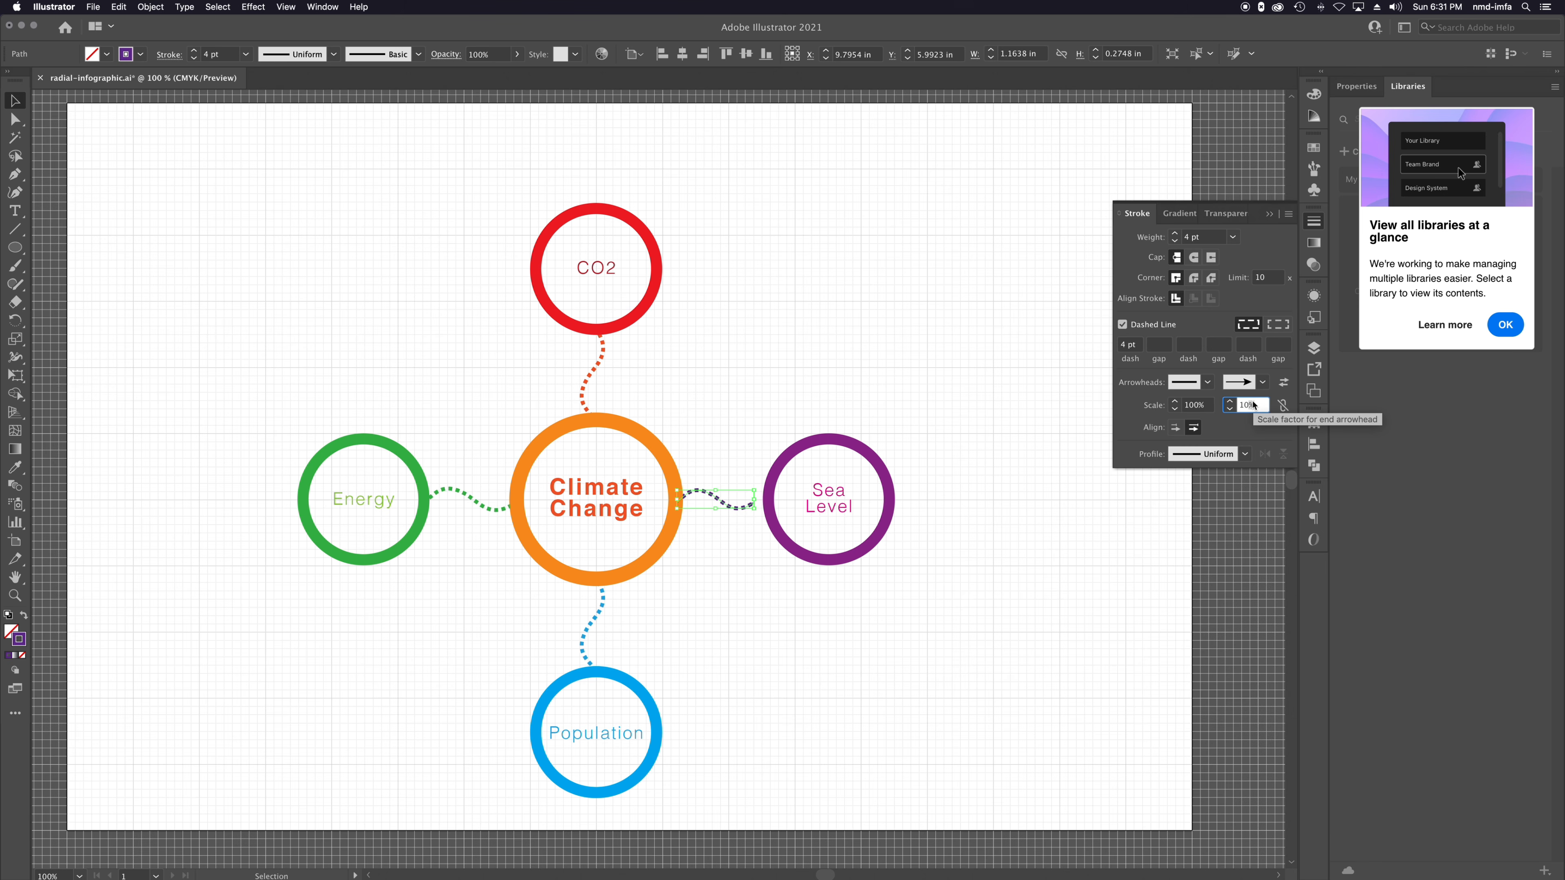
pyautogui.write('40')
pyautogui.press('Return')
pyautogui.click(835, 589)
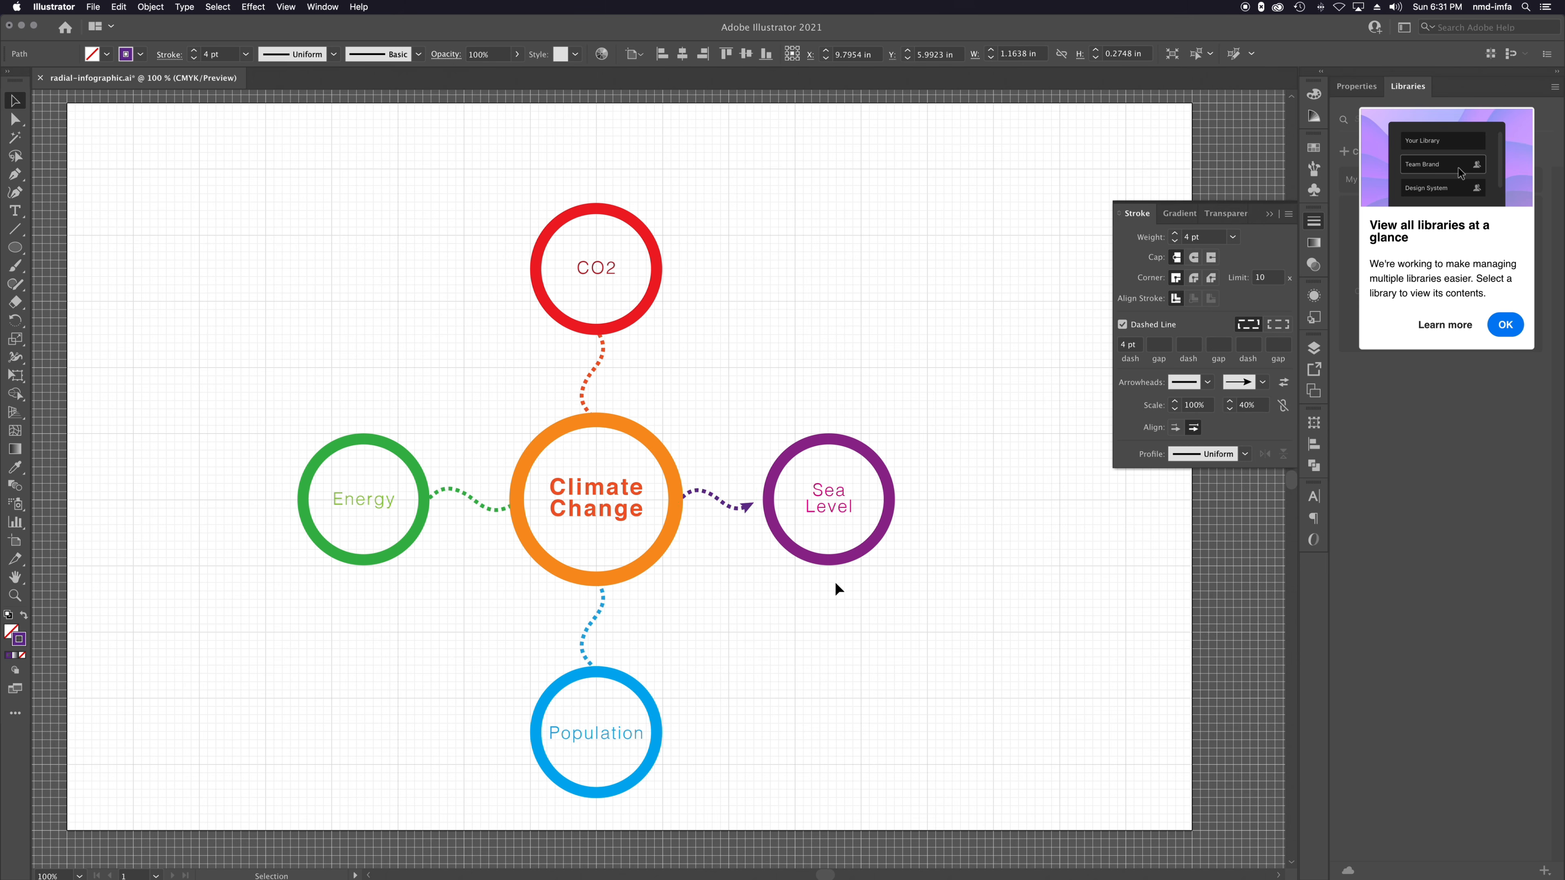
# Move the purple connector's arrow-tipped end anchor closer to the Sea Level ring.
pyautogui.click(752, 504)
pyautogui.keyDown('super'); pyautogui.click(754, 503); pyautogui.keyUp('super')
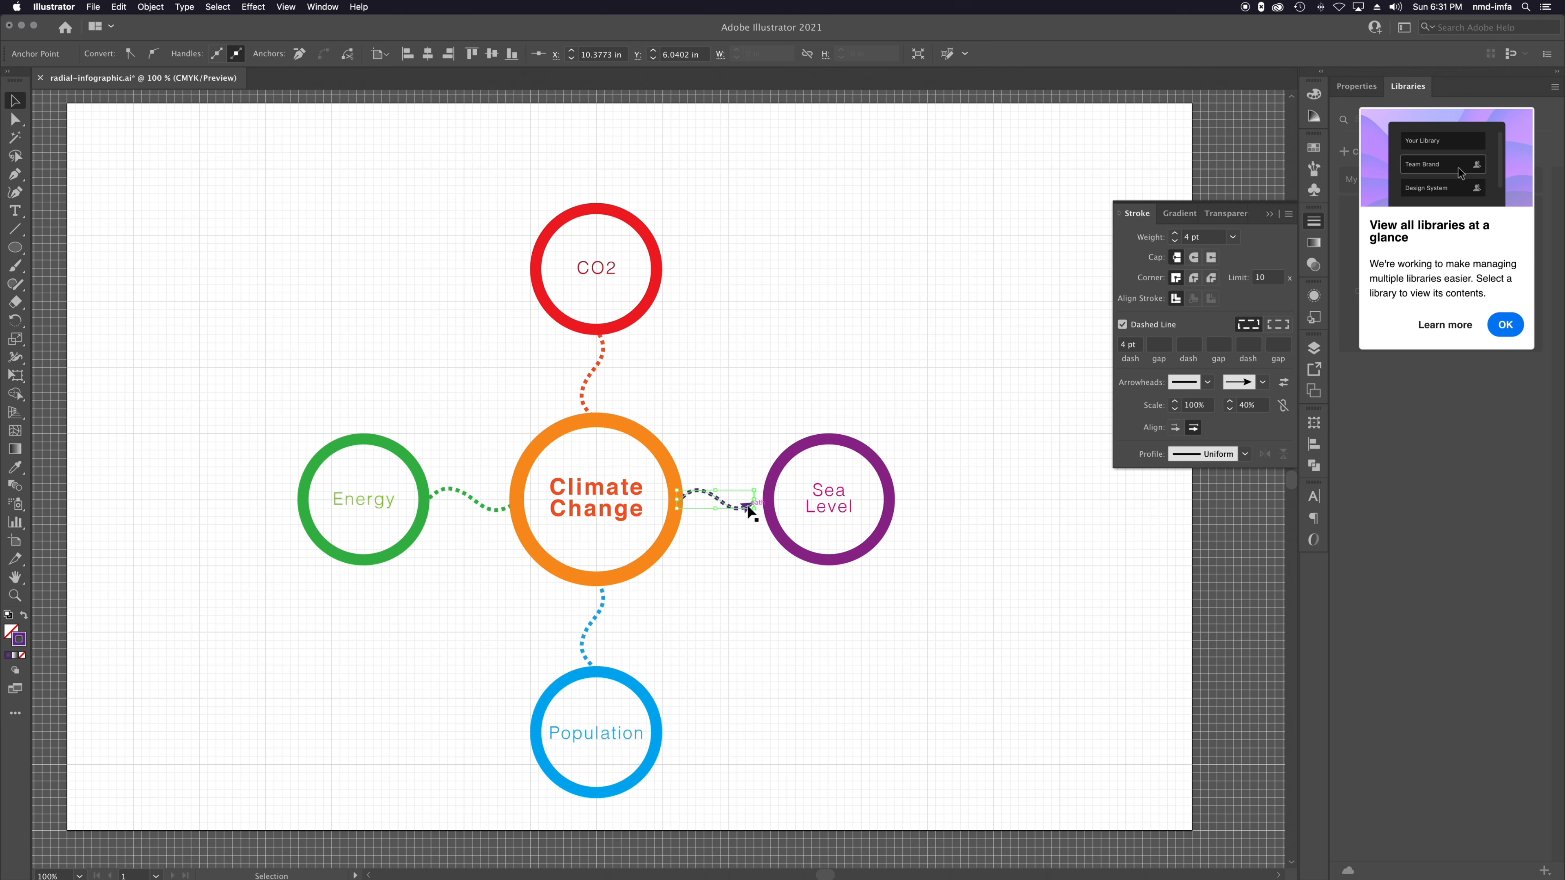
pyautogui.scroll(1, 748, 507)
pyautogui.scroll(3, 750, 510)
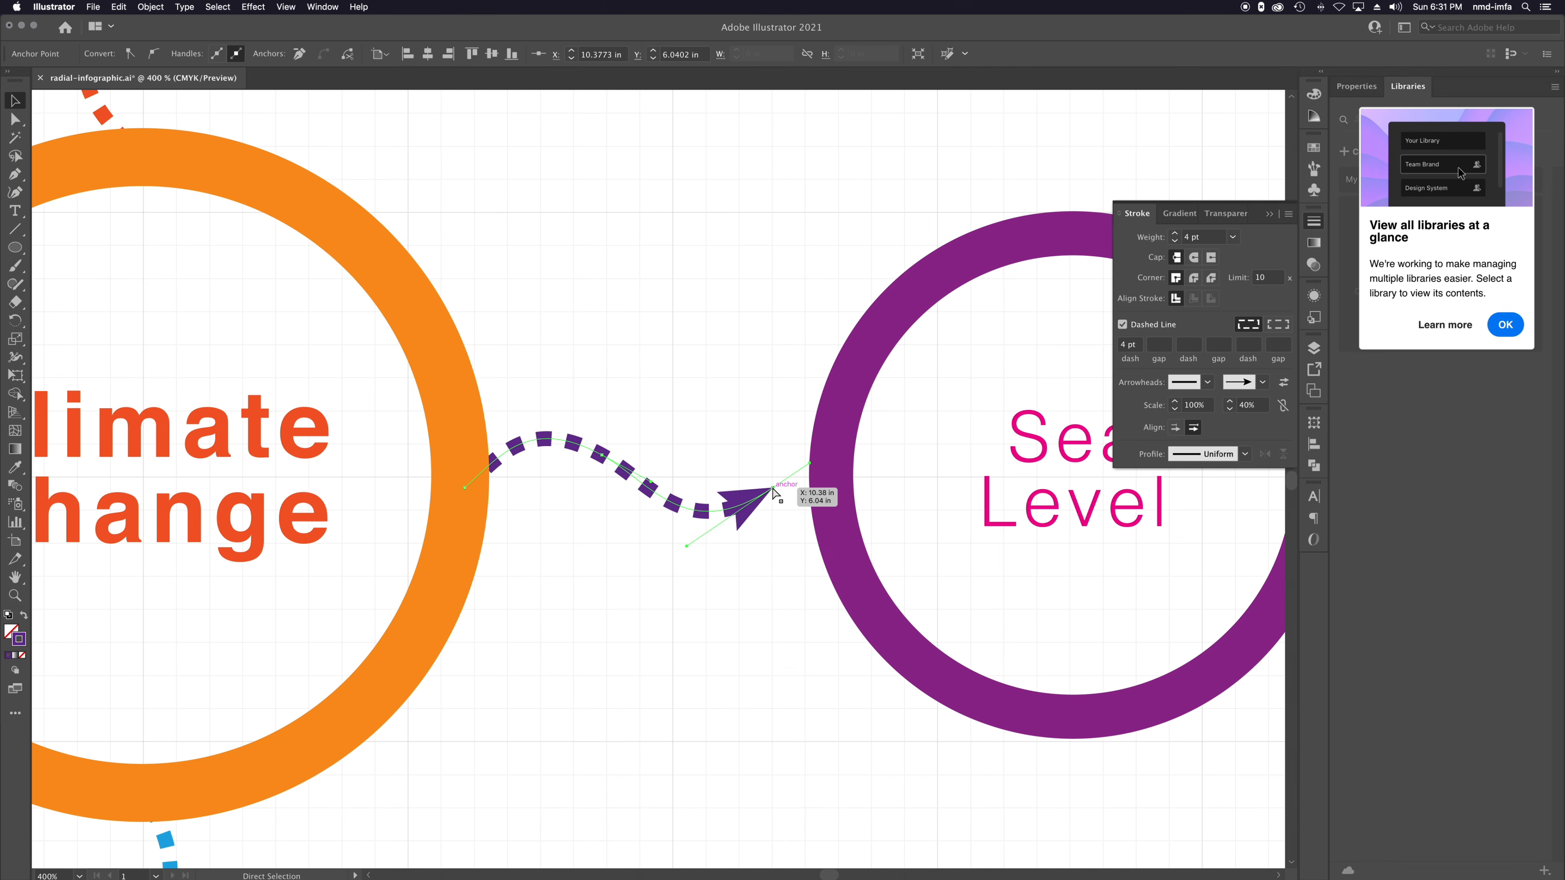
pyautogui.moveTo(774, 489); pyautogui.dragTo(802, 485)
pyautogui.click(755, 577)
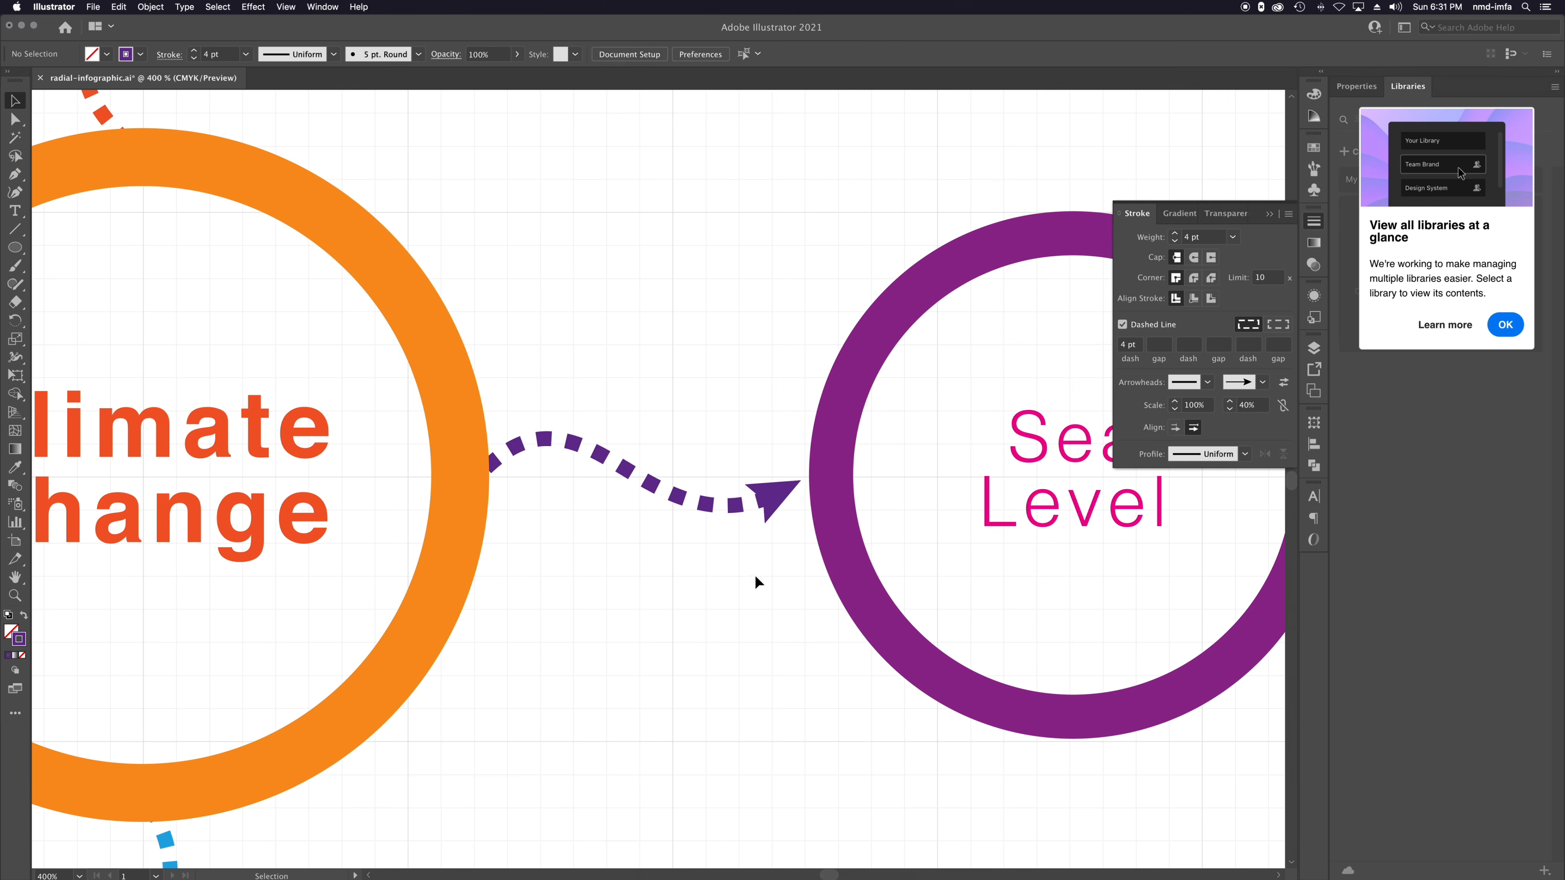
pyautogui.scroll(-4, 754, 575)
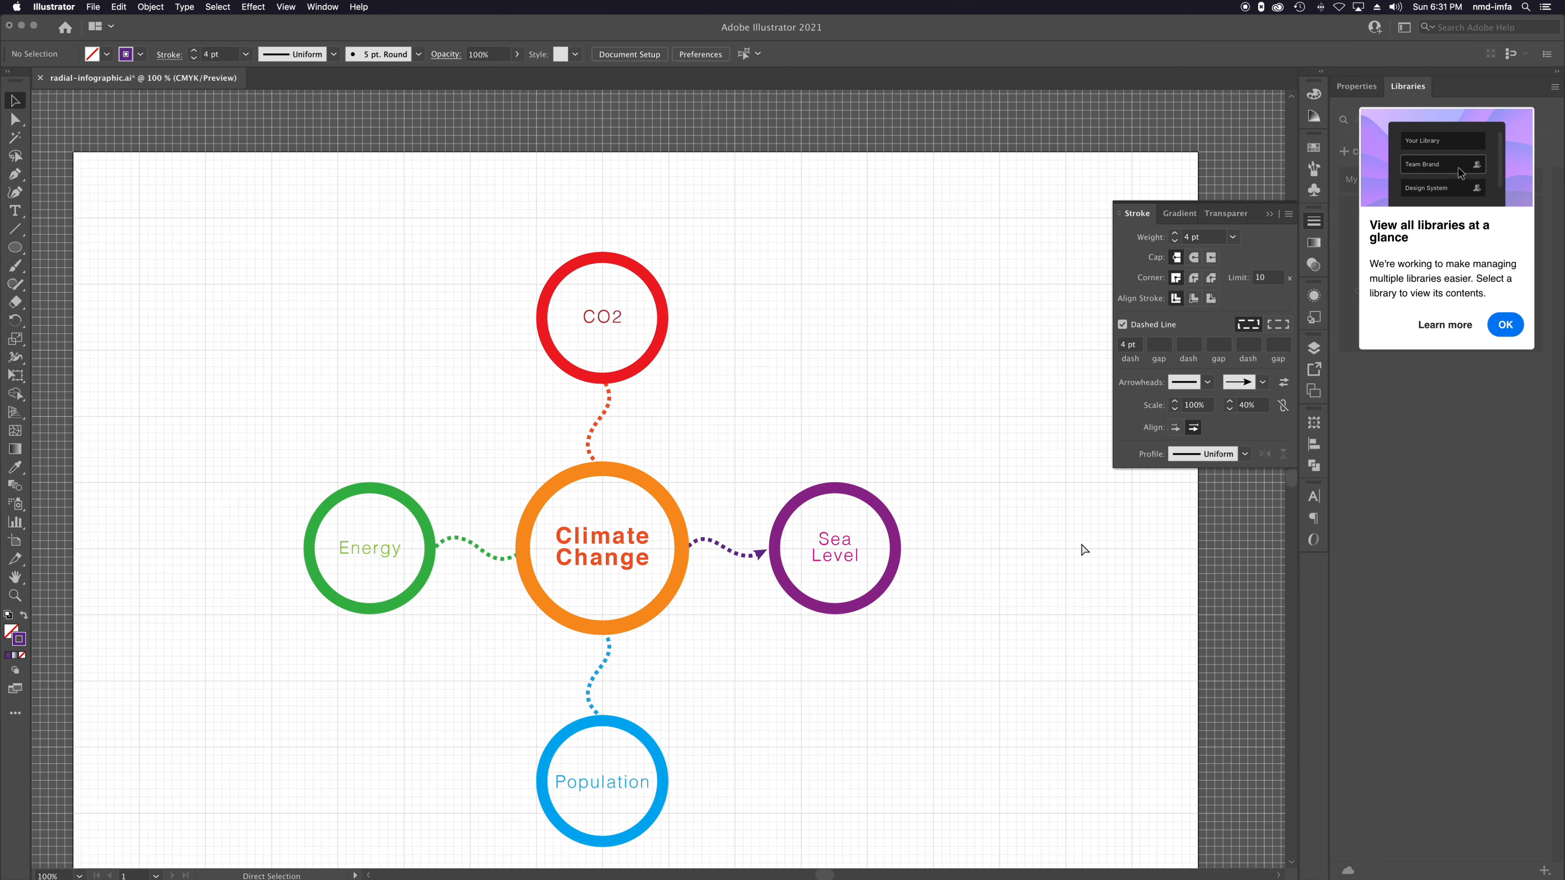
# Undo the arrowhead, anchor and shortening changes made to the purple connector.
pyautogui.press('super+z')
pyautogui.press('super+z')
pyautogui.press('super+z')
pyautogui.press('super+z')
pyautogui.press('super+z')
pyautogui.press('super+z')
pyautogui.press('super+z')
pyautogui.press('super+z')
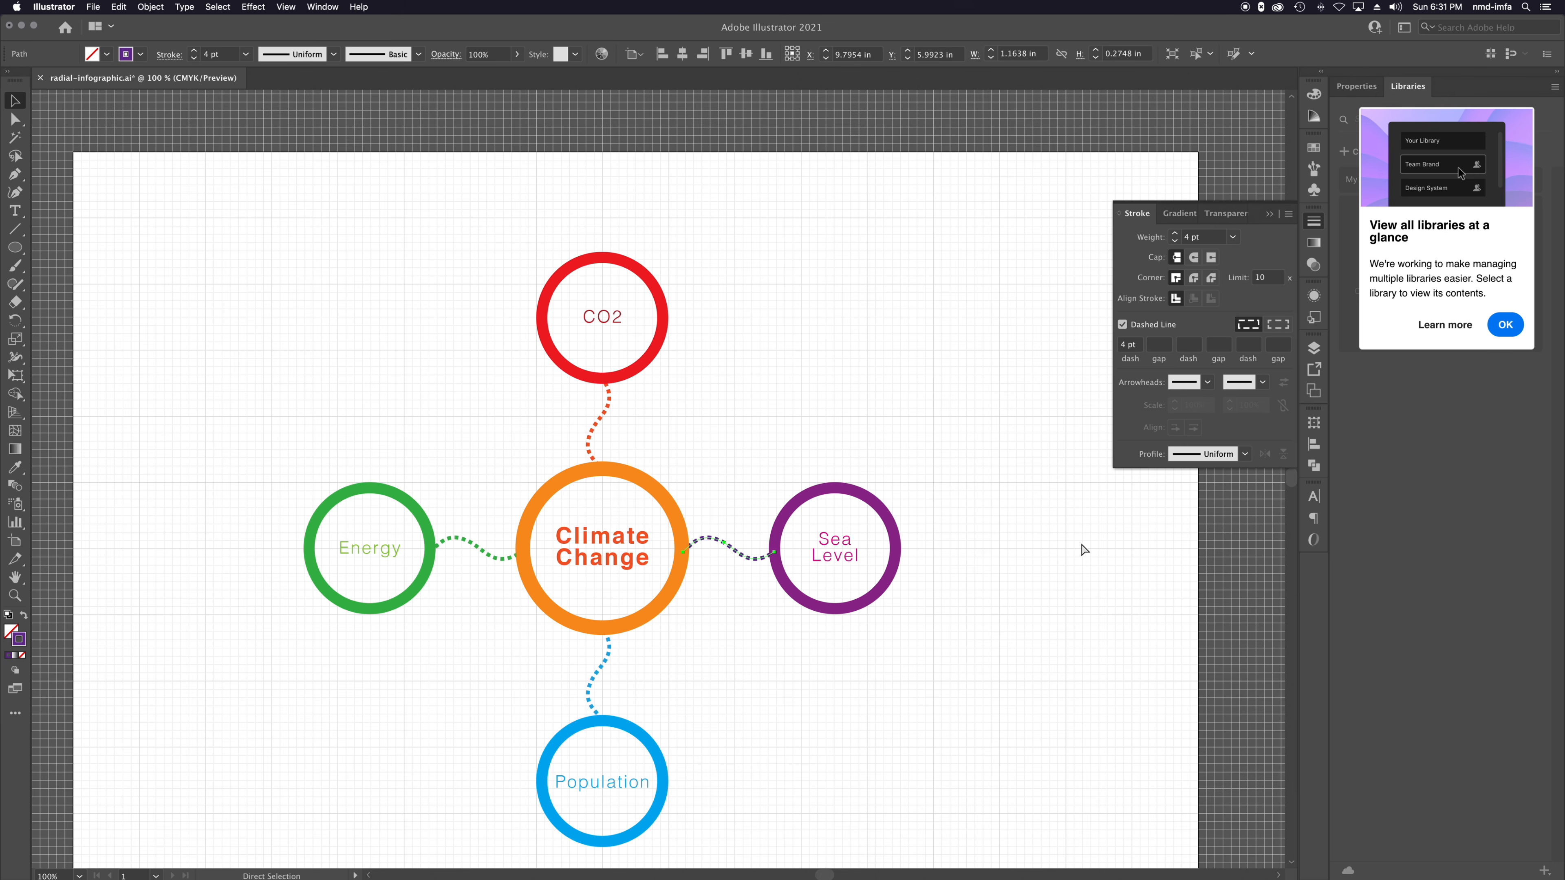
pyautogui.scroll(-1, 909, 508)
pyautogui.scroll(1, 909, 508)
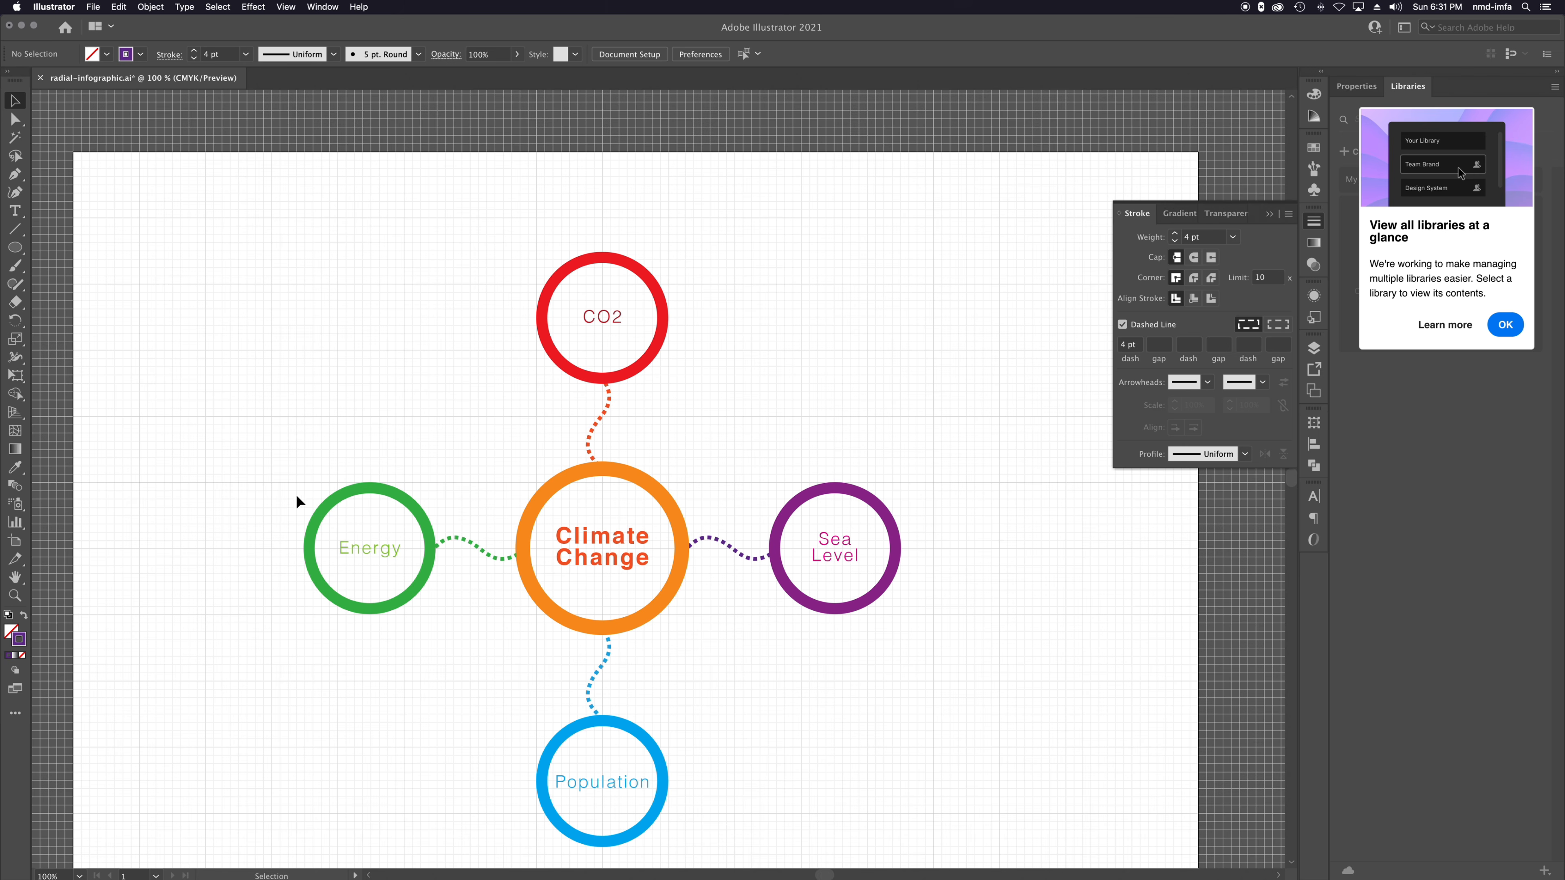
pyautogui.click(658, 301)
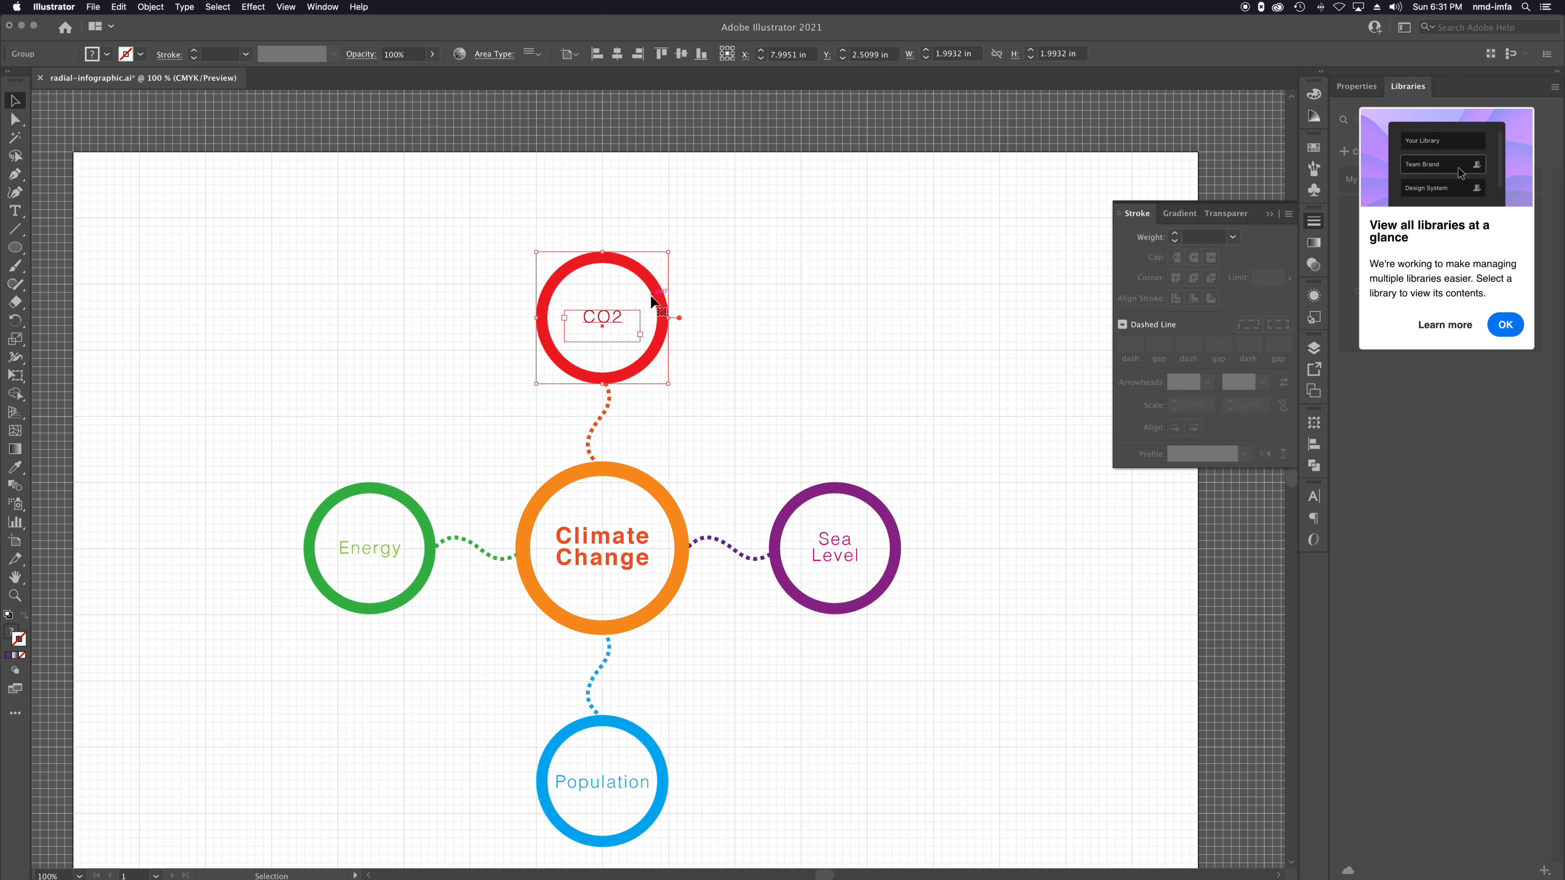
pyautogui.click(387, 493)
pyautogui.click(900, 553)
pyautogui.click(620, 729)
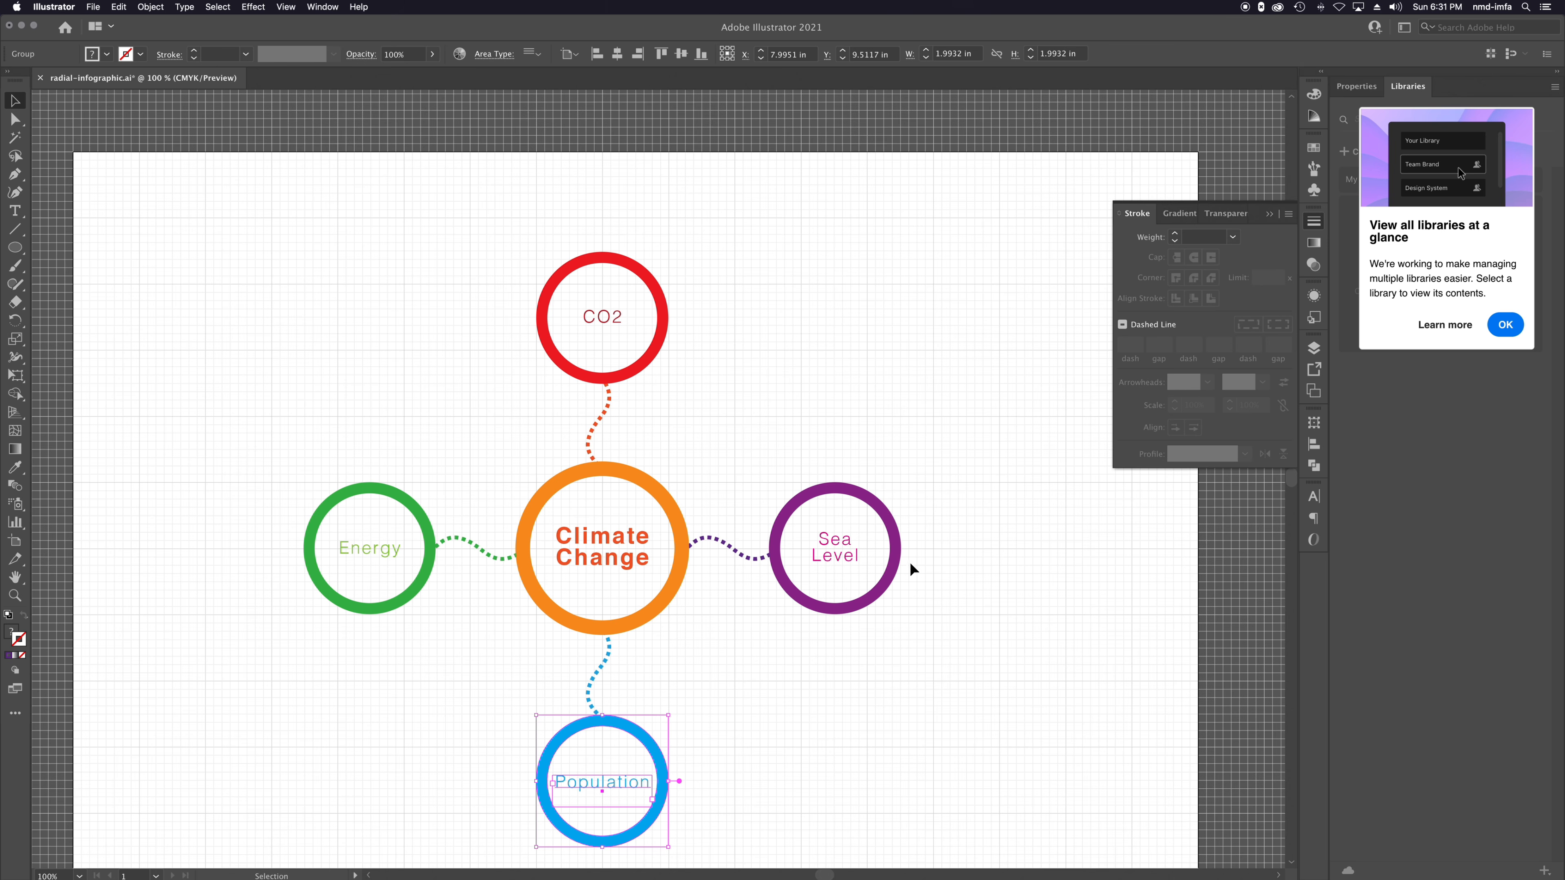
# Place a copy of the titled Sea Level ring just above the original, scaled down to about 1.07 in across.
pyautogui.click(871, 504)
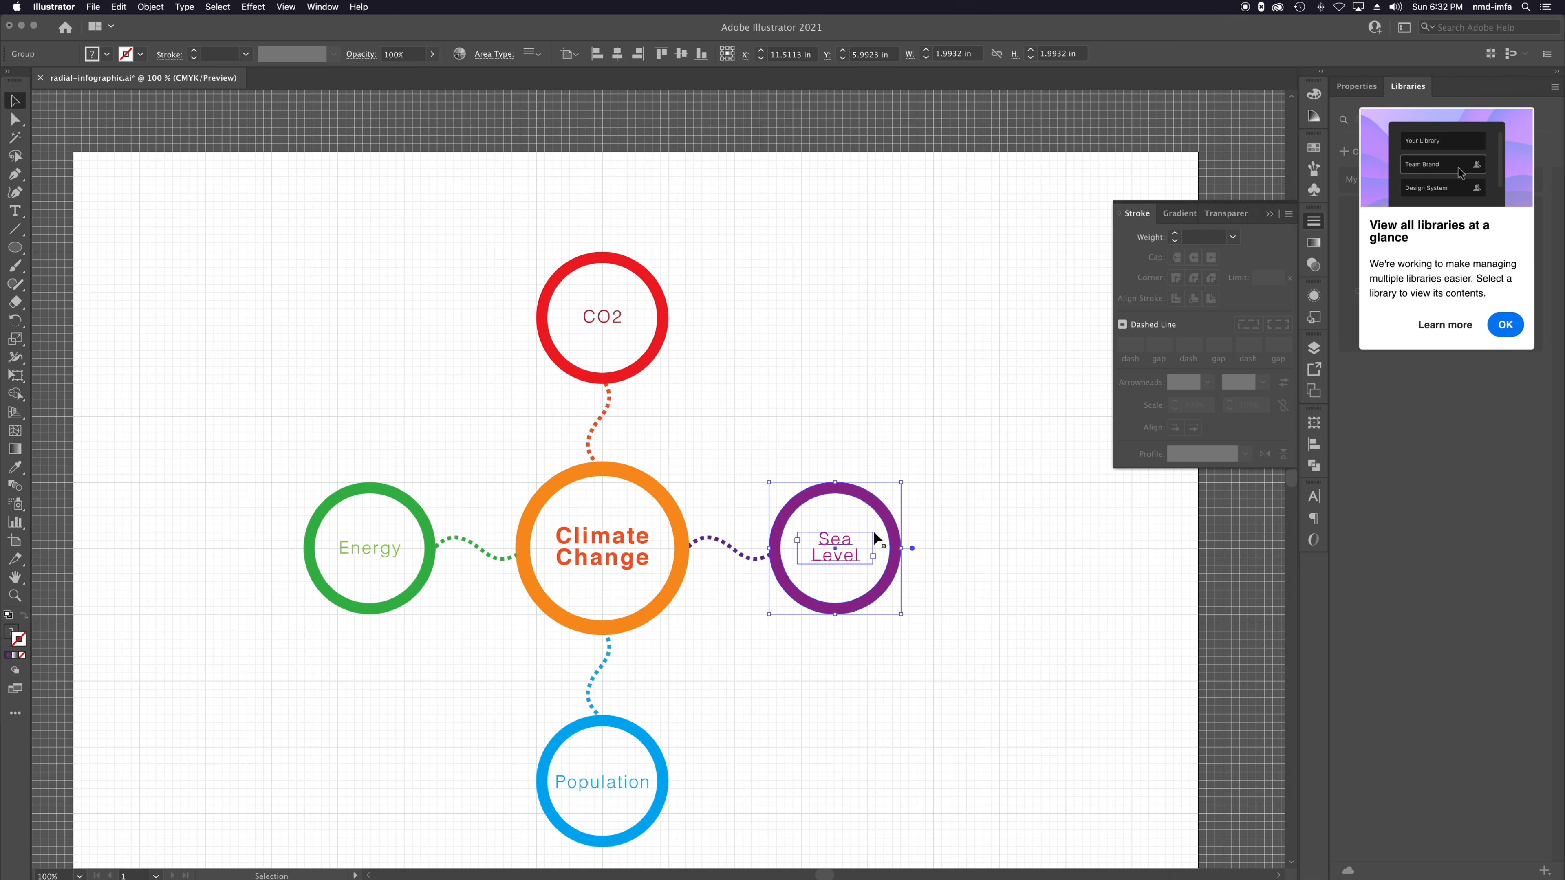
pyautogui.moveTo(885, 516); pyautogui.dragTo(871, 414)
pyautogui.press('super+z')
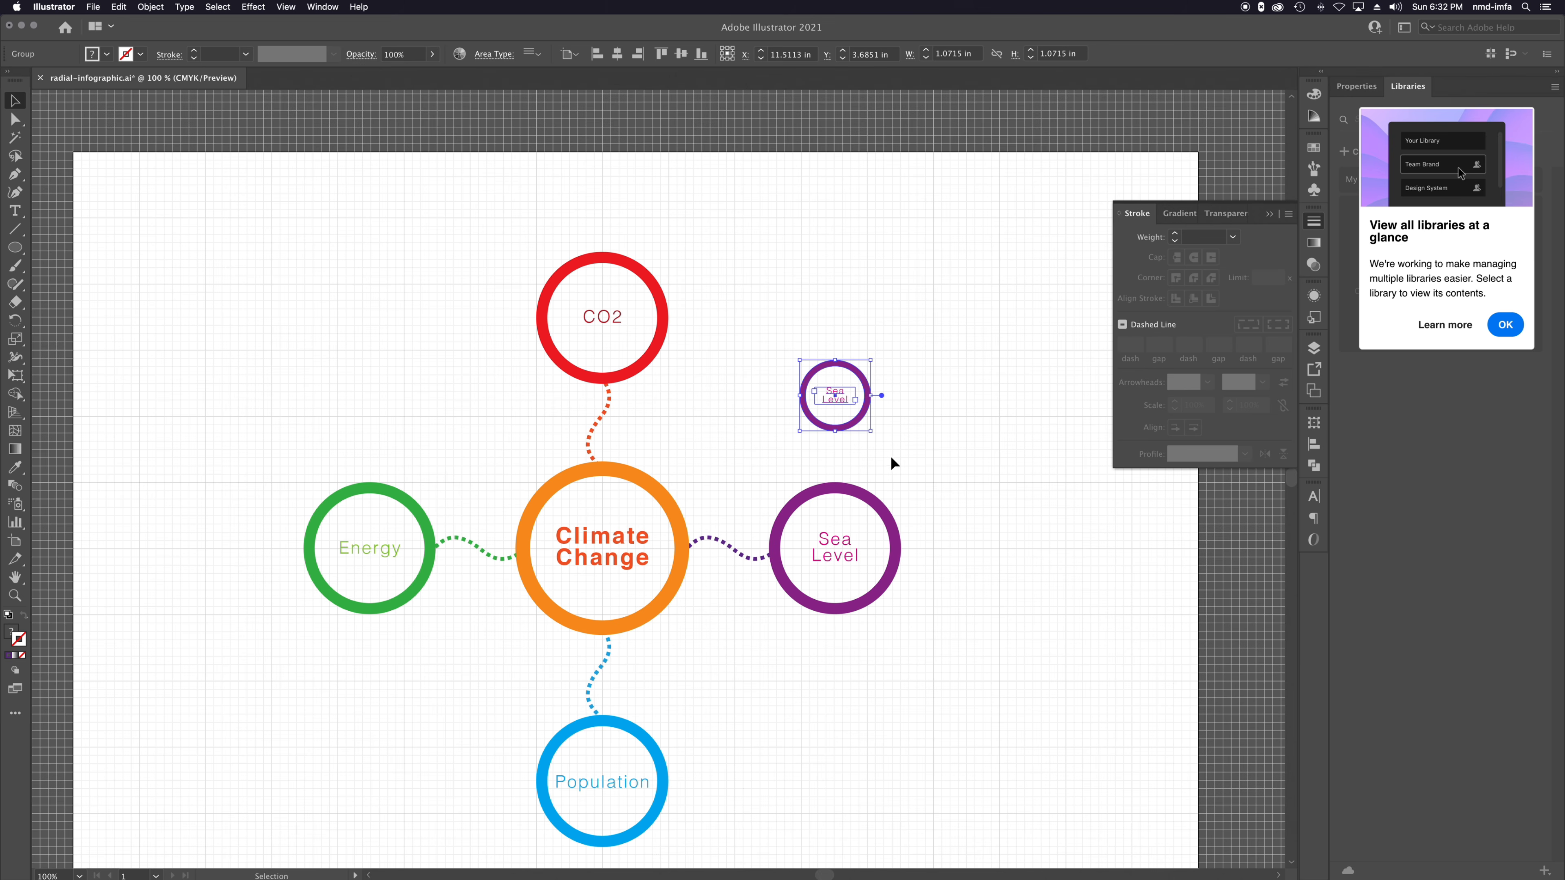
pyautogui.moveTo(866, 386); pyautogui.dragTo(867, 408)
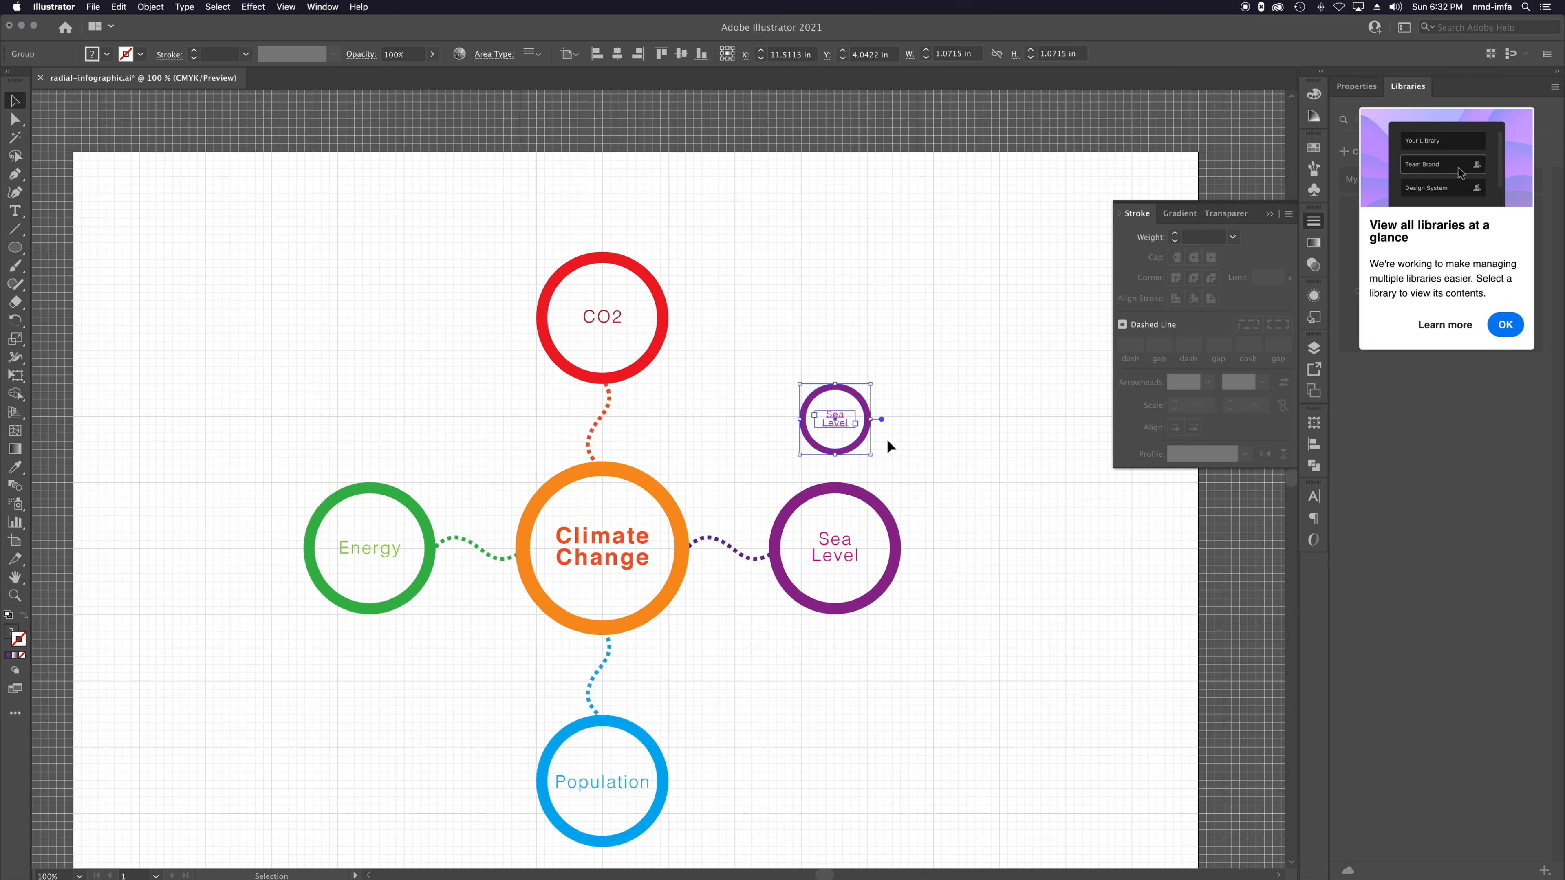
# Set the label inside the small Sea Level ring to Helvetica Bold.
pyautogui.scroll(1, 888, 440)
pyautogui.click(892, 397)
pyautogui.press('a')
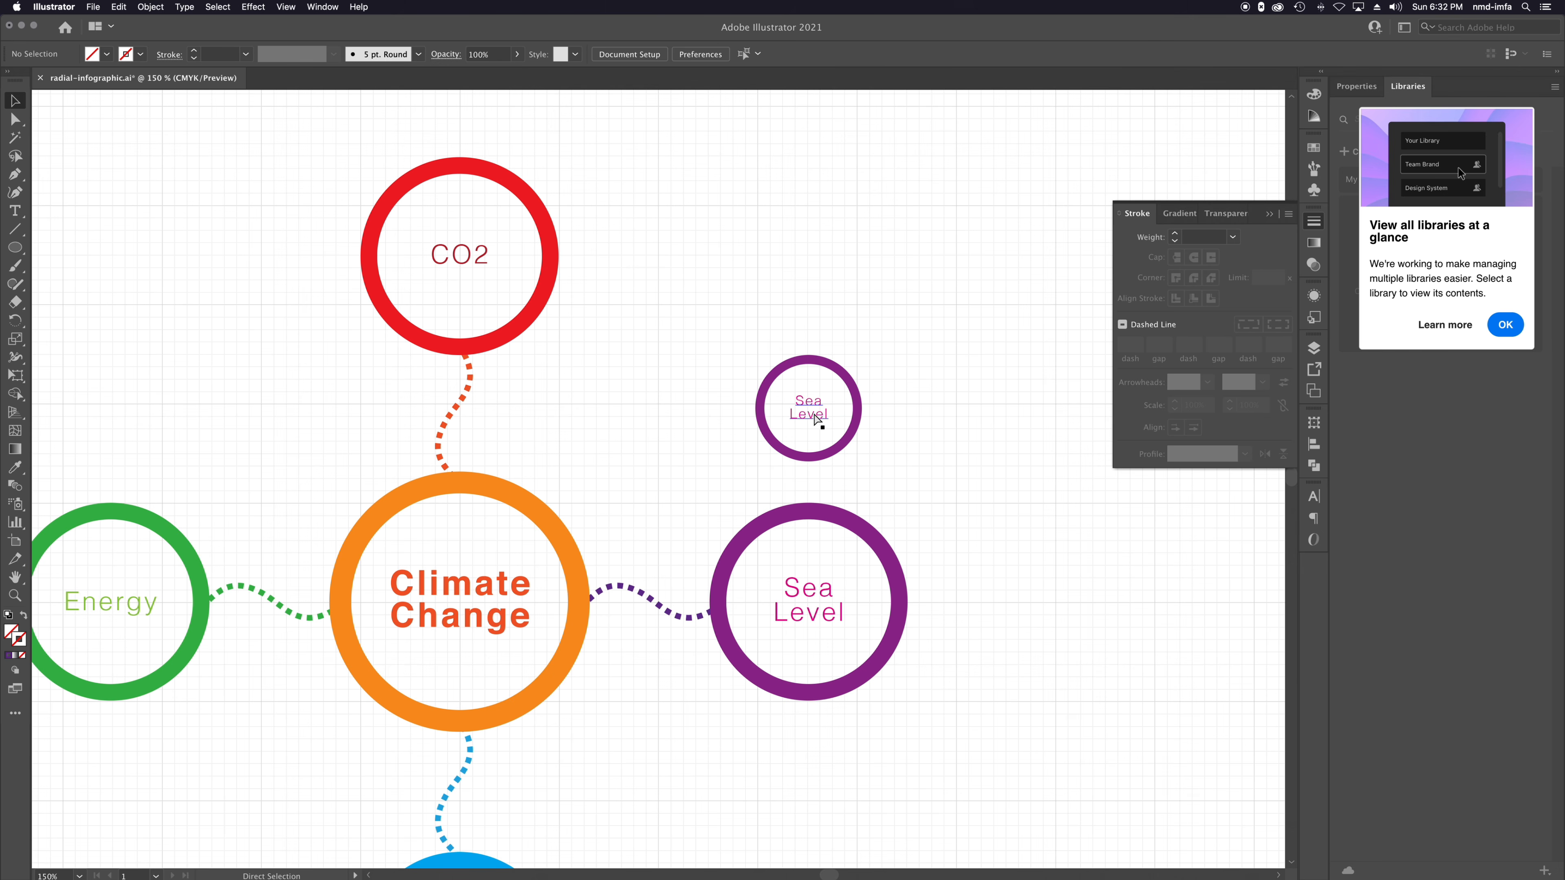
pyautogui.press('v')
pyautogui.click(814, 412)
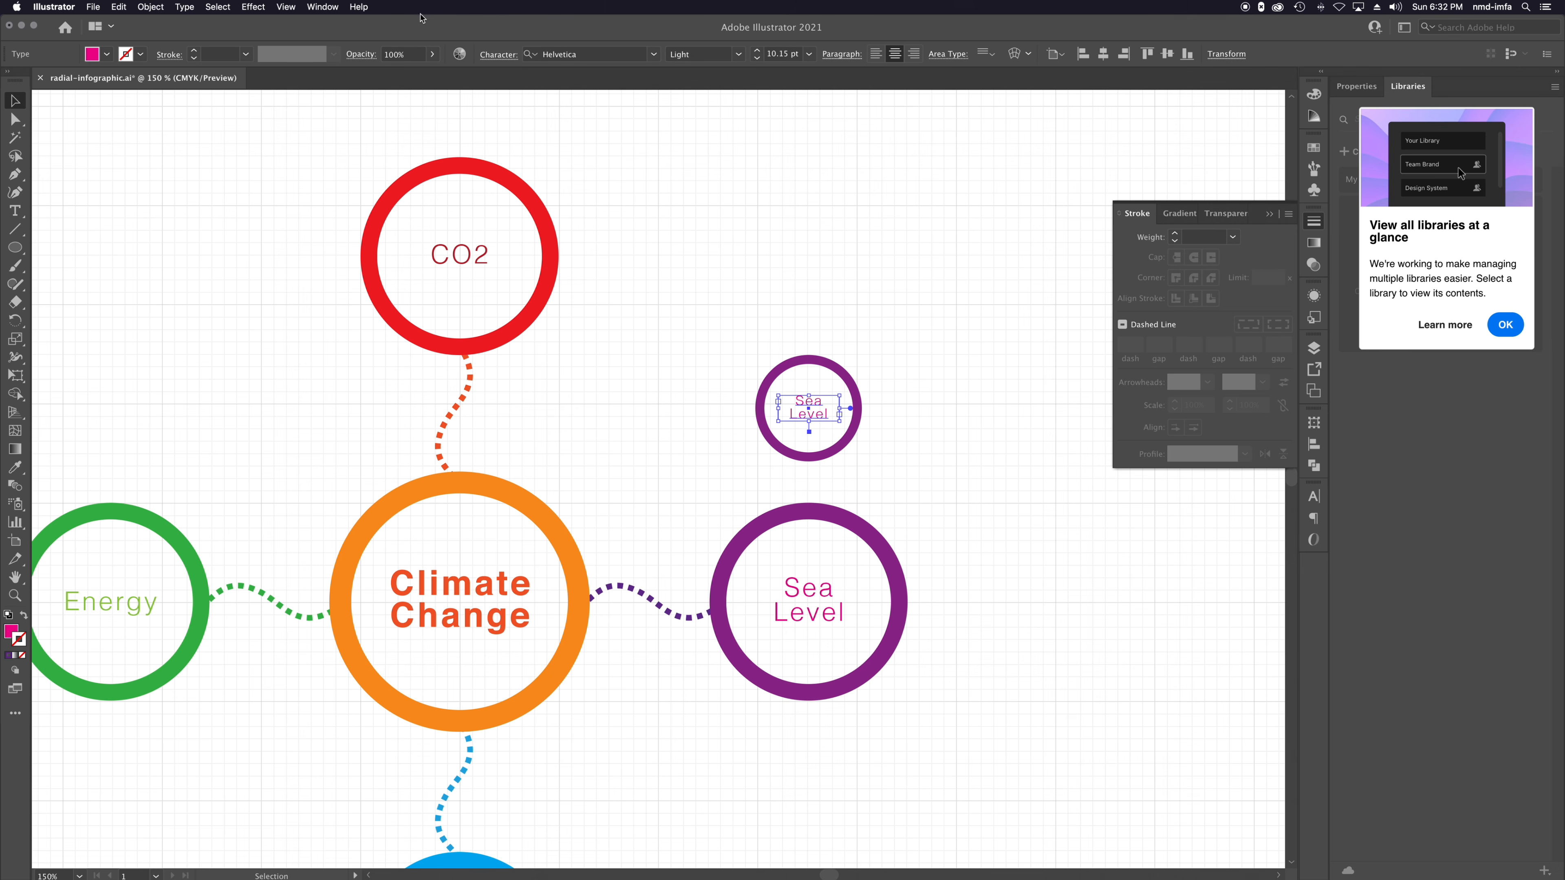
pyautogui.click(738, 54)
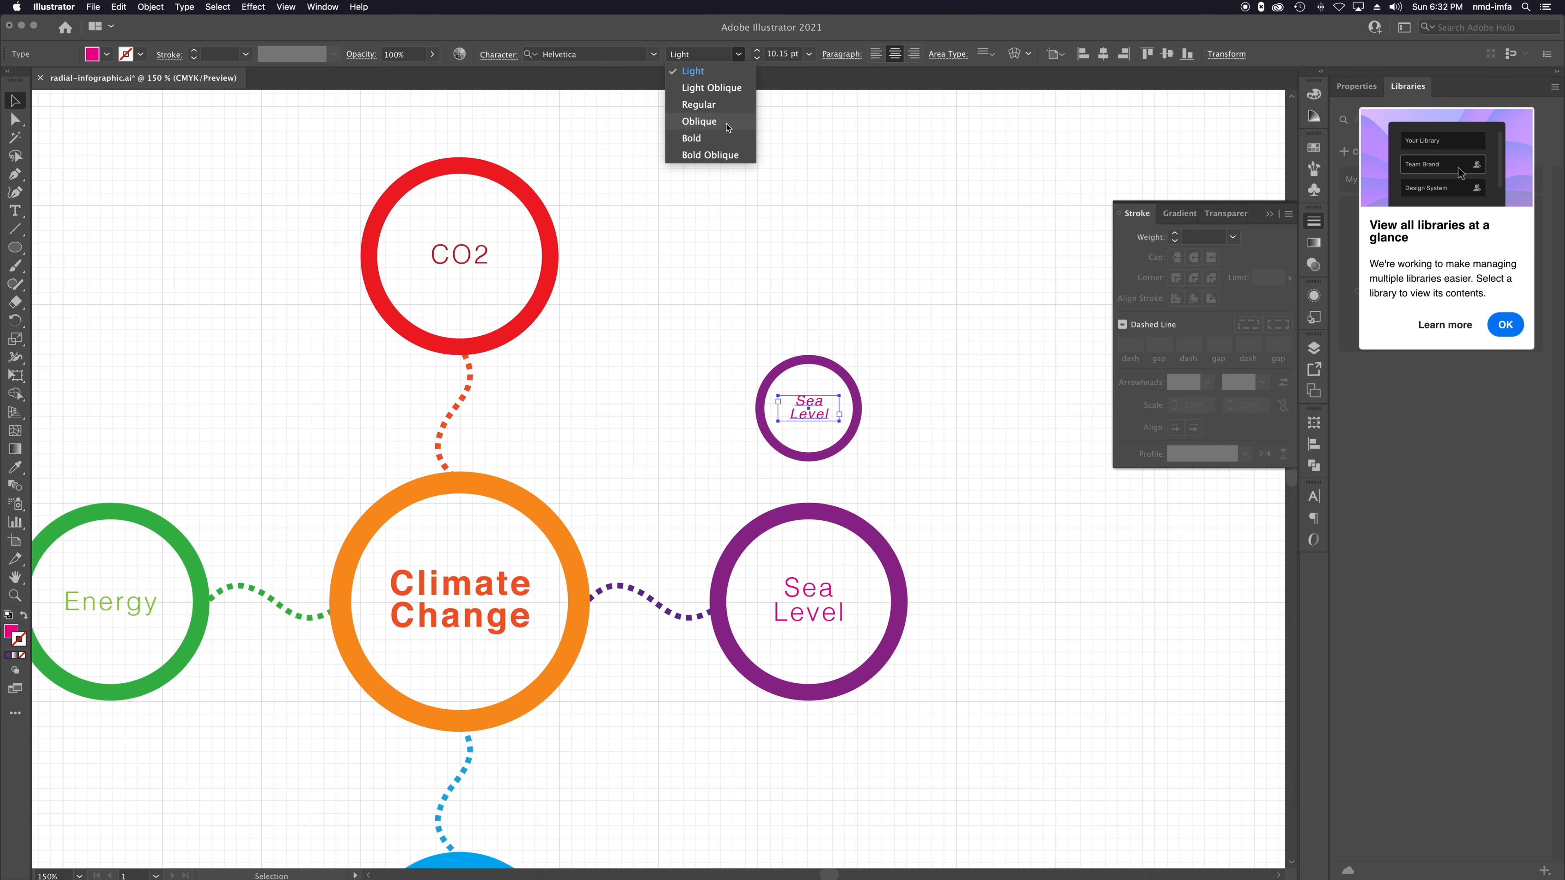
pyautogui.click(724, 141)
pyautogui.click(899, 363)
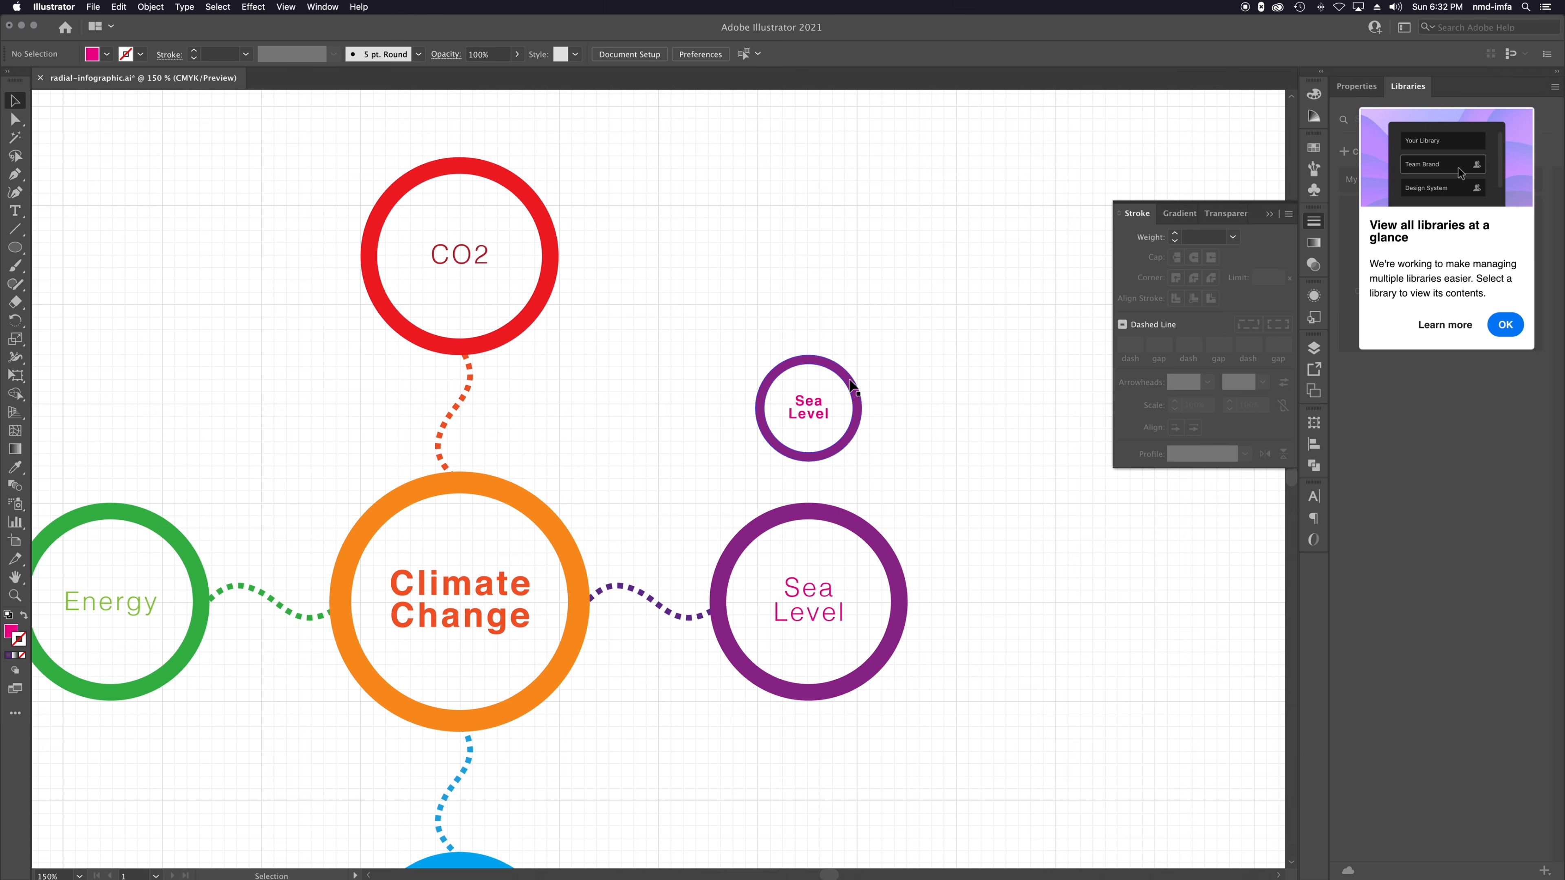
# Fill the small Sea Level ring with the lighter purple CC66CC.
pyautogui.click(849, 388)
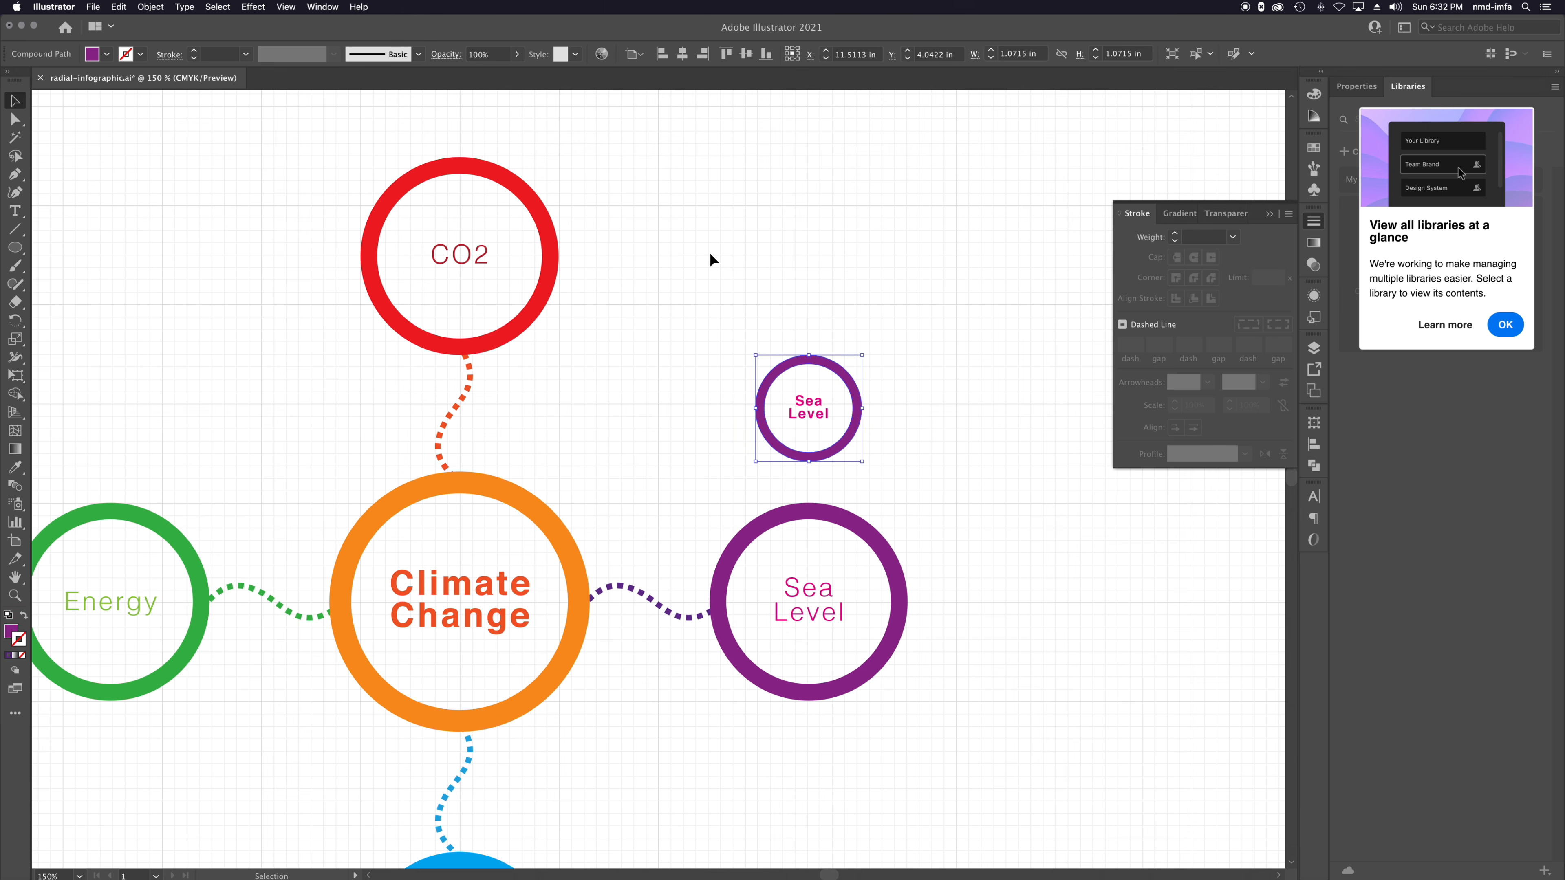
pyautogui.click(108, 54)
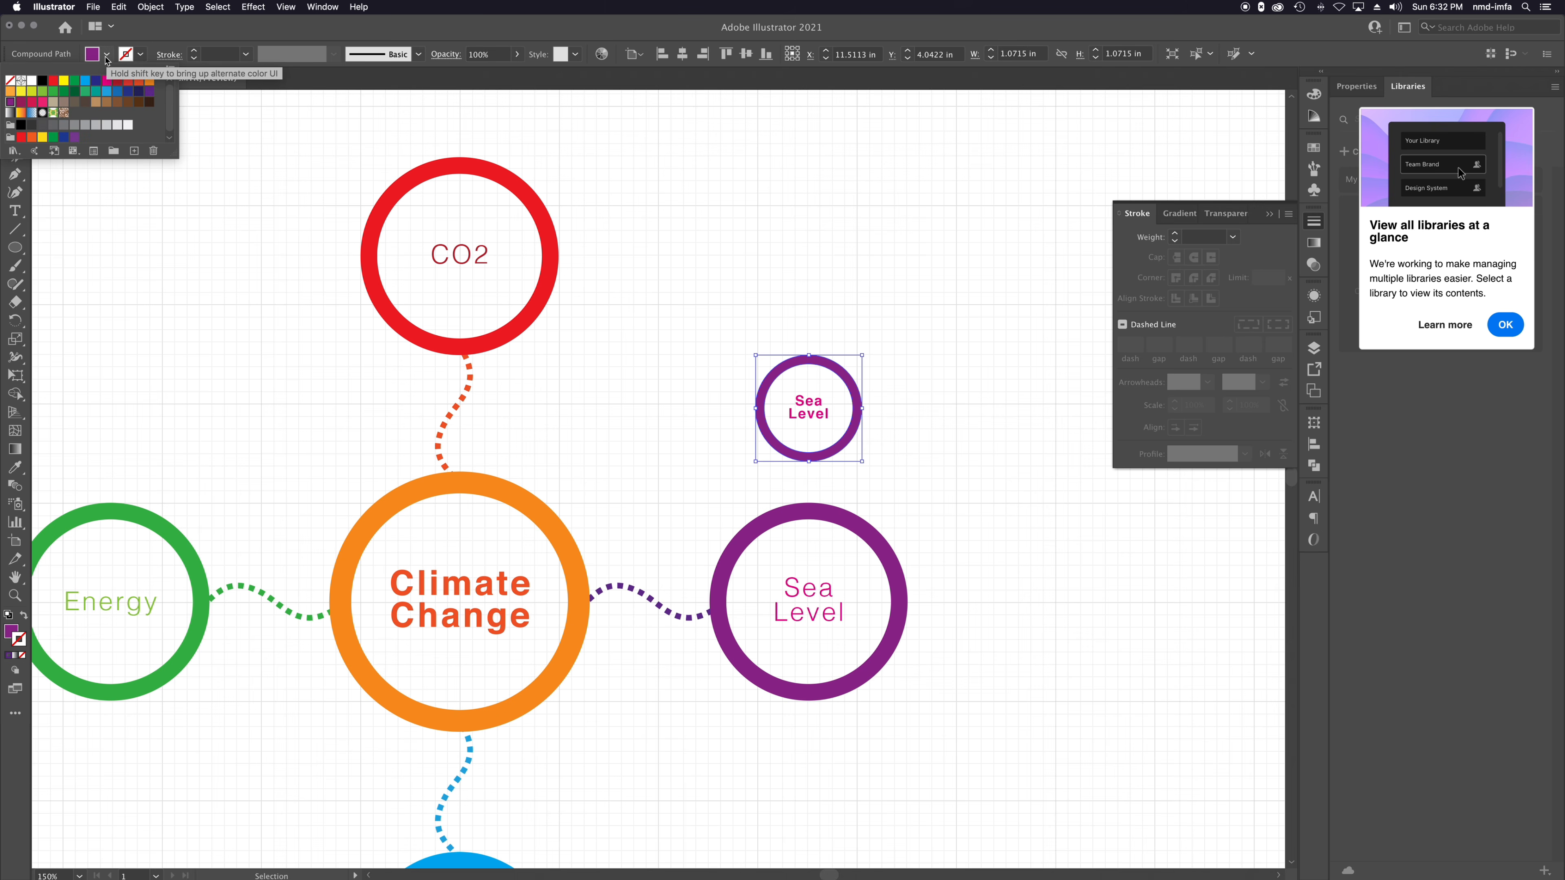
pyautogui.click(106, 53)
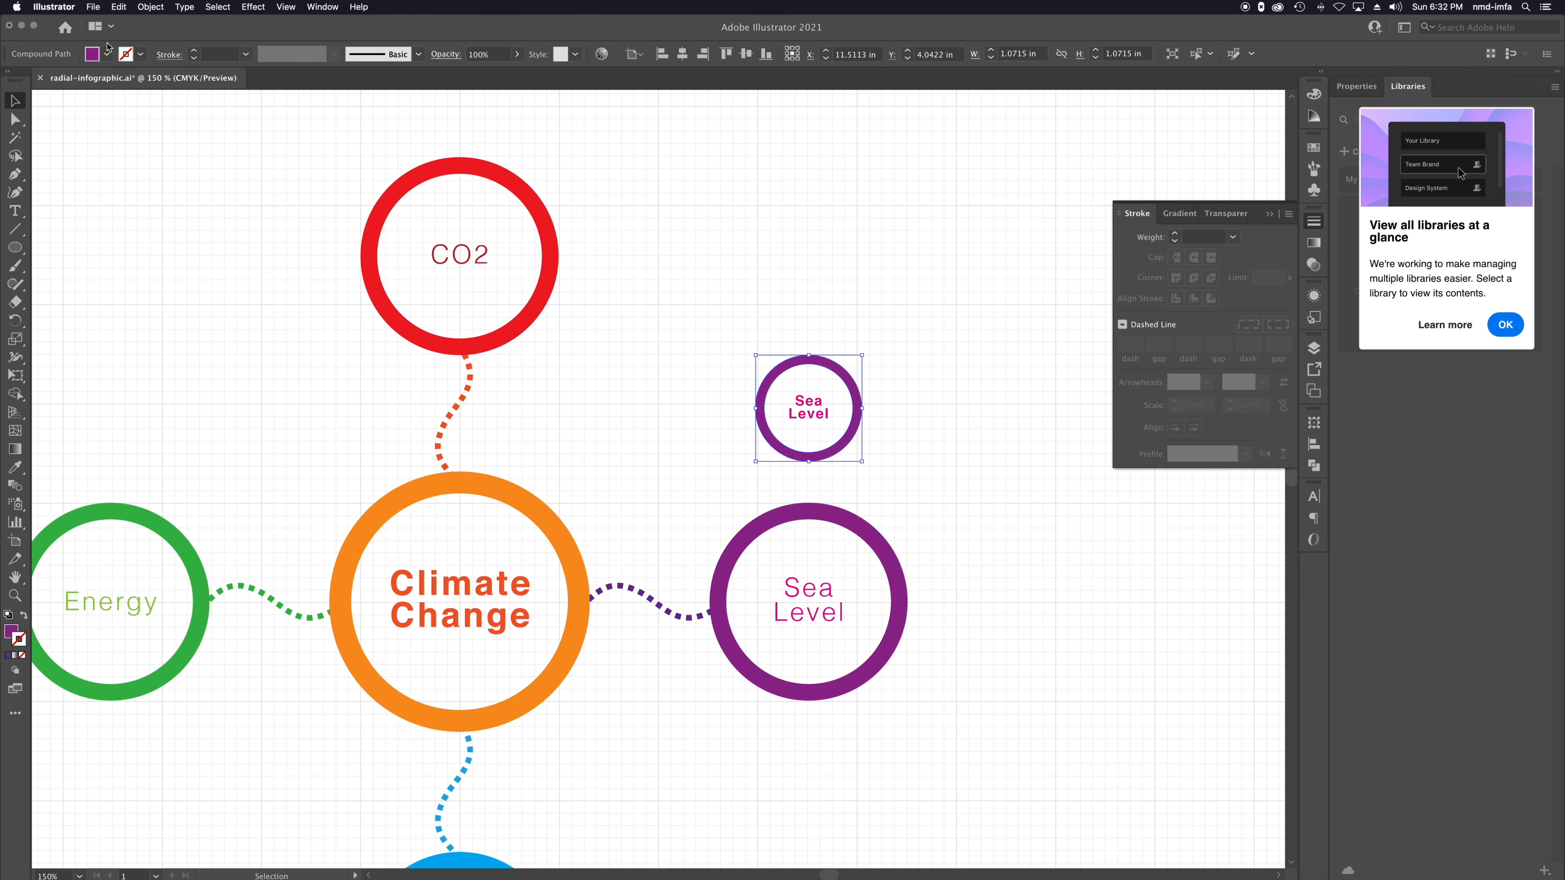
pyautogui.click(12, 632)
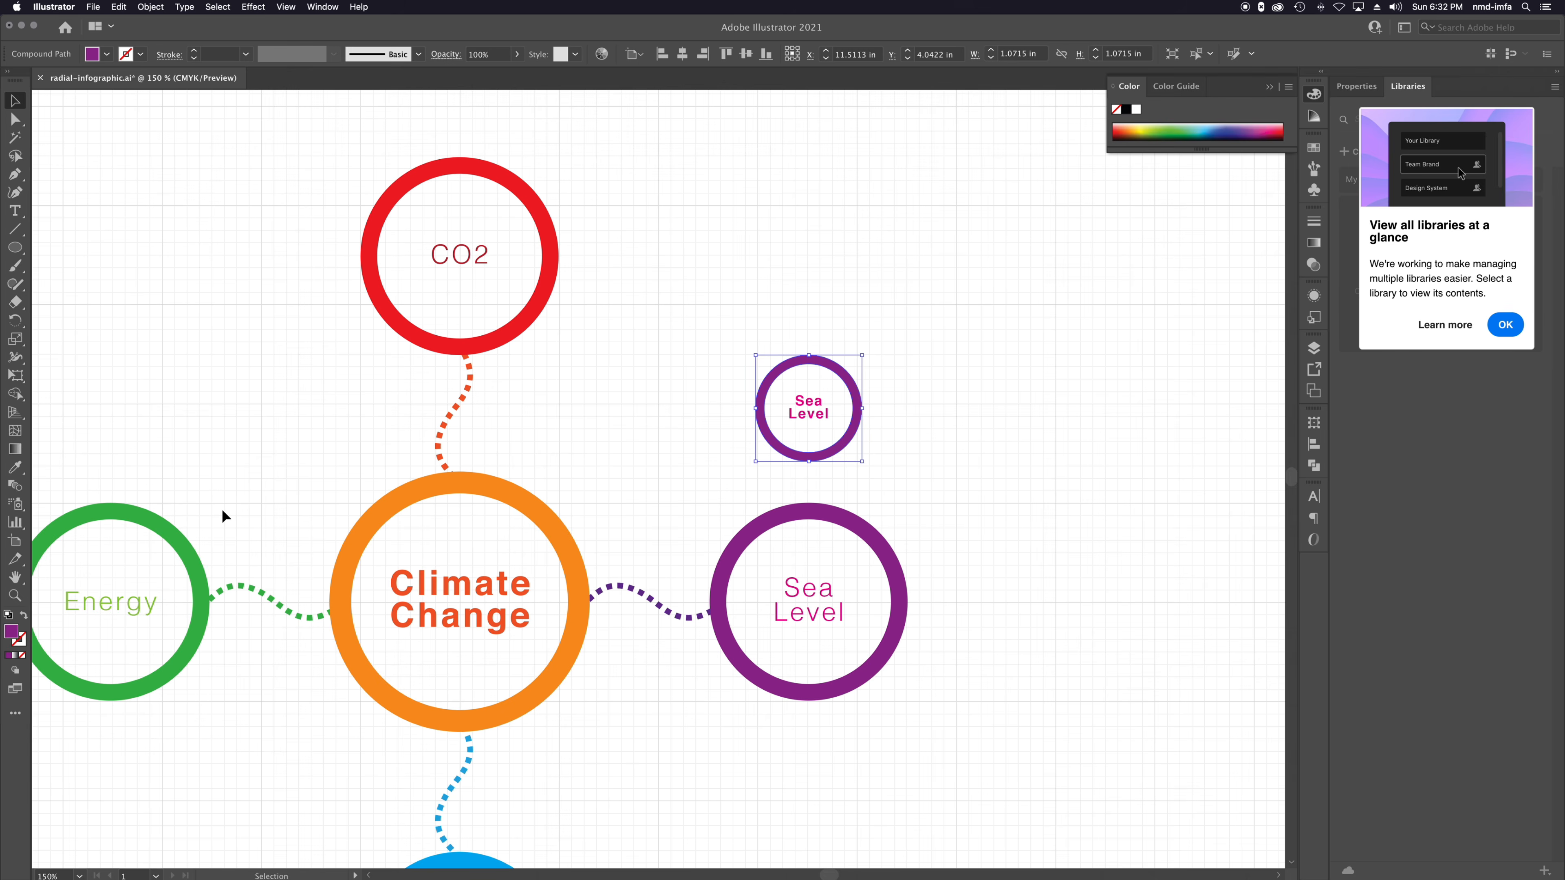
pyautogui.doubleClick(16, 636)
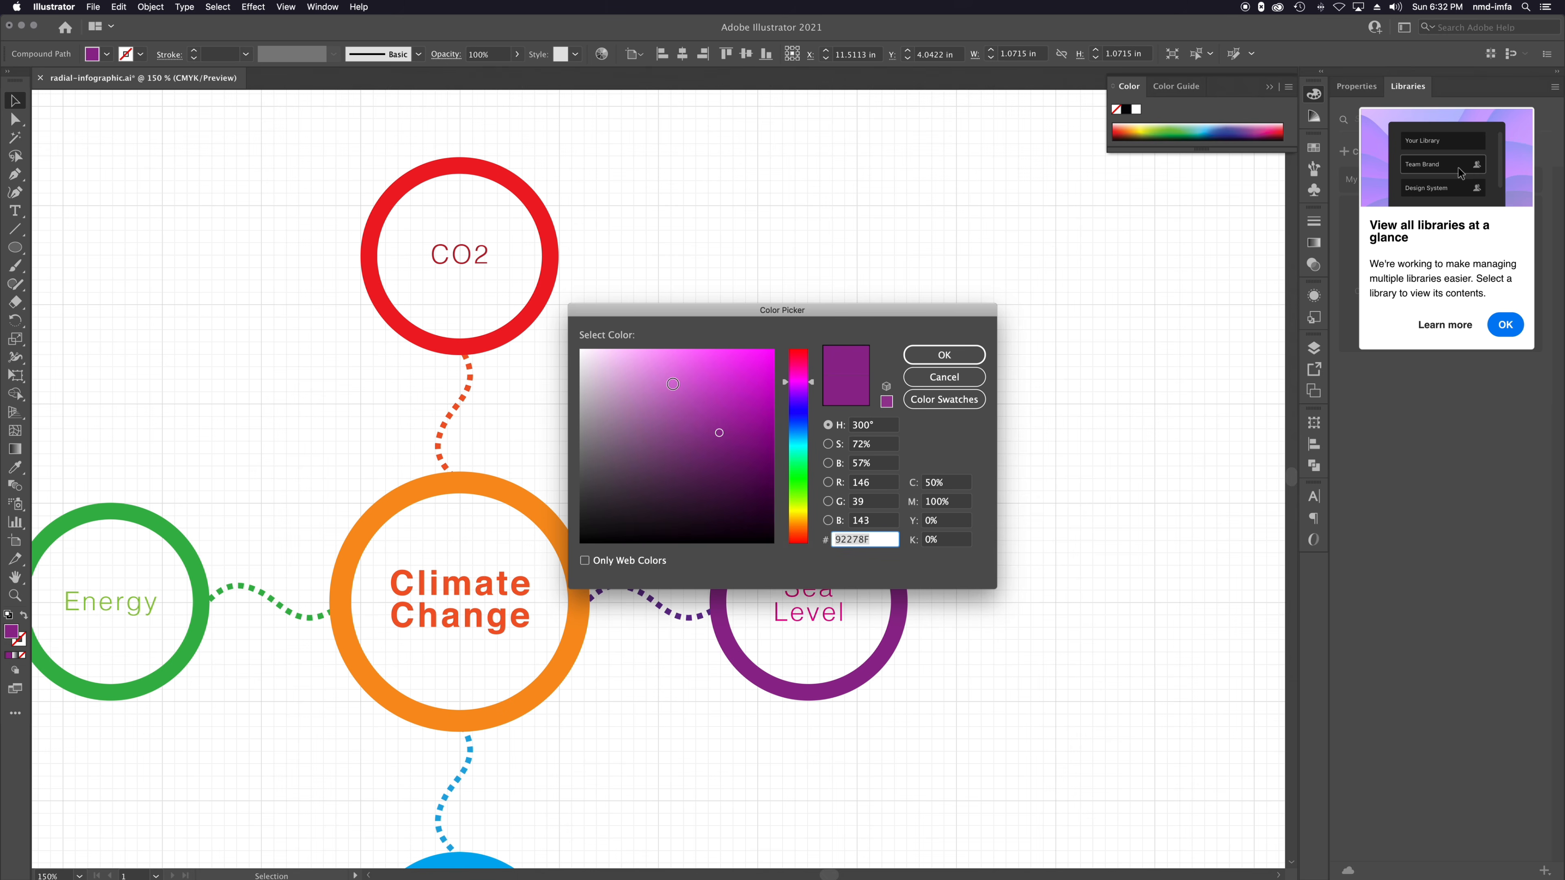
pyautogui.click(679, 388)
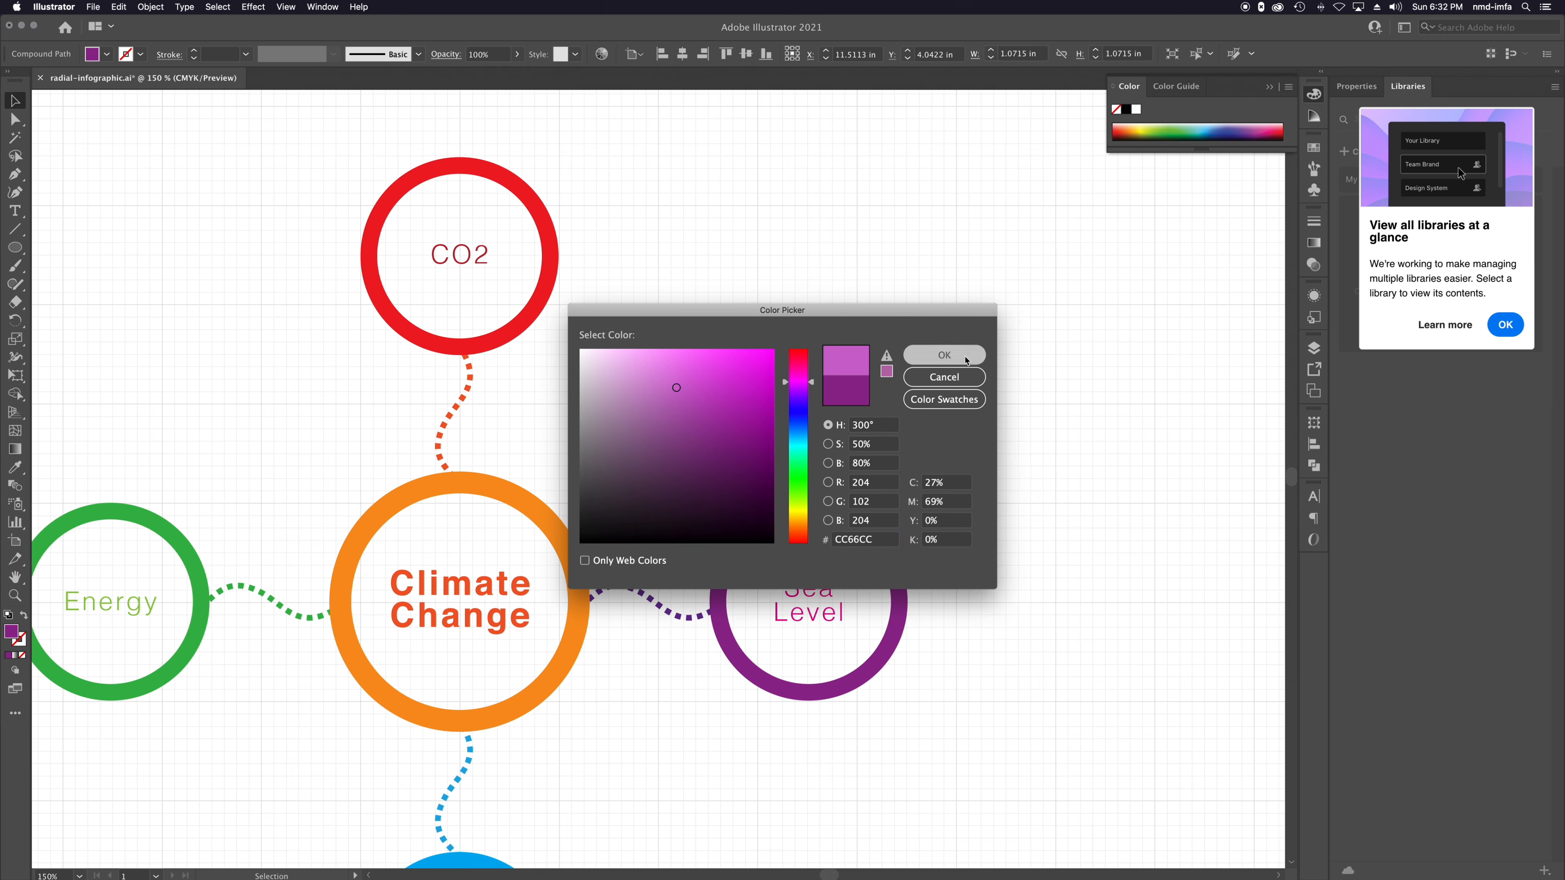
pyautogui.click(963, 354)
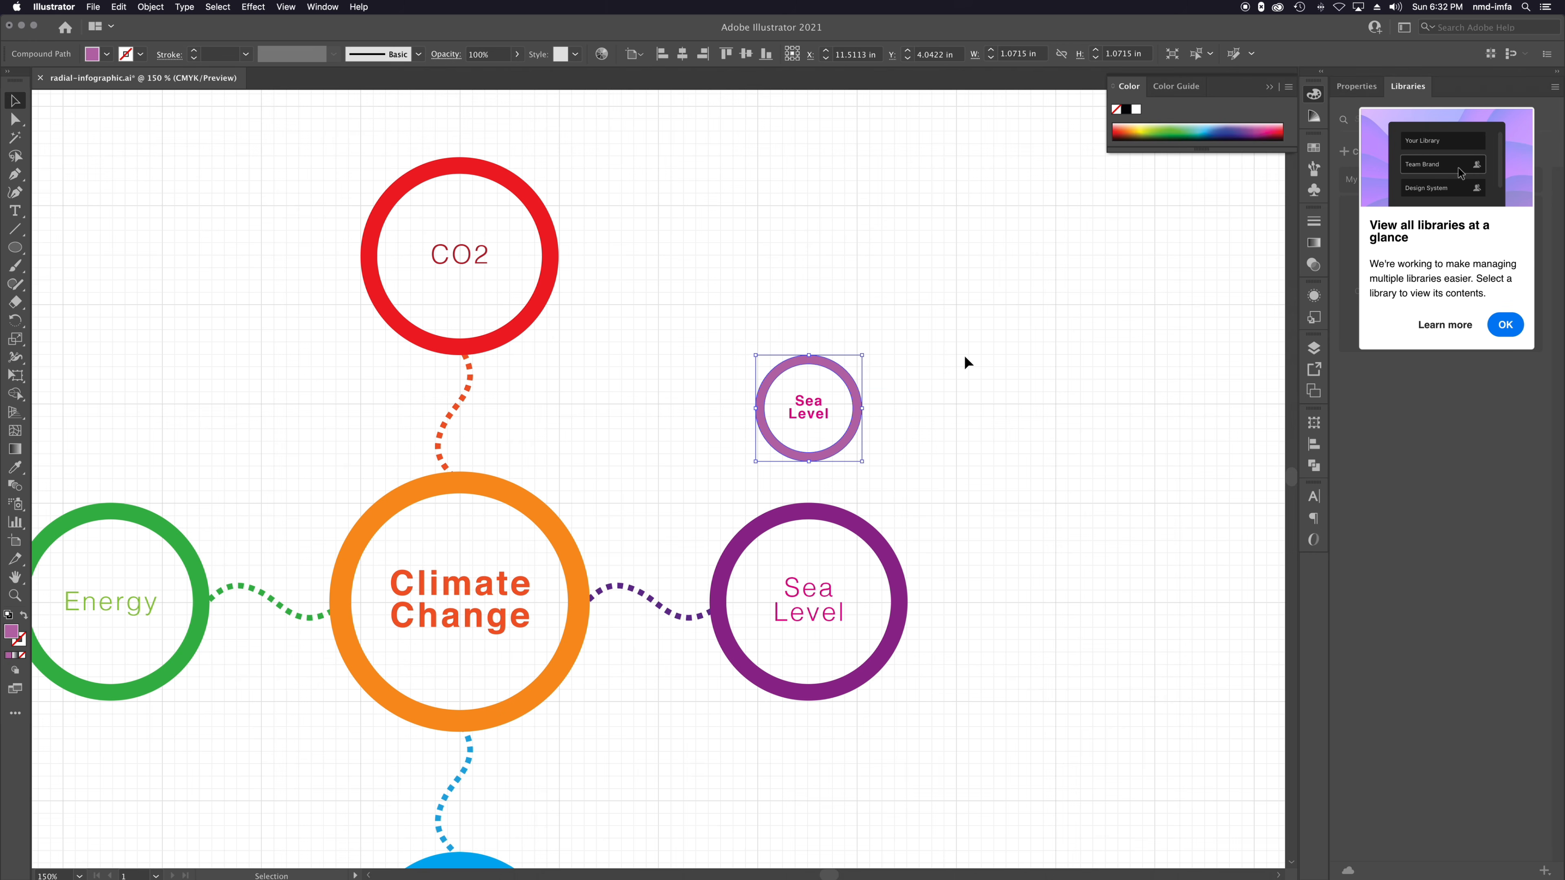
# Try the stronger purple C230C6 as the small ring's fill.
pyautogui.doubleClick(10, 632)
pyautogui.click(729, 392)
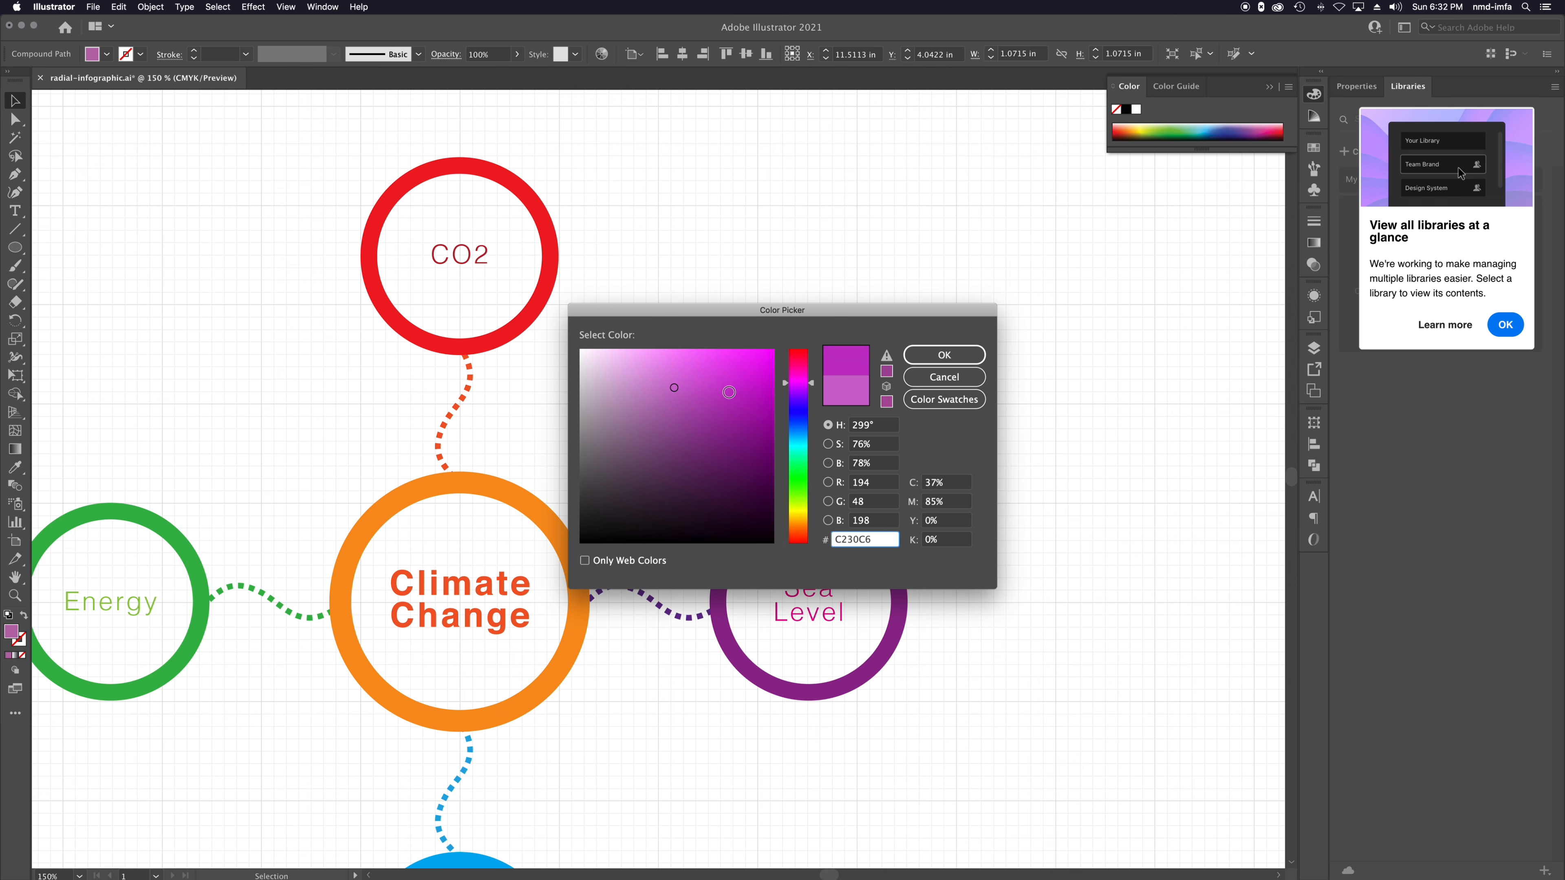
pyautogui.click(935, 357)
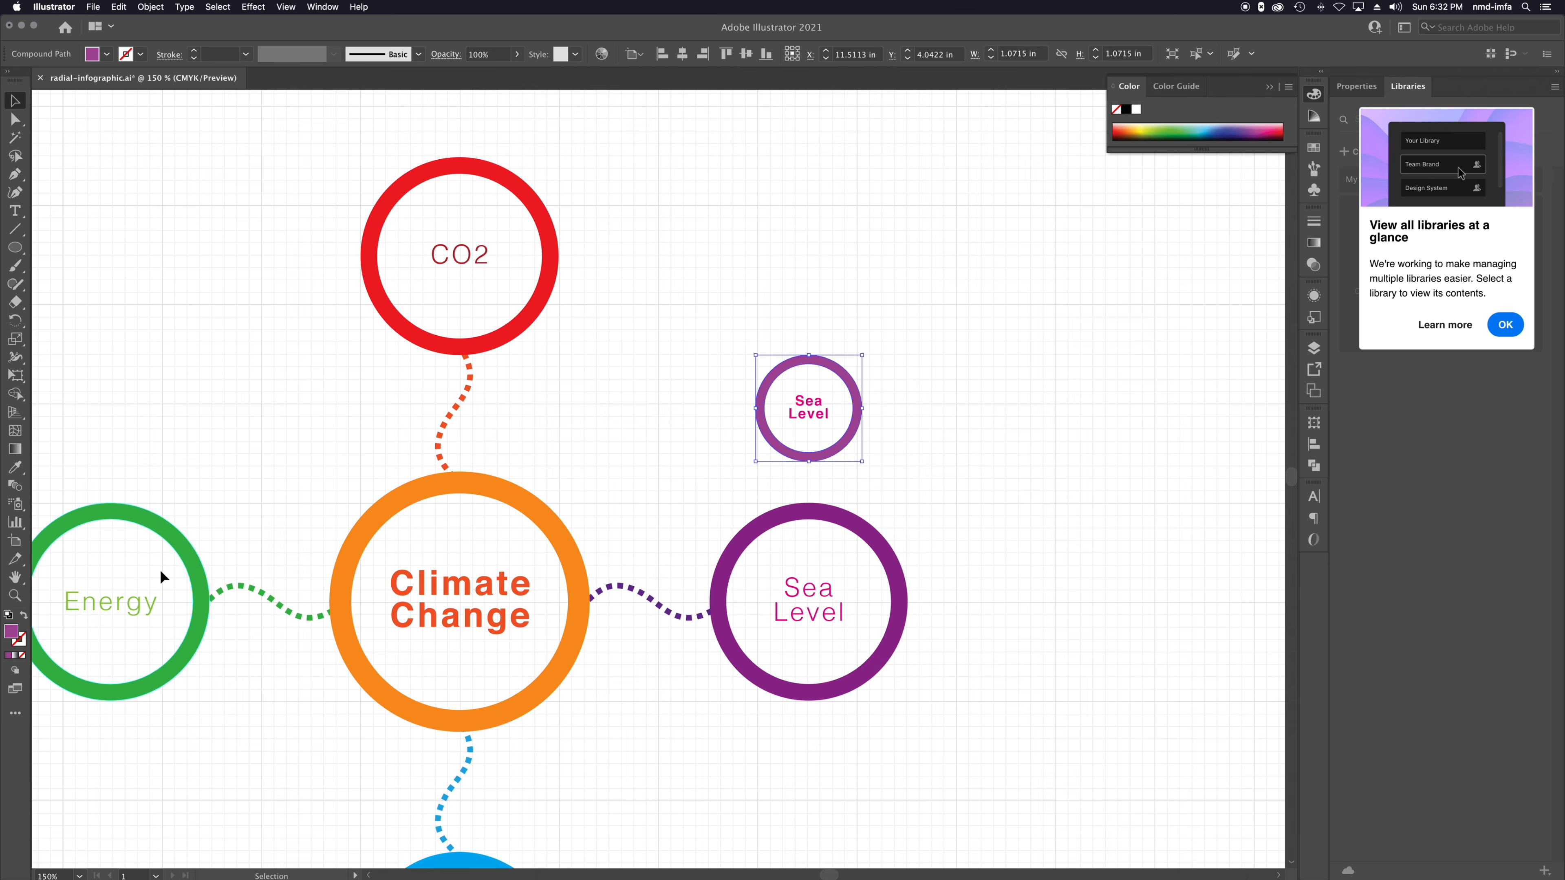
# Lighten the small ring's fill to a softer purple than the main Sea Level ring.
pyautogui.doubleClick(11, 633)
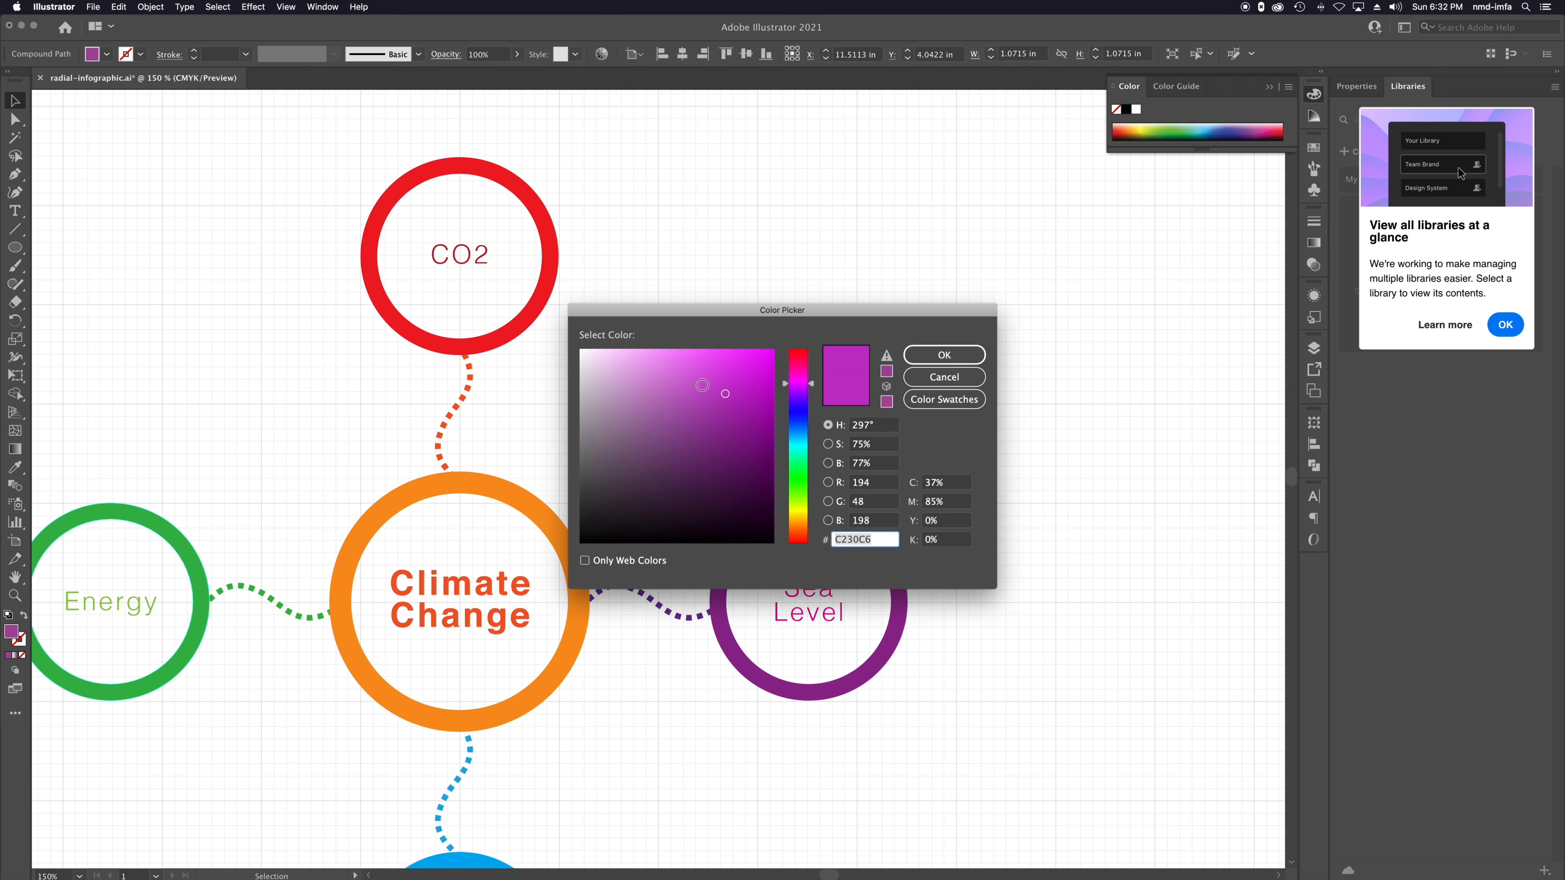
pyautogui.click(692, 378)
pyautogui.click(942, 356)
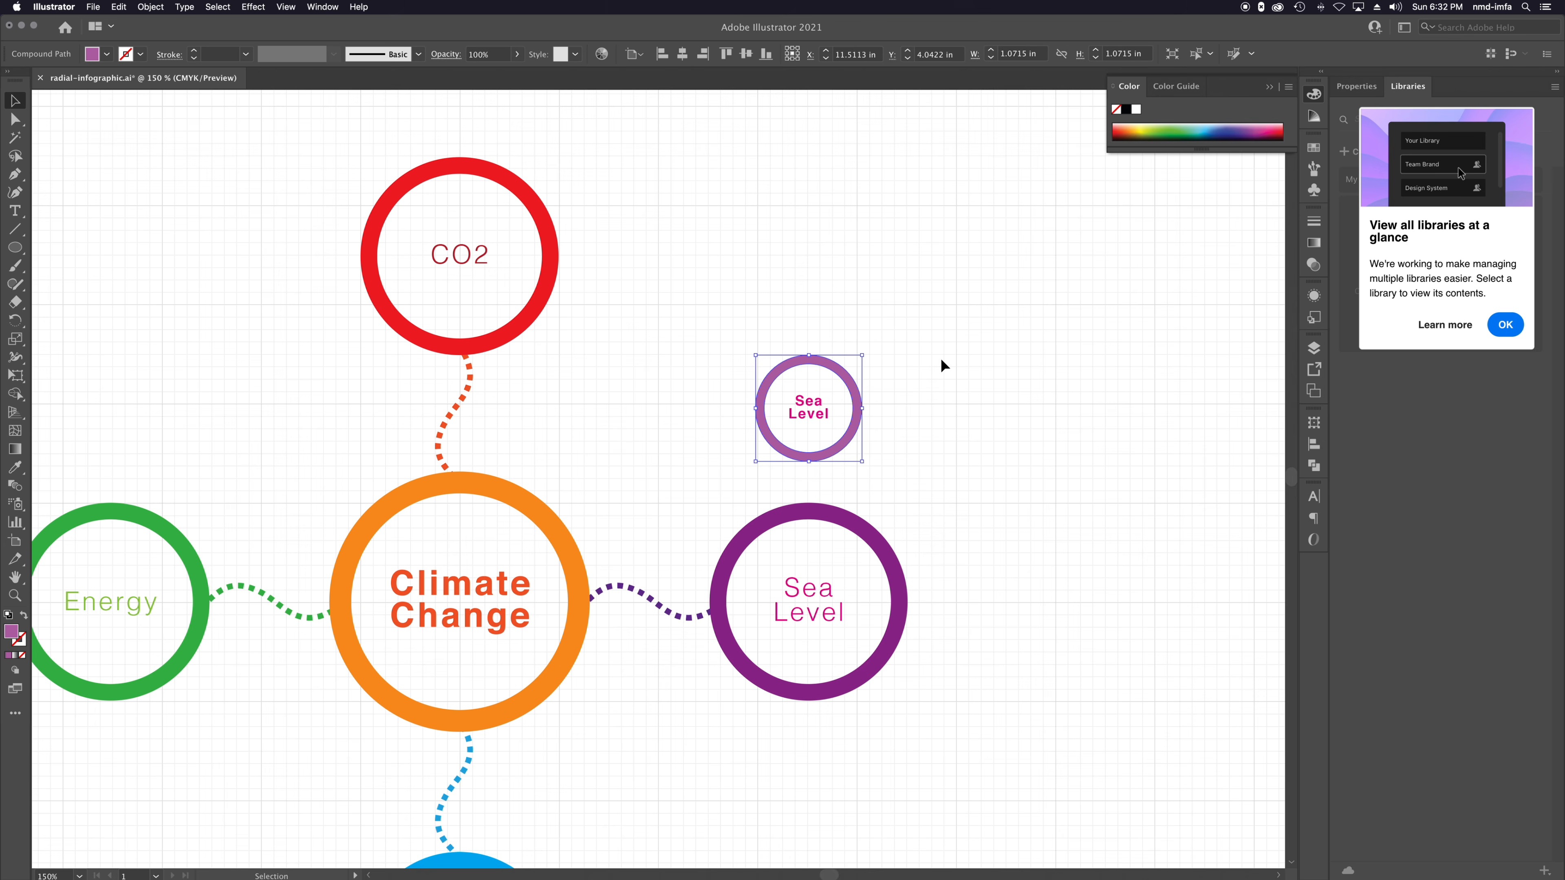
# Recolour the small ring's label with the dark purple swatch.
pyautogui.click(824, 415)
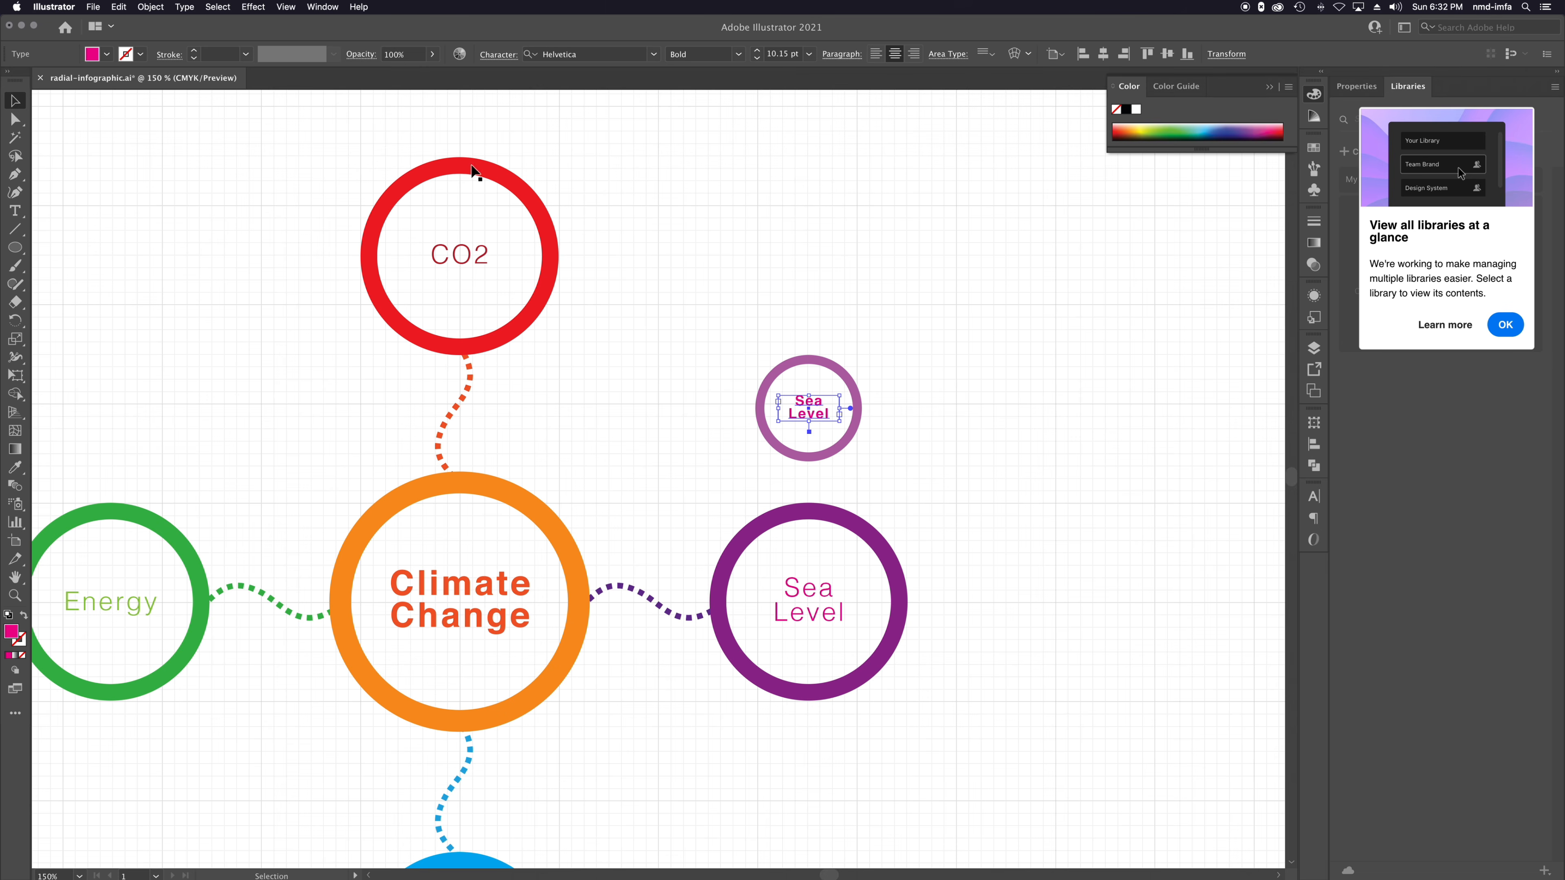
pyautogui.click(92, 59)
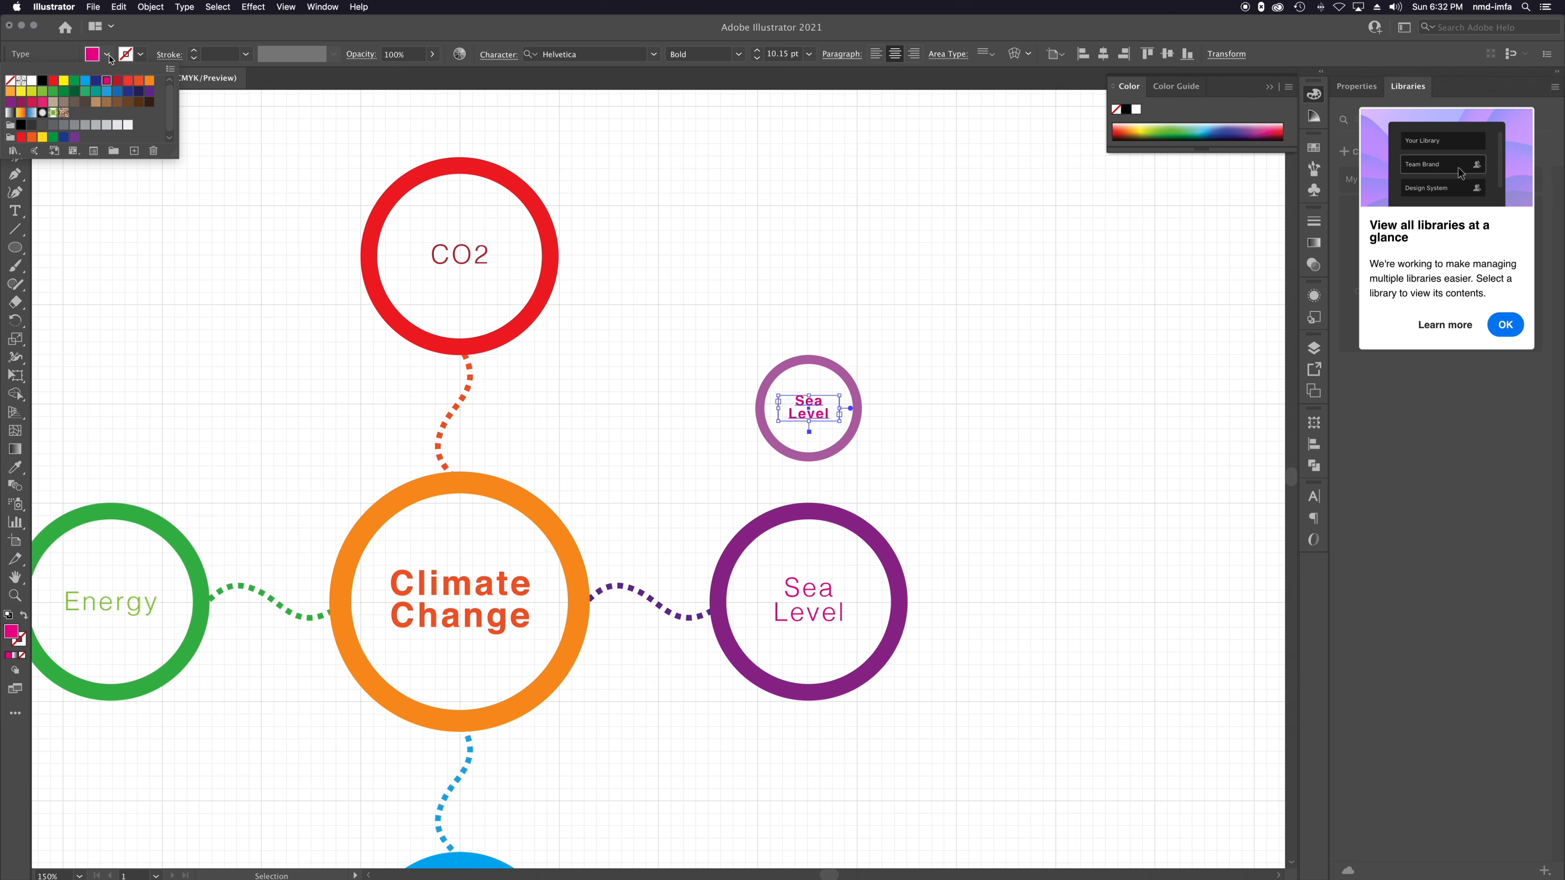
pyautogui.click(11, 102)
pyautogui.click(926, 402)
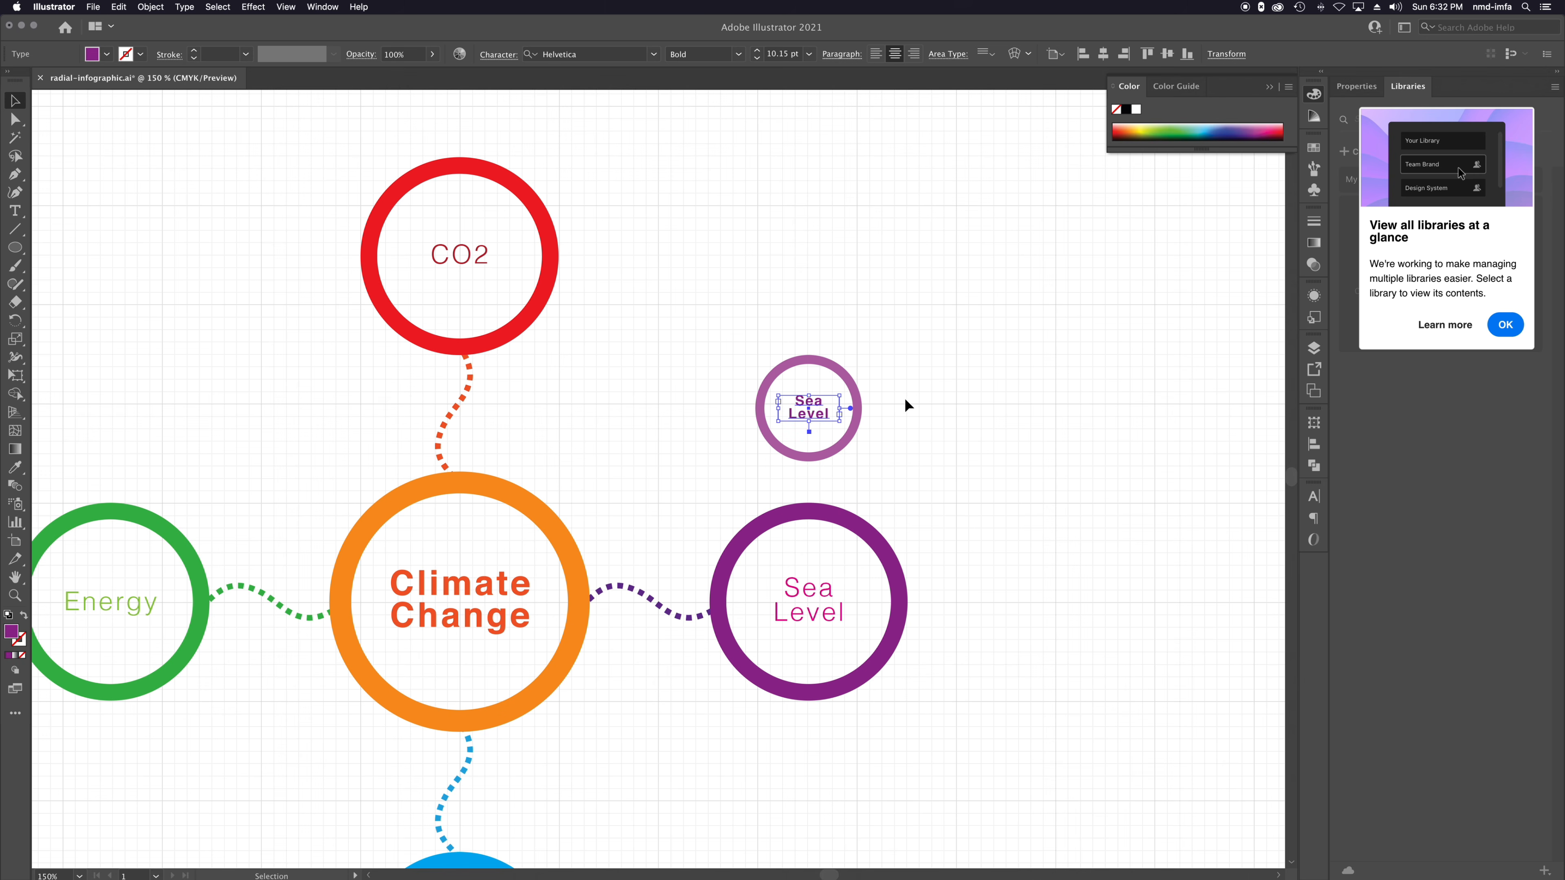
pyautogui.click(871, 338)
# Arrange four copies of the small titled ring in an arc around the outer side of the Sea Level ring, fine-tuning the upper-right one.
pyautogui.click(799, 414)
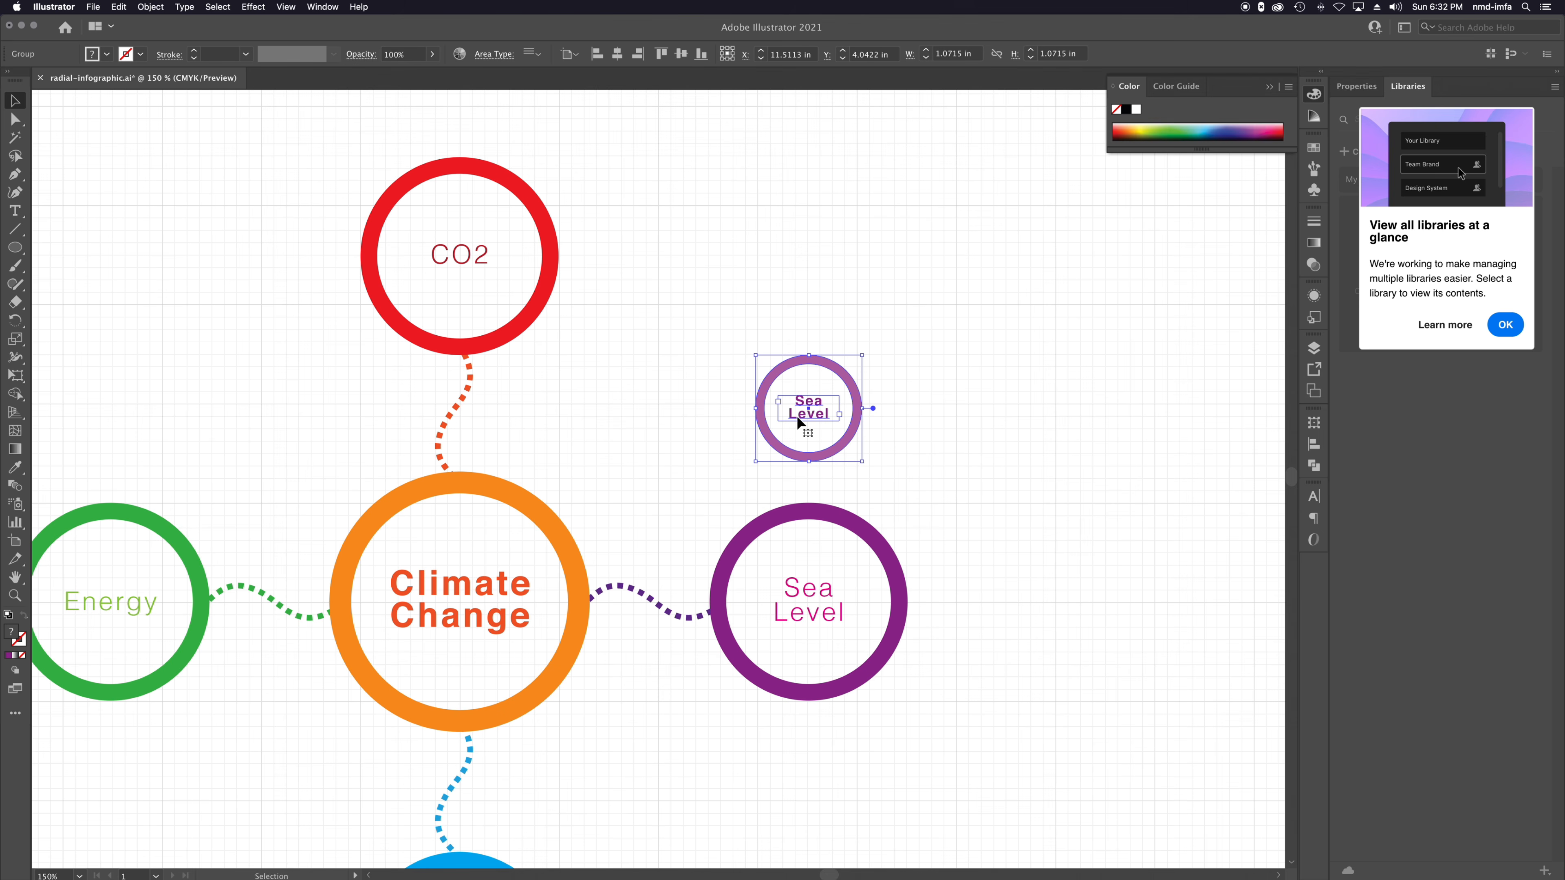
pyautogui.moveTo(815, 418); pyautogui.dragTo(969, 515)
pyautogui.press('super+1')
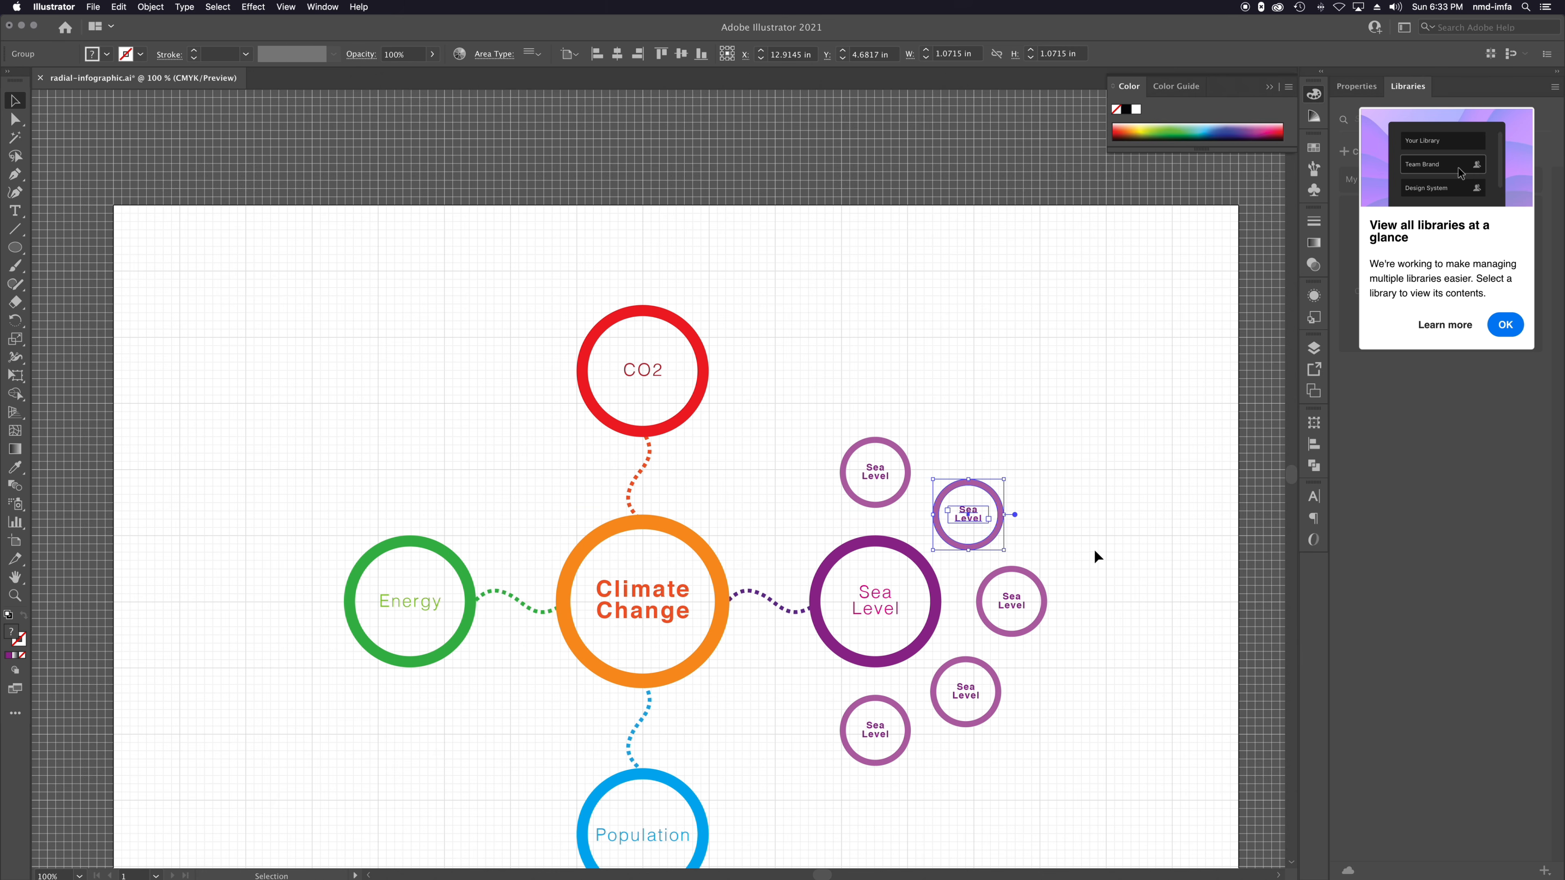
pyautogui.click(1096, 548)
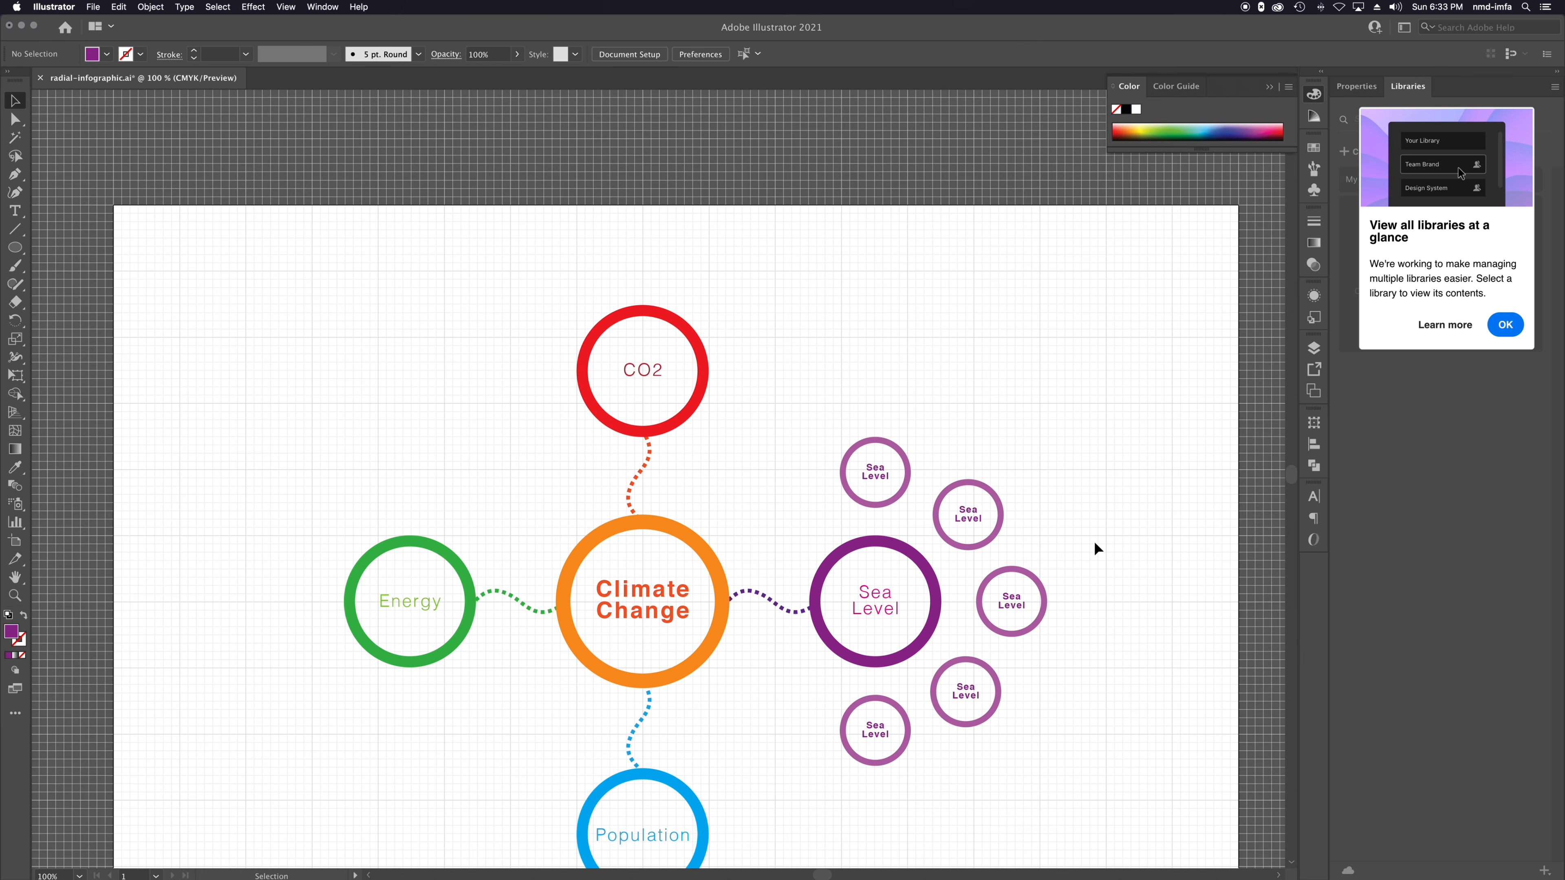
pyautogui.click(1000, 509)
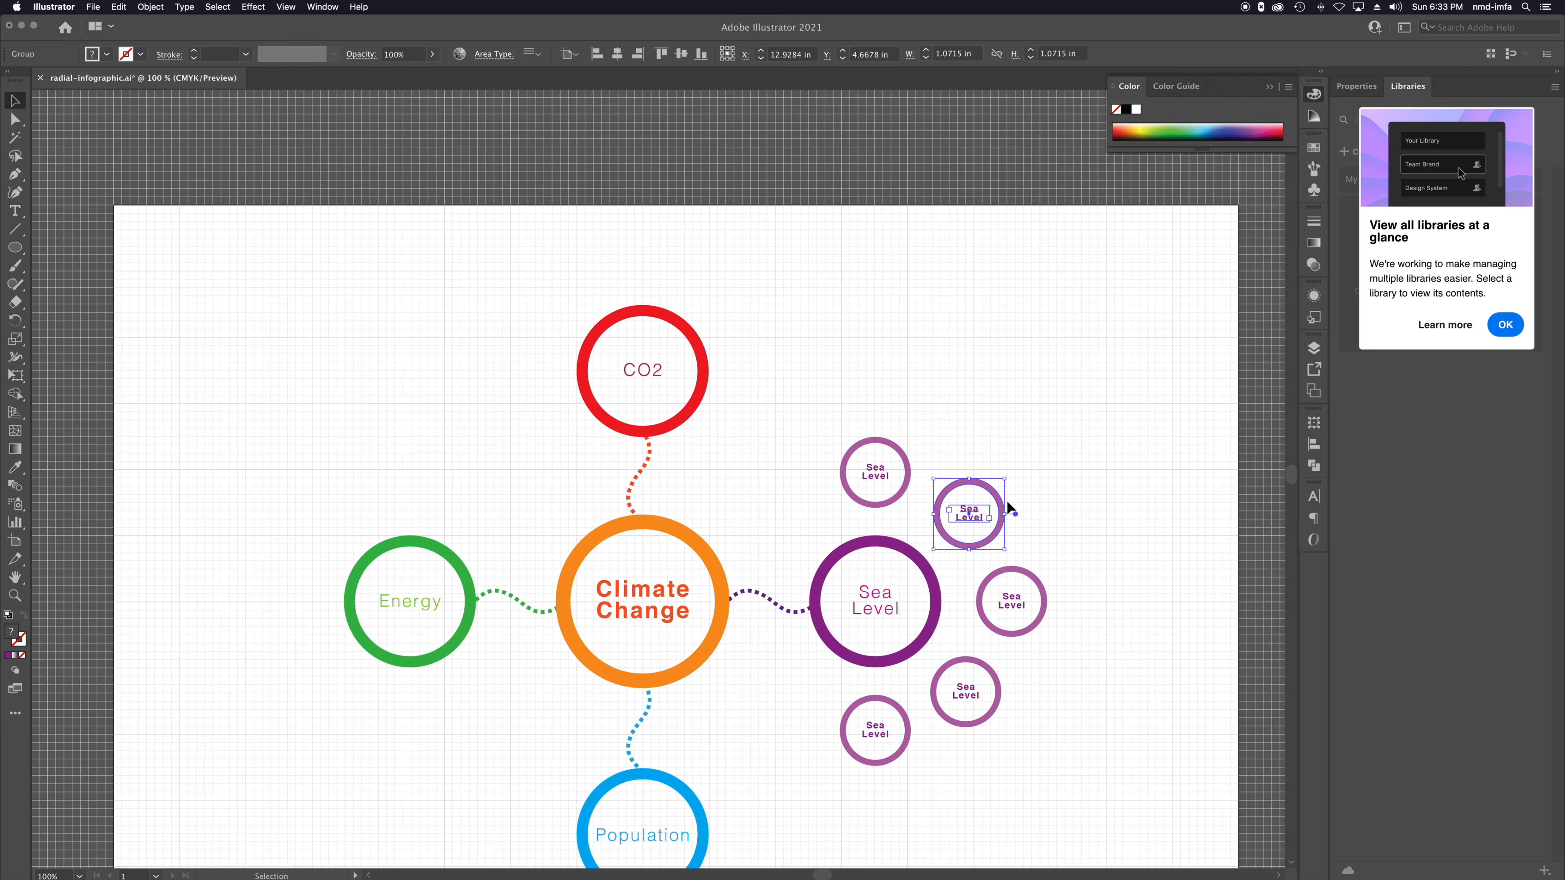
pyautogui.click(1055, 476)
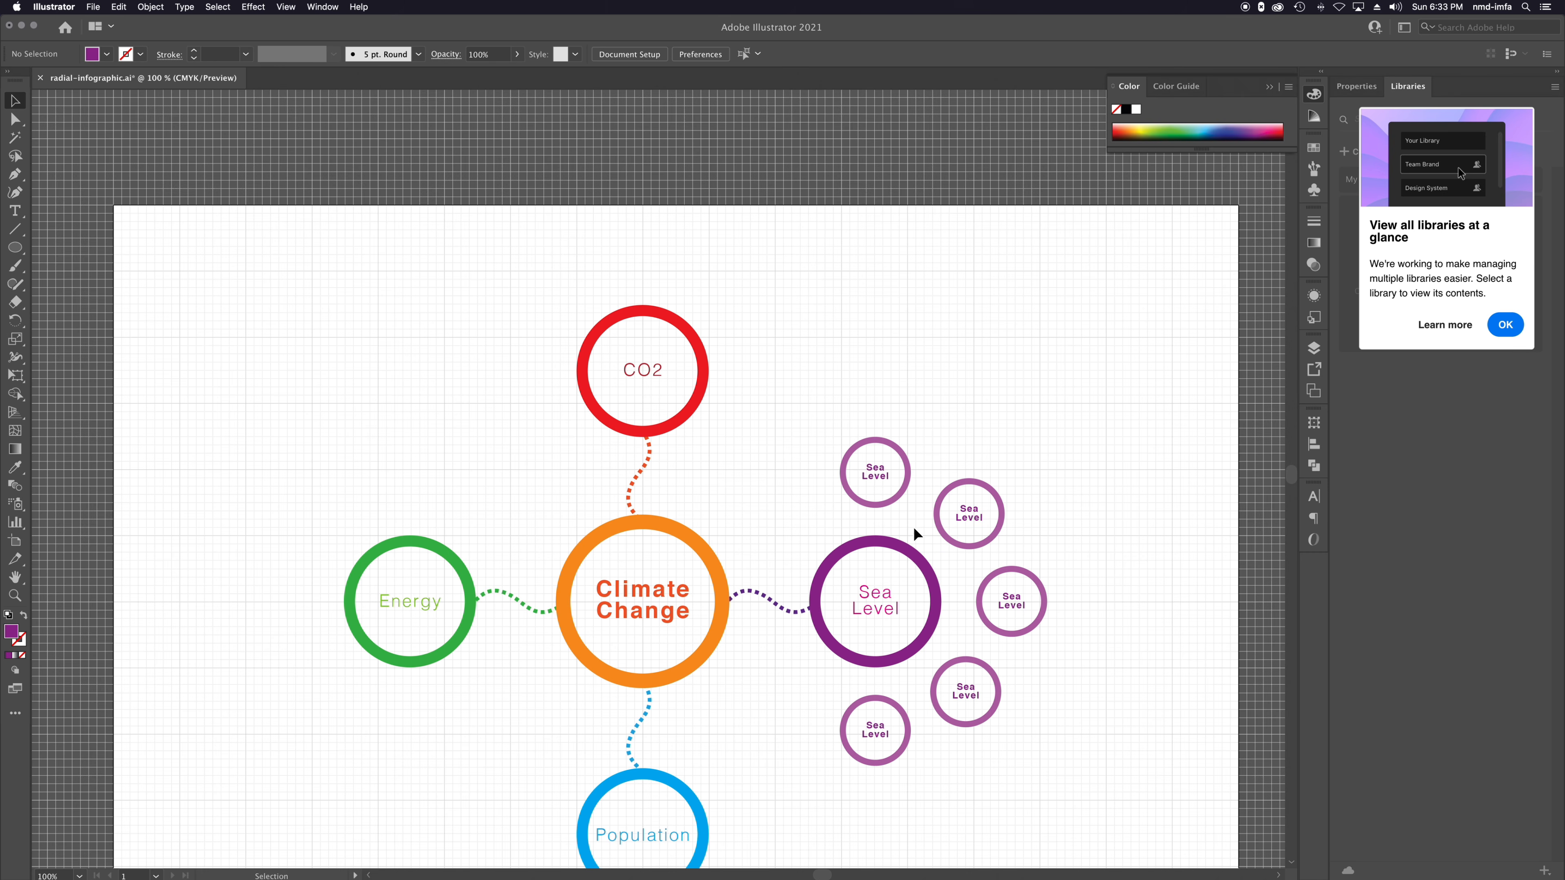
# Place a copy of the purple dashed connector, scaled to about 0.65 in wide, between the Sea Level ring and the small ring beside it.
pyautogui.scroll(3, 970, 634)
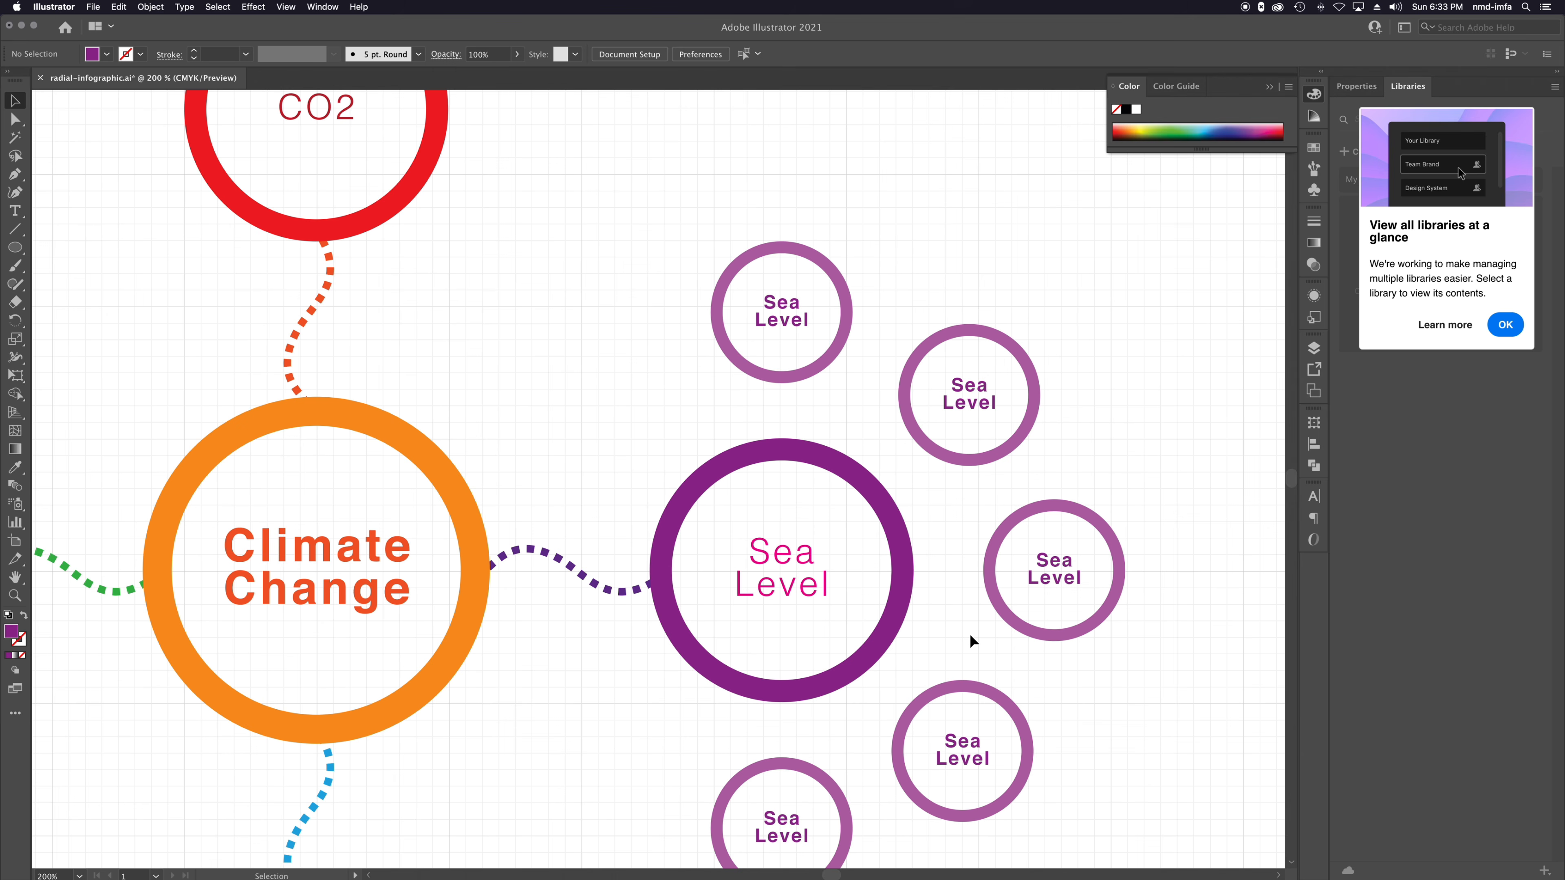
pyautogui.scroll(-3, 908, 588)
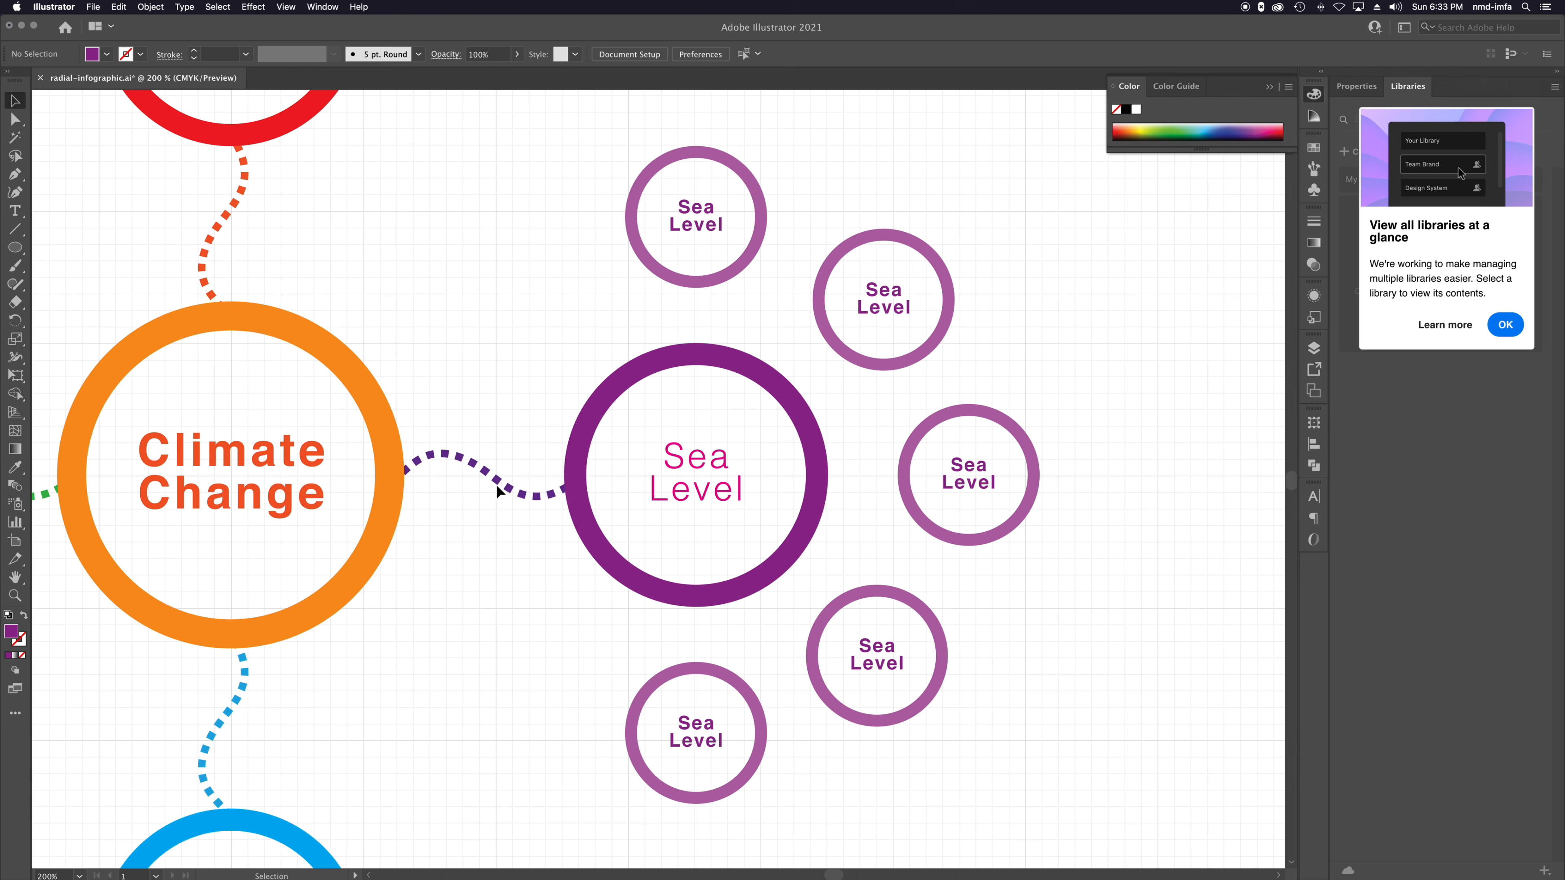
pyautogui.moveTo(498, 490); pyautogui.dragTo(884, 487)
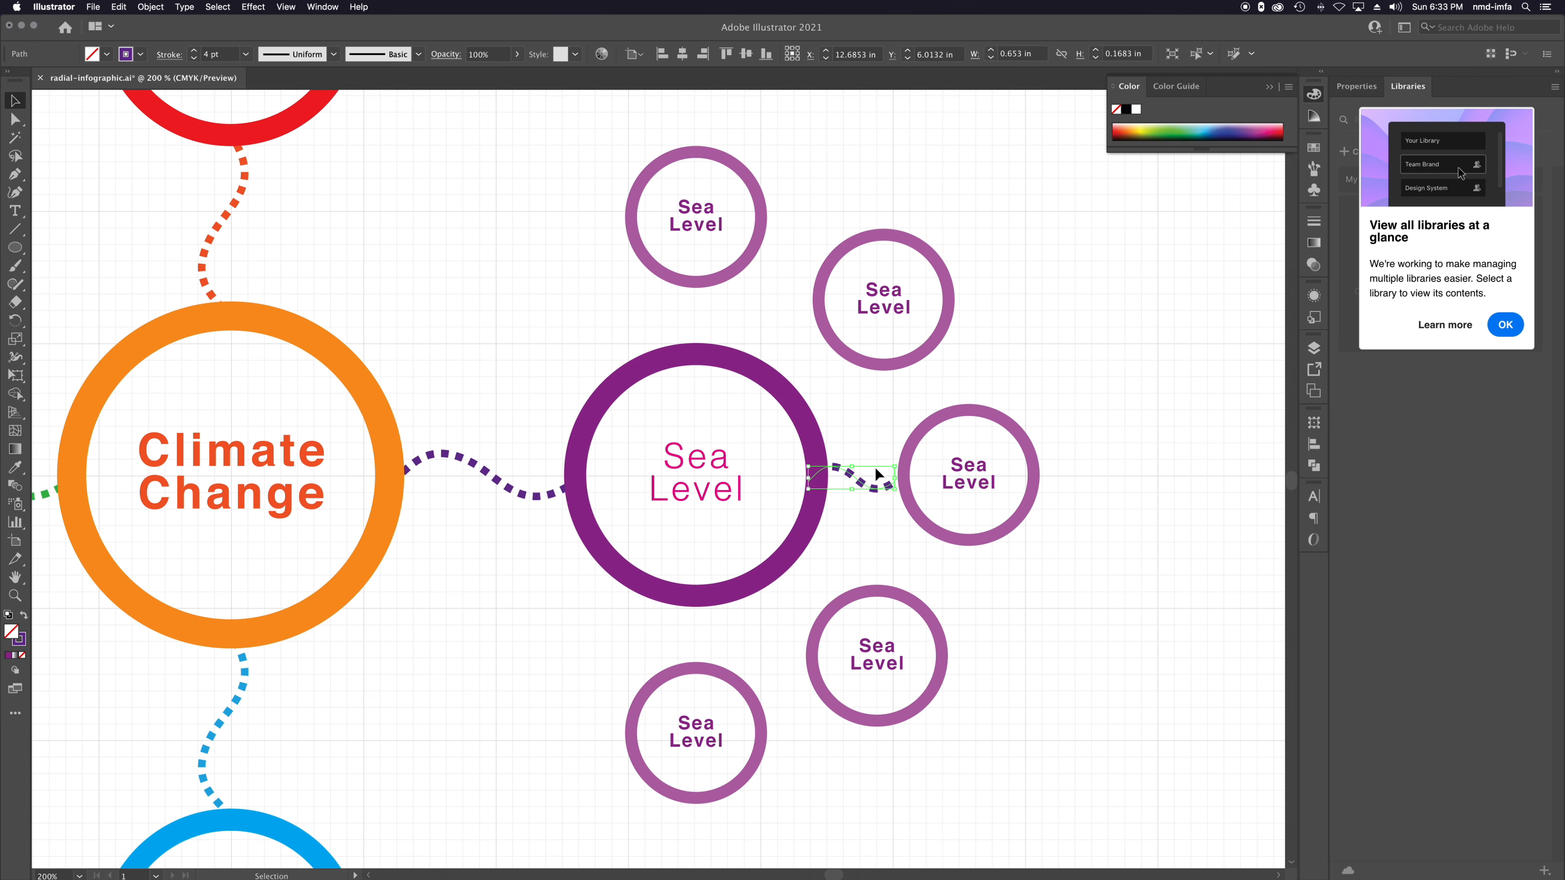
# Copy the short connector below the Sea Level ring, rotate it 90 degrees and shorten it to about 0.57 in to meet the lower small ring.
pyautogui.moveTo(878, 493); pyautogui.dragTo(723, 653)
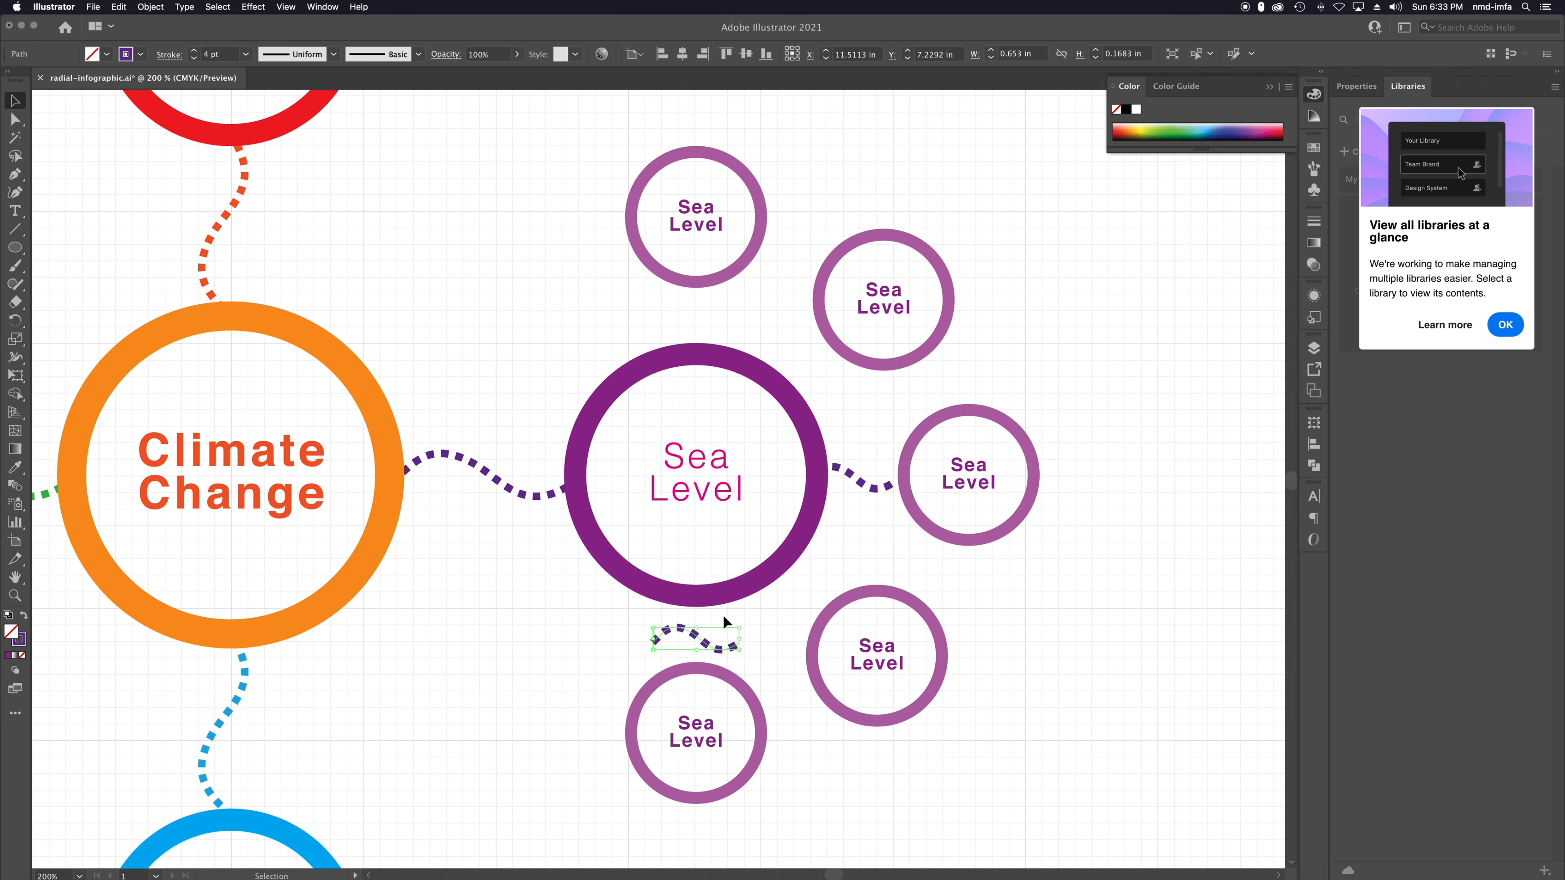
pyautogui.moveTo(747, 633); pyautogui.dragTo(708, 686)
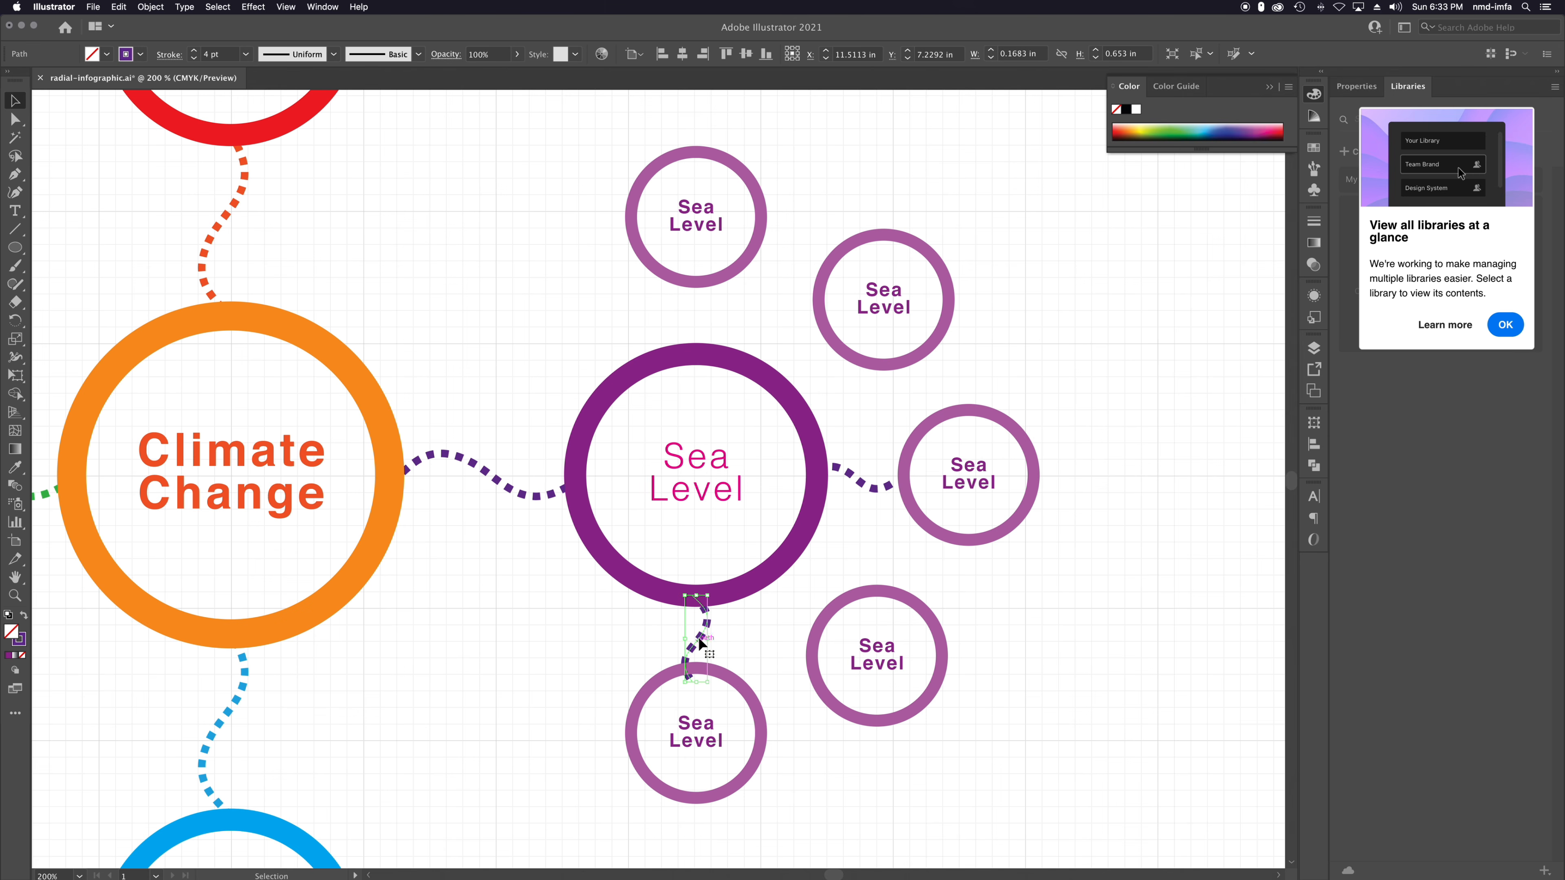
pyautogui.moveTo(705, 630); pyautogui.dragTo(698, 599)
pyautogui.press('Right')
pyautogui.press('Right')
pyautogui.press('Up')
pyautogui.press('Up')
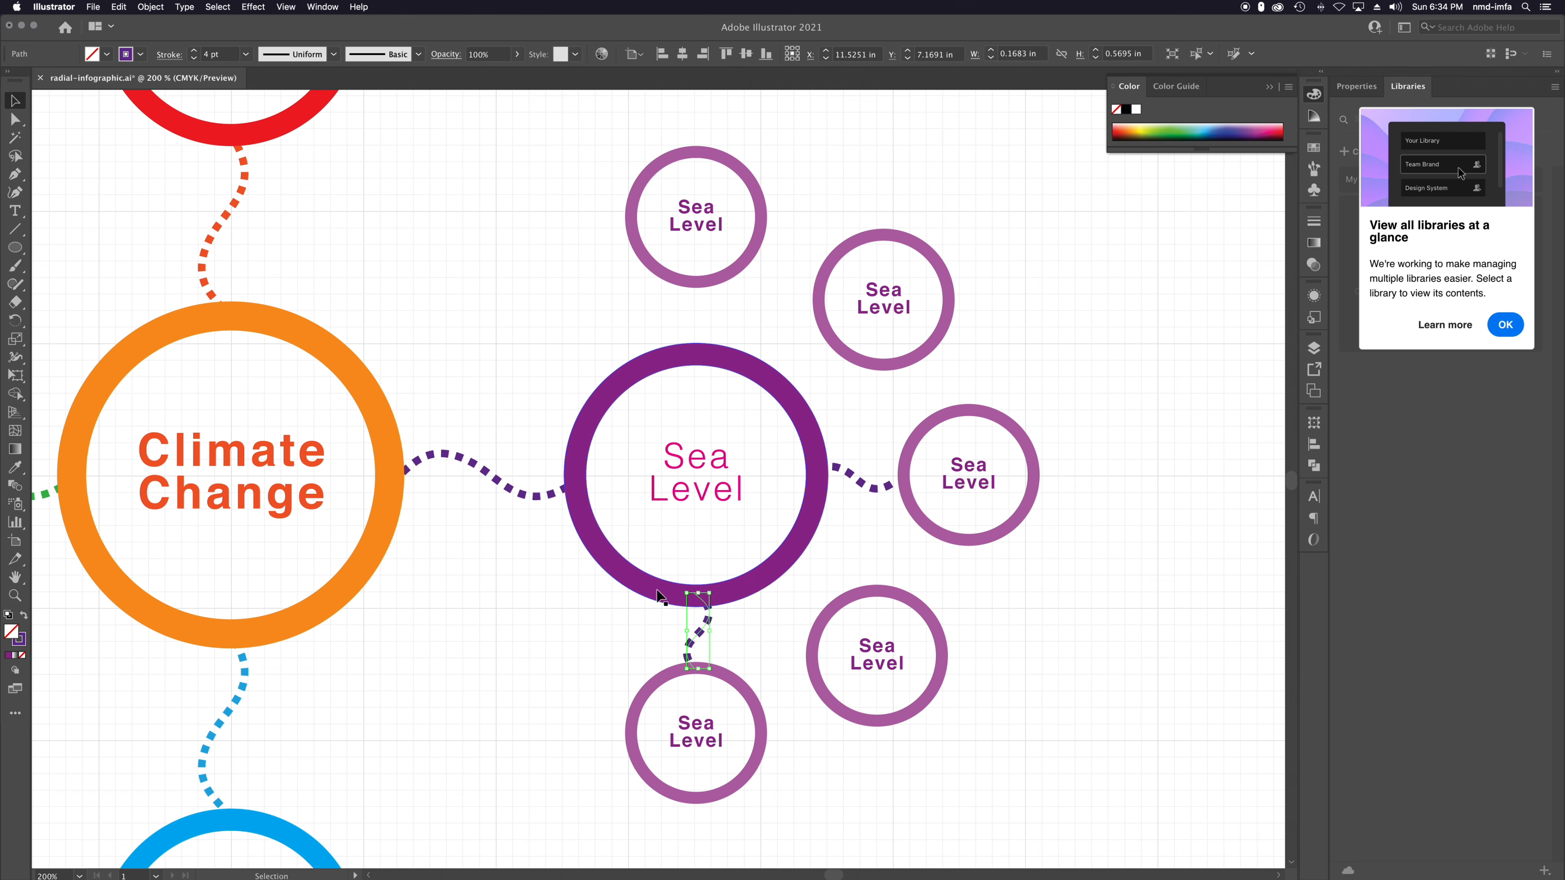
# Link the remaining three small rings to the Sea Level ring with rotated copies of the short dashed connector.
pyautogui.moveTo(701, 635); pyautogui.dragTo(813, 609)
pyautogui.scroll(-2, 608, 501)
pyautogui.click(997, 445)
pyautogui.scroll(-1, 417, 390)
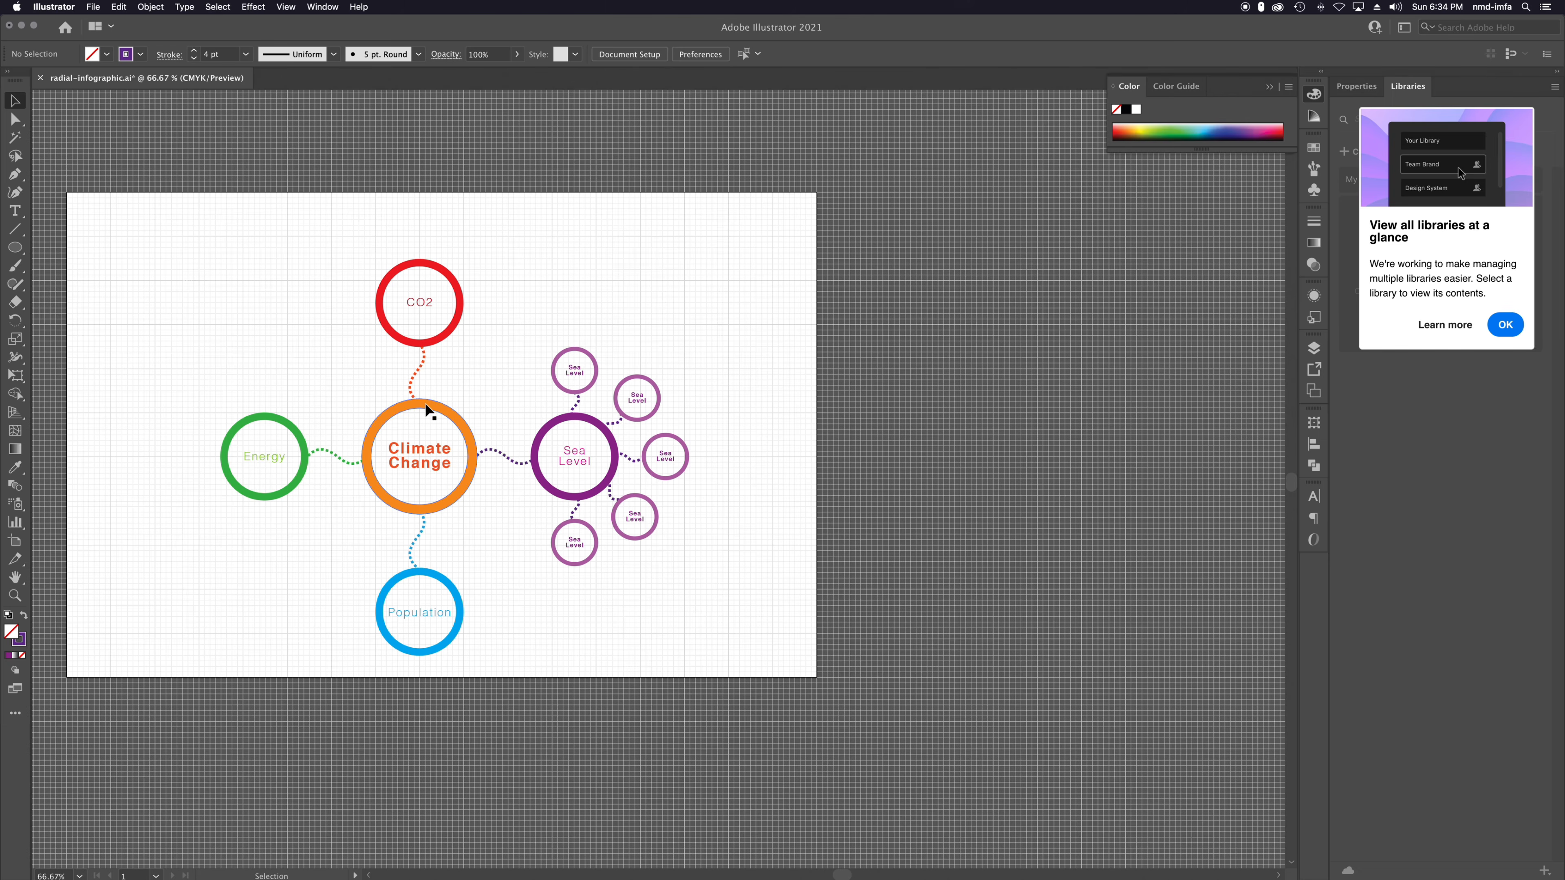
# Hide the document grid and save the infographic.
pyautogui.scroll(1, 430, 403)
pyautogui.moveTo(523, 360); pyautogui.dragTo(642, 357)
pyautogui.press('super+apostrophe')
pyautogui.moveTo(702, 386); pyautogui.dragTo(755, 415)
pyautogui.press('super+s')
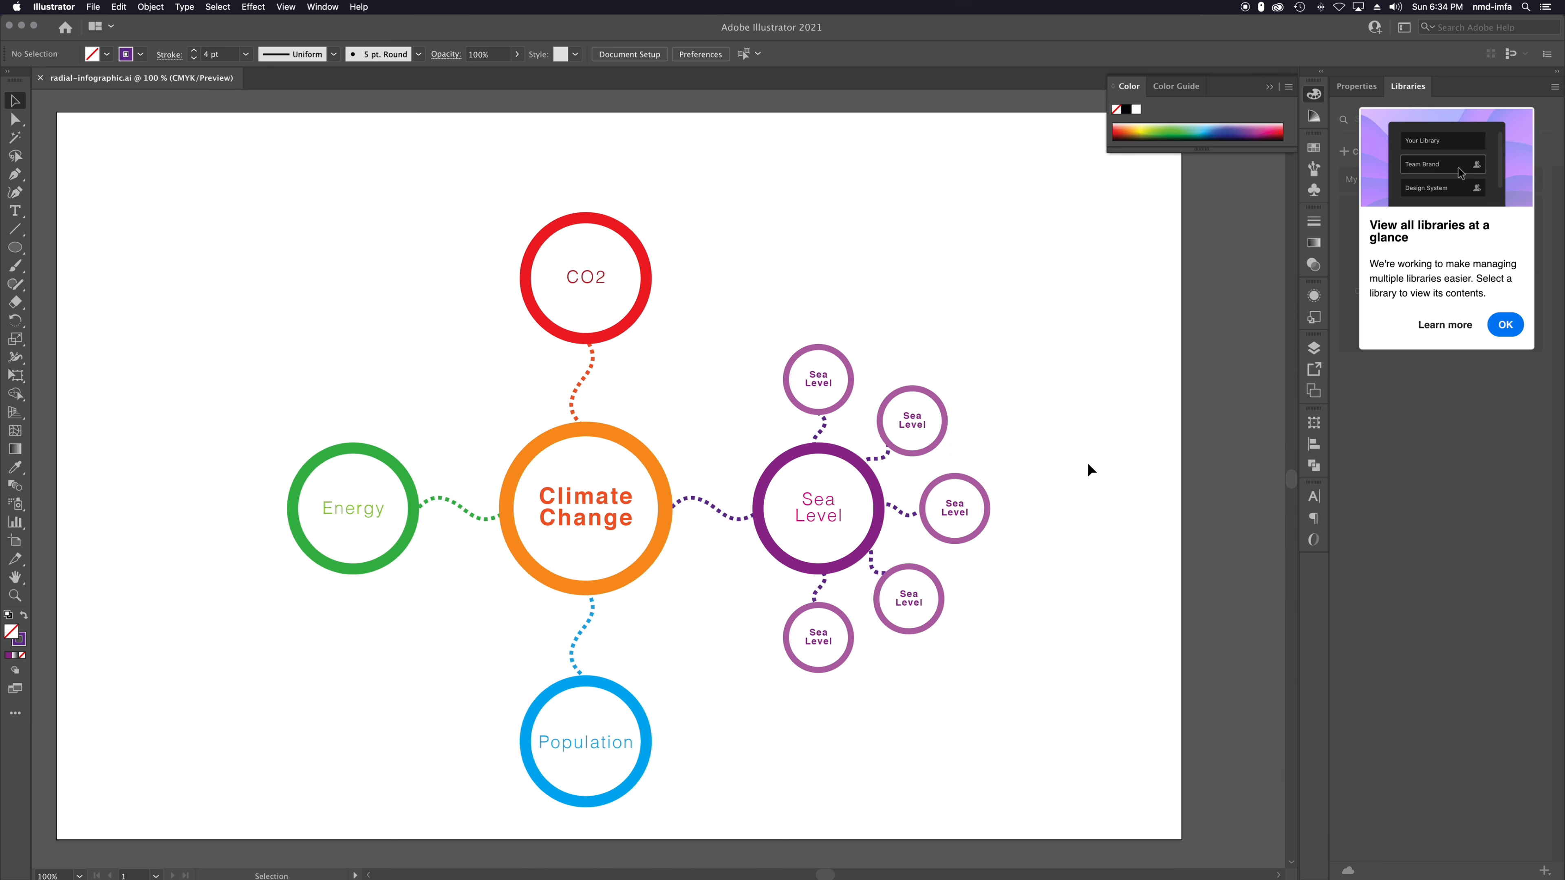
# Check the Sea Level and wire connection layers by toggling their visibility, and save the document.
pyautogui.click(953, 511)
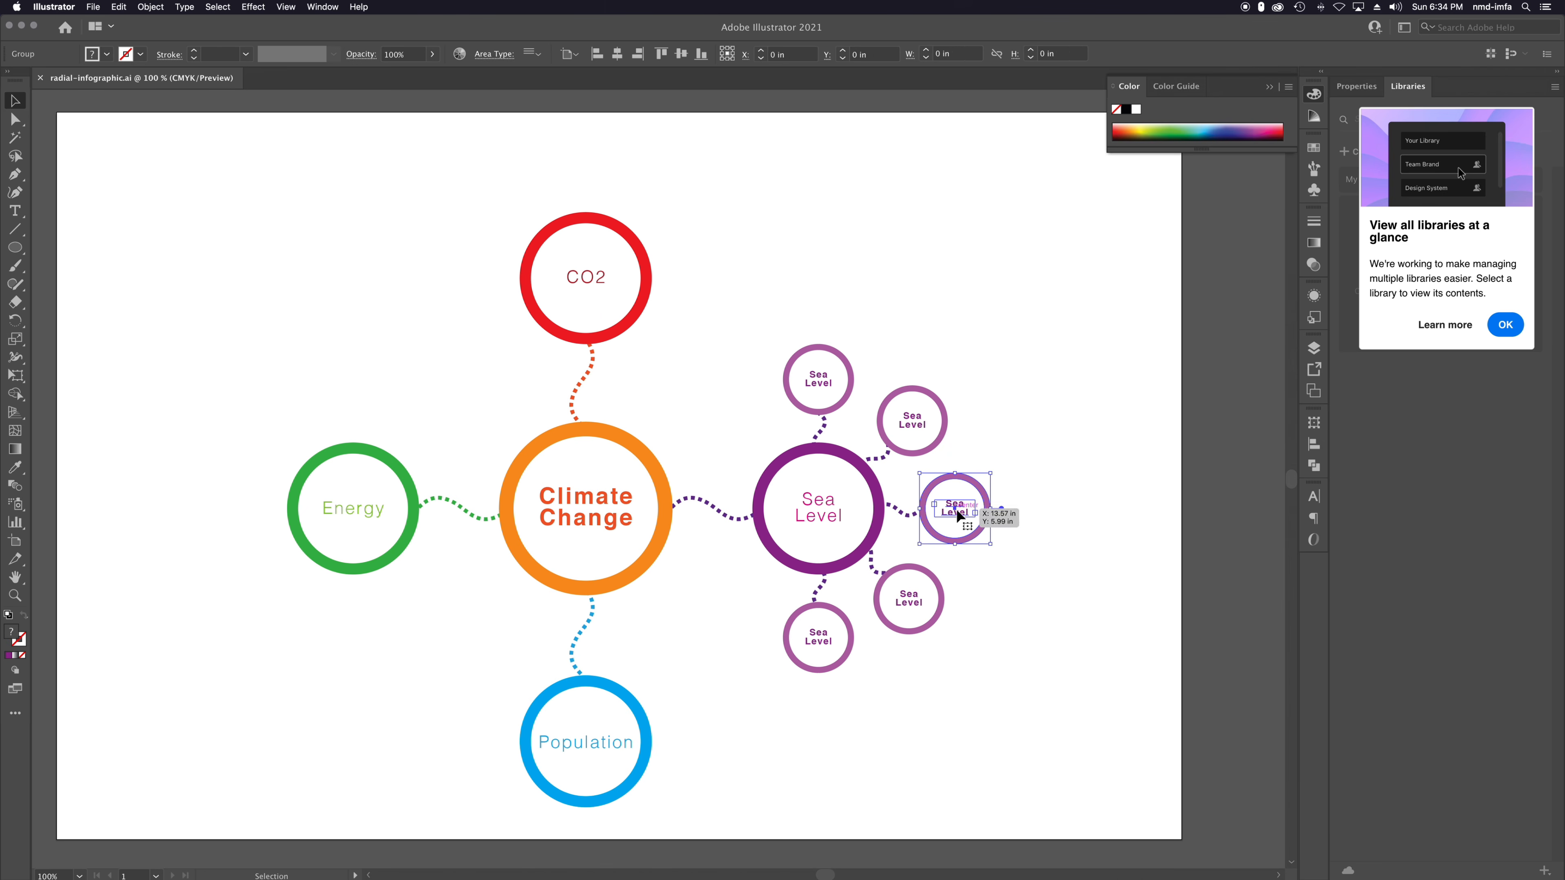
pyautogui.click(1314, 349)
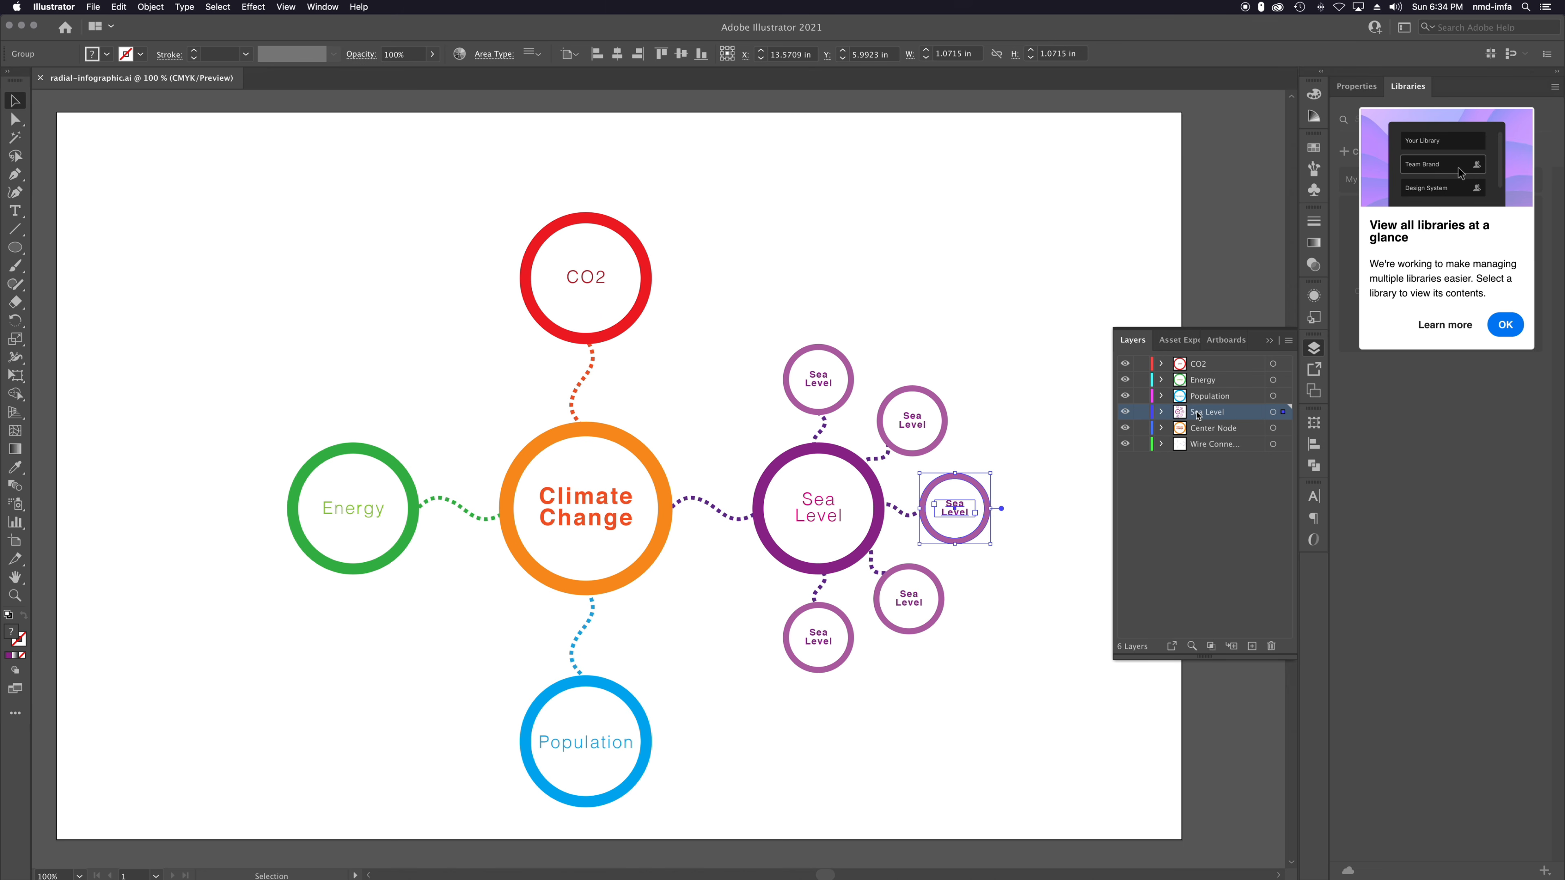
pyautogui.click(1125, 413)
pyautogui.click(1126, 413)
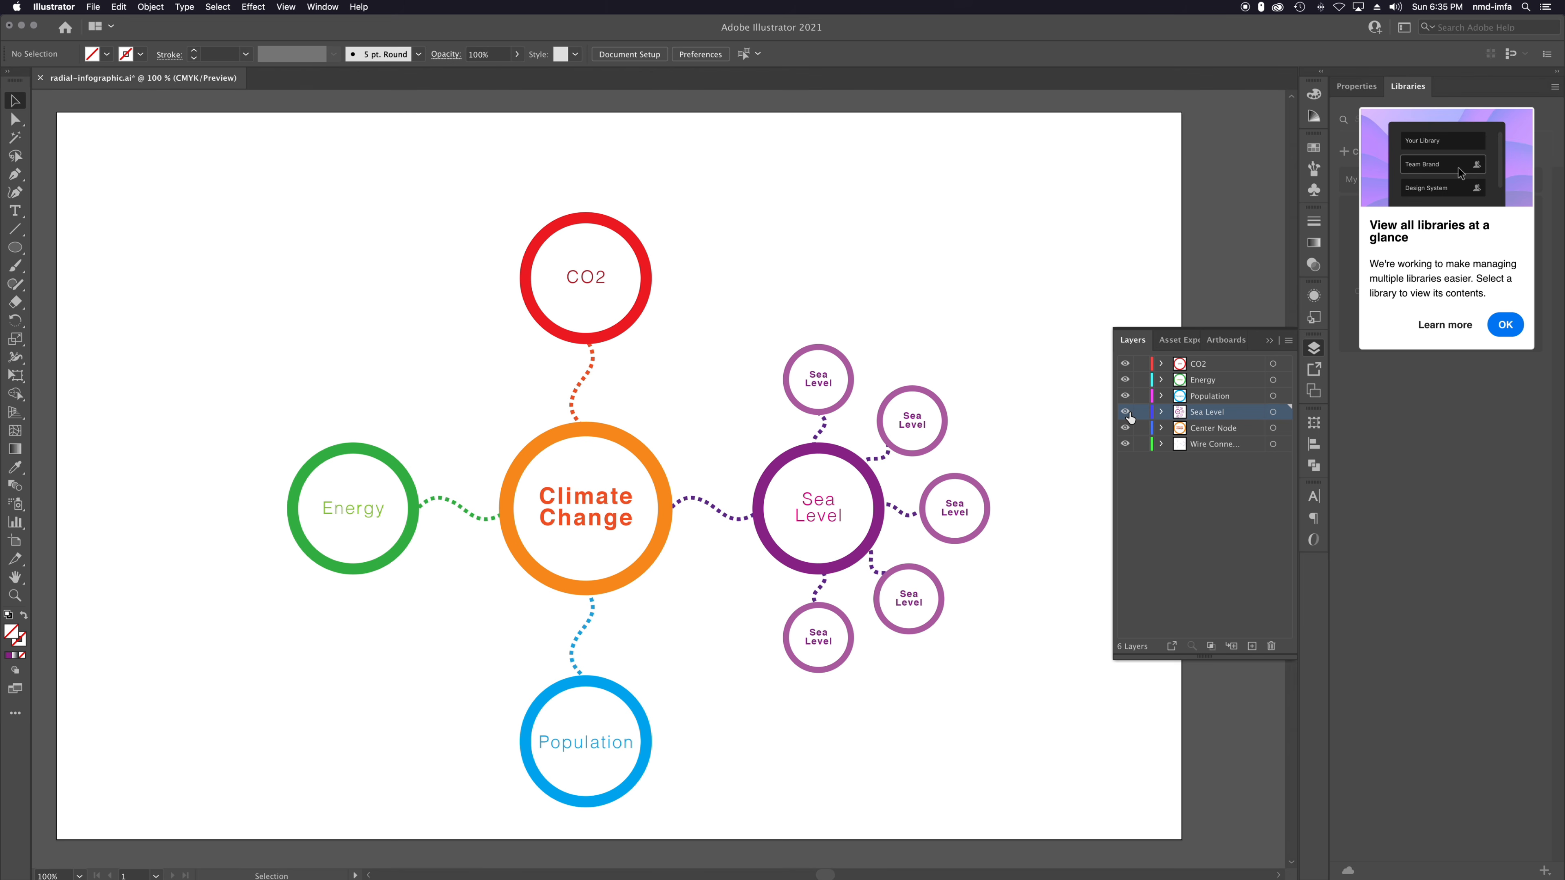
pyautogui.click(1126, 447)
pyautogui.press('super+s')
# Move the small rings above and at the upper right of the Sea Level ring onto two separate new layers, in place.
pyautogui.click(848, 402)
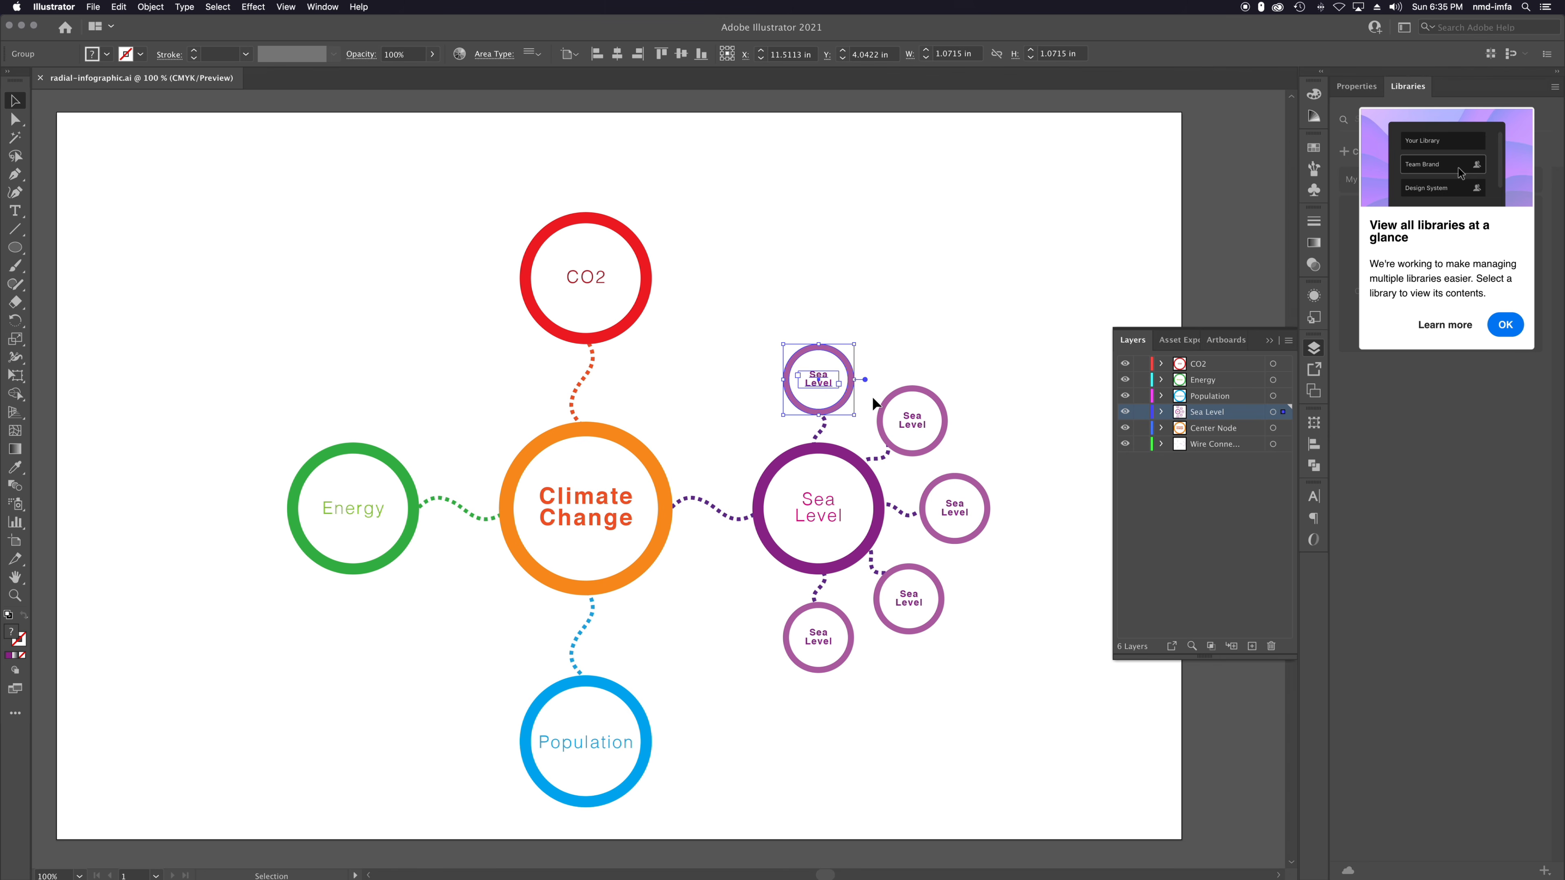
pyautogui.press('Delete')
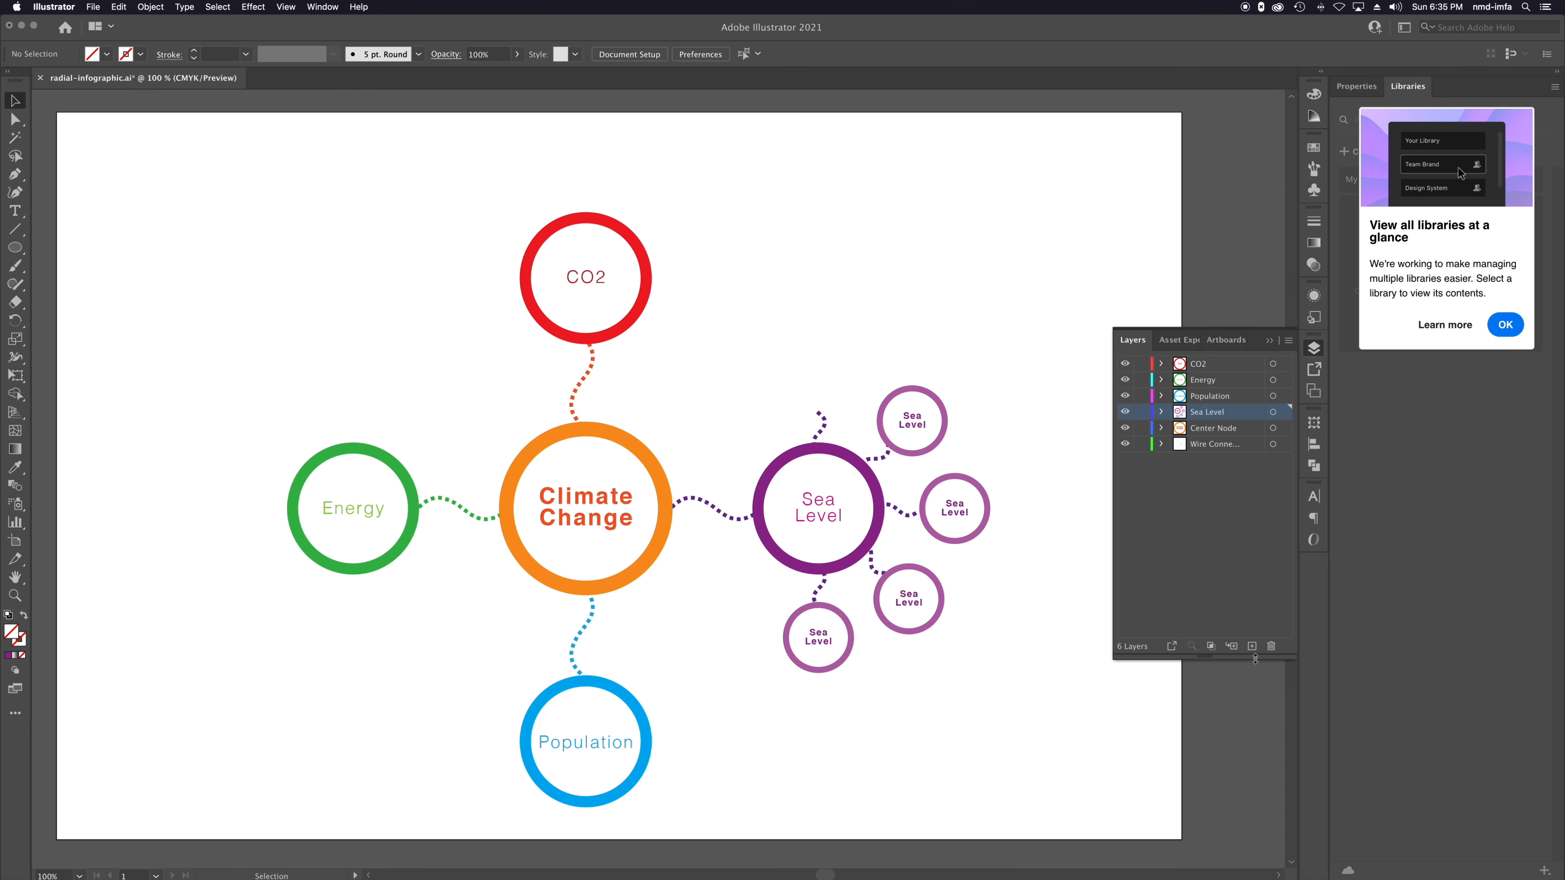
pyautogui.click(1252, 645)
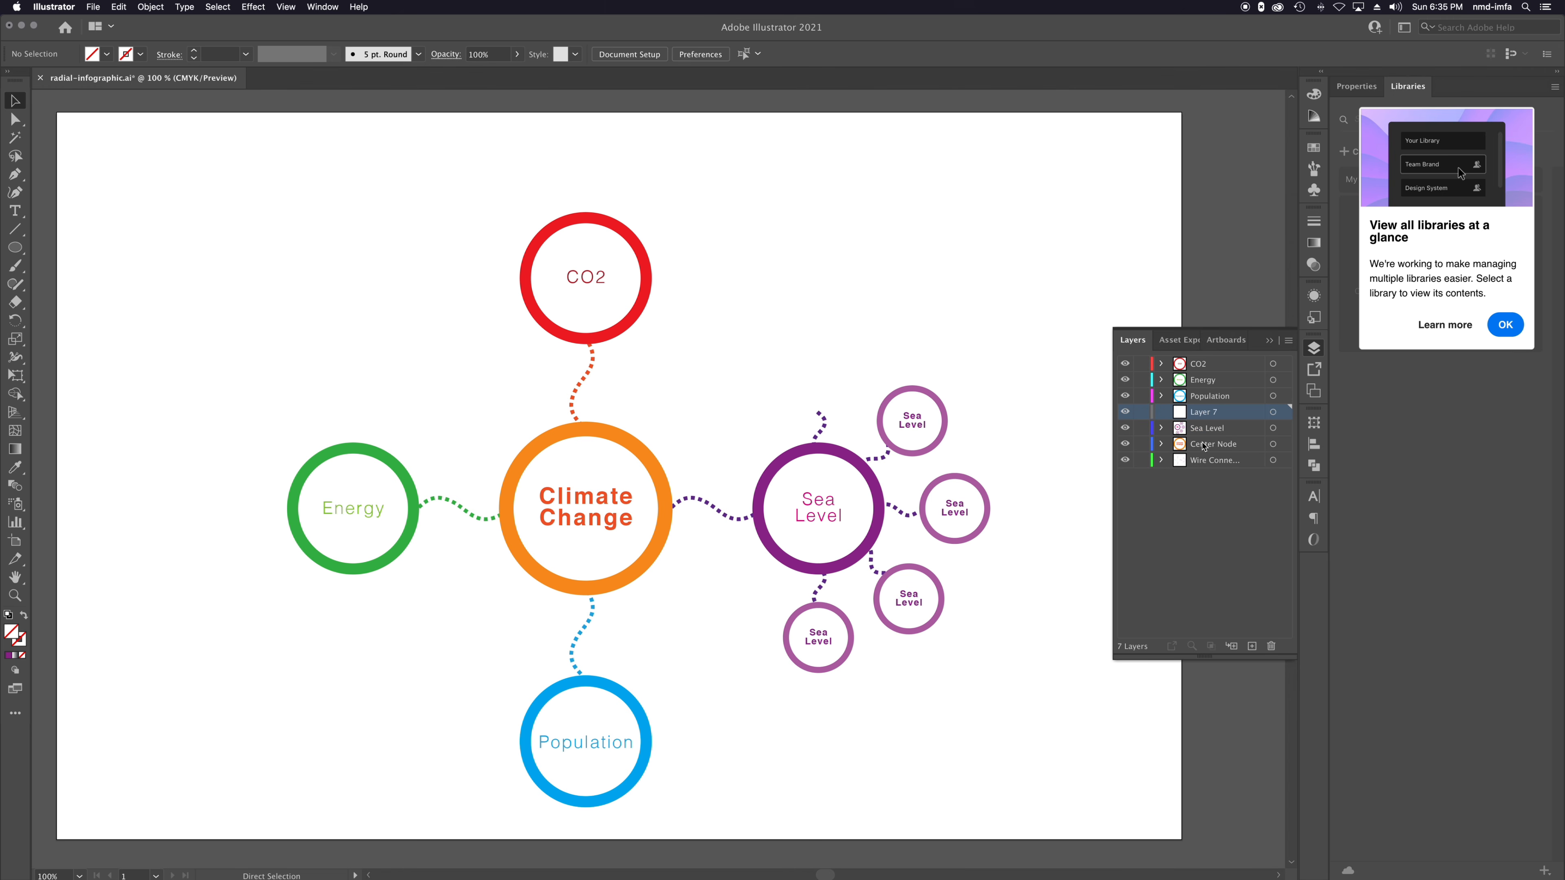
pyautogui.press('super+f')
pyautogui.click(910, 430)
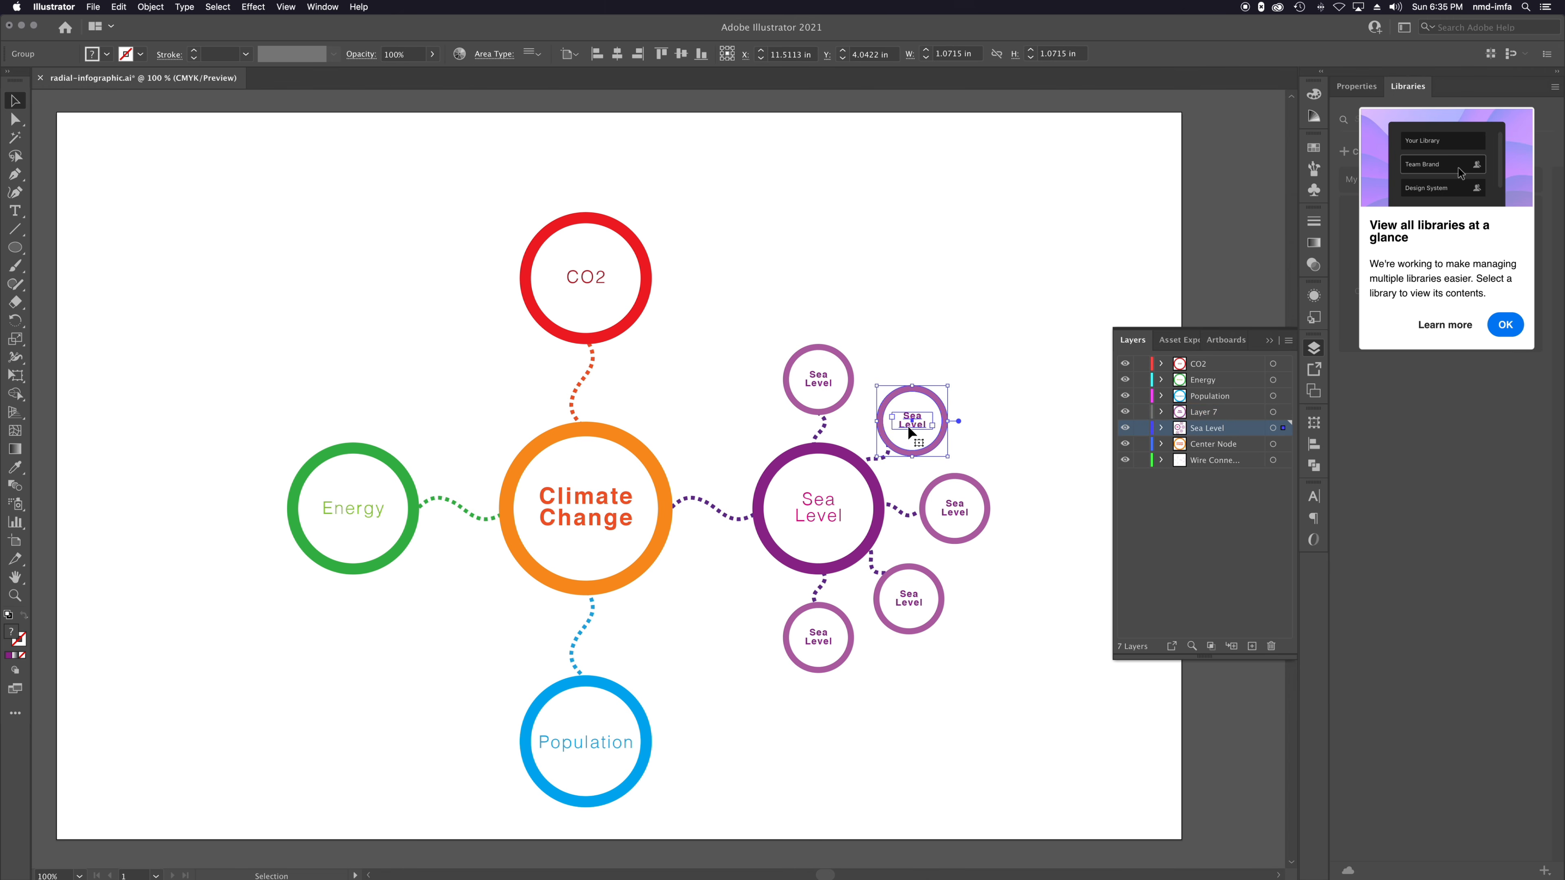
pyautogui.press('super+x')
pyautogui.click(1252, 646)
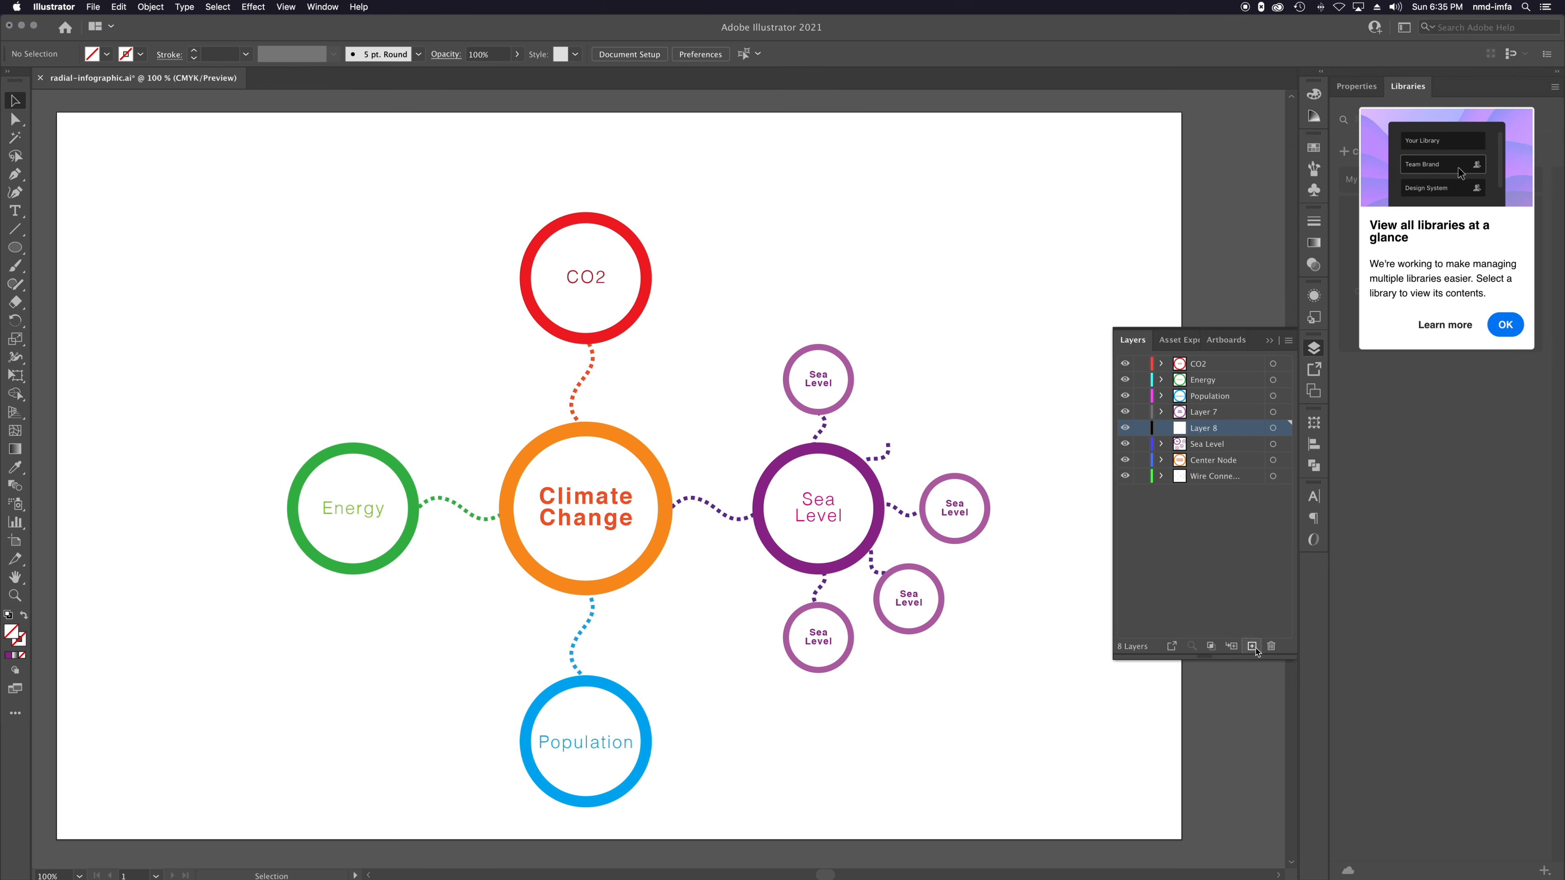
pyautogui.press('super+f')
# Give the middle-right and lower-right small Sea Level rings a new layer each, pasting them in their original positions.
pyautogui.click(959, 510)
pyautogui.press('super+x')
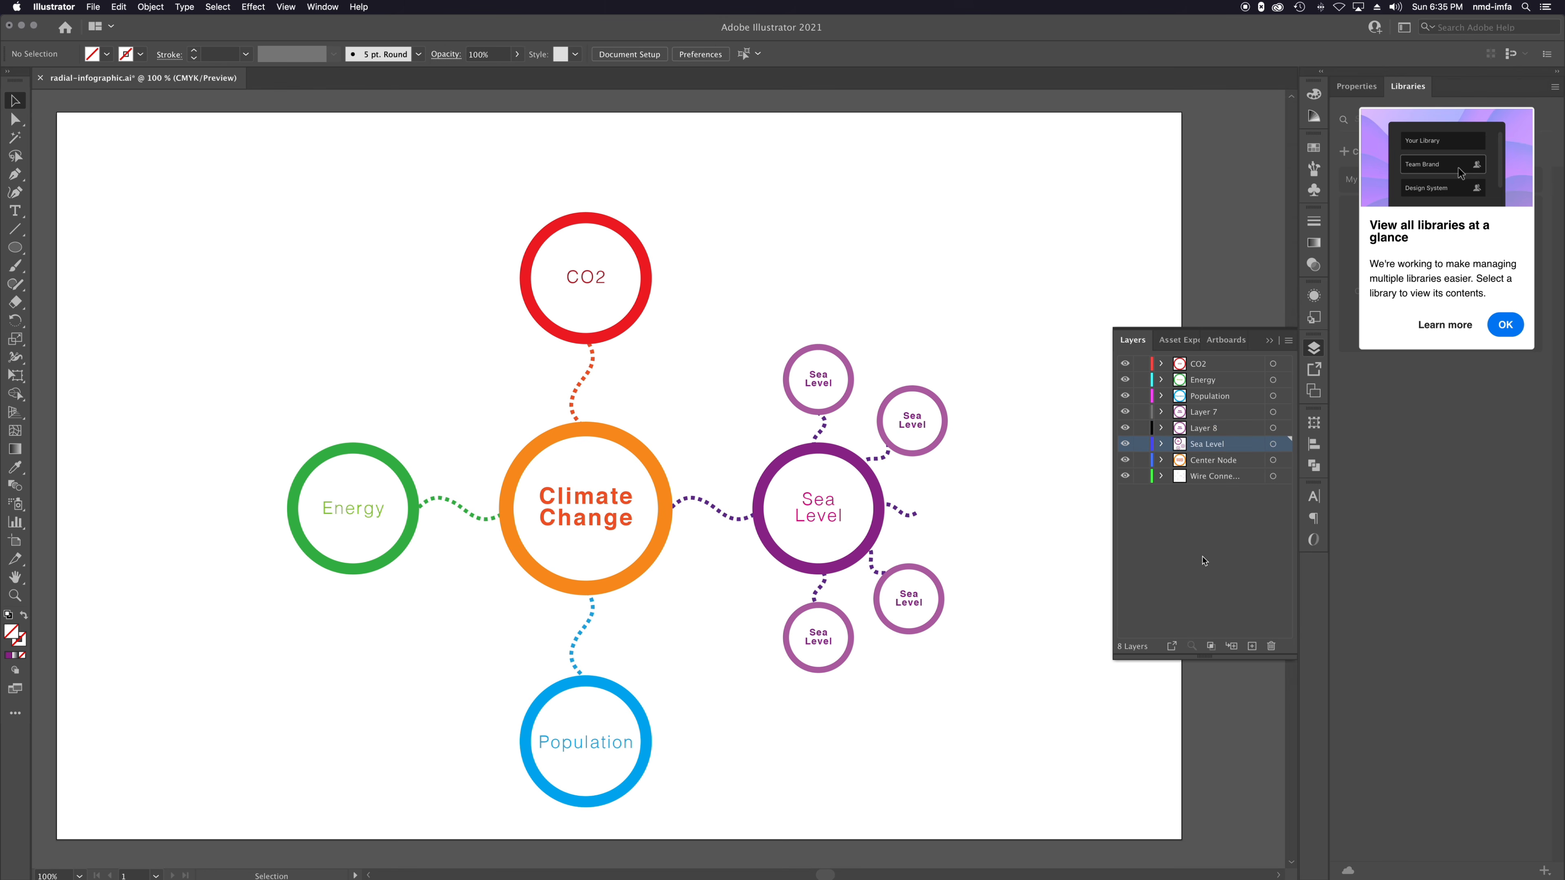
pyautogui.click(1252, 646)
pyautogui.press('super+f')
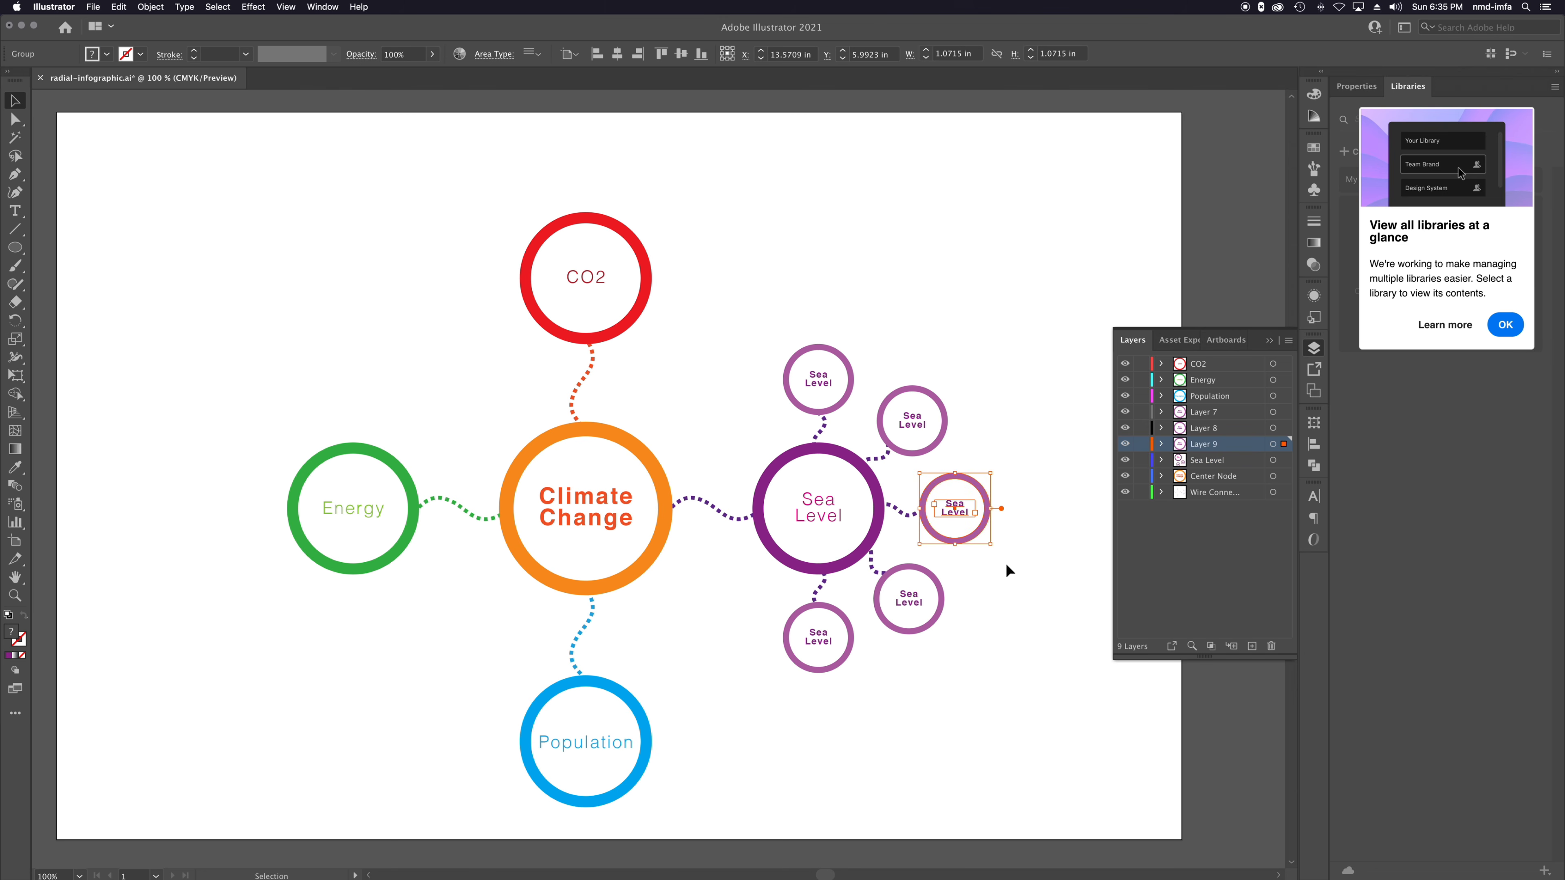
pyautogui.click(903, 609)
pyautogui.press('super+x')
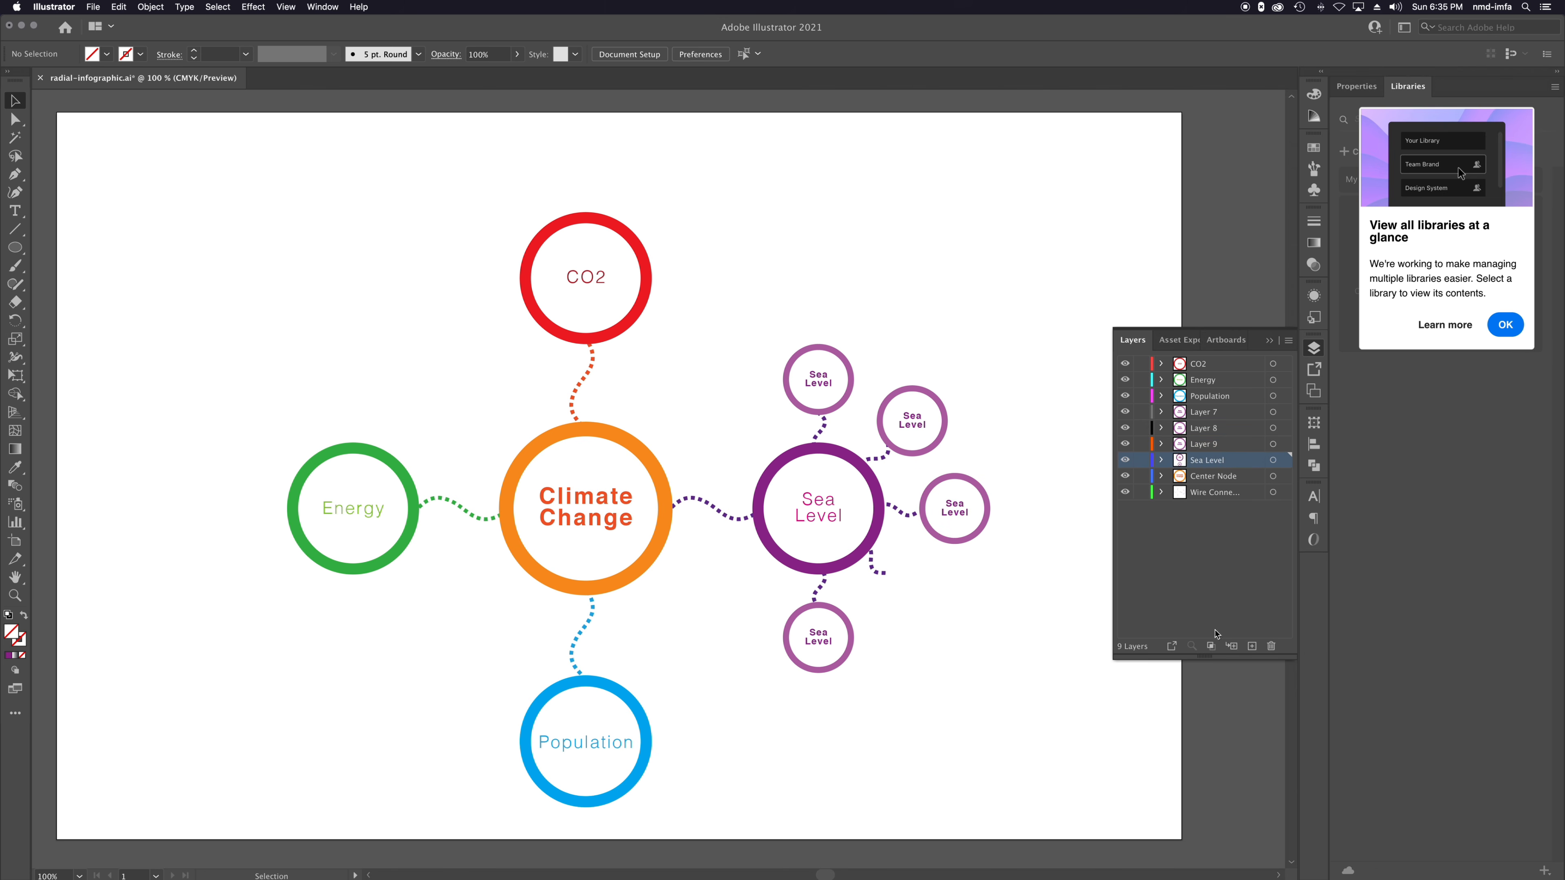
pyautogui.click(1252, 646)
pyautogui.press('super+f')
# Move the small ring below the Sea Level ring onto its own new layer, in place.
pyautogui.click(824, 638)
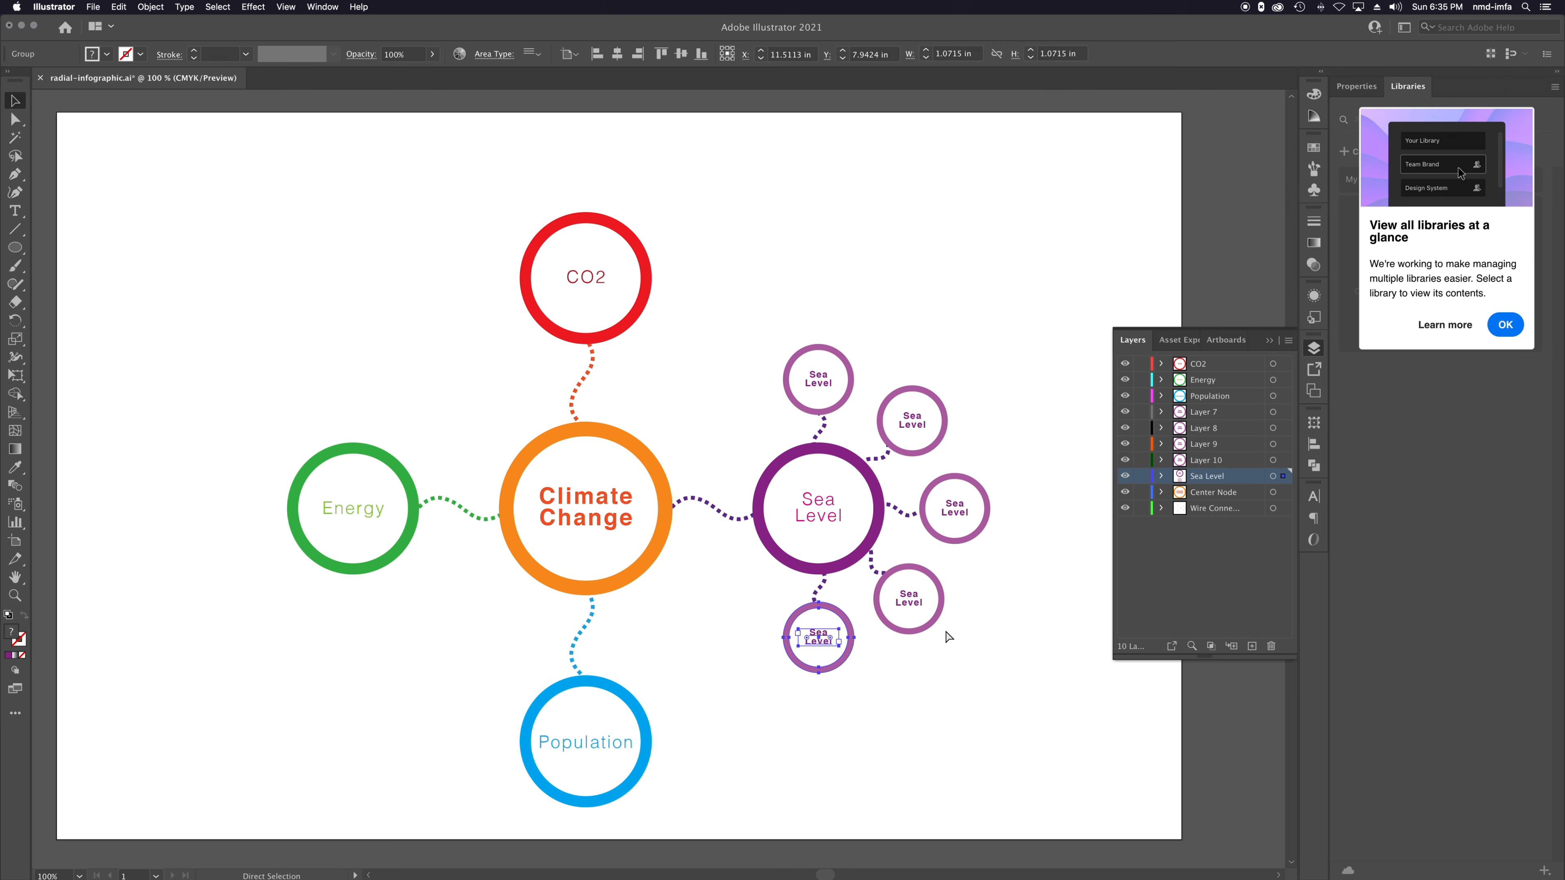
pyautogui.press('super+x')
pyautogui.click(1252, 646)
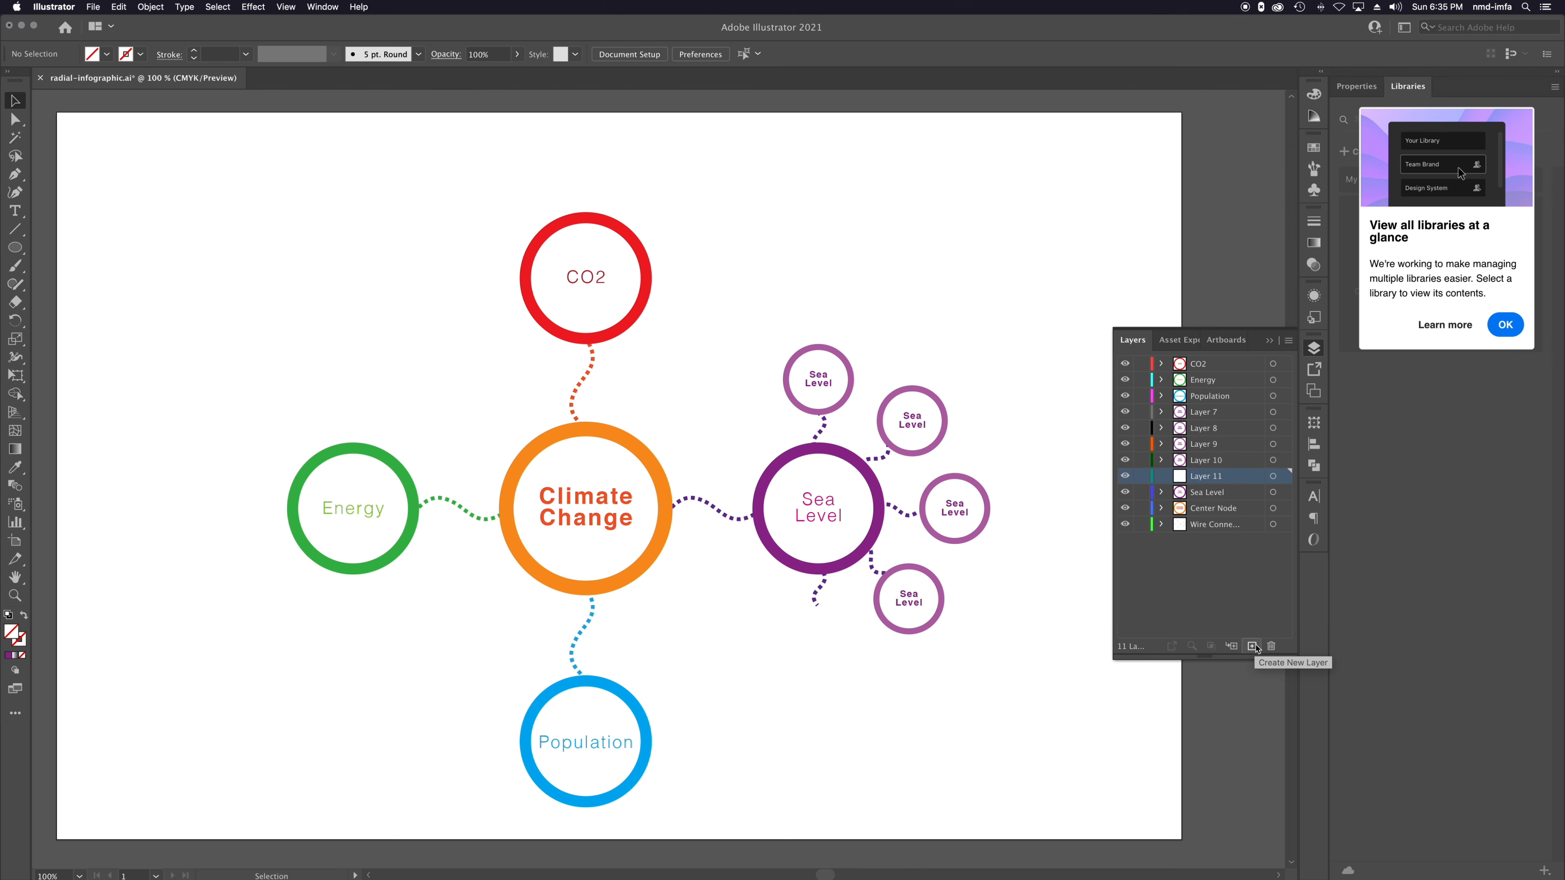
pyautogui.press('super+f')
pyautogui.click(900, 680)
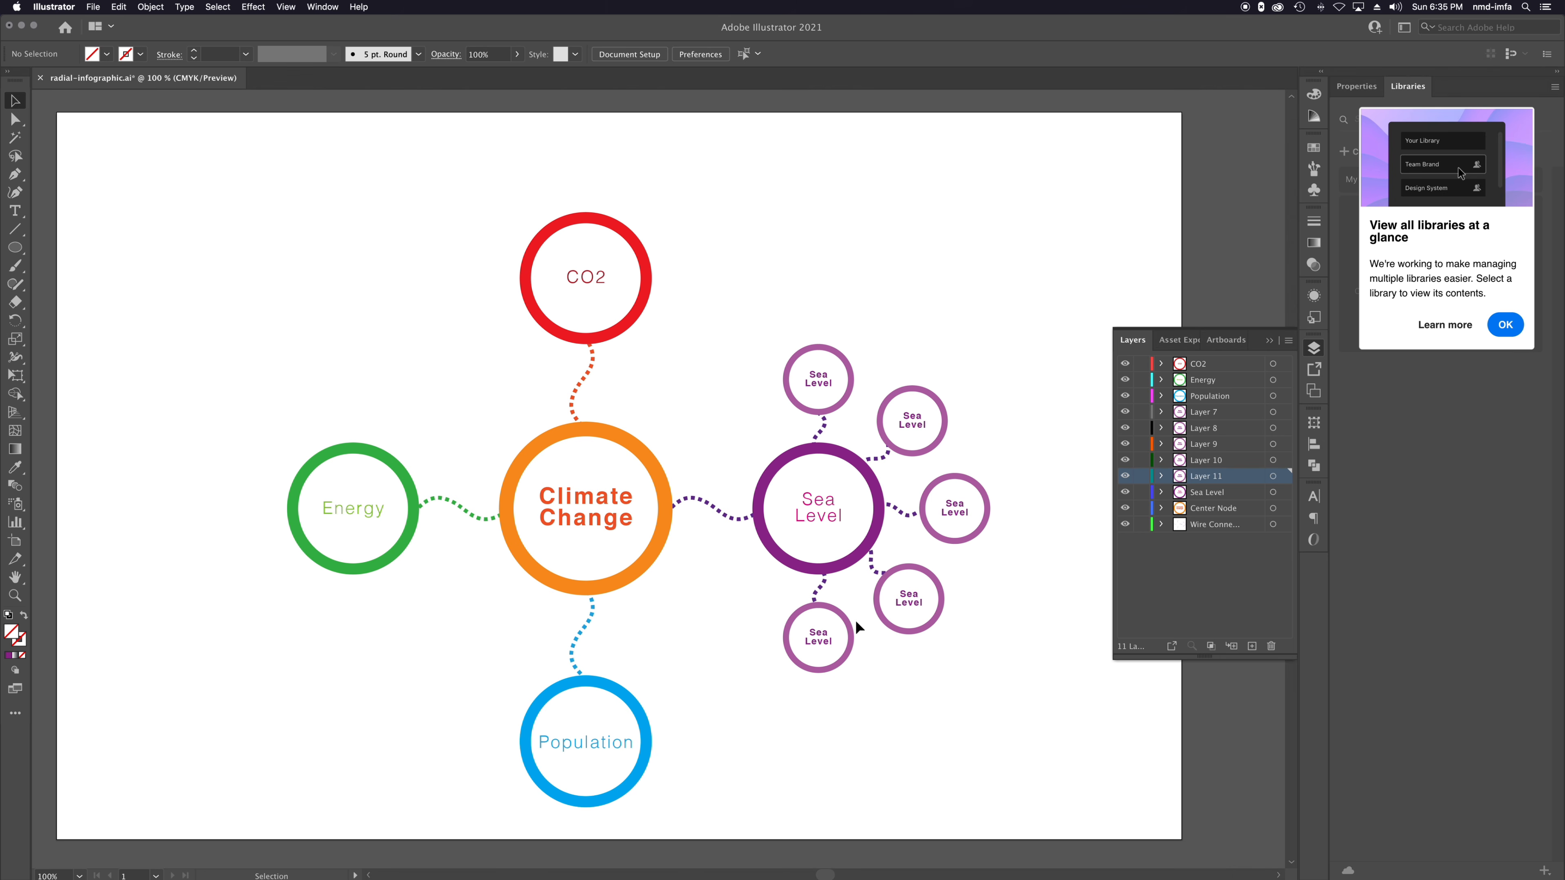
# Check the contents of Layer 11 and Layer 10 by toggling their visibility.
pyautogui.click(1125, 476)
pyautogui.click(1125, 476)
pyautogui.click(1125, 460)
pyautogui.click(1126, 460)
pyautogui.click(942, 596)
pyautogui.moveTo(948, 566)
pyautogui.mouseDown()
pyautogui.moveTo(930, 586)
pyautogui.moveTo(963, 568)
pyautogui.mouseUp()
pyautogui.press('super+3')
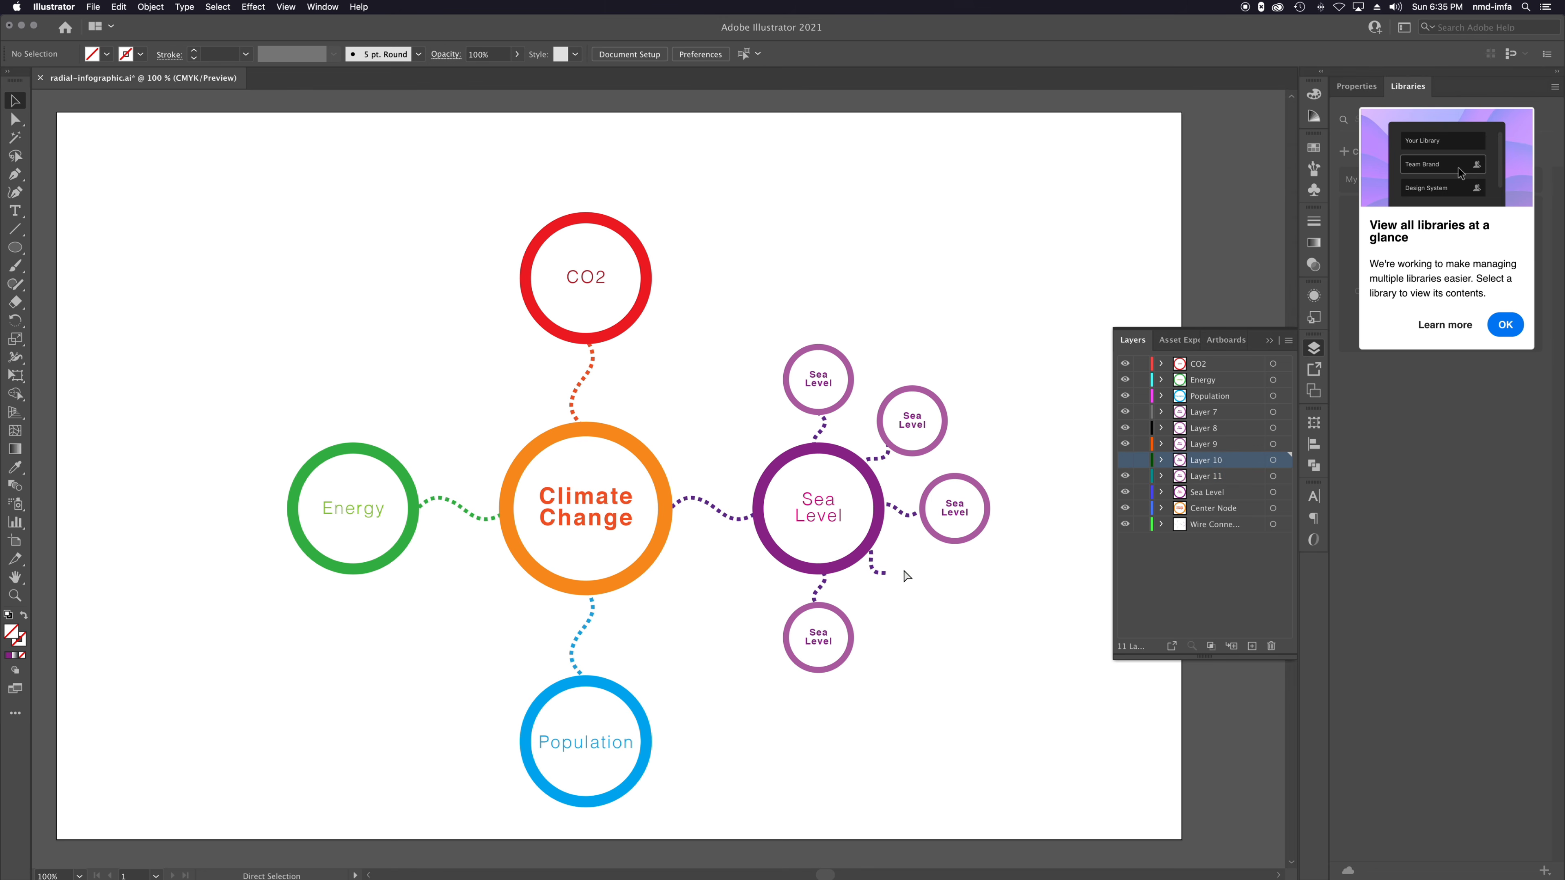
pyautogui.press('super+shift+z')
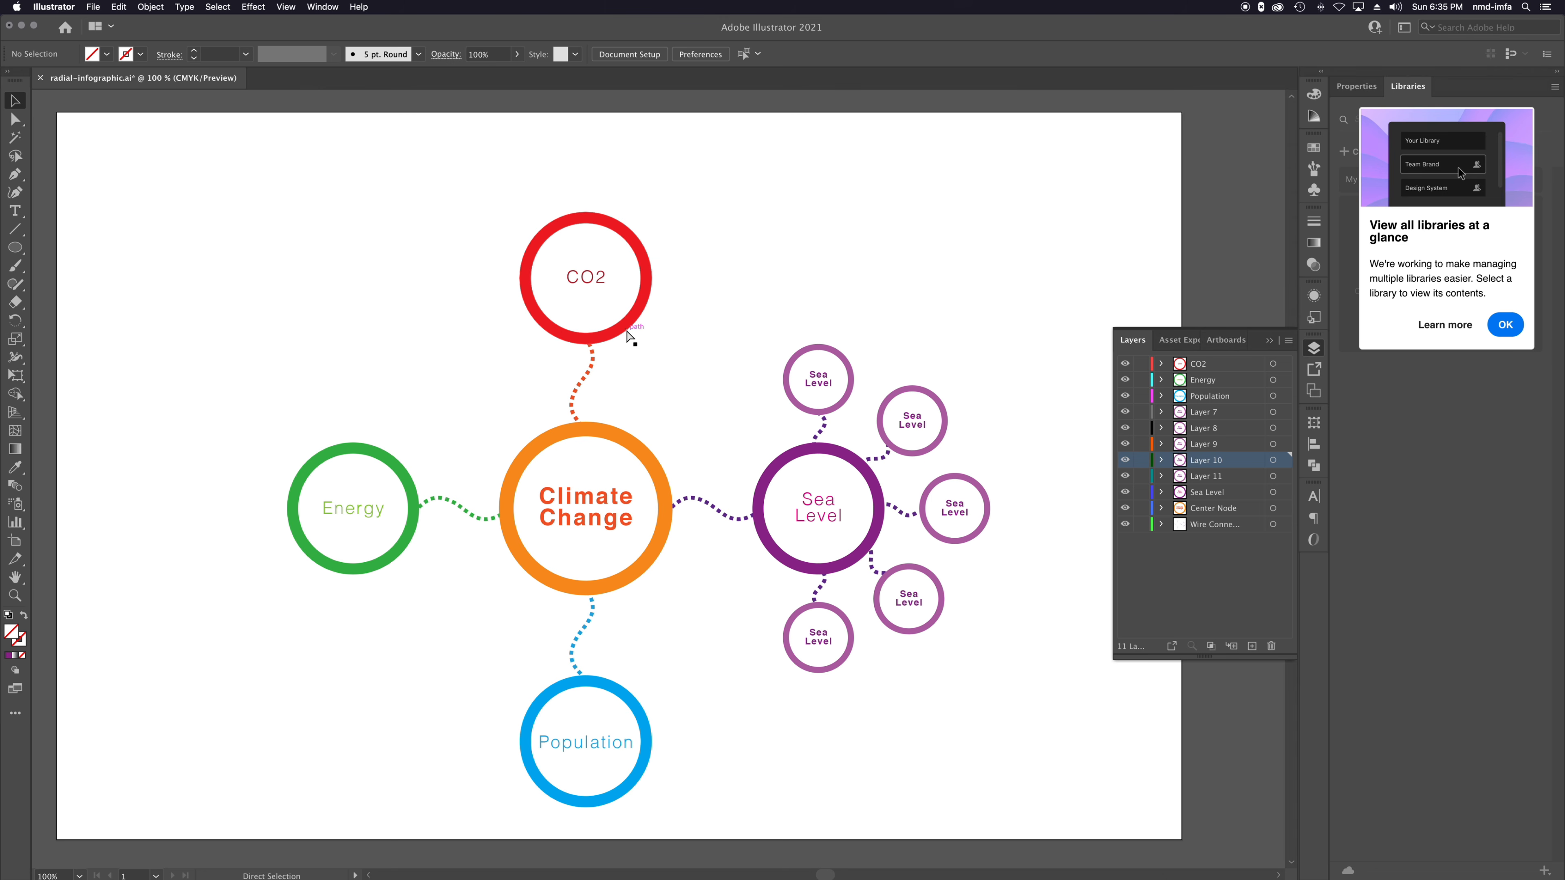
# Make Sea Level the active layer, deselect the artwork and save the infographic.
pyautogui.click(881, 573)
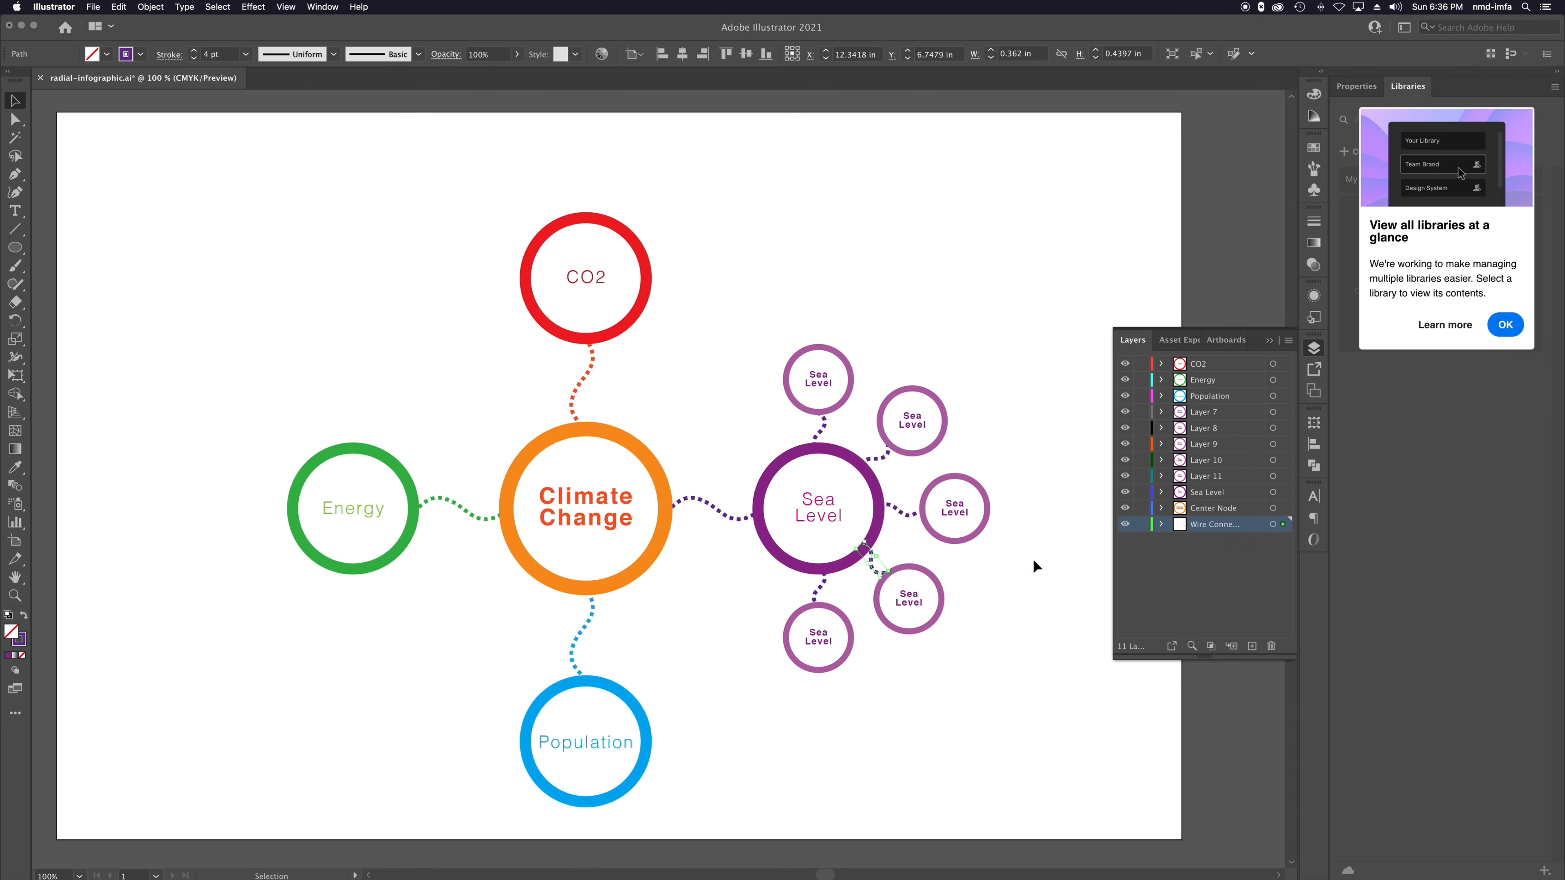
pyautogui.click(1211, 496)
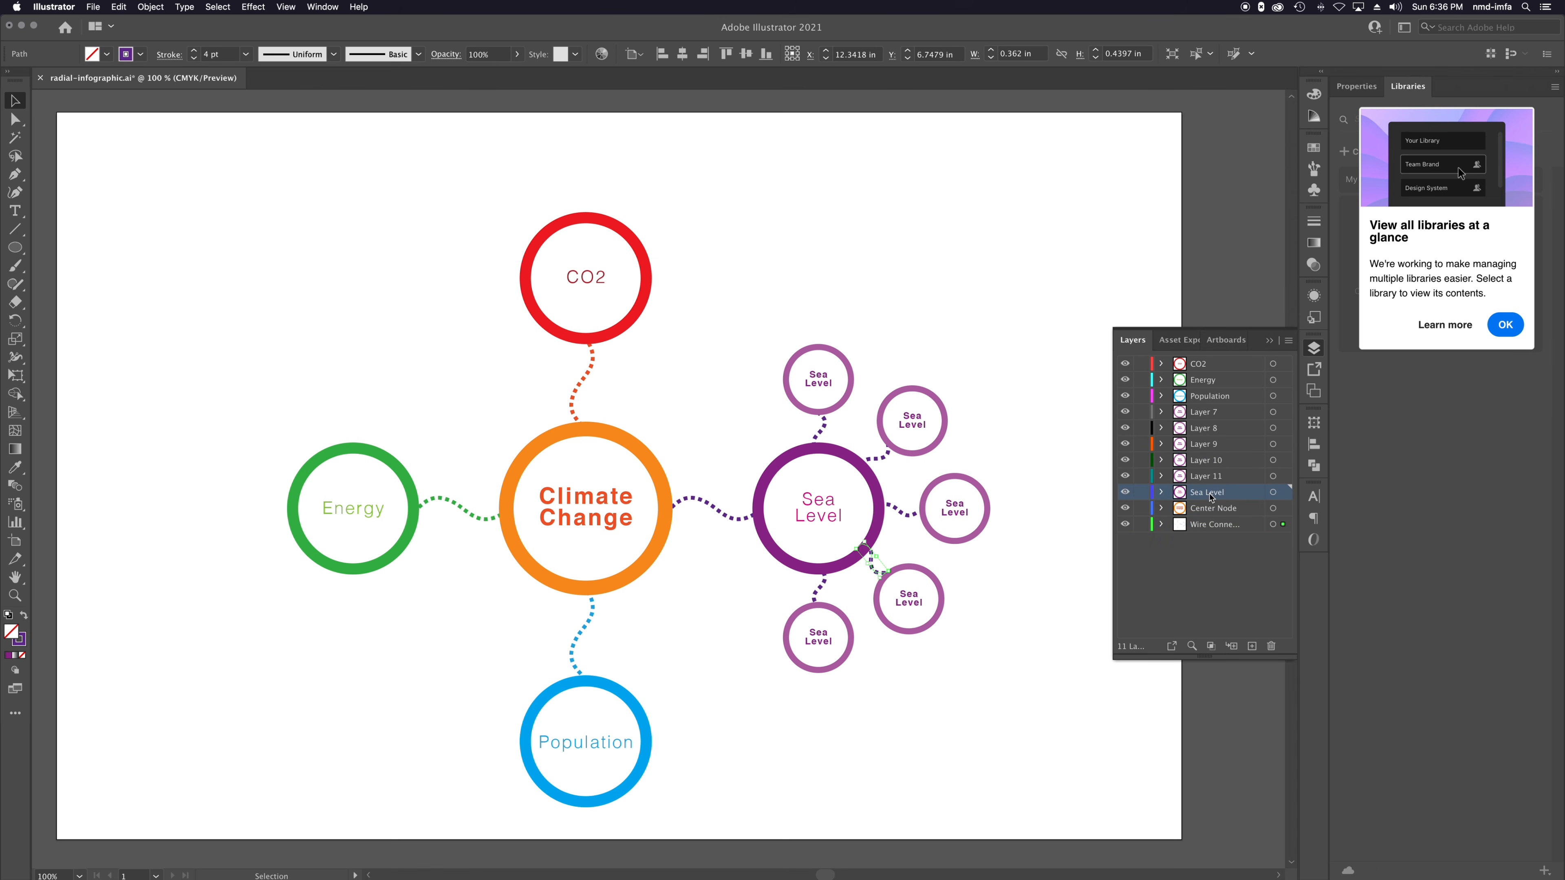
pyautogui.click(738, 745)
pyautogui.press('super+s')
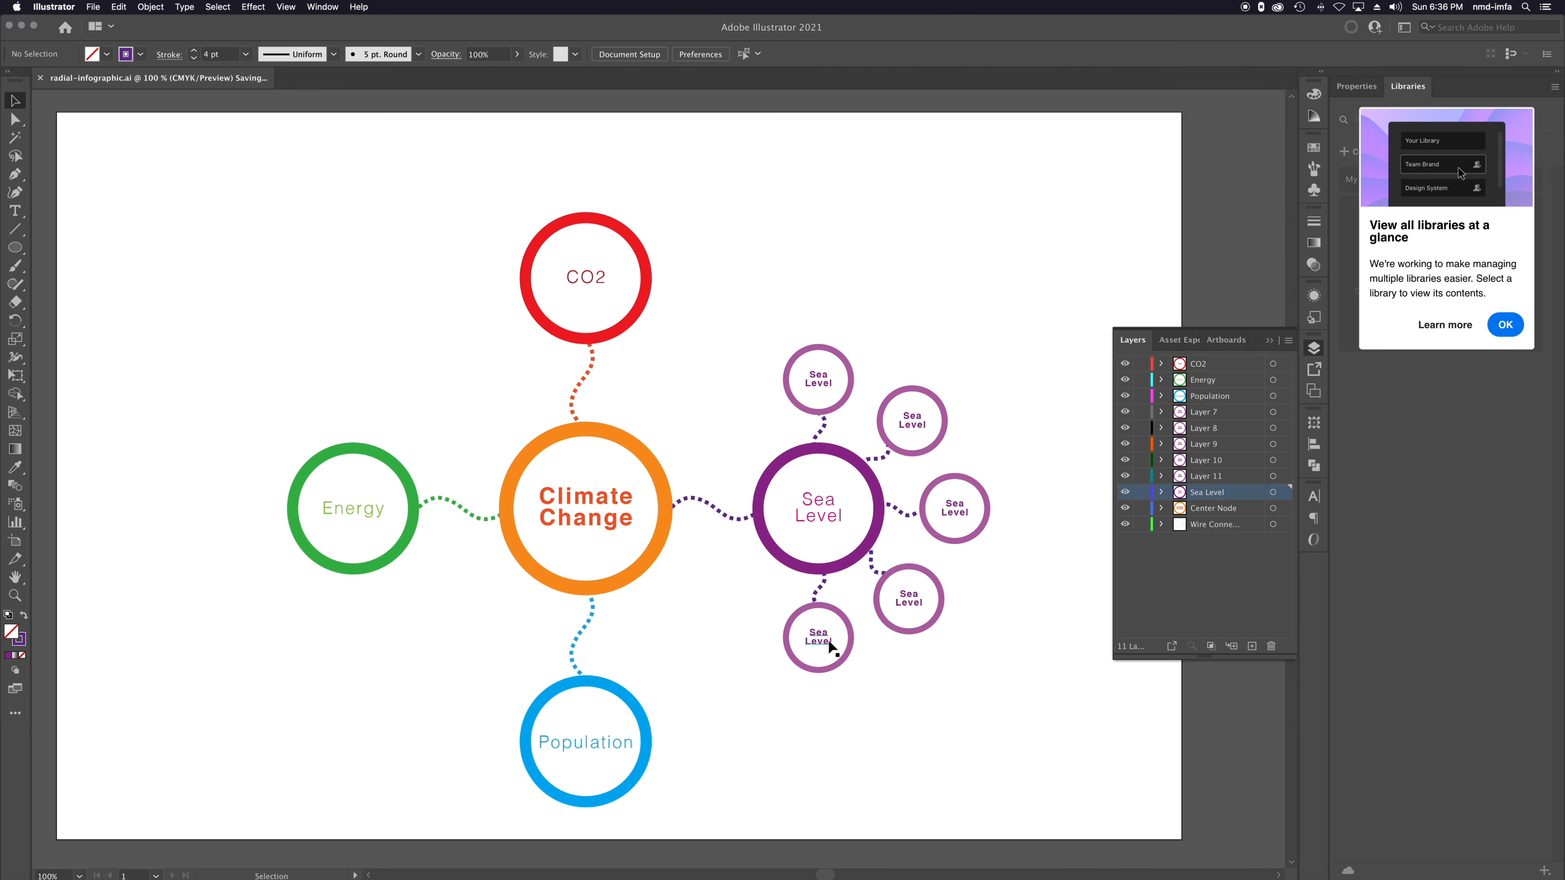
# Collapse the layer list to leave the artboard unobstructed, with nothing selected.
pyautogui.click(1316, 349)
pyautogui.moveTo(963, 605)
pyautogui.mouseDown()
pyautogui.moveTo(971, 582)
pyautogui.moveTo(952, 599)
pyautogui.mouseUp()
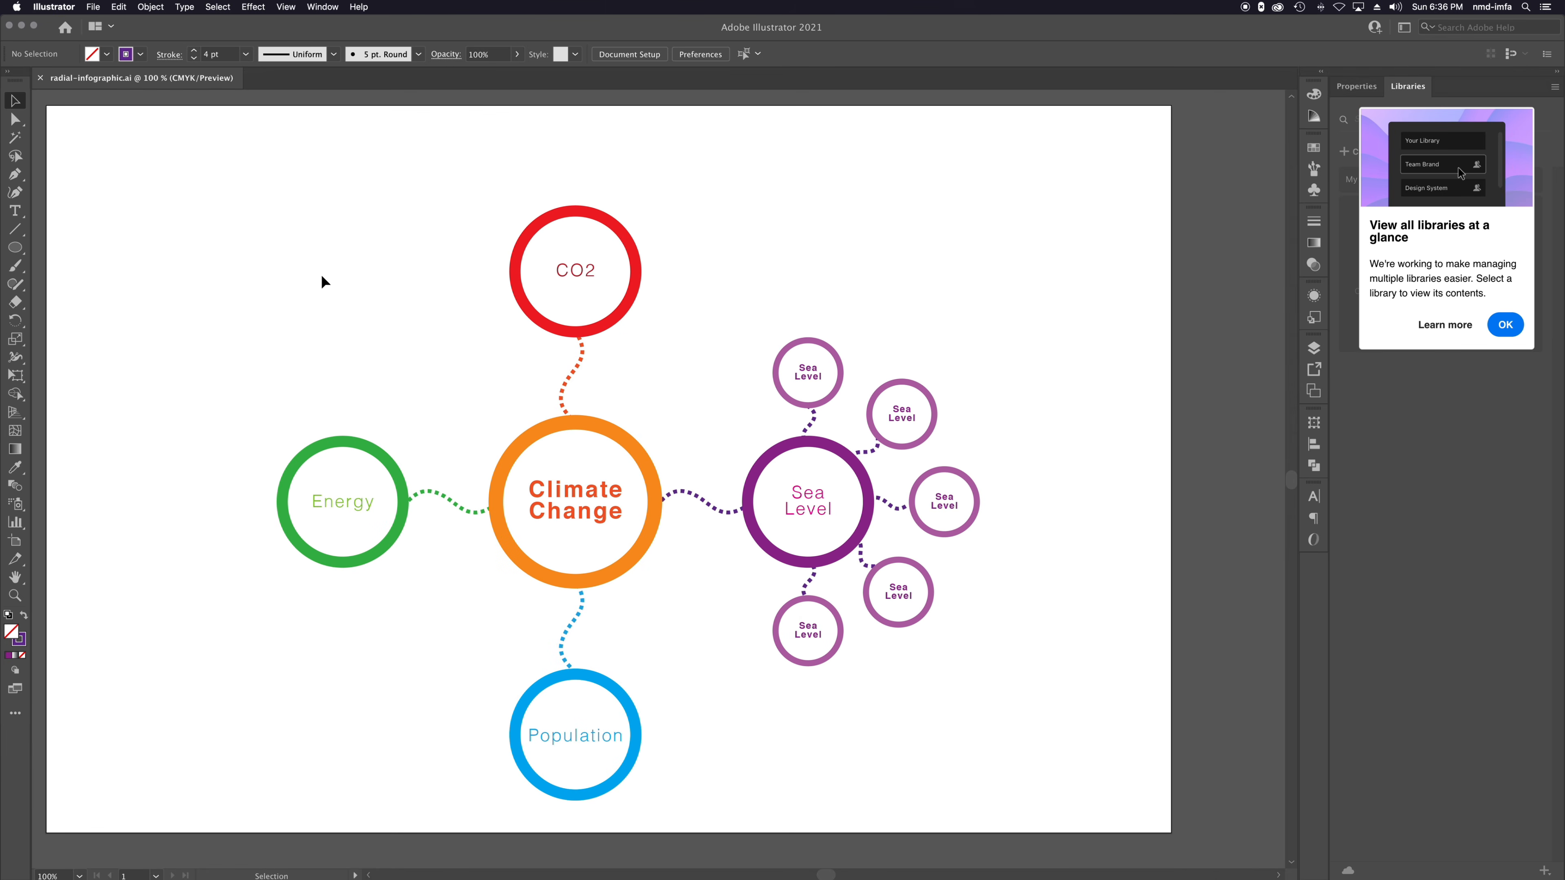
pyautogui.click(593, 429)
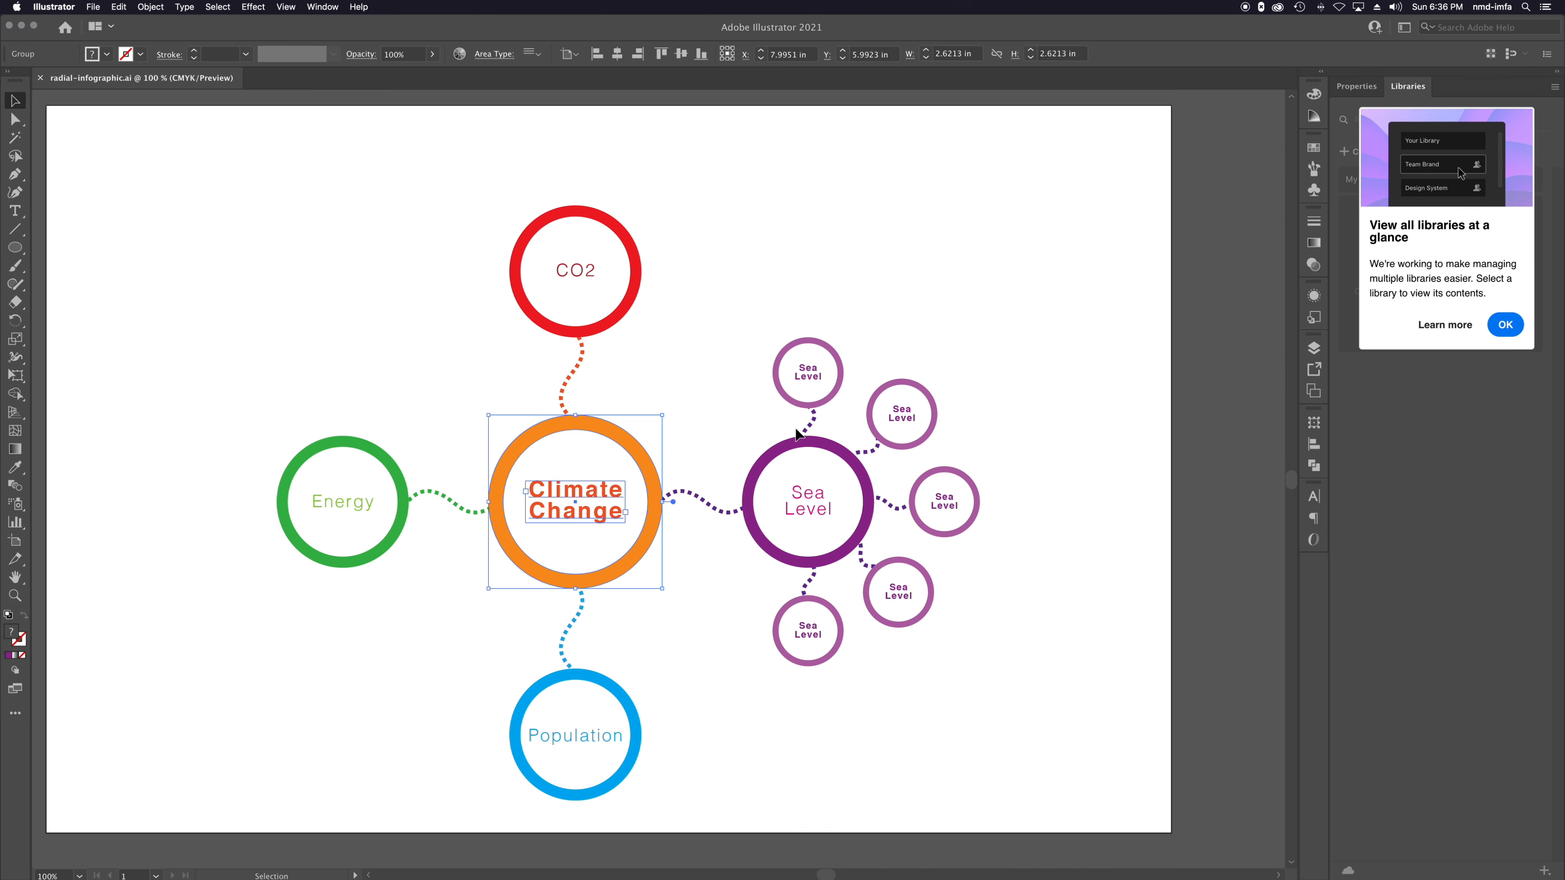
pyautogui.click(896, 298)
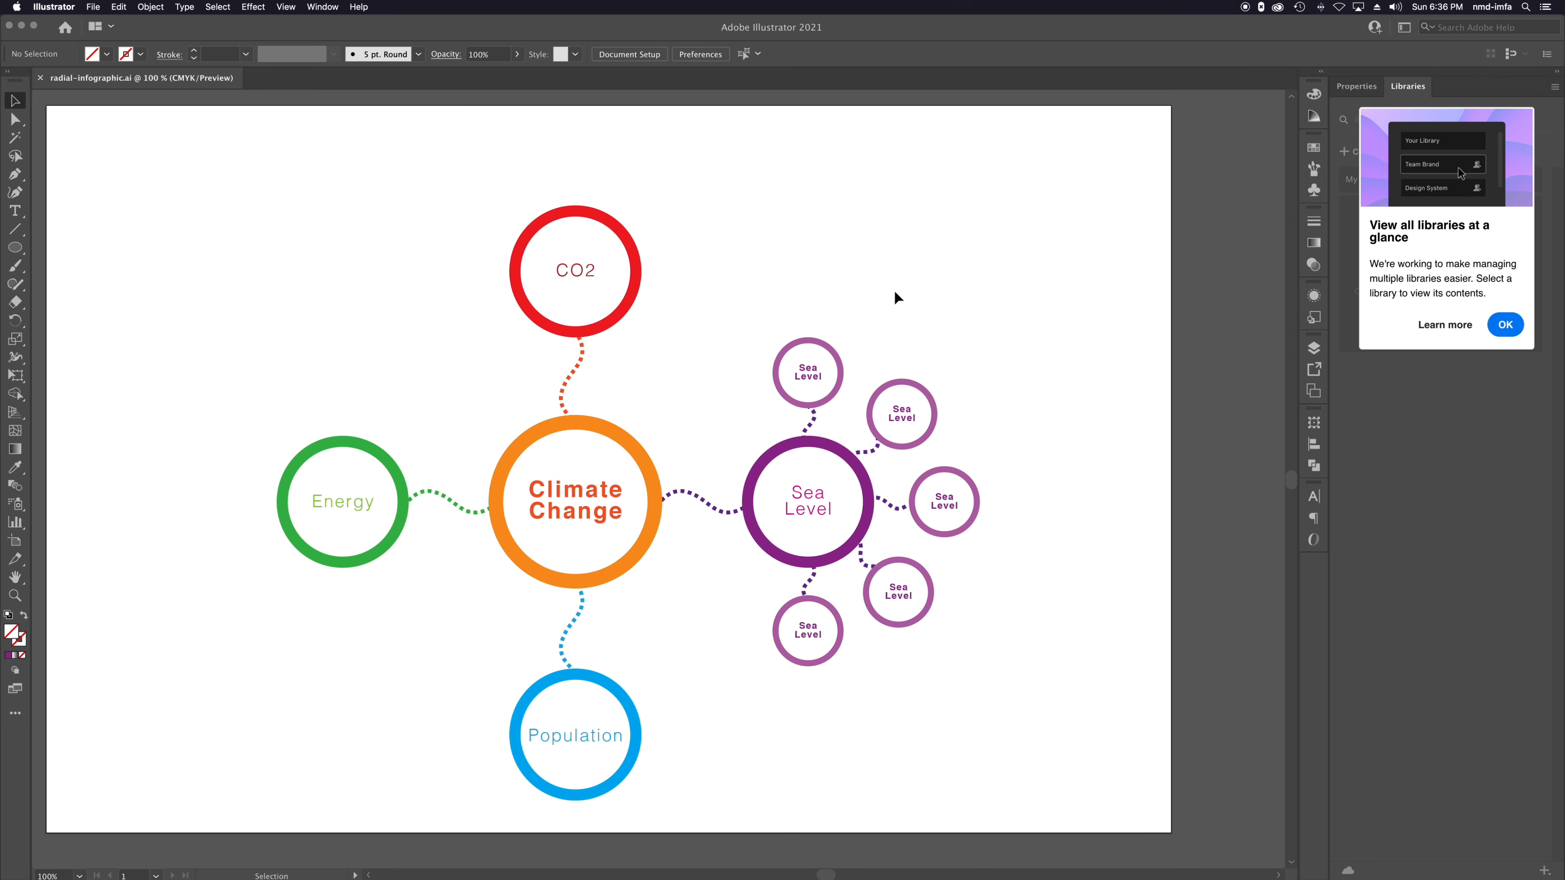